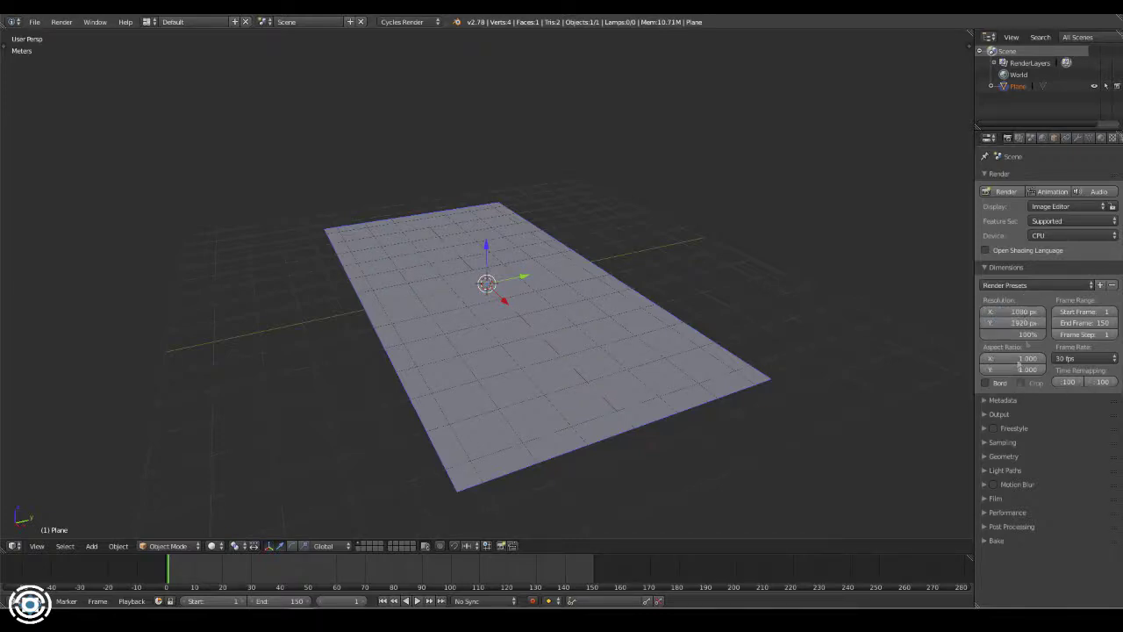
- Set the scene's colour management view transform to Film
click(1032, 137)
scroll(1044, 439, down, 3)
click(1066, 486)
click(1069, 452)
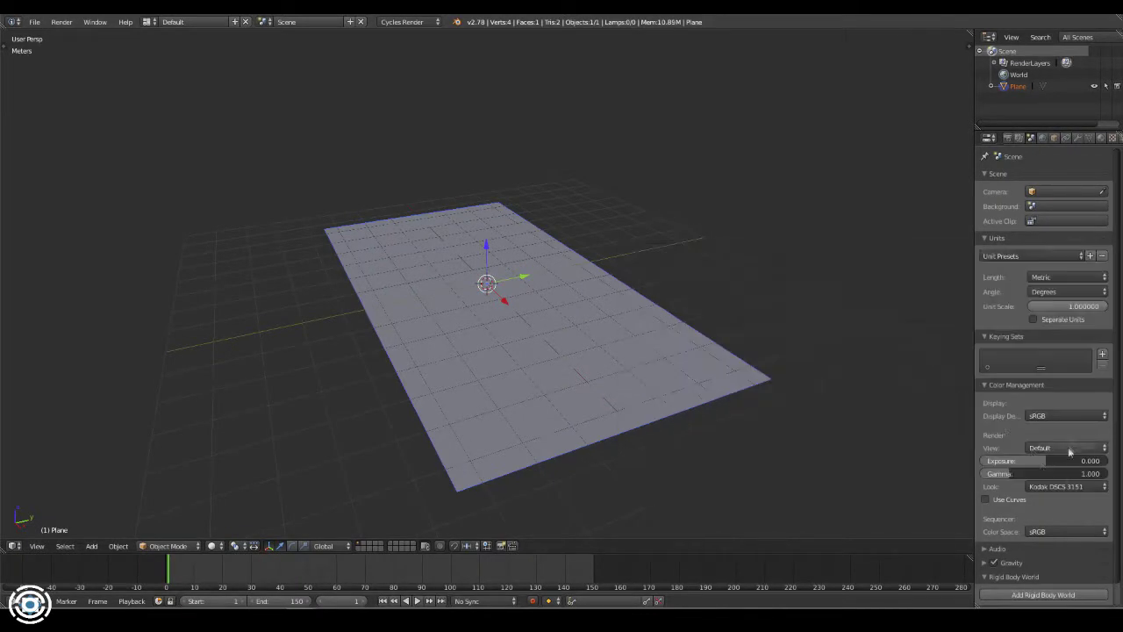
click(1070, 448)
- Keep the scene's units metric and collapse the Units panel
drag(1005, 384, 1016, 236)
click(1030, 255)
click(1022, 319)
click(1031, 241)
- Enable World nodes and plug an Environment Texture into the background colour
click(1043, 138)
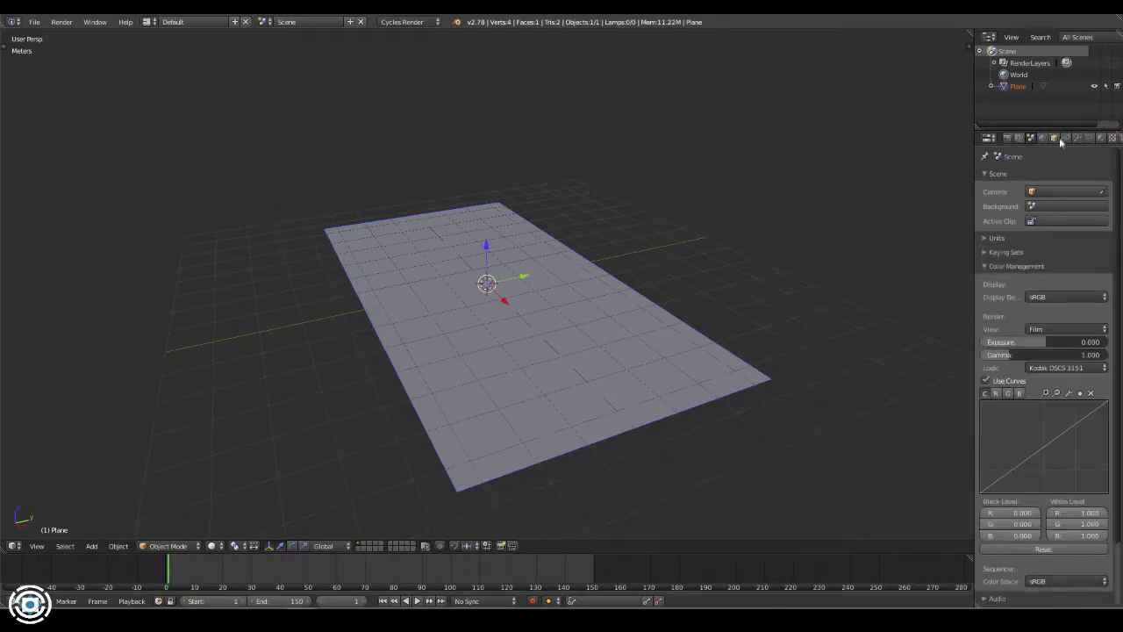
click(1049, 326)
click(1114, 345)
click(887, 213)
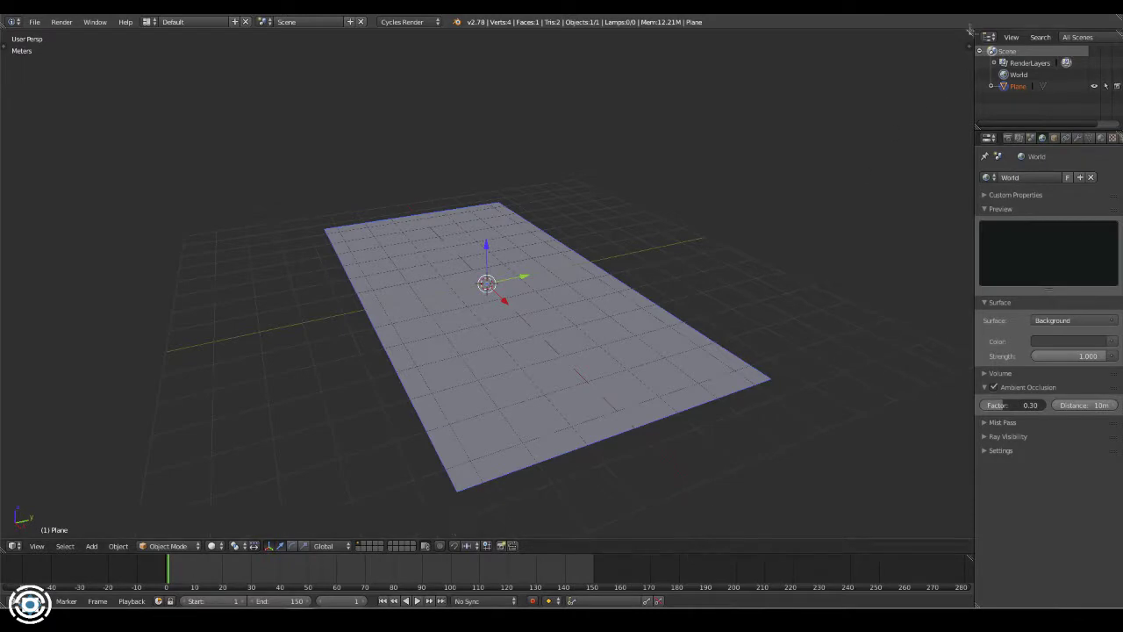
- Split the viewport and turn the new area into a Node Editor
drag(971, 33, 449, 263)
click(465, 546)
click(526, 432)
- Replace the Environment Texture with a Sky Texture placed left of Background
scroll(614, 279, down, 3)
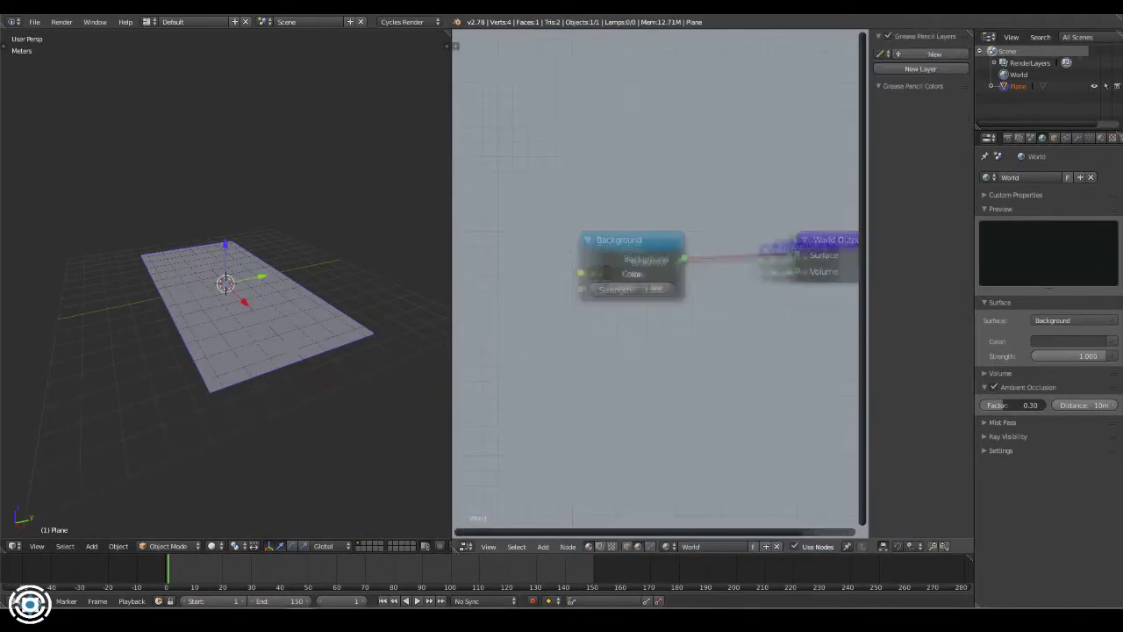
click(615, 279)
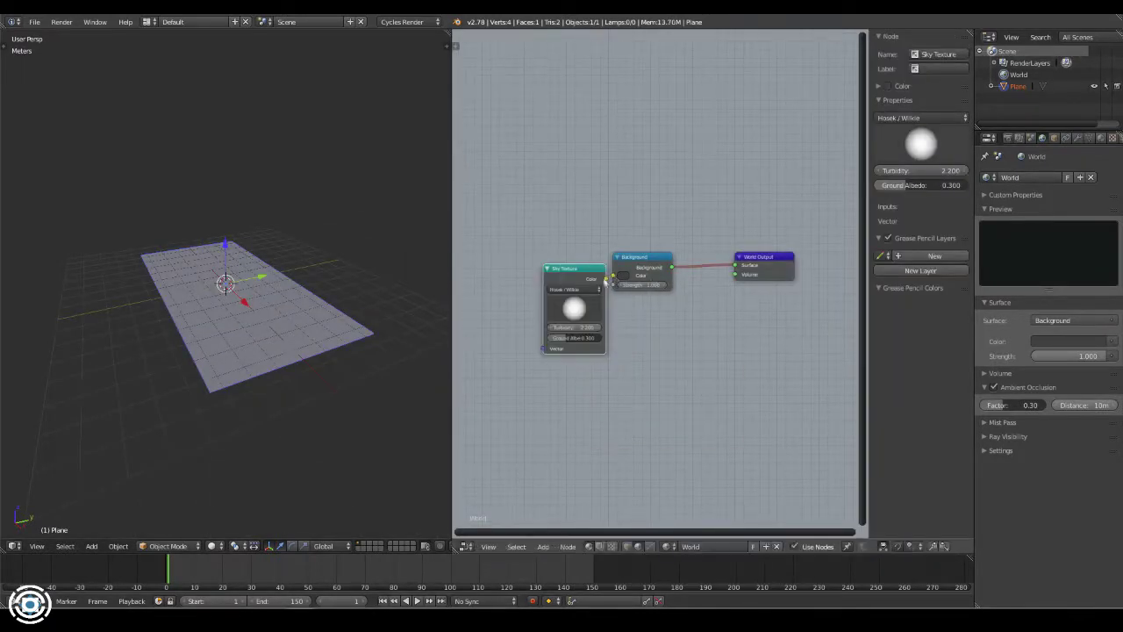
drag(606, 279, 539, 281)
scroll(701, 338, up, 1)
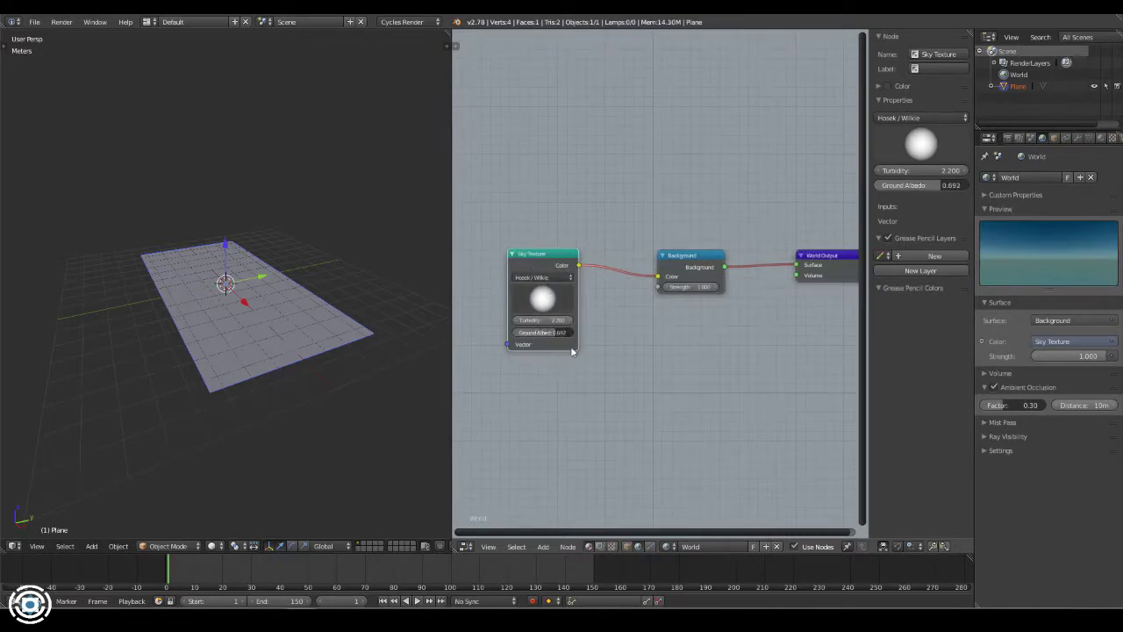
click(548, 321)
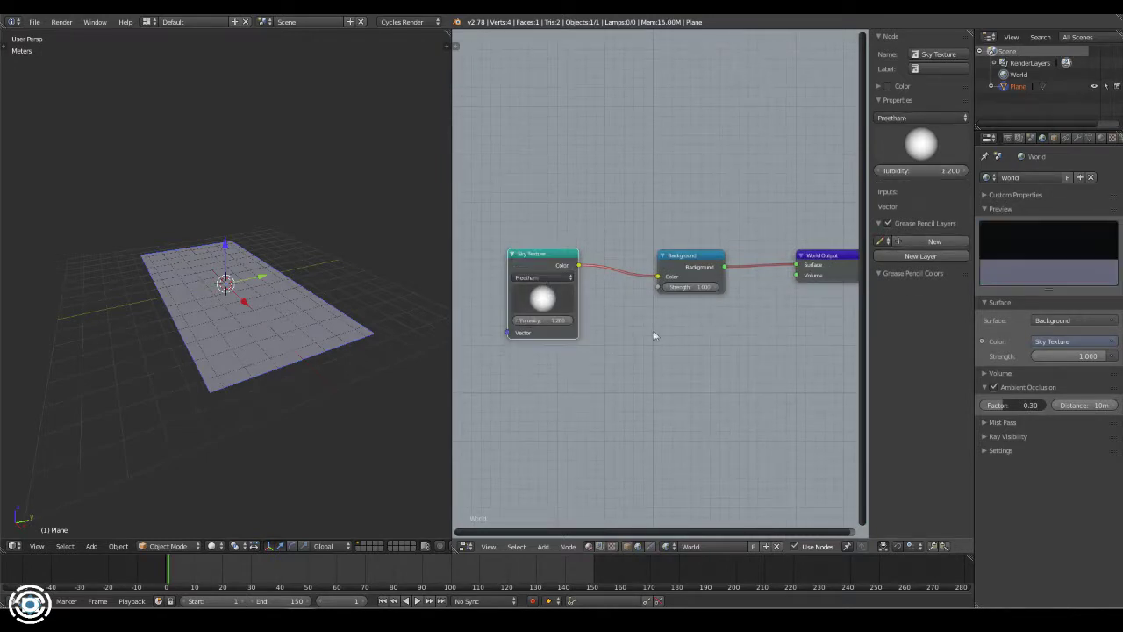
- Add a Texture Coordinate node linking Generated to the Sky Texture's Vector input
key(shift+a)
click(666, 412)
click(507, 264)
drag(541, 261, 567, 341)
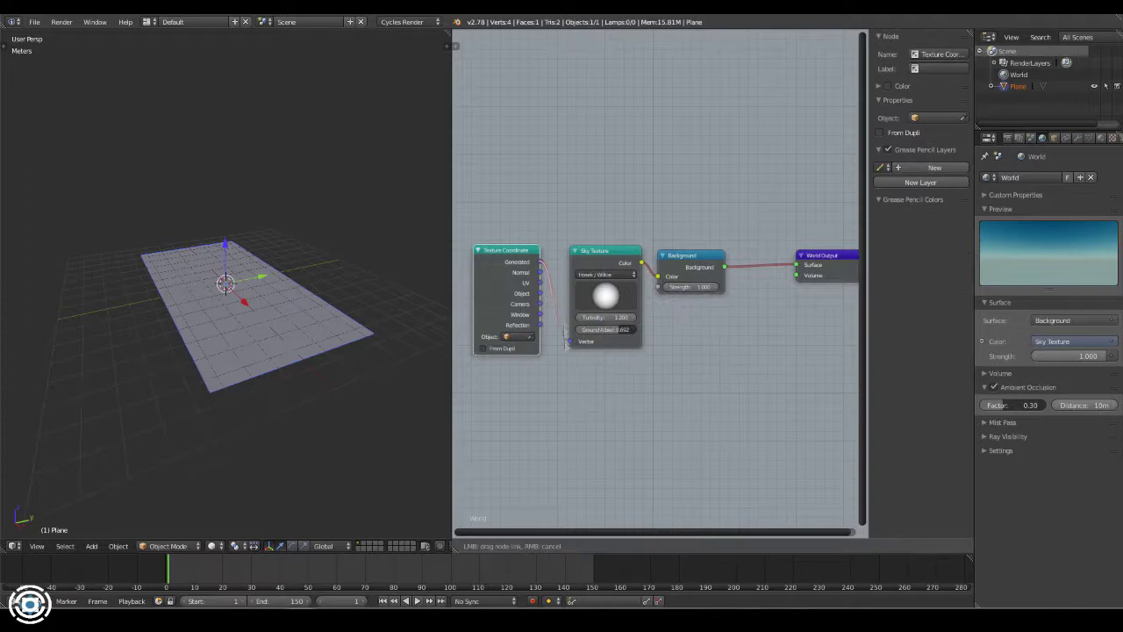
drag(684, 254, 737, 255)
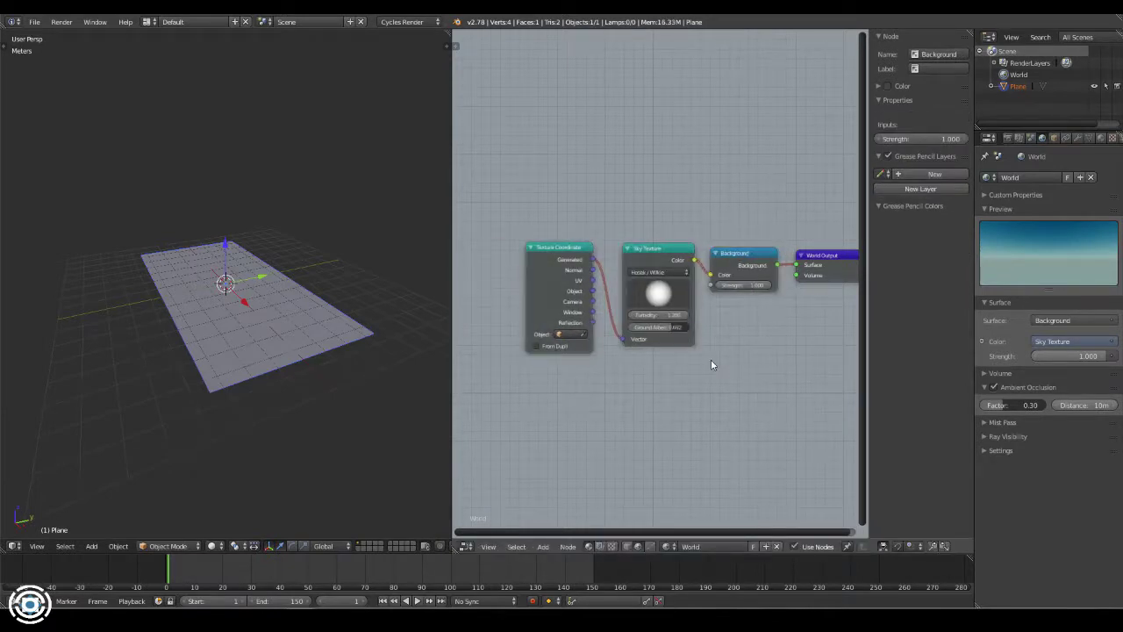
- Hide the sidebar and search-add a Volume Scatter node to the world tree
scroll(758, 151, down, 1)
key(n)
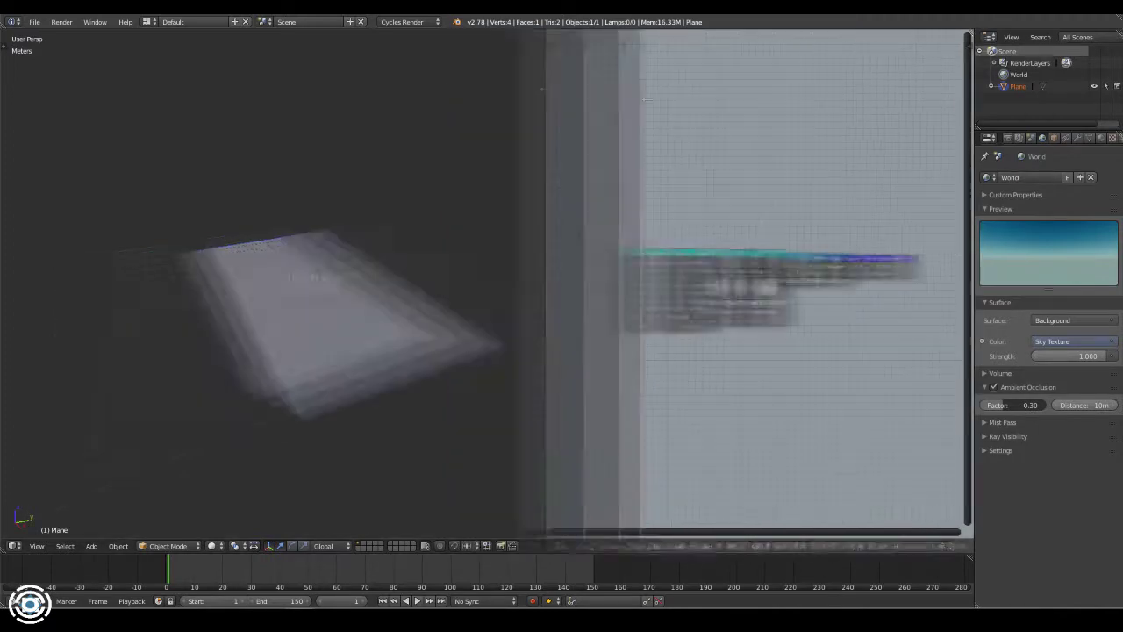
middle_drag(881, 323, 844, 318)
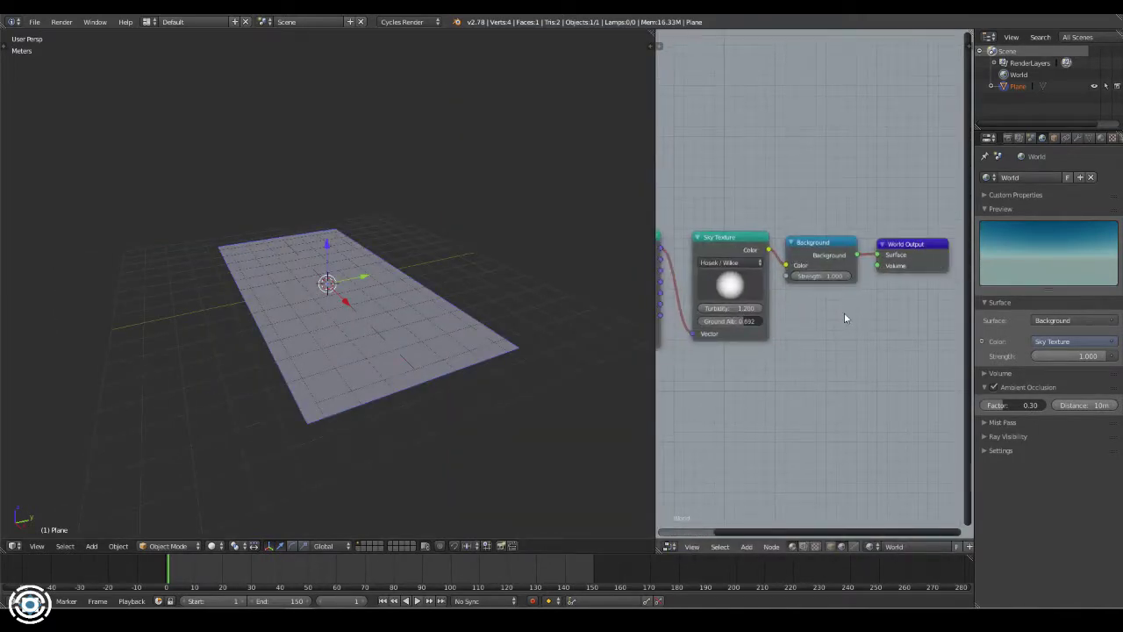
key(space)
text(volume scatter)
key(Return)
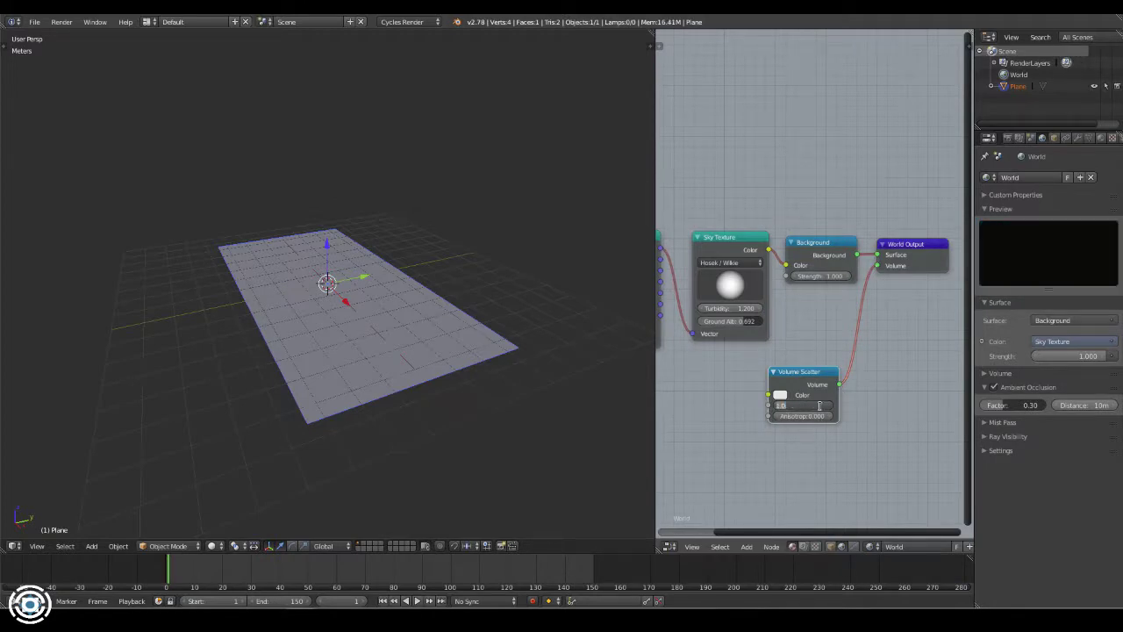
- Preview the scene in rendered shading and add a Sun lamp
click(234, 546)
click(236, 466)
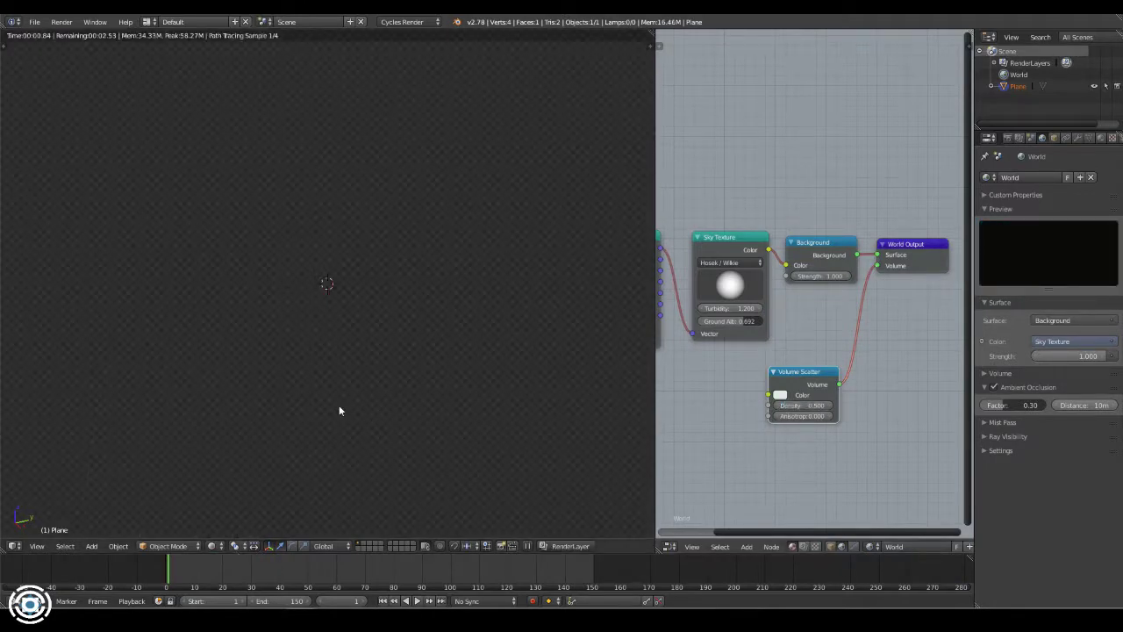
key(shift+a)
click(579, 454)
- Toggle between solid and rendered shading to compare the lit scene
click(211, 546)
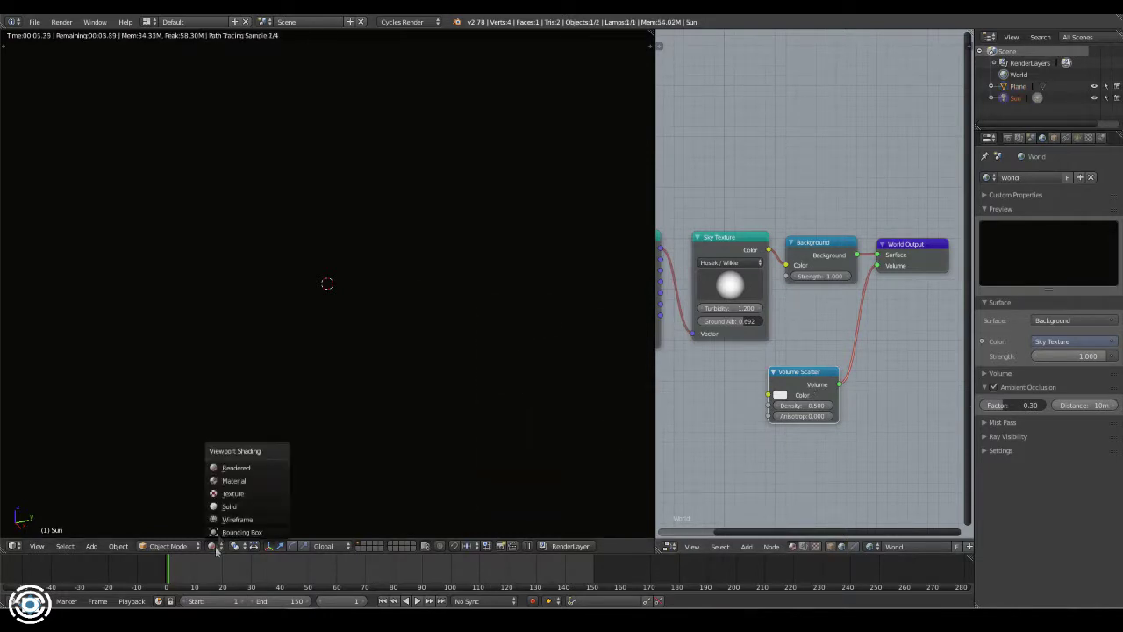
click(237, 506)
middle_drag(263, 394, 351, 351)
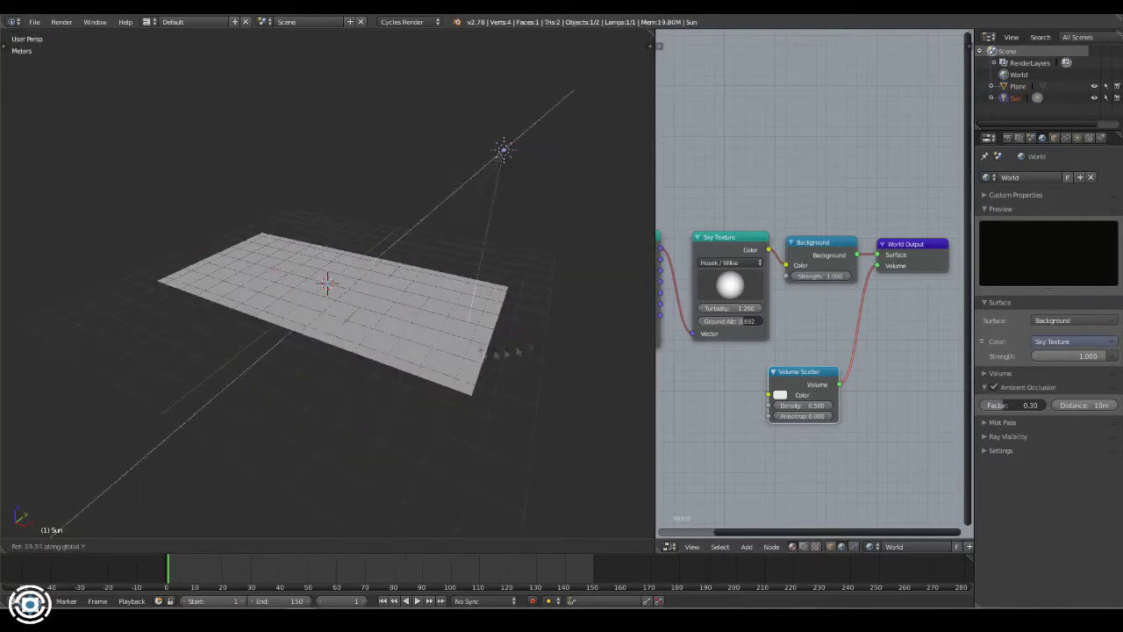
click(214, 546)
click(237, 466)
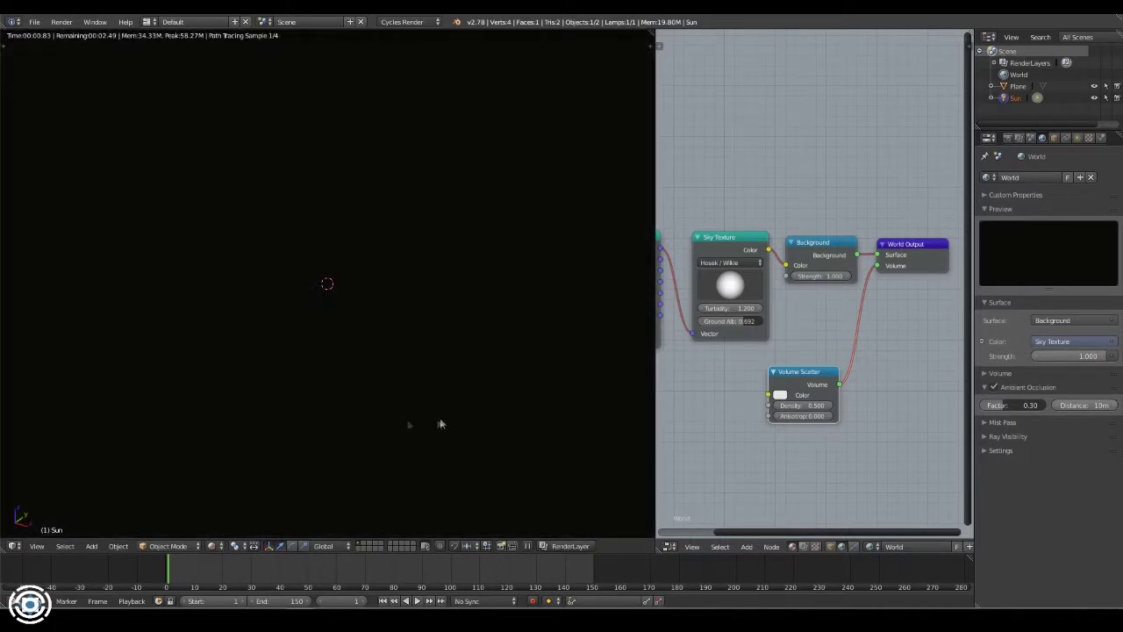
click(215, 546)
click(237, 506)
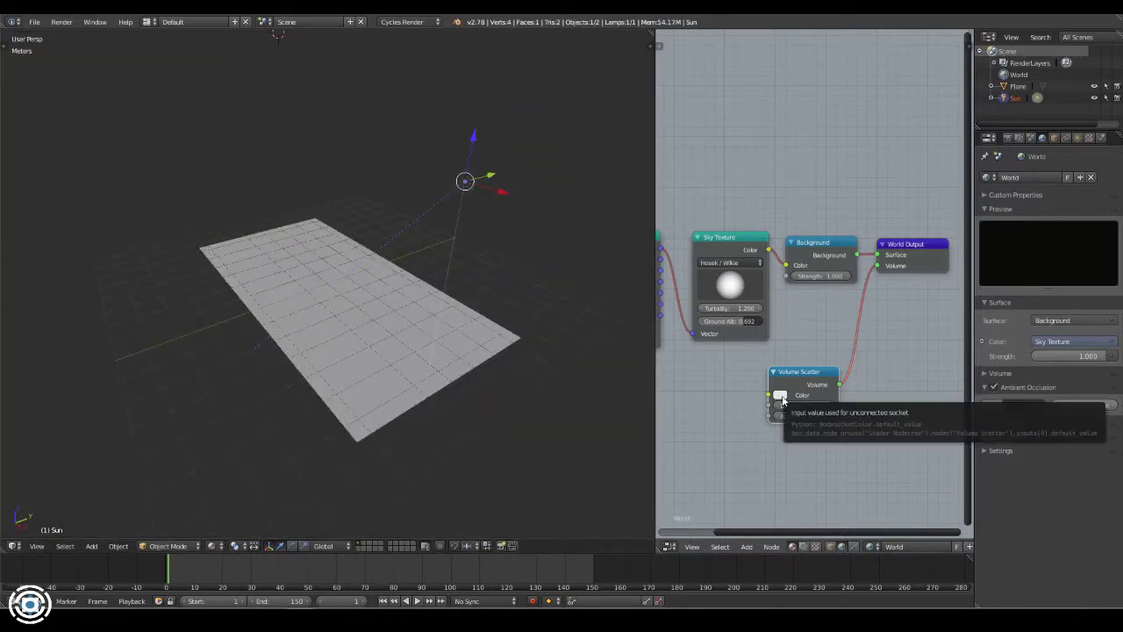
- Set the World's Mist Pass start distance to 15m
click(1005, 374)
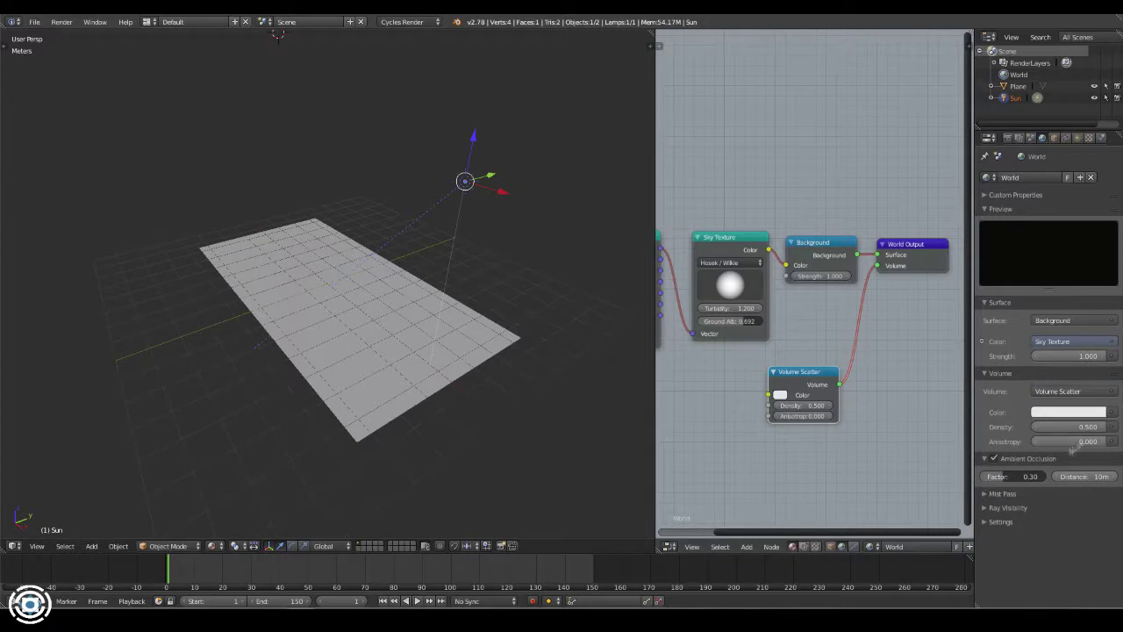
click(1000, 209)
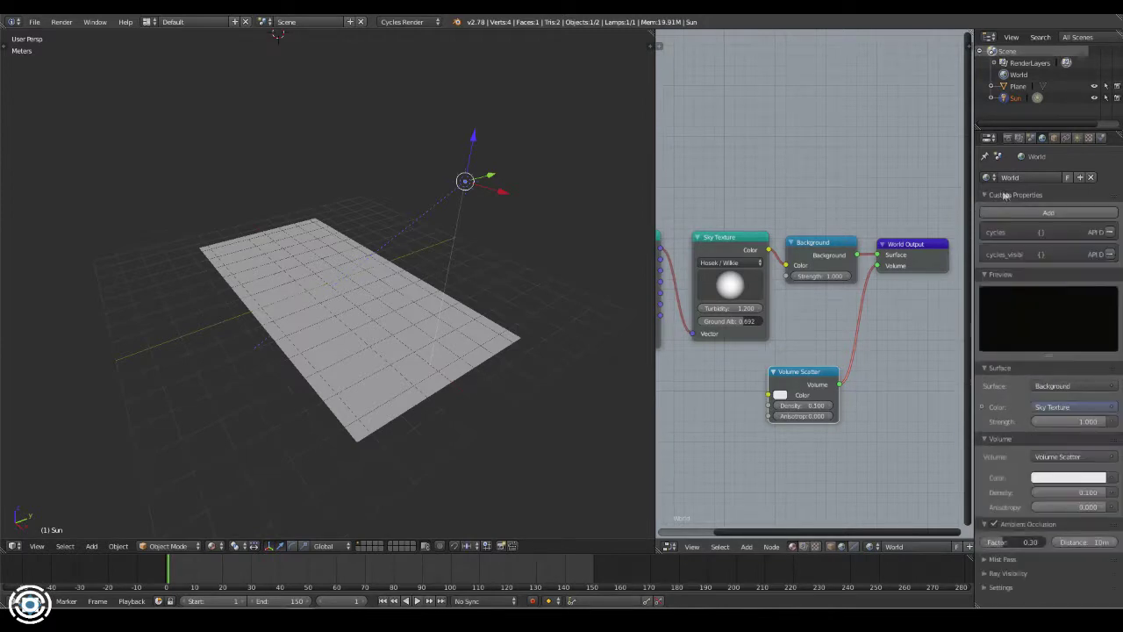
click(994, 379)
click(1009, 414)
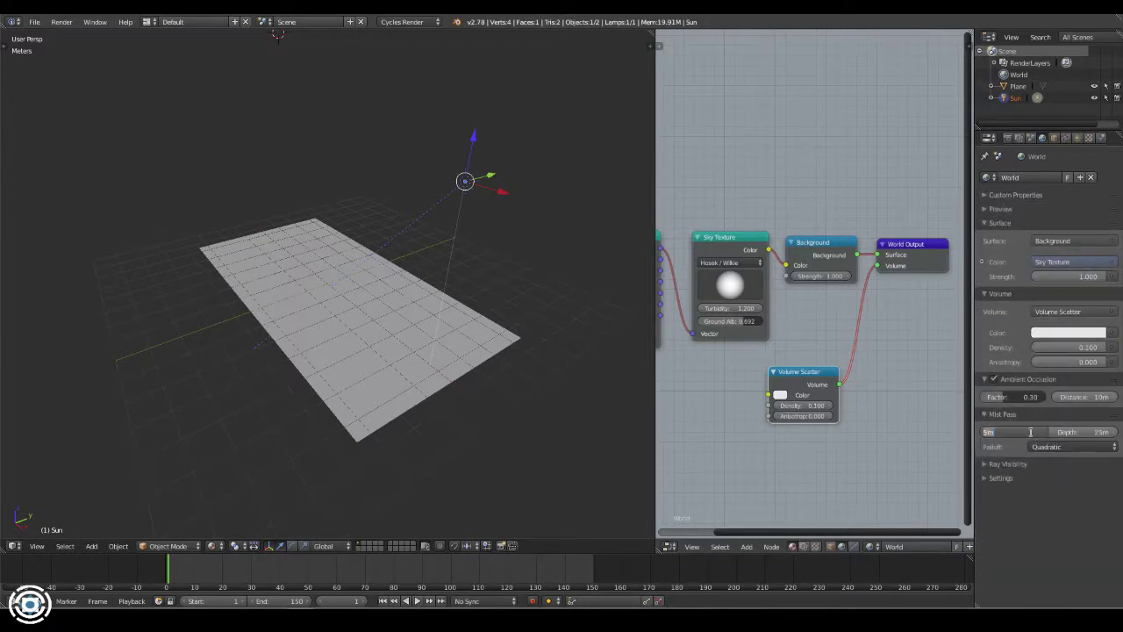
key(Return)
click(1009, 464)
ctrl+click(1017, 477)
click(1017, 477)
- Set the World volume to None, close the node editor and delete the Sun
click(1066, 312)
click(1066, 296)
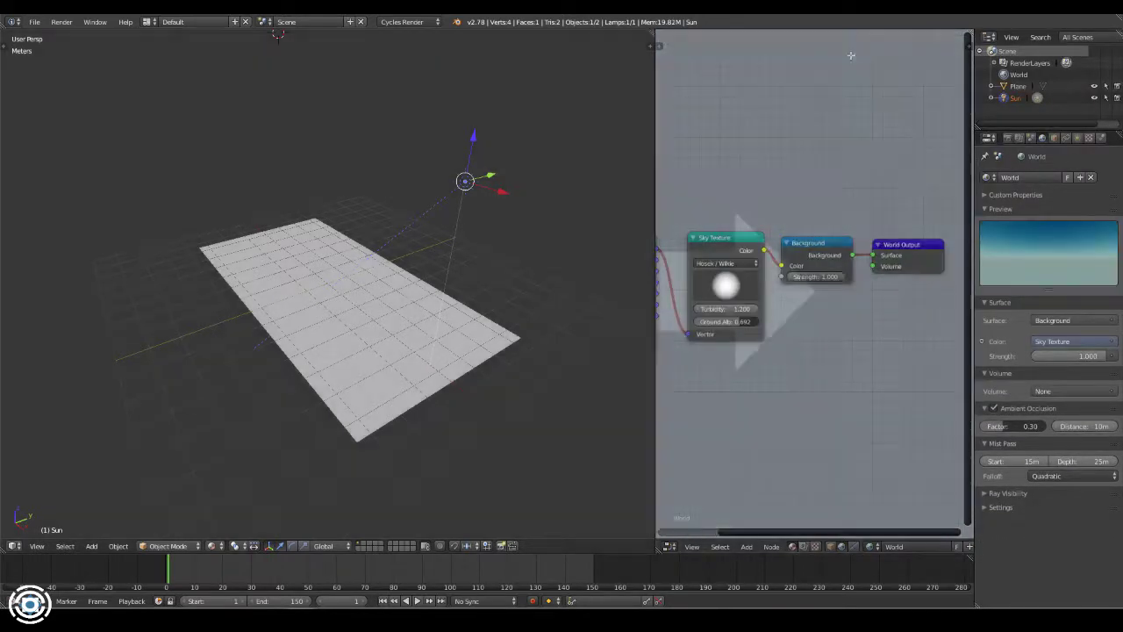
key(x)
key(Return)
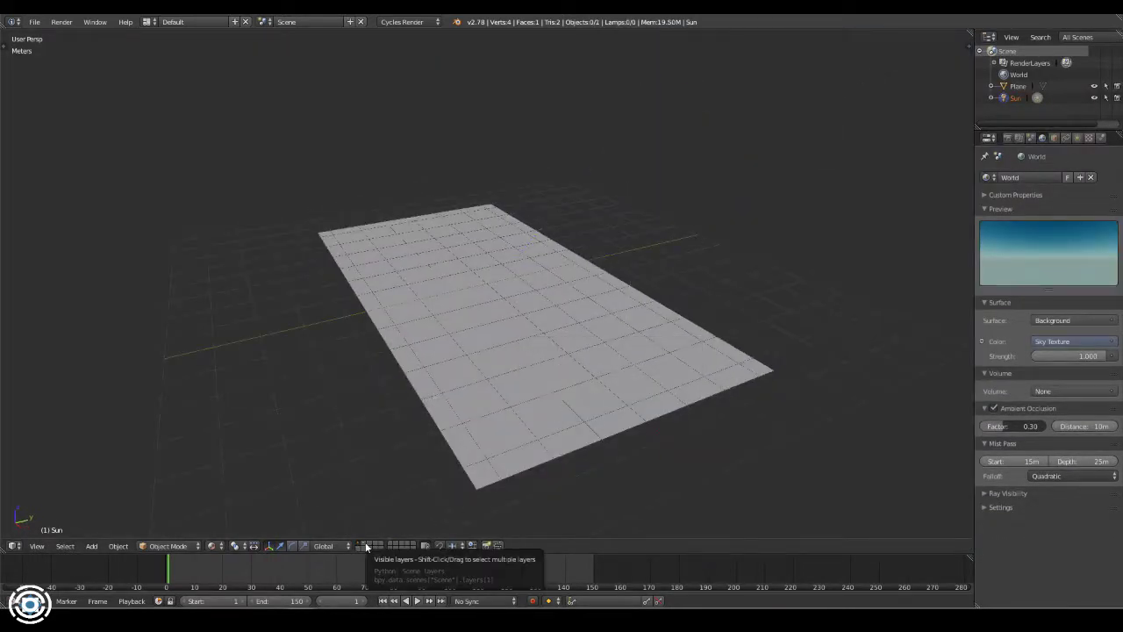
- Subdivide the floor plane with a 0.020 fractal and view it from the side
key(t)
click(35, 267)
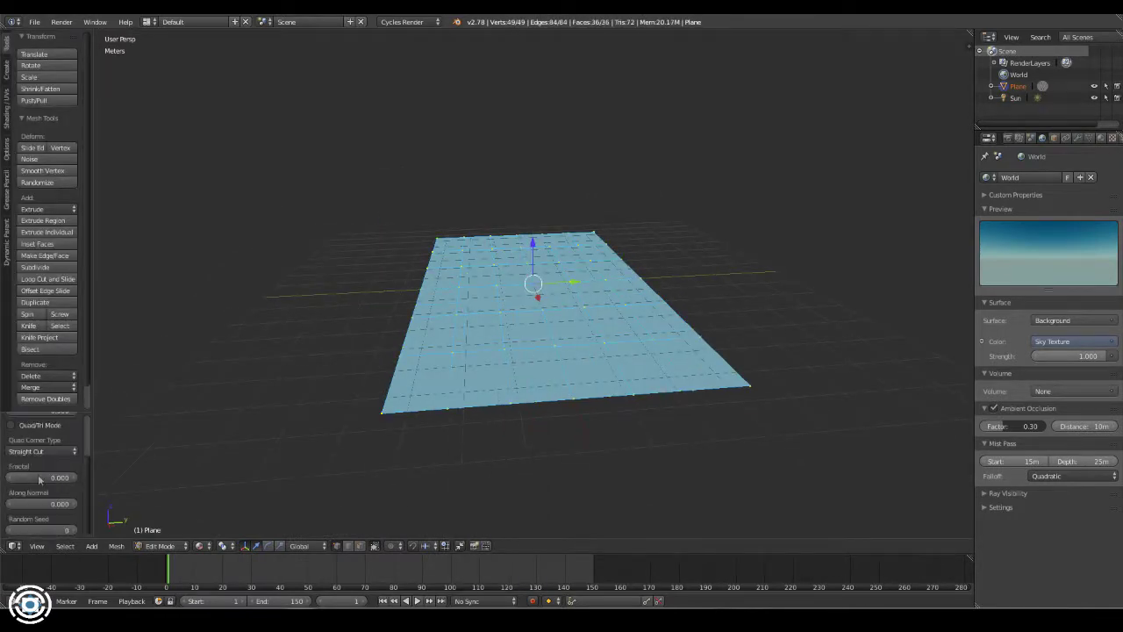
text(02)
key(Return)
key(KP_7)
key(KP_3)
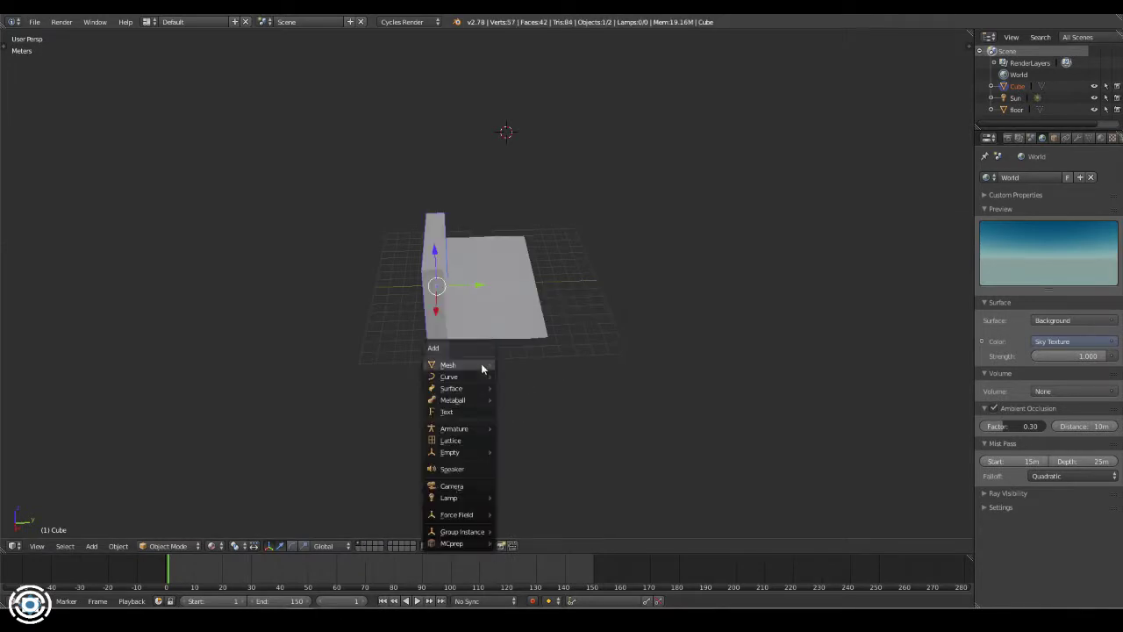
- Add a camera, look through it, and fly it into position facing the wall
click(452, 485)
key(ctrl+KP_0)
key(shift+f)
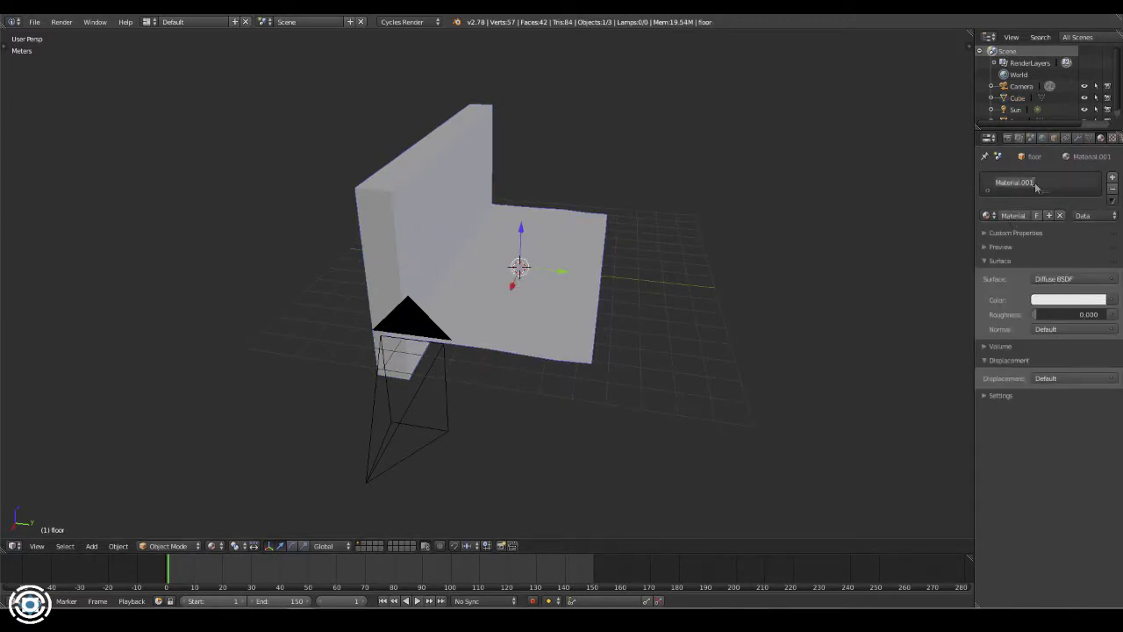
- Tint the floor warm yellow and insert a Mix Shader before the Material Output
click(1063, 300)
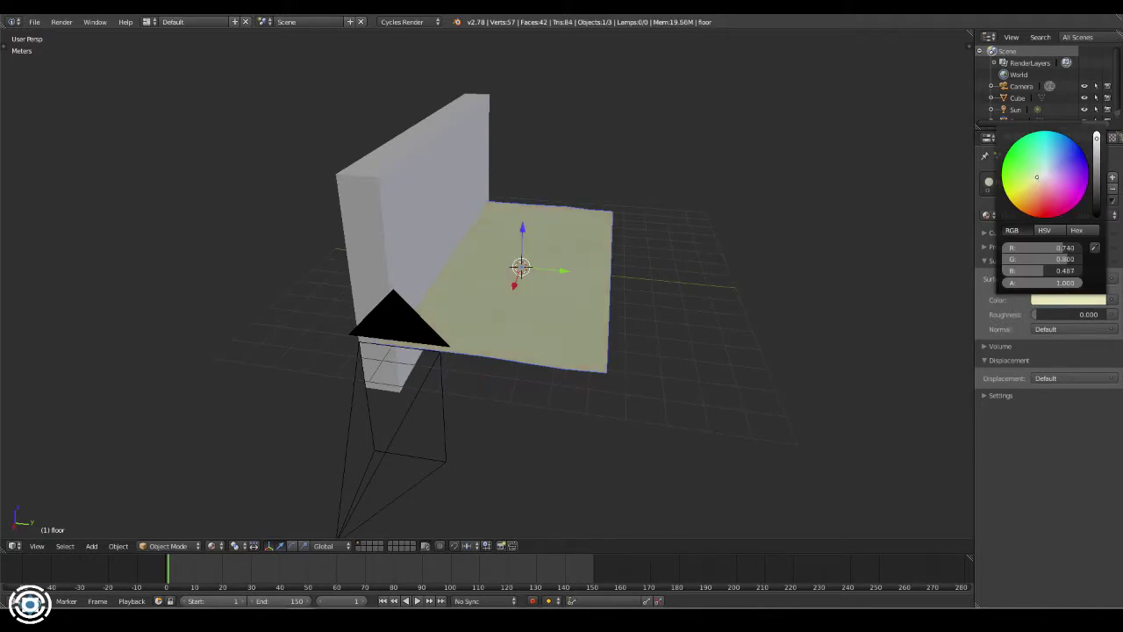
drag(1036, 177, 1037, 182)
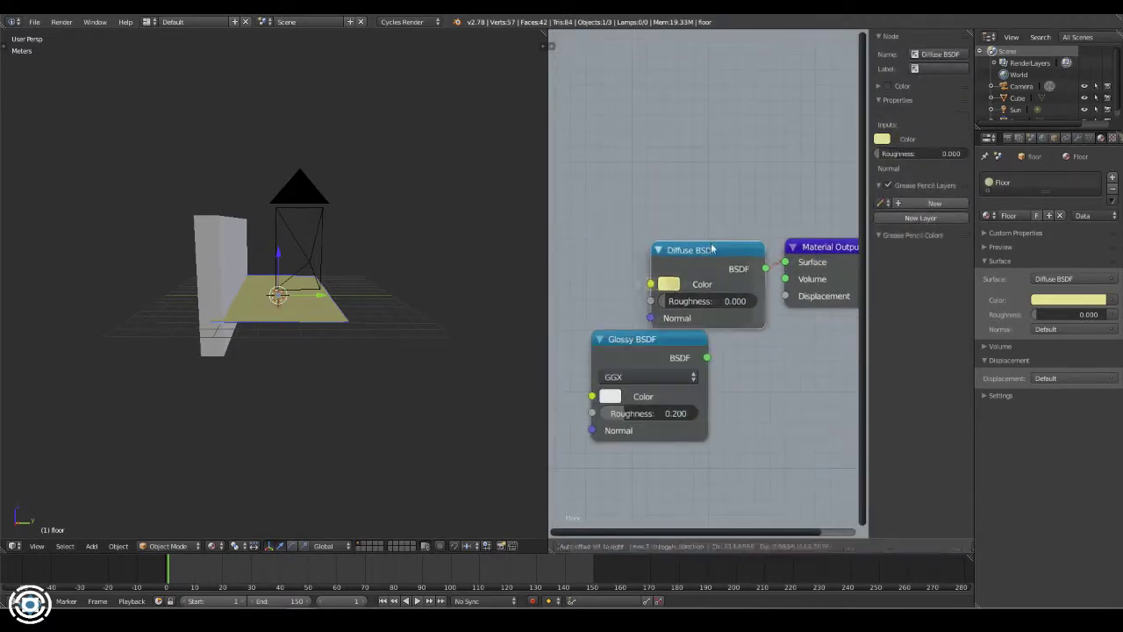
text(mi)
key(Return)
click(790, 303)
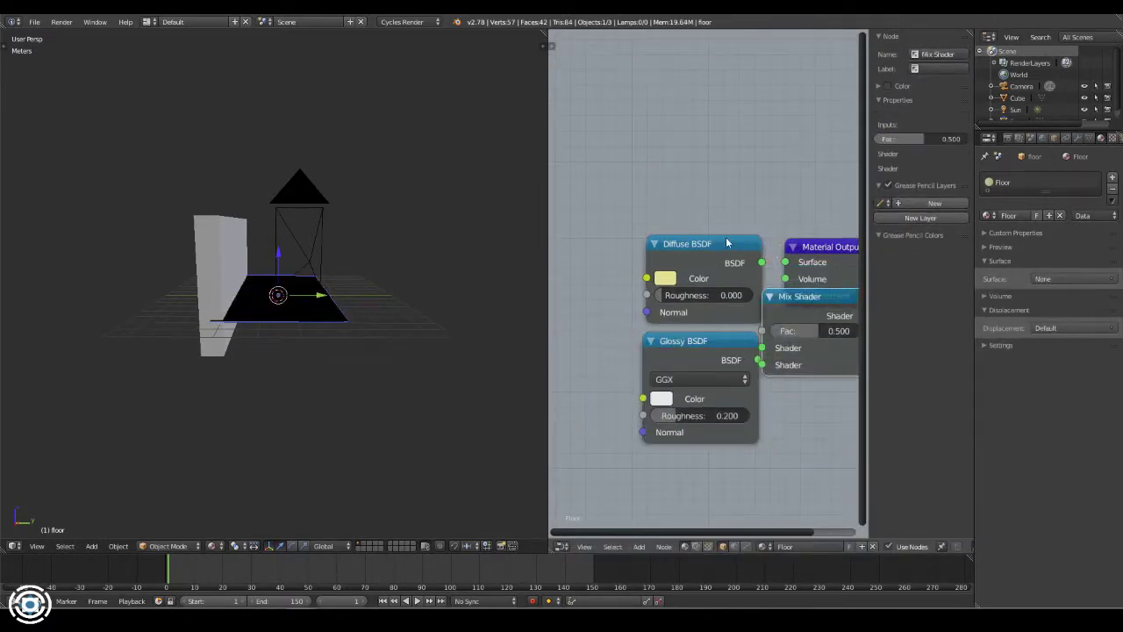
drag(699, 365, 756, 367)
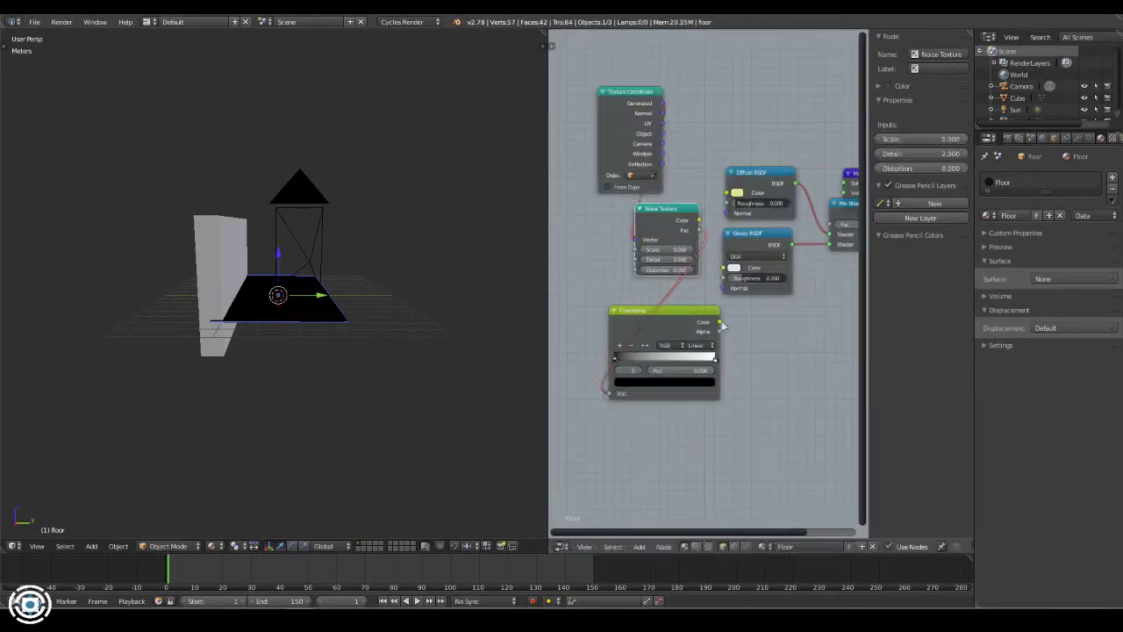
- Spread the ColorRamp stops and set the Noise Texture Scale to 3
click(646, 362)
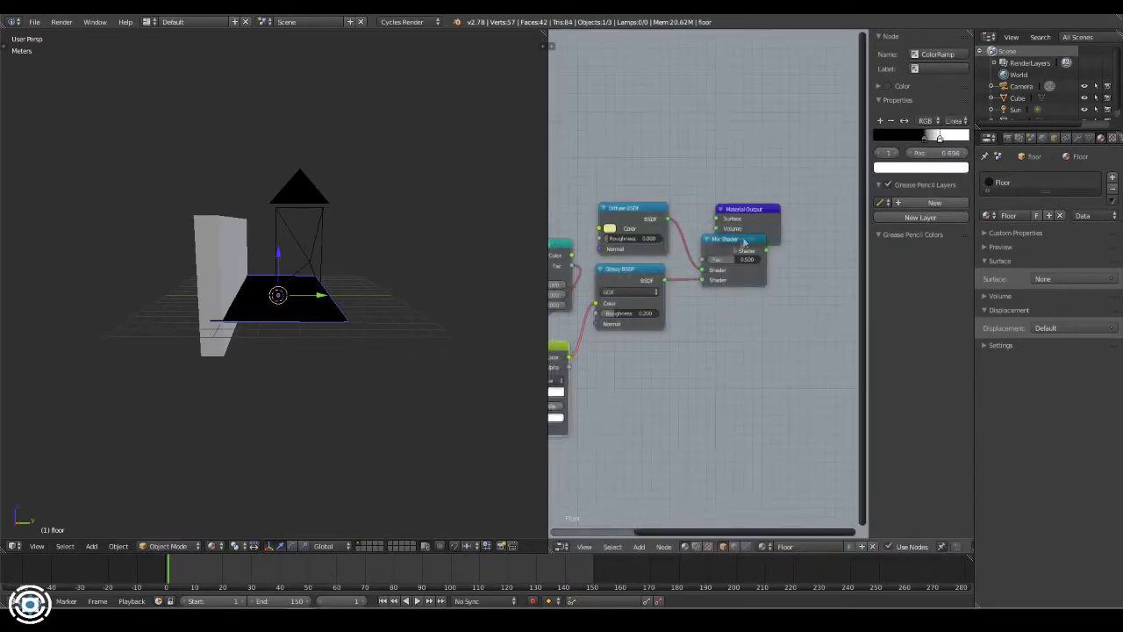
click(641, 103)
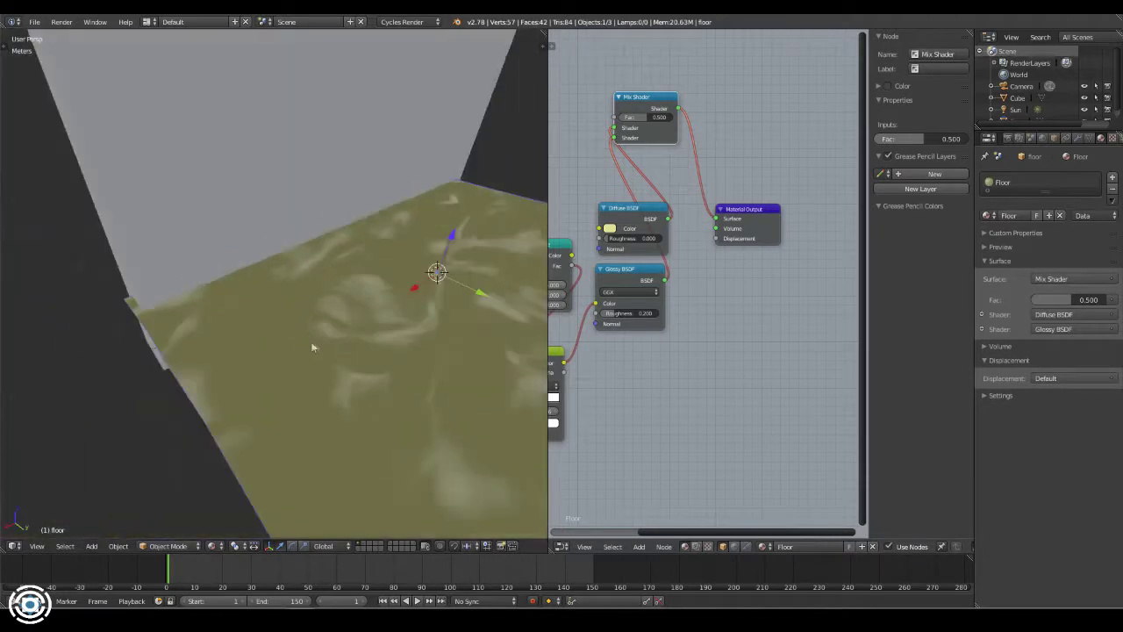
mouse_move(593, 368)
mouse_down()
mouse_move(617, 367)
mouse_move(544, 373)
mouse_move(586, 371)
mouse_up()
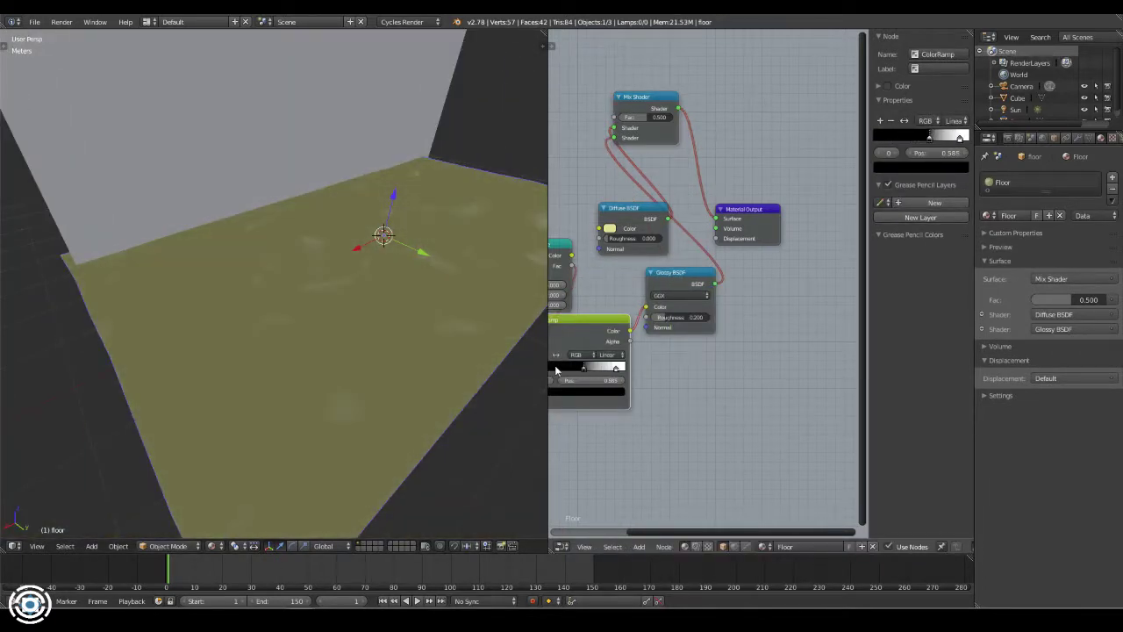
scroll(581, 334, up, 3)
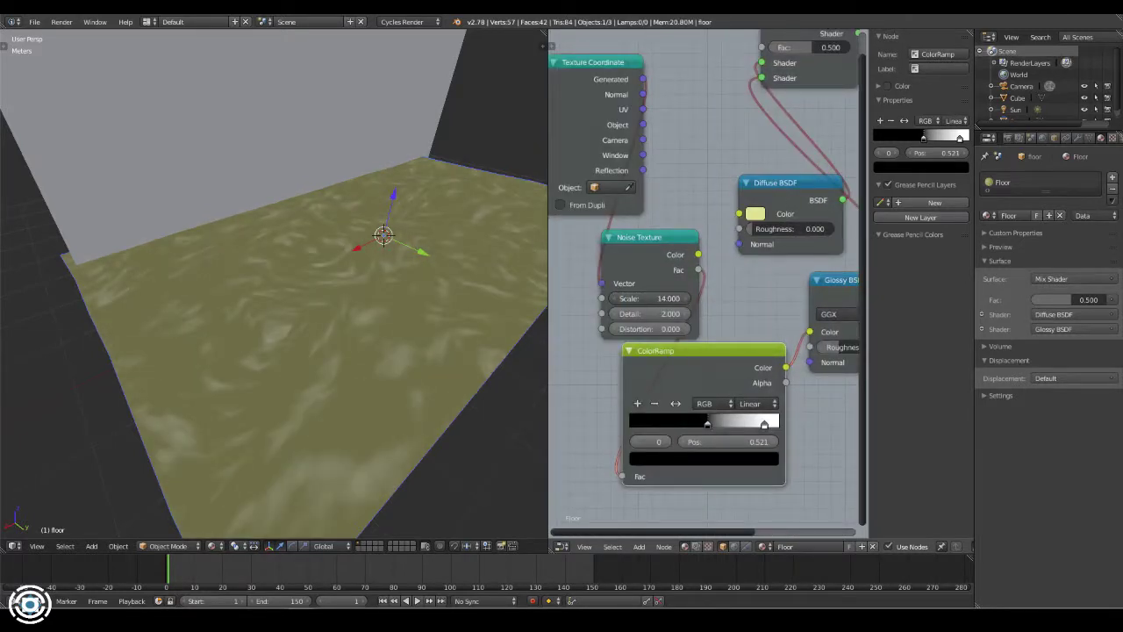
drag(649, 298, 662, 318)
middle_drag(395, 281, 298, 281)
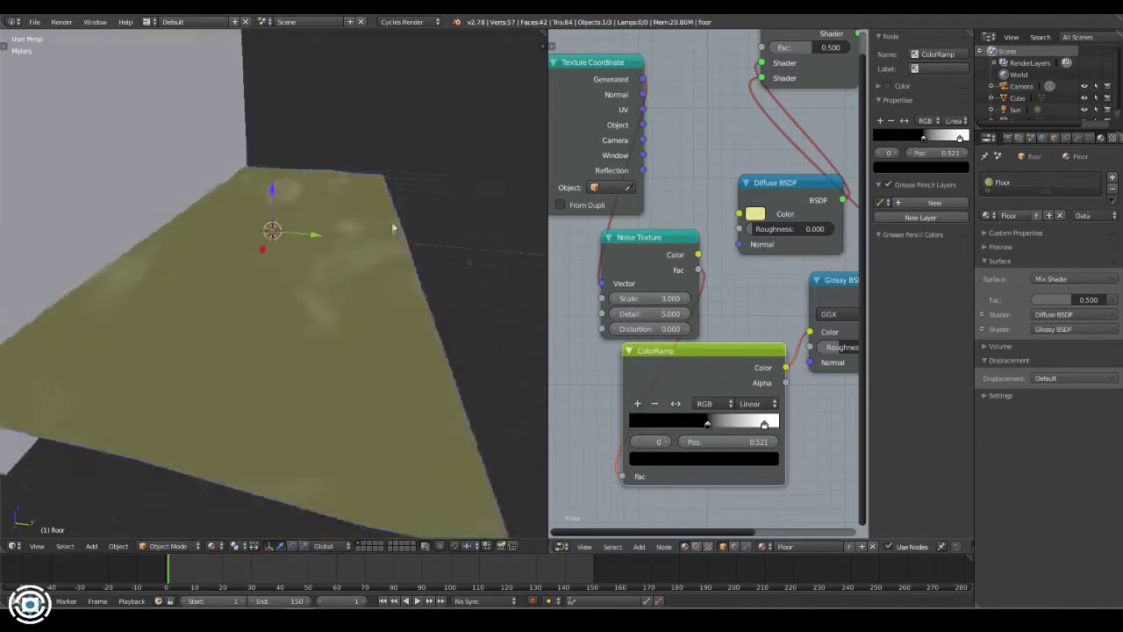
middle_drag(667, 316, 711, 316)
- Add a Mapping node and offset the floor texture 60cm along X
key(shift+a)
click(701, 211)
scroll(788, 178, down, 3)
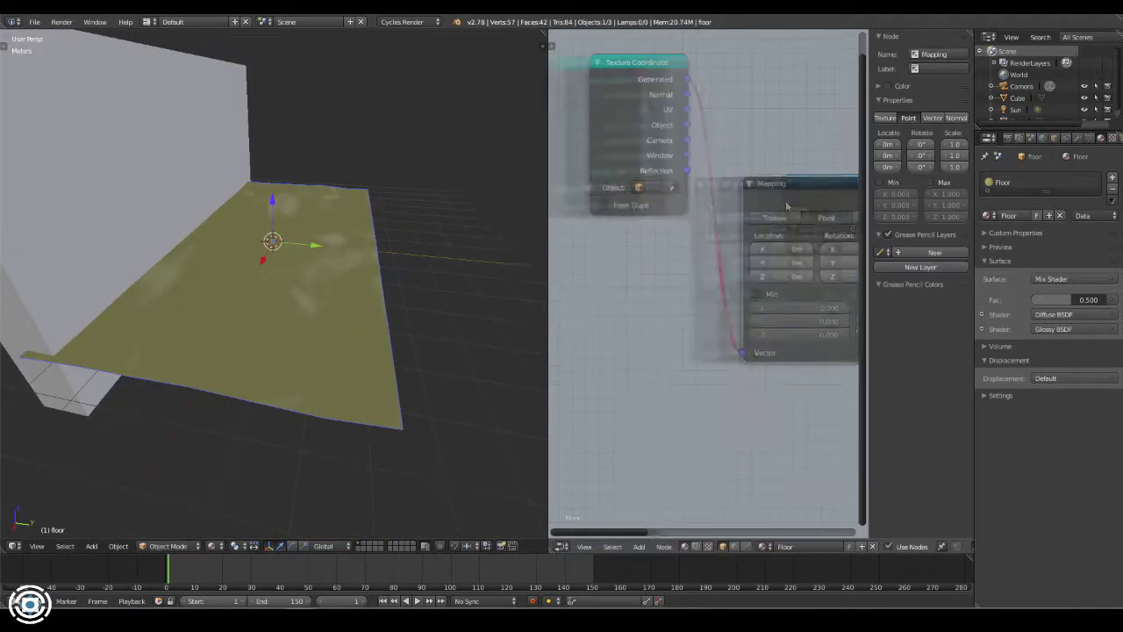
scroll(715, 263, down, 2)
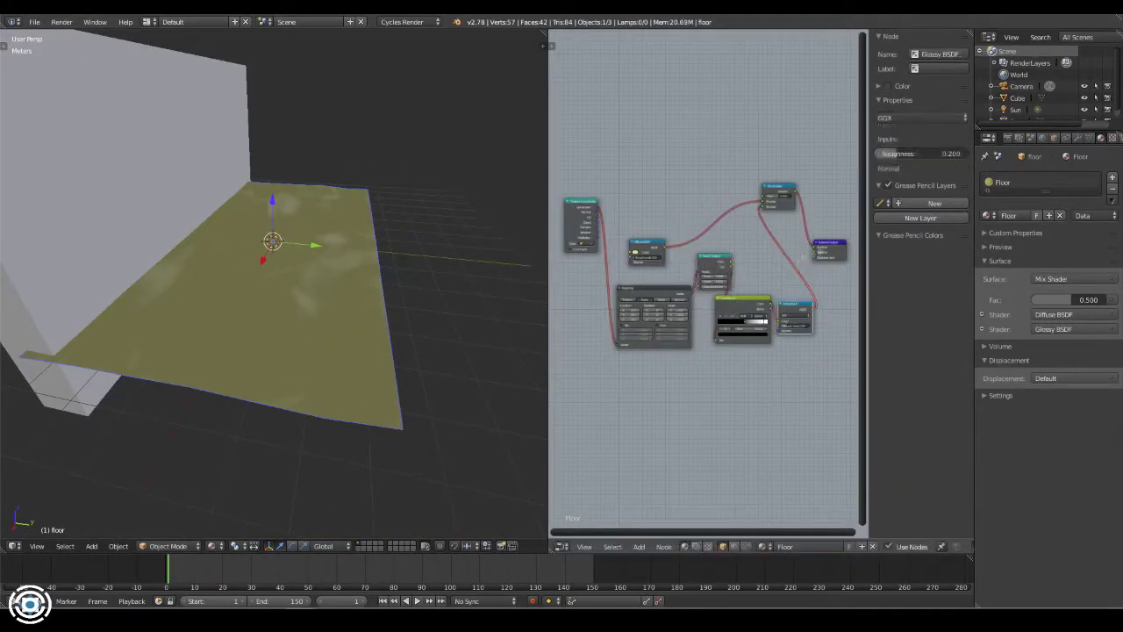
scroll(770, 254, up, 2)
click(770, 254)
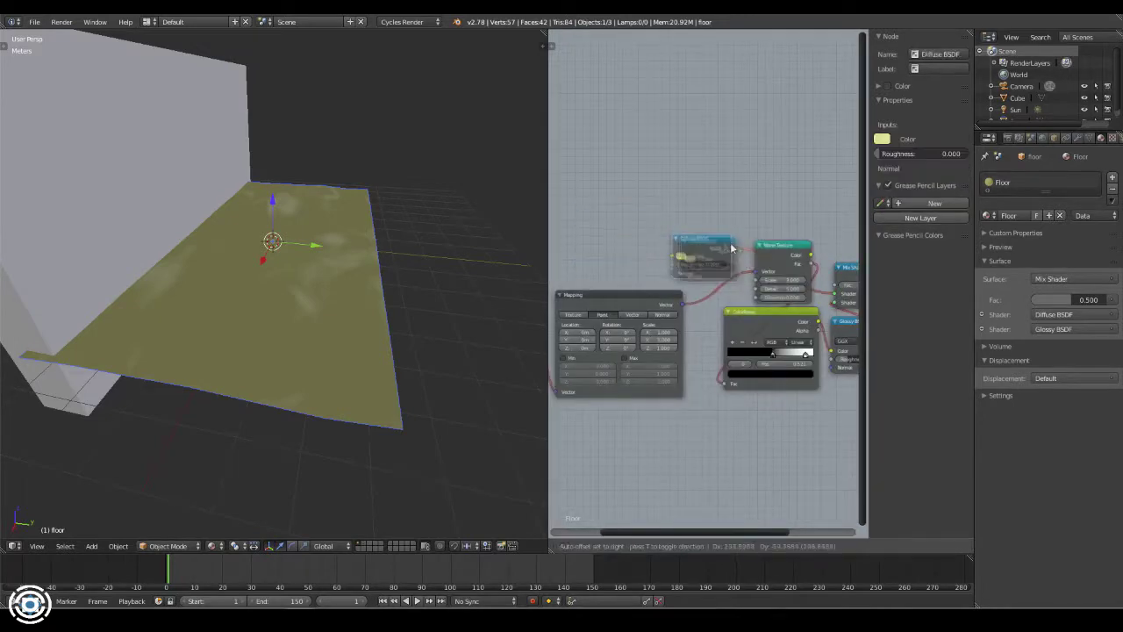
scroll(733, 322, up, 3)
drag(667, 311, 616, 324)
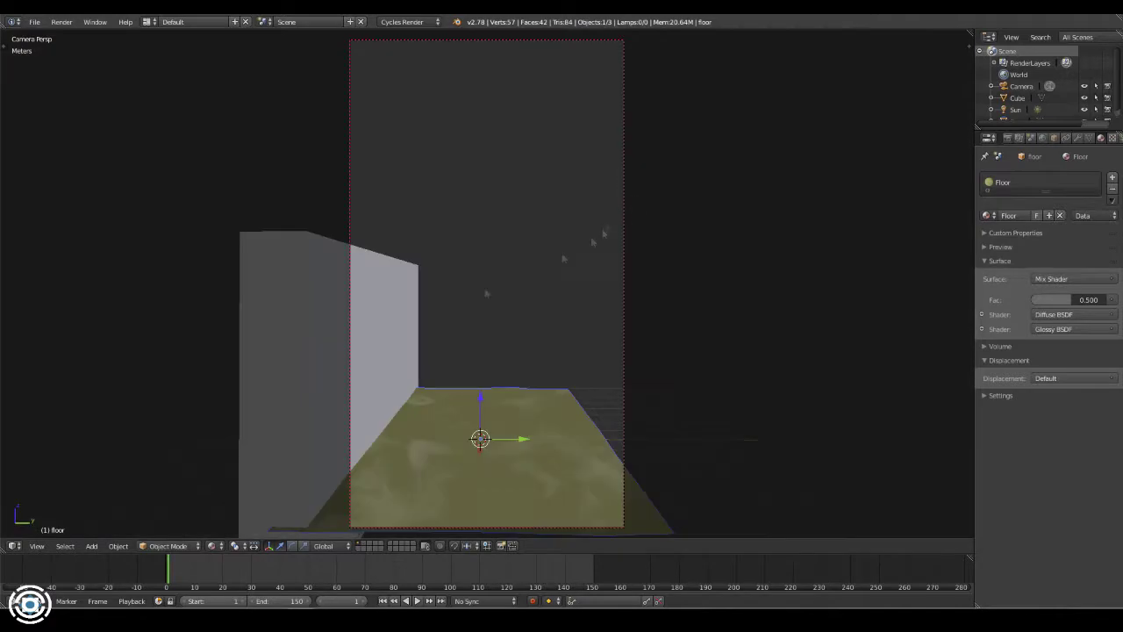
- Show a rendered preview beside the floor's shader nodes and set its Diffuse colour yellow-brown
key(shift+z)
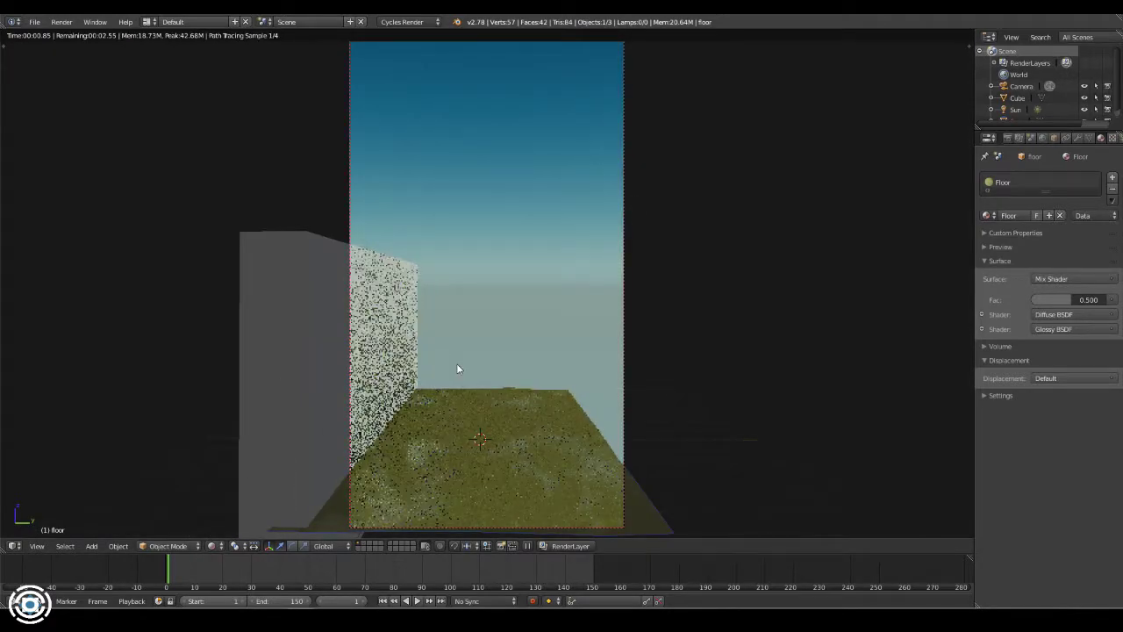
drag(971, 37, 772, 175)
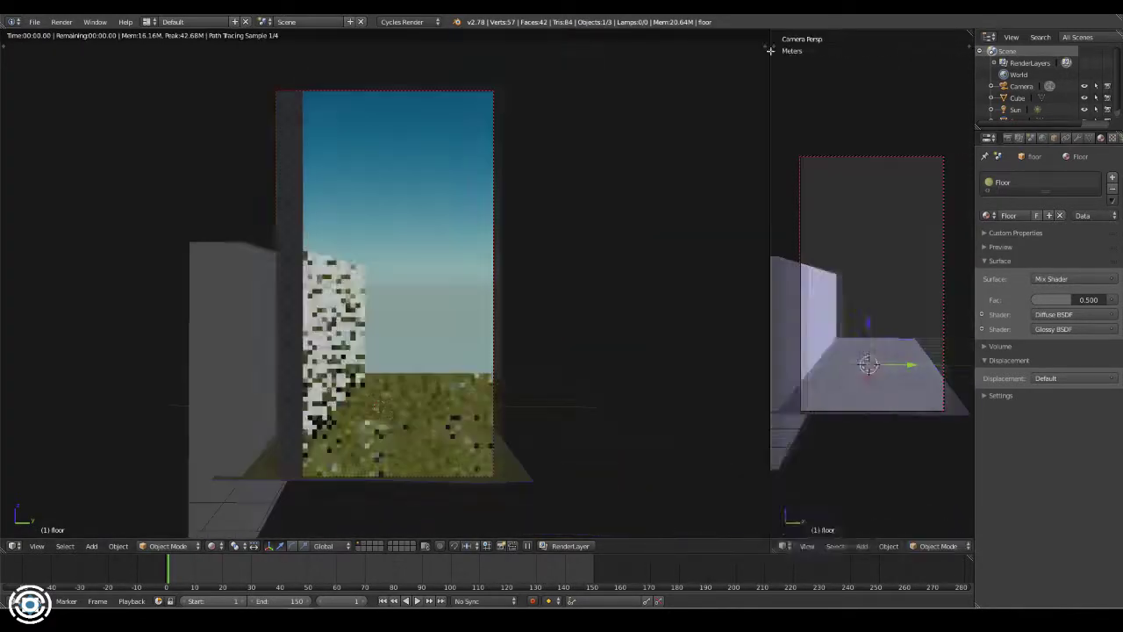
click(784, 546)
click(824, 404)
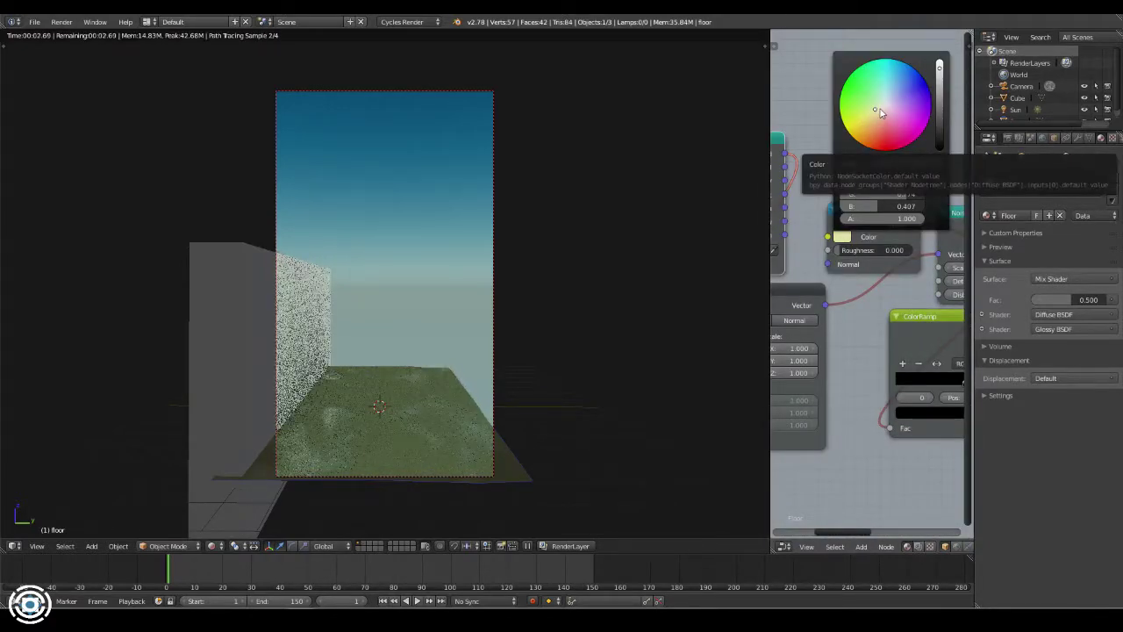
click(879, 109)
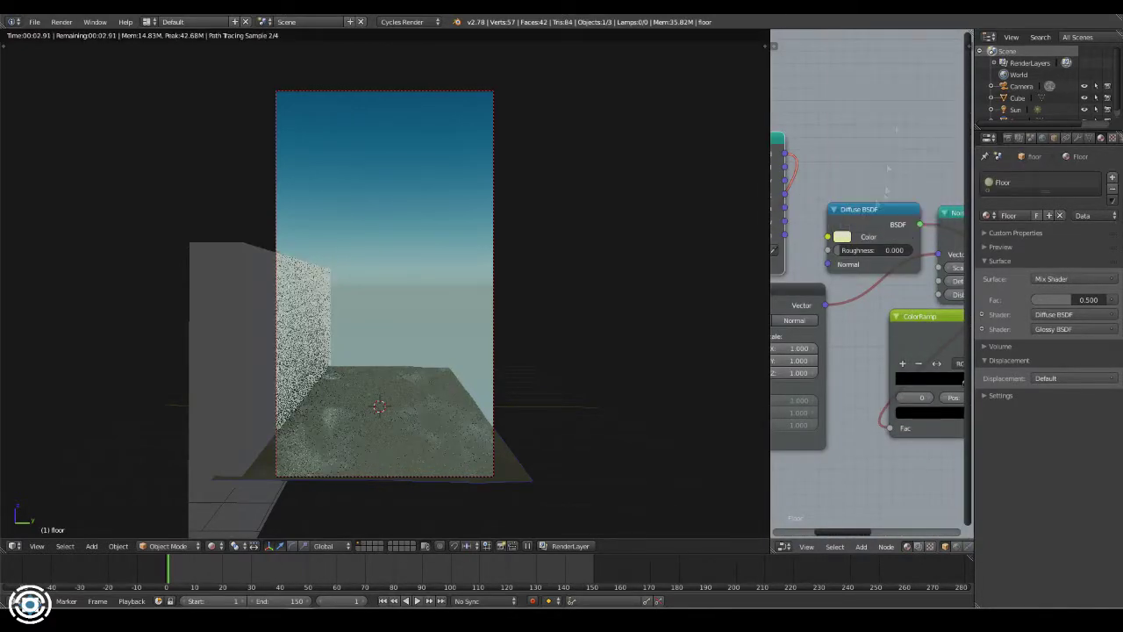
drag(880, 108, 860, 130)
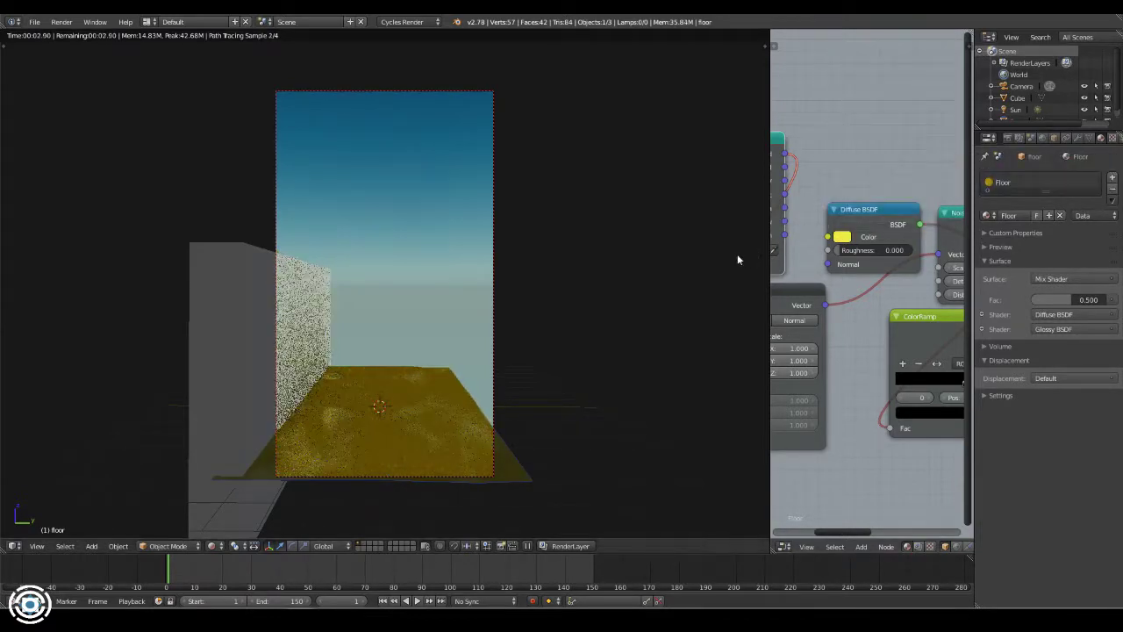
- Add a Fresnel node driving the Mix Shader factor with IOR 1.300
ctrl+scroll(967, 251, right, 3)
ctrl+scroll(967, 251, right, 2)
key(shift+a)
text(io)
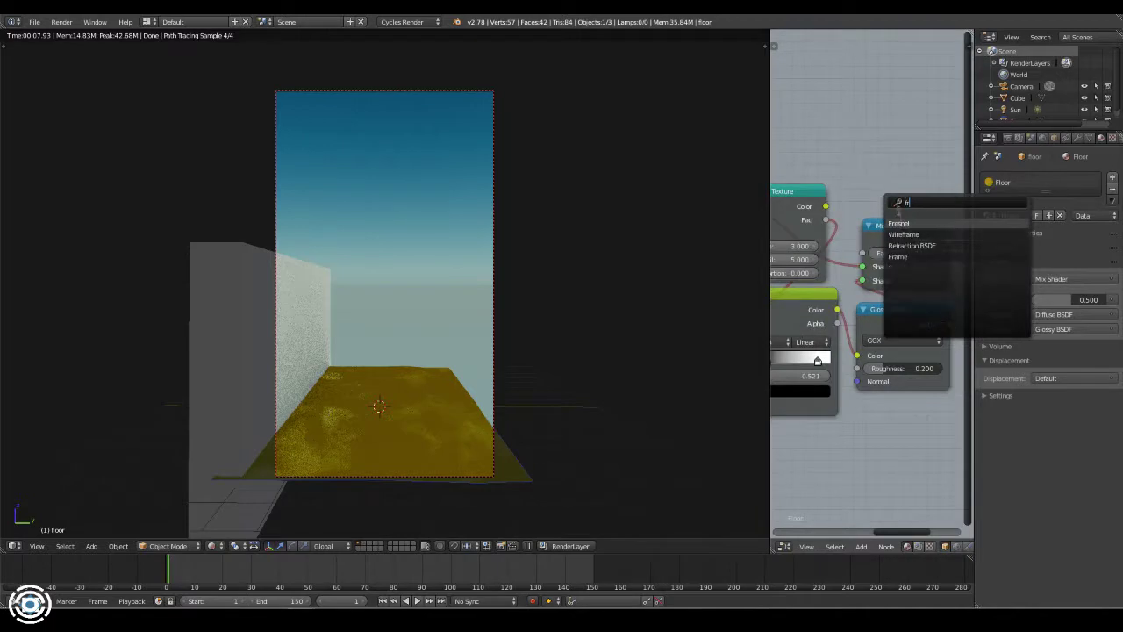
click(899, 223)
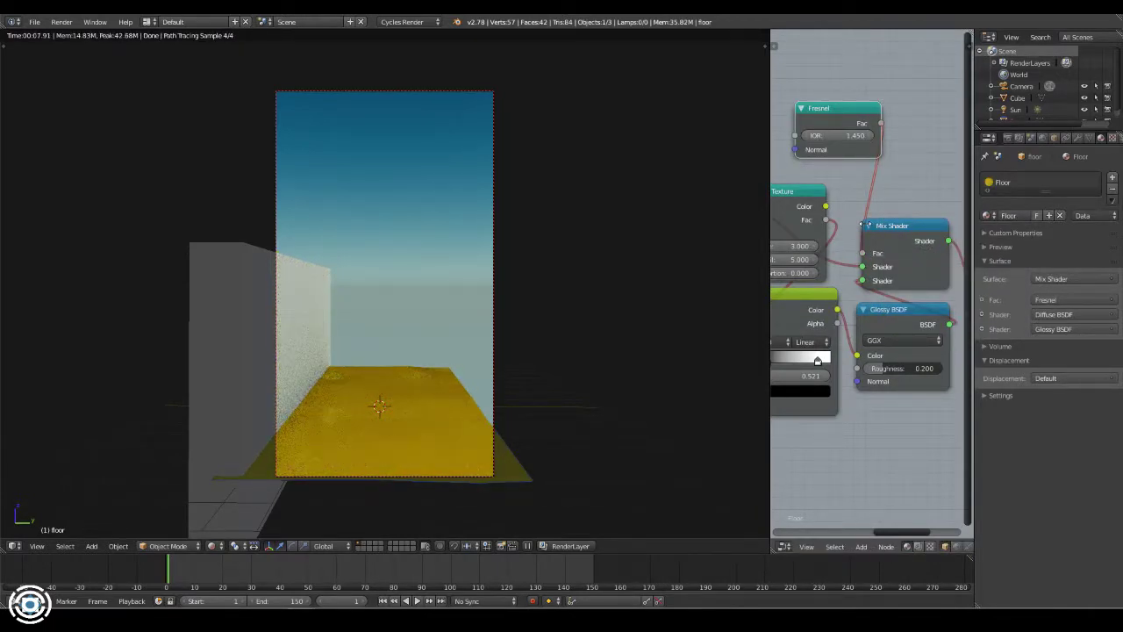
ctrl+scroll(848, 208, left, 1)
drag(877, 133, 855, 133)
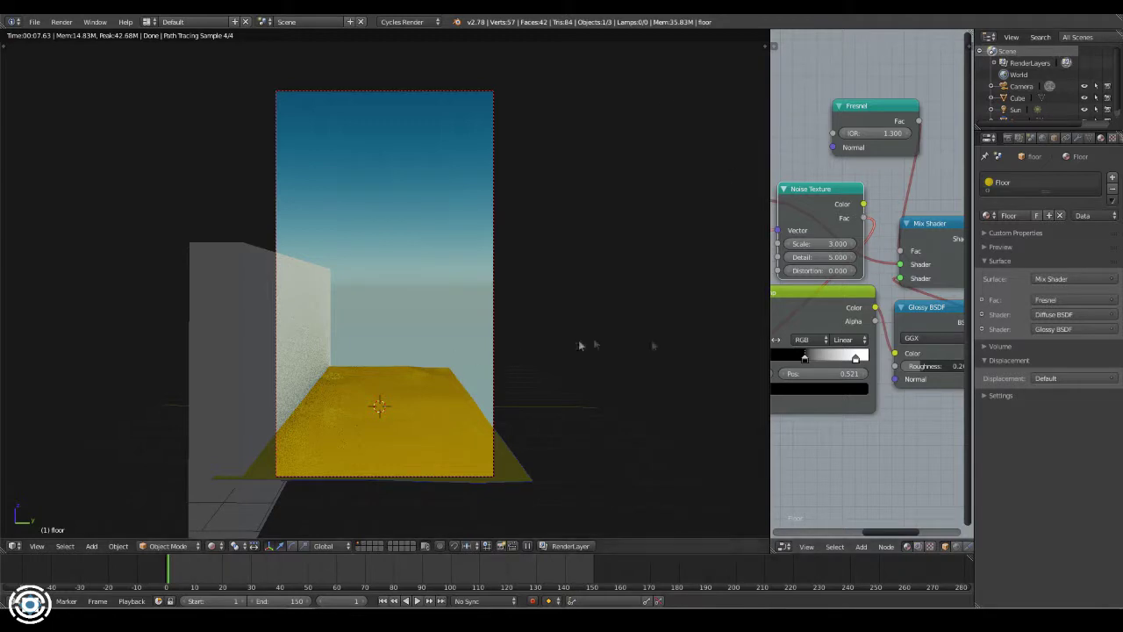
- Return the viewport to solid shading and review the floor's diffuse colour
middle_drag(922, 207, 871, 229)
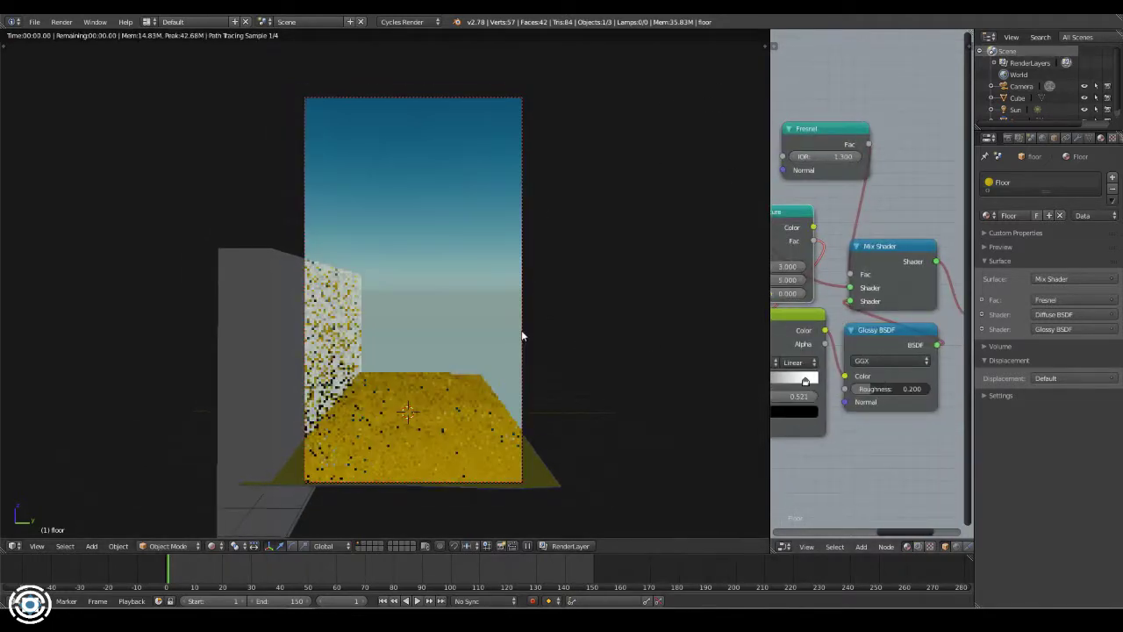
key(shift+z)
middle_drag(521, 330, 456, 290)
middle_drag(869, 228, 961, 250)
middle_drag(877, 254, 938, 256)
click(784, 258)
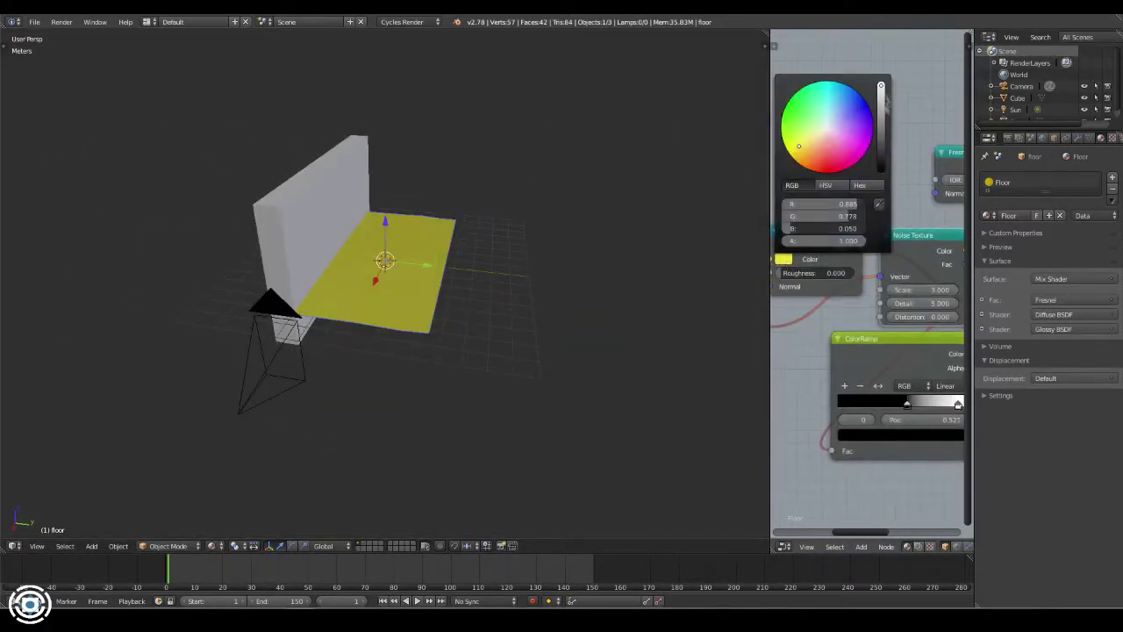
middle_drag(812, 140, 649, 77)
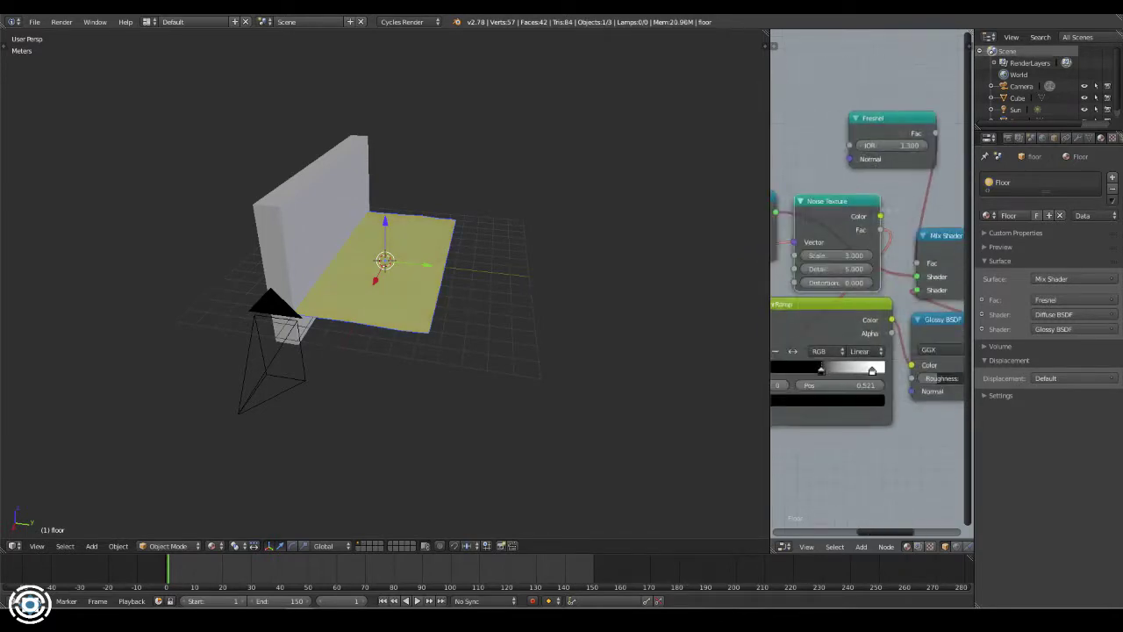
- Set the Glossy BSDF roughness to 0.1 and nudge the ColorRamp node left
click(878, 348)
text(0.2)
key(Return)
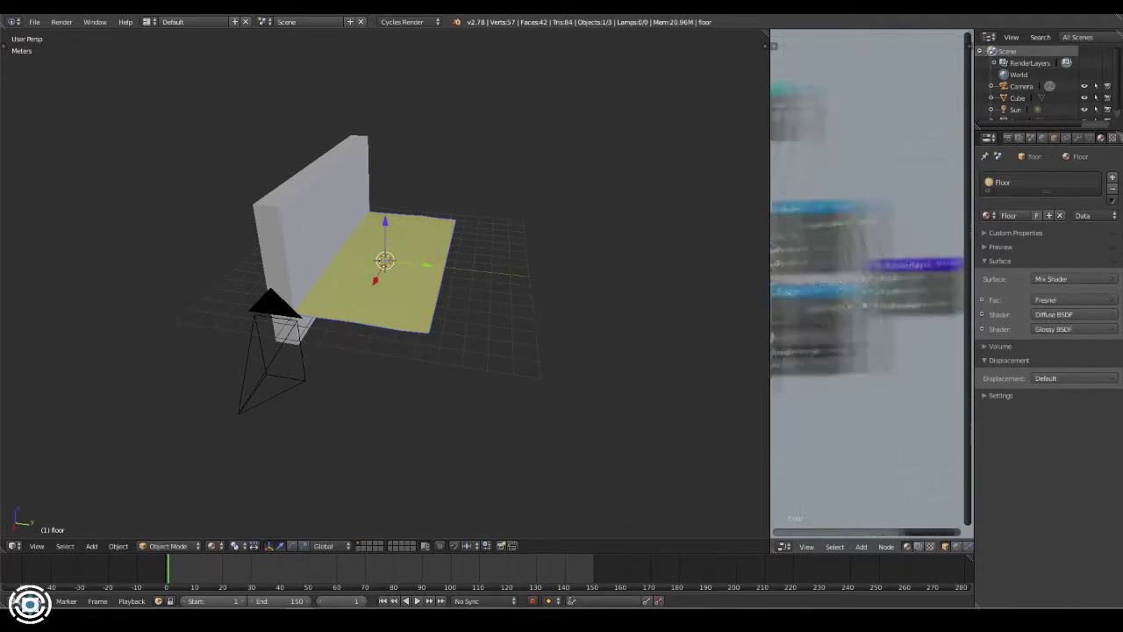
middle_drag(830, 263, 874, 295)
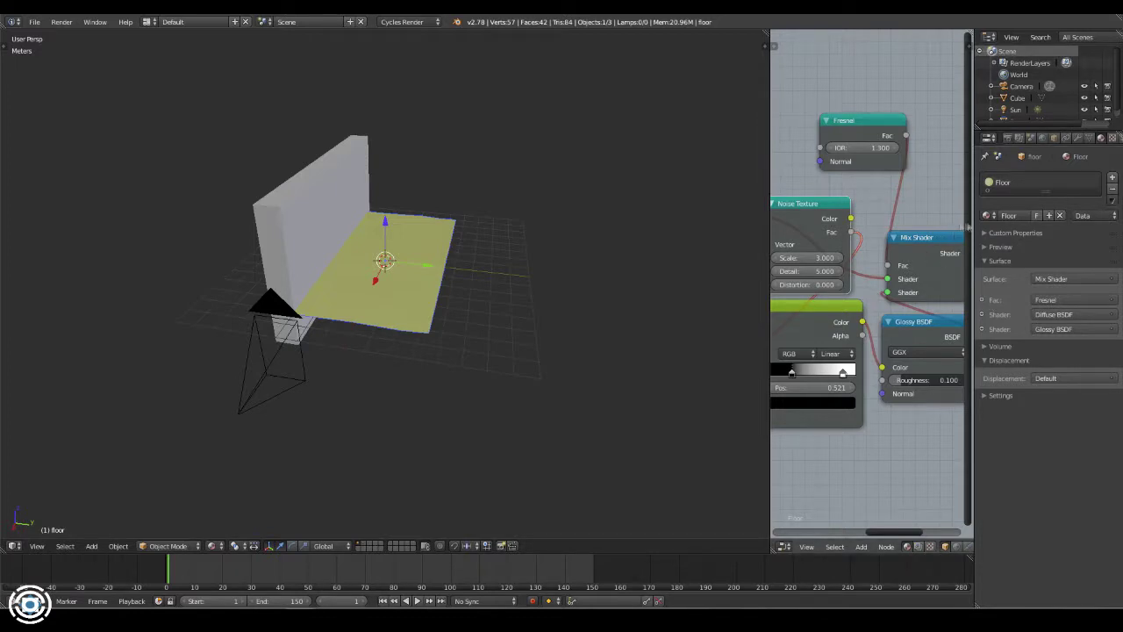
middle_drag(667, 386, 726, 379)
key(g)
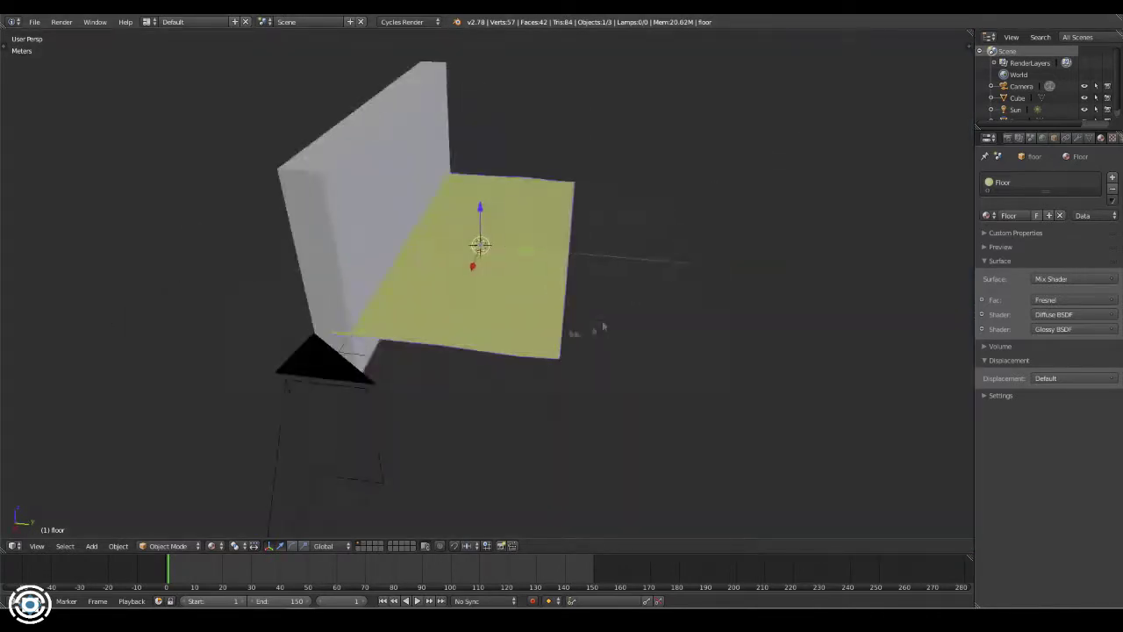
middle_drag(609, 298, 618, 231)
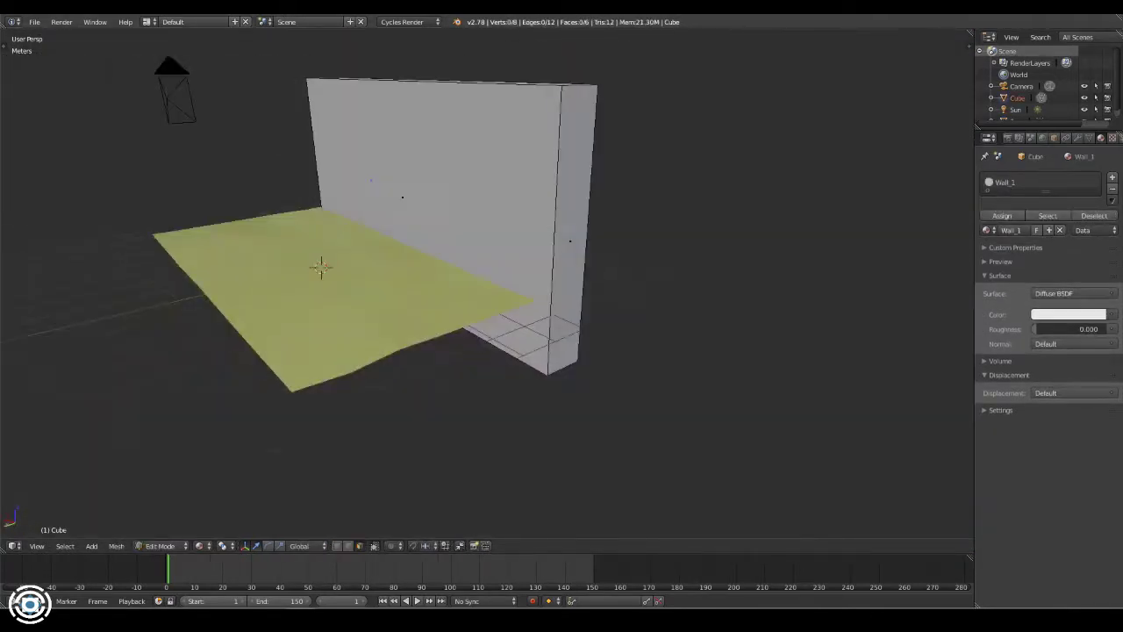
- Add a cube to the wall mesh and move it along X into a thicker end post
key(shift+a)
click(573, 239)
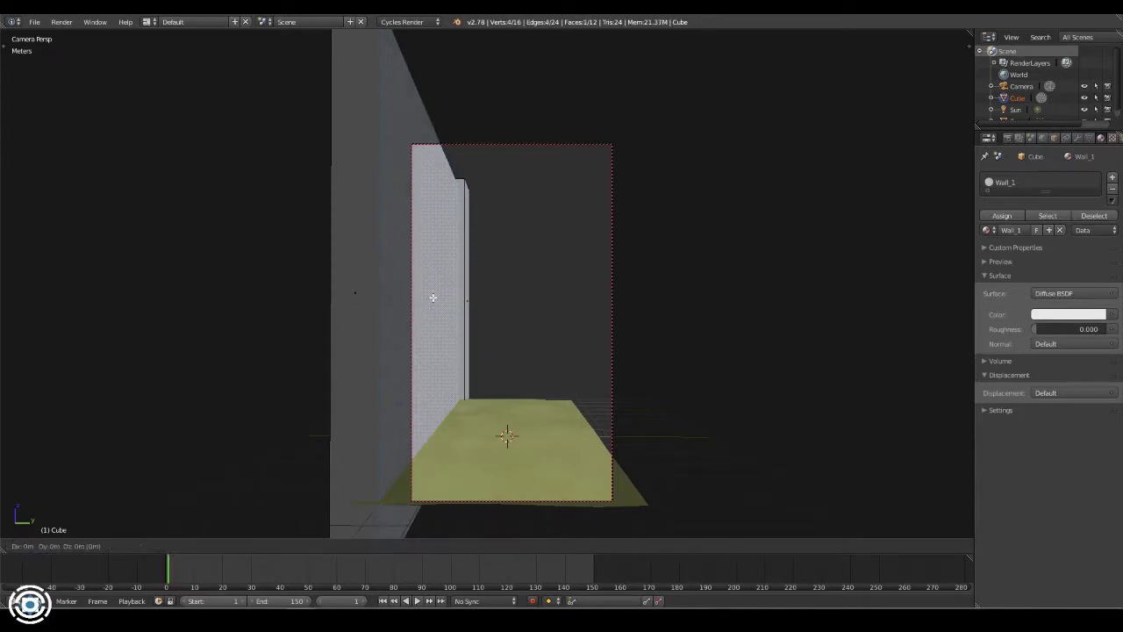
click(579, 342)
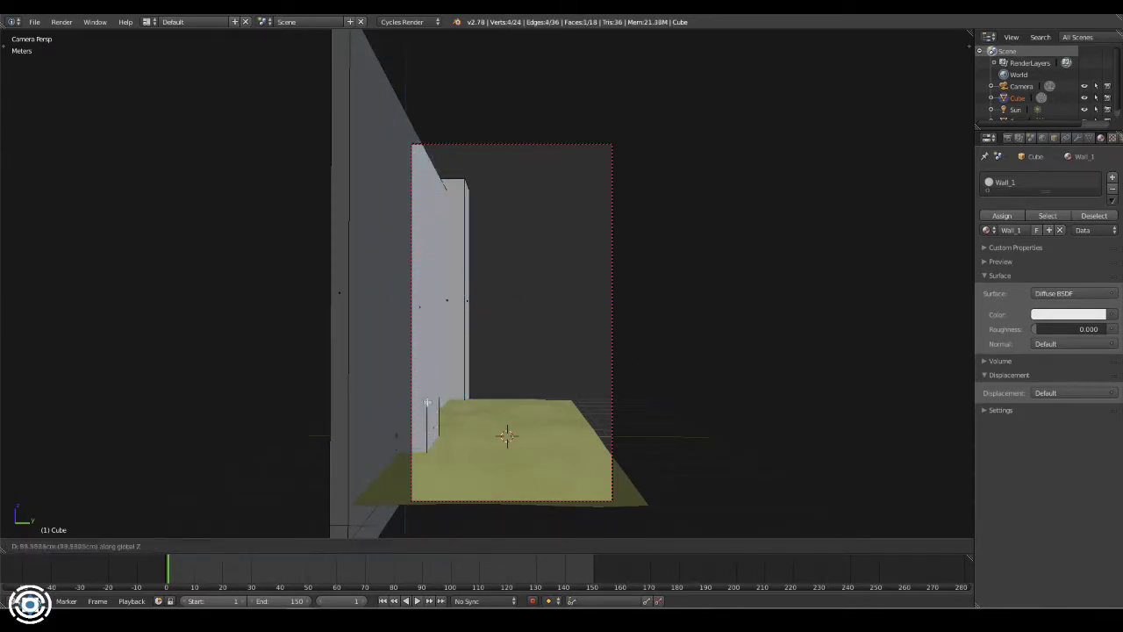
key(a)
middle_drag(543, 409, 463, 355)
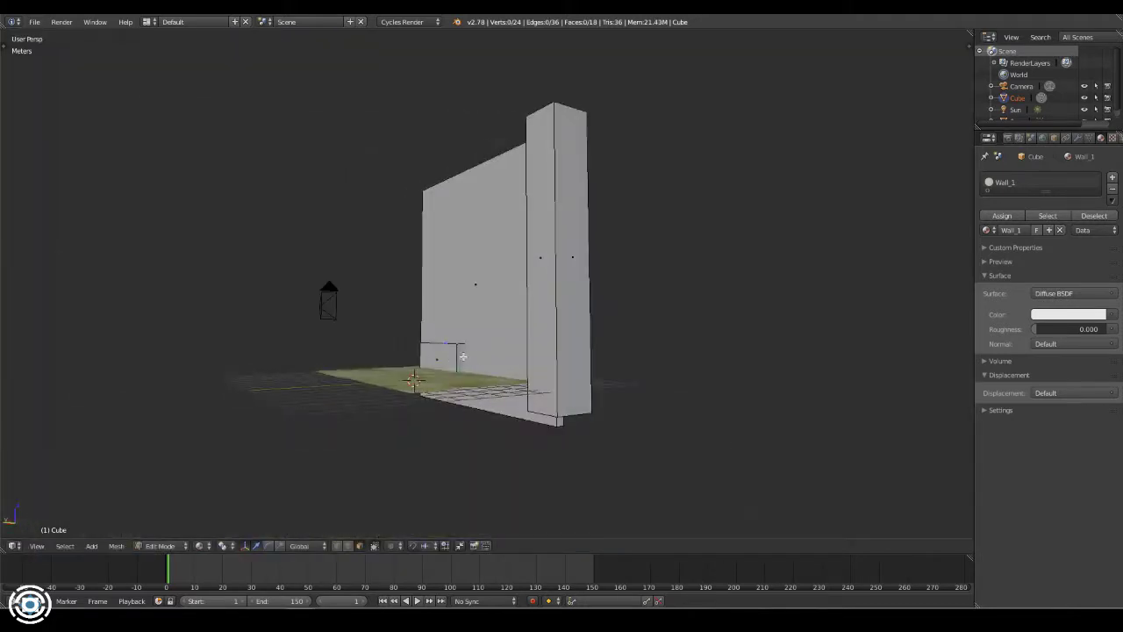
click(548, 379)
- Return to camera view in Object Mode and rotate the sun 90 degrees about Z
key(KP_0)
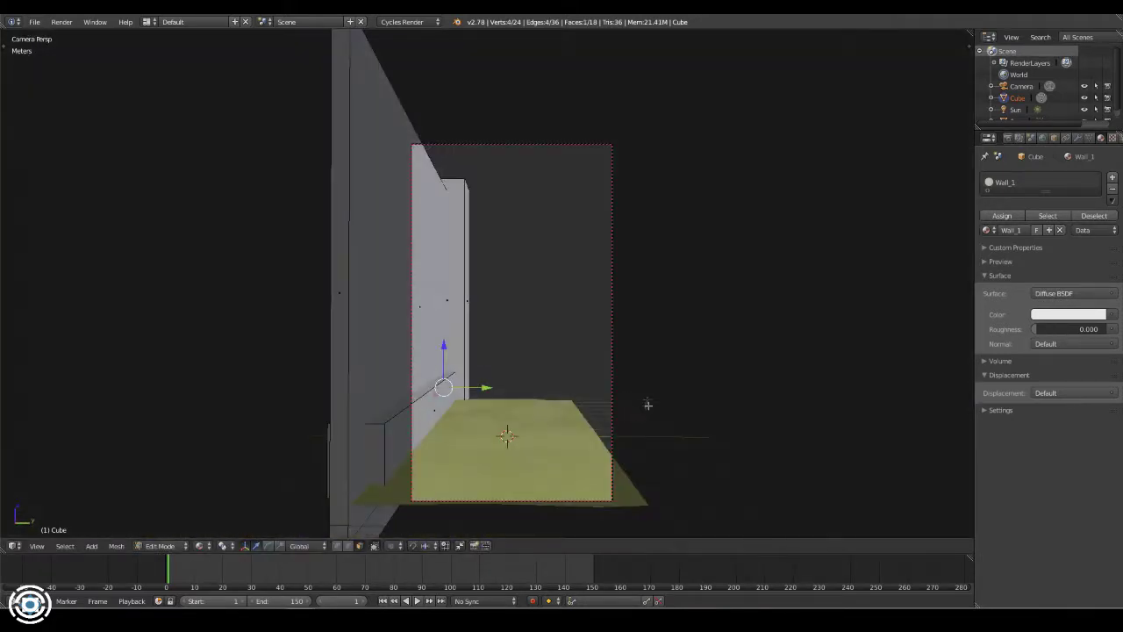
key(Tab)
click(670, 291)
middle_drag(669, 291, 661, 253)
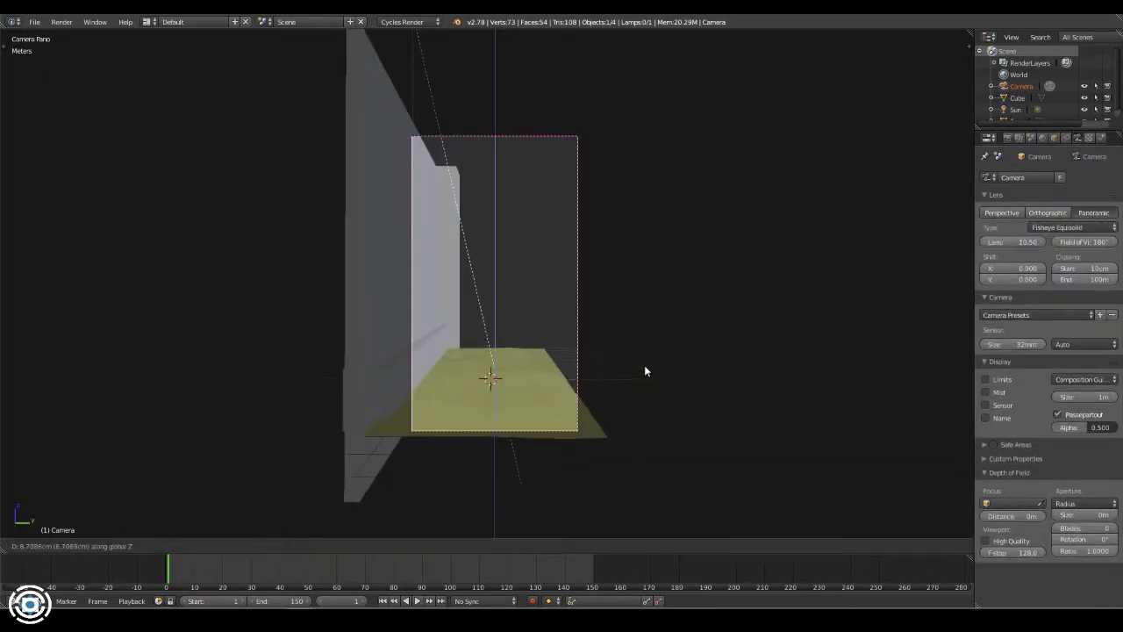
- Switch the camera to a Perspective lens, shift it along X, and scale the wall faces
click(644, 365)
click(1084, 227)
click(1020, 217)
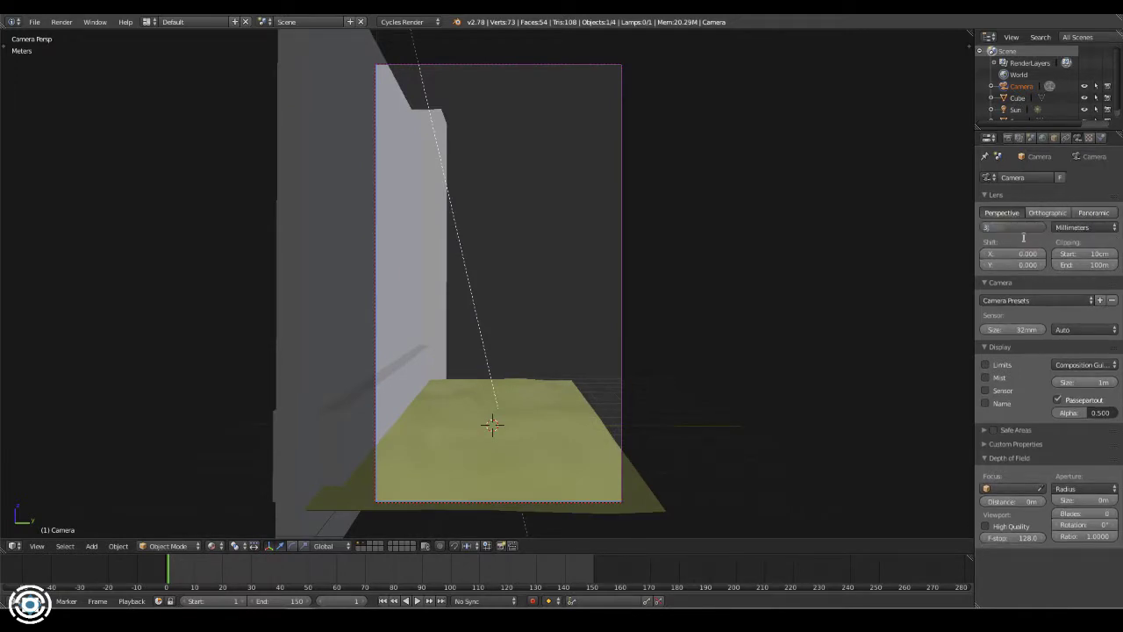
key(g)
key(x)
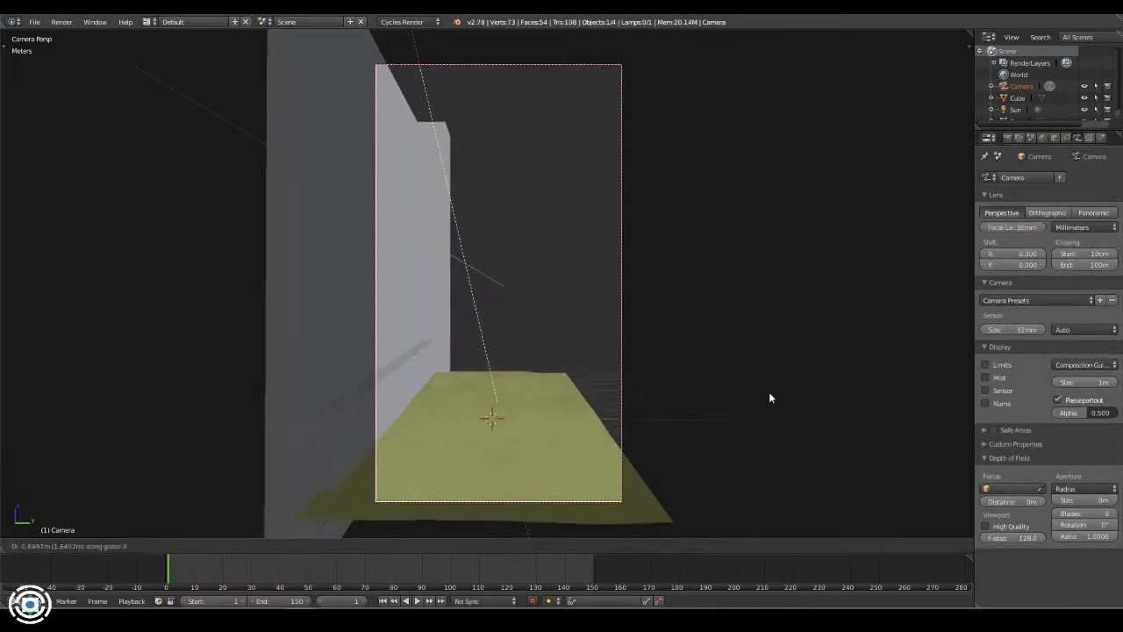
click(768, 395)
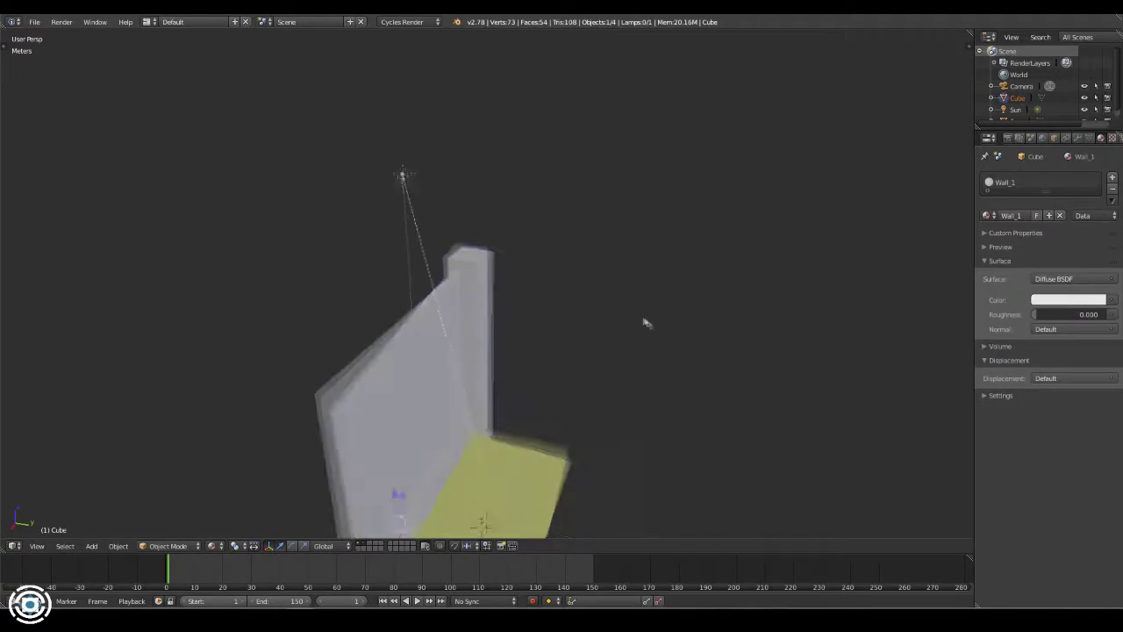
middle_drag(646, 321, 493, 427)
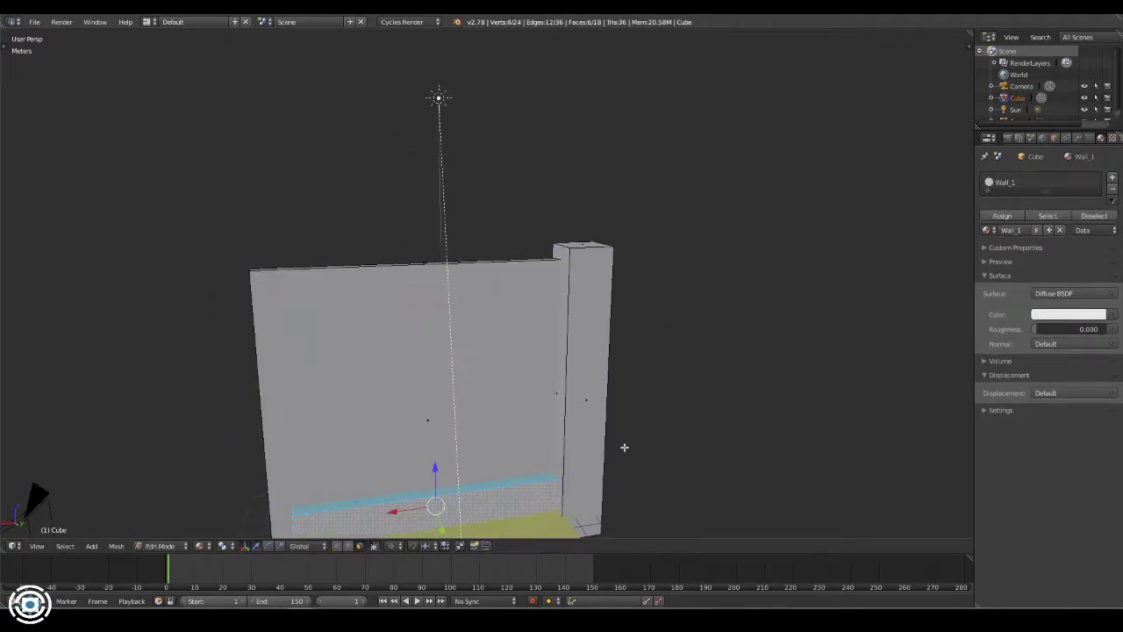
click(544, 361)
key(KP_0)
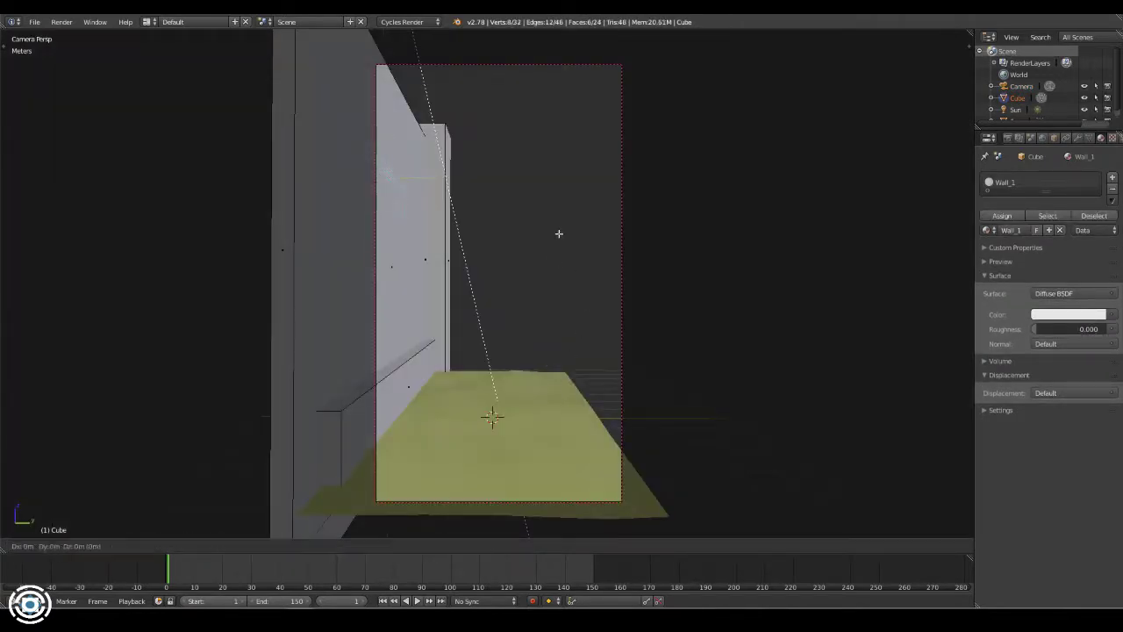
- Set the render width to 1300 px and add a second material slot to the wall
click(1007, 137)
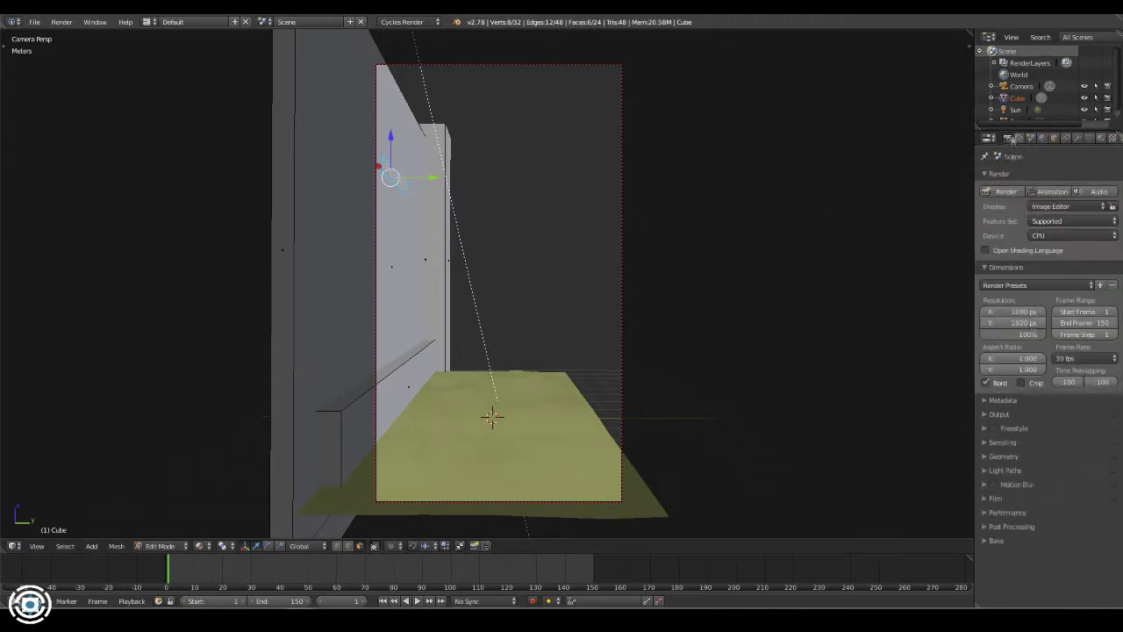
text(1300)
key(Return)
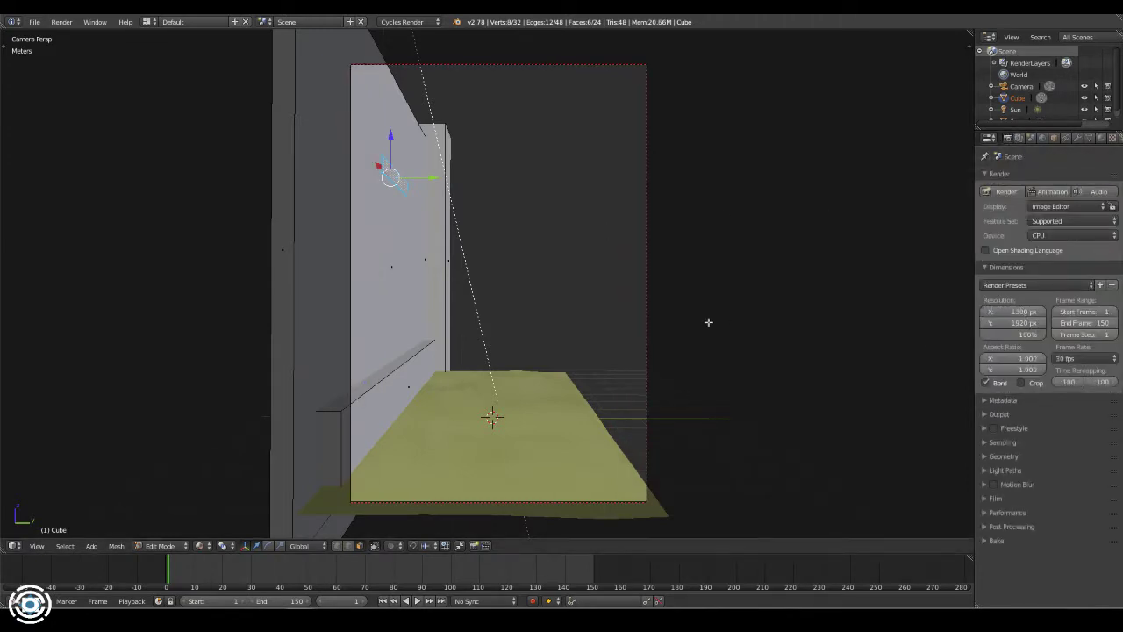
right_click(408, 183)
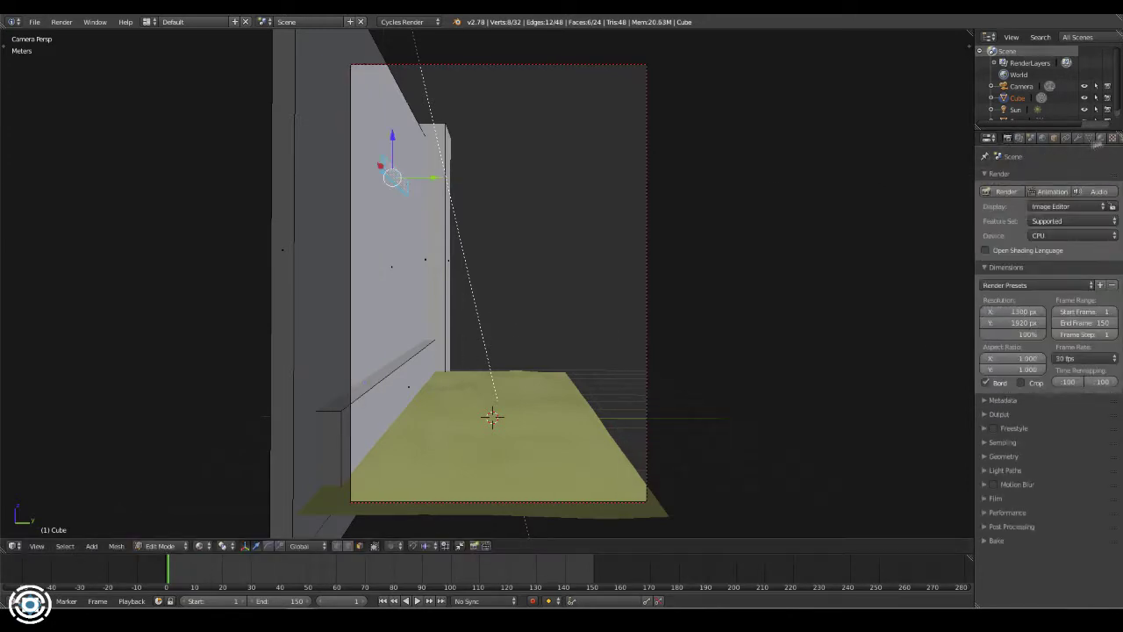
click(1112, 138)
click(1113, 178)
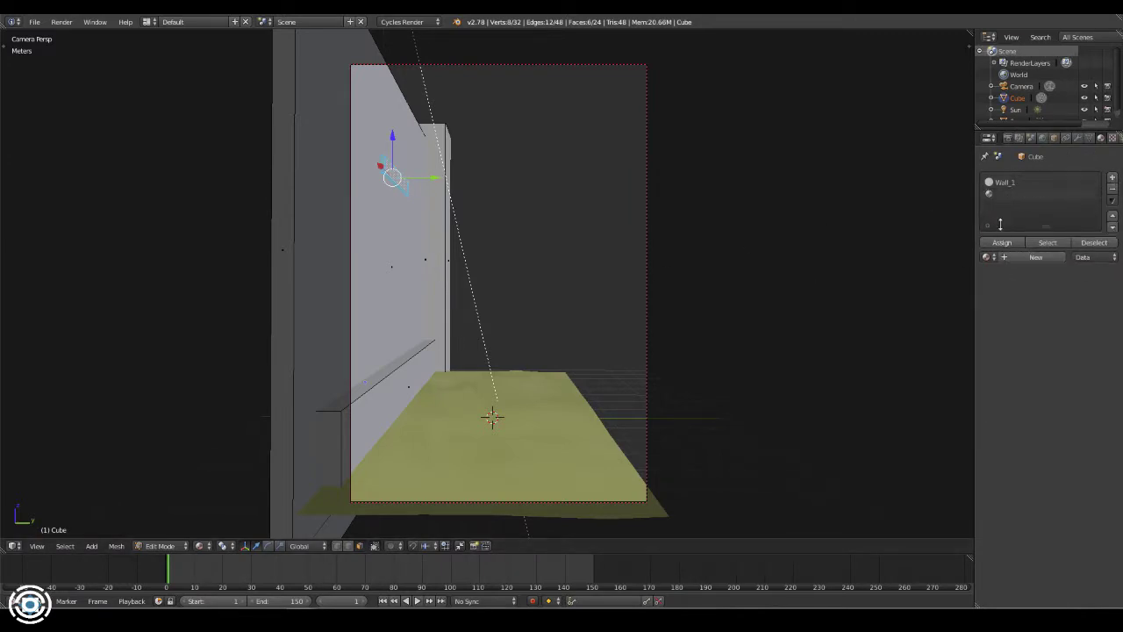
- Create a dark-red Wood1 material and select the wall's side strip faces for it
click(1036, 257)
text(1)
key(Return)
click(1069, 342)
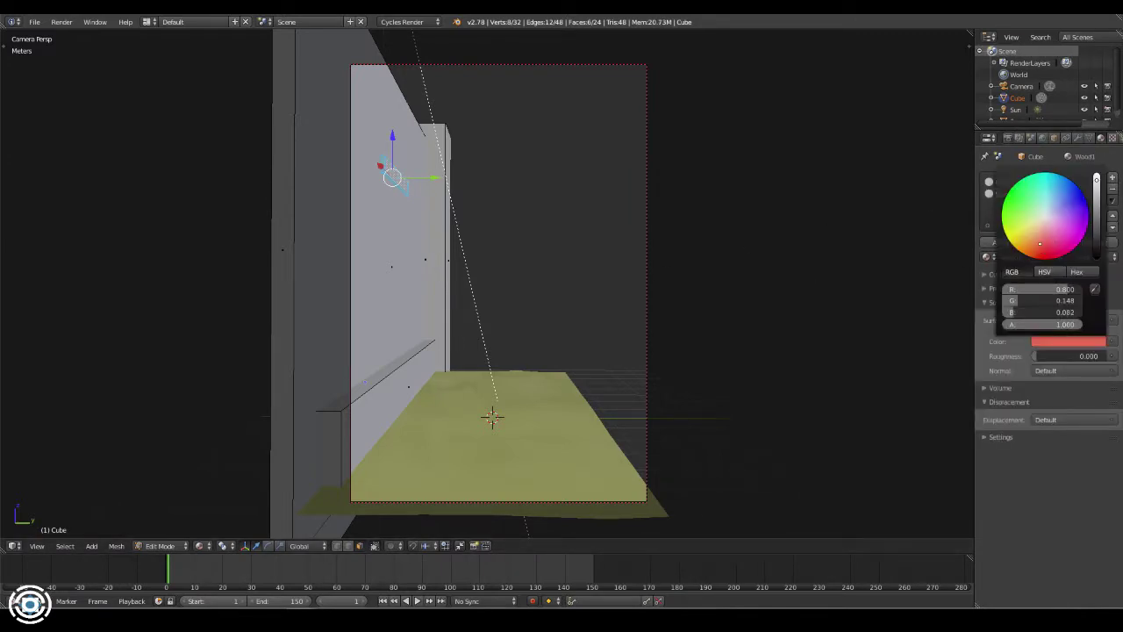
right_click(400, 252)
key(ctrl+i)
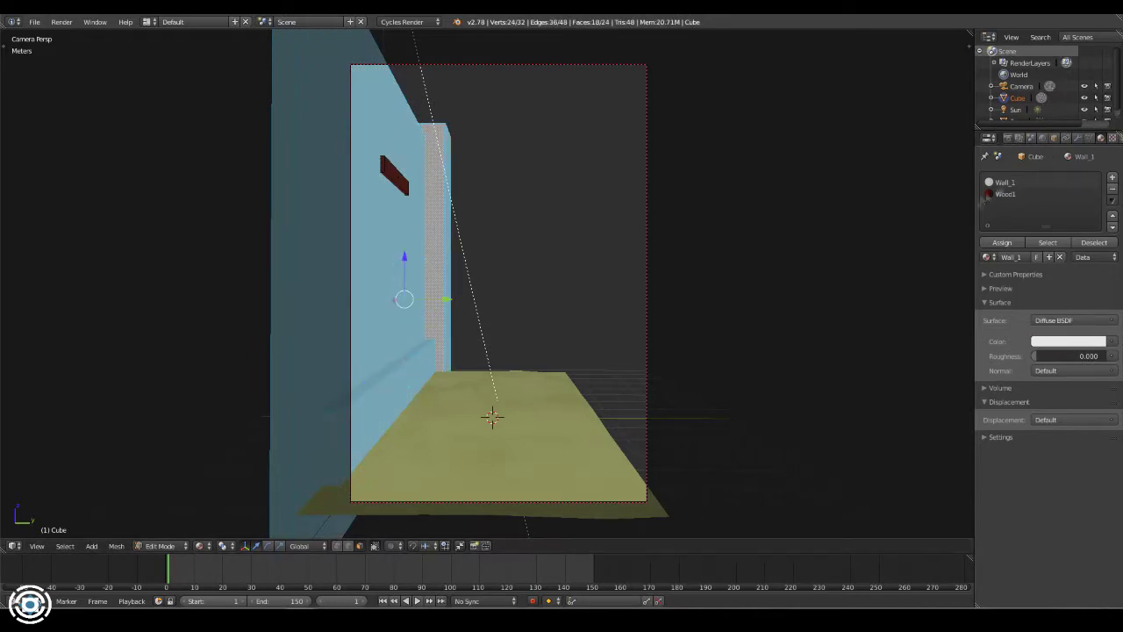
click(1097, 341)
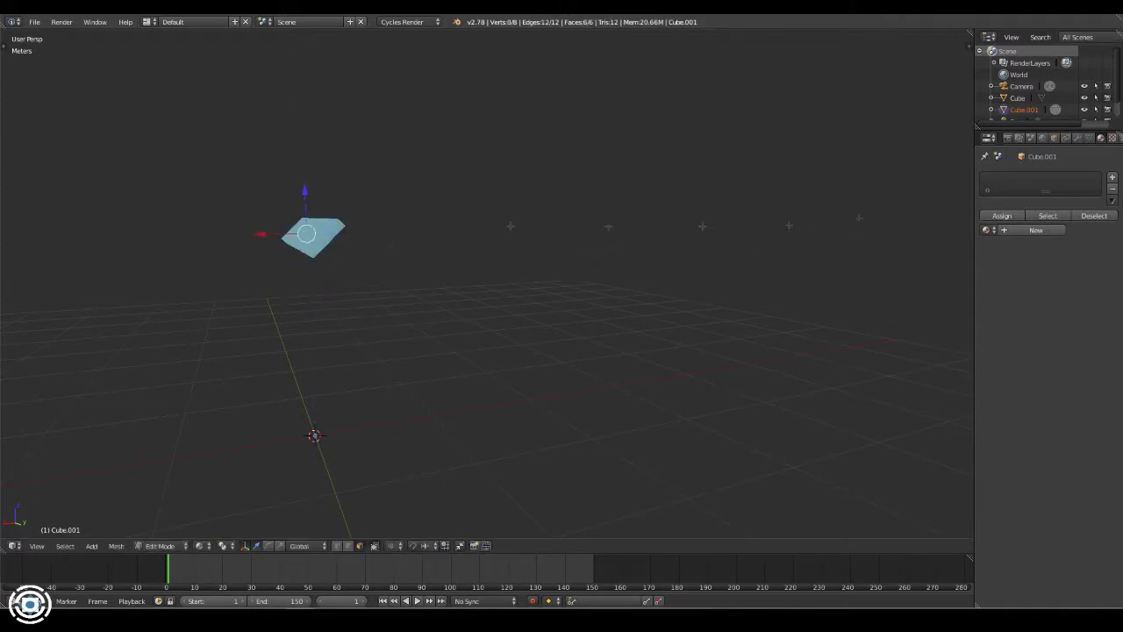
- Add an Array modifier to the board and apply it in Object Mode to stack nine slats
click(873, 206)
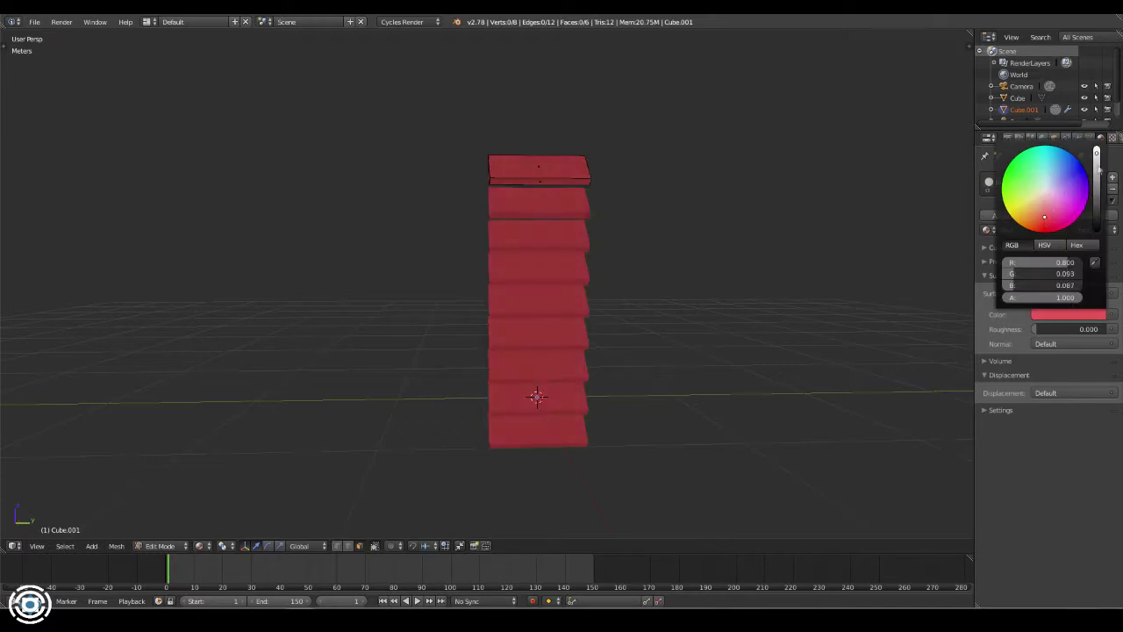
click(1018, 217)
key(Tab)
click(1013, 216)
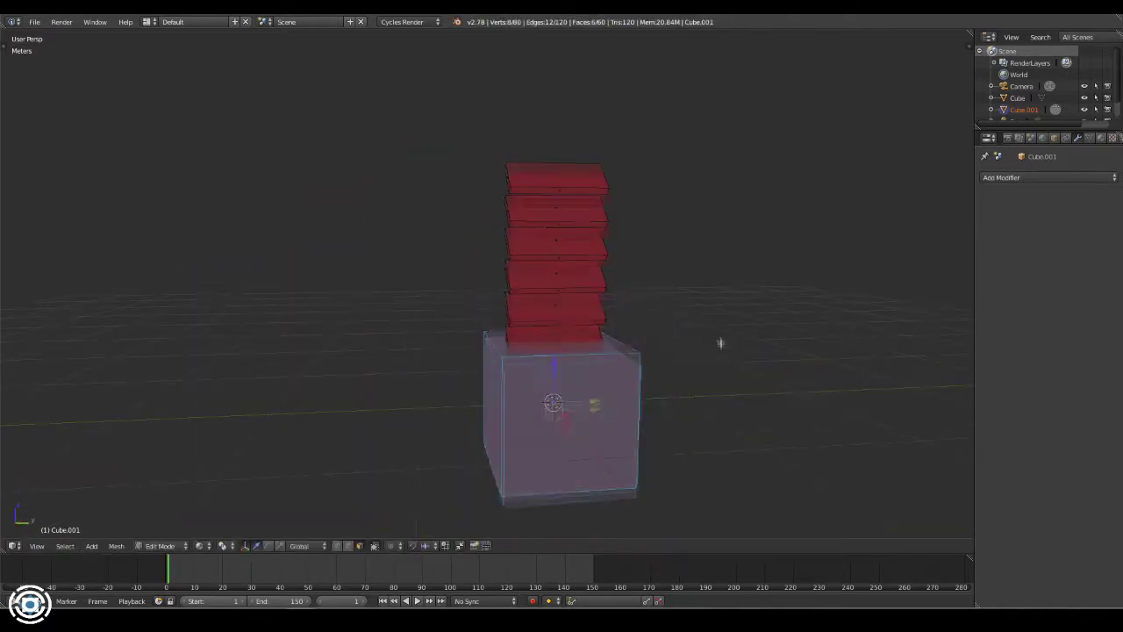
- Loop-cut the slat stack and delete its left rail
key(KP_7)
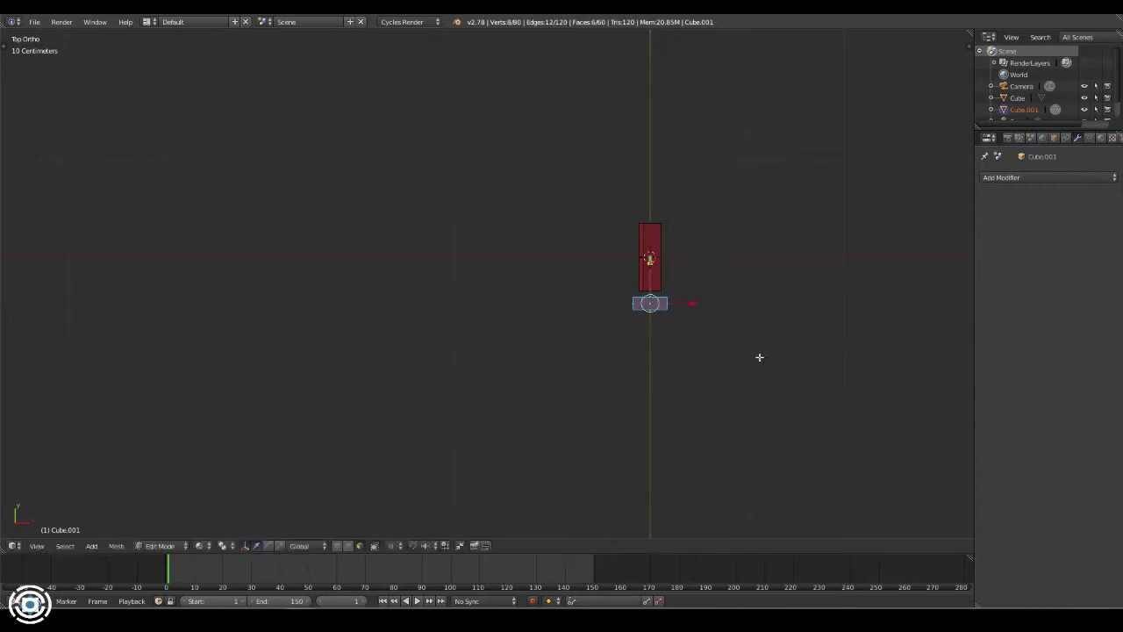
key(KP_3)
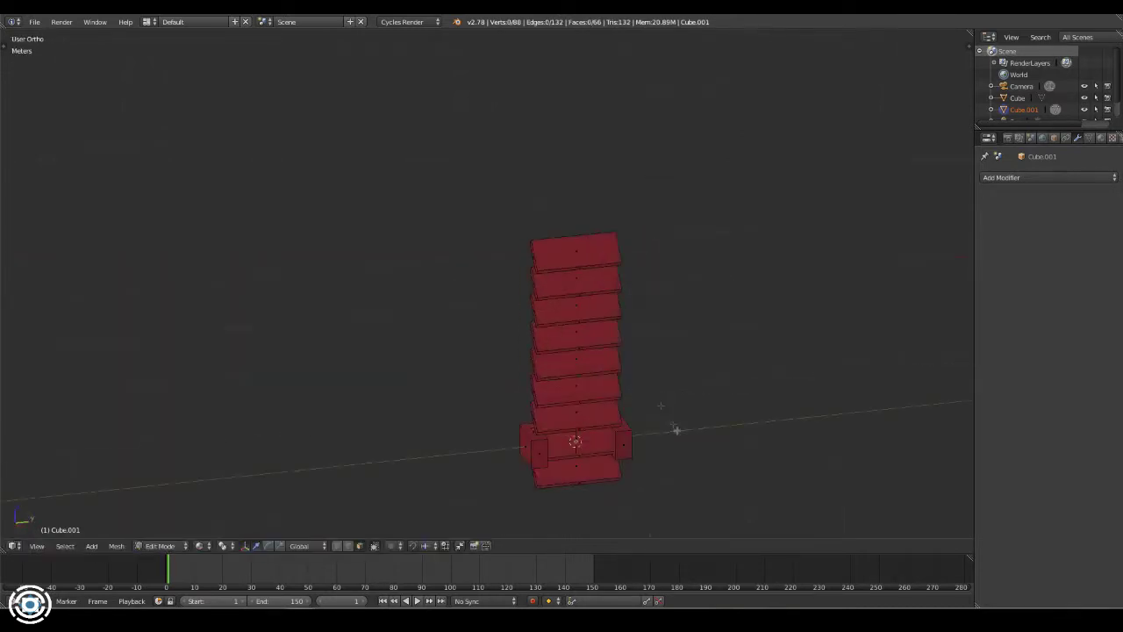
key(z)
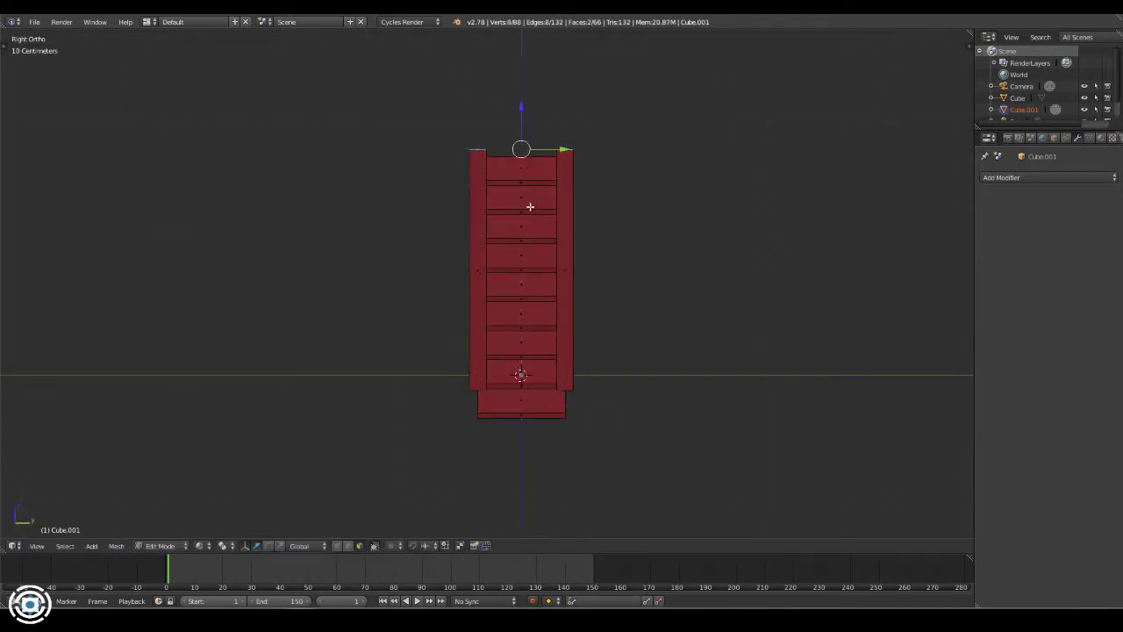
middle_drag(529, 206, 569, 183)
key(KP_3)
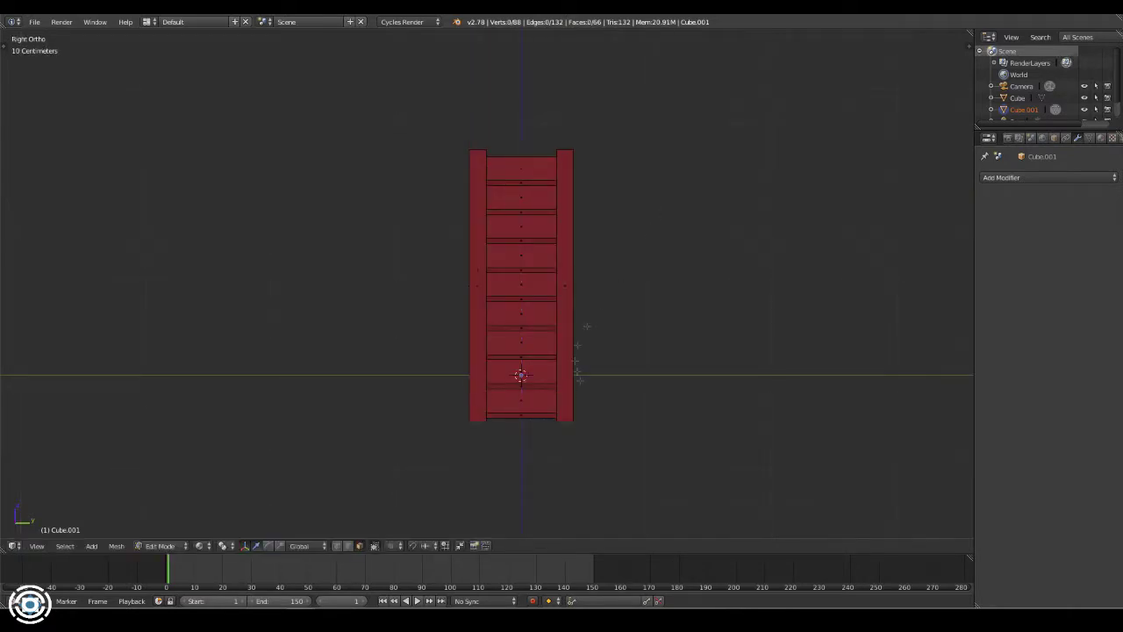
middle_drag(586, 326, 575, 348)
key(ctrl+r)
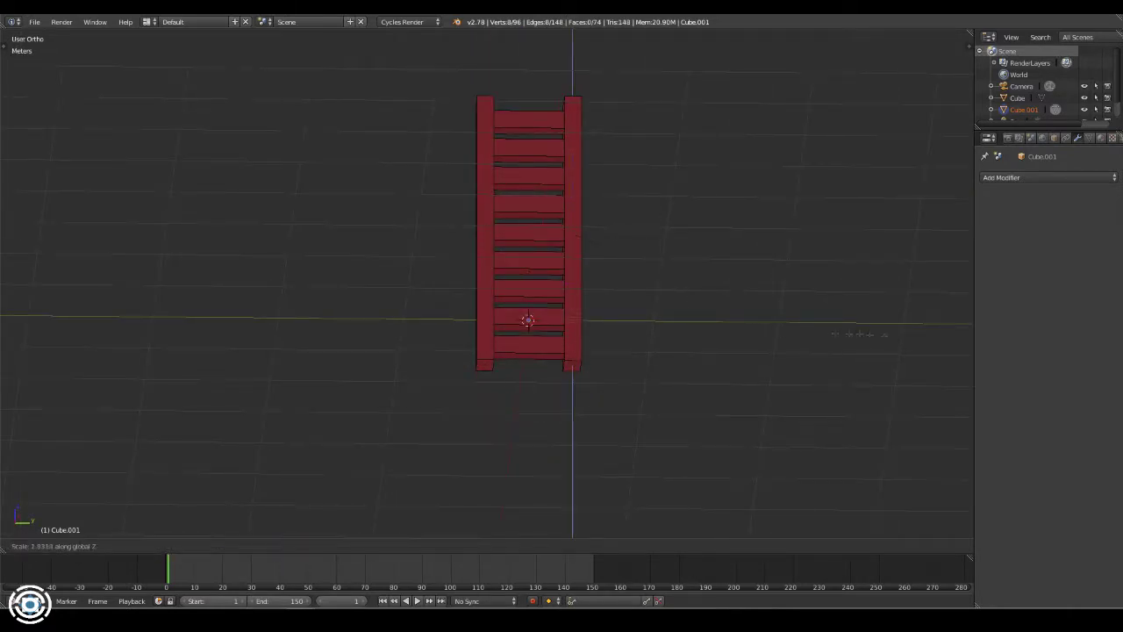
key(x)
click(476, 150)
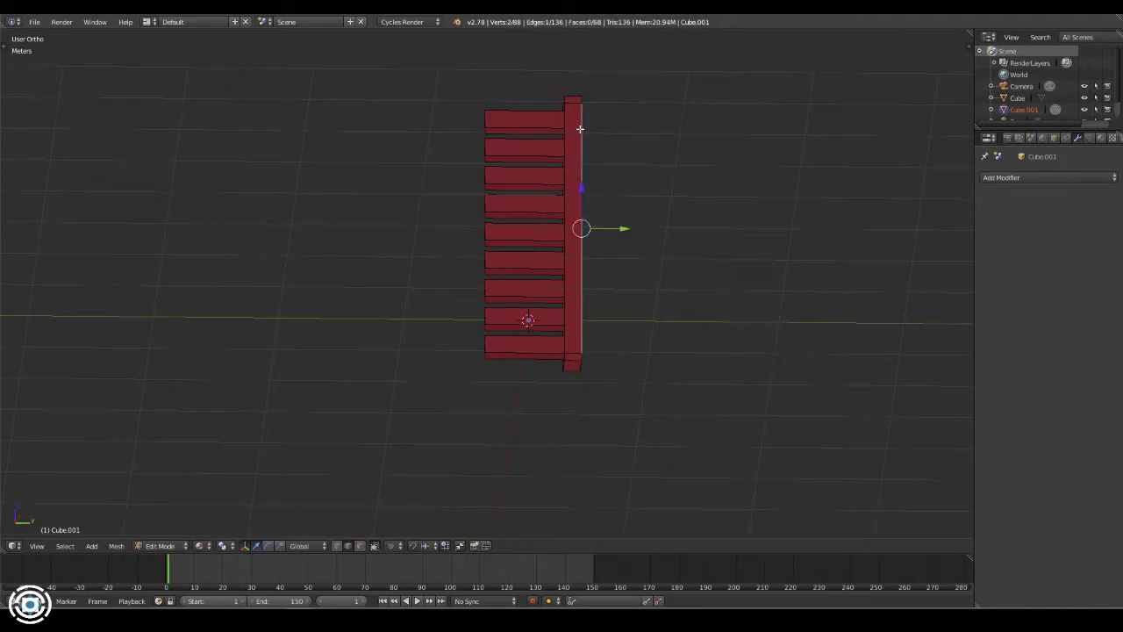
key(KP_7)
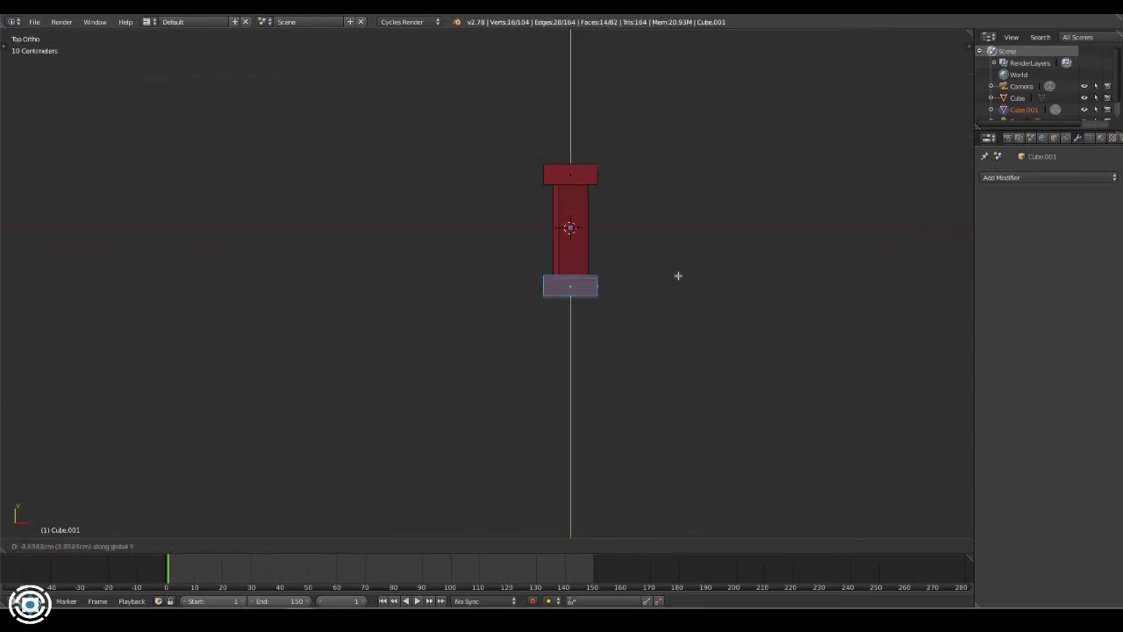
click(677, 275)
- Fill faces between the frame's top edges and delete the unwanted face
scroll(646, 301, up, 2)
right_click(579, 99)
mouse_move(588, 110)
middle_down()
mouse_move(561, 152)
mouse_move(674, 108)
middle_up()
key(a)
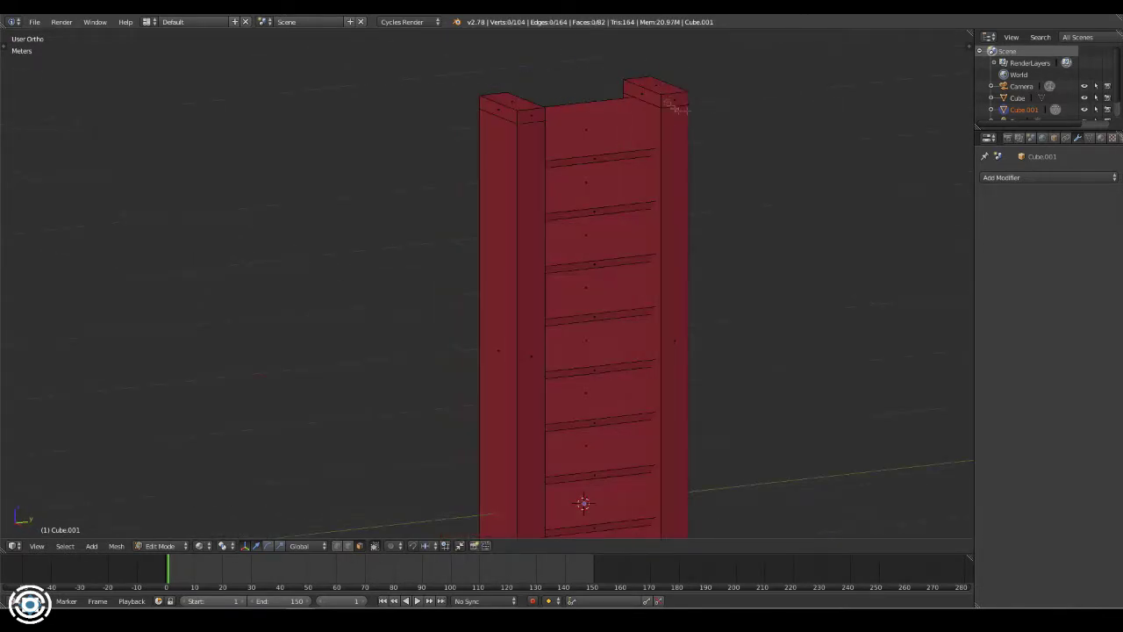
right_click(530, 107)
middle_drag(531, 107, 627, 126)
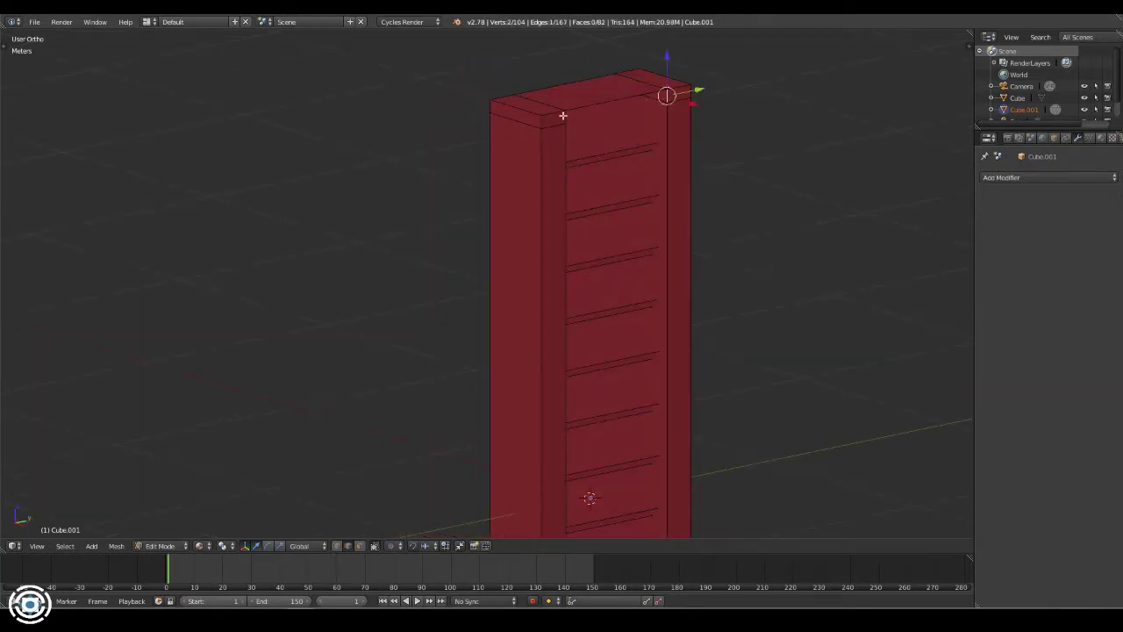
key(f)
middle_drag(563, 115, 458, 85)
scroll(498, 290, up, 4)
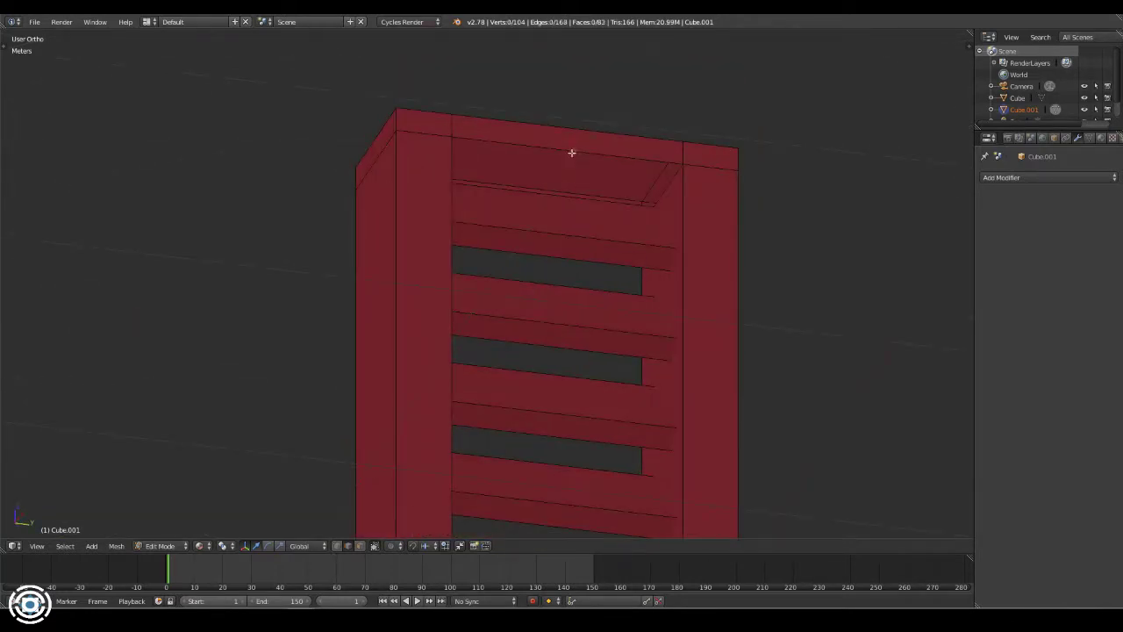
shift+right_click(439, 189)
mouse_move(438, 189)
middle_down()
mouse_move(417, 193)
mouse_move(473, 351)
middle_up()
key(f)
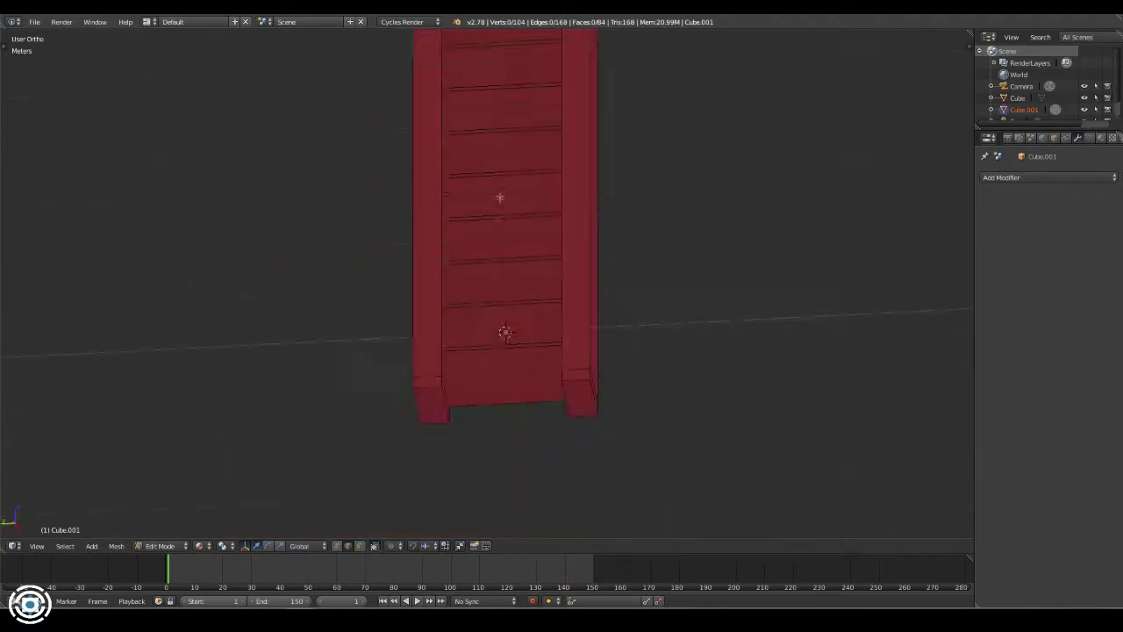
key(x)
click(473, 349)
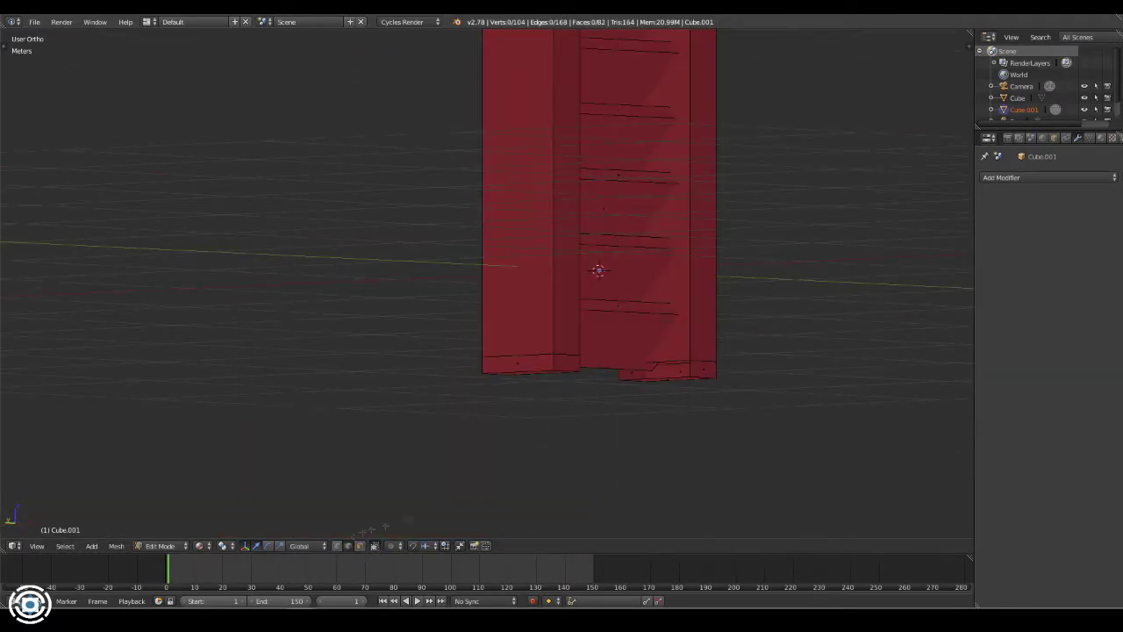
- Select the bottom edges, then leave Edit Mode and frame the panel from the front
mouse_move(473, 351)
middle_down()
mouse_move(503, 375)
mouse_move(671, 367)
mouse_move(672, 349)
mouse_move(614, 368)
middle_up()
right_click(504, 375)
shift+right_click(672, 350)
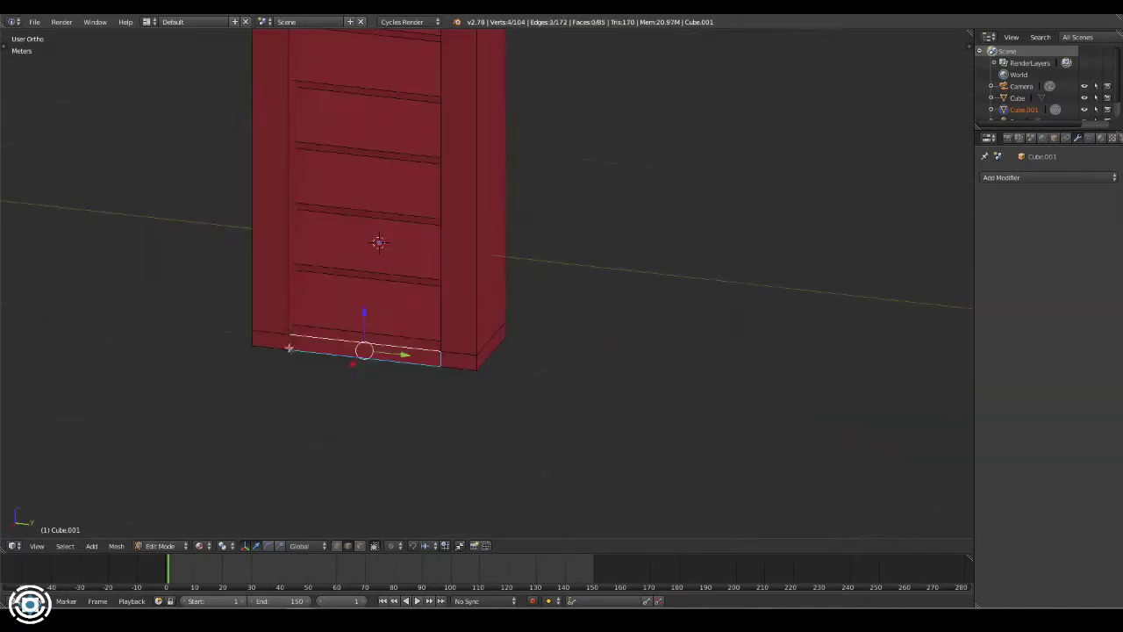
scroll(760, 245, down, 5)
key(a)
middle_drag(760, 245, 574, 266)
key(a)
scroll(650, 220, up, 5)
middle_drag(649, 220, 504, 417)
key(Tab)
key(KP_1)
key(KP_Decimal)
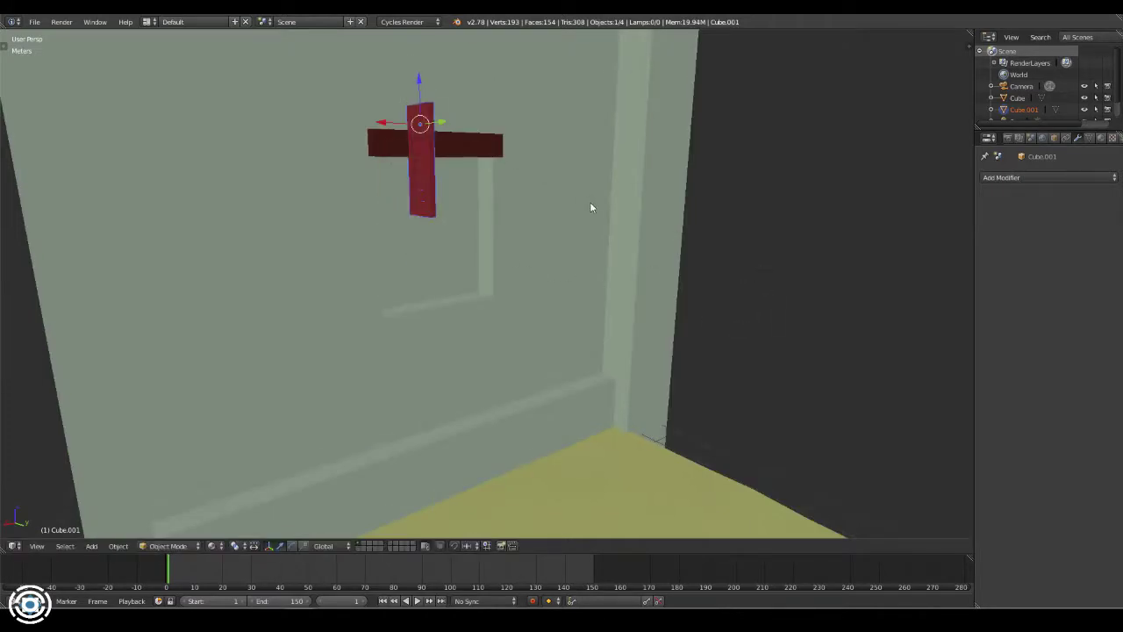
- In back ortho wireframe, rotate the shutter 90° about Z and place it under the beam
key(ctrl+KP_1)
key(z)
key(KP_5)
key(g)
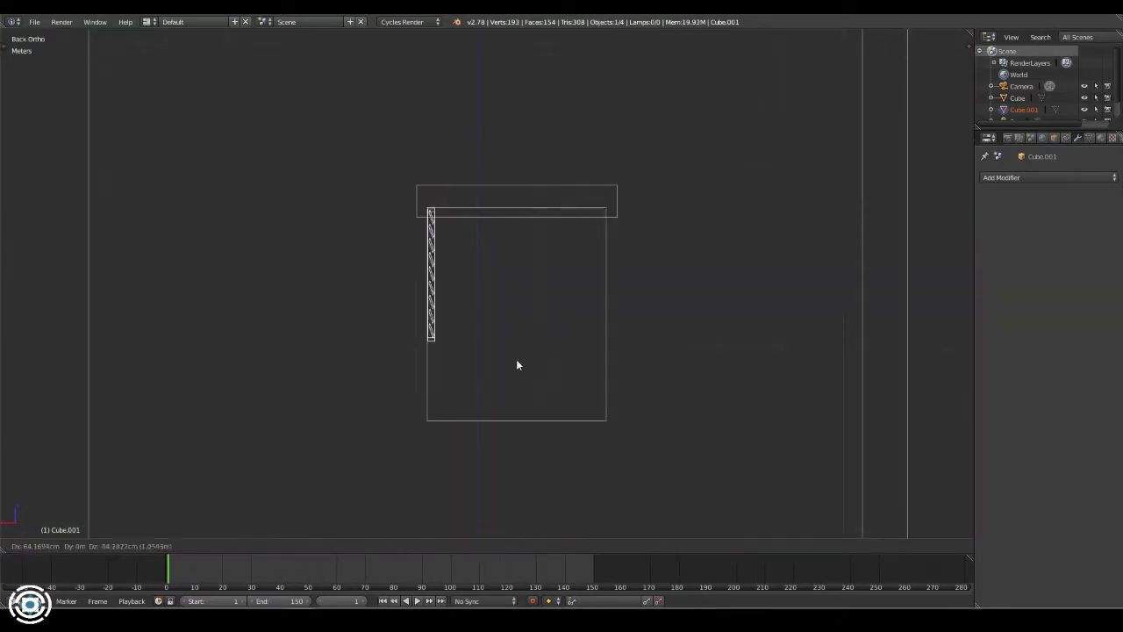
key(r)
key(z)
key(9)
key(0)
key(Return)
key(g)
click(607, 367)
- Select the wall's window face and scale it down to fit the shutter
right_click(605, 299)
key(Tab)
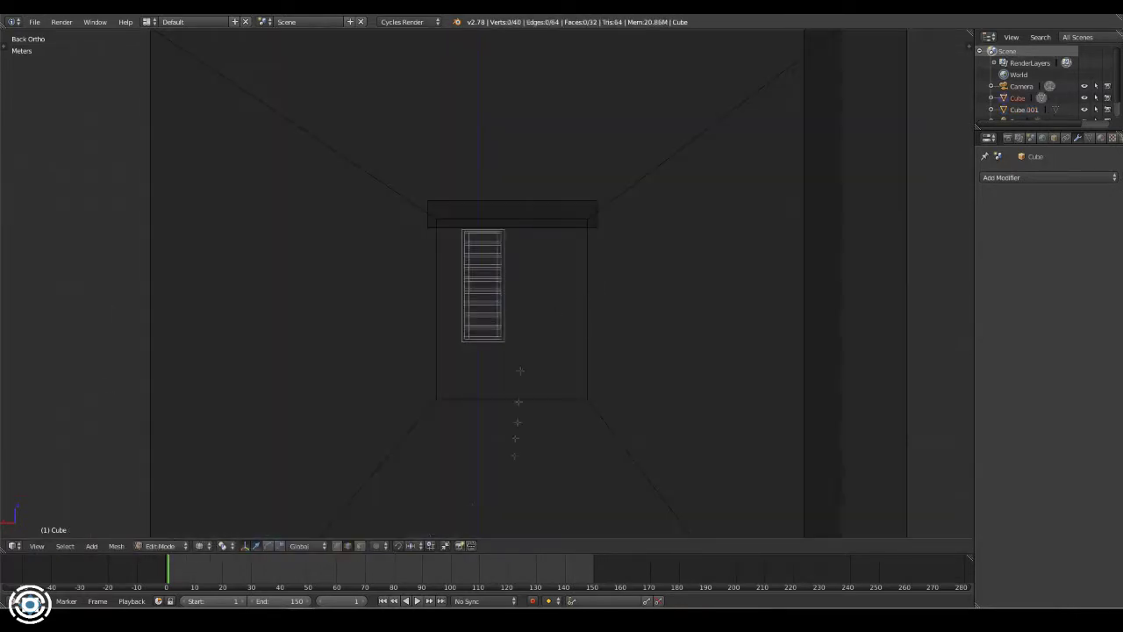
right_click(529, 281)
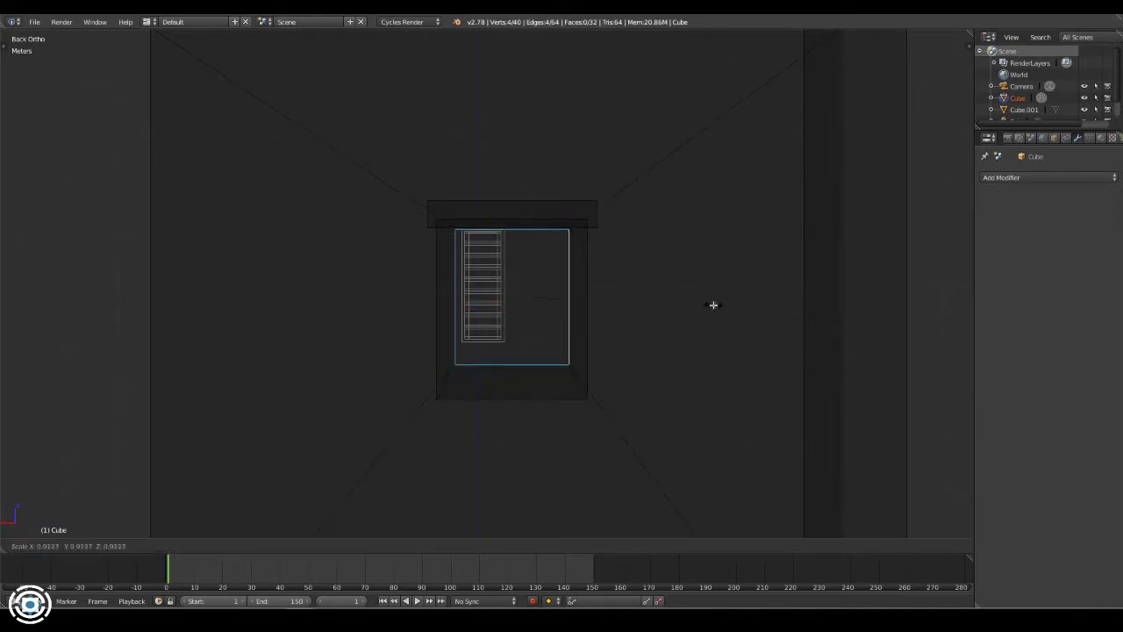
click(698, 312)
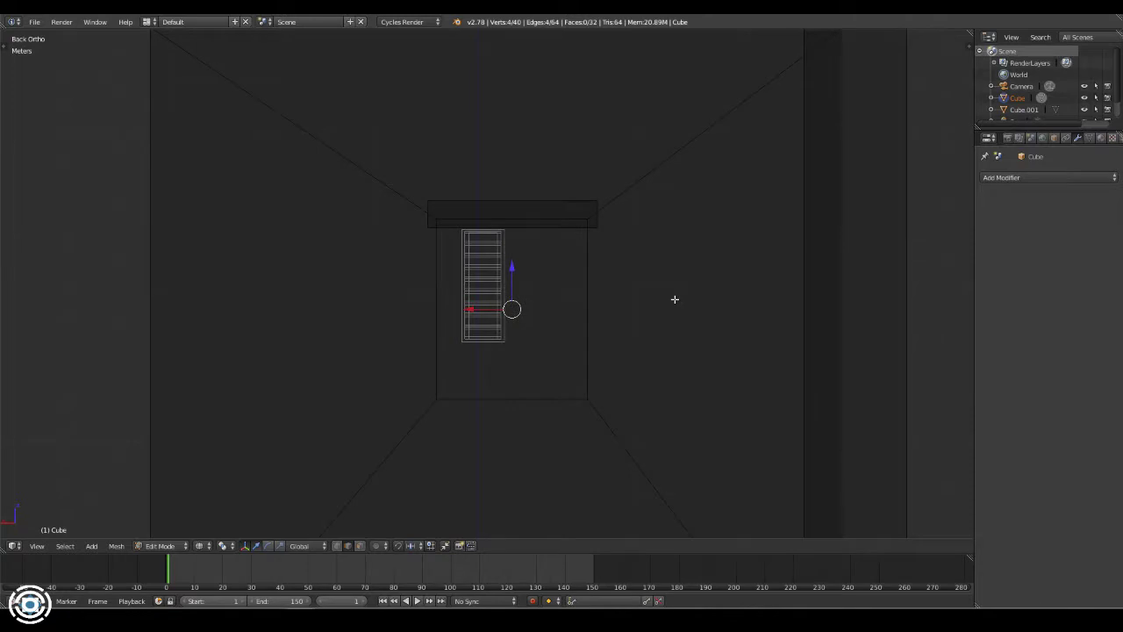
mouse_move(597, 286)
middle_down()
mouse_move(430, 275)
mouse_move(389, 213)
middle_up()
drag(386, 213, 653, 420)
mouse_move(652, 420)
middle_down()
mouse_move(489, 211)
mouse_move(474, 143)
mouse_move(527, 211)
middle_up()
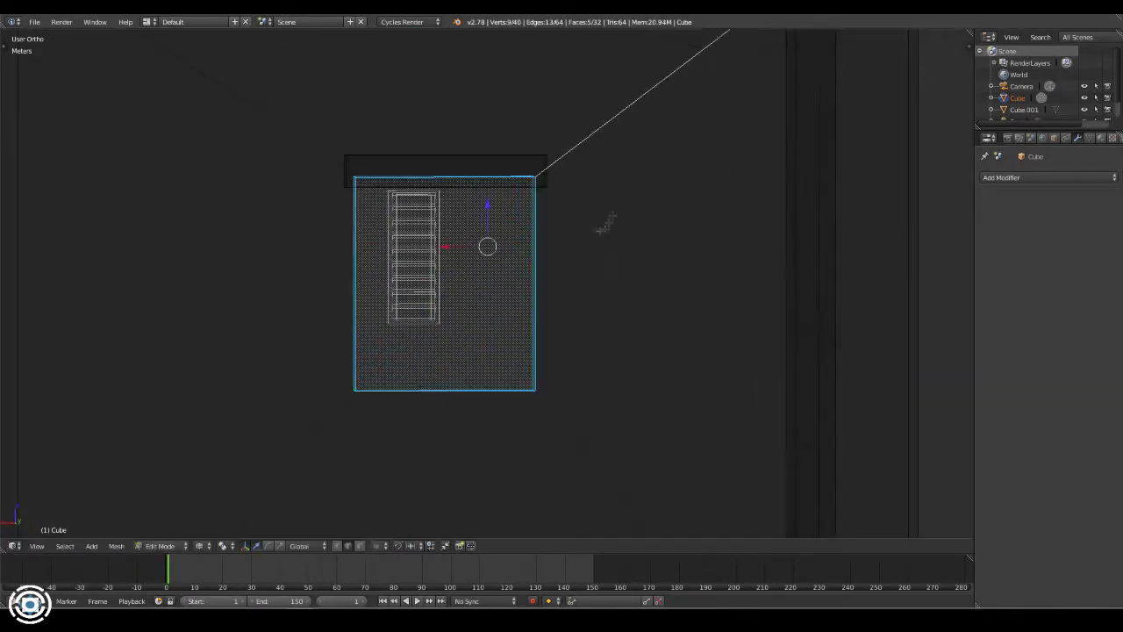
key(s)
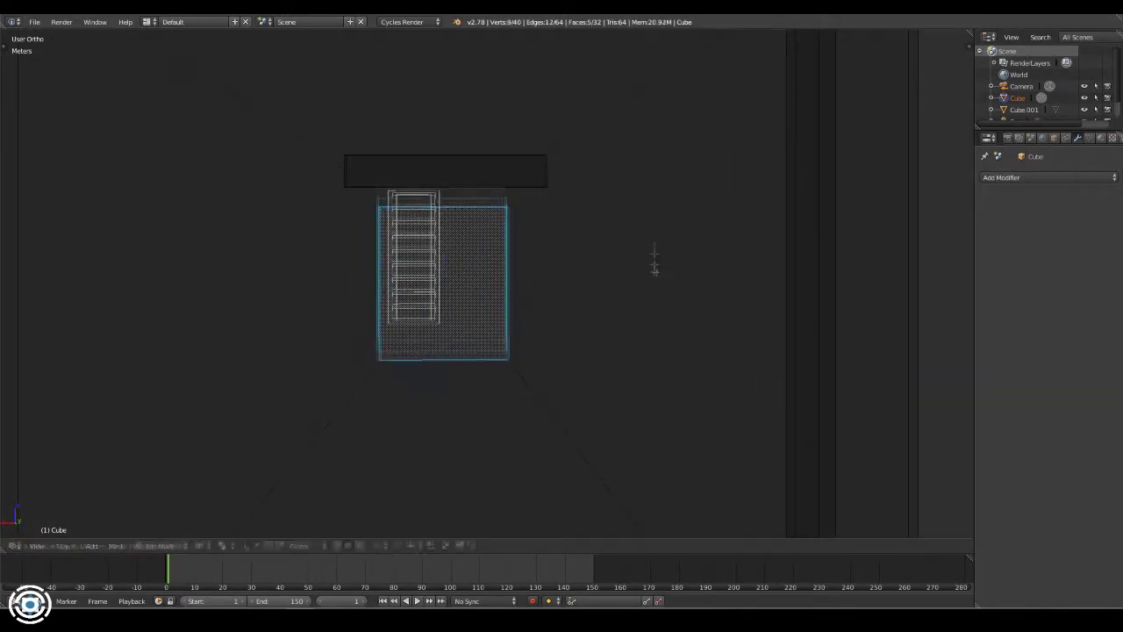
click(657, 248)
- Move the window face vertically and along X into place, then leave Edit Mode
key(g)
key(z)
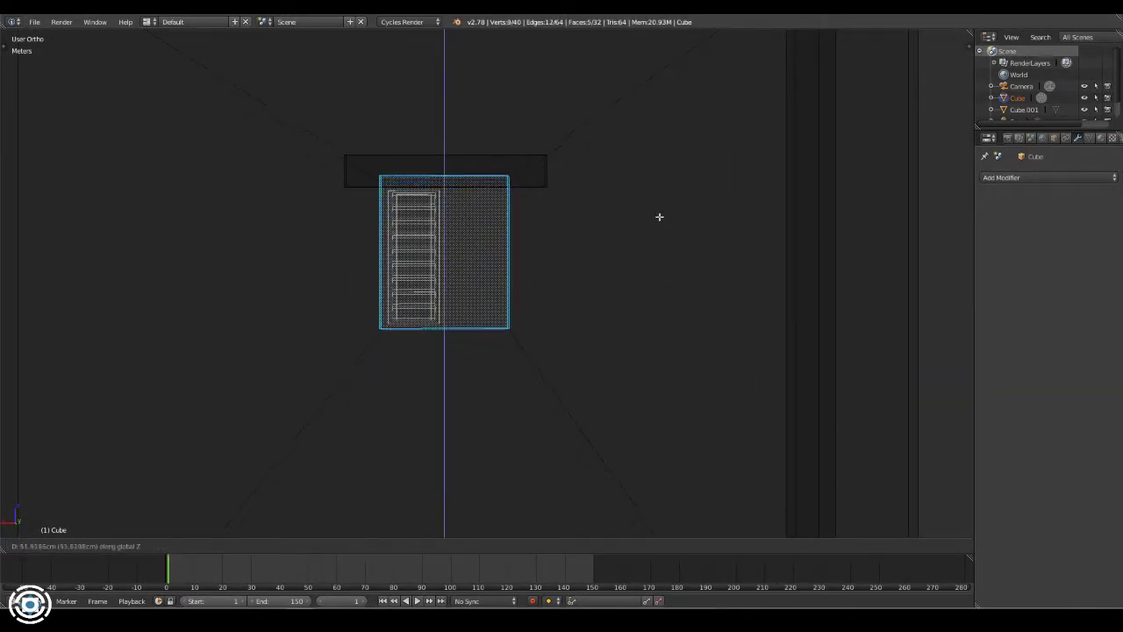
key(g)
key(x)
middle_drag(680, 264, 635, 296)
key(Tab)
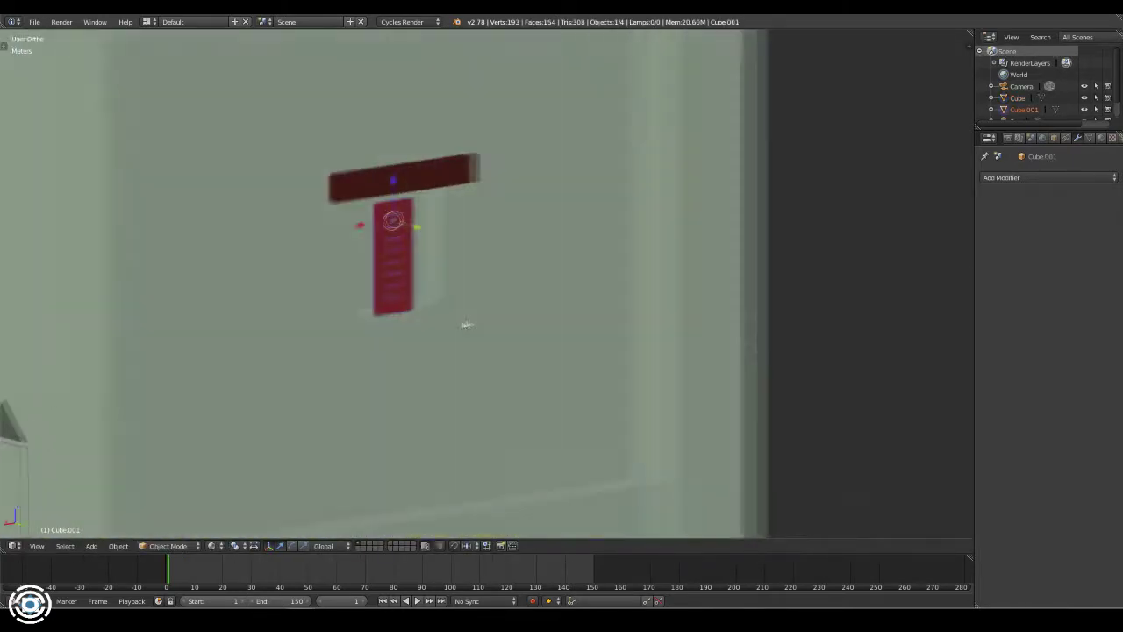
- Duplicate the red shutter and rotate the copy open beside the first, viewed through the camera
key(g)
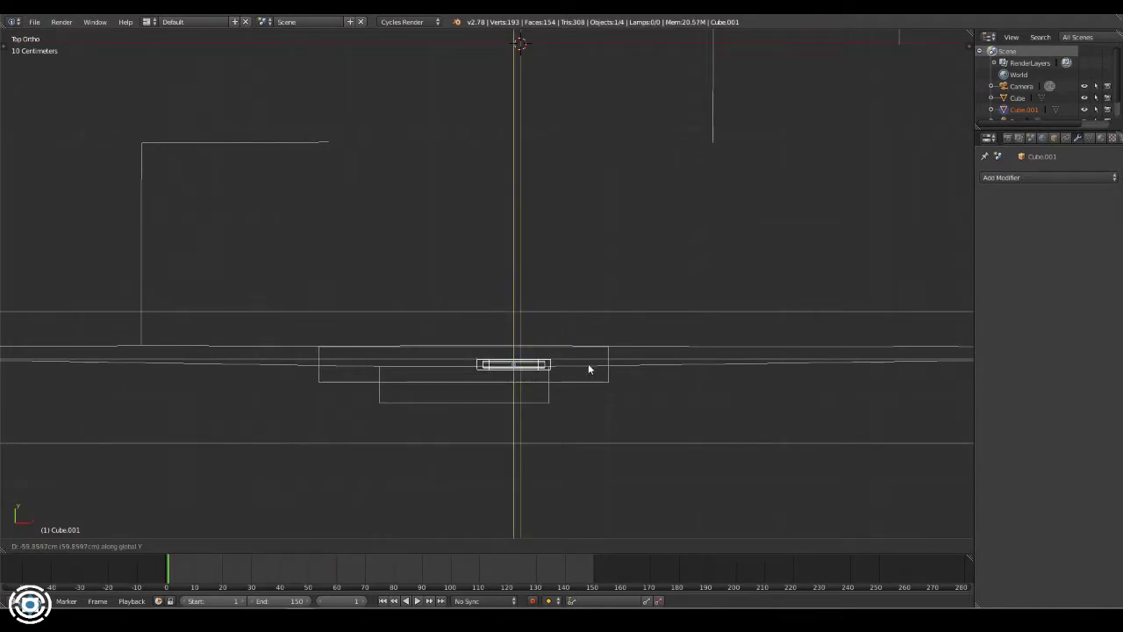
key(r)
click(572, 293)
key(KP_0)
key(z)
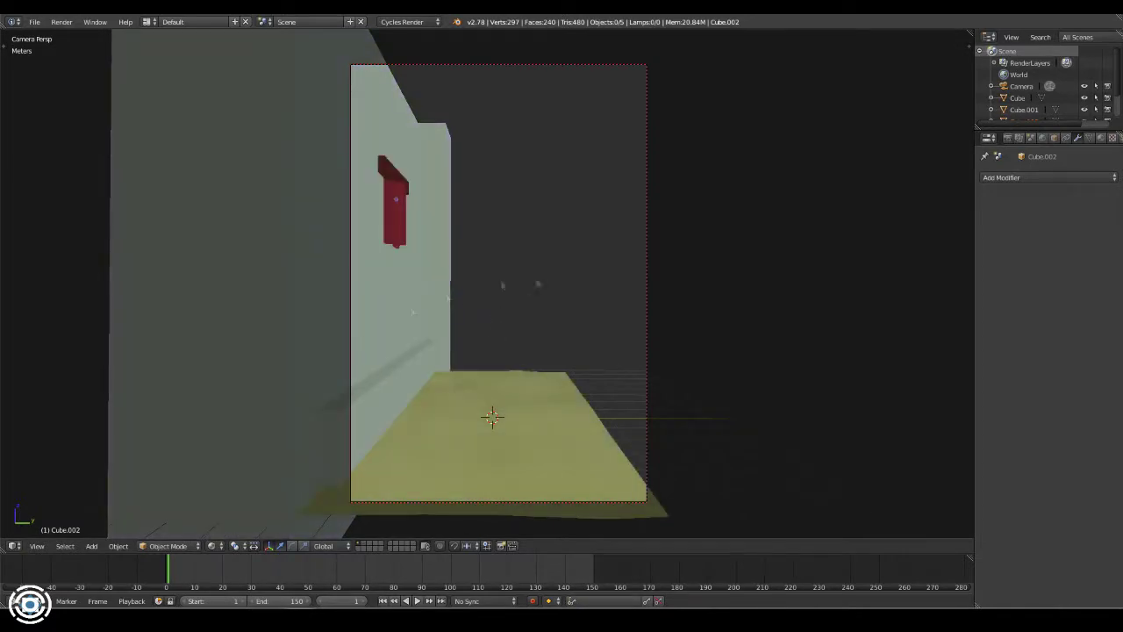
- In Rendered preview, give the Sun lamp a cream colour and a 5cm size
click(234, 466)
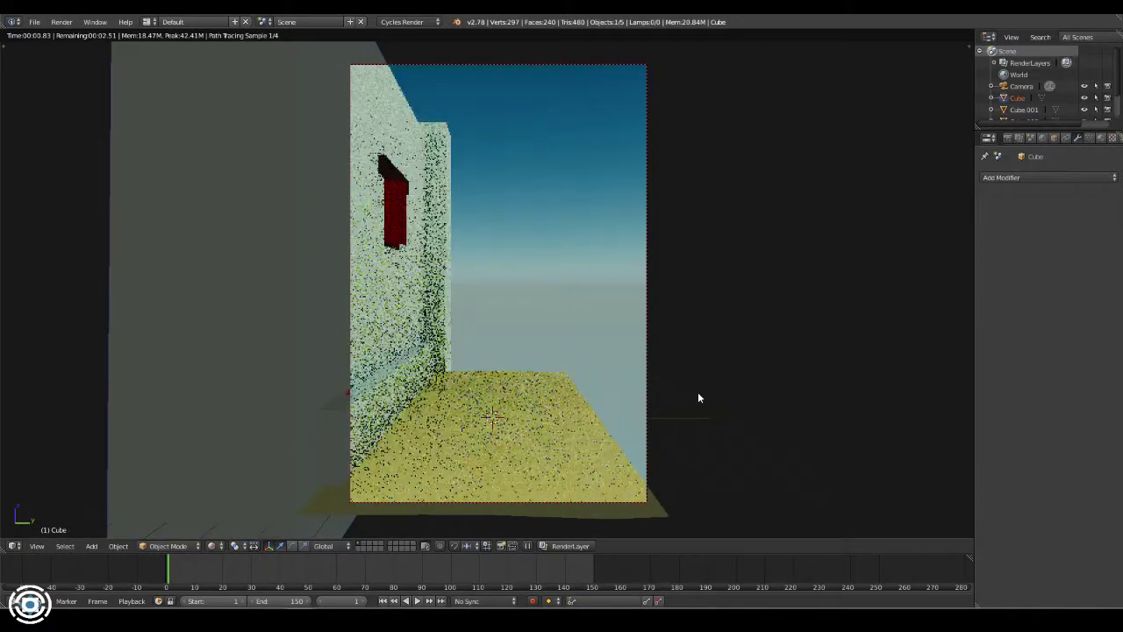
scroll(1035, 87, down, 2)
click(1015, 101)
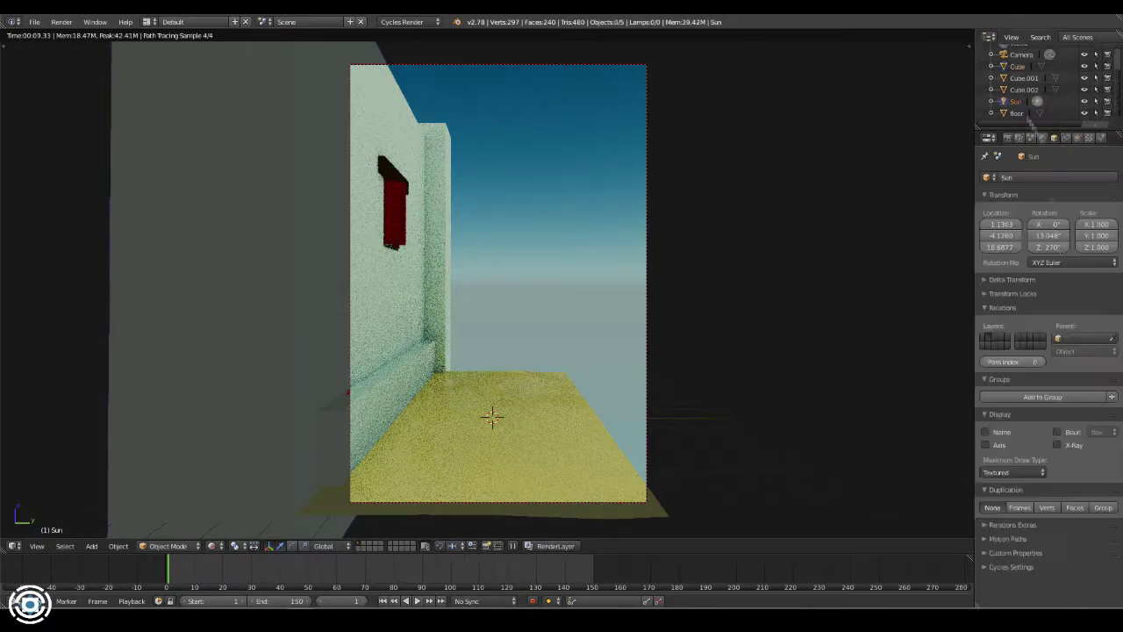
click(1089, 138)
click(1067, 323)
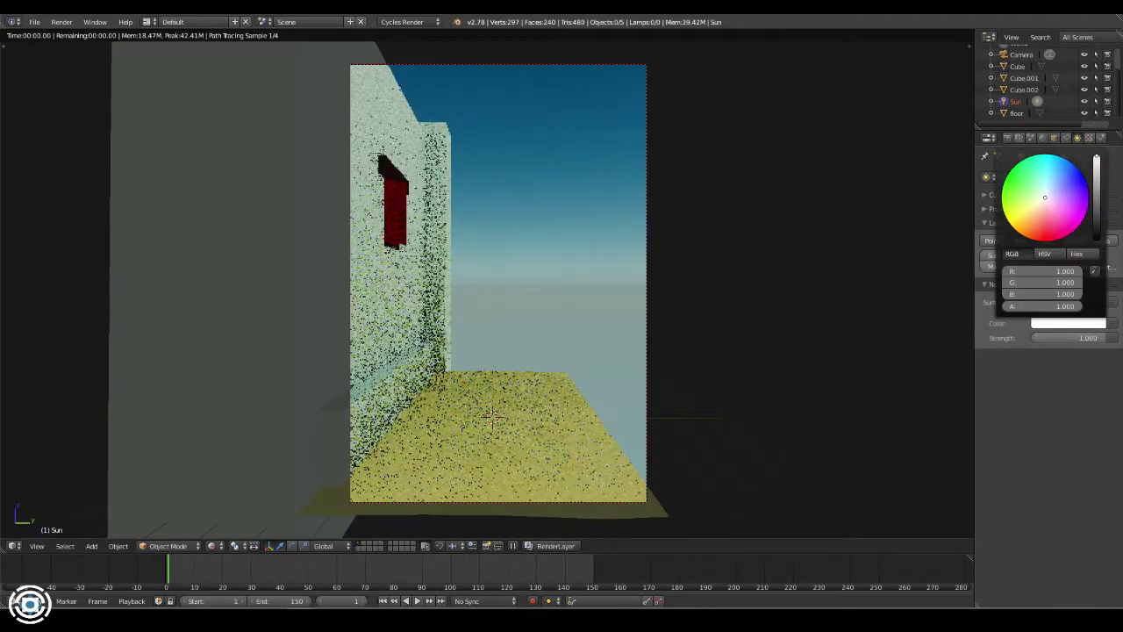
click(1048, 201)
click(1014, 255)
key(Return)
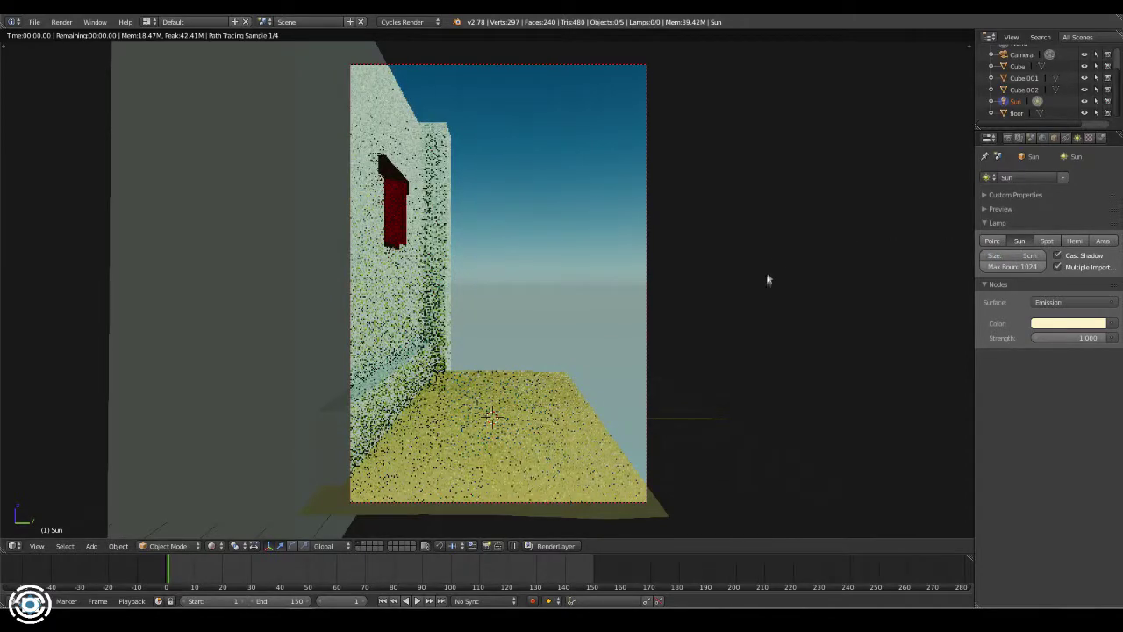
- Make the lamp a Point light with strength 0.8 and return to solid shading
click(1046, 241)
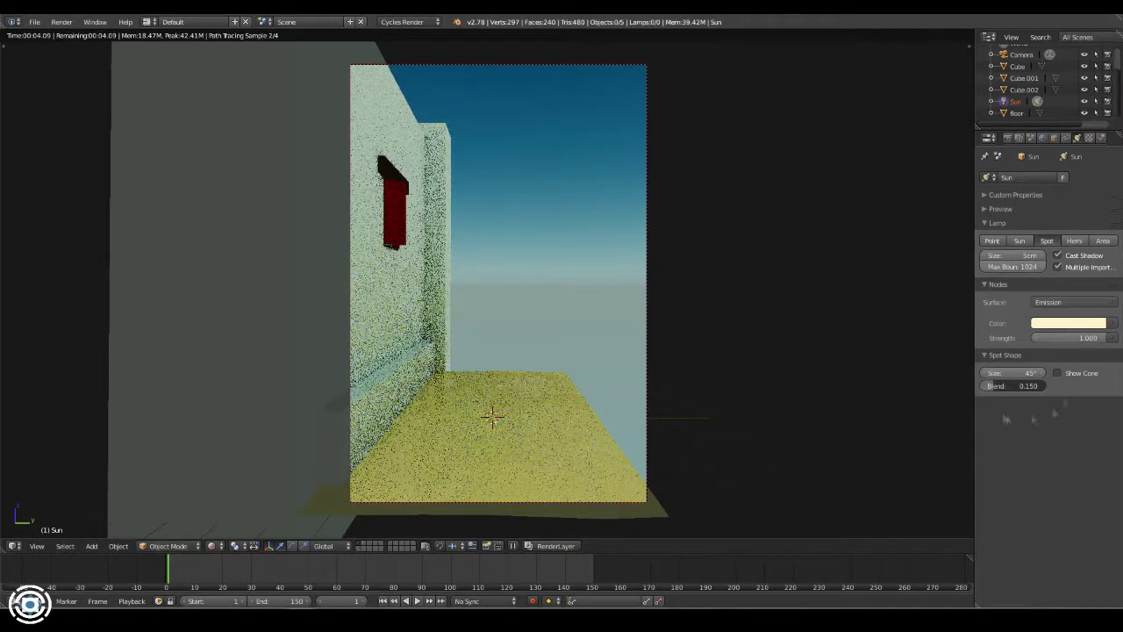
click(1066, 338)
text(0.8)
key(Return)
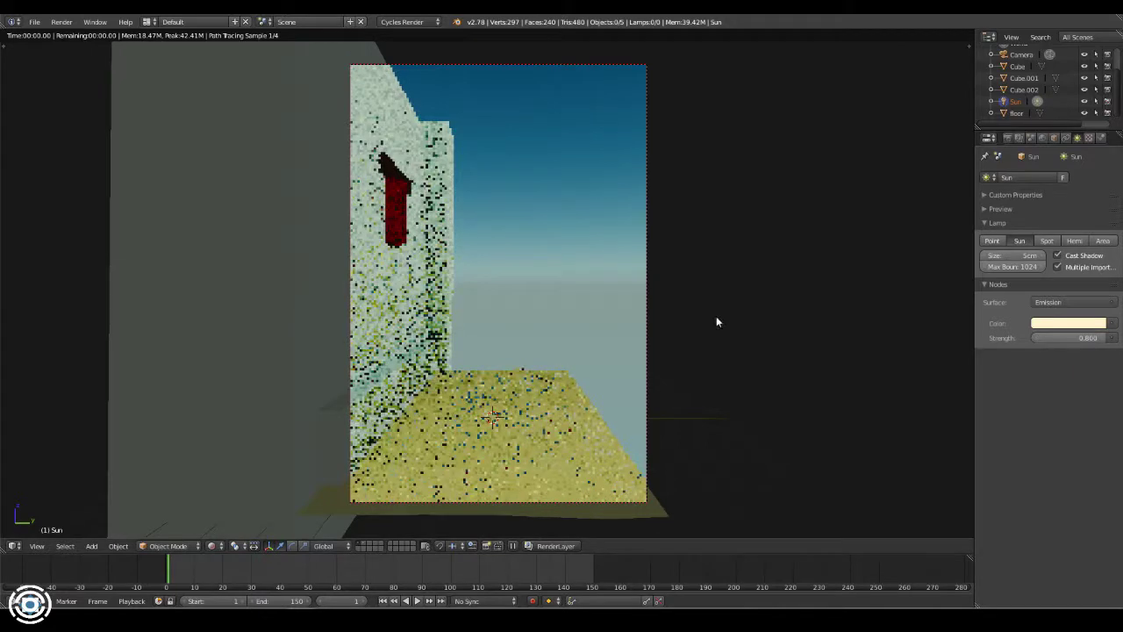
click(213, 545)
click(229, 506)
middle_drag(556, 343, 666, 328)
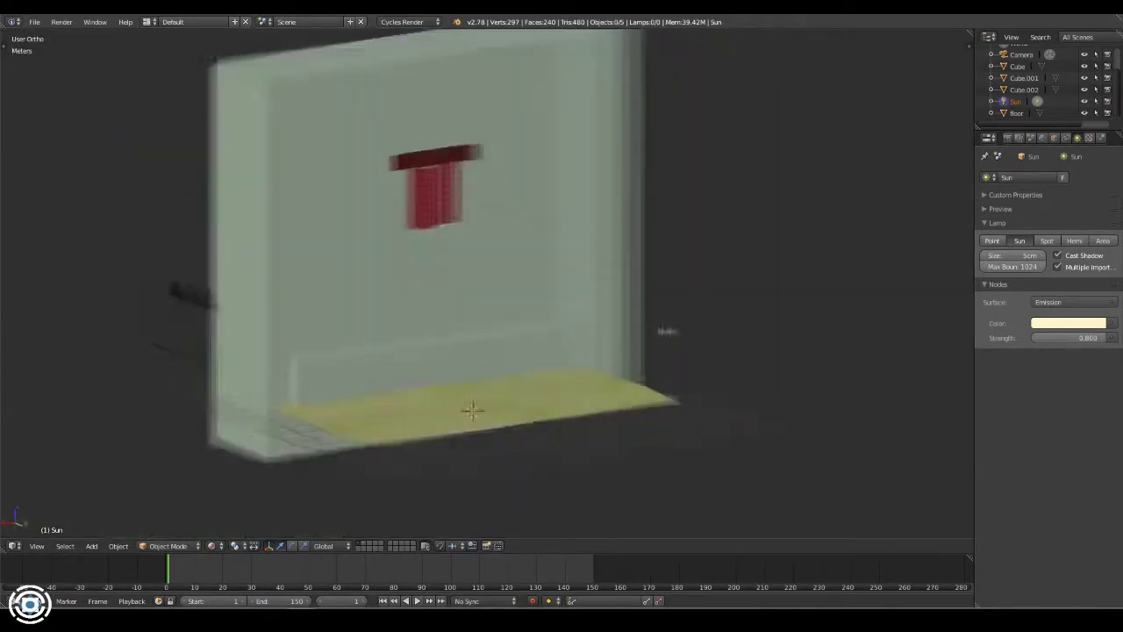
scroll(470, 400, up, 4)
- Edit the wall mesh and add a new material named 'black'
right_click(471, 400)
key(Tab)
key(KP_1)
click(1101, 138)
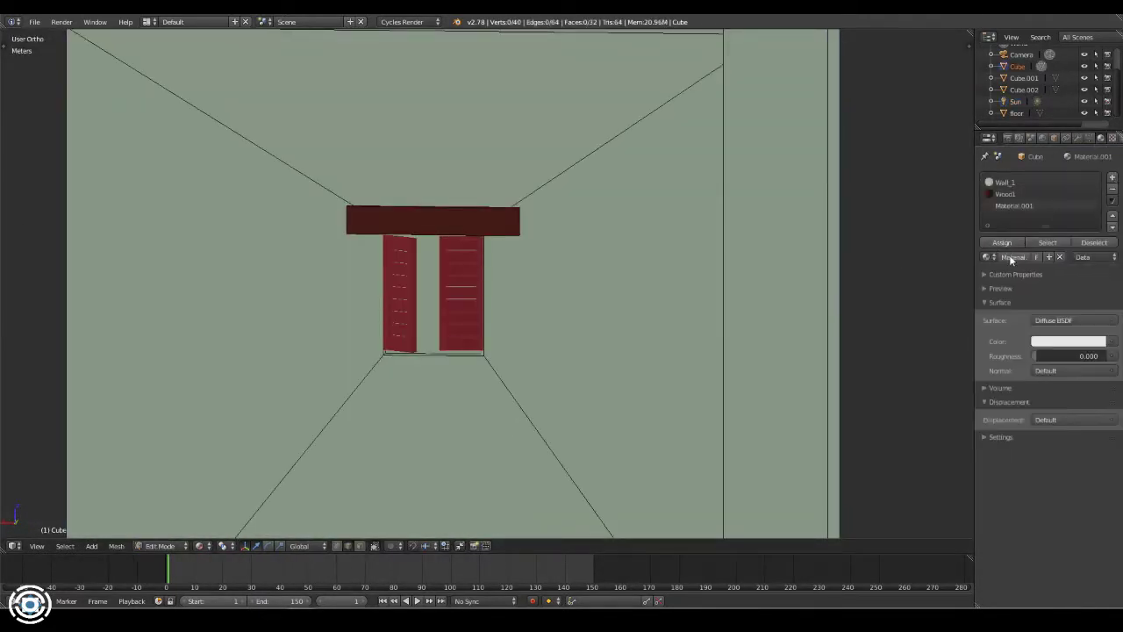
text(ack)
key(Return)
- Apply the black material to the window opening's inner faces and darken its colour to black
middle_drag(544, 290, 614, 290)
right_click(603, 263)
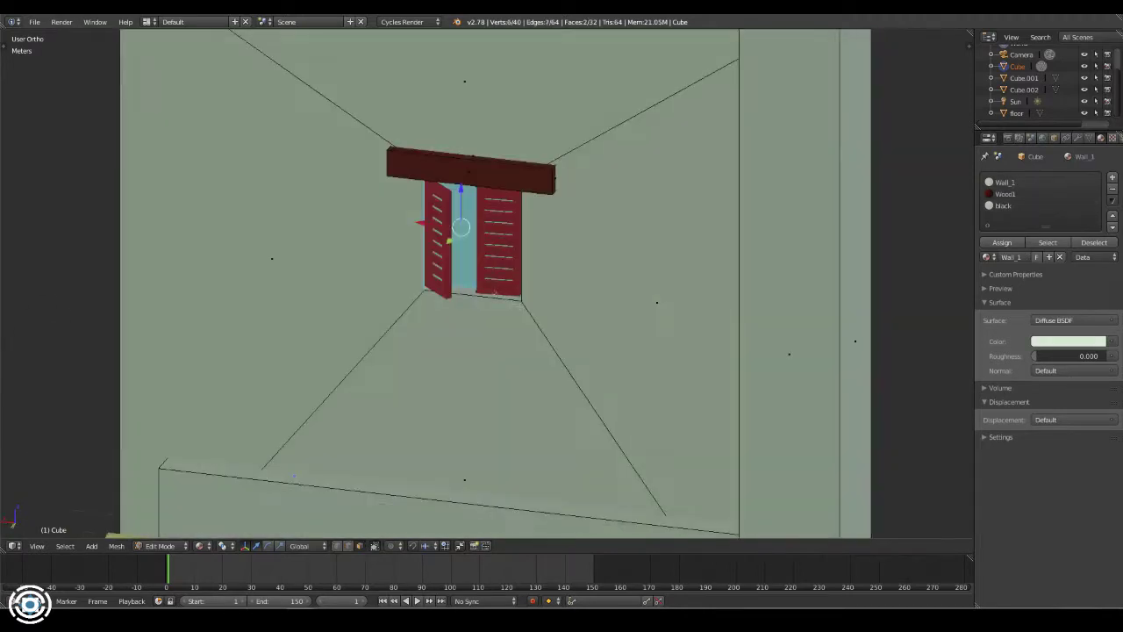
middle_drag(368, 351, 375, 325)
click(1067, 341)
drag(1101, 188, 1101, 255)
key(a)
key(KP_0)
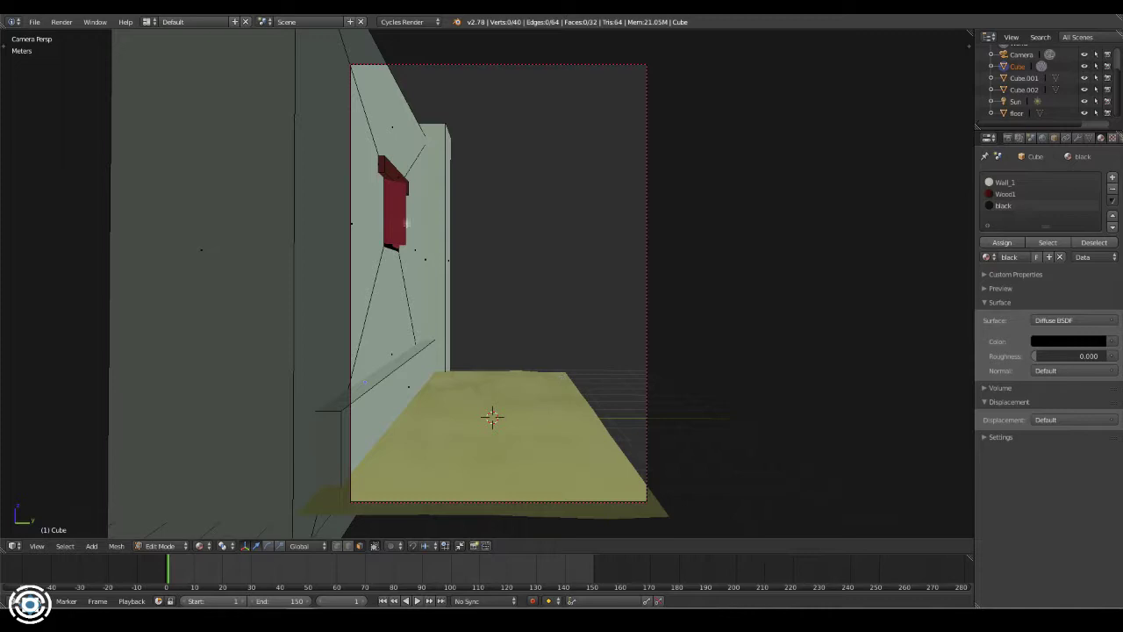
middle_drag(406, 223, 618, 288)
key(Tab)
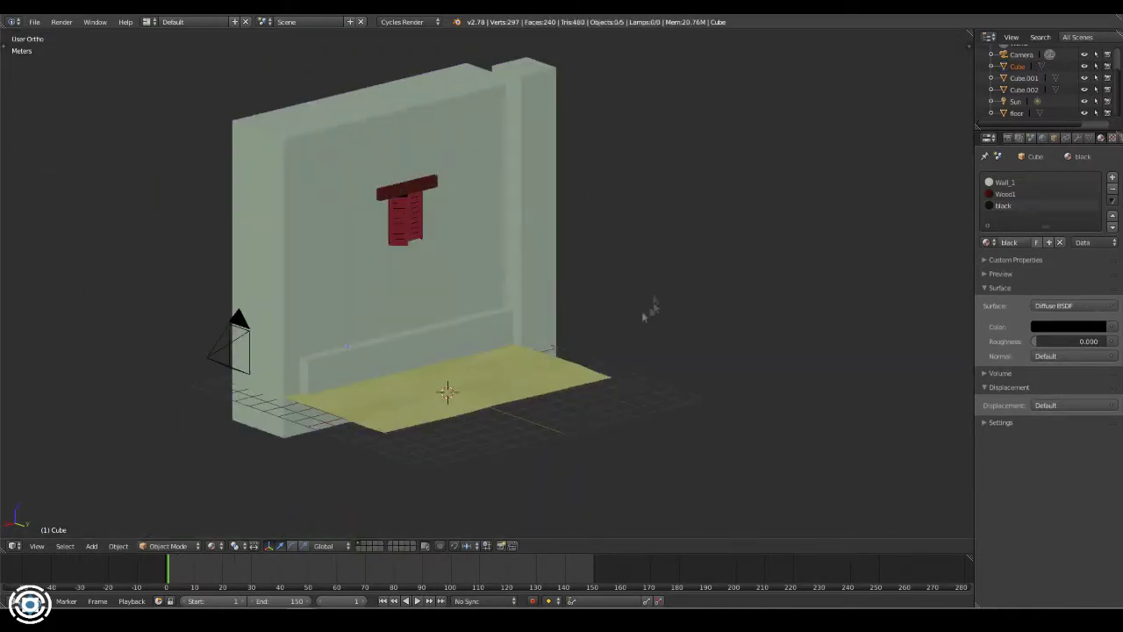
- On empty layer 2, add a cube and flatten it along Z into a slab
key(2)
key(shift+a)
click(562, 425)
key(s)
key(z)
click(475, 422)
- Stretch the slab 3.5833 times along X and add a loop cut across it
key(KP_0)
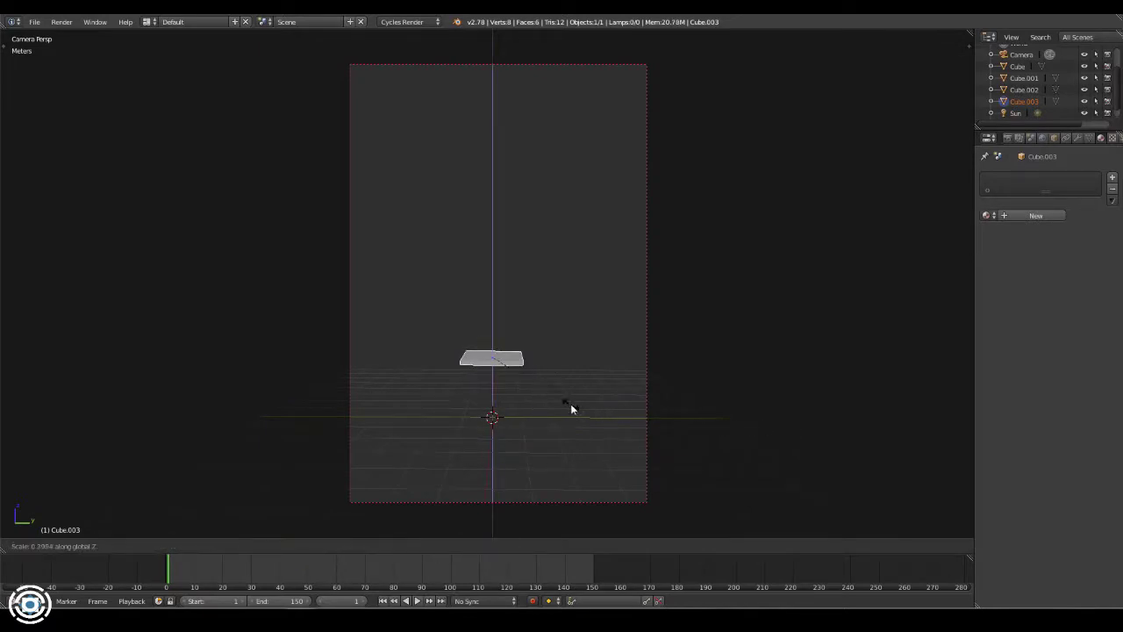
key(KP_Decimal)
middle_drag(678, 427, 672, 345)
key(Tab)
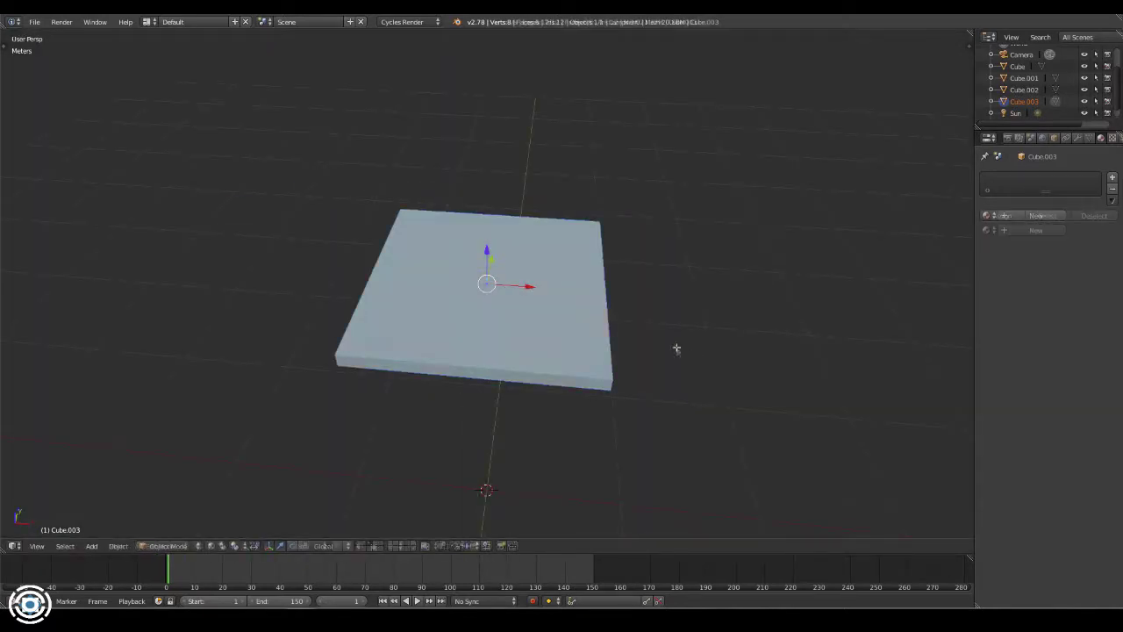
key(s)
key(x)
middle_drag(715, 378, 487, 246)
key(ctrl+r)
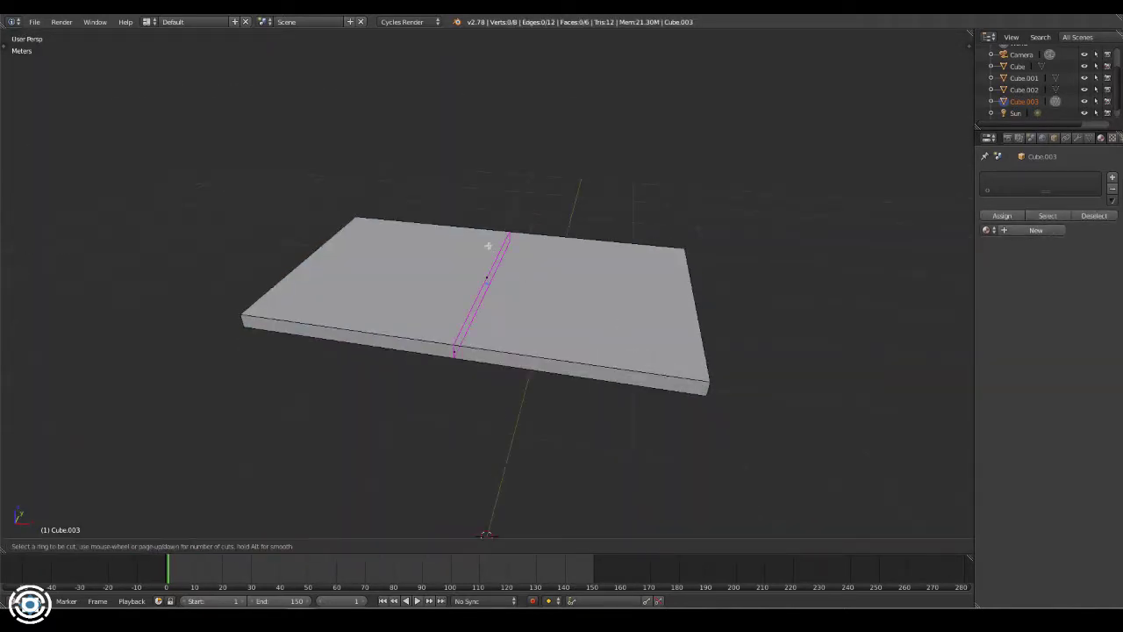
key(x)
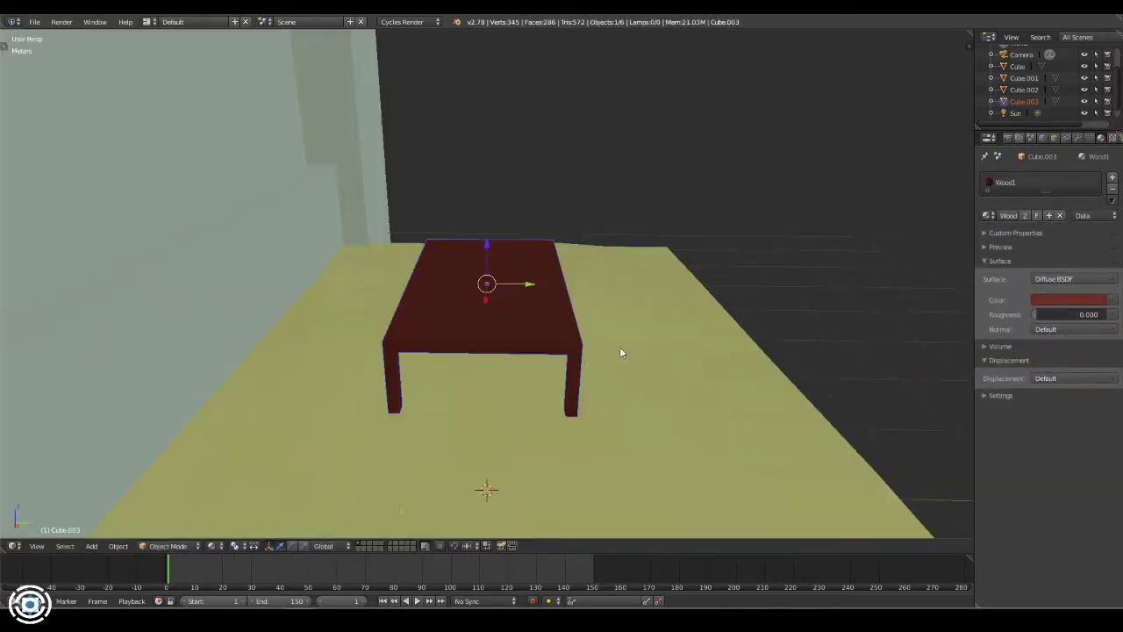
- Move the table horizontally and then vertically down onto the floor
key(g)
key(y)
key(x)
key(z)
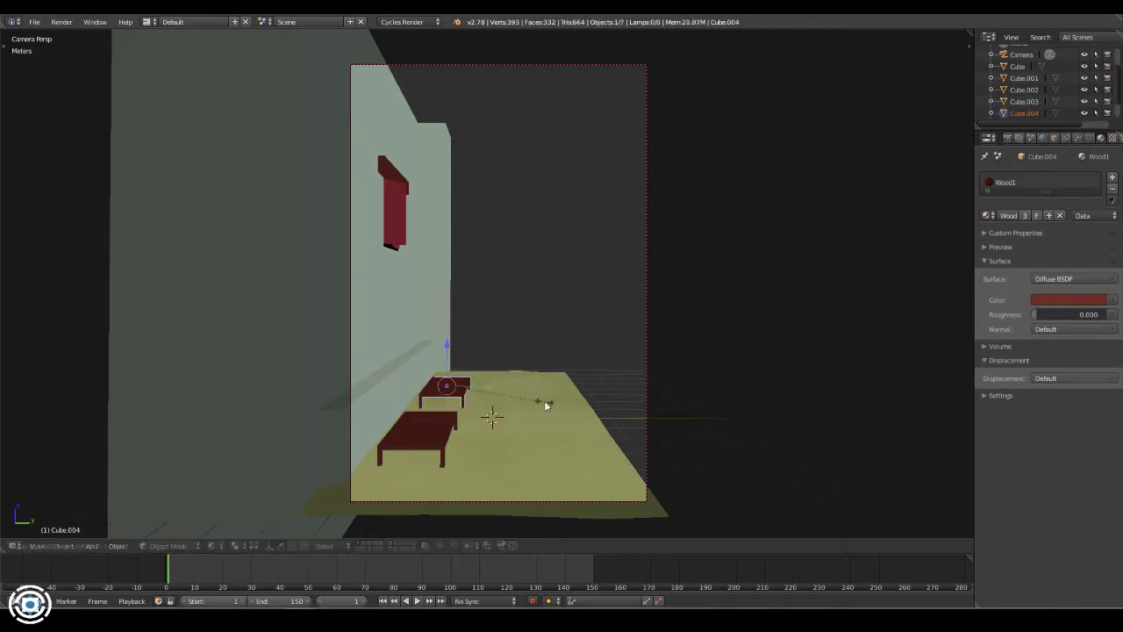
- Enter Edit Mode on the second table and inspect the tables from low angles in wireframe
key(Tab)
key(KP_Decimal)
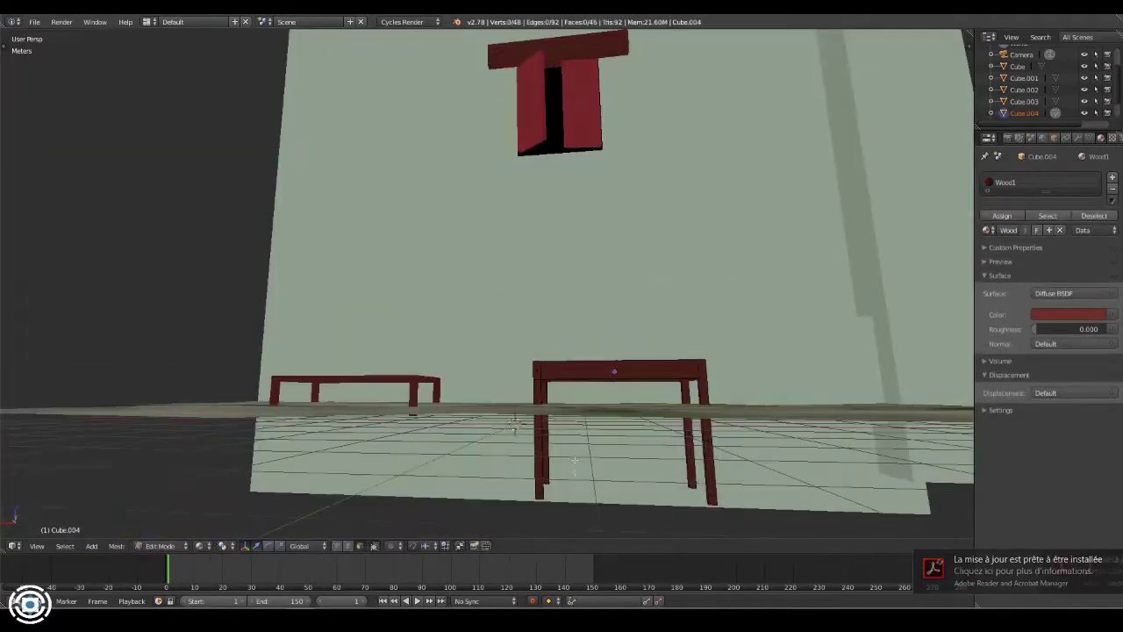
mouse_move(515, 423)
middle_down()
mouse_move(524, 244)
mouse_move(480, 420)
middle_up()
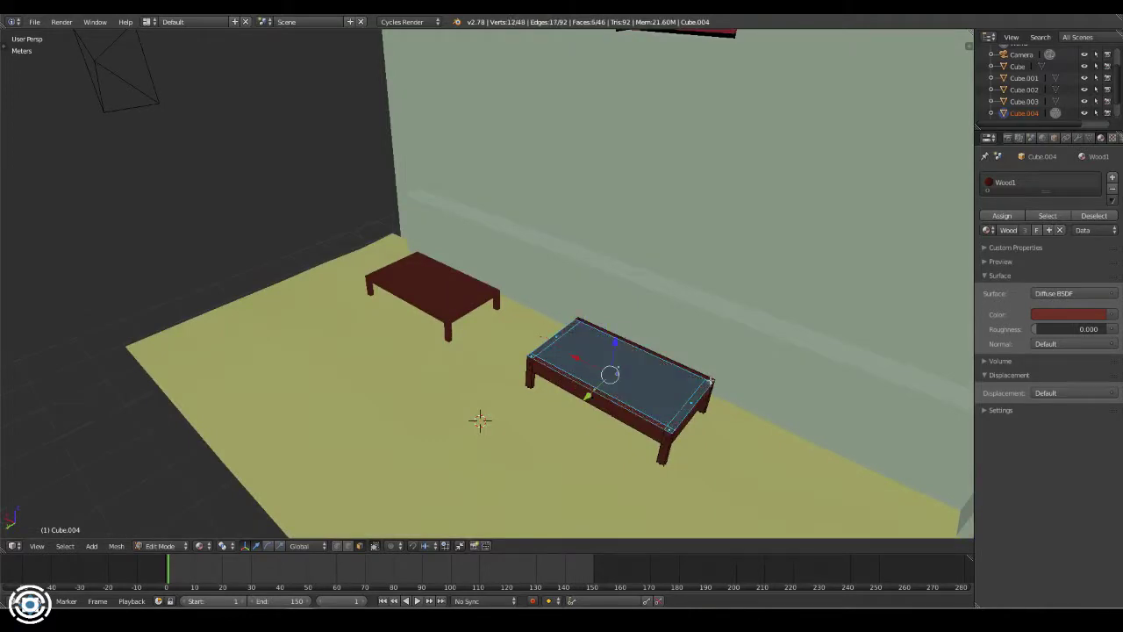
middle_drag(480, 420, 503, 431)
key(z)
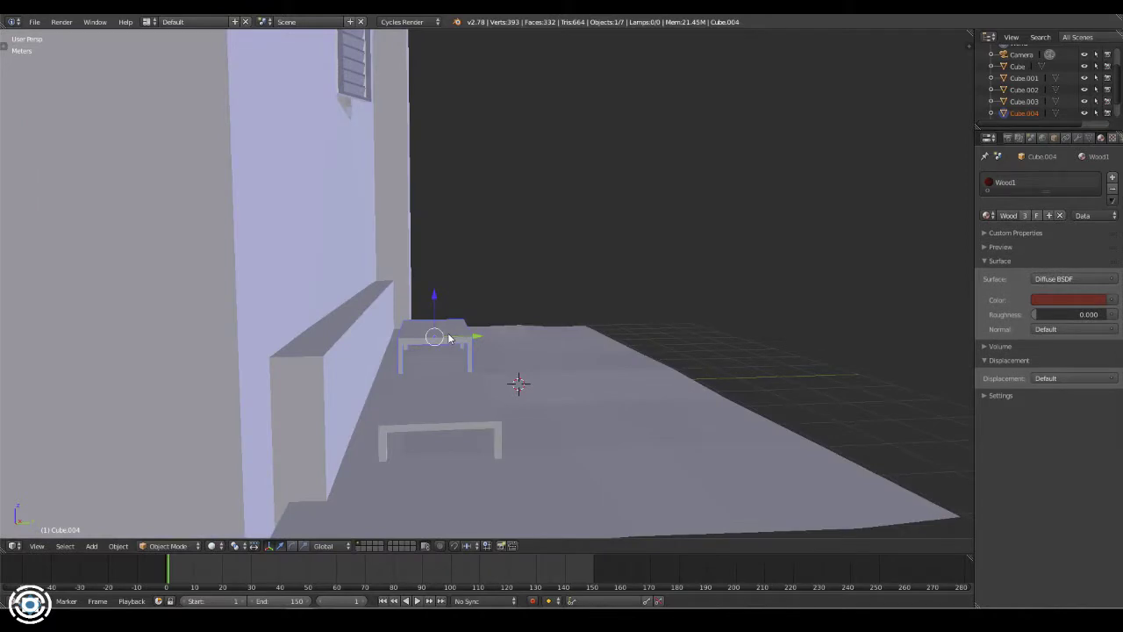
middle_drag(687, 395, 668, 408)
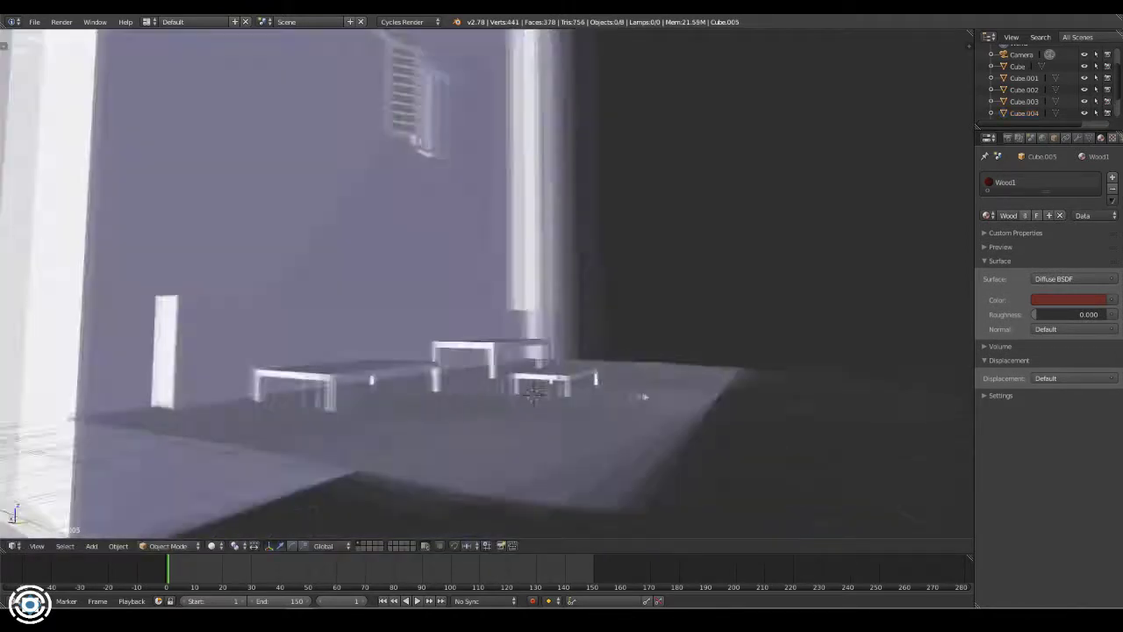
key(KP_0)
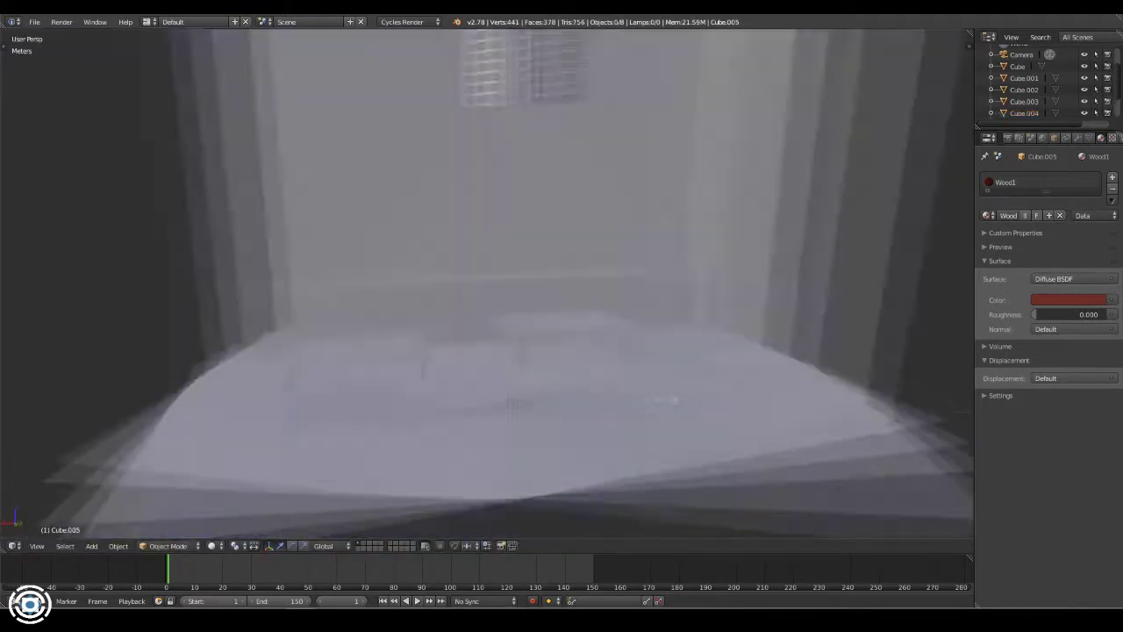
- Add a new cube, Cube.006, and start sliding it along the X axis
key(shift+a)
click(715, 397)
mouse_move(715, 397)
middle_down()
mouse_move(595, 418)
mouse_move(603, 393)
mouse_move(702, 403)
middle_up()
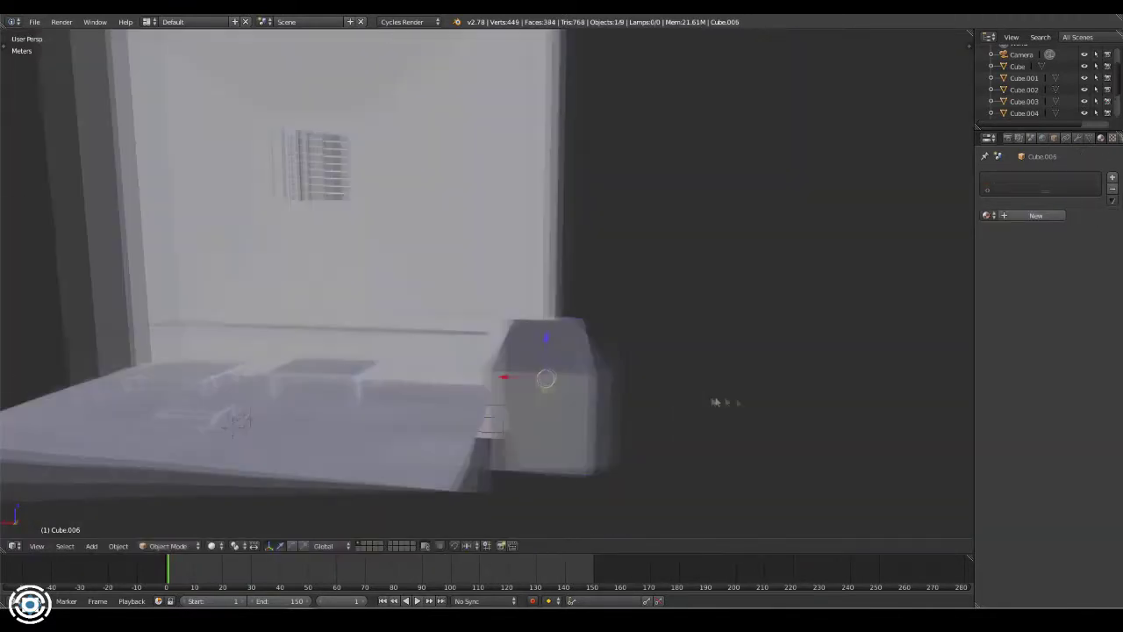
key(g)
key(x)
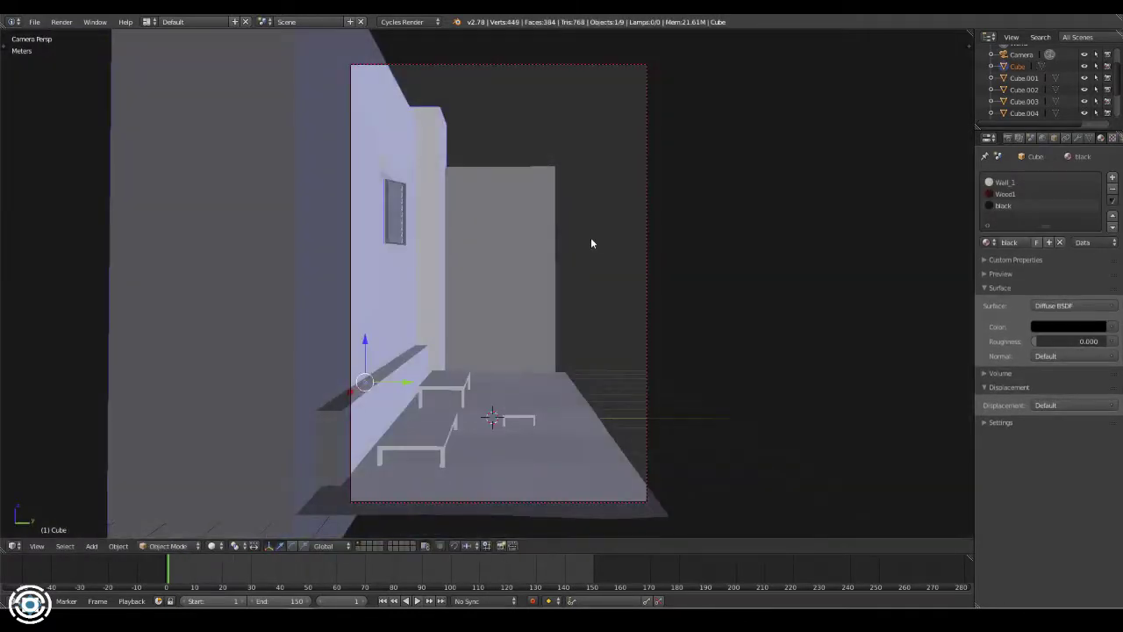
- Raise the duplicated block along Z into a tall right-side wall, Cube.007, then select the camera
key(g)
key(z)
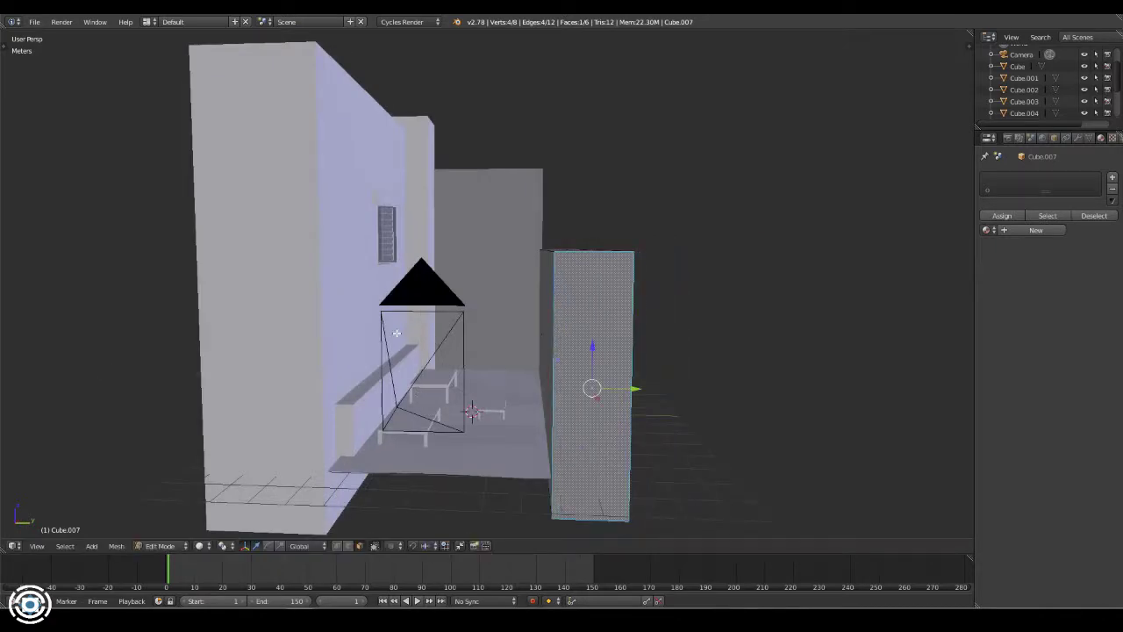
key(KP_0)
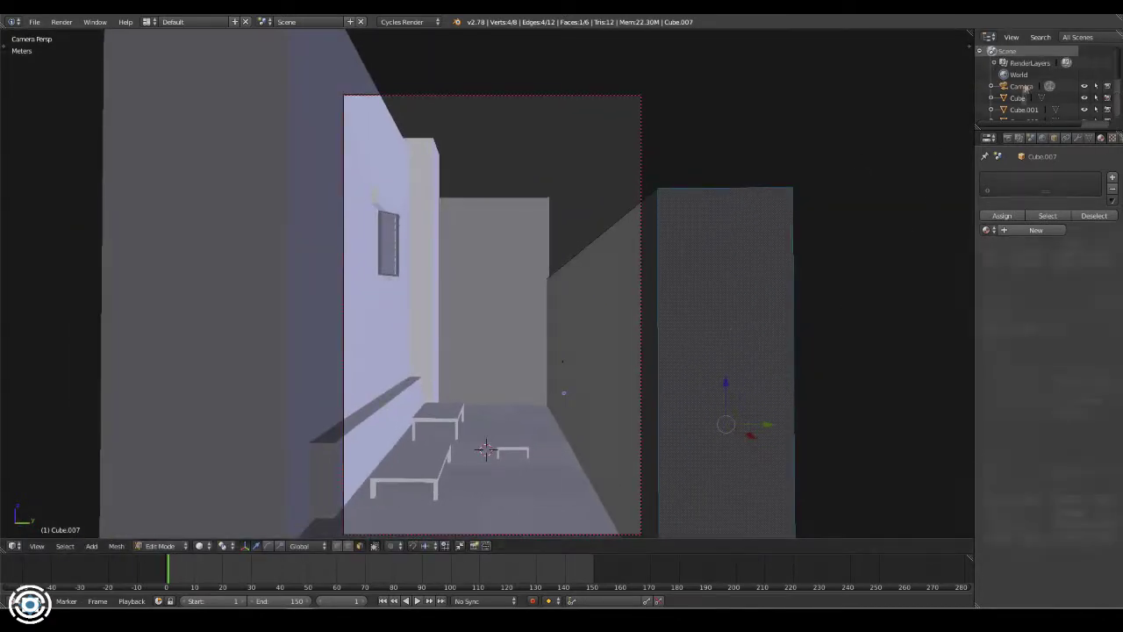
click(1022, 86)
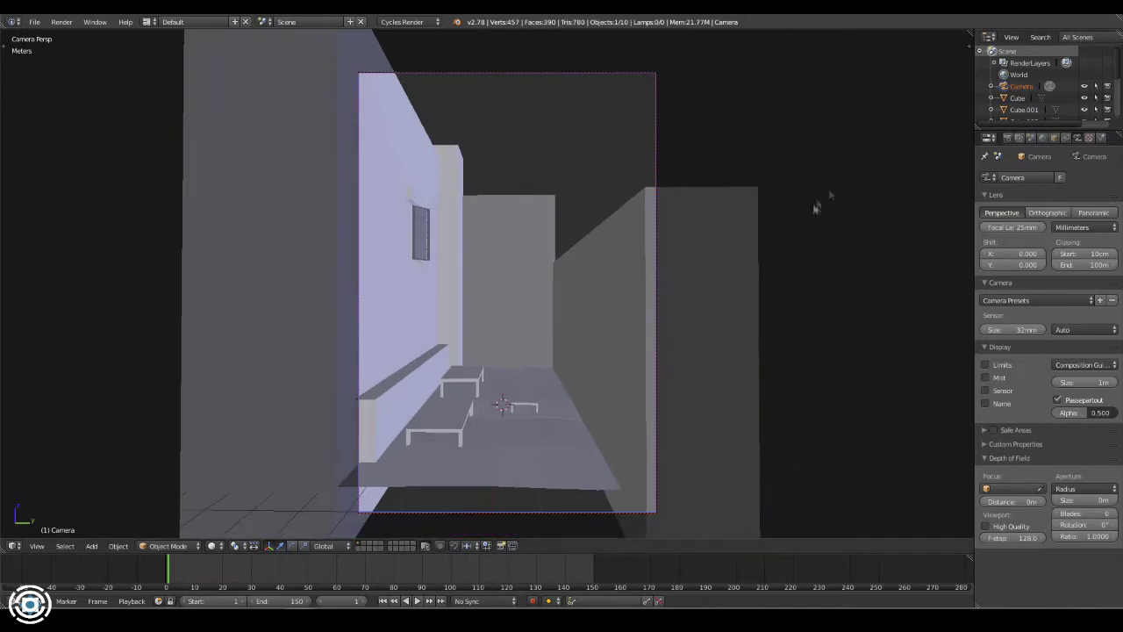
- Walk the camera slightly forward down the corridor and reselect it in camera view
key(shift+f)
key(w)
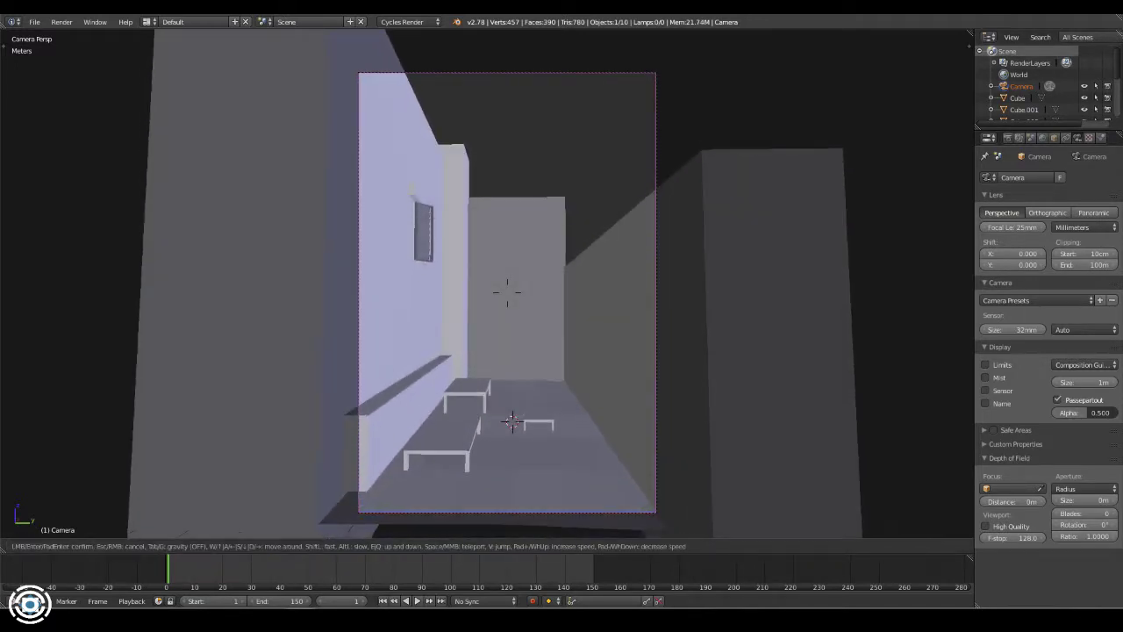
click(701, 322)
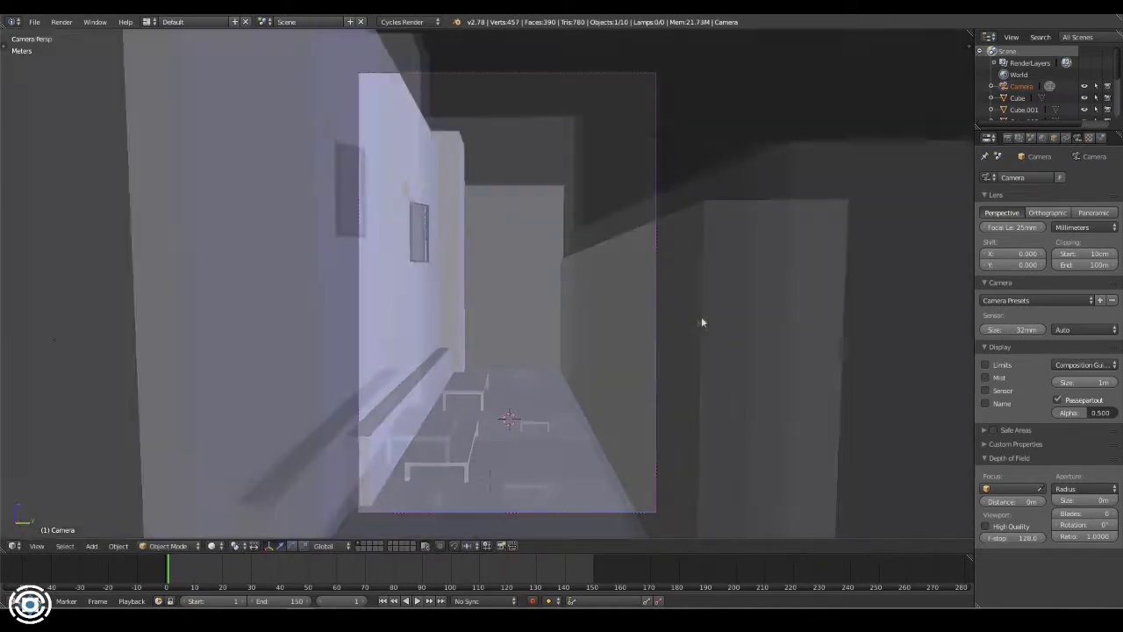
right_click(701, 322)
middle_drag(701, 322, 545, 320)
key(KP_0)
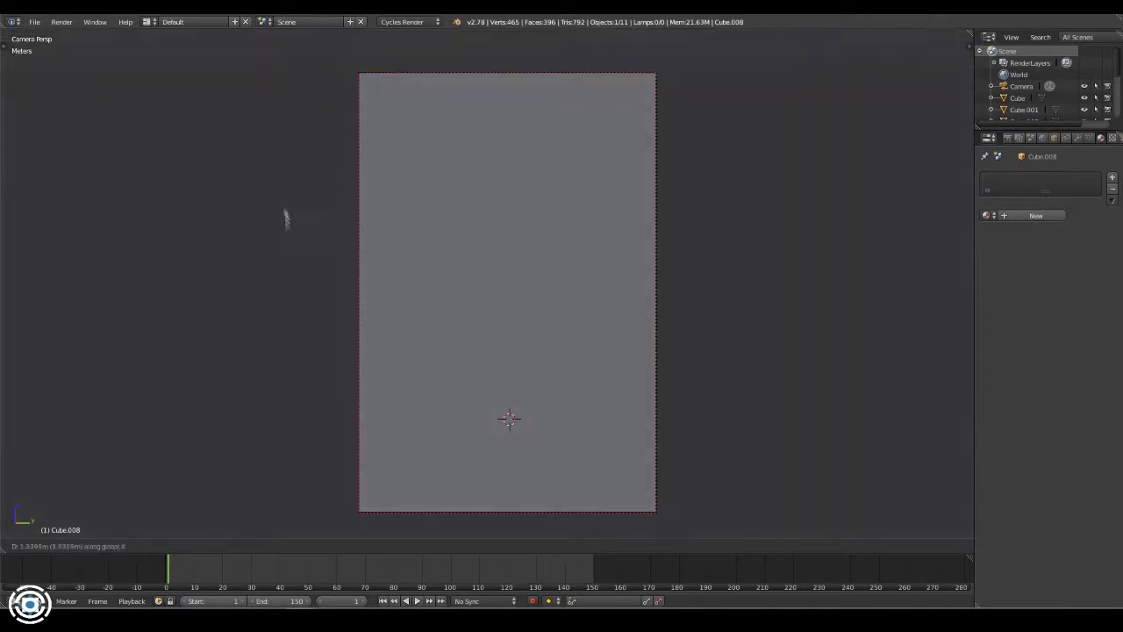
middle_drag(282, 148, 308, 279)
right_click(308, 279)
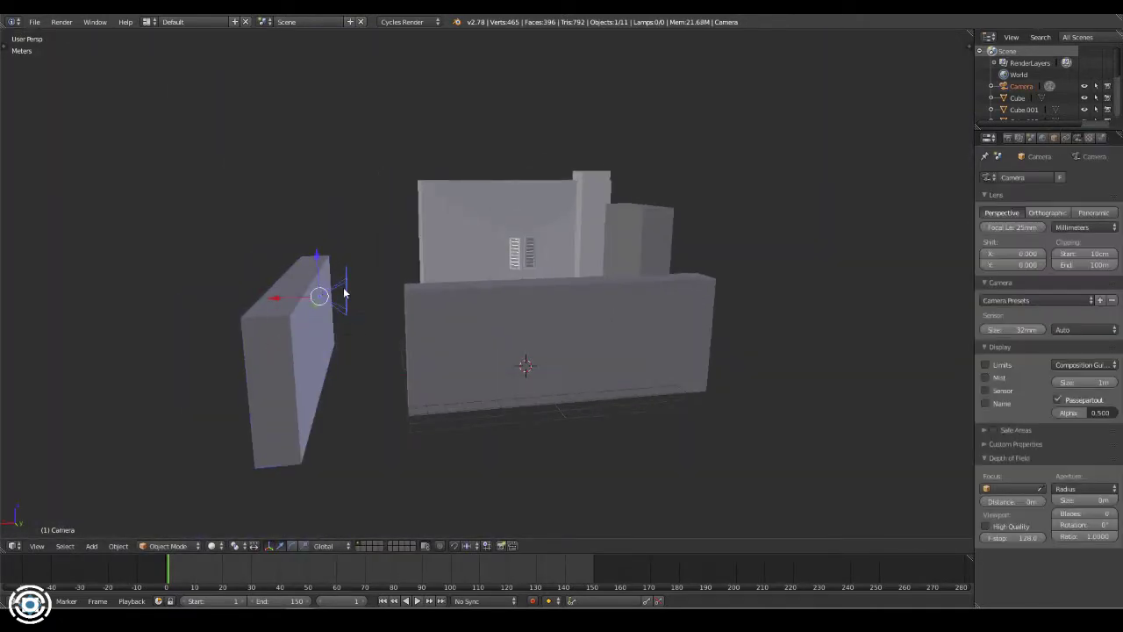
key(KP_0)
- Set the camera's focal length to 18mm
drag(1026, 224, 944, 234)
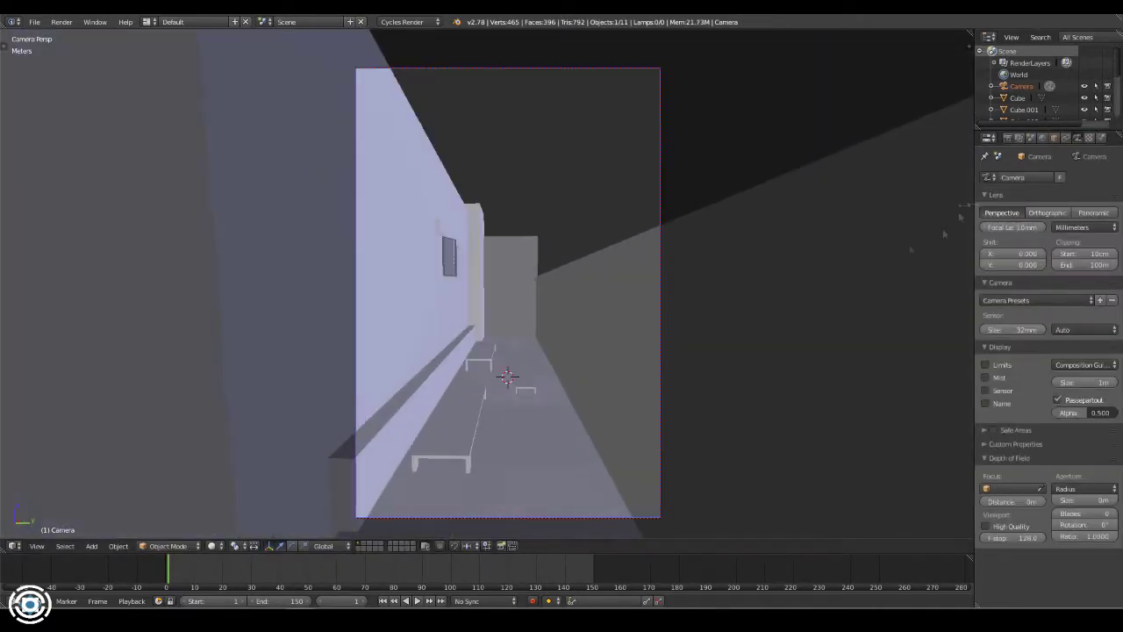
drag(746, 301, 546, 375)
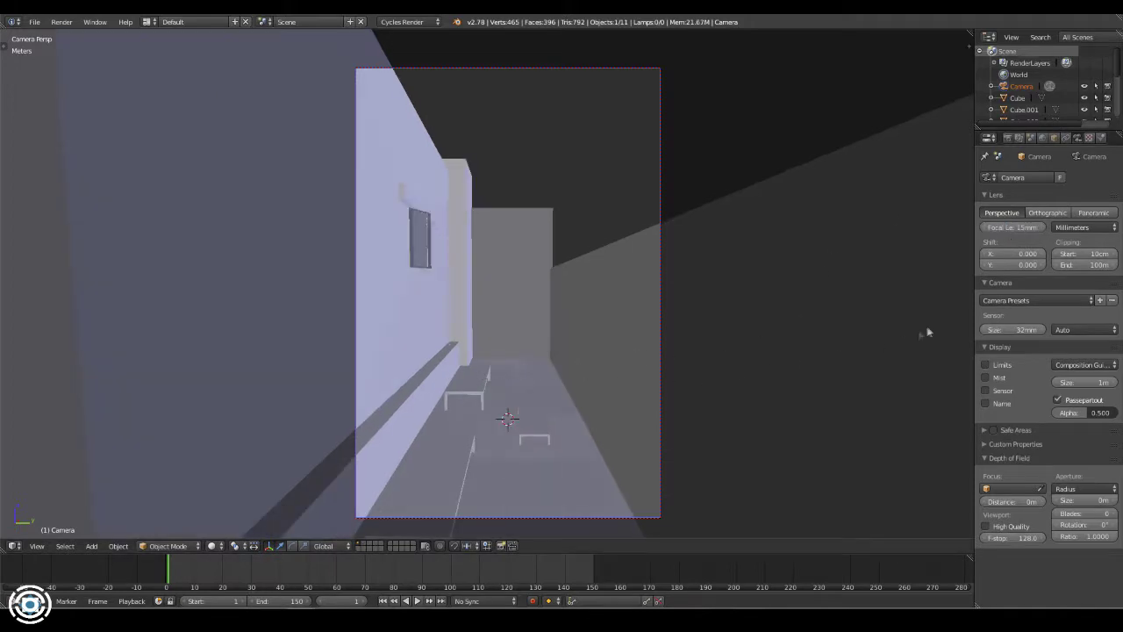
text(18)
key(Return)
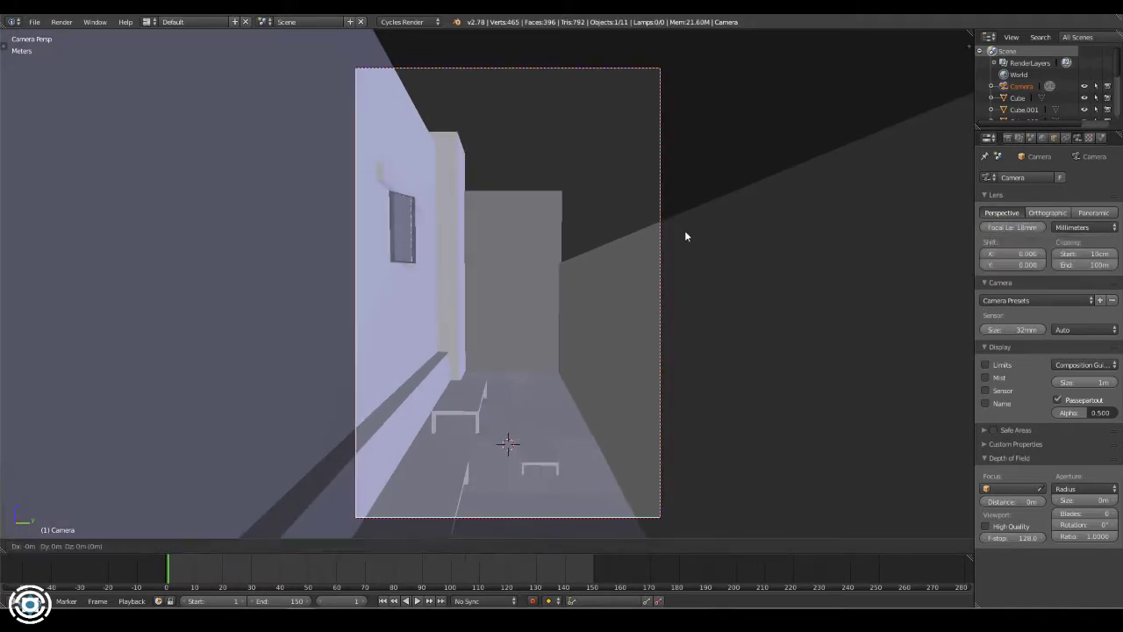
click(681, 264)
key(KP_0)
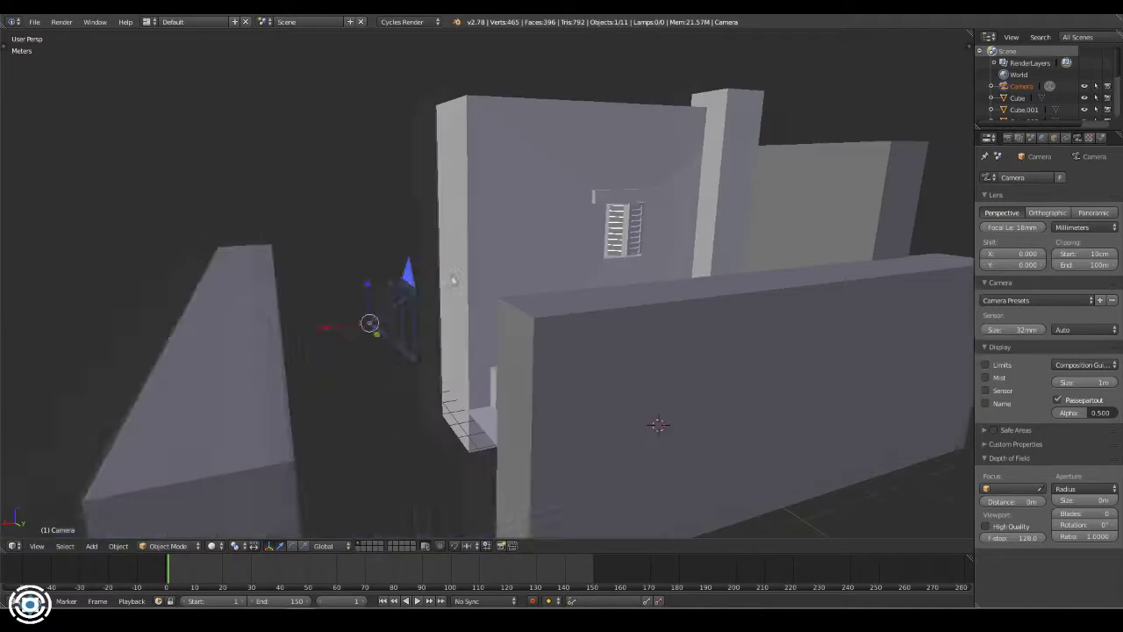
- Re-aim the sun lamp on layer 2 with a new tilt and rotation
right_click(284, 318)
middle_drag(284, 319, 370, 525)
scroll(371, 524, down, 2)
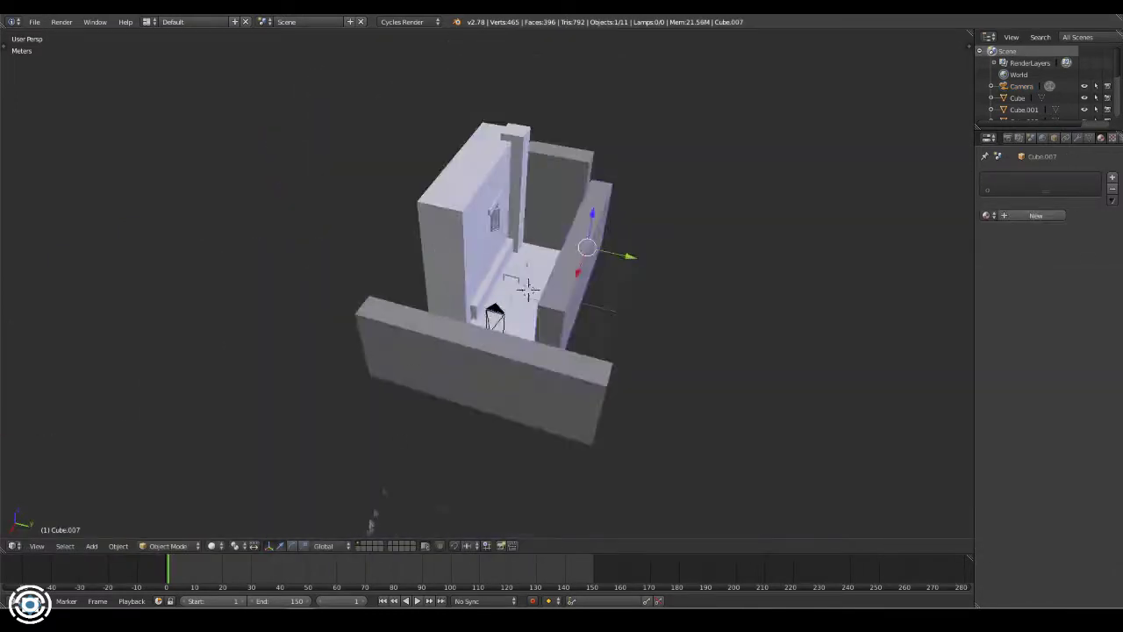
key(2)
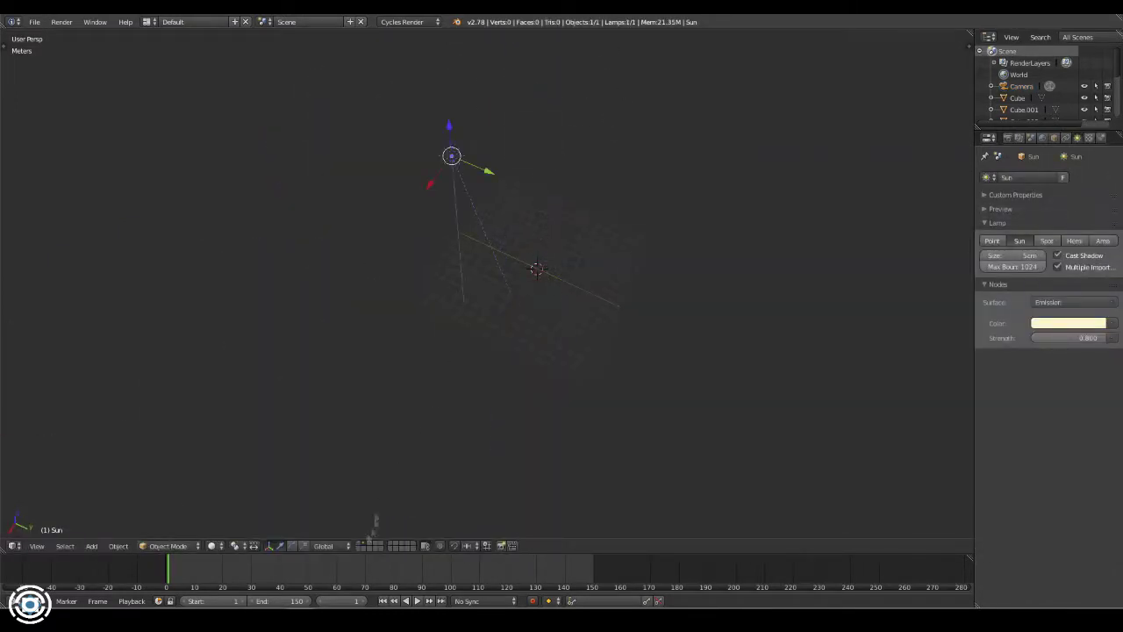
key(shift+1)
mouse_move(376, 521)
middle_down()
mouse_move(388, 258)
mouse_move(697, 220)
middle_up()
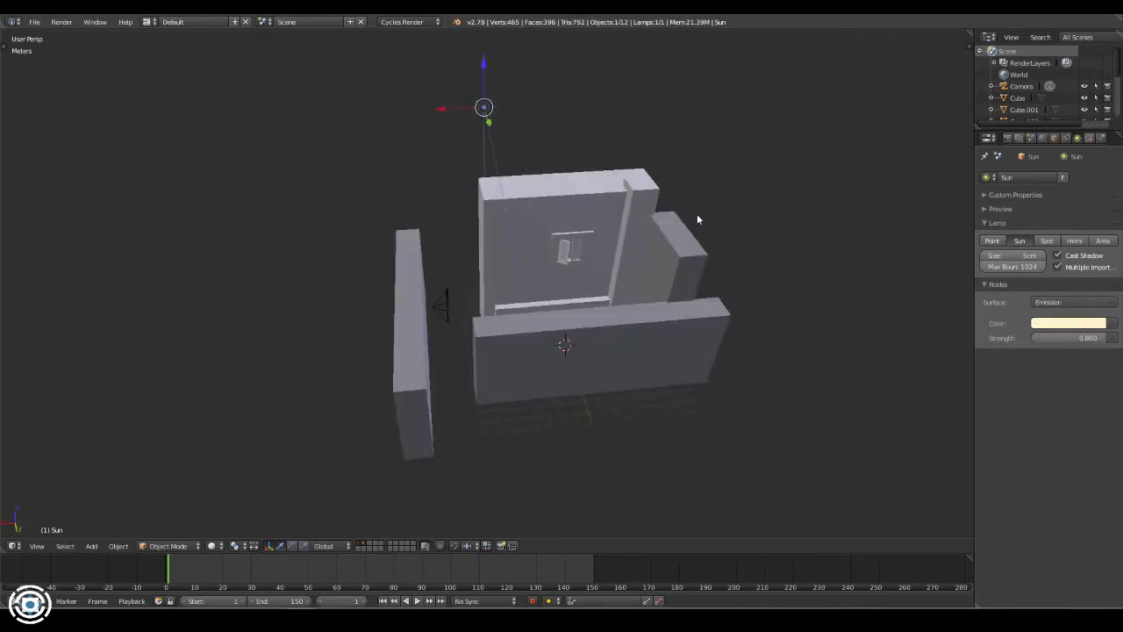
click(809, 117)
middle_drag(809, 116, 799, 272)
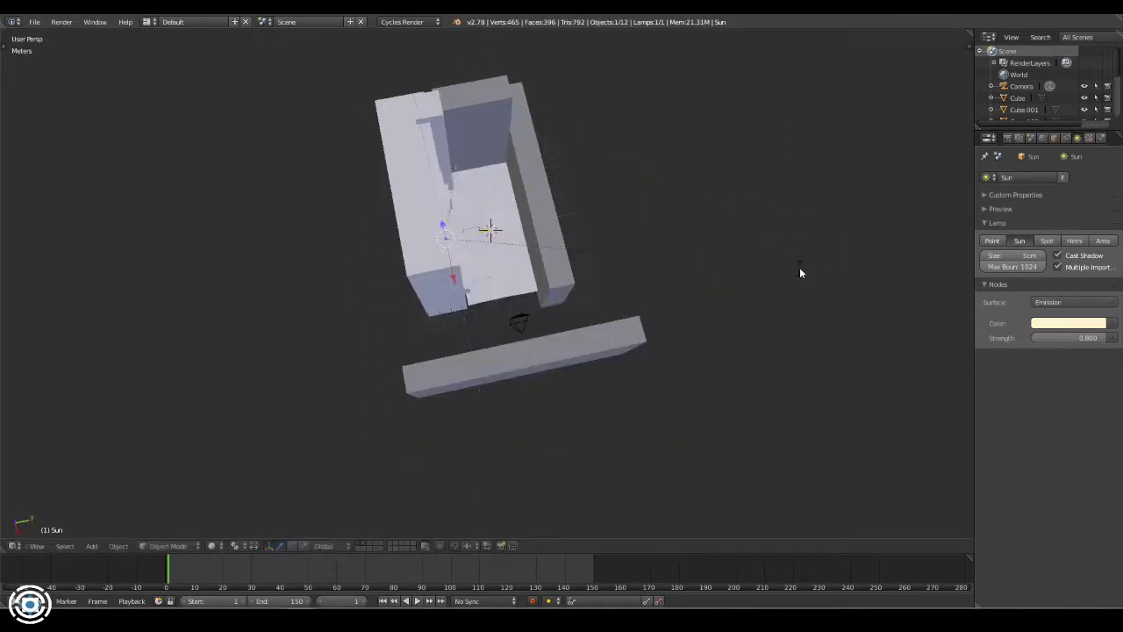
click(807, 311)
middle_drag(807, 311, 626, 248)
right_click(511, 294)
key(KP_0)
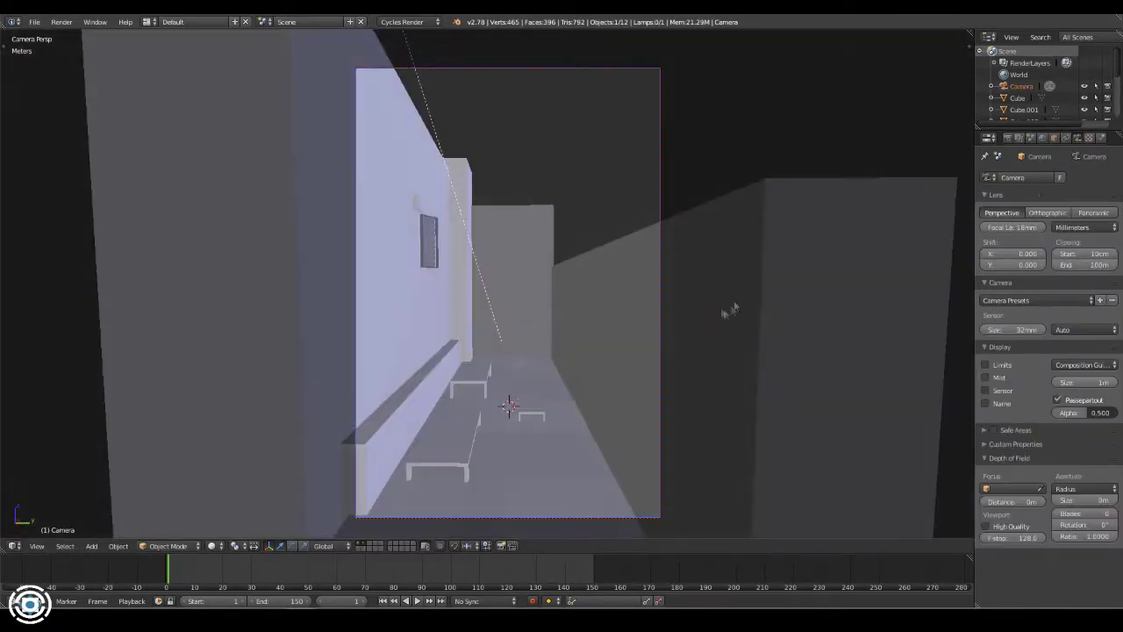
- Move the back wall block to another layer, then return to layer 1
right_click(541, 268)
key(m)
click(644, 289)
key(2)
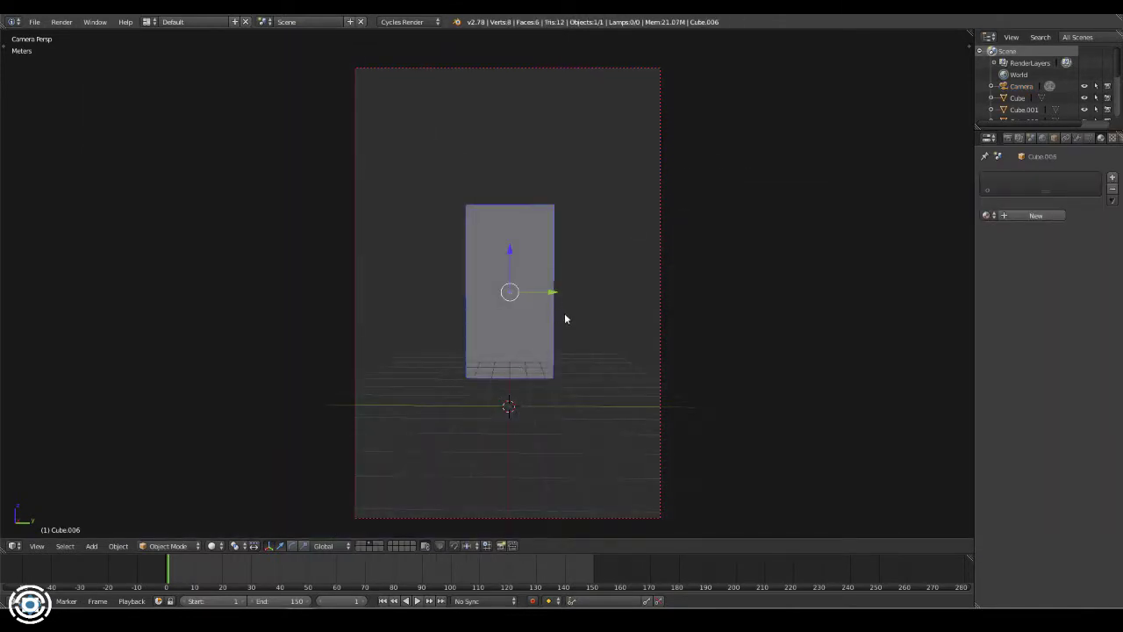
key(1)
- Slide the floor along the Y axis, then select the camera
right_click(599, 353)
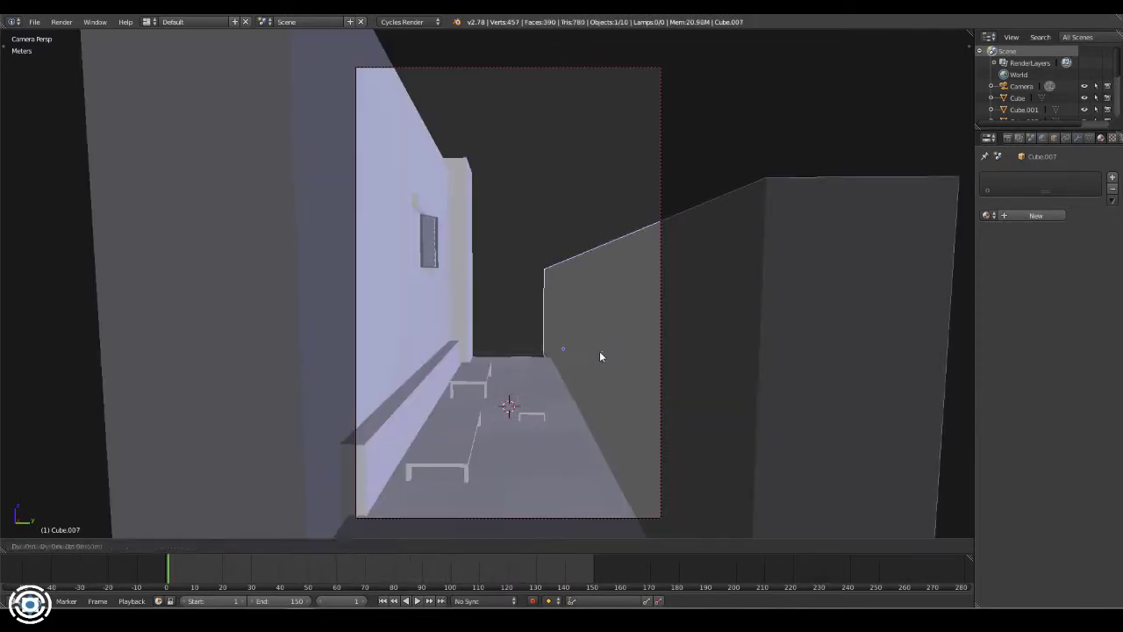
right_click(566, 411)
key(g)
key(y)
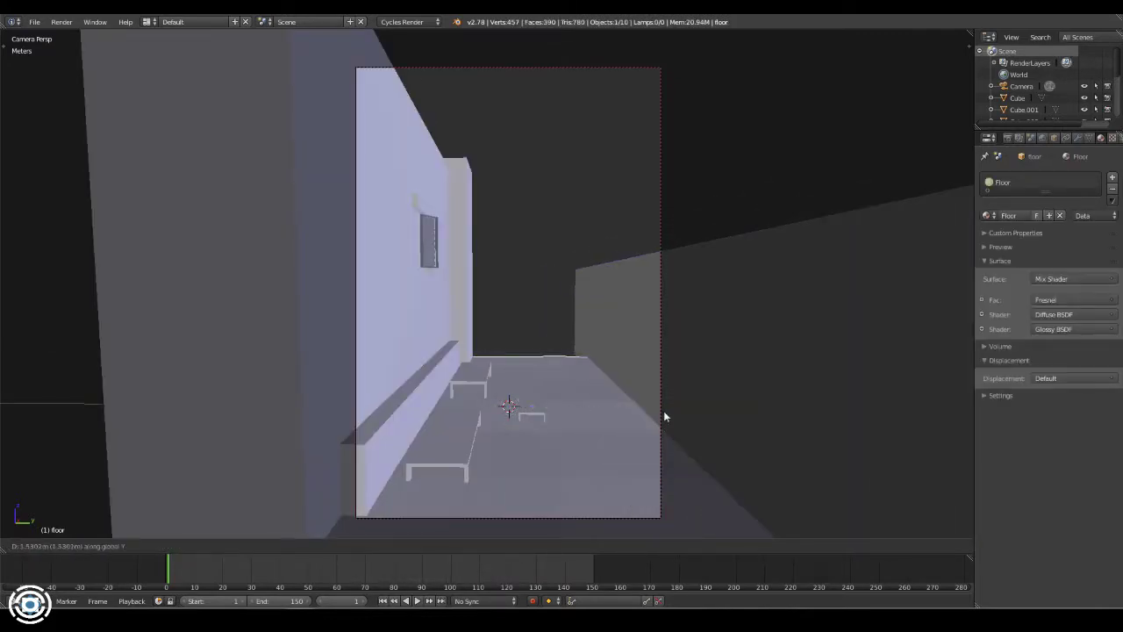
click(663, 410)
right_click(662, 254)
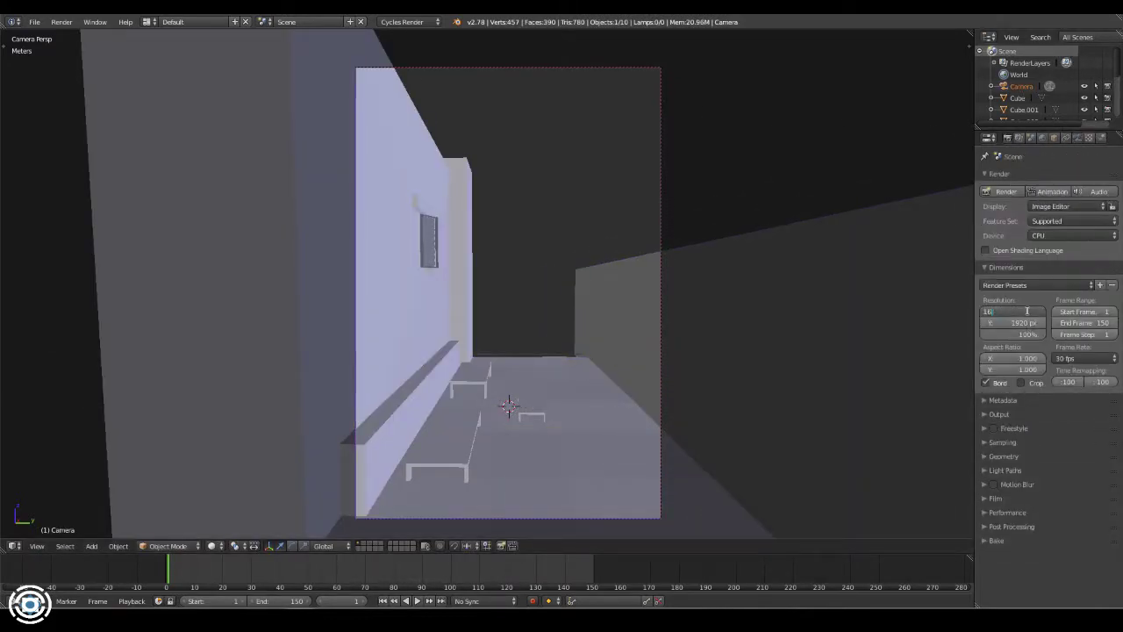
- Set the render width to 1600 px (1600 × 1920) and slide the camera right
text(00)
key(Return)
key(d)
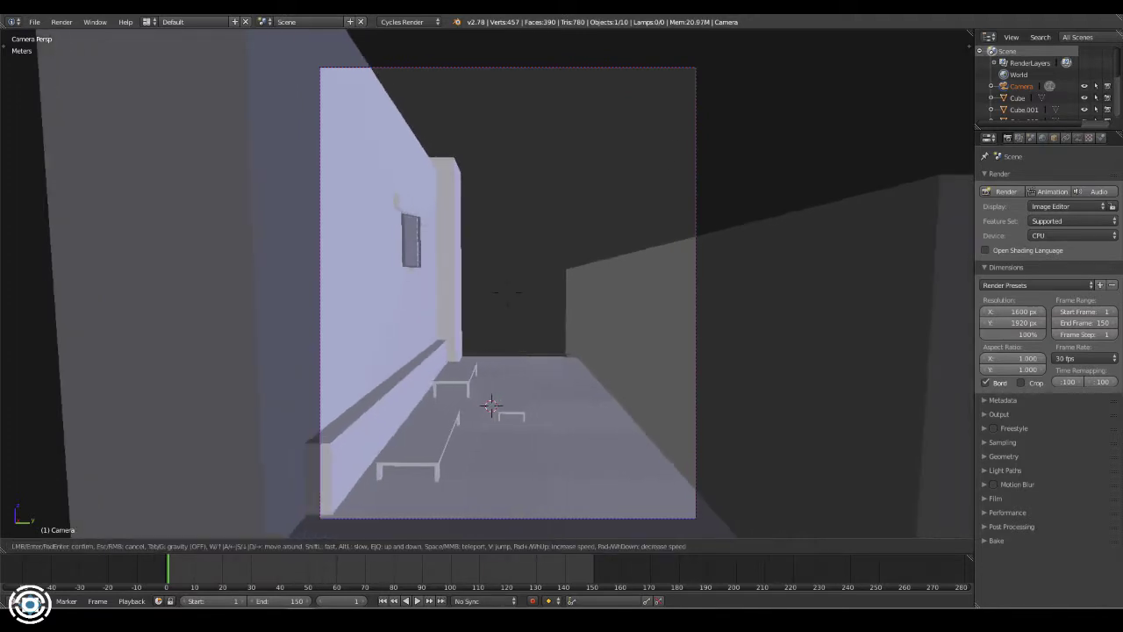
key(d)
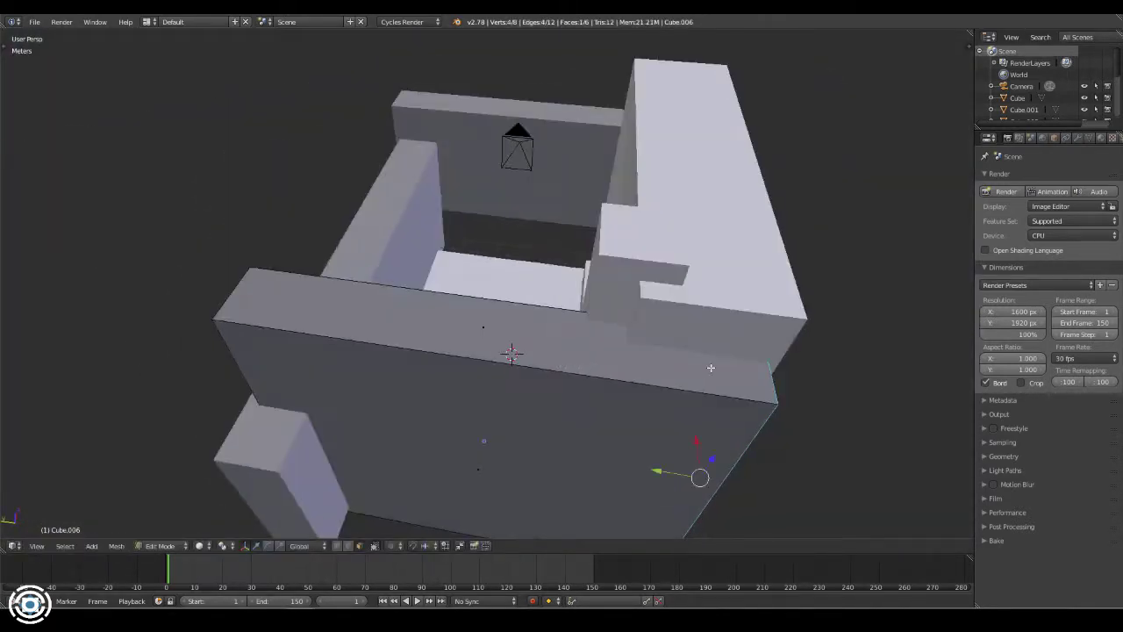
- Push the selected wall face back about 1.17 m along Y
middle_drag(710, 368, 556, 357)
key(g)
key(y)
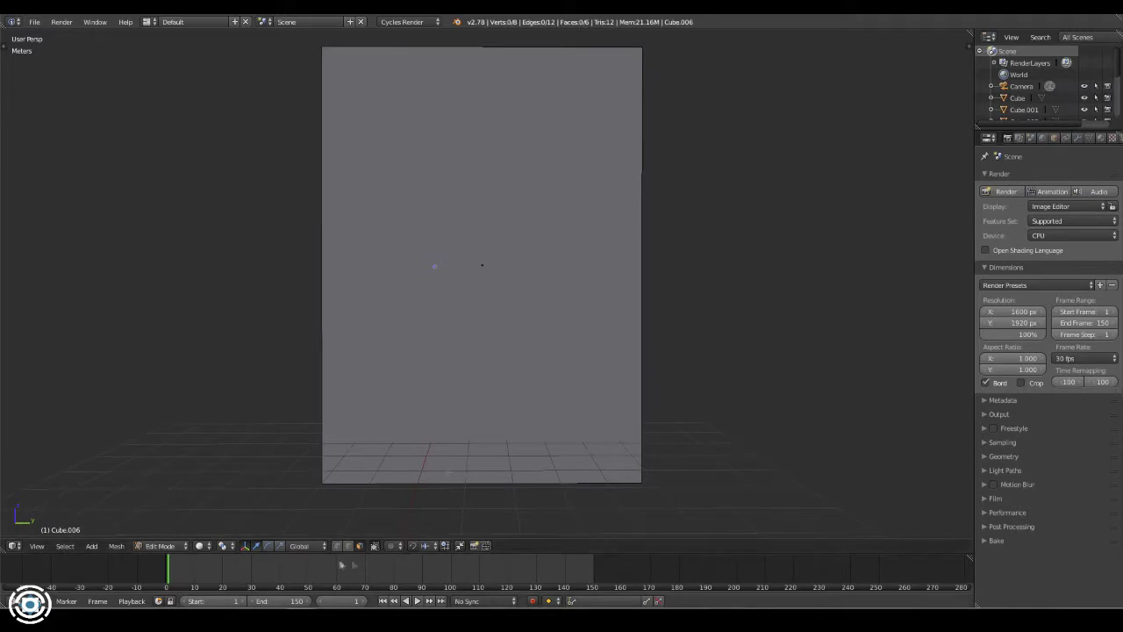
- In Object Mode, add a square plane and extrude and scale its face inward into a frame
key(ctrl+Tab)
click(456, 456)
key(shift+a)
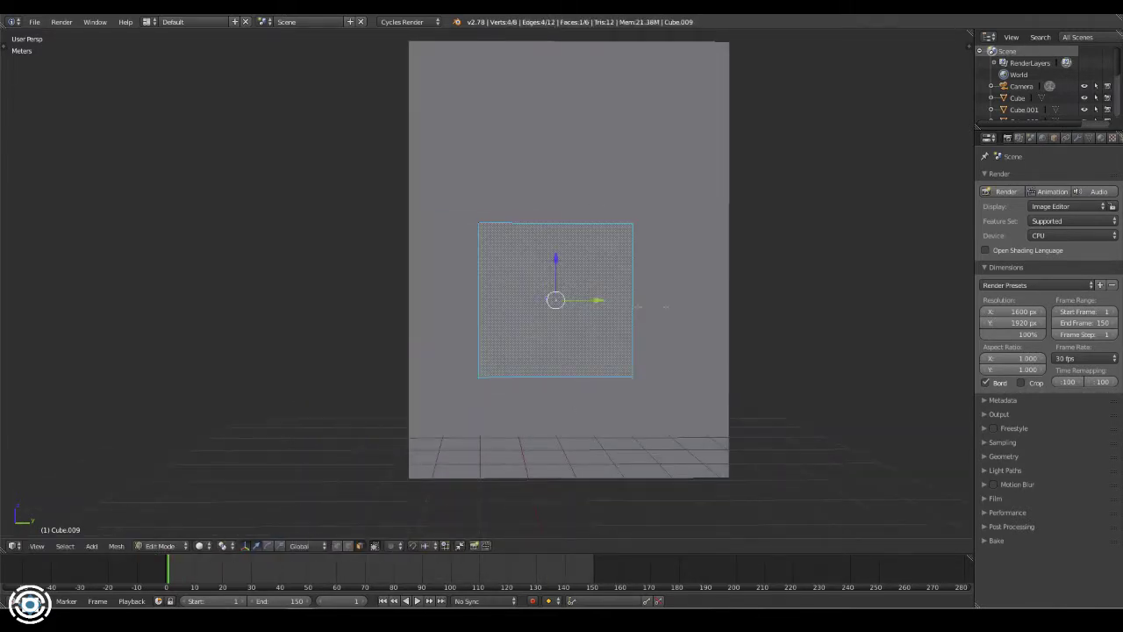
key(e)
key(s)
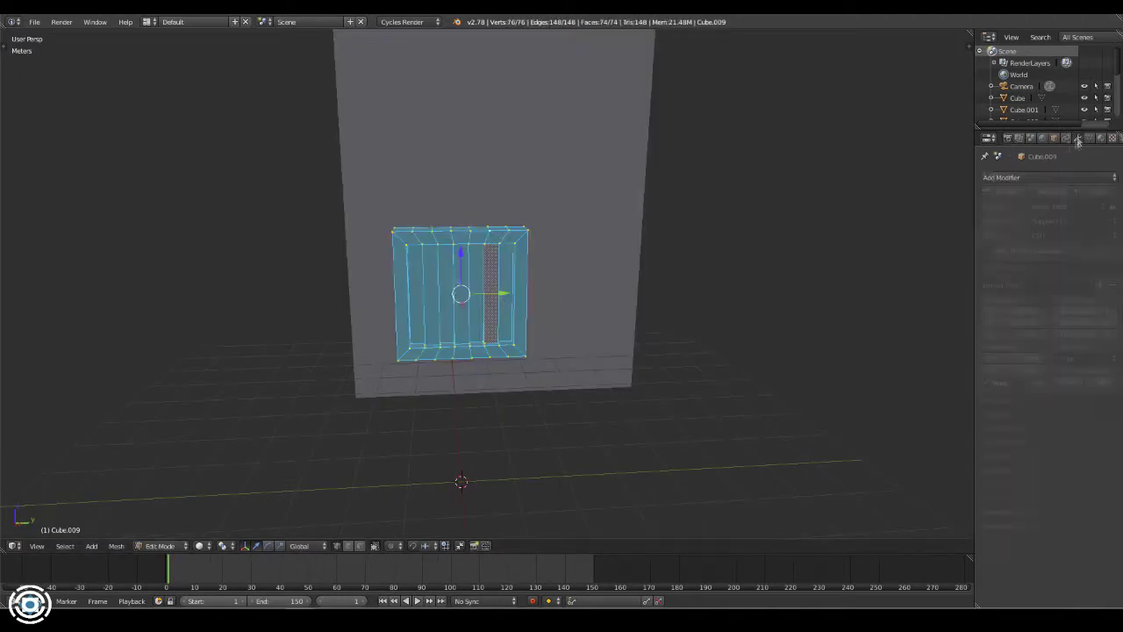
- Add an Array modifier to the wood panel and view it from the side
click(1044, 177)
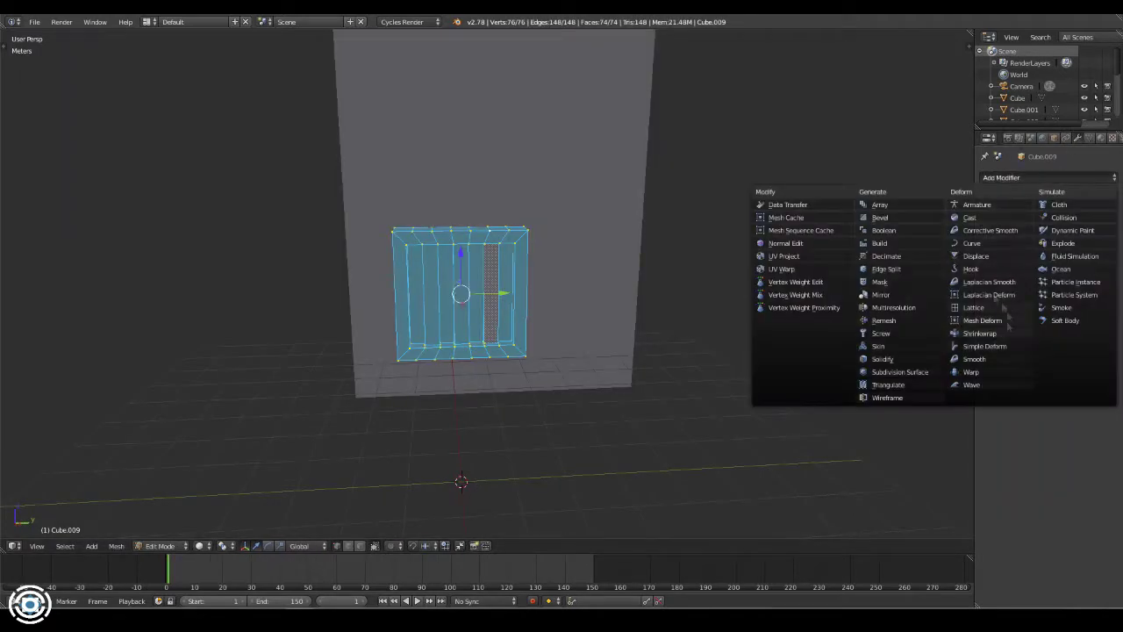
click(893, 207)
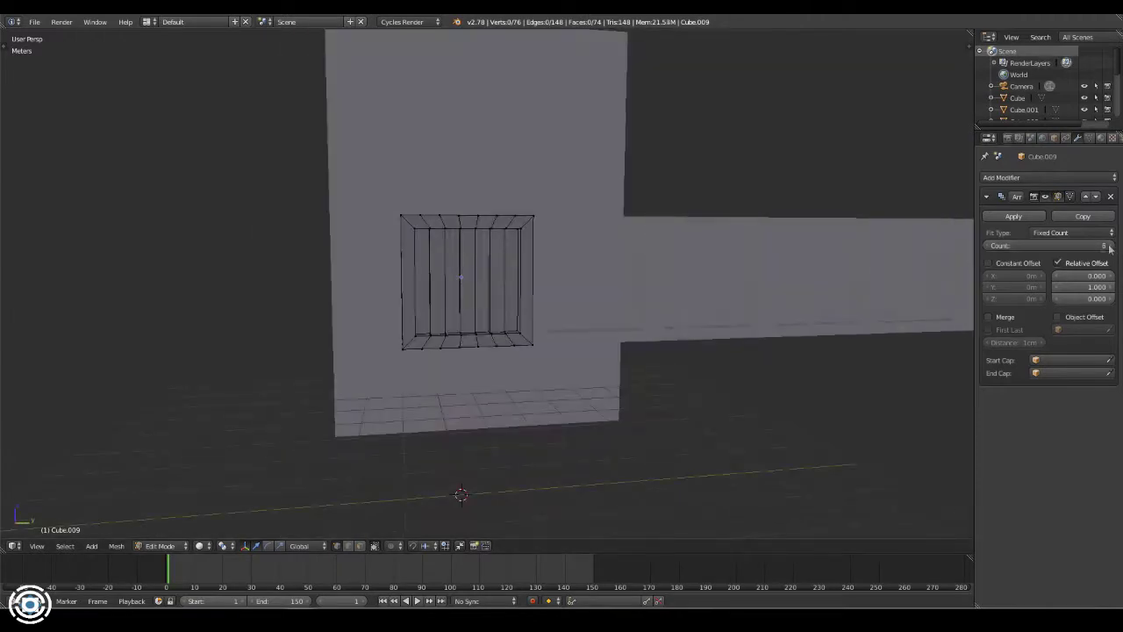
key(KP_3)
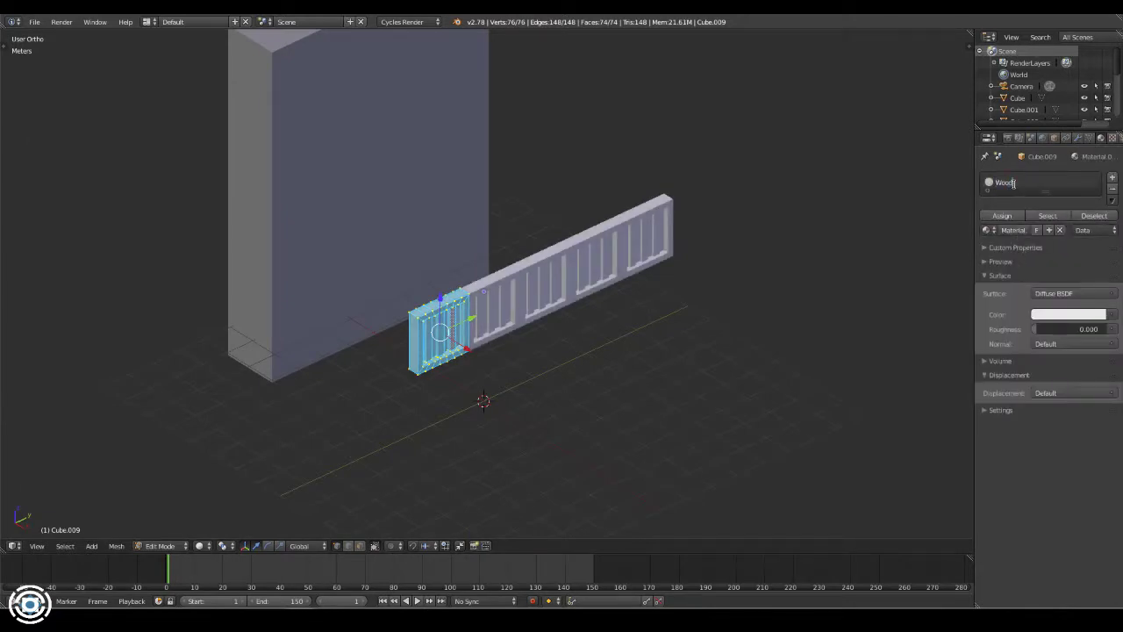
- Add a Wood2 material, set the wood colours, and show material colours in the viewport
double_click(1015, 194)
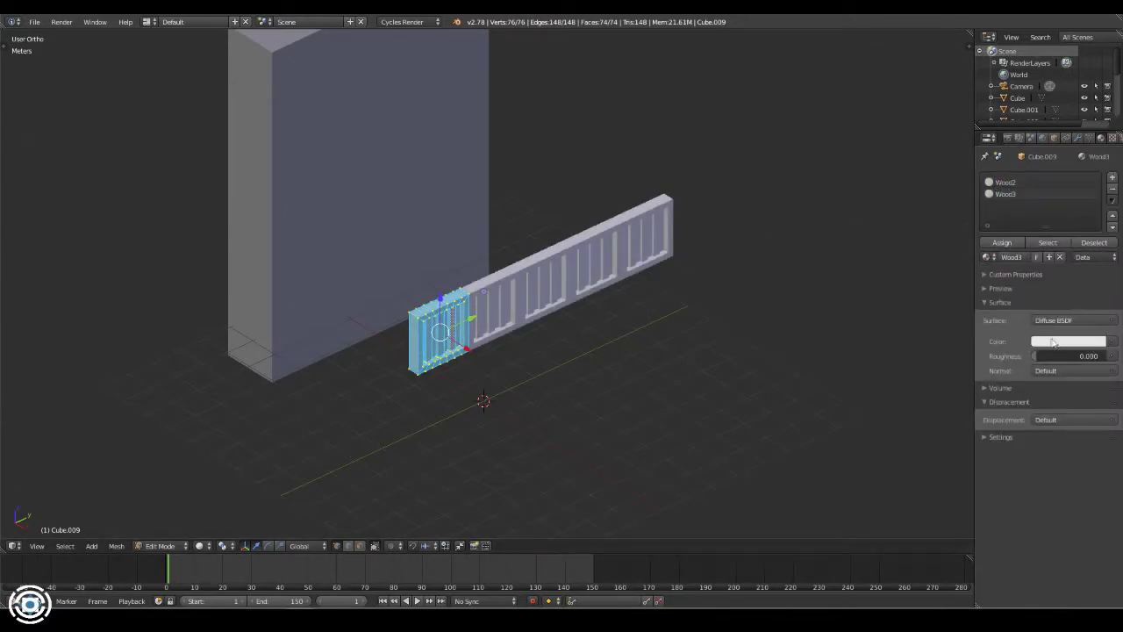
click(1068, 341)
scroll(1062, 230, down, 4)
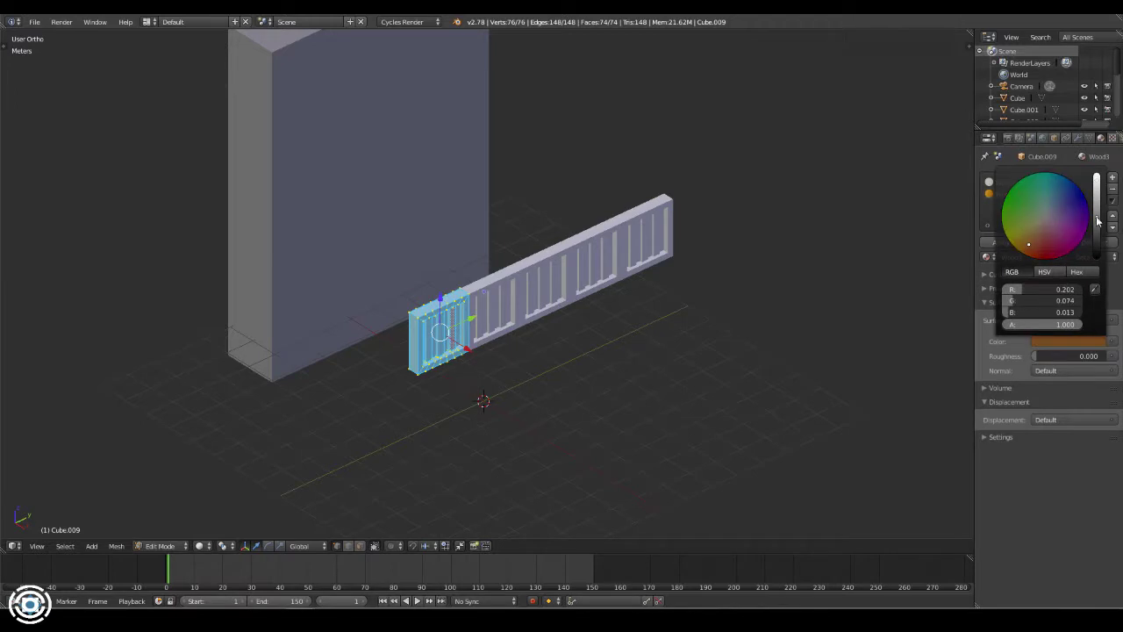
click(1076, 342)
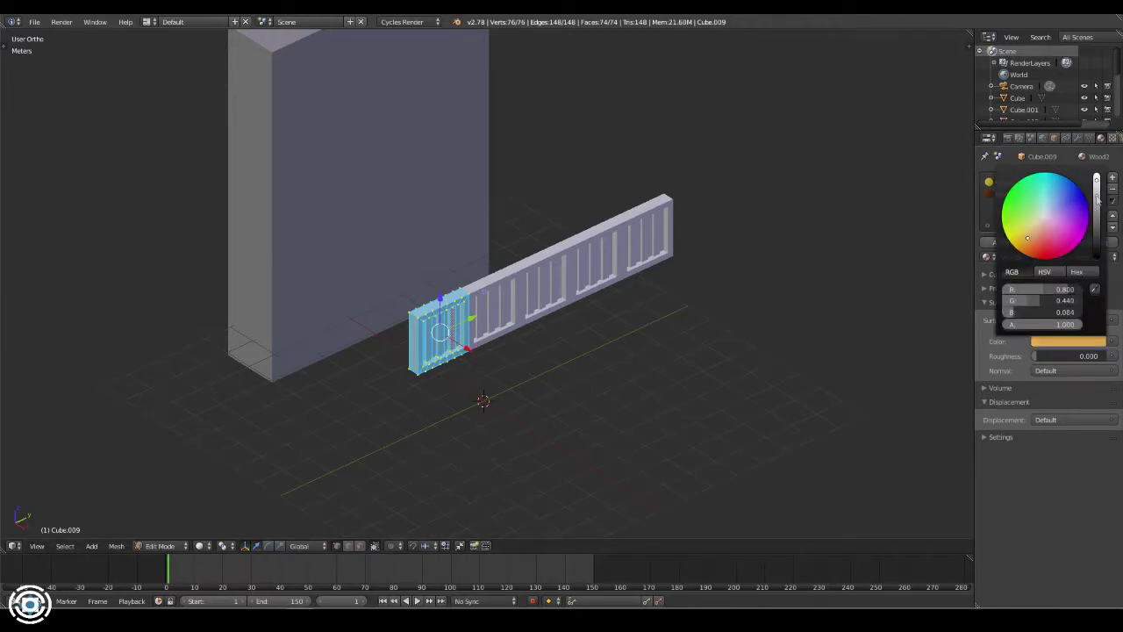
click(1071, 341)
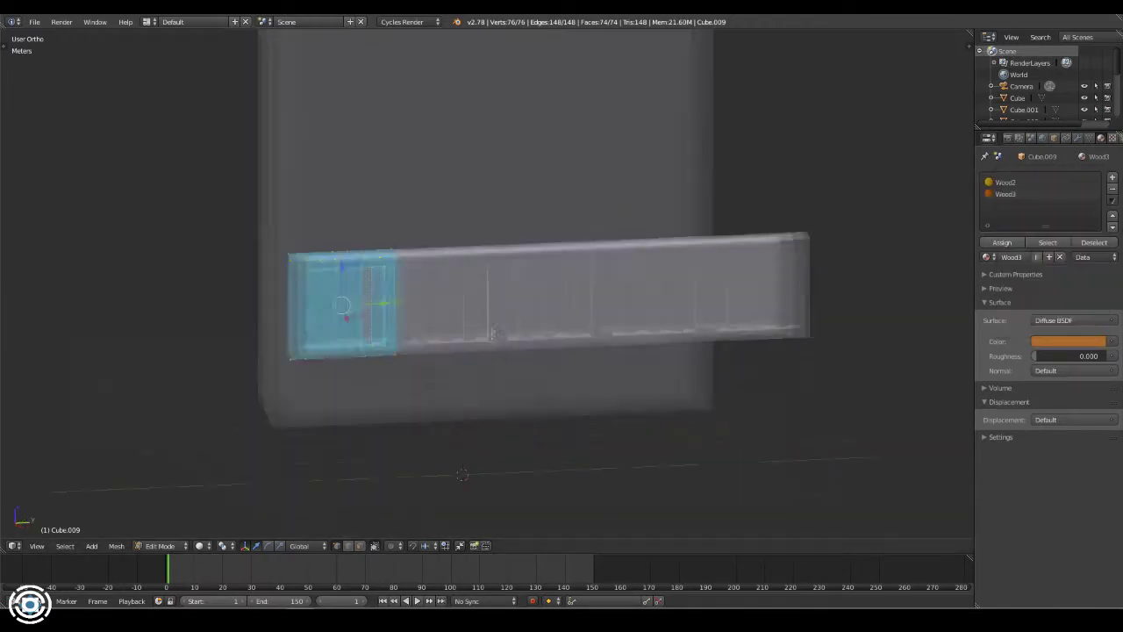
click(224, 476)
scroll(562, 289, up, 5)
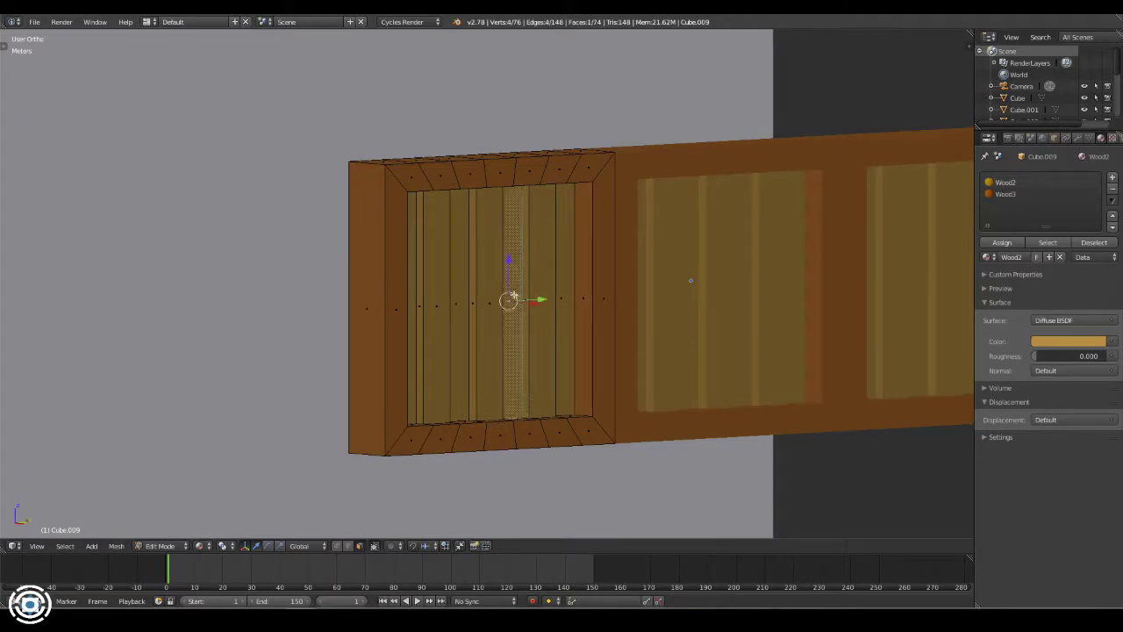
- Give the selected board strips a separate Wood4 material with its own colour, then exit Edit Mode
shift+right_click(472, 305)
click(1112, 179)
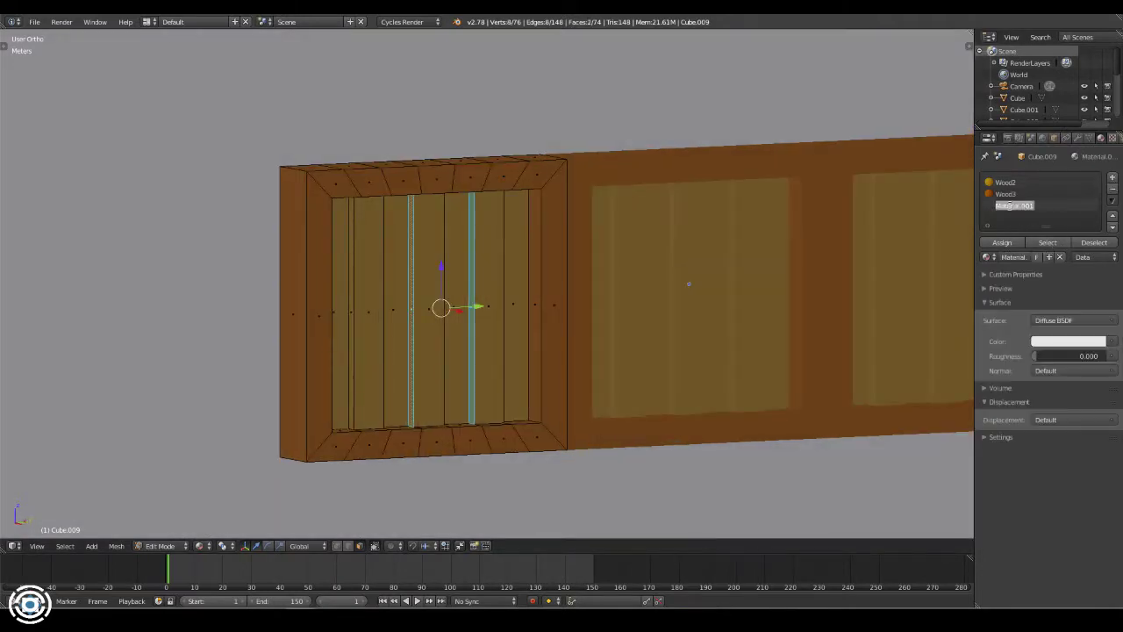
text(Wood4)
click(1090, 344)
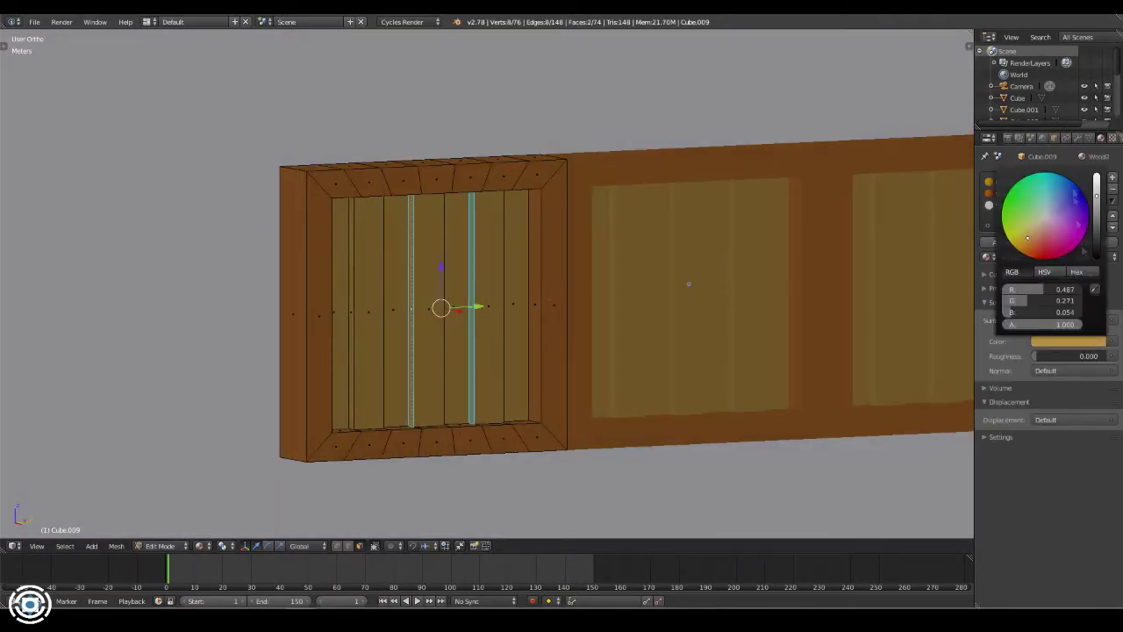
click(1067, 342)
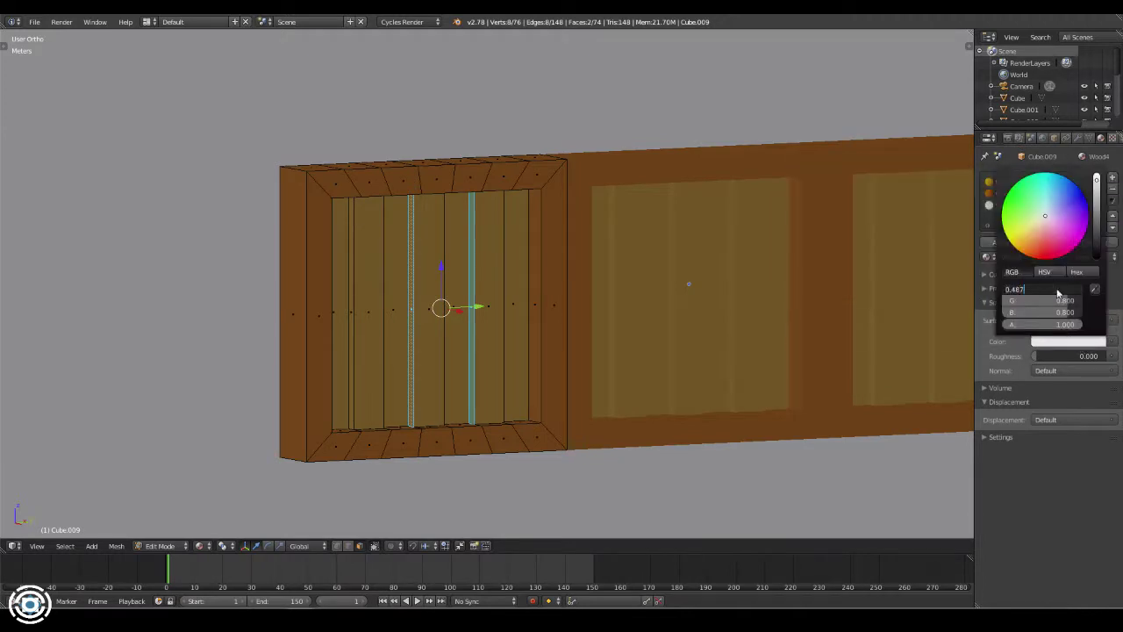
key(Return)
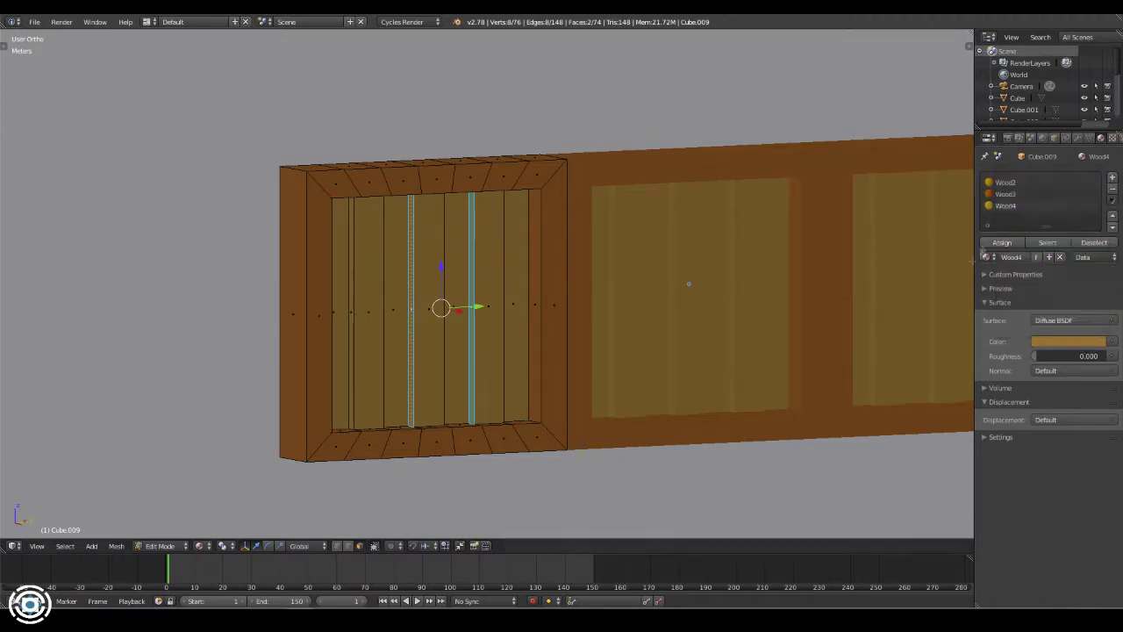
middle_drag(576, 293, 213, 266)
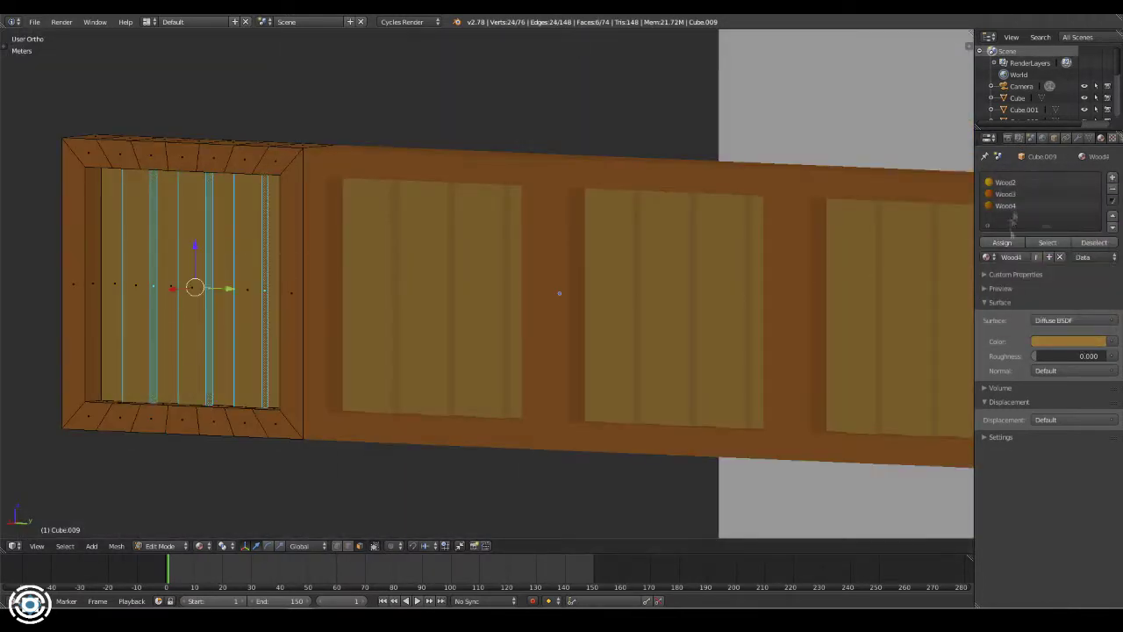
scroll(193, 284, down, 5)
middle_drag(489, 343, 580, 283)
key(Tab)
- Move the wood panel onto the room's layer and view it through the camera
click(1077, 138)
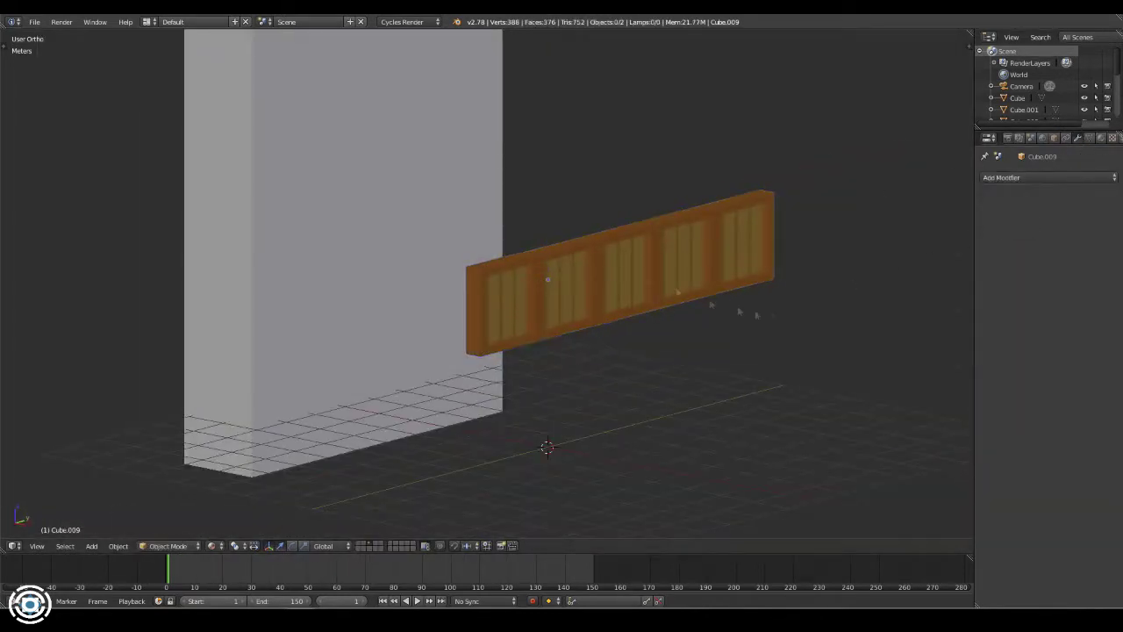
key(KP_7)
mouse_move(724, 287)
middle_down()
mouse_move(411, 290)
mouse_move(288, 188)
mouse_move(472, 304)
middle_up()
click(568, 321)
key(grave)
key(KP_0)
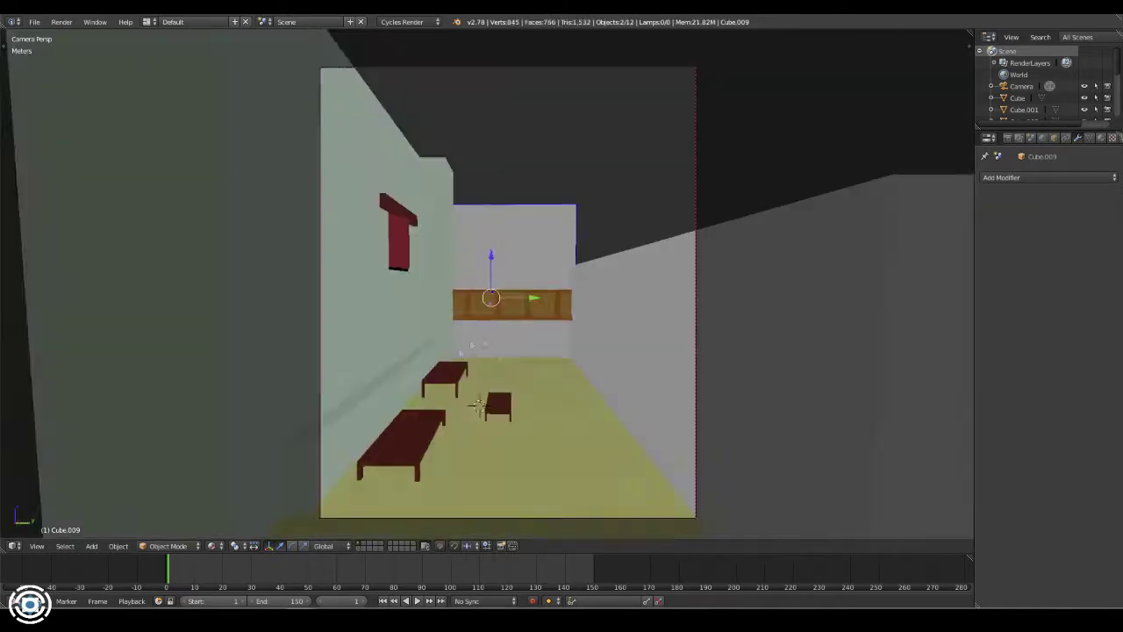
- Flatten the panel vertically into a shelf and slide it back along Y toward the wall
key(s)
key(z)
click(734, 345)
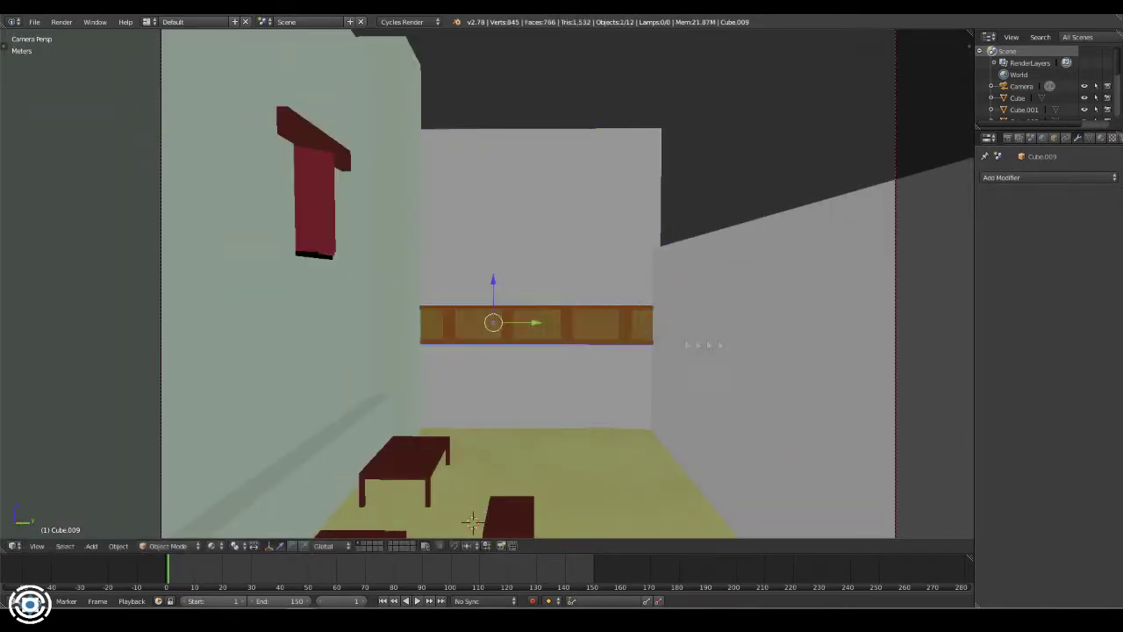
key(g)
key(y)
click(733, 344)
key(g)
key(x)
- From a top wireframe view, rescale the shelf's depth along Y
key(KP_7)
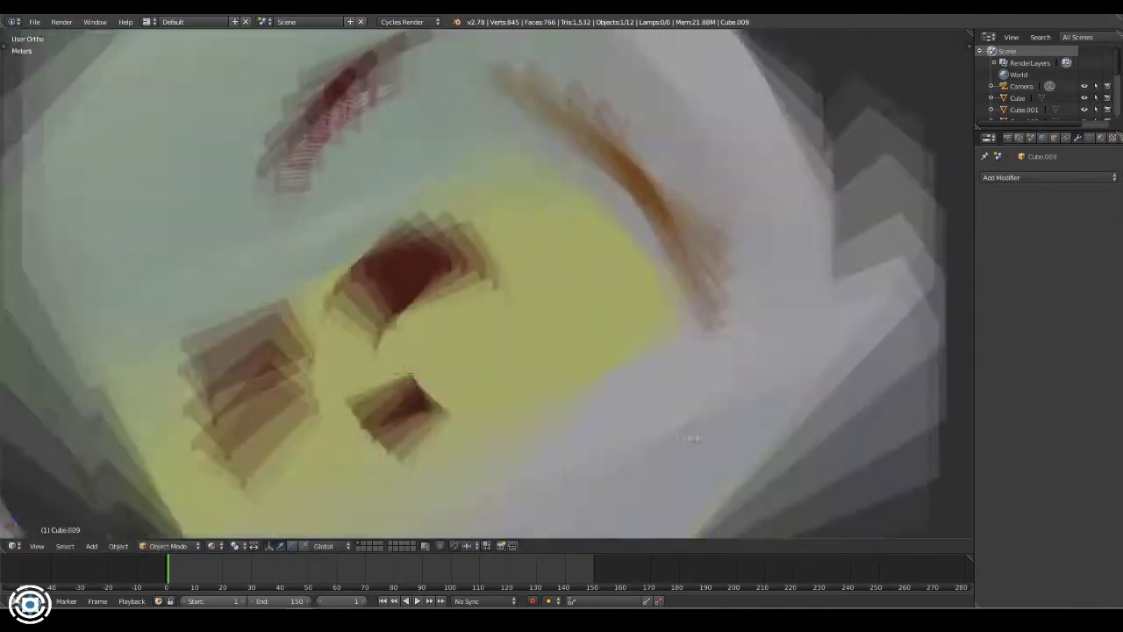
key(z)
key(s)
key(y)
key(Escape)
key(s)
key(y)
click(958, 290)
key(a)
- Return to the camera view in solid shading with material colours and select the room wall
middle_drag(847, 279, 507, 292)
key(KP_0)
key(z)
click(210, 546)
click(242, 481)
right_click(243, 275)
- Tint the wall's Wall_1 material cream and assign a wood material to the beam faces
click(1101, 138)
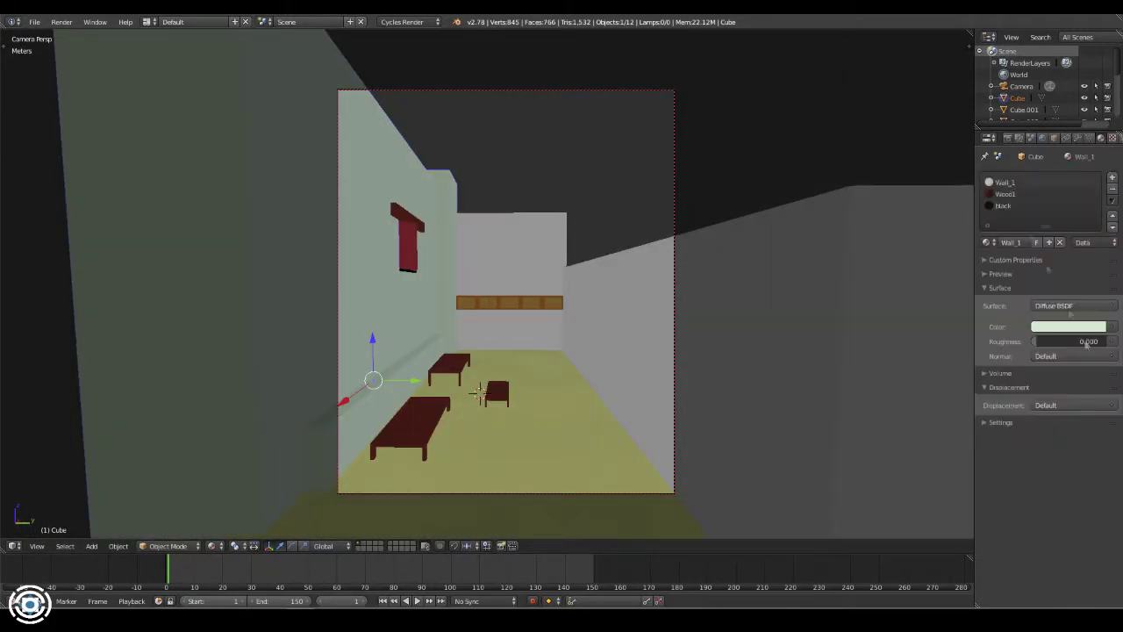
click(1068, 327)
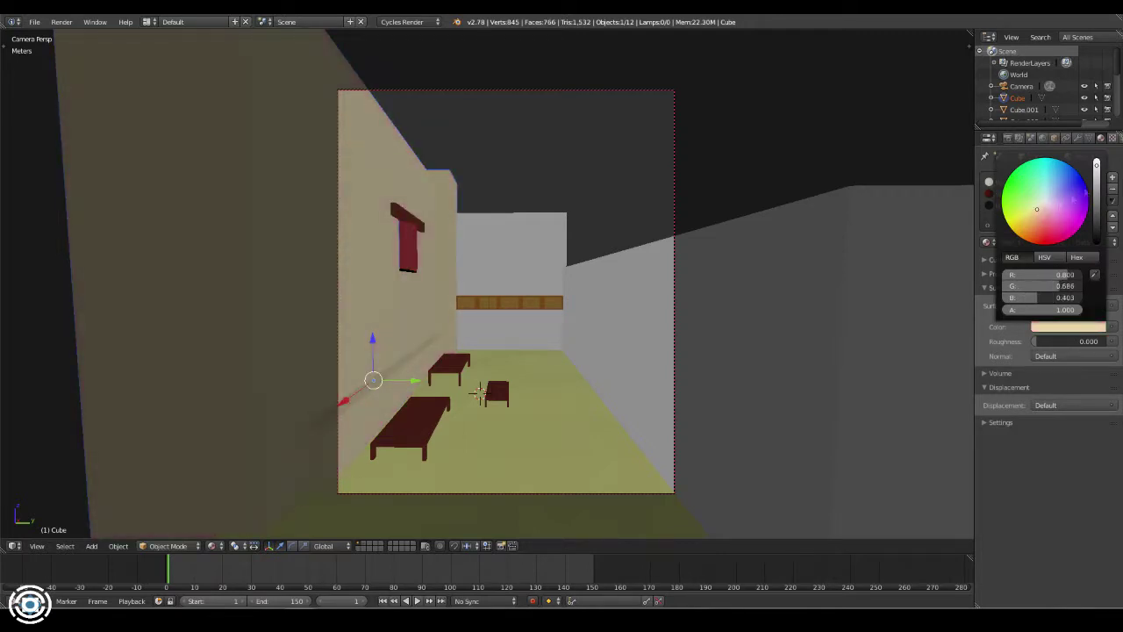
key(Tab)
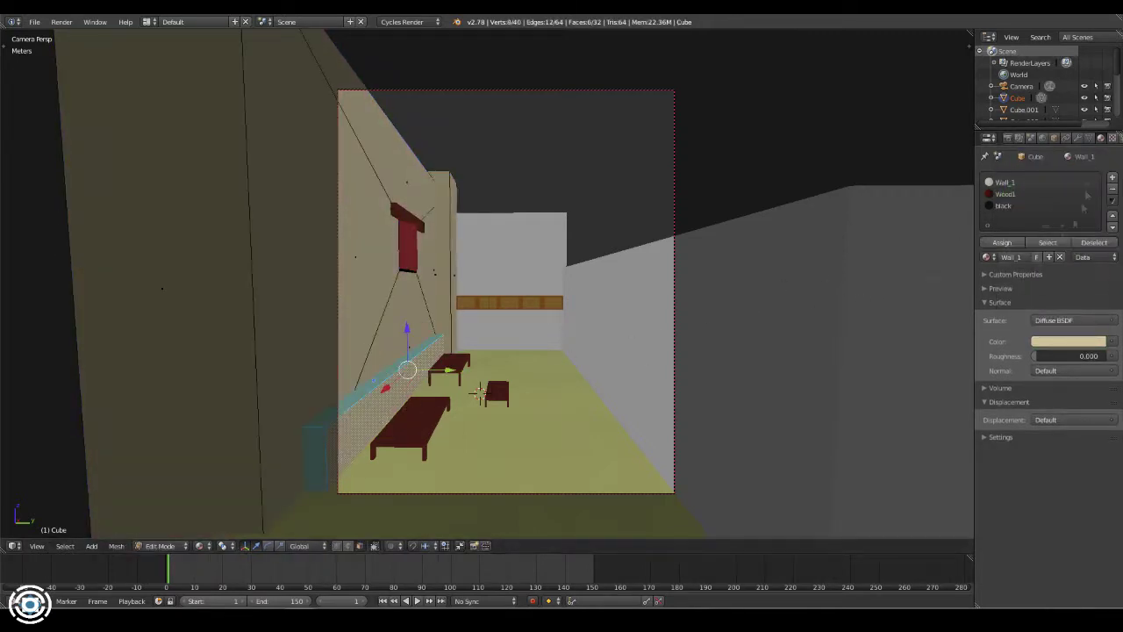
click(1111, 177)
click(987, 256)
click(877, 353)
click(1002, 243)
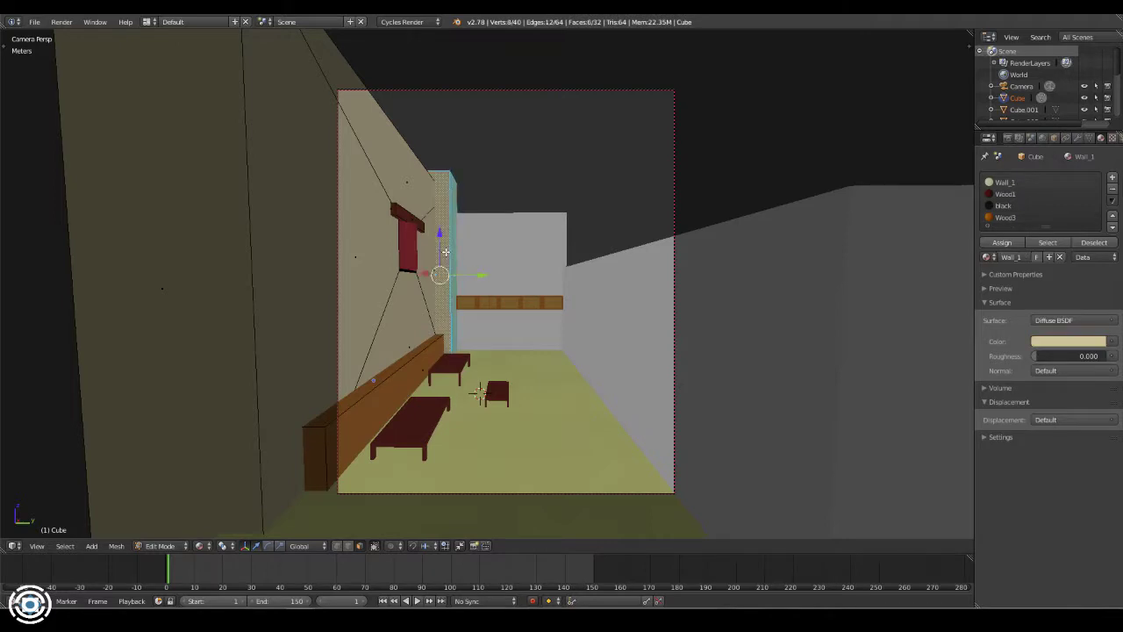
- Give the corner post faces their own Wood4 wood material
click(1111, 177)
click(987, 266)
click(887, 366)
click(1002, 252)
- Send the separated wall piece to layer 3 and view the shelf wall from the front
key(KP_Decimal)
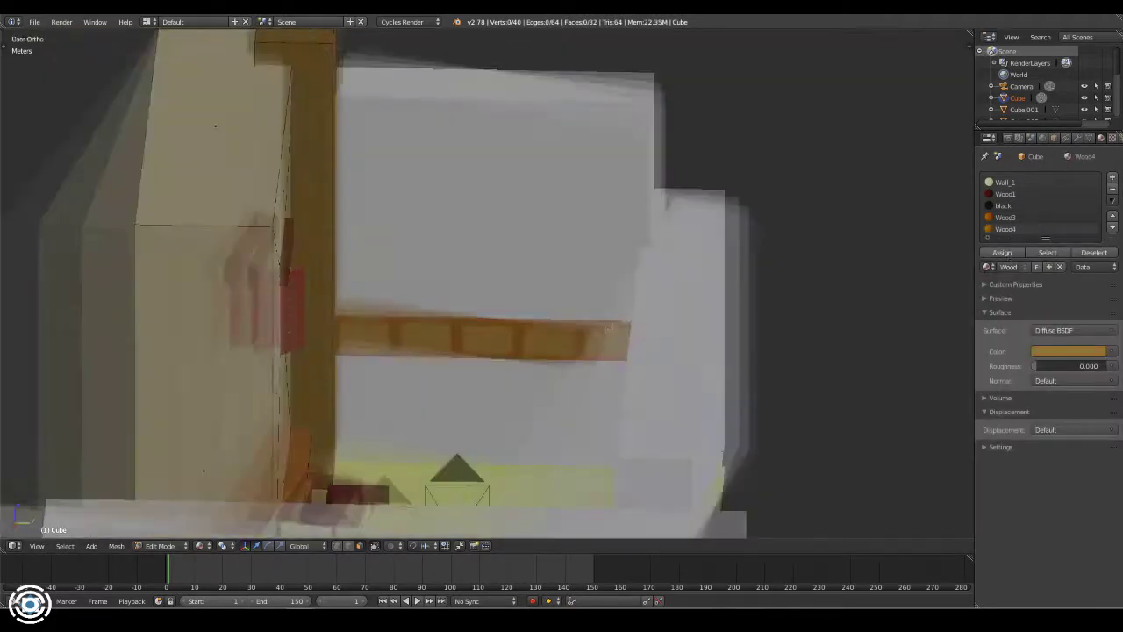
key(Tab)
shift+right_click(504, 333)
key(m)
click(616, 357)
key(3)
key(KP_1)
right_click(539, 285)
middle_drag(539, 284, 488, 376)
key(shift+a)
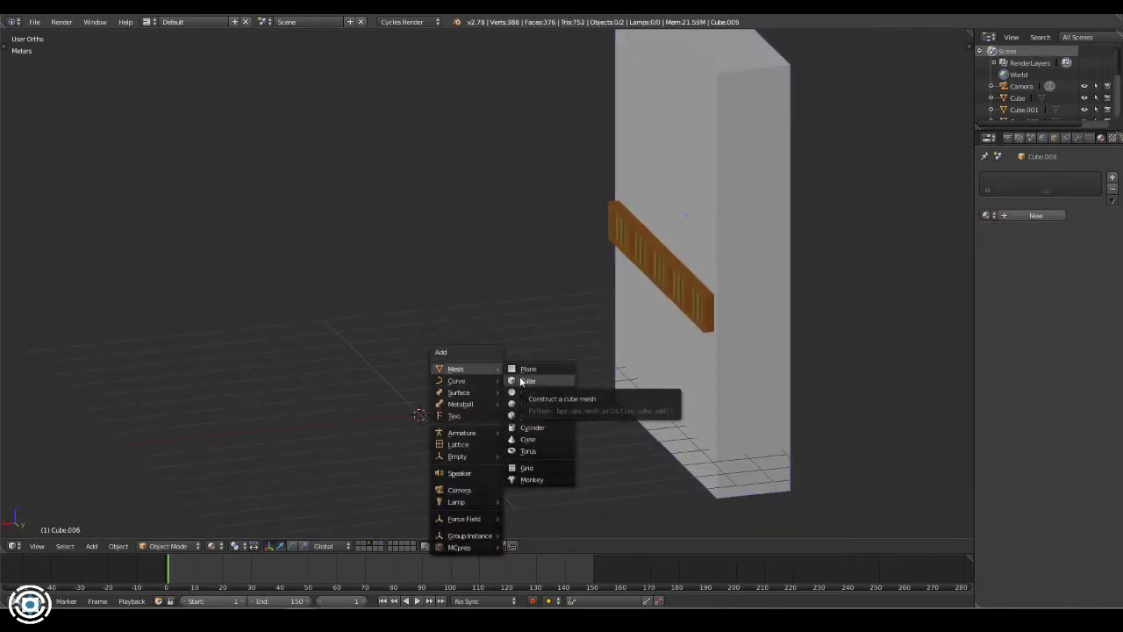
- Move the red shutter from layer 1 onto the shelf wall's layer
key(Escape)
middle_drag(509, 314, 447, 295)
key(1)
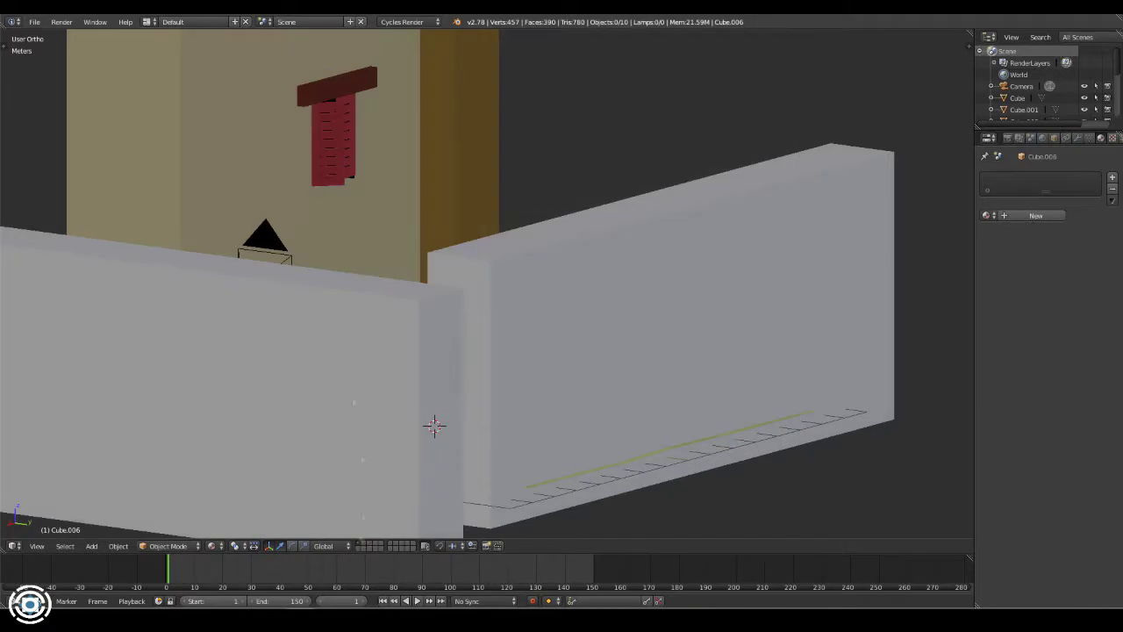
right_click(331, 141)
key(m)
click(487, 187)
- Show the wall's layer in camera view and cut a horizontal edge loop across Cube.006
key(2)
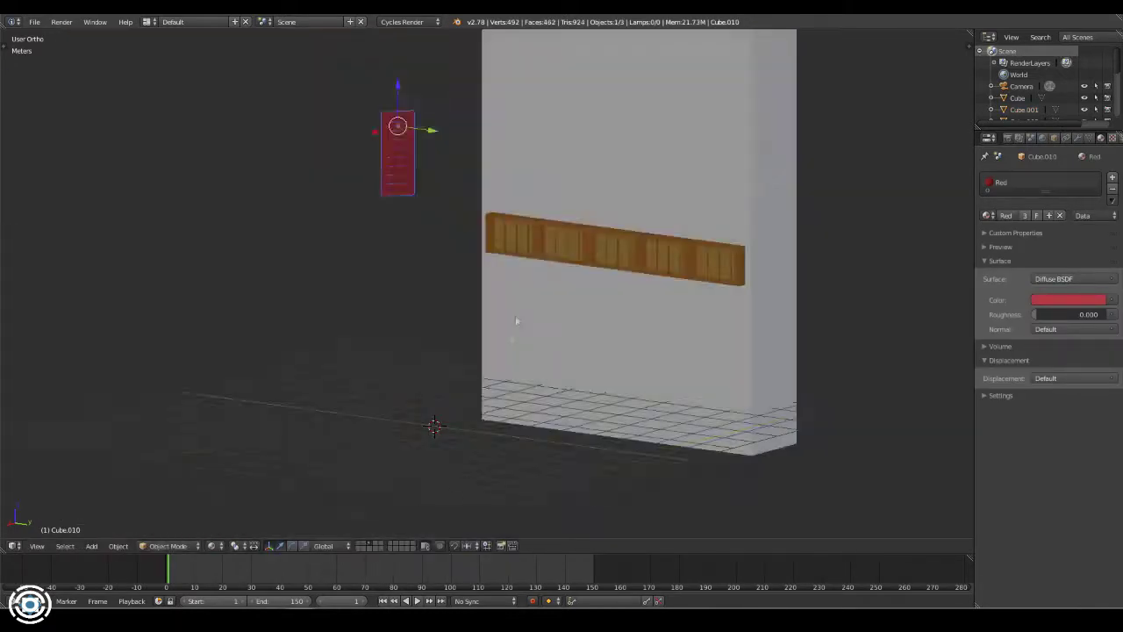
key(KP_7)
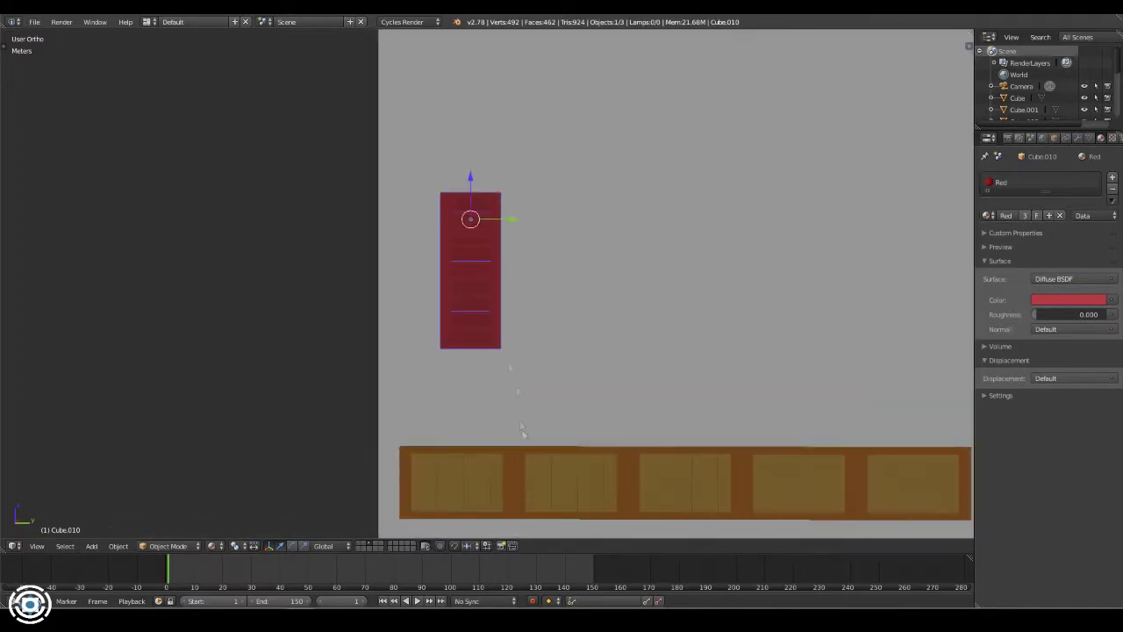
key(KP_0)
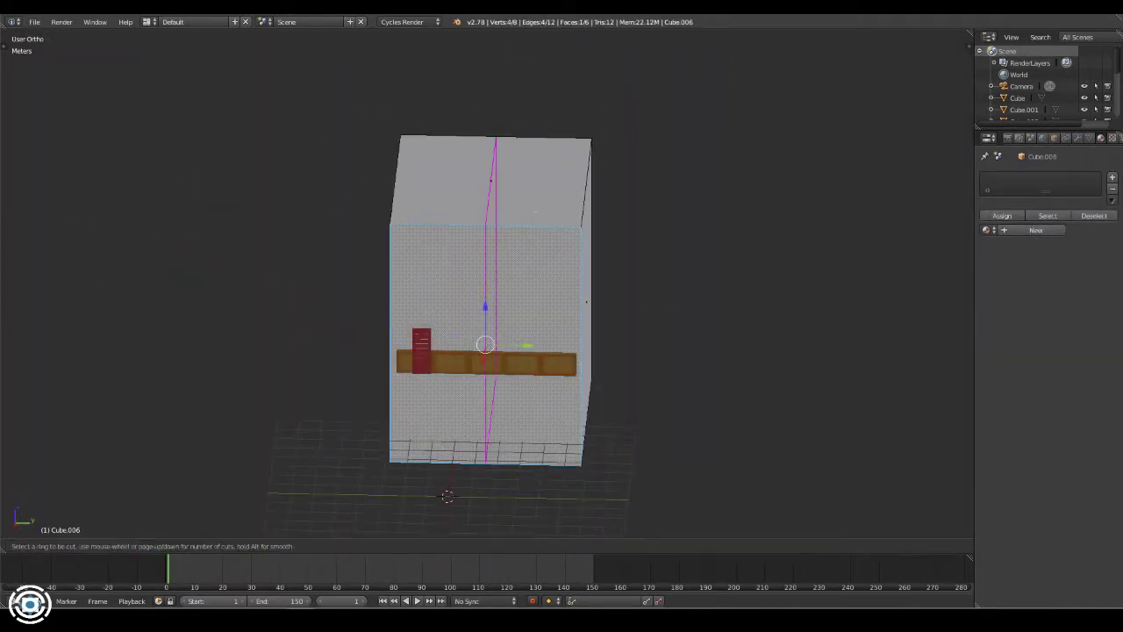
click(587, 294)
click(564, 336)
scroll(566, 342, up, 3)
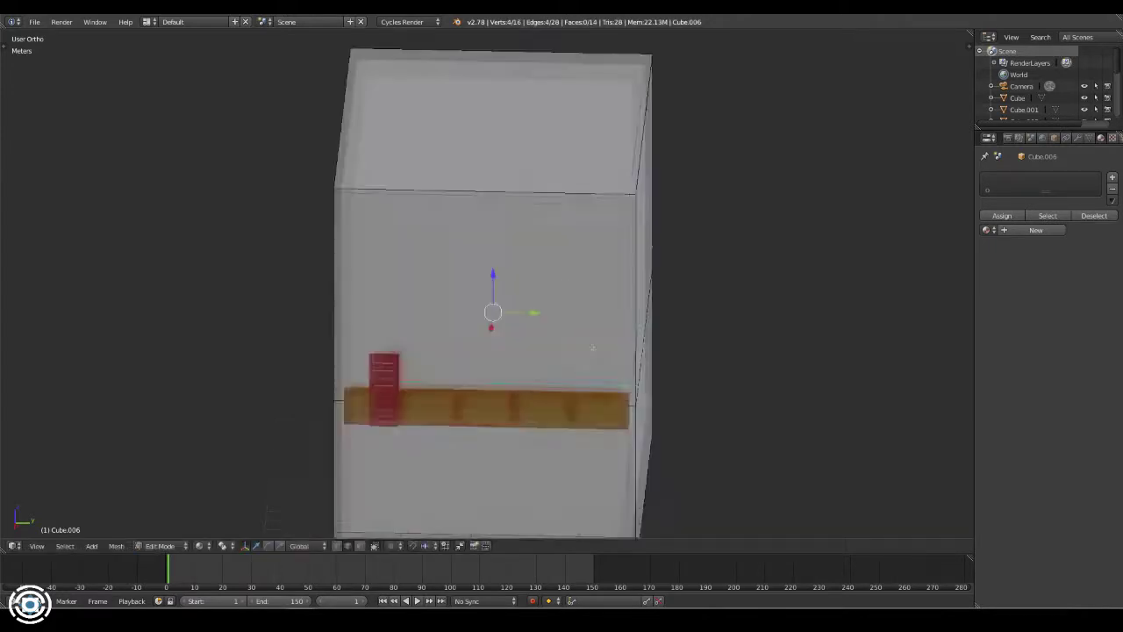
scroll(561, 369, up, 2)
- Add a loop cut near the top of the wall Cube.006
shift+middle_drag(537, 277, 560, 331)
key(ctrl+r)
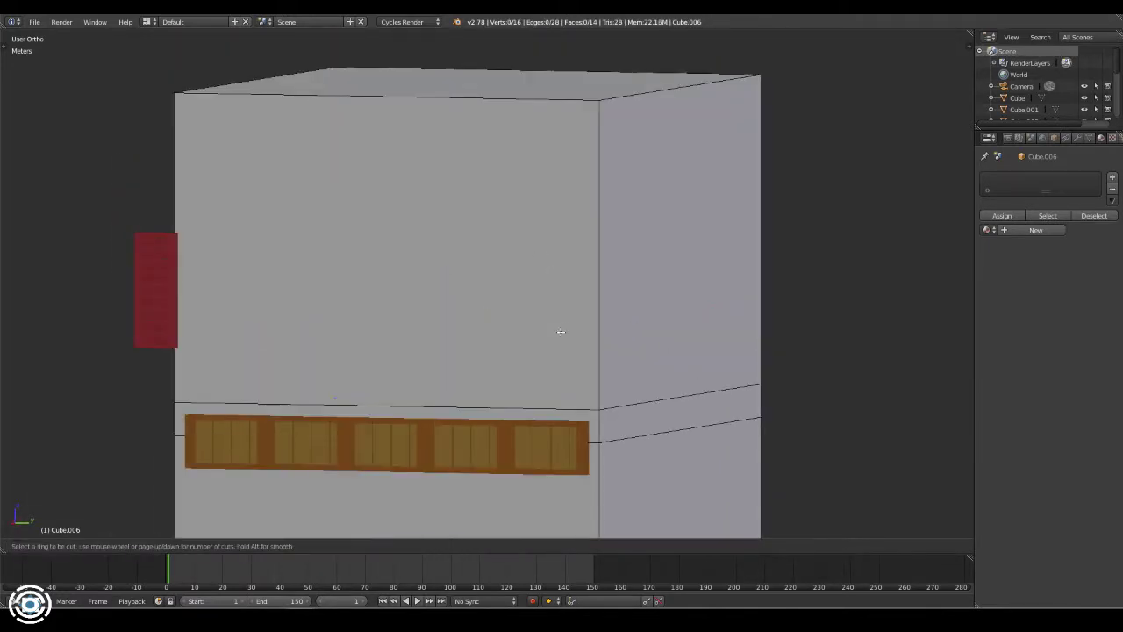
click(611, 119)
middle_drag(612, 118, 550, 239)
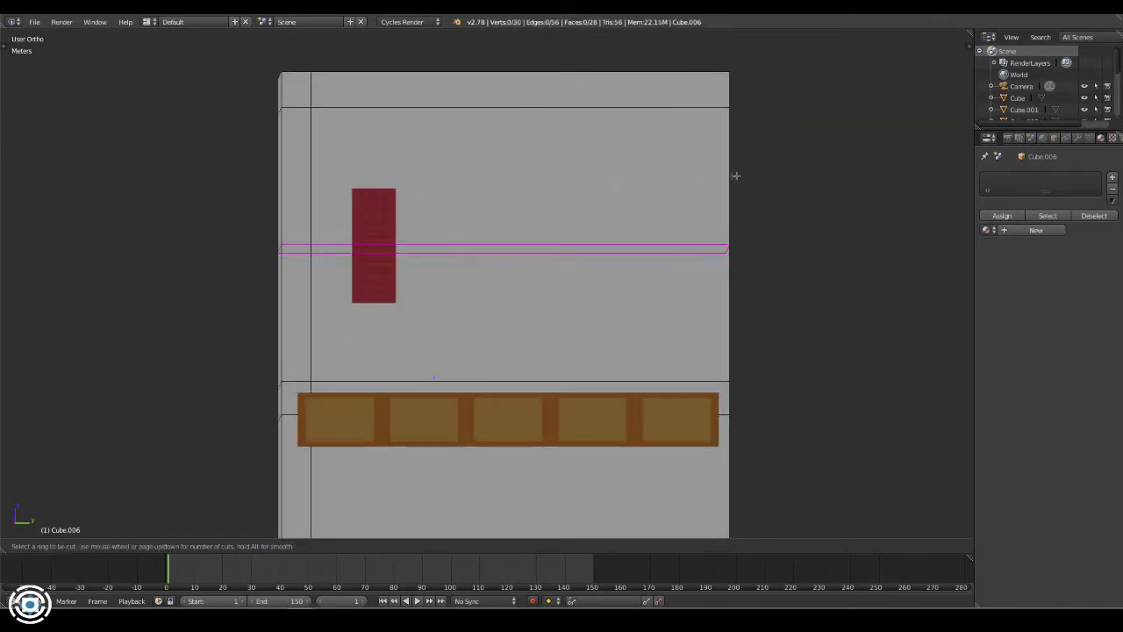
click(511, 106)
- Add another loop cut across the wall, then cancel and undo its slide
middle_drag(511, 106, 387, 508)
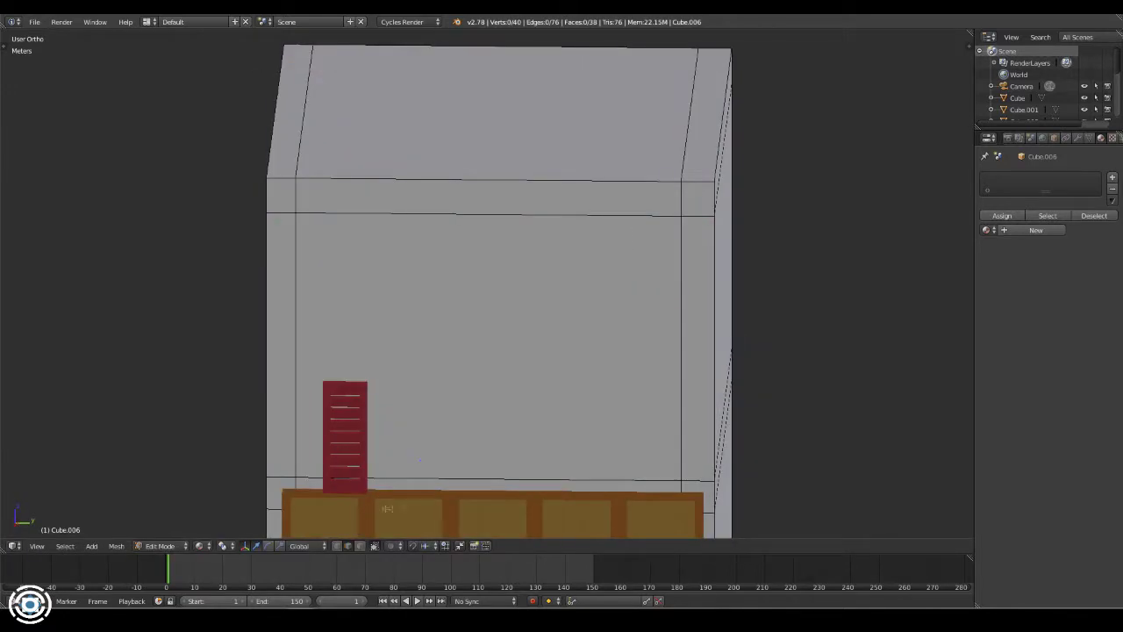
middle_drag(824, 339, 175, 356)
key(ctrl+r)
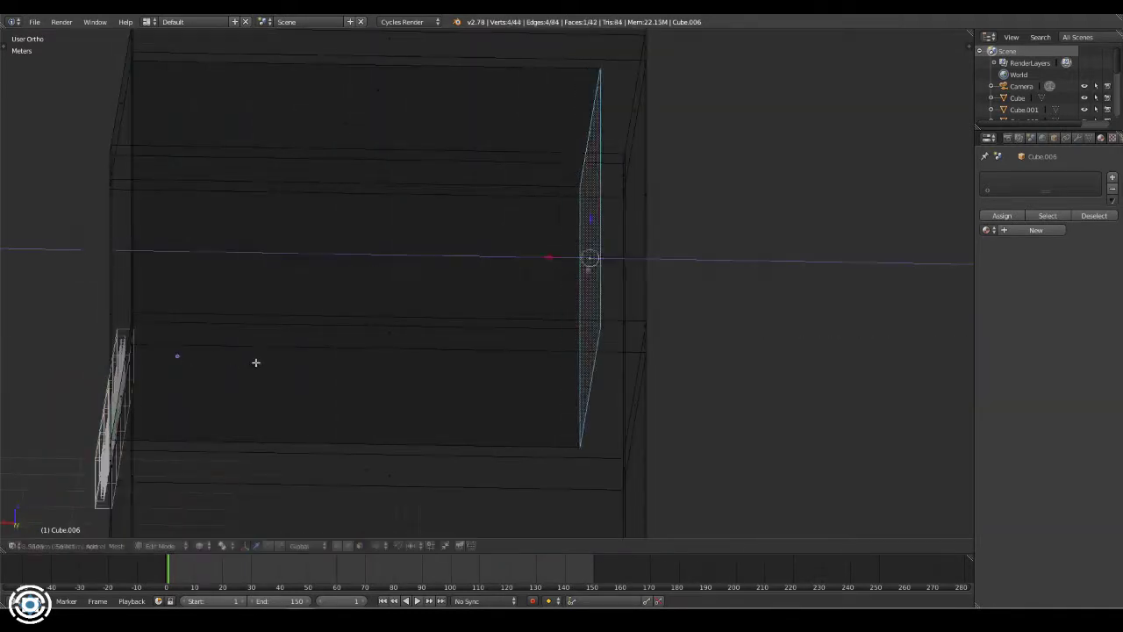
click(253, 363)
middle_drag(254, 363, 344, 327)
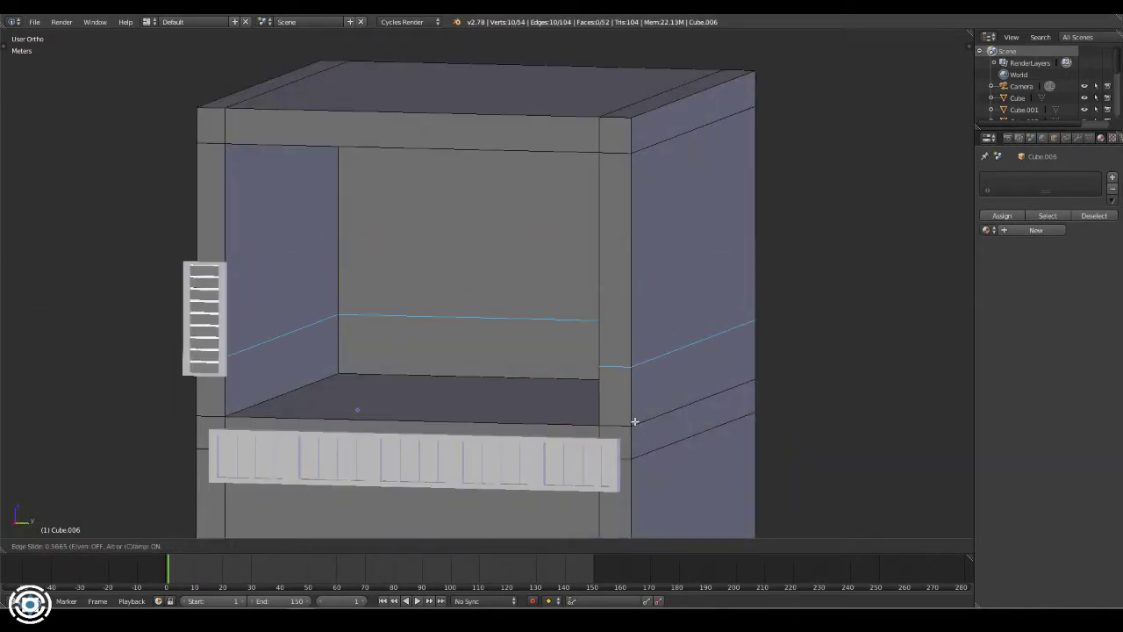
key(Escape)
key(ctrl+z)
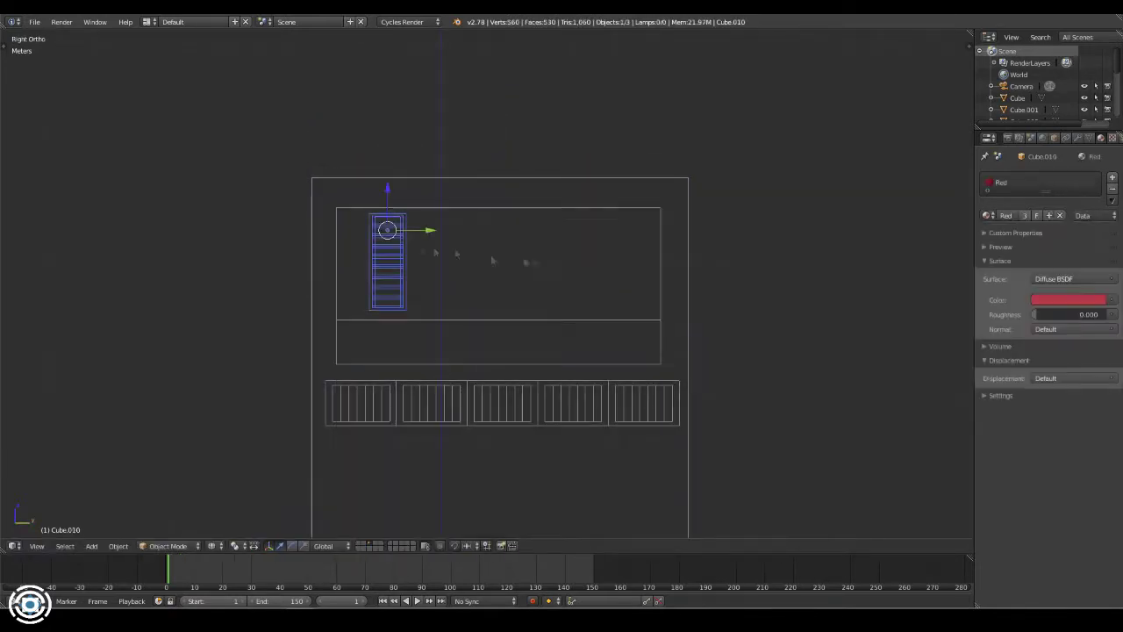
- Fit the red shutter into the opening and place a duplicate beside it
click(552, 256)
key(shift+d)
click(588, 258)
middle_drag(587, 258, 481, 293)
key(z)
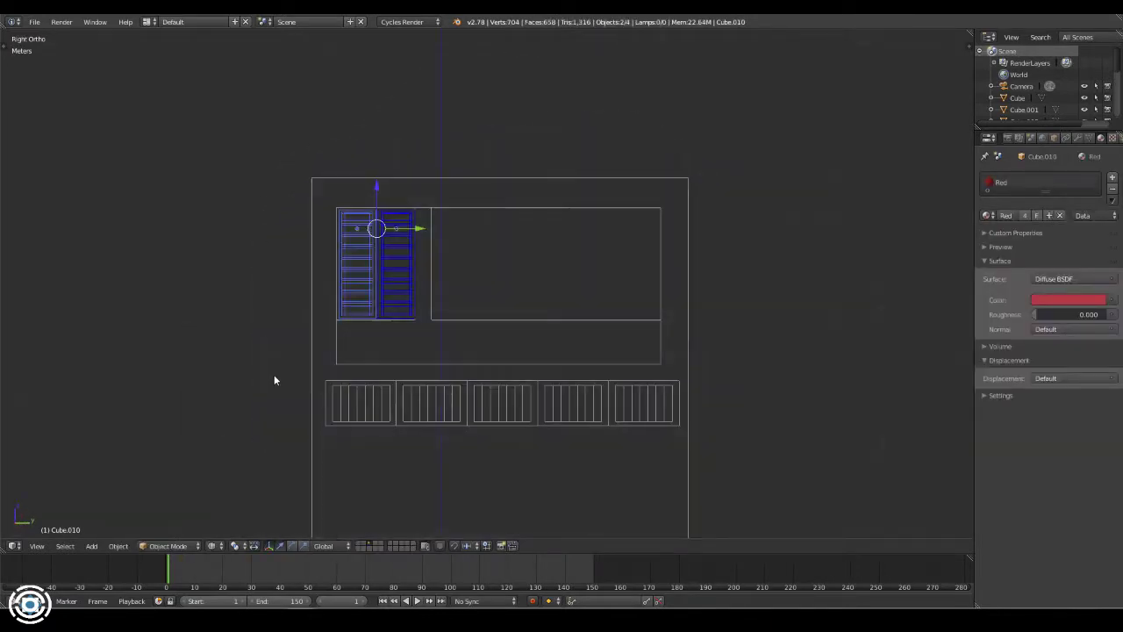
- Duplicate shutters along Y into the remaining window openings
key(shift+d)
key(y)
click(369, 391)
key(shift+d)
key(y)
click(504, 391)
right_click(614, 281)
key(shift+d)
key(y)
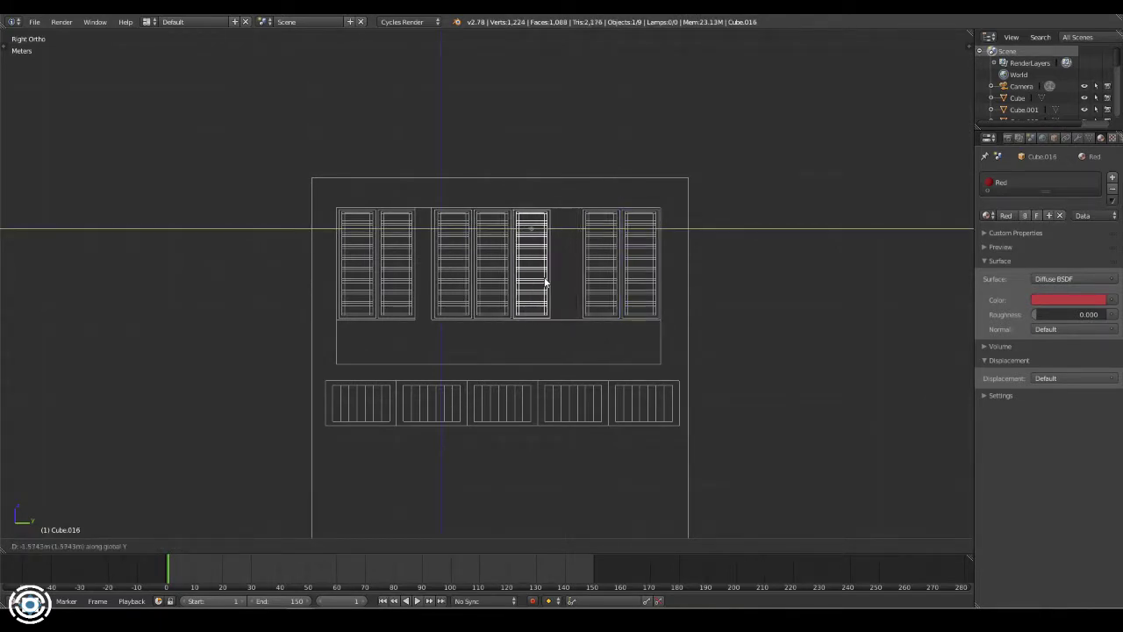
click(544, 281)
- Loop cut the wall and delete faces to open a window hole
key(a)
key(a)
right_click(651, 205)
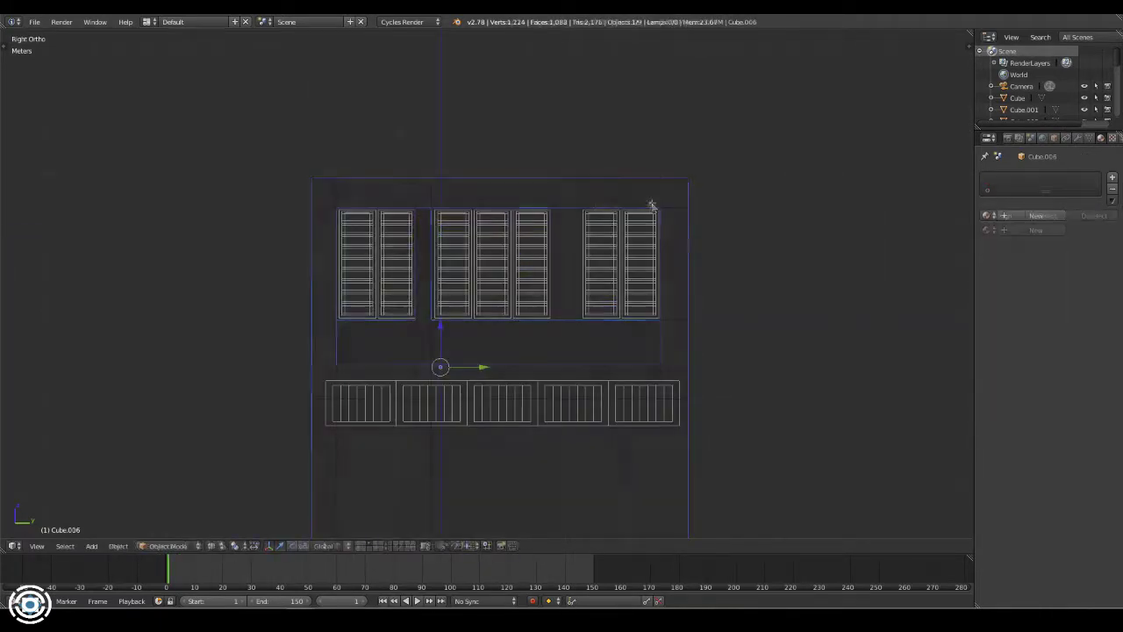
key(Tab)
key(ctrl+r)
click(558, 207)
middle_drag(558, 207, 531, 321)
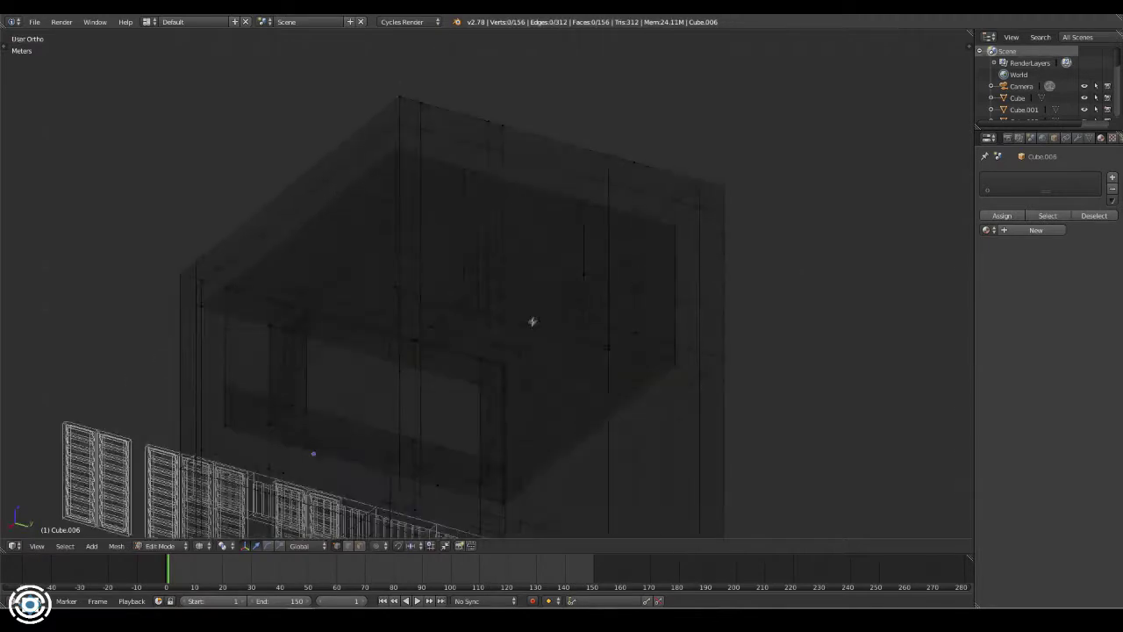
key(x)
click(421, 457)
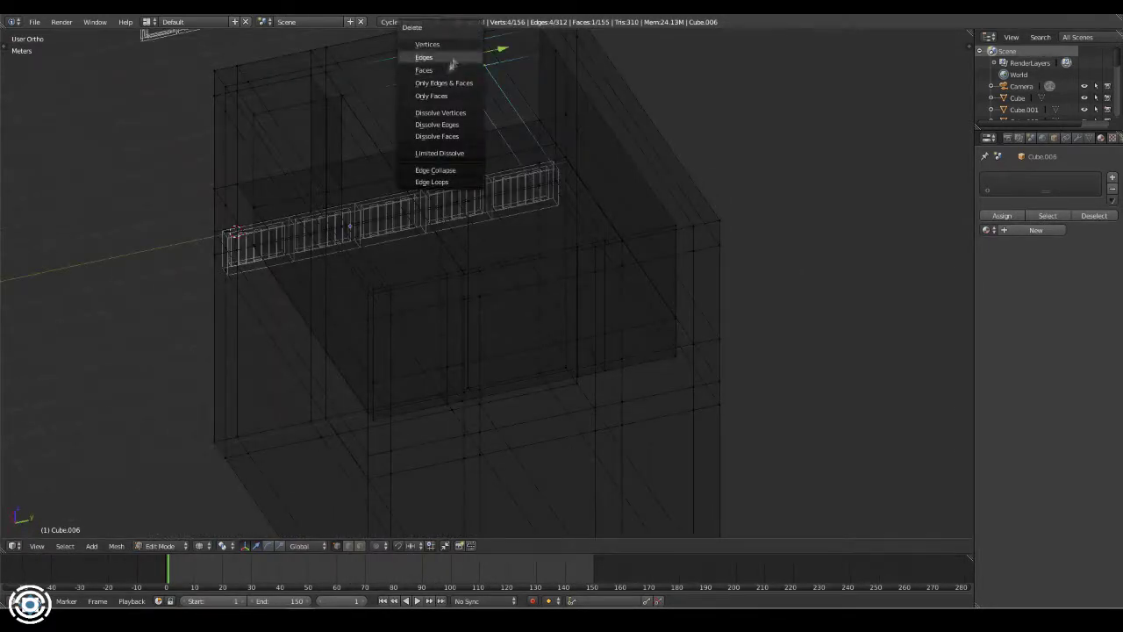
- Select the faces of the other window openings, then reselect the first shutter in top wireframe view
middle_drag(428, 440, 412, 412)
right_click(422, 395)
shift+right_click(402, 298)
key(z)
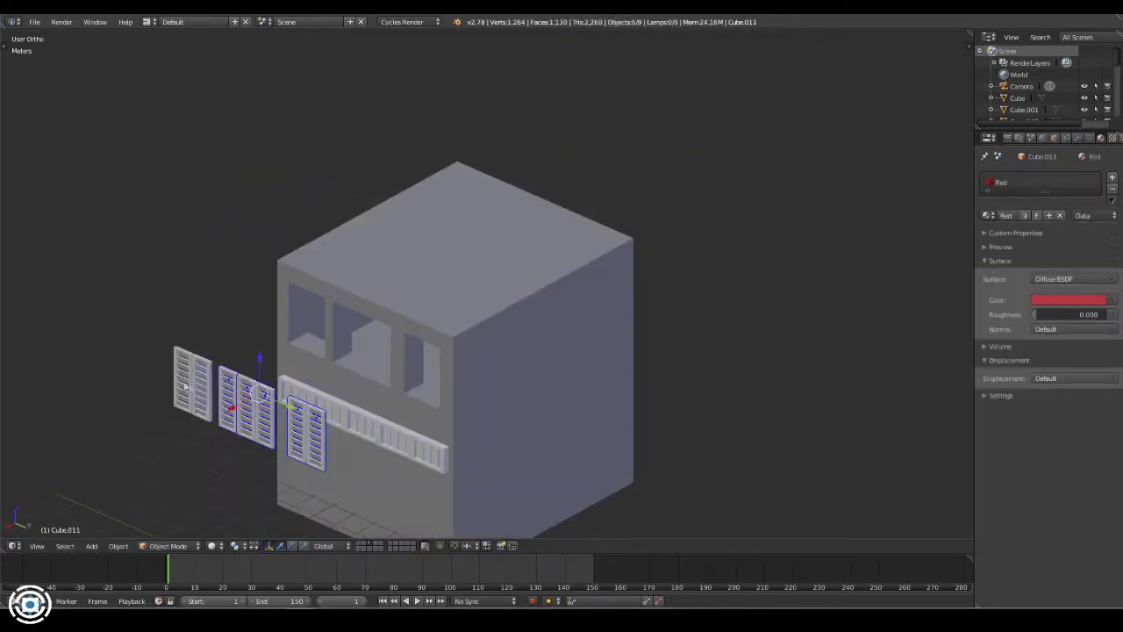
right_click(185, 386)
key(KP_7)
key(z)
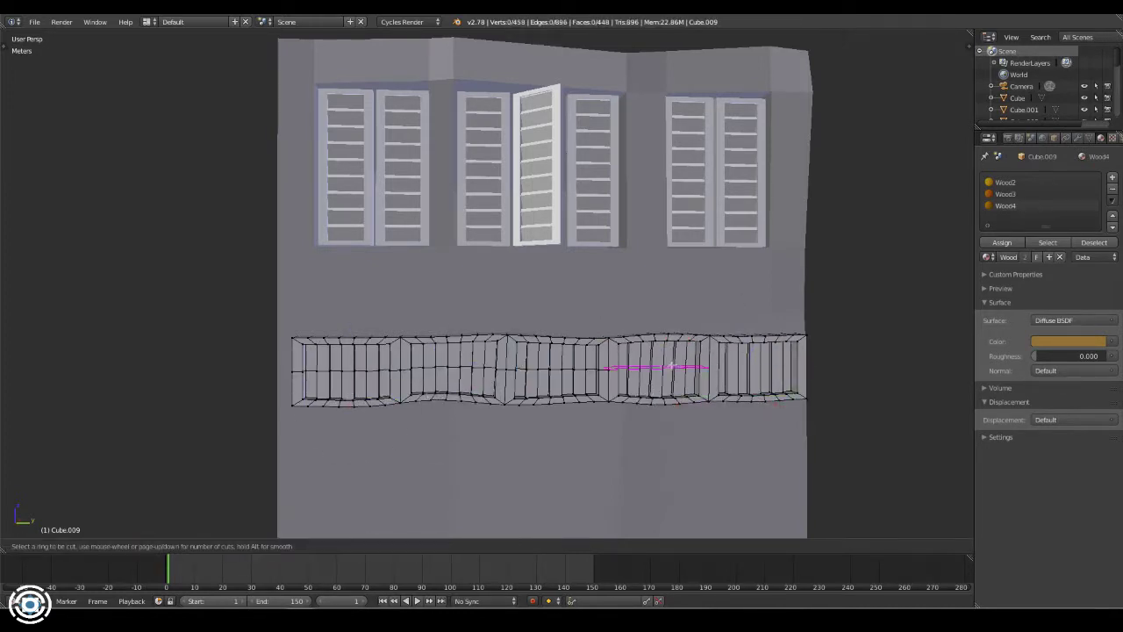
- Confirm the wood panel's wave bend and set the World sky strength to 0.800
click(753, 366)
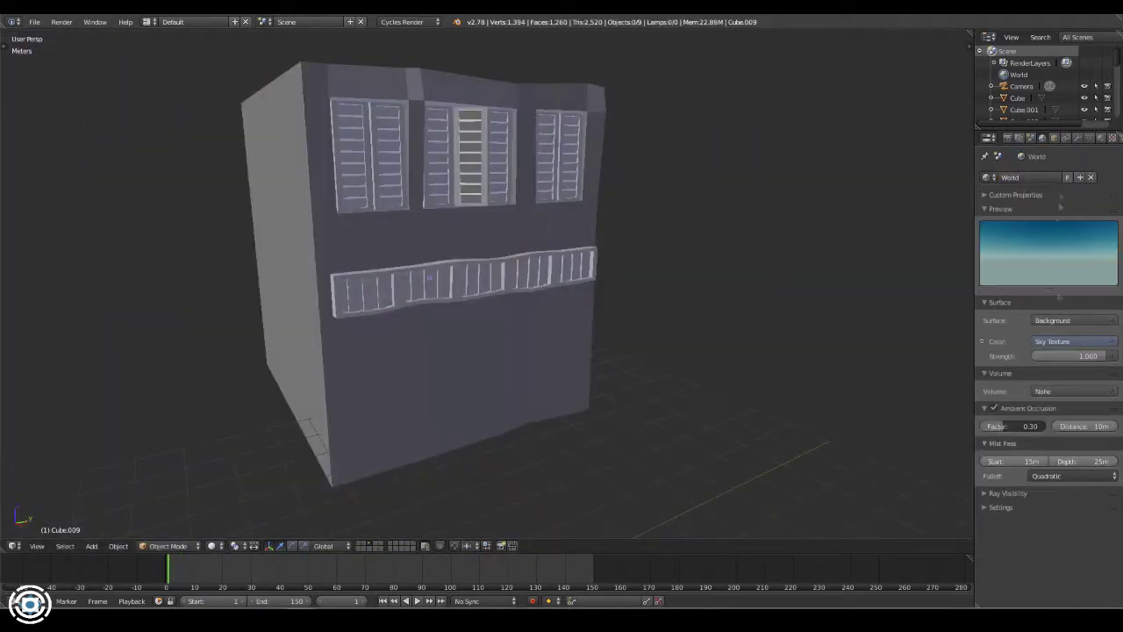
click(1042, 141)
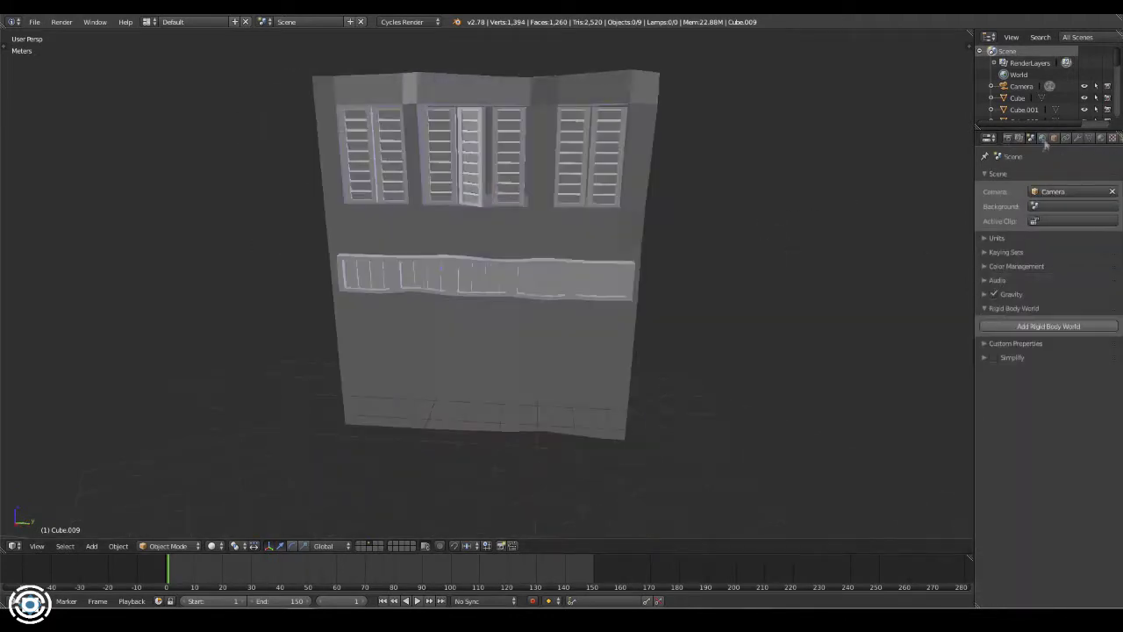
click(1043, 139)
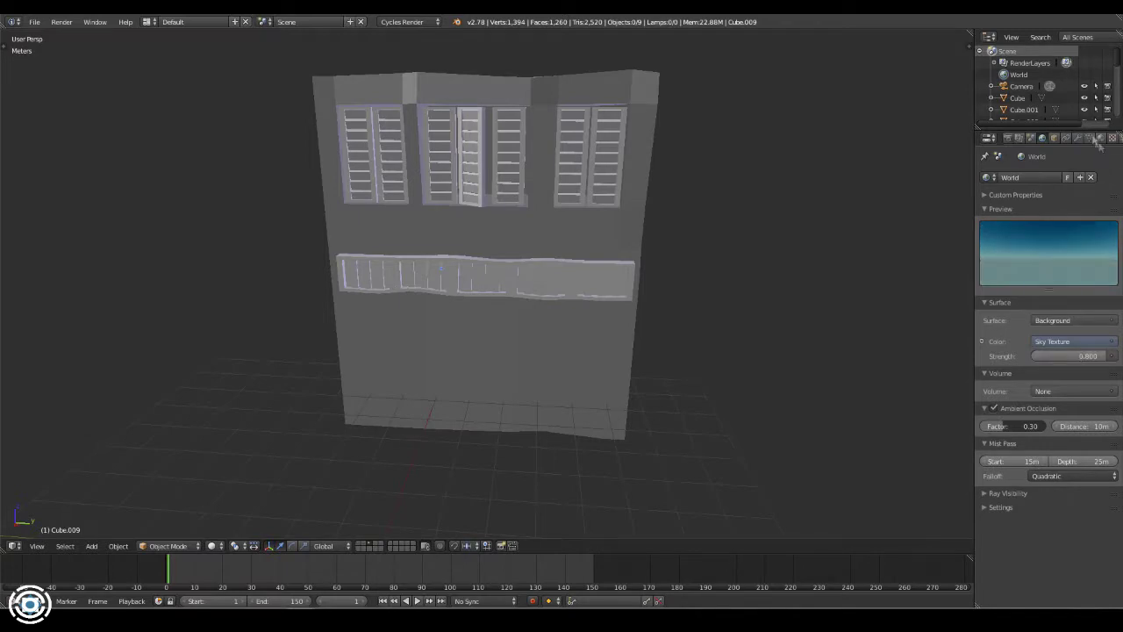
- Assign the cream Wall_1 material to the wall
right_click(527, 346)
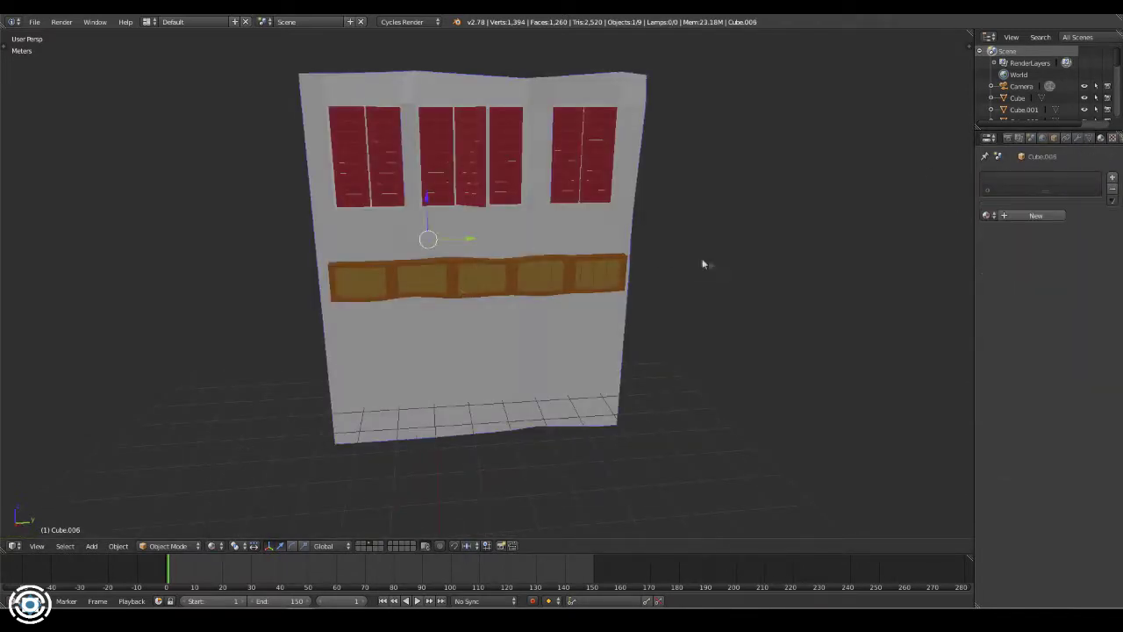
click(986, 215)
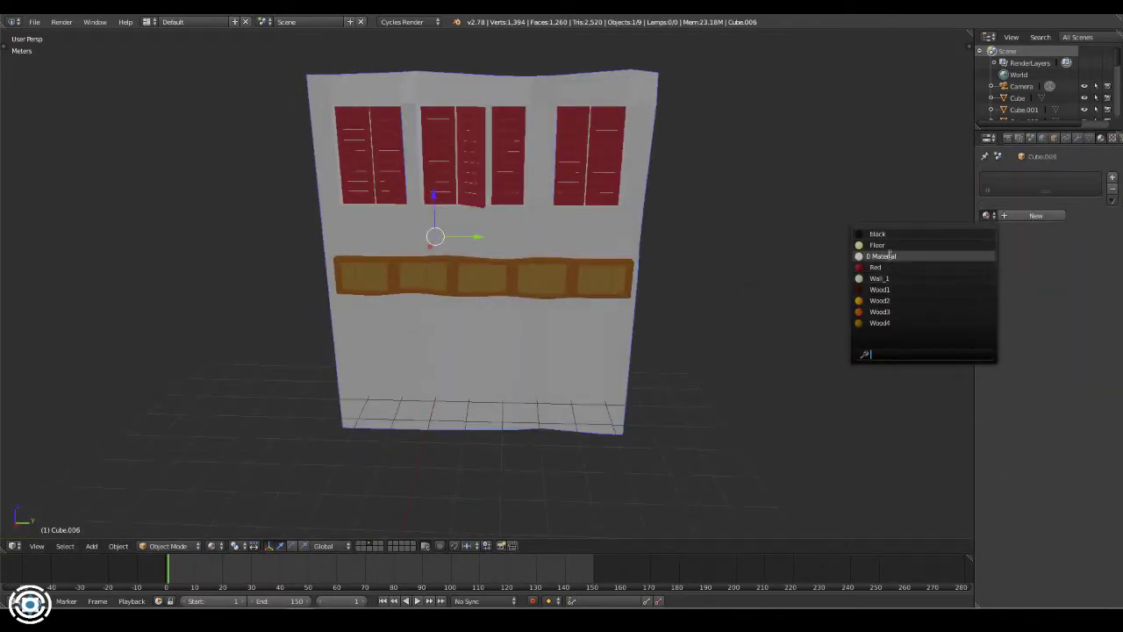
click(878, 279)
- Subdivide the wall mesh into a denser grid and preview it rendered
key(Tab)
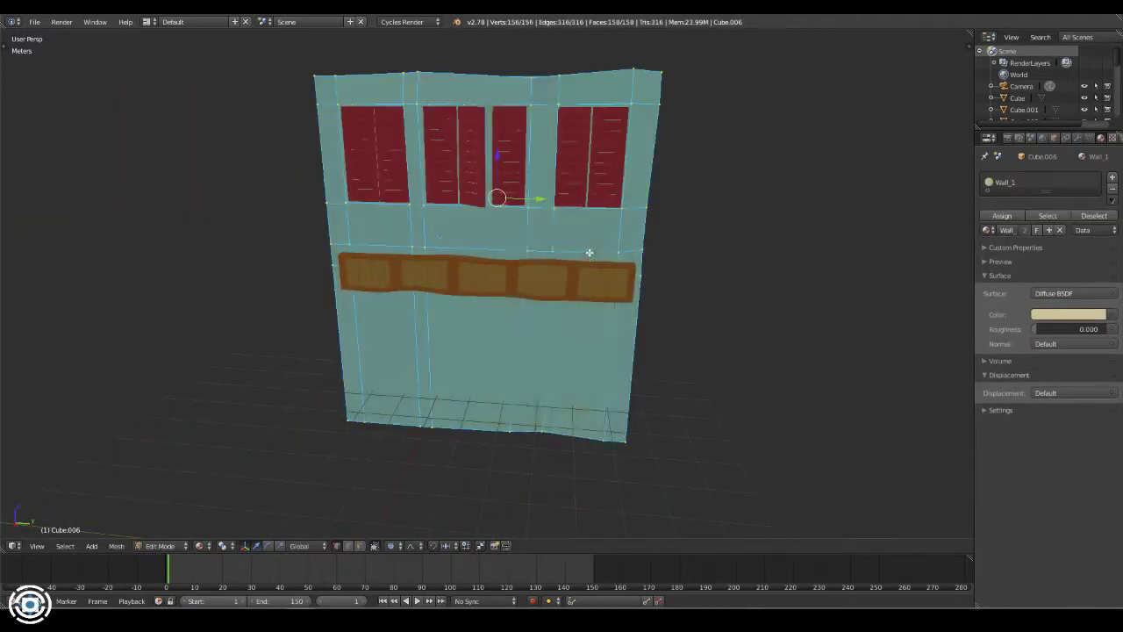
key(w)
click(589, 260)
key(t)
scroll(53, 465, down, 3)
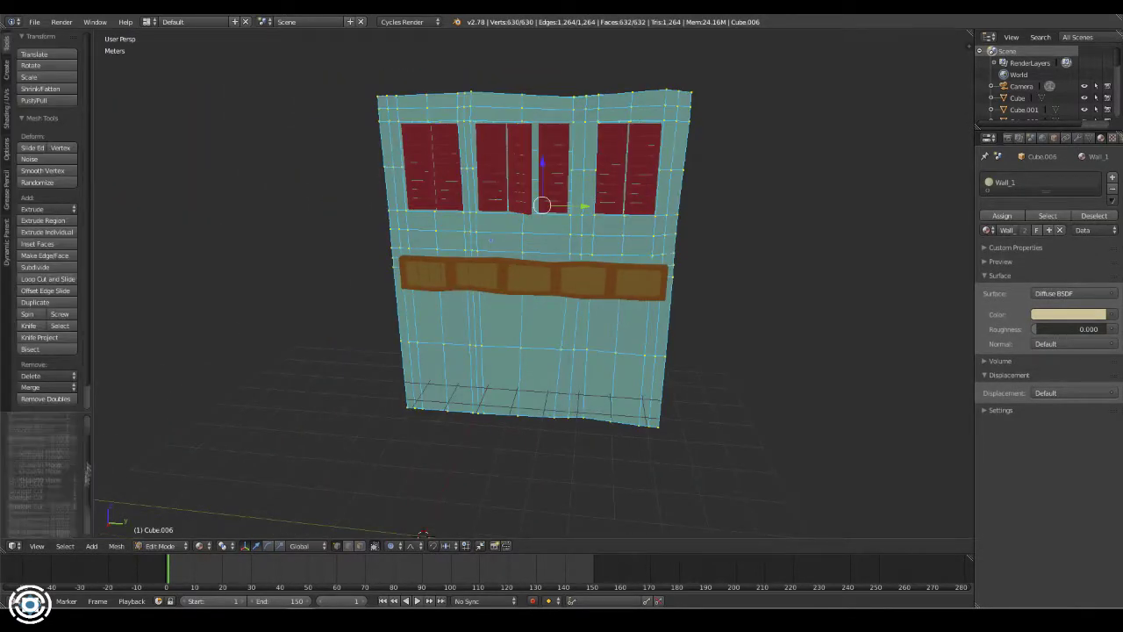
key(t)
key(a)
key(shift+z)
mouse_move(77, 481)
middle_down()
mouse_move(352, 290)
mouse_move(454, 293)
middle_up()
key(Tab)
- Add a new cube, Cube.017, and centre the view on it
key(shift+a)
click(599, 342)
key(KP_Decimal)
- Stretch the new cube along X and flatten it along Z into a long plank
scroll(518, 467, down, 4)
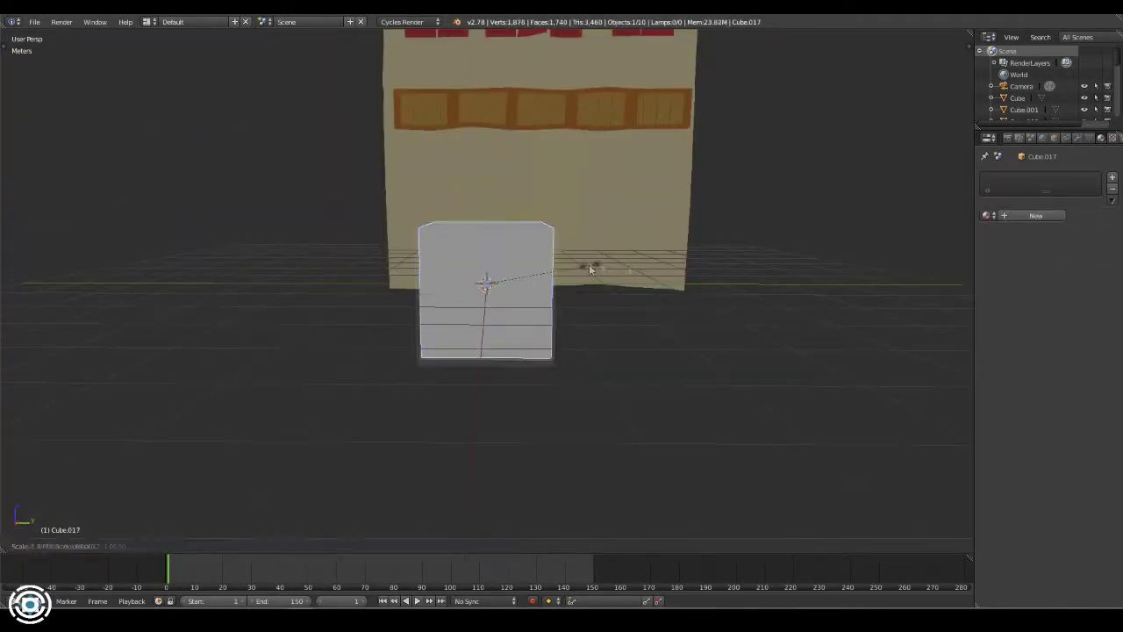
key(s)
key(x)
click(802, 394)
key(s)
key(z)
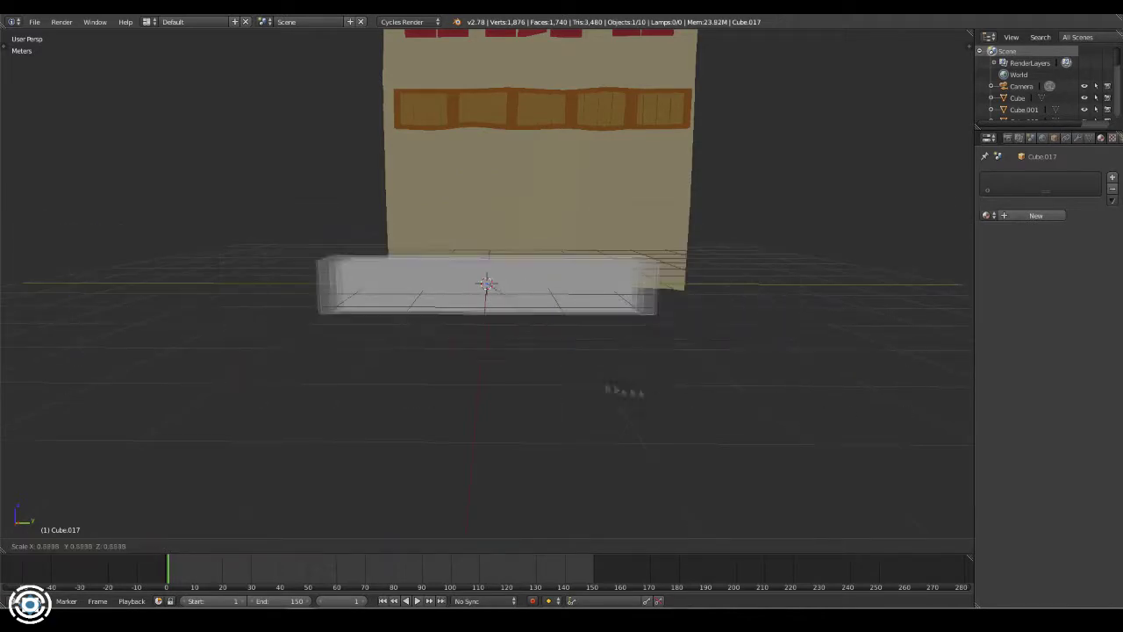
click(902, 348)
mouse_move(794, 387)
middle_down()
mouse_move(644, 401)
mouse_move(679, 366)
mouse_move(571, 346)
mouse_move(452, 362)
mouse_move(575, 339)
mouse_move(502, 323)
middle_up()
- In Edit Mode, move the plank's top faces straight up along Z
key(Tab)
key(g)
key(z)
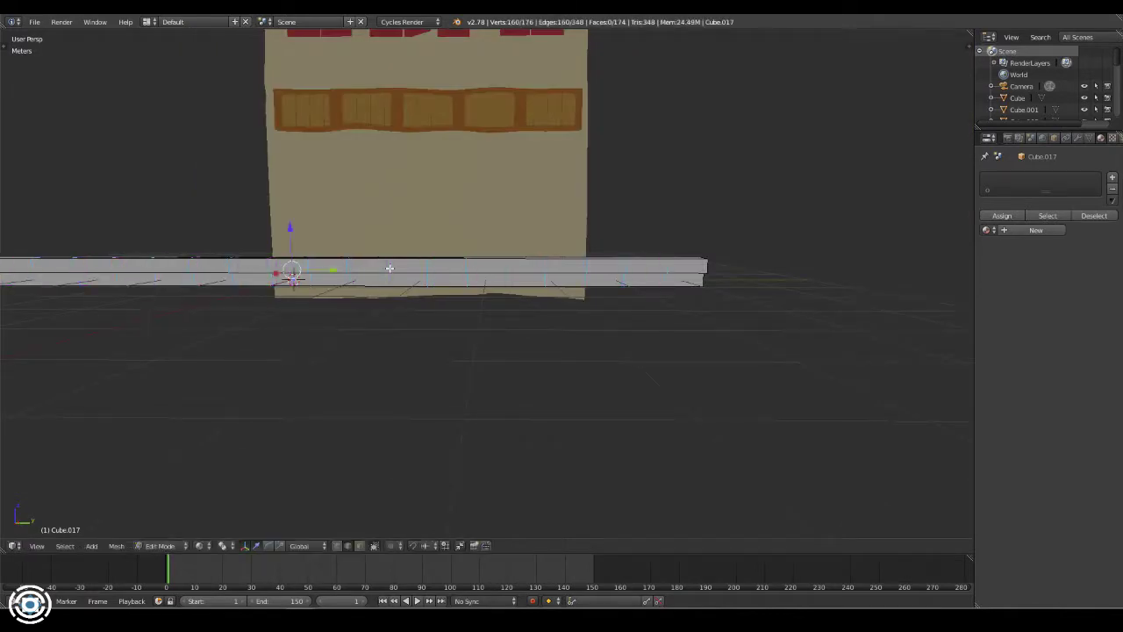
key(space)
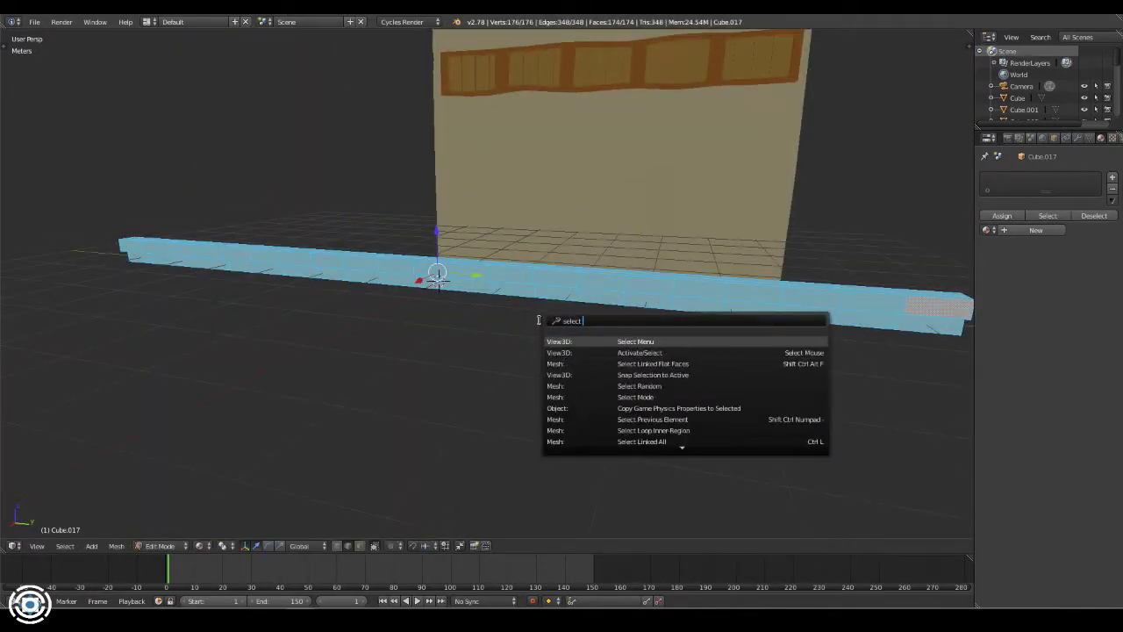
key(Escape)
- Randomly select a portion of the plank's faces with Select Random
key(a)
key(space)
text(random)
key(Return)
key(t)
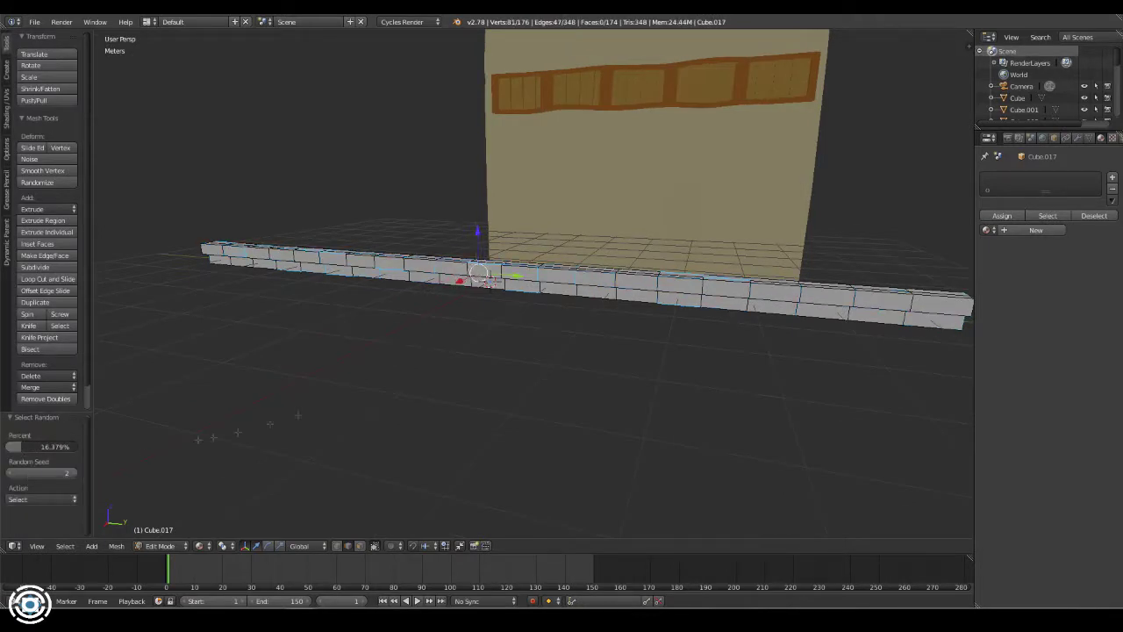
key(space)
key(Down)
key(Down)
key(Down)
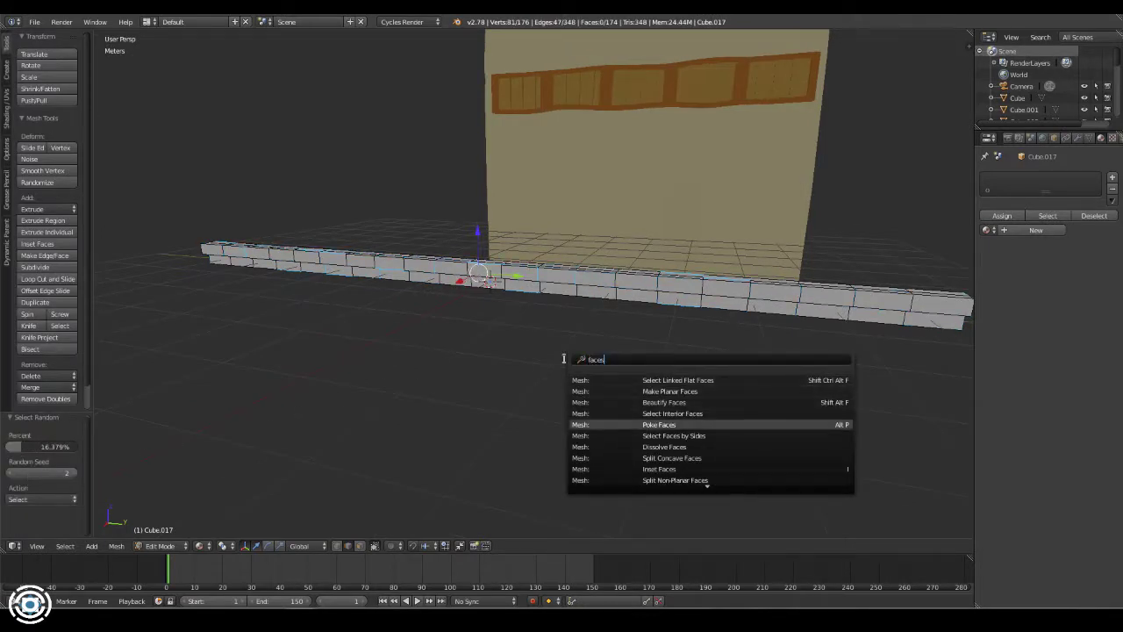
key(Escape)
key(a)
key(a)
key(a)
middle_drag(644, 314, 608, 280)
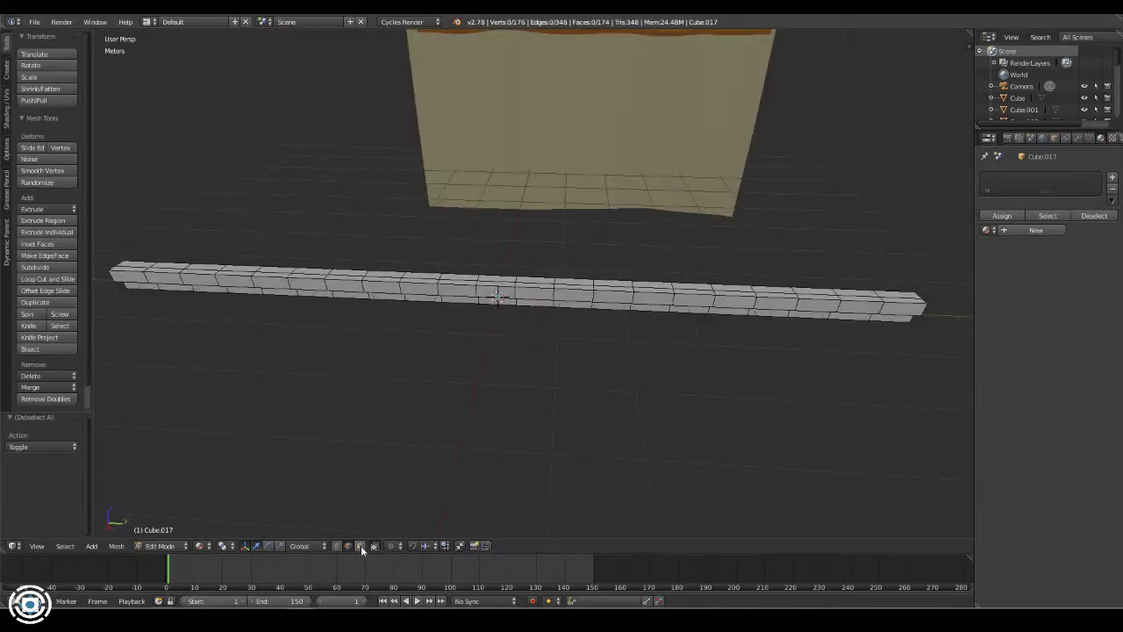
key(space)
key(Return)
middle_drag(437, 331, 421, 302)
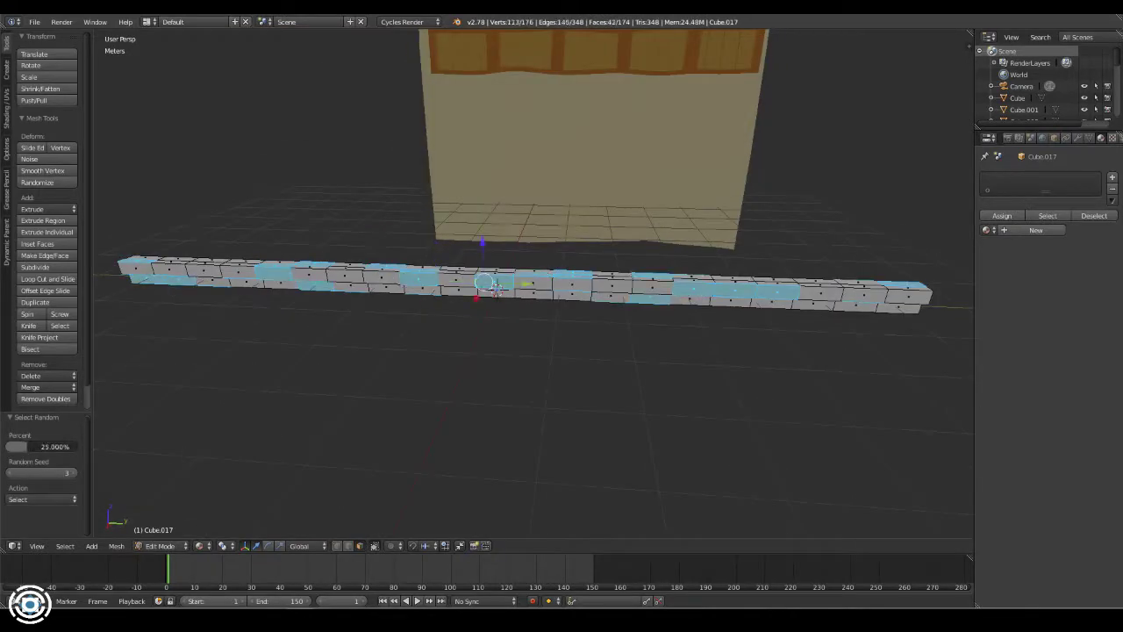
- Add a second material slot with Wood1 and assign it to the random faces
click(986, 229)
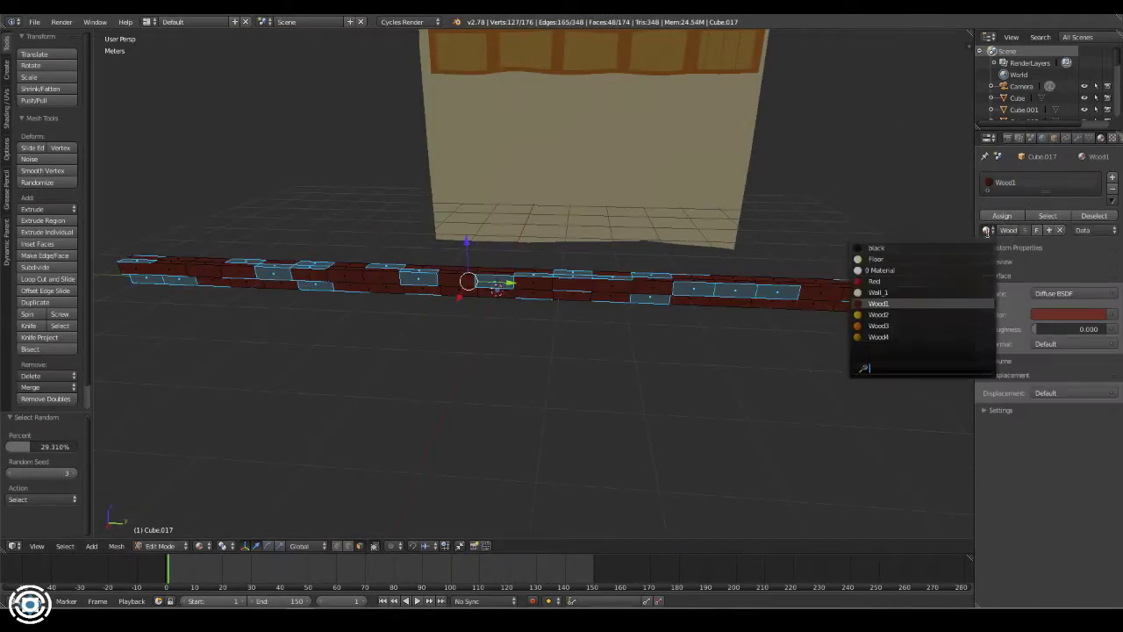
click(877, 323)
click(1112, 178)
click(1001, 242)
key(a)
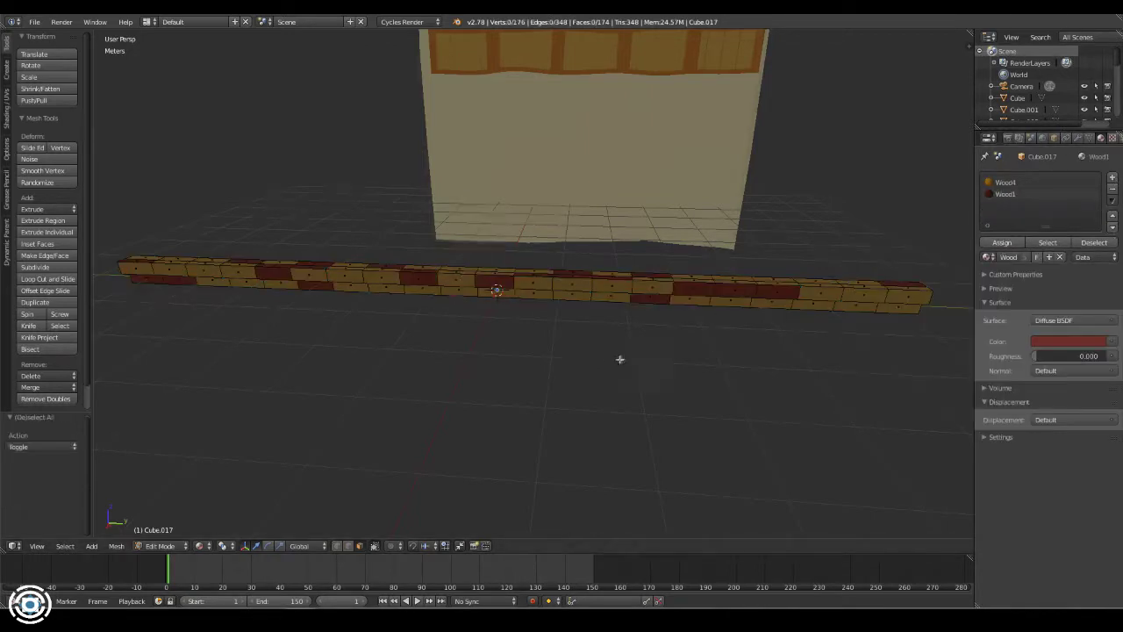
middle_drag(619, 359, 532, 342)
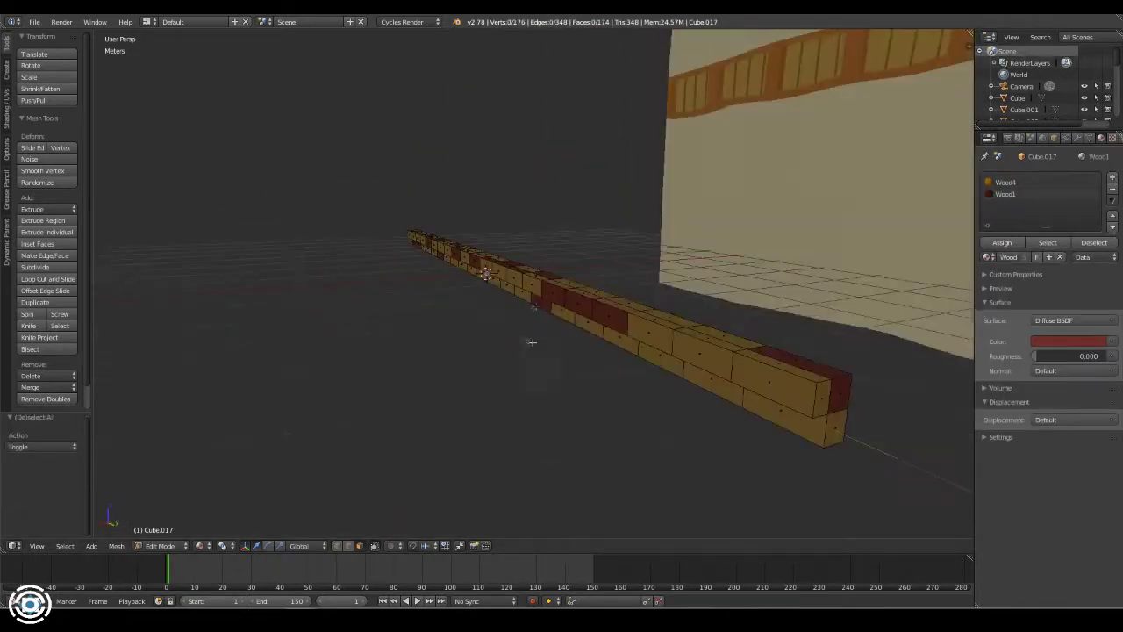
- Bend the plank into a gentle wave with proportional editing
click(744, 301)
middle_drag(744, 300, 583, 289)
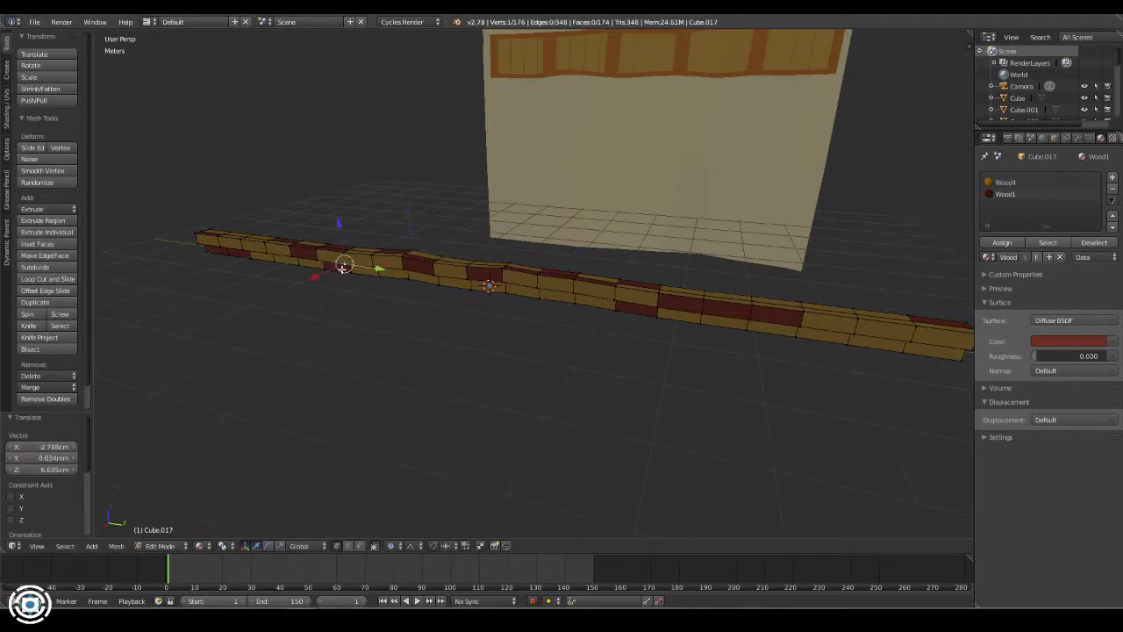
key(g)
click(290, 242)
mouse_move(290, 242)
middle_down()
mouse_move(556, 213)
mouse_move(752, 324)
middle_up()
- Randomly select more blocks and fill a new material slot with Wood3
key(space)
text(random)
key(Return)
middle_drag(826, 343, 702, 350)
key(shift+r)
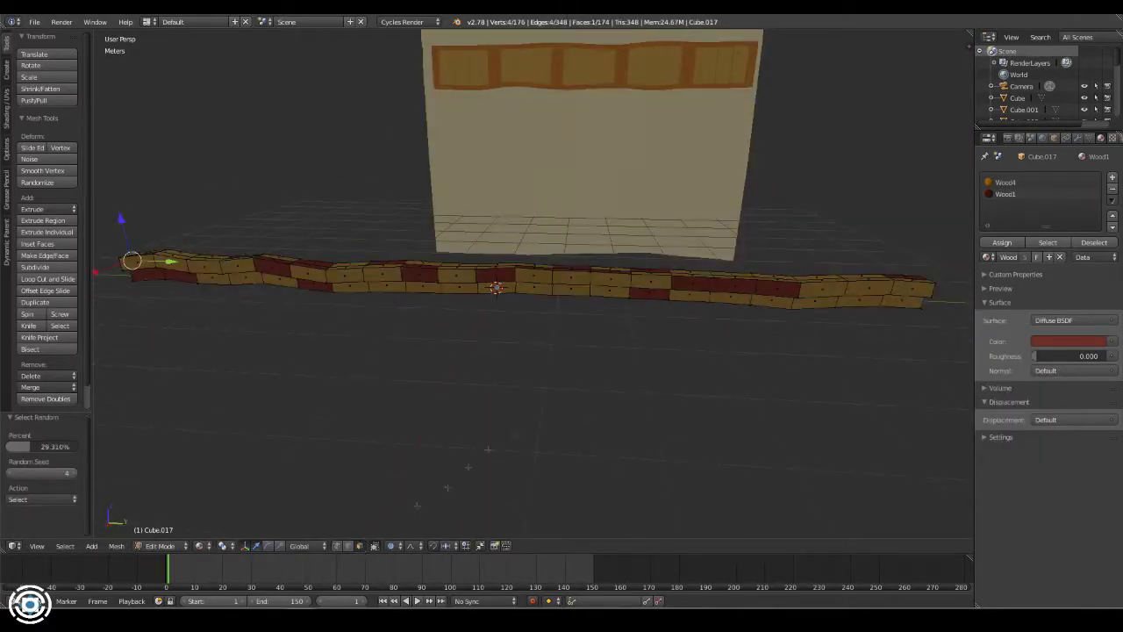
click(1110, 178)
click(988, 256)
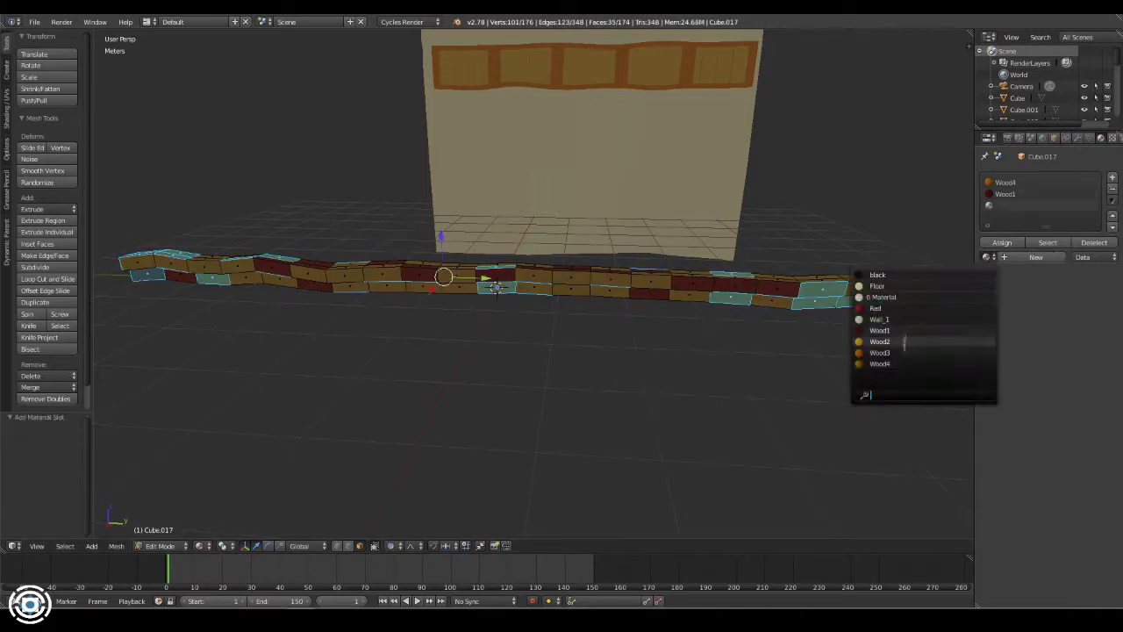
click(879, 352)
- Scale down the wavy beam's geometry in Edit Mode
key(Tab)
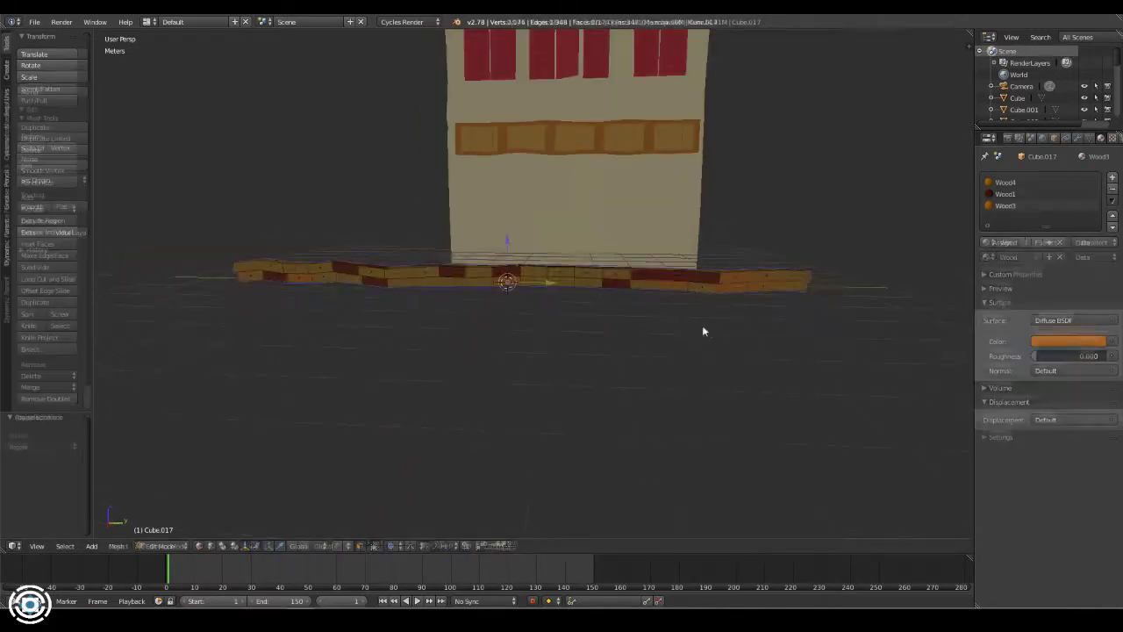
key(a)
middle_drag(704, 321, 576, 271)
scroll(590, 266, down, 2)
key(KP_0)
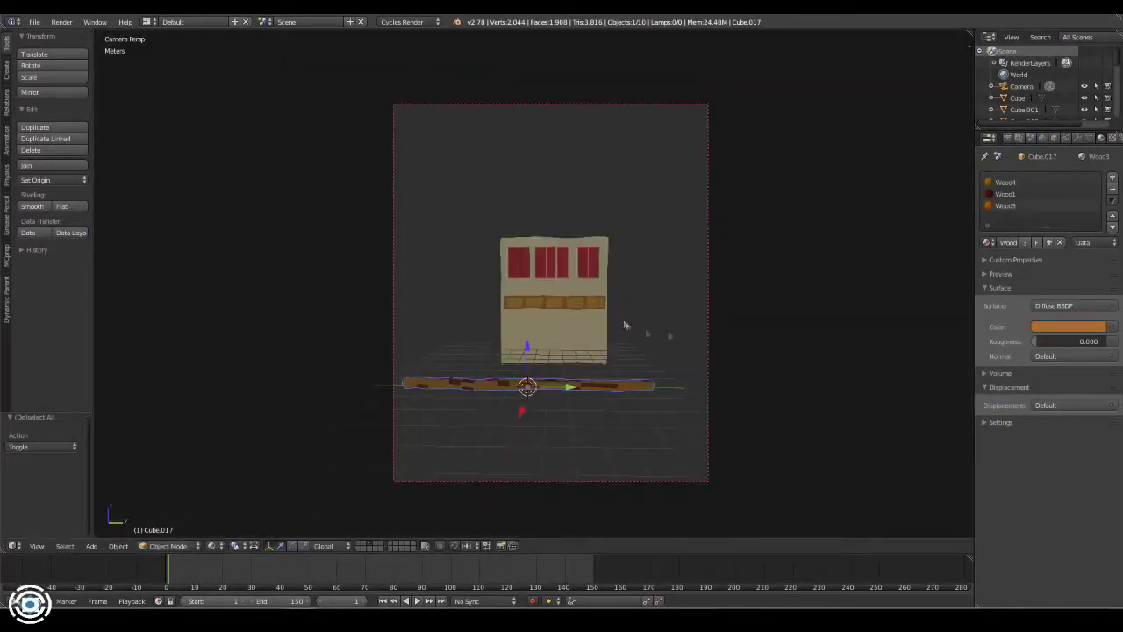
key(Tab)
key(a)
middle_drag(625, 325, 667, 456)
key(s)
click(697, 502)
- Reposition the beam from the top view and shorten it along the Y axis
key(KP_7)
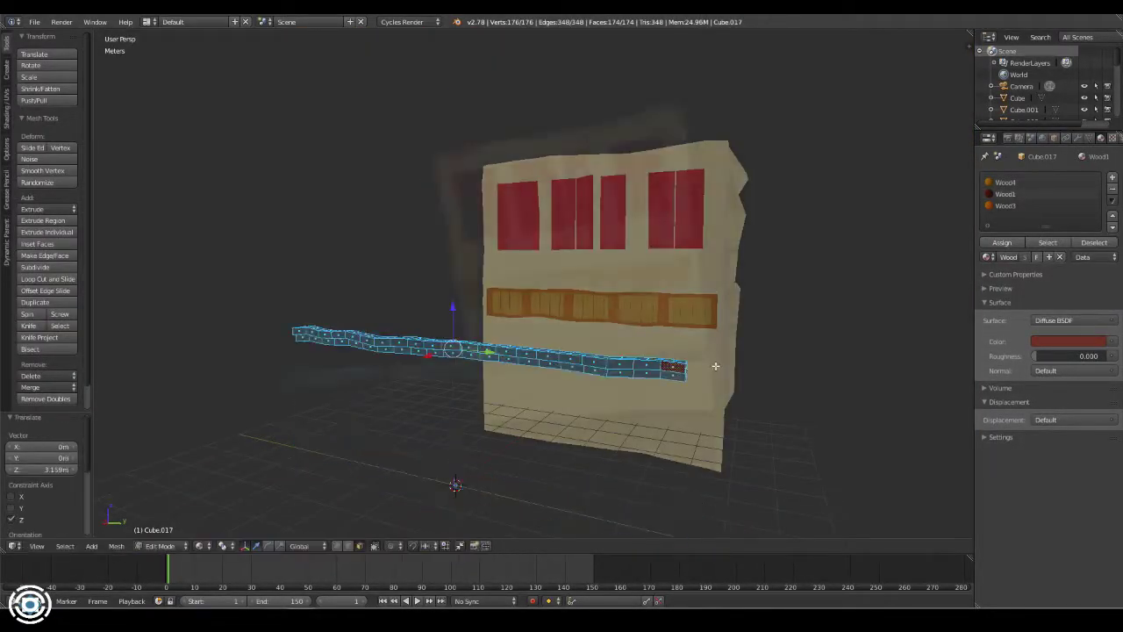
key(Tab)
key(z)
key(g)
click(500, 263)
key(s)
key(y)
click(708, 276)
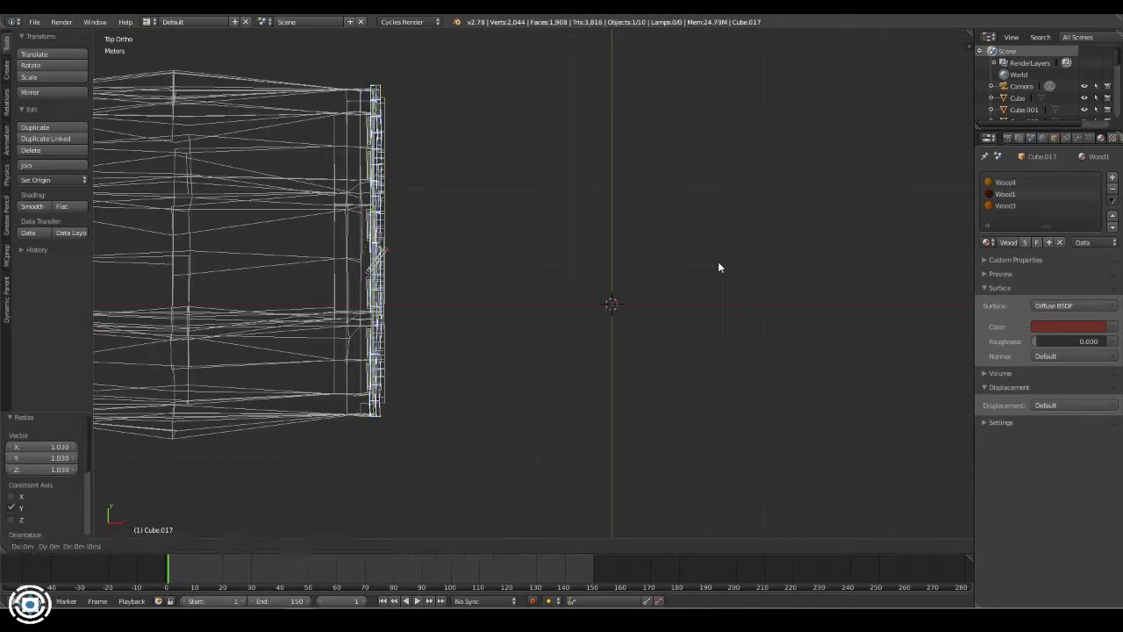
click(718, 265)
key(KP_0)
key(z)
key(KP_3)
key(KP_1)
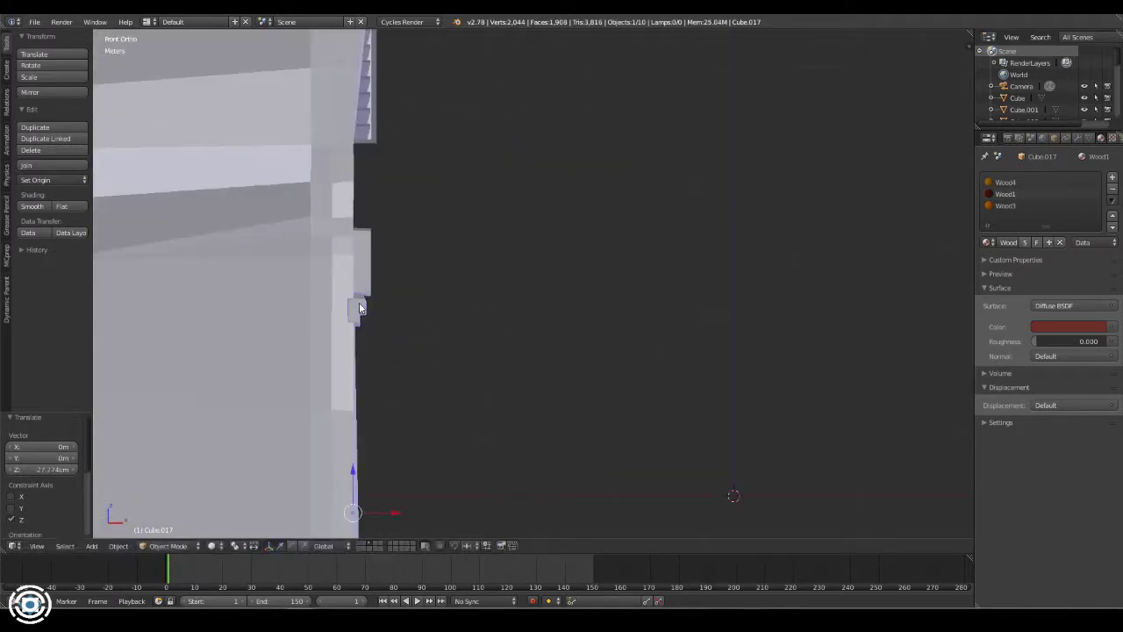
- Duplicate the beam, flip the copy 180° about X, and raise it above the wood panel
key(shift+d)
text(rx180)
key(Return)
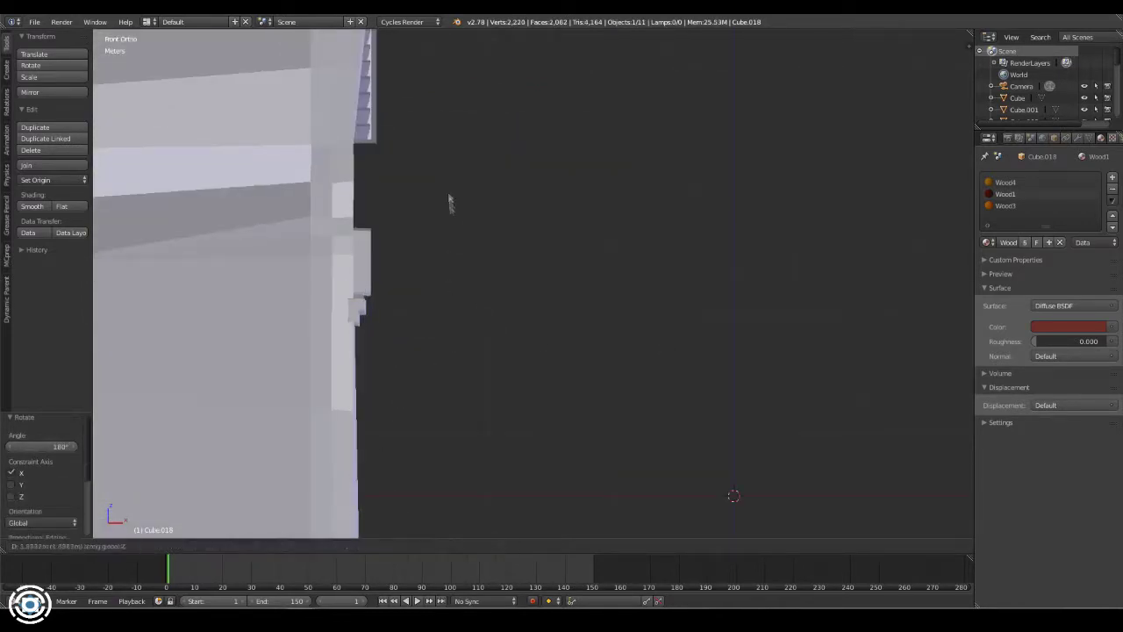
middle_drag(451, 201, 458, 279)
scroll(459, 279, down, 3)
key(g)
key(z)
click(474, 254)
scroll(492, 228, up, 5)
key(shift+d)
key(z)
key(Escape)
key(a)
key(KP_0)
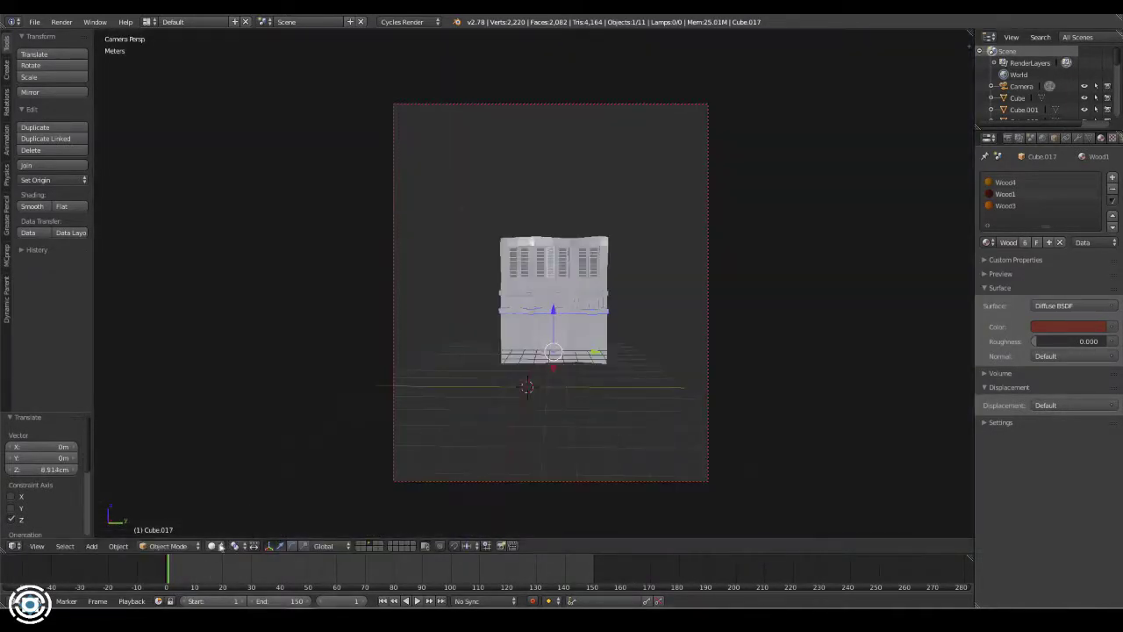
- Preview rendered shading, frame the flipped copy, and split off a Node Editor area
key(shift+z)
scroll(608, 360, up, 5)
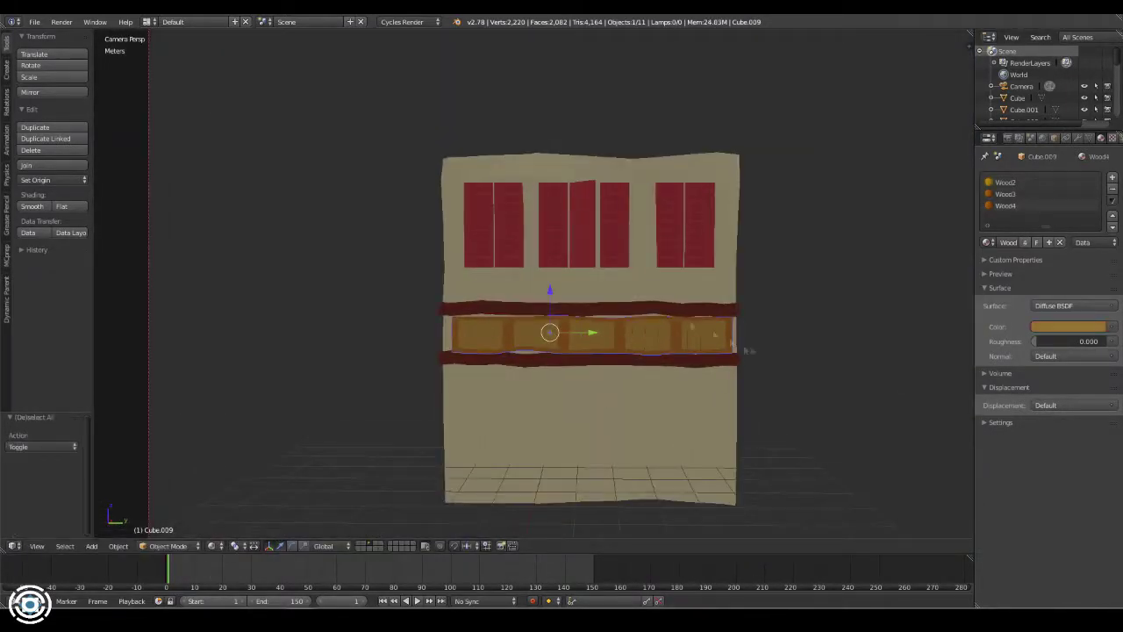
click(715, 327)
key(KP_Decimal)
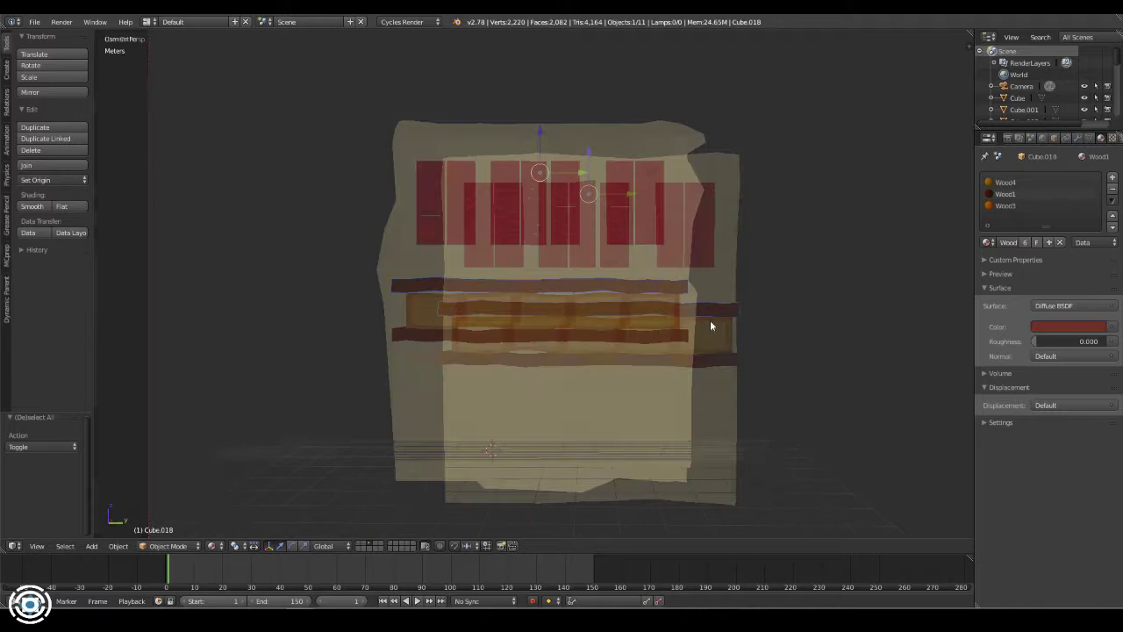
key(KP_5)
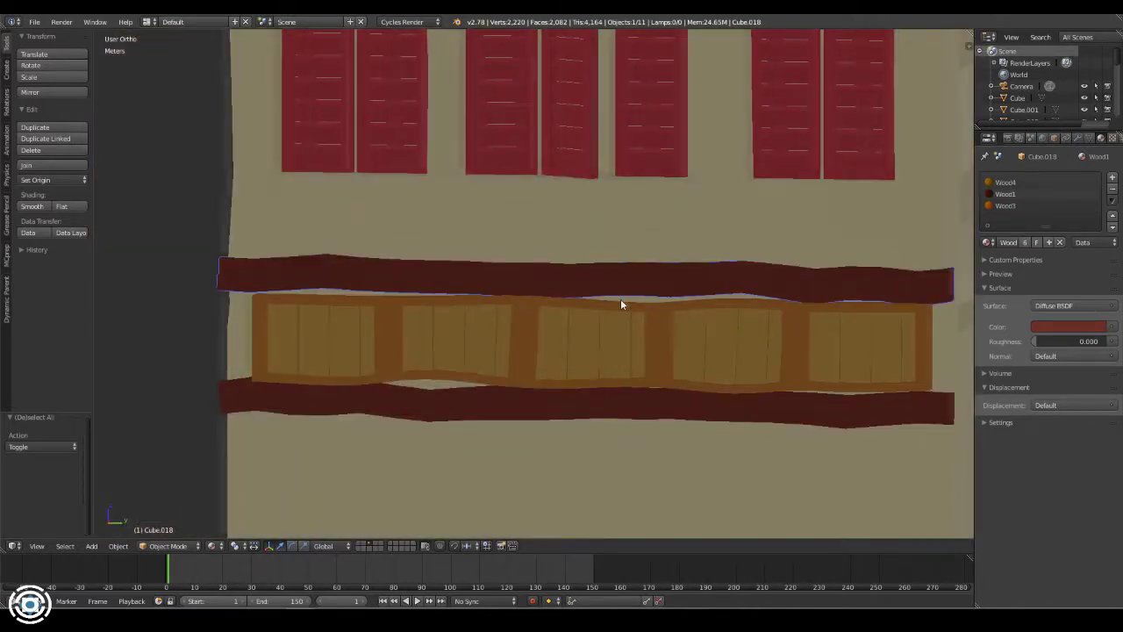
key(KP_4)
key(KP_8)
drag(970, 31, 561, 176)
click(571, 546)
- Add Glossy BSDF and Mix Shader nodes to Wood1, wiring the Glossy into the mix
click(606, 405)
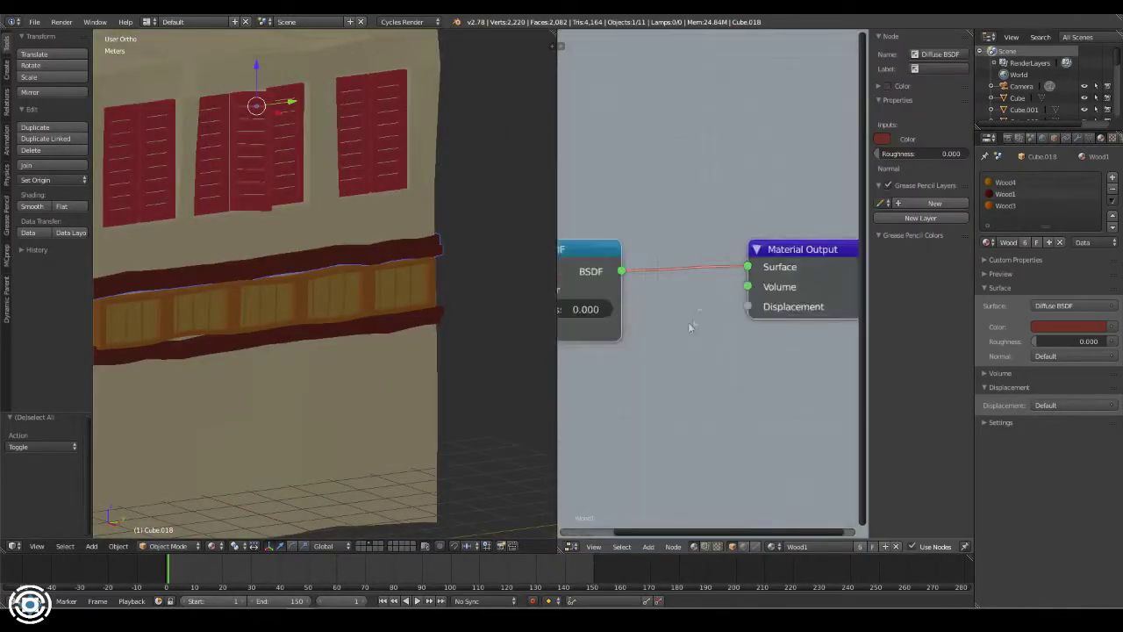
key(Home)
key(space)
key(Return)
key(space)
text(mix)
key(Return)
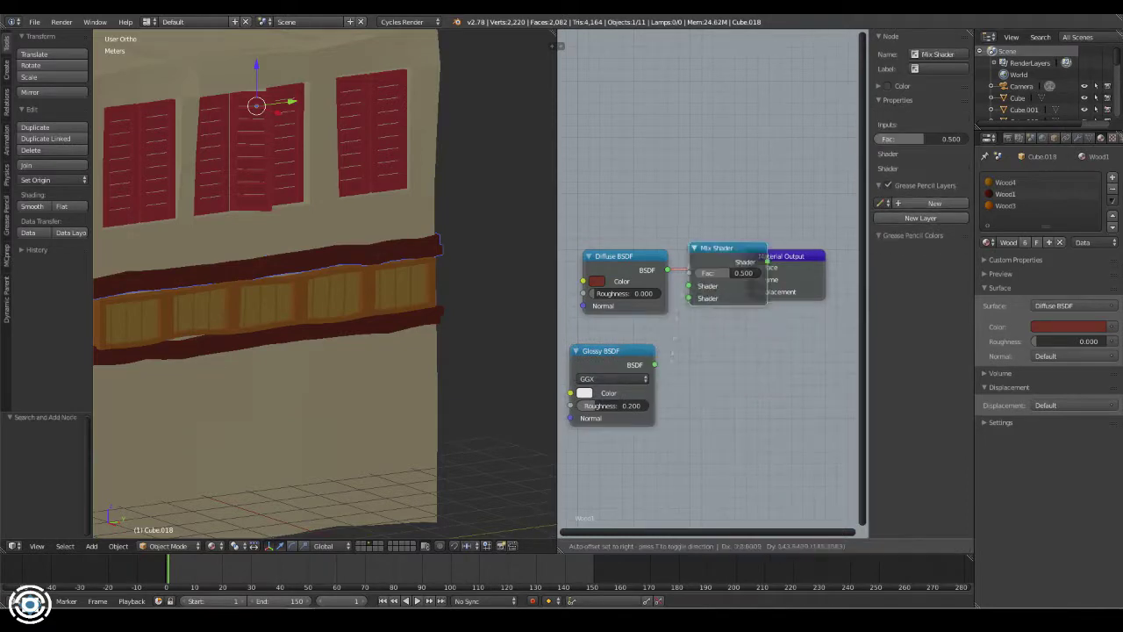
click(751, 290)
drag(655, 364, 712, 298)
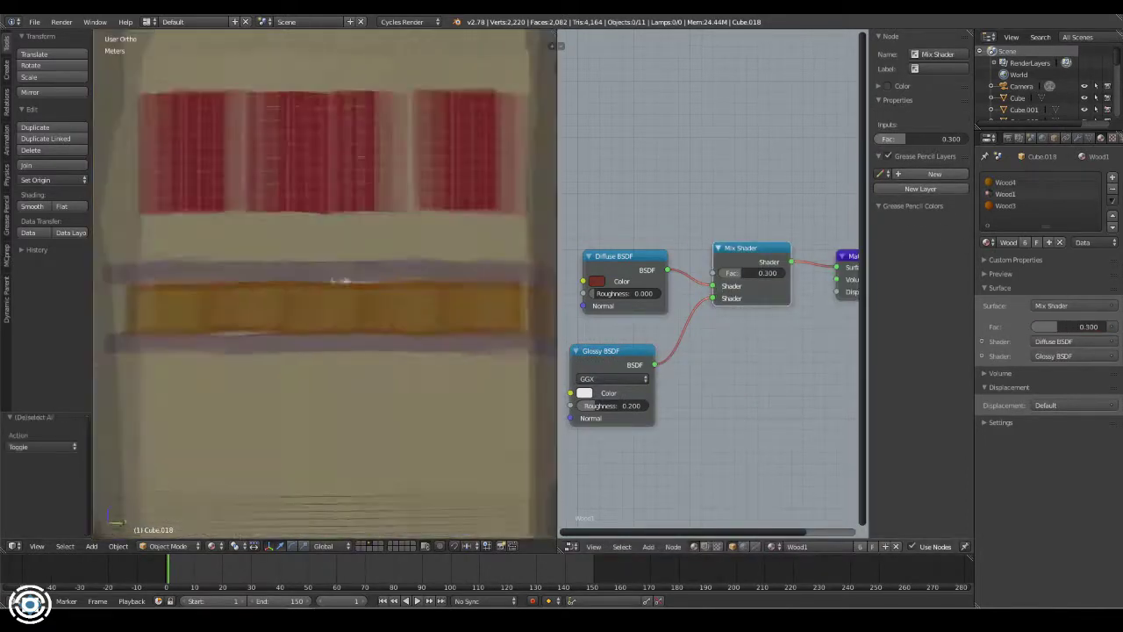
- Set the Mix Shader factor to 0.05
middle_drag(351, 290, 403, 281)
key(a)
text(0.1)
key(Return)
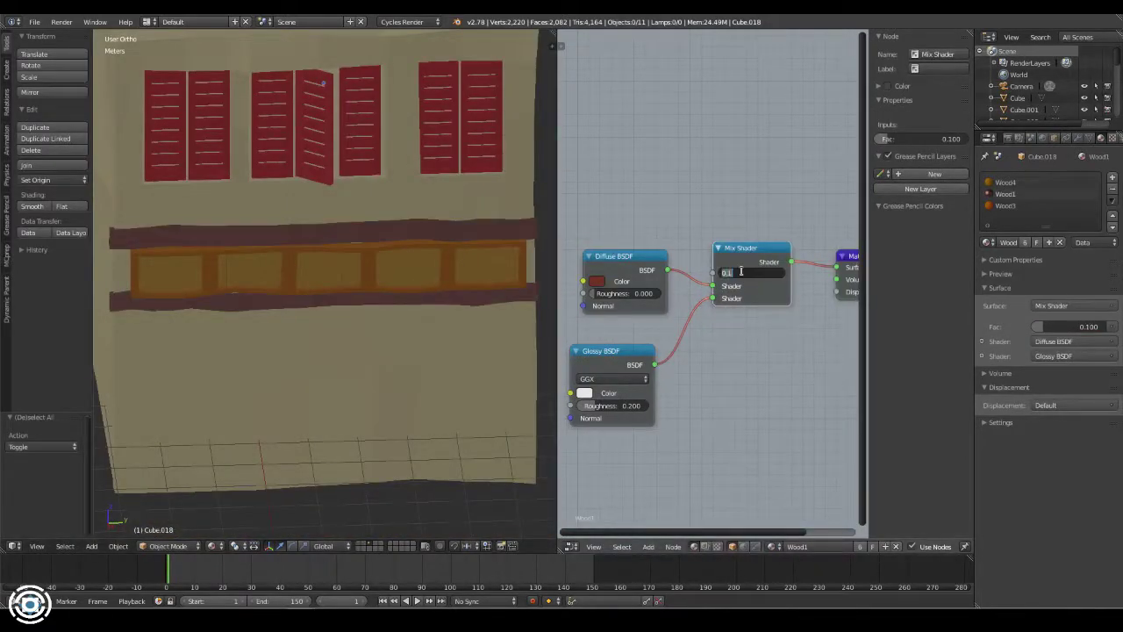
text(0.05)
key(Return)
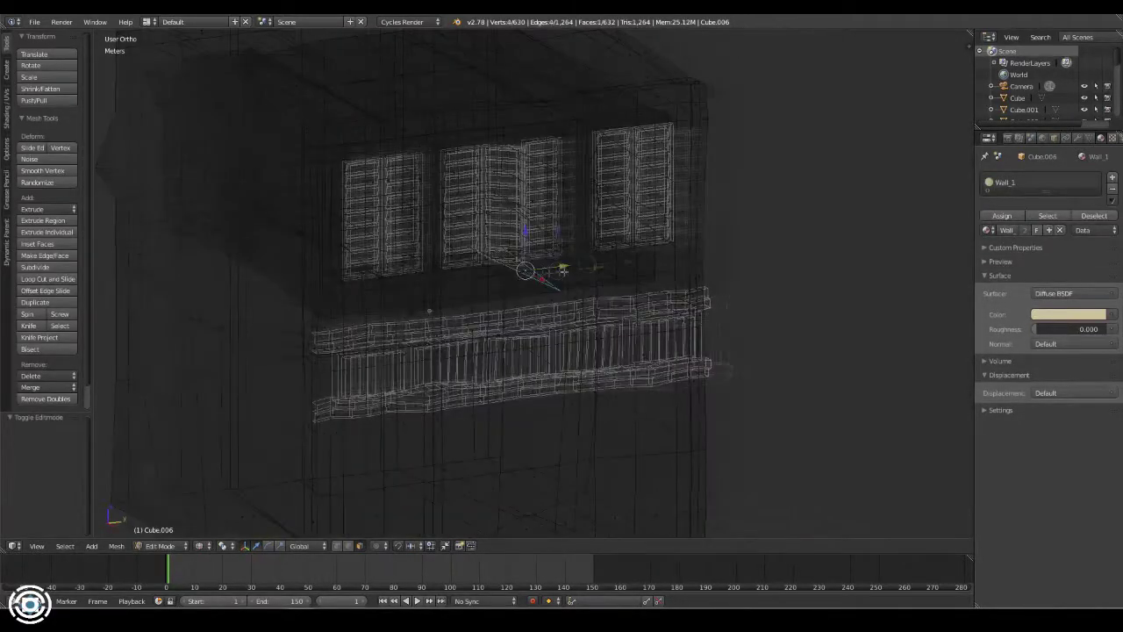
- Inspect the room's linked faces in Edit Mode, then select the upper beam above the panel
key(l)
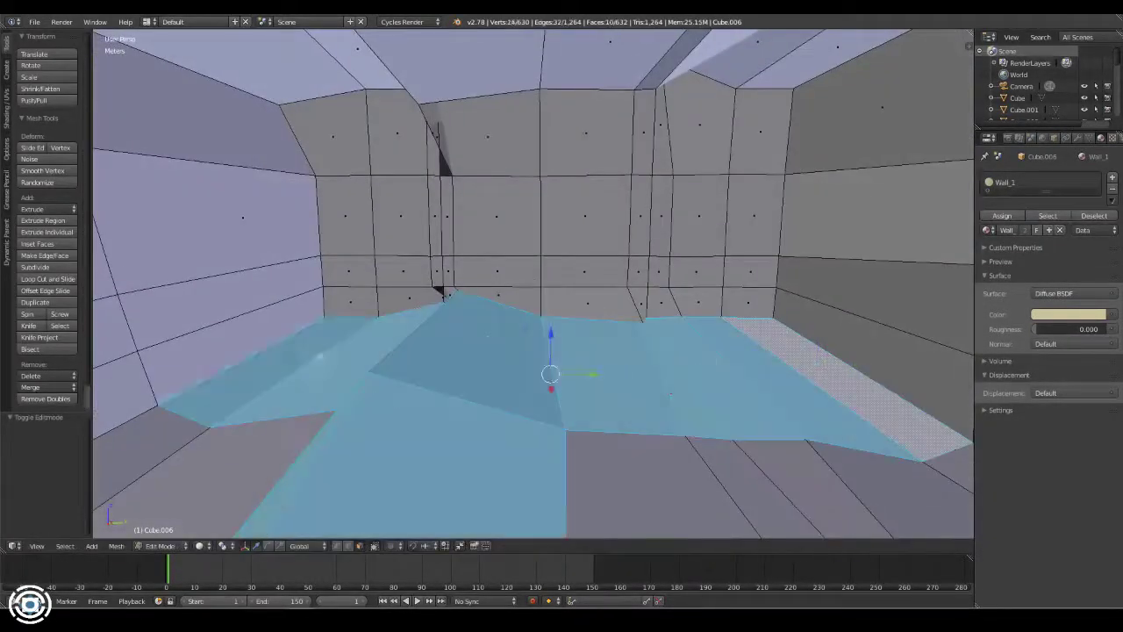
key(l)
key(l)
key(l)
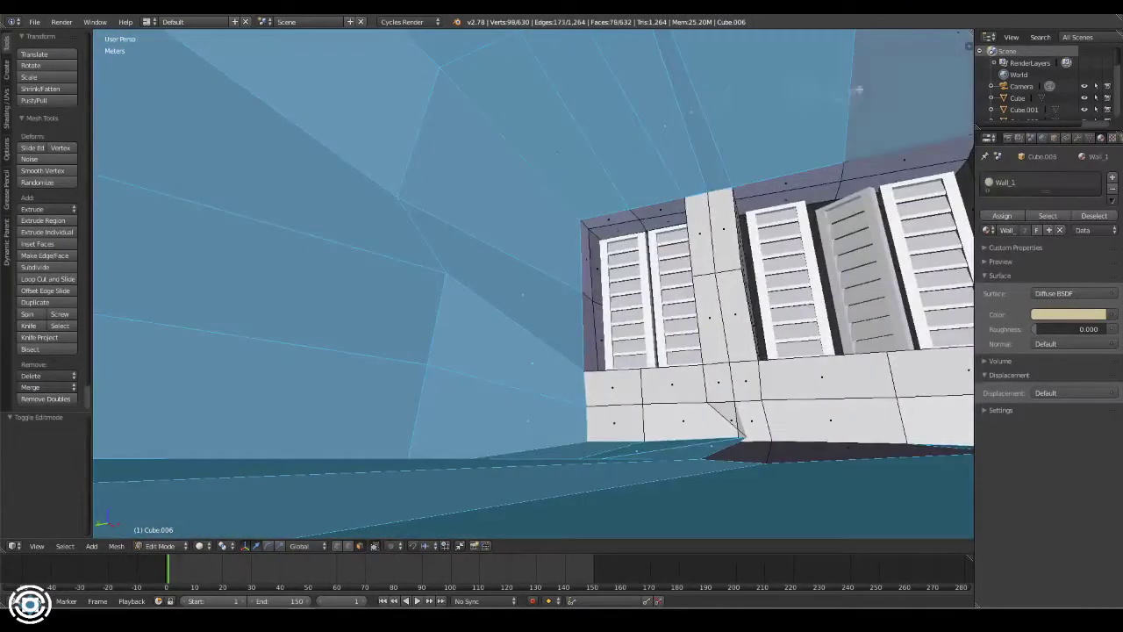
key(l)
key(l)
key(l)
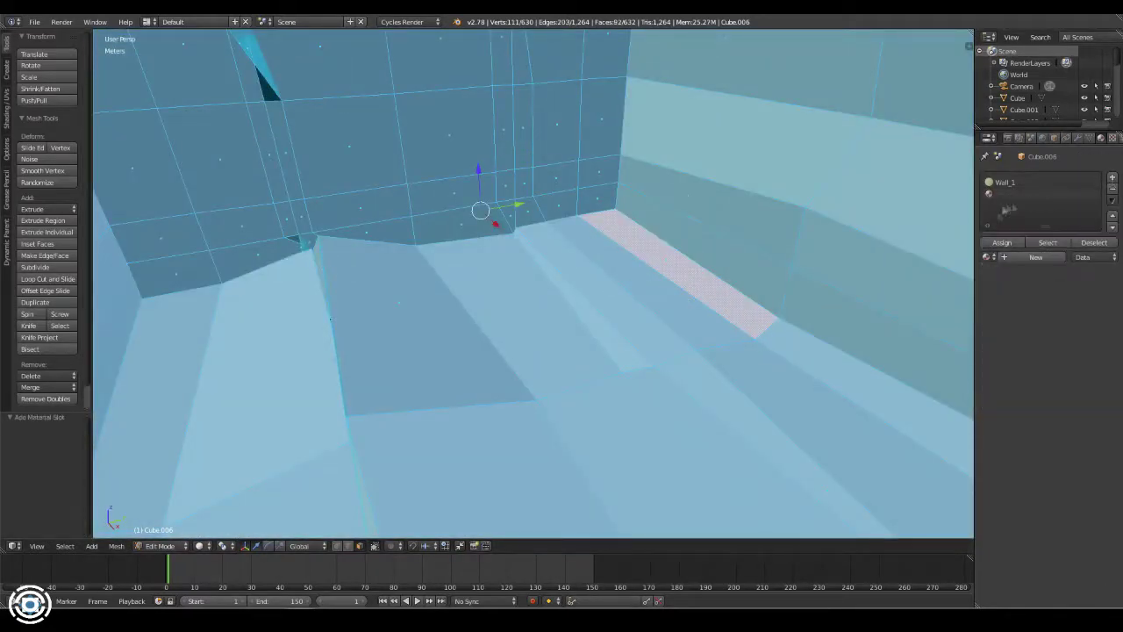
key(a)
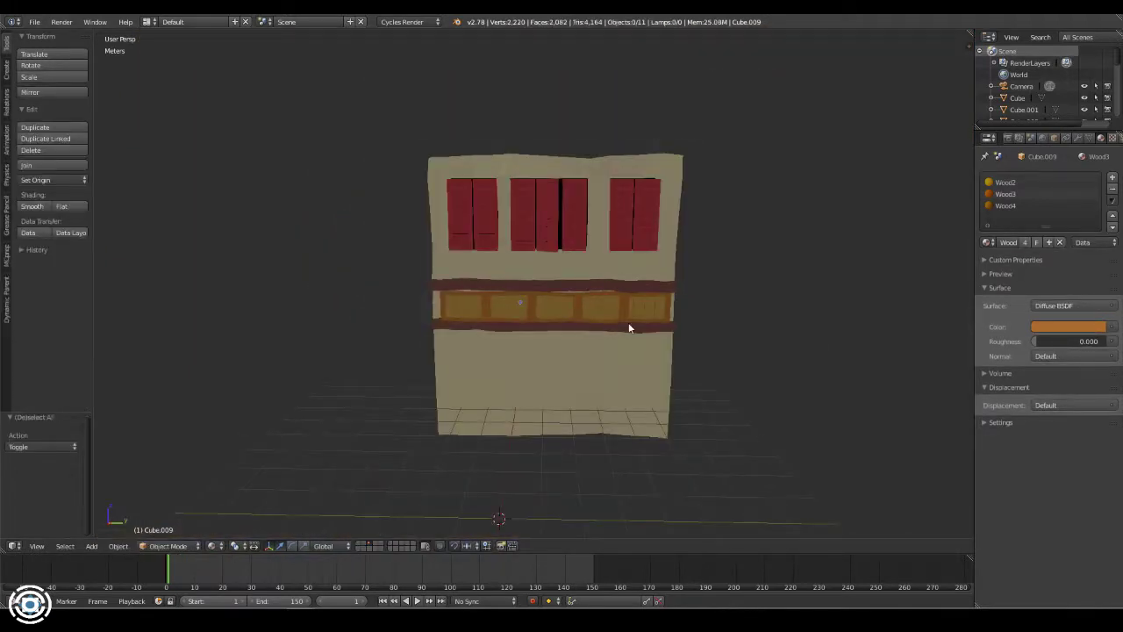
right_click(626, 287)
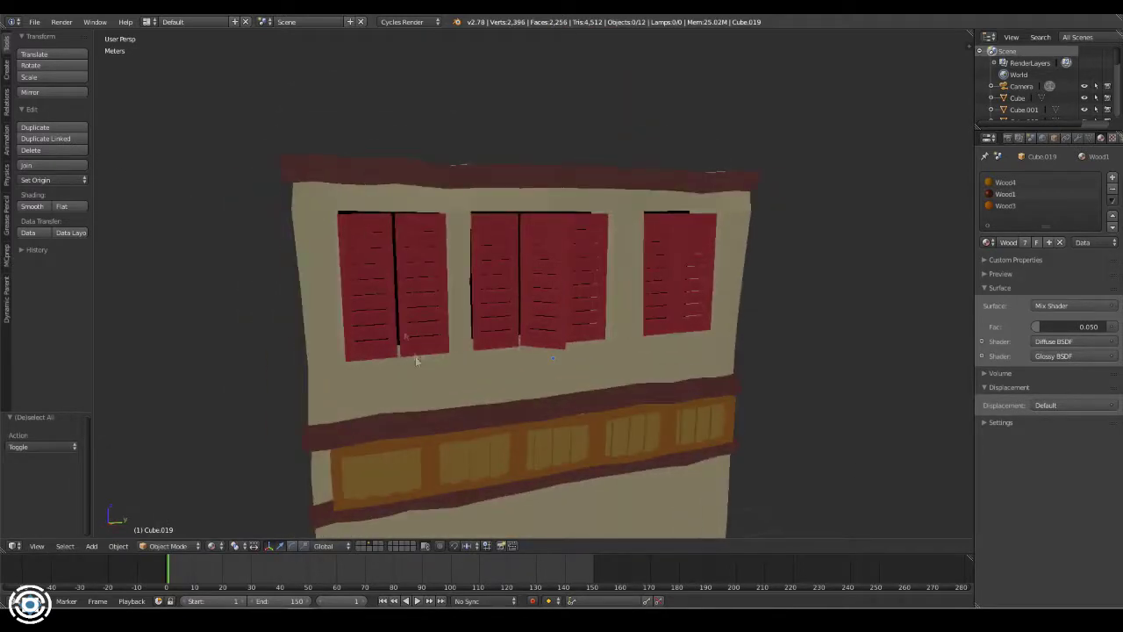
- Add a cube, squash it into a thin post, and give it the Wood1 material
key(shift+a)
click(614, 421)
key(Tab)
key(s)
click(672, 409)
scroll(556, 326, up, 3)
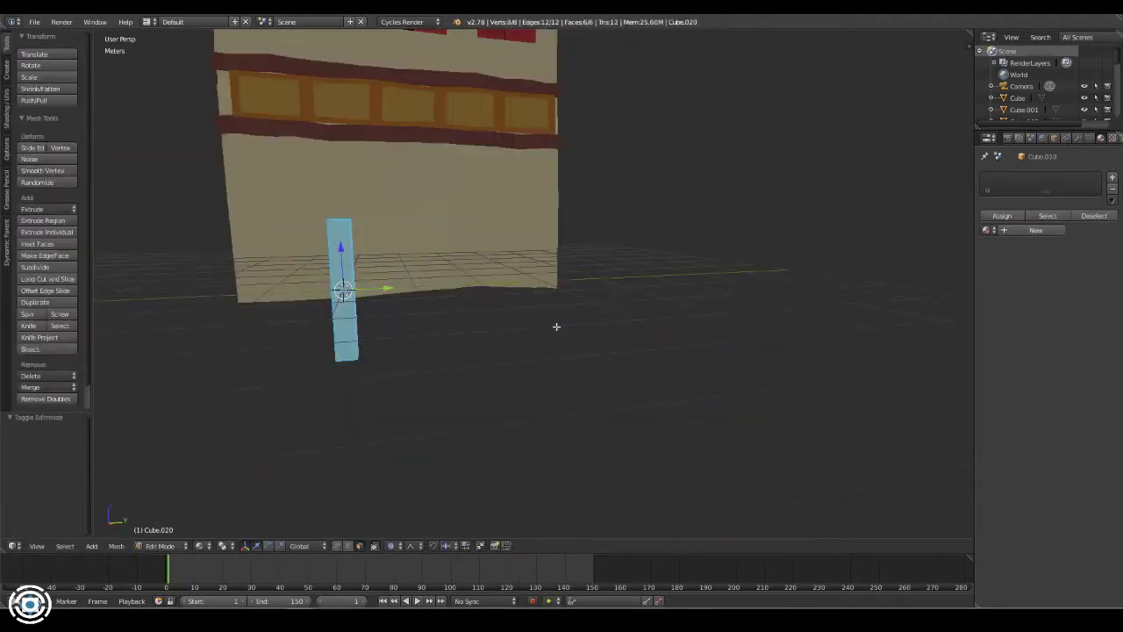
click(348, 312)
key(a)
click(986, 229)
click(902, 301)
middle_drag(903, 301, 642, 371)
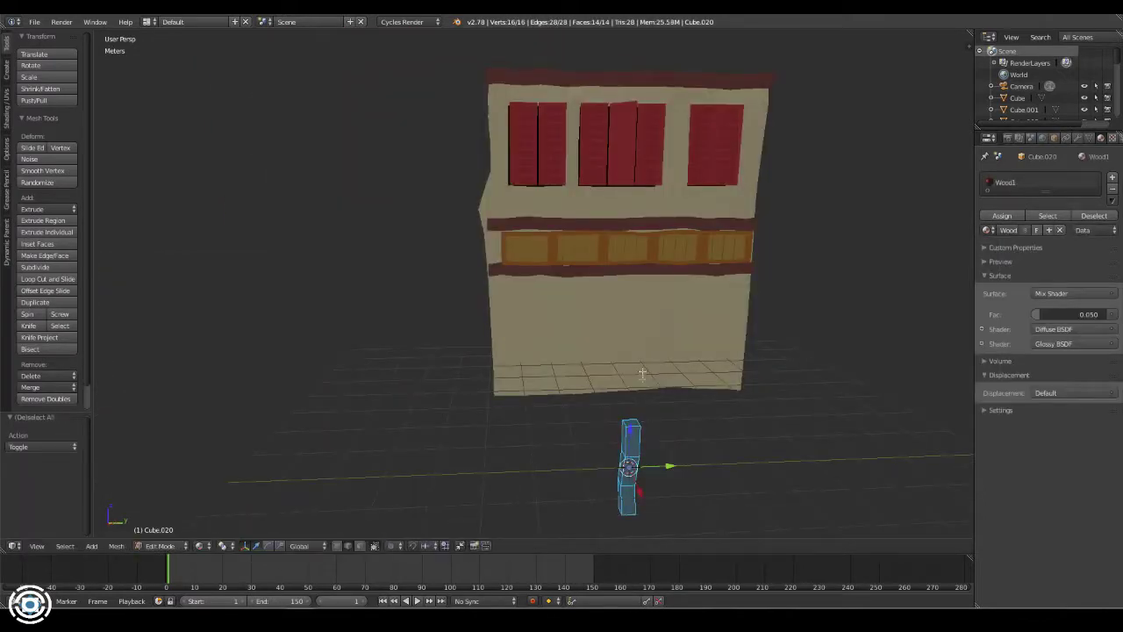
- Place the post at the building corner from the top view and duplicate it
key(g)
click(516, 185)
key(KP_7)
key(KP_5)
key(z)
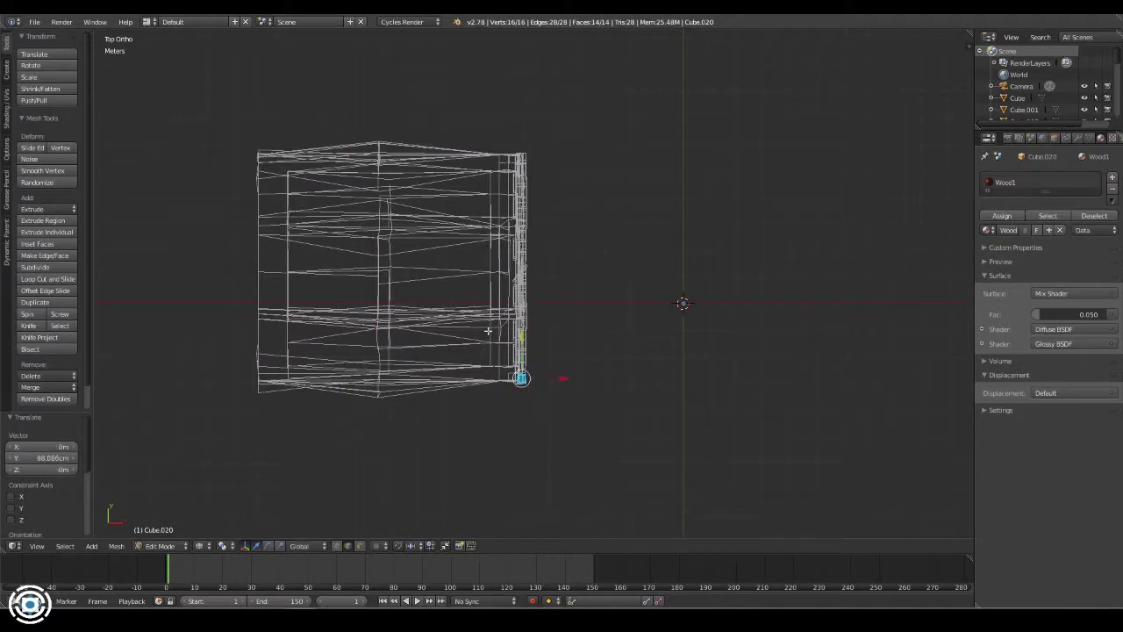
key(shift+d)
click(491, 70)
mouse_move(491, 70)
middle_down()
mouse_move(585, 286)
mouse_move(840, 308)
mouse_move(746, 308)
mouse_move(843, 335)
mouse_move(647, 326)
mouse_move(591, 310)
middle_up()
key(z)
scroll(585, 286, up, 5)
- Shift the post along X and stretch it vertically along Z
key(g)
key(x)
click(840, 308)
key(g)
key(x)
click(754, 299)
key(s)
key(z)
click(679, 336)
click(665, 333)
key(s)
key(z)
click(591, 309)
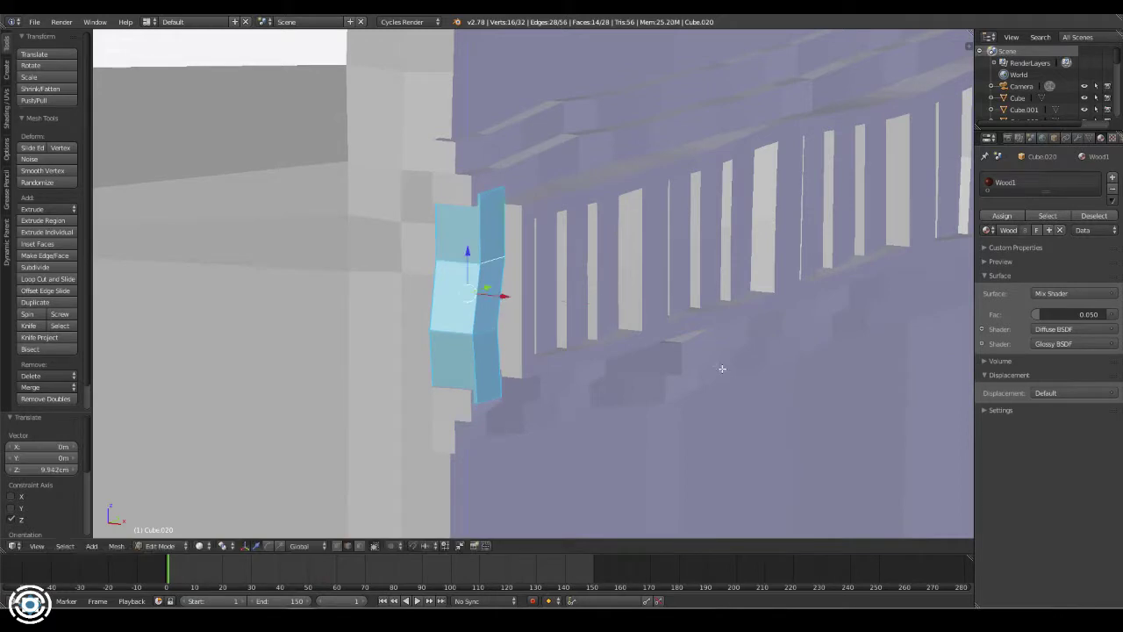
key(a)
- Duplicate the post segment upward and stretch the copy four times taller
middle_drag(722, 369, 793, 407)
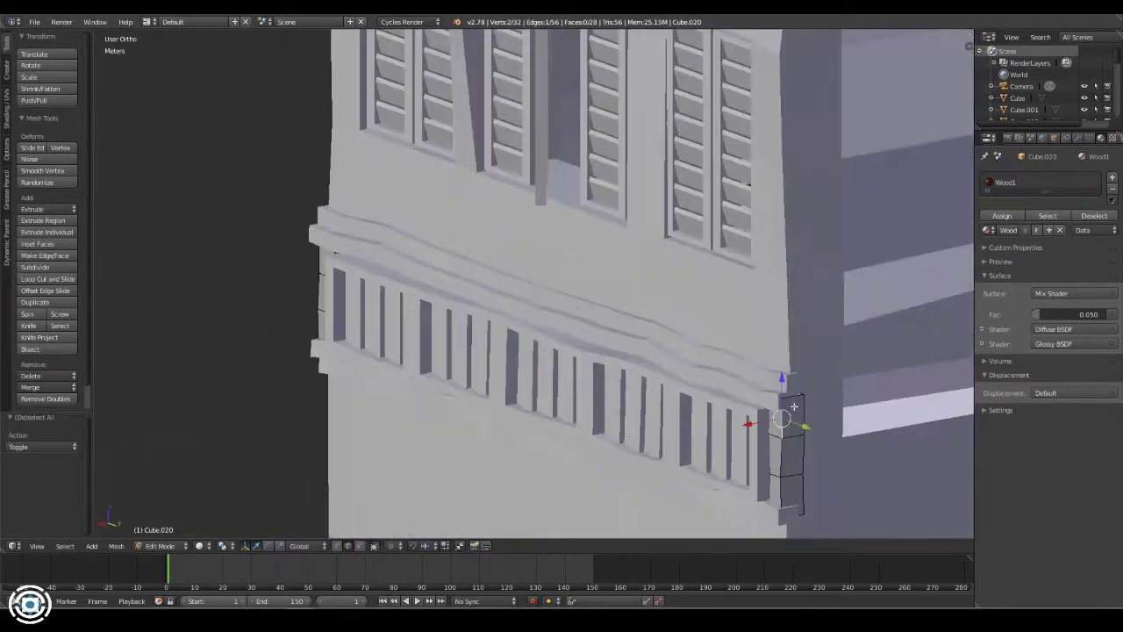
key(l)
key(shift+d)
key(z)
click(827, 258)
key(s)
middle_drag(827, 258, 498, 264)
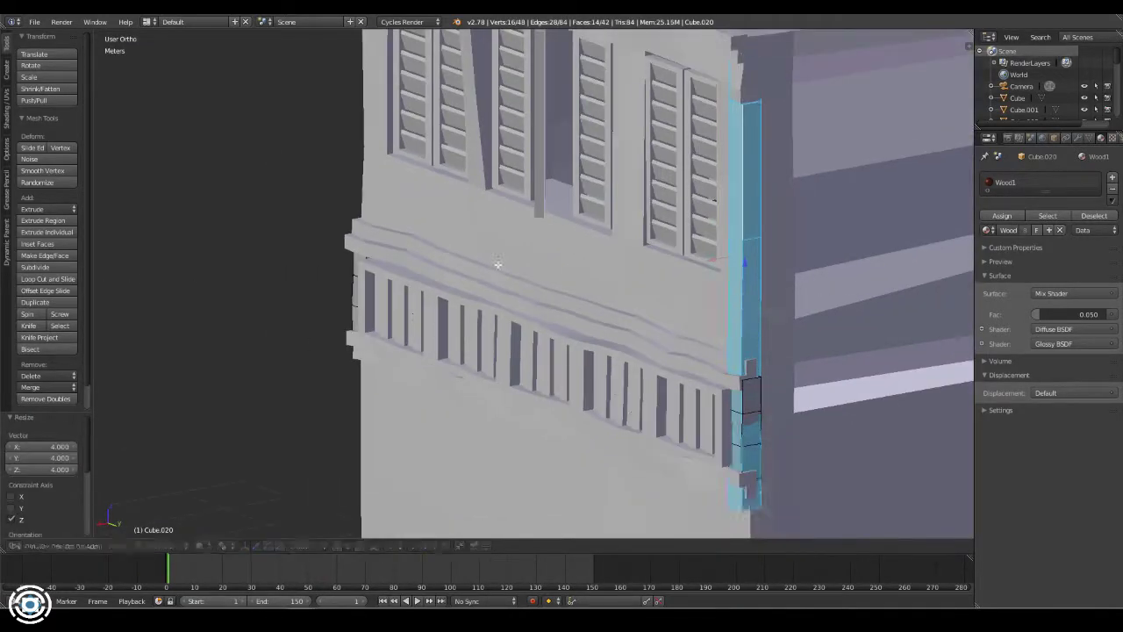
middle_drag(881, 288, 627, 290)
key(a)
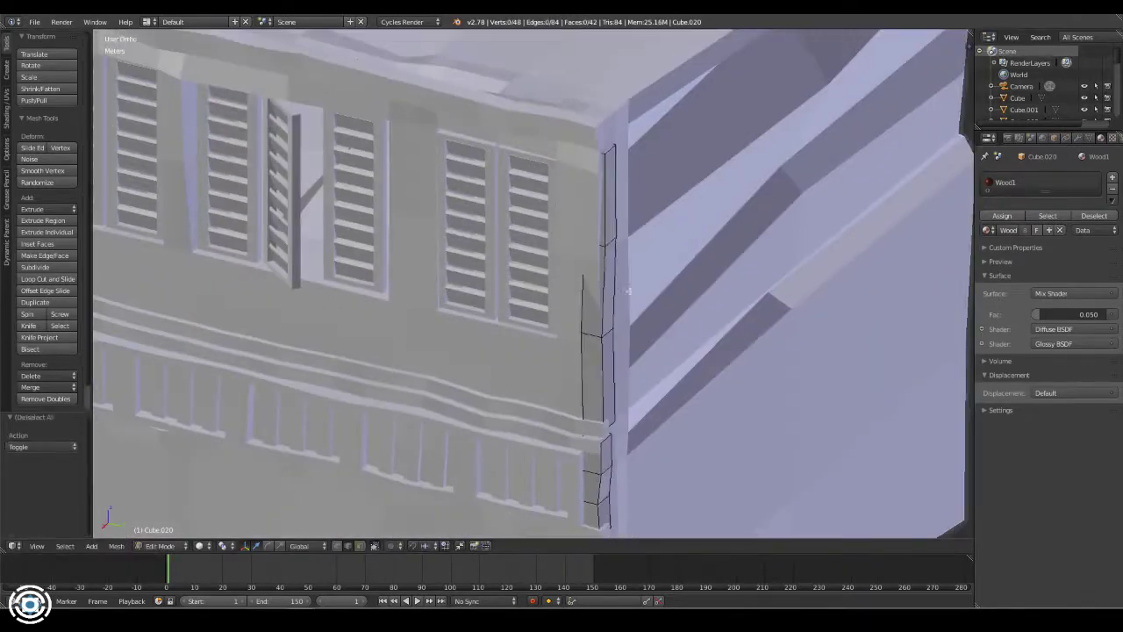
click(600, 138)
- Copy the post along Y to the opposite building corner
middle_drag(601, 139, 685, 149)
key(l)
key(shift+d)
key(y)
scroll(412, 192, up, 3)
scroll(534, 285, down, 5)
middle_drag(533, 284, 614, 289)
key(a)
- Switch the viewport to Material Preview shading
key(Tab)
scroll(570, 354, down, 3)
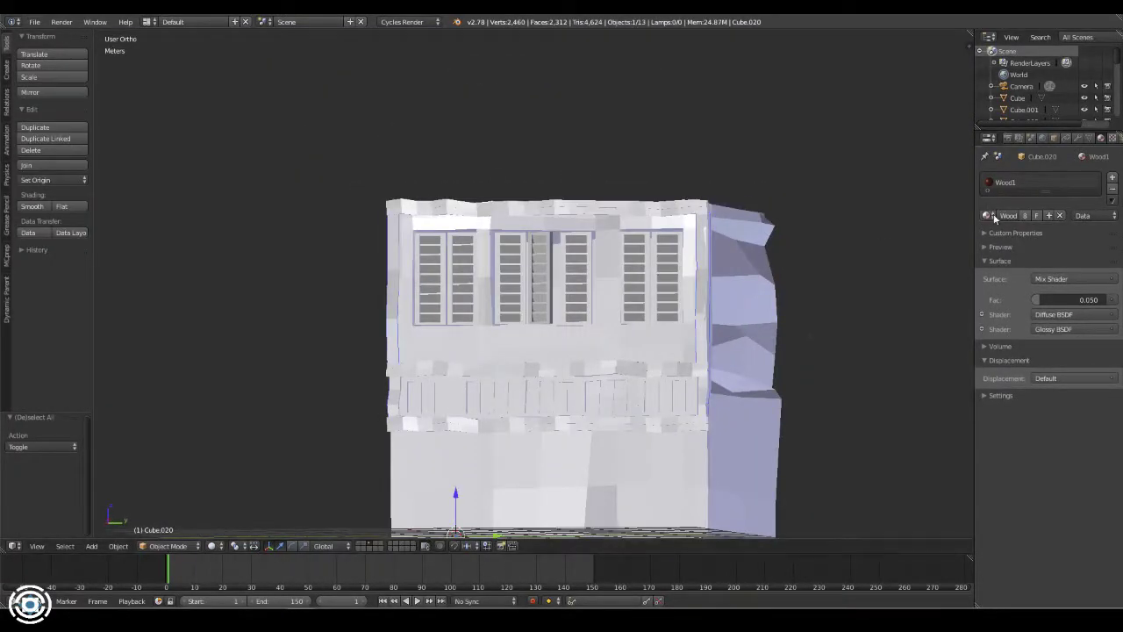
click(213, 546)
click(233, 478)
scroll(561, 351, up, 3)
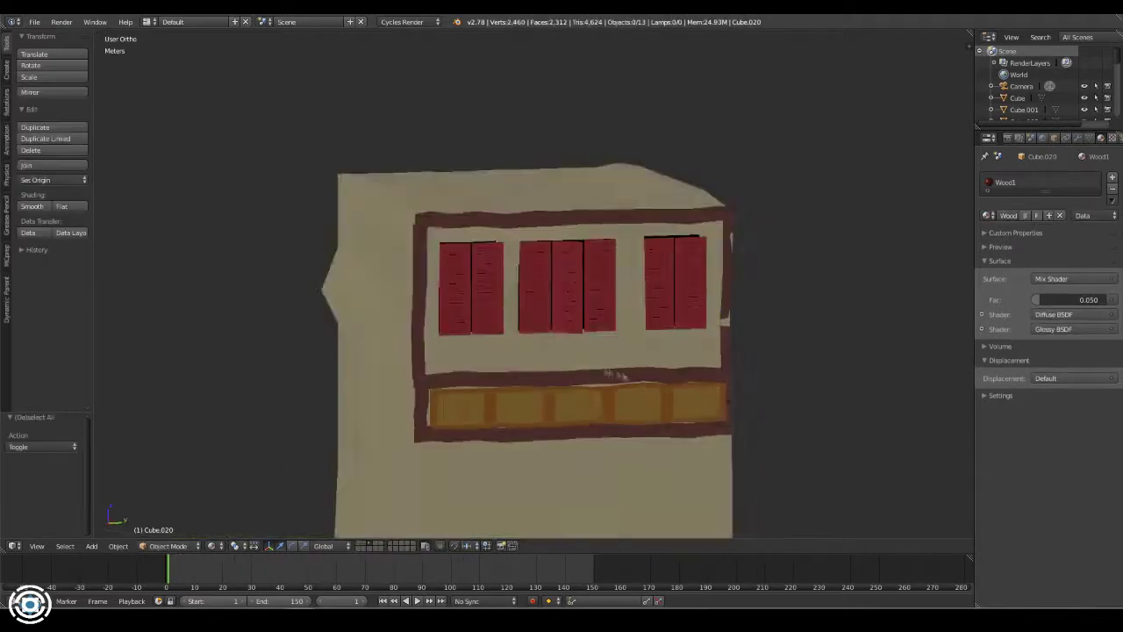
middle_drag(562, 351, 614, 334)
- Adjust the wall's vertices, then add a cylinder at the 3D cursor
key(Tab)
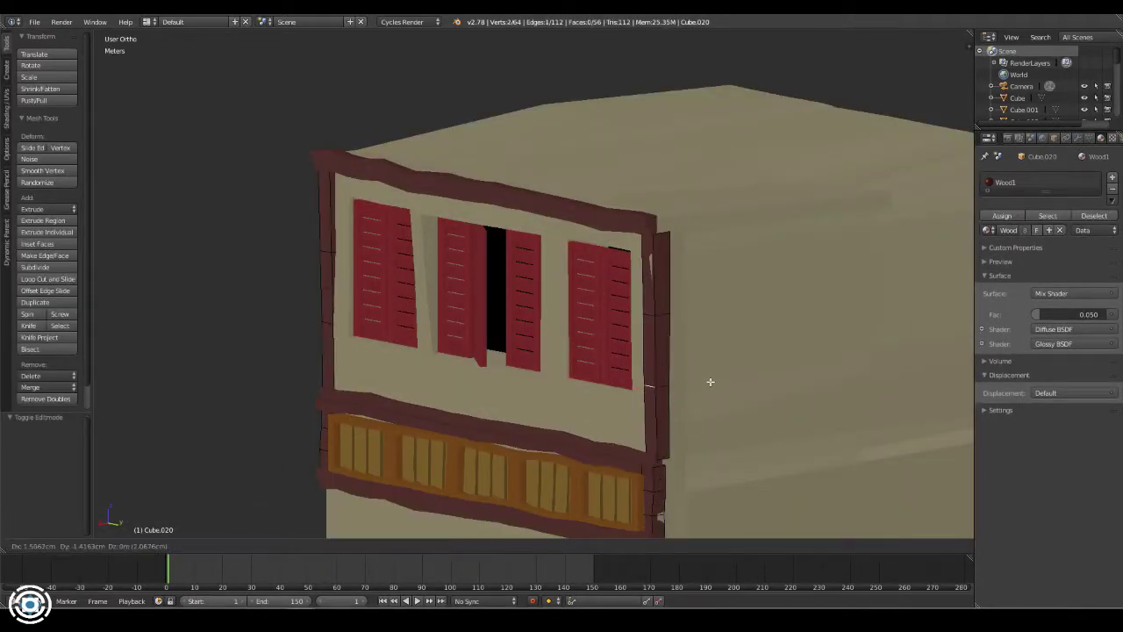
click(672, 275)
middle_drag(672, 276, 475, 507)
key(Tab)
key(a)
mouse_move(702, 396)
middle_down()
mouse_move(528, 463)
mouse_move(612, 461)
middle_up()
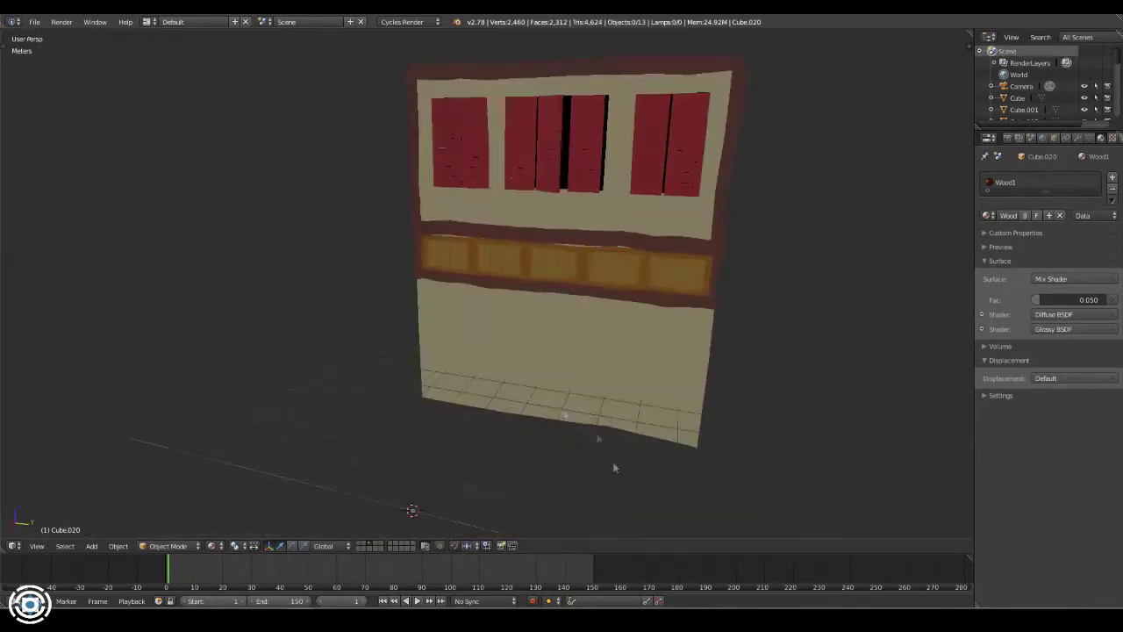
scroll(613, 462, up, 3)
key(shift+a)
click(680, 399)
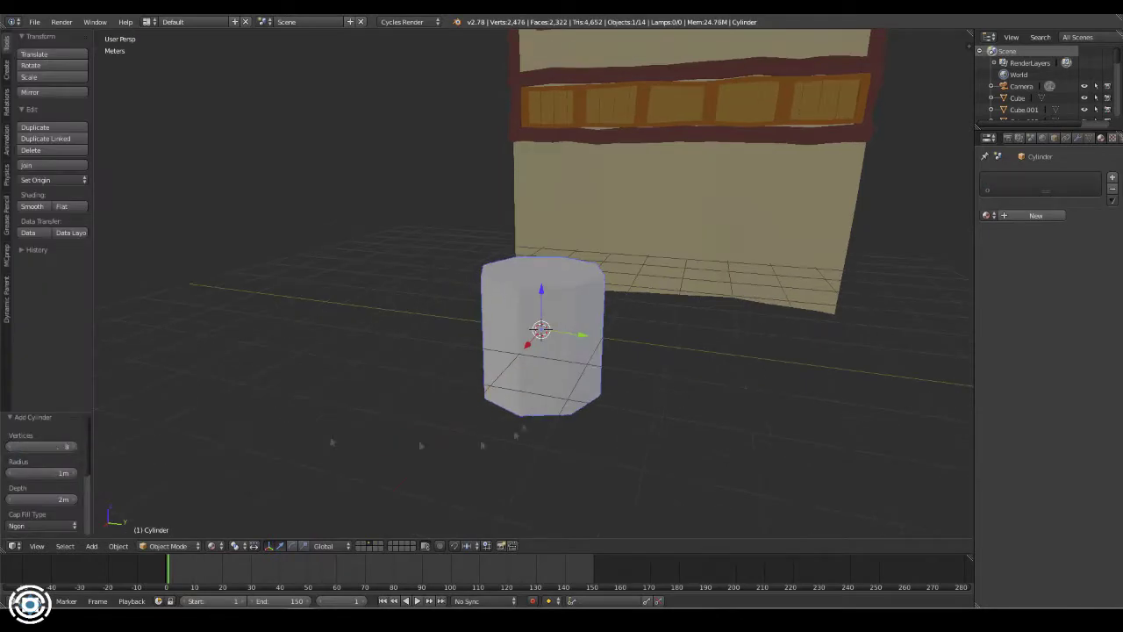
- Delete half of the cylinder's vertices and scale the remaining half cylinder down
key(t)
key(Tab)
mouse_move(547, 409)
middle_down()
mouse_move(627, 346)
mouse_move(634, 369)
mouse_move(654, 371)
middle_up()
key(z)
key(x)
click(564, 333)
mouse_move(880, 395)
middle_down()
mouse_move(662, 375)
mouse_move(478, 392)
middle_up()
key(z)
middle_drag(588, 350, 539, 298)
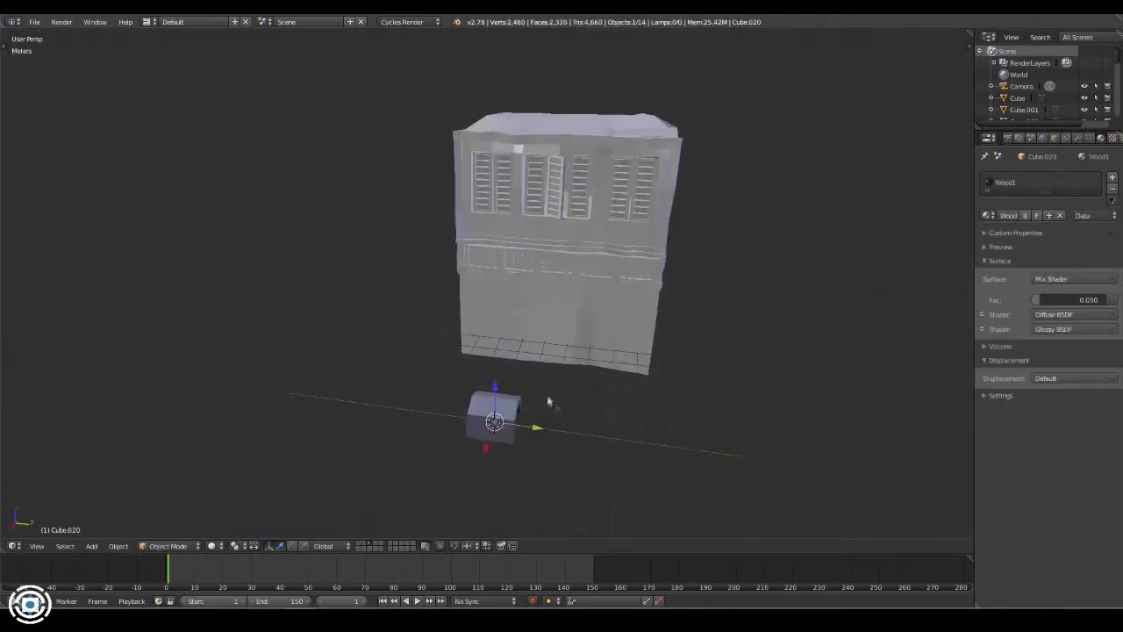
right_click(514, 418)
middle_drag(618, 432, 736, 364)
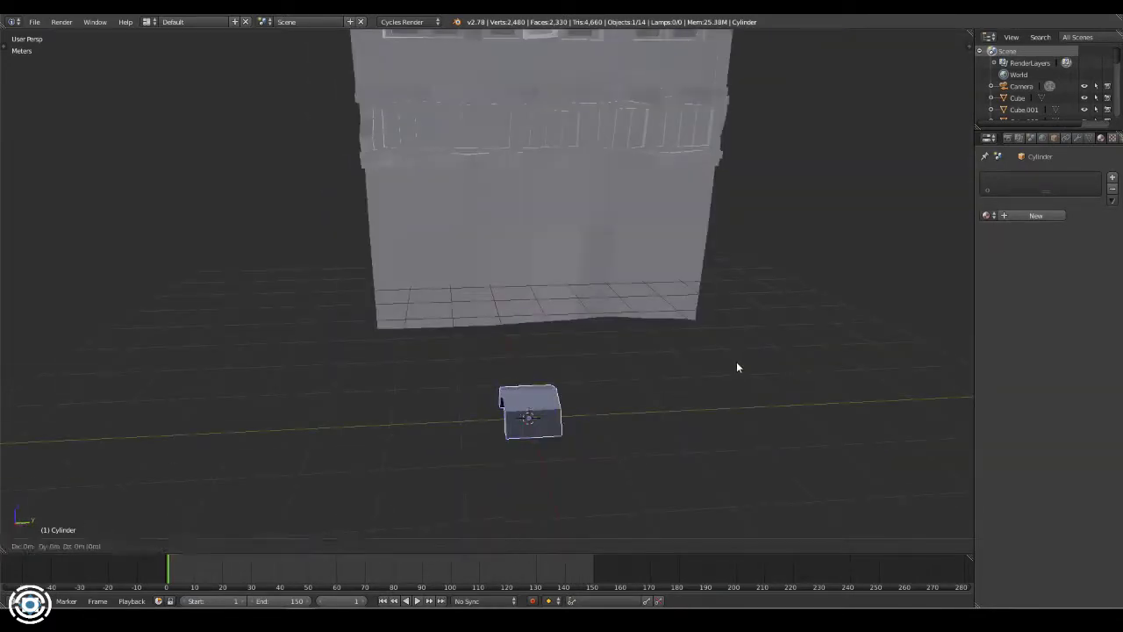
key(s)
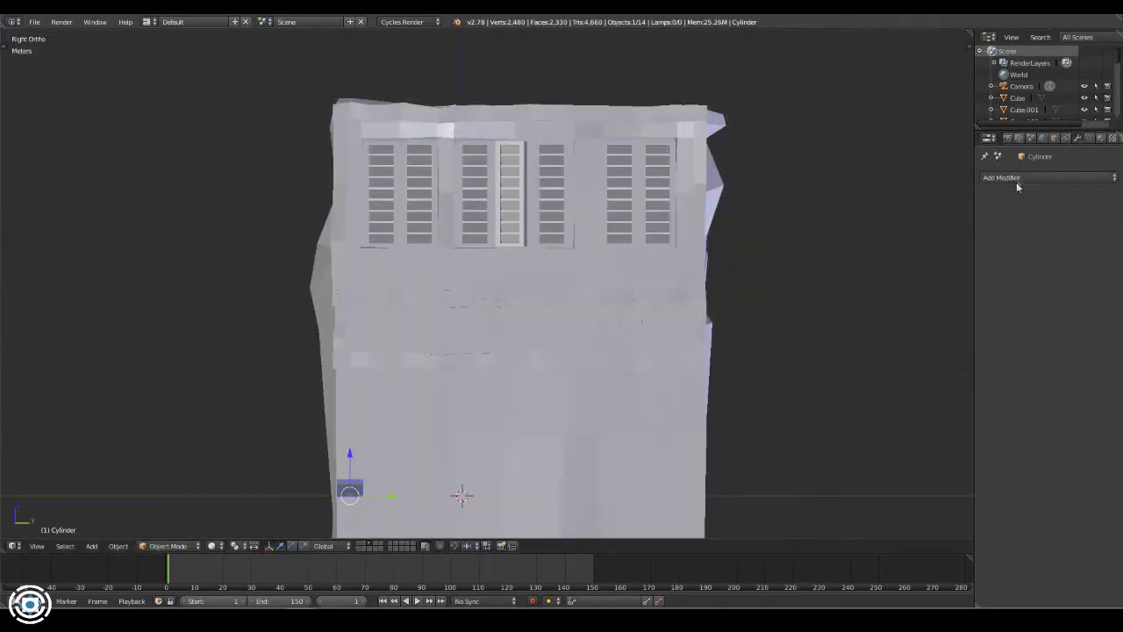
- Add an Array modifier with Count 15 to the half cylinder and apply it
click(1018, 178)
click(873, 192)
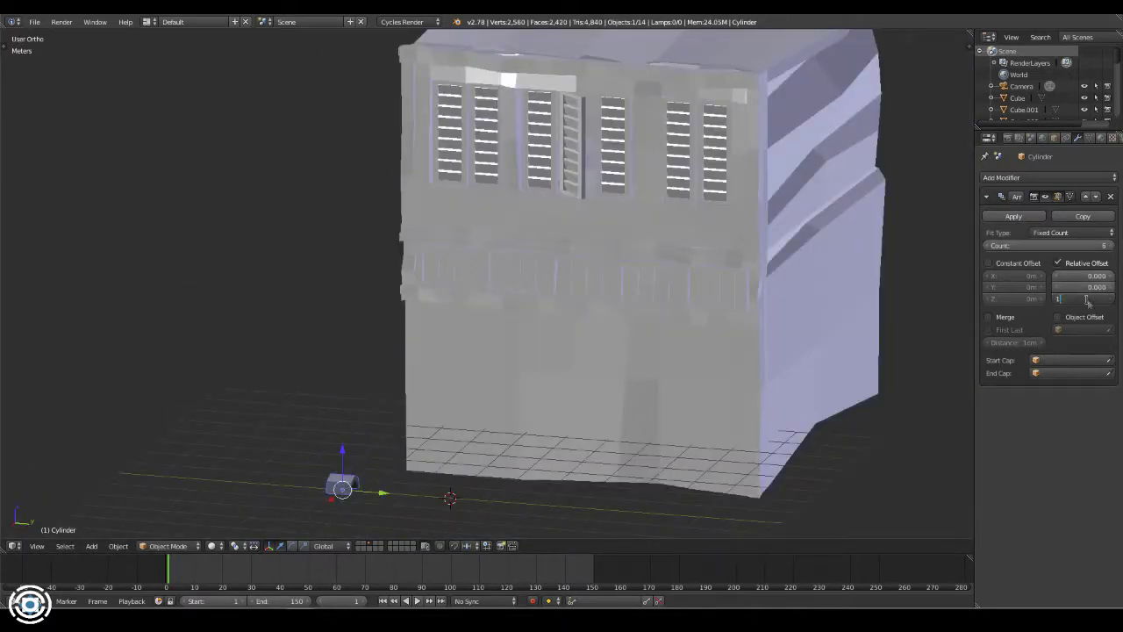
key(Return)
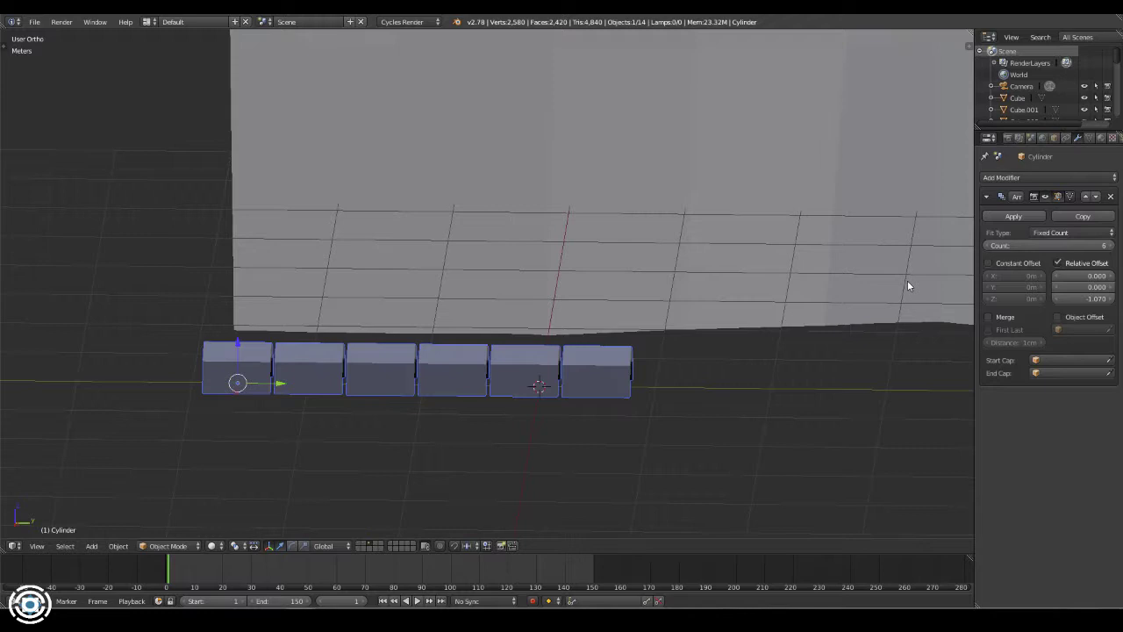
key(KP_3)
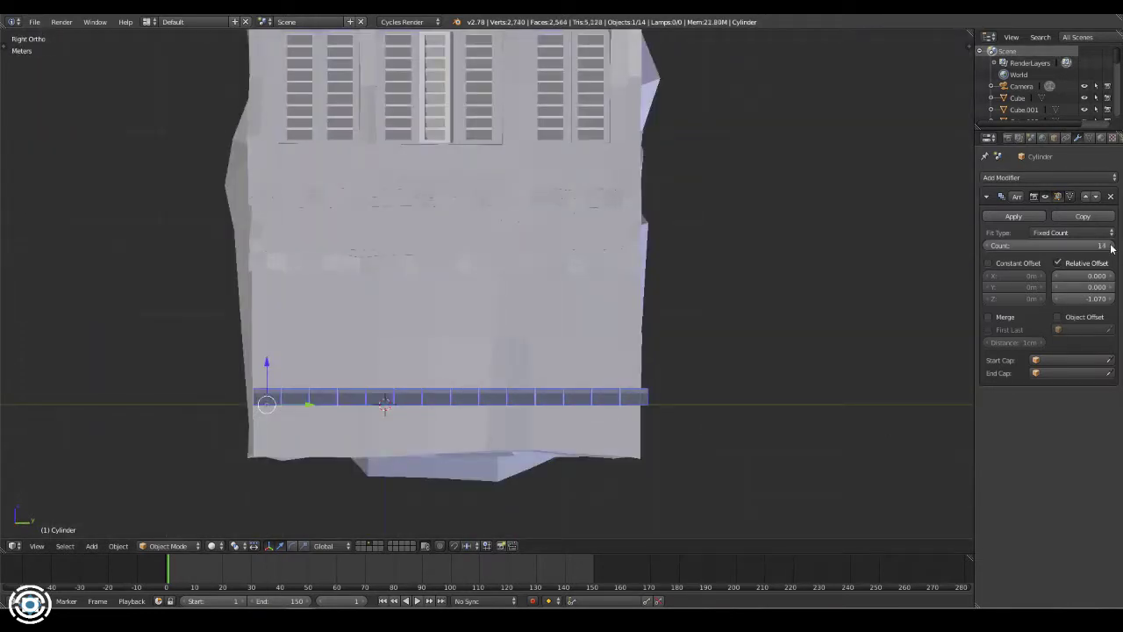
click(1110, 246)
click(994, 210)
middle_drag(752, 351, 752, 375)
- In Edit Mode, raise the fourth block and a few neighbouring tile blocks slightly along Z
key(Tab)
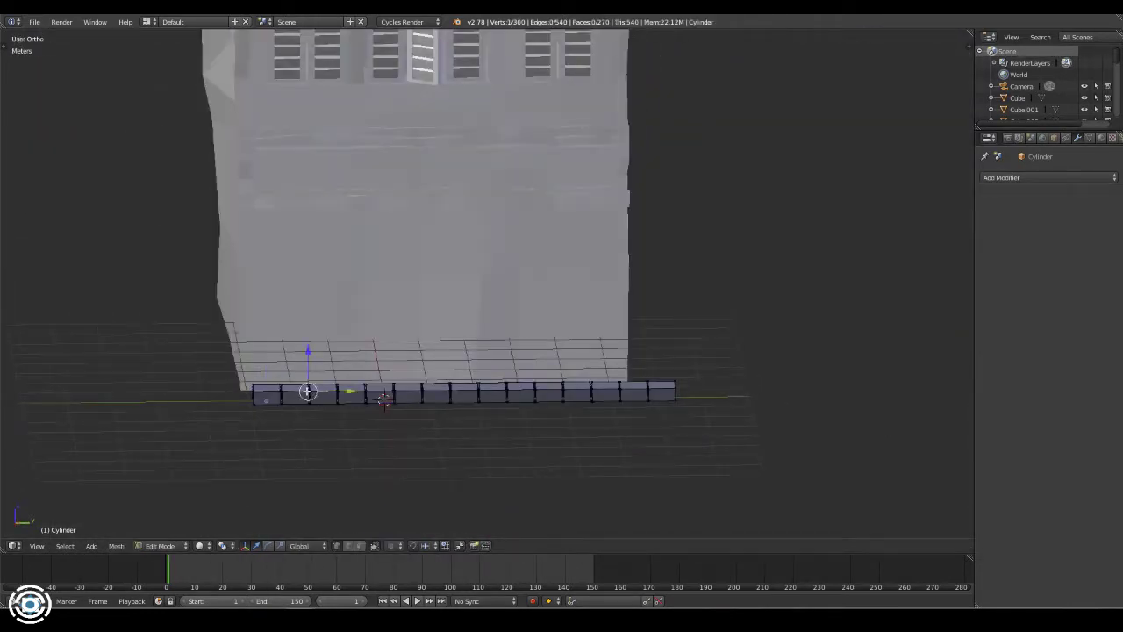
key(KP_3)
scroll(331, 409, up, 5)
right_click(359, 309)
key(g)
key(z)
click(387, 304)
right_click(541, 321)
shift+middle_drag(848, 307, 524, 316)
right_click(628, 306)
key(g)
key(z)
right_click(489, 328)
key(g)
key(z)
click(489, 323)
- Raise three more tile blocks slightly along Z so the row looks uneven
right_click(348, 305)
key(ctrl+l)
key(g)
key(z)
right_click(622, 304)
key(ctrl+l)
key(g)
key(z)
click(622, 297)
right_click(800, 322)
key(ctrl+l)
key(g)
key(z)
click(800, 322)
scroll(800, 322, down, 3)
scroll(800, 322, down, 3)
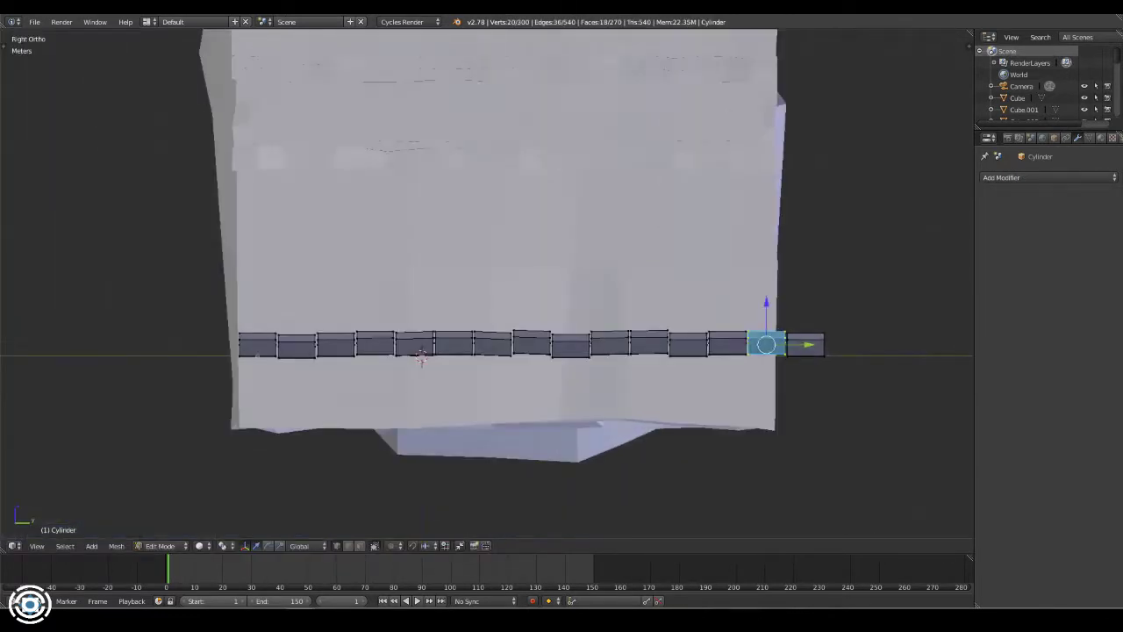
key(Tab)
click(1102, 138)
- Create a new material named Roof1 with a warm peach colour for the tiles
click(1036, 215)
double_click(1028, 182)
text(Roof1)
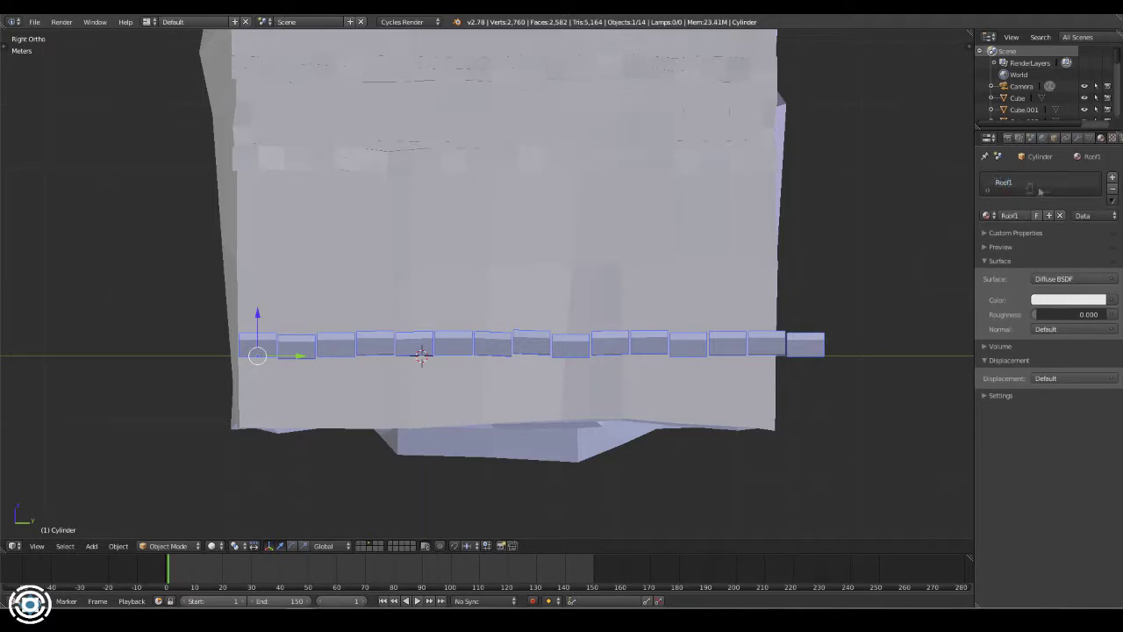
click(1058, 299)
drag(1040, 225, 1056, 161)
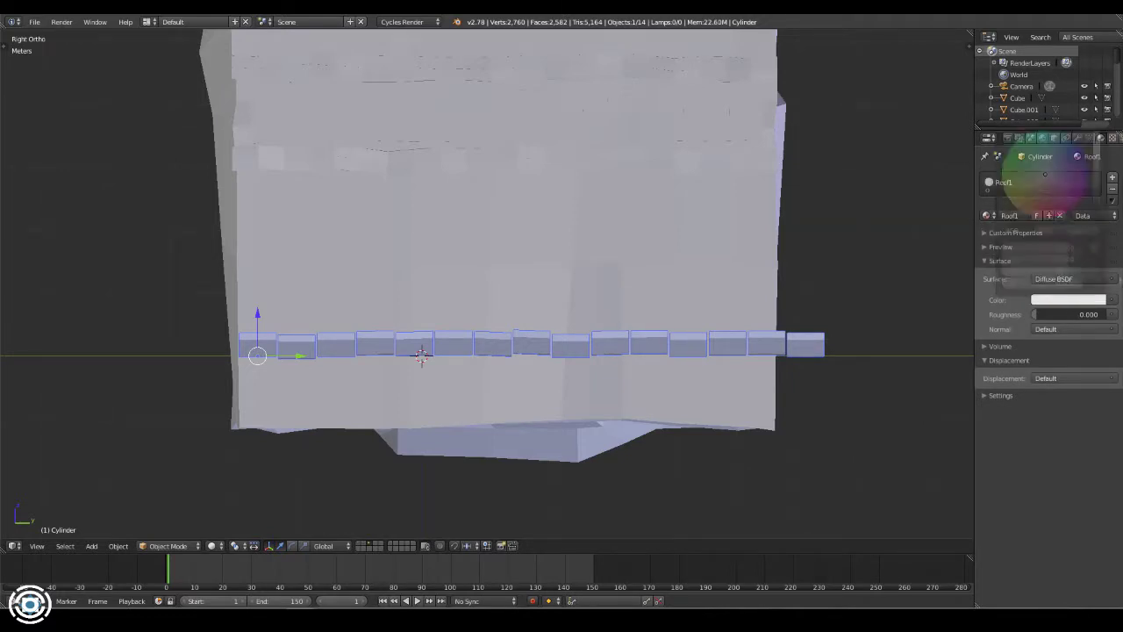
click(1068, 299)
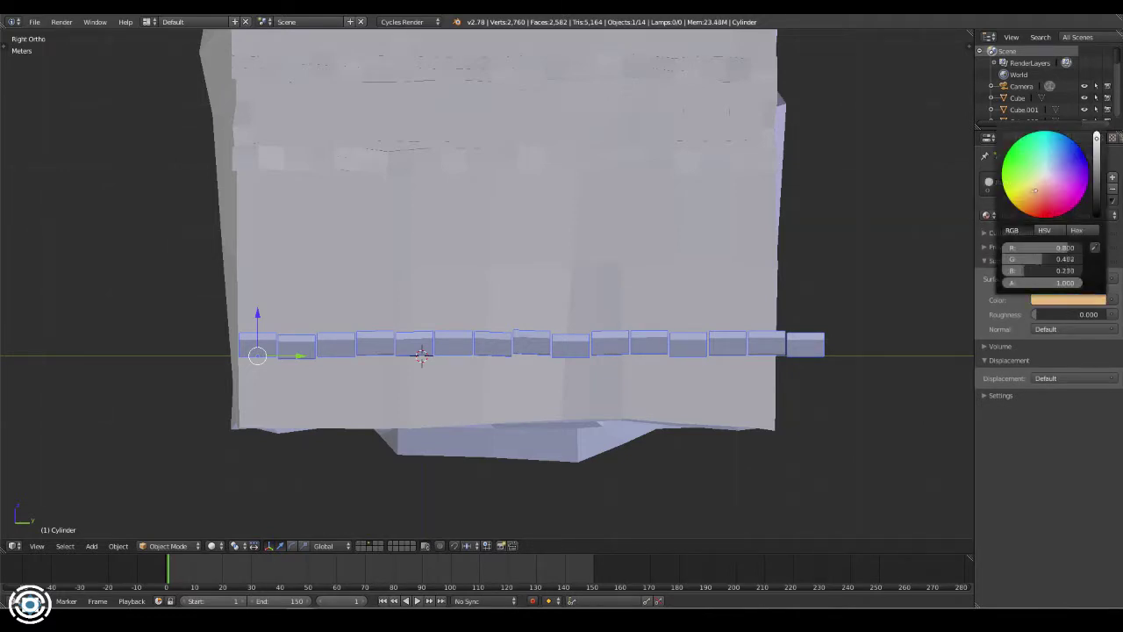
- Add second and third material slots with new materials Roof2 and Roof3 and set their colours
click(1112, 178)
click(1017, 242)
double_click(1030, 194)
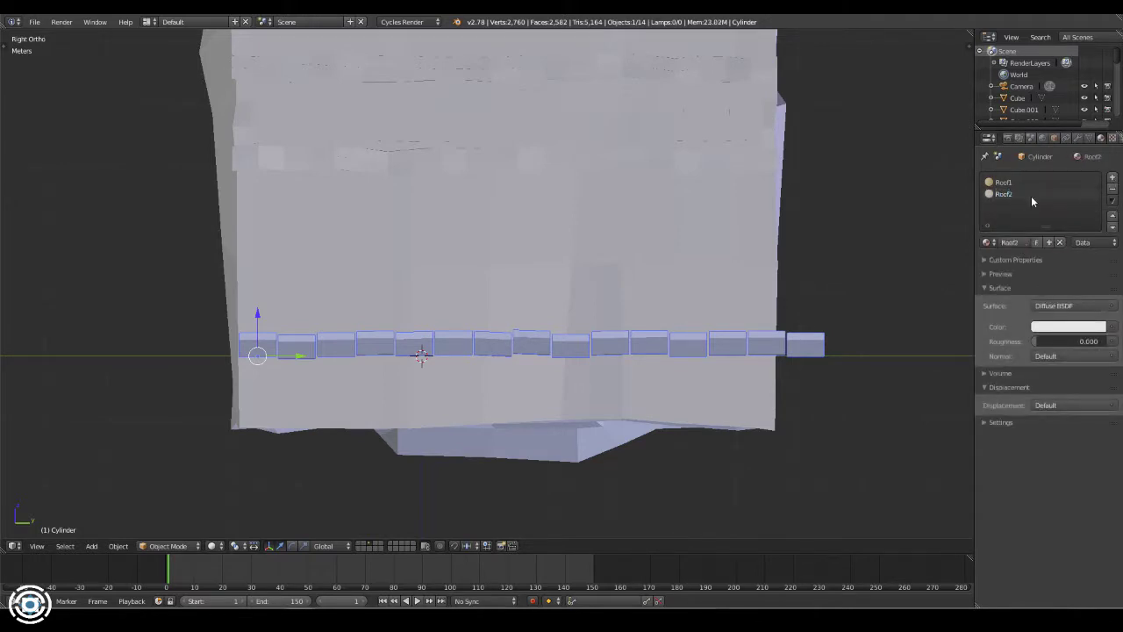
click(1068, 326)
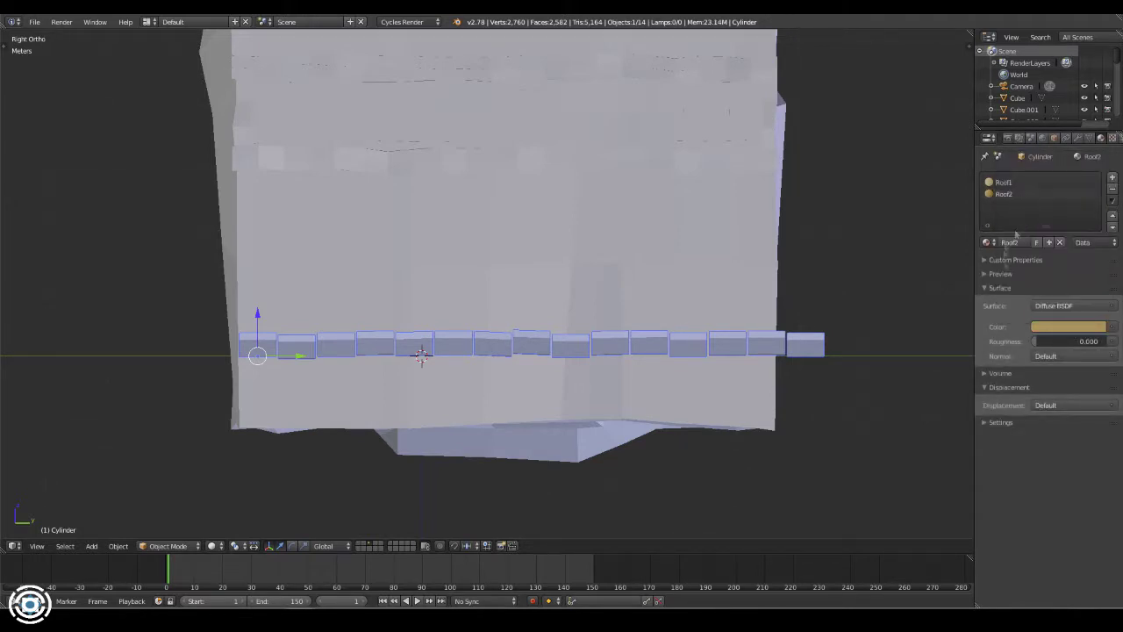
click(1112, 178)
click(1017, 242)
click(1068, 326)
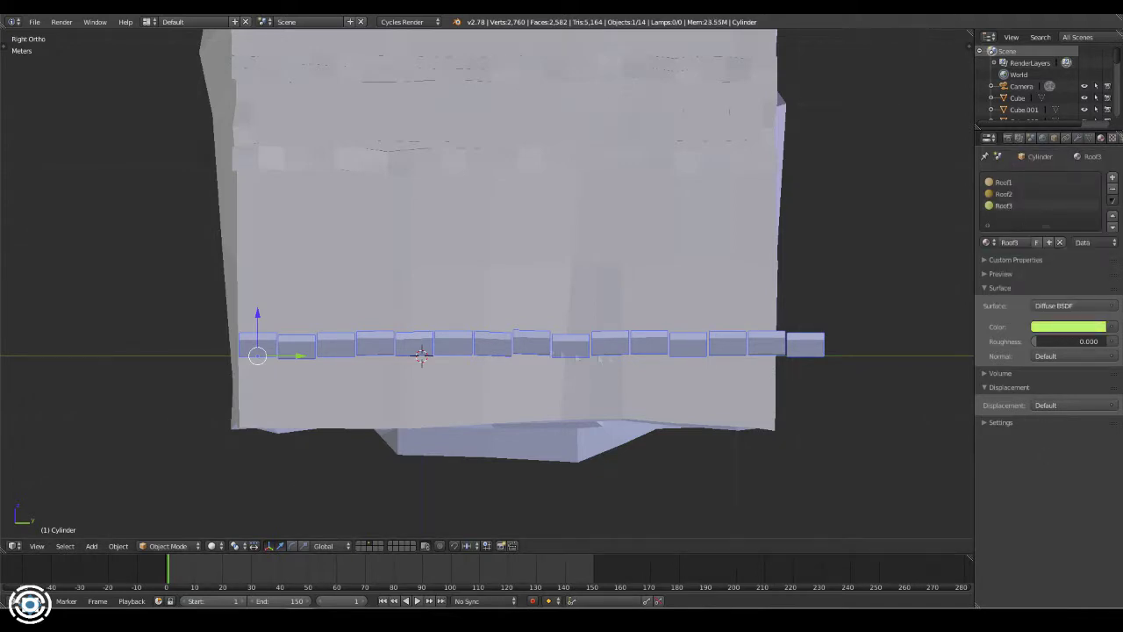
- Switch the viewport to material shading and assign Roof3 to a selected tile block
key(Tab)
key(l)
click(199, 545)
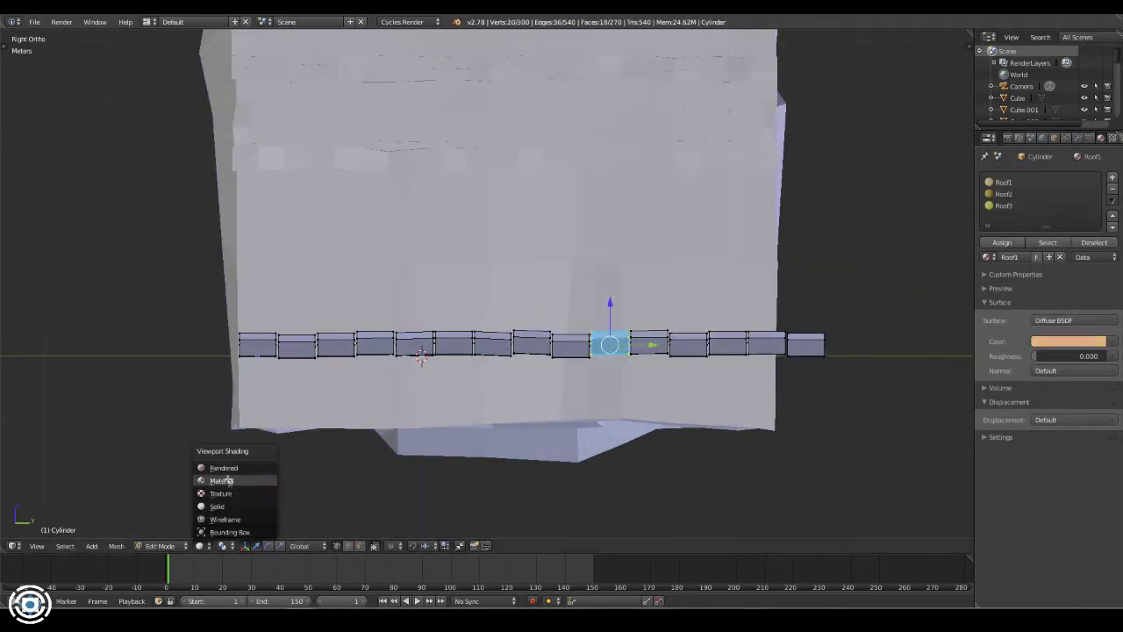
click(221, 481)
click(650, 344)
click(1002, 205)
click(1002, 242)
click(571, 344)
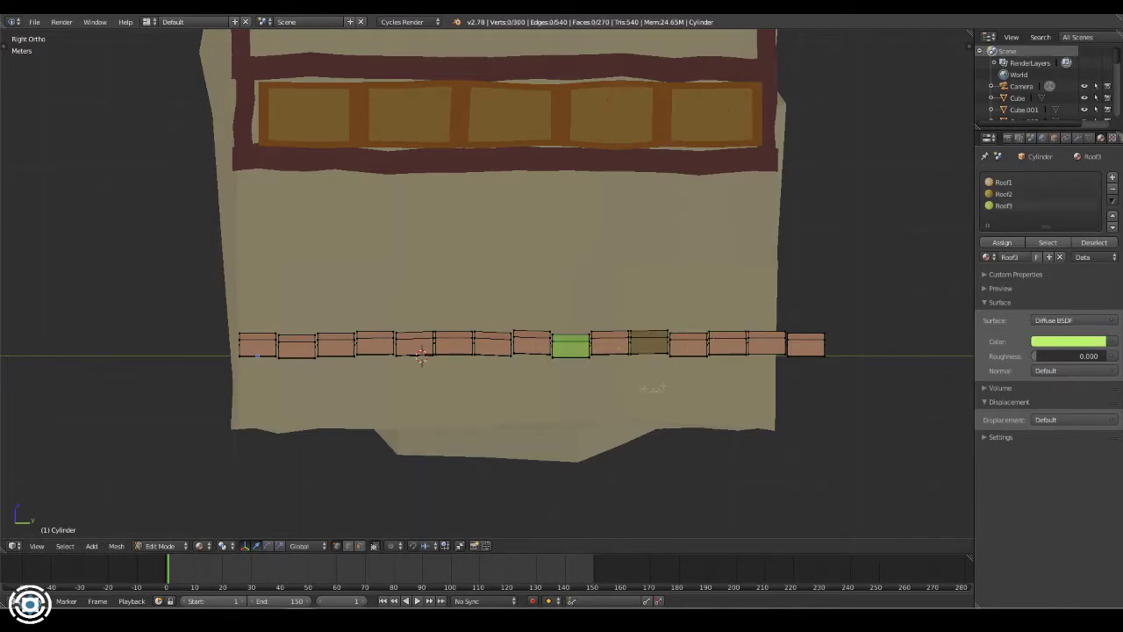
click(1068, 341)
- Assign the Roof2 material to two more tile blocks
middle_drag(614, 386, 604, 433)
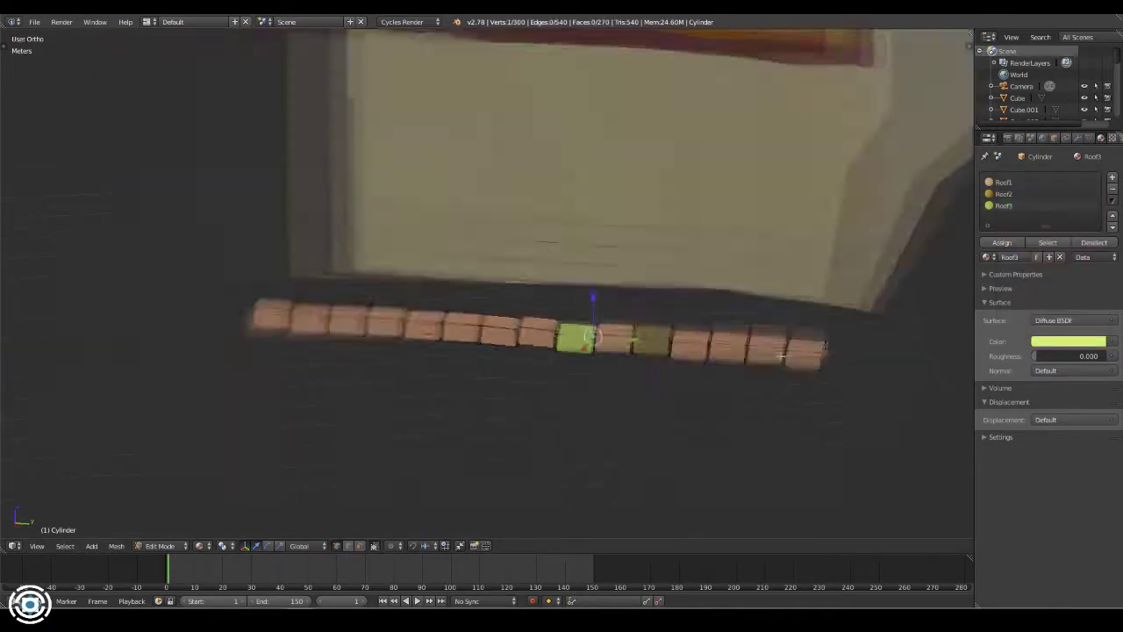
right_click(737, 325)
click(1002, 243)
right_click(299, 329)
click(1002, 242)
middle_drag(666, 369, 684, 390)
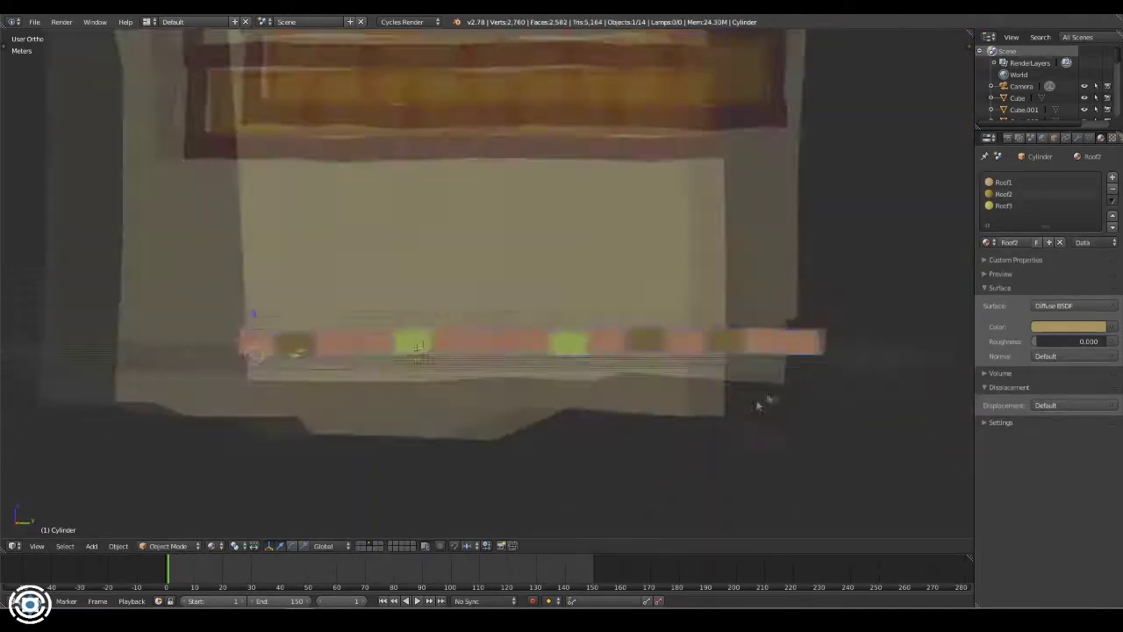
- Add a new cube at the left end of the tile row
key(shift+a)
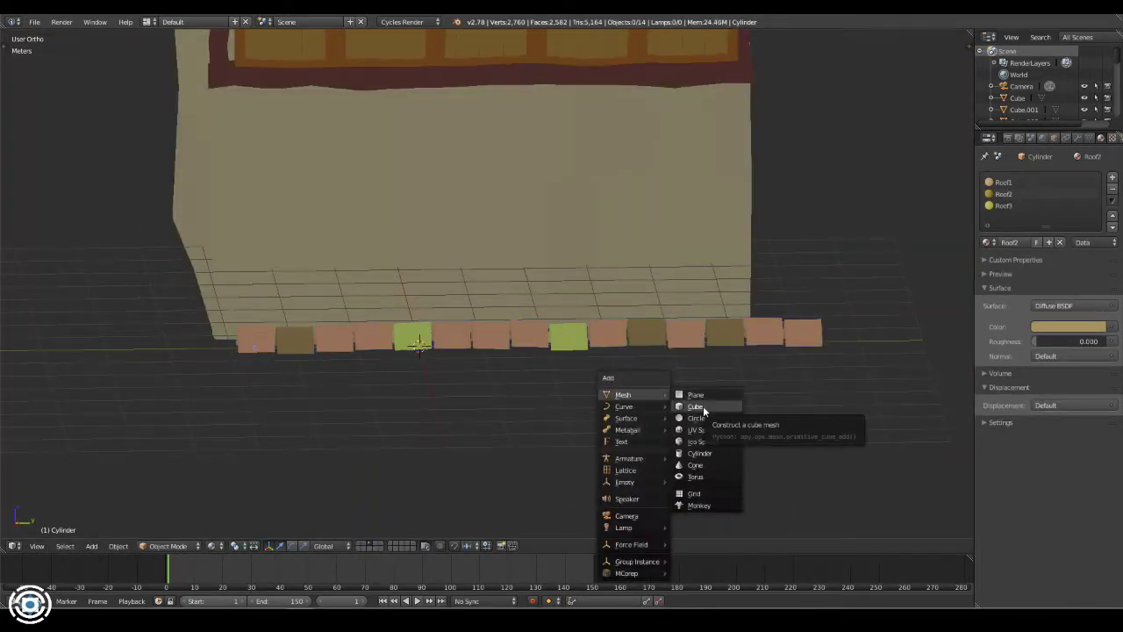
click(704, 410)
middle_drag(709, 393, 822, 396)
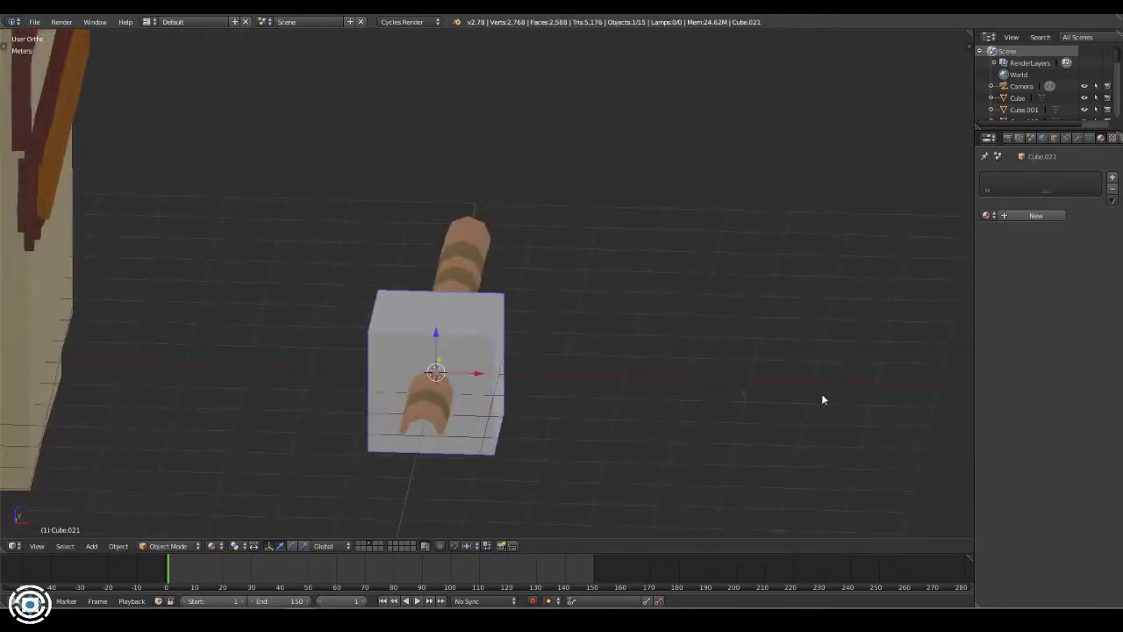
key(s)
key(x)
right_click(475, 382)
middle_drag(475, 382, 672, 412)
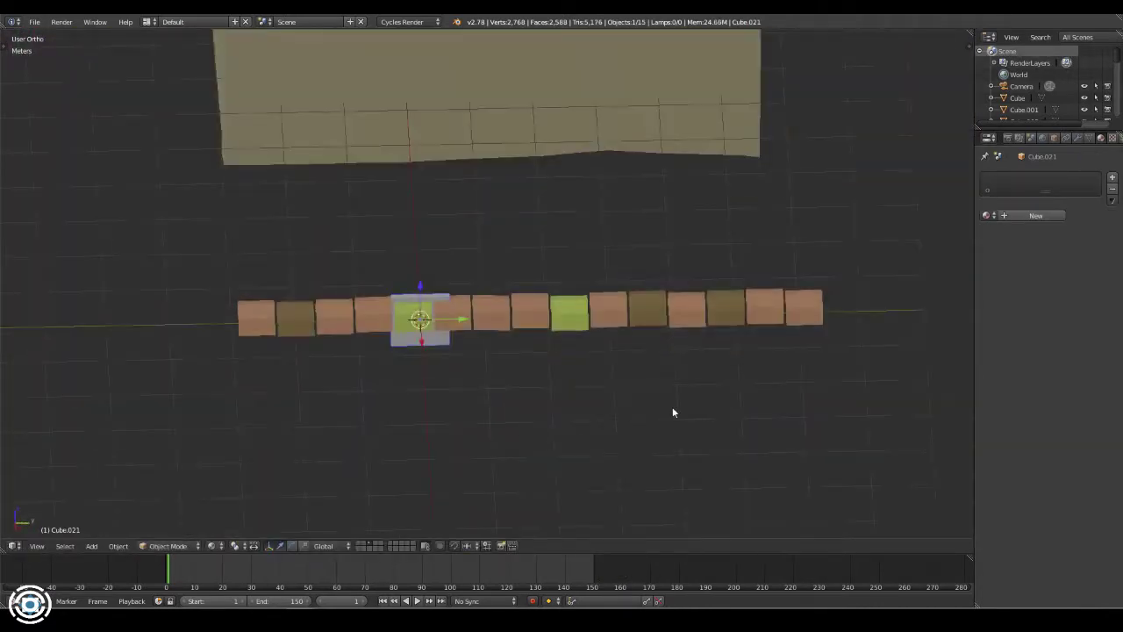
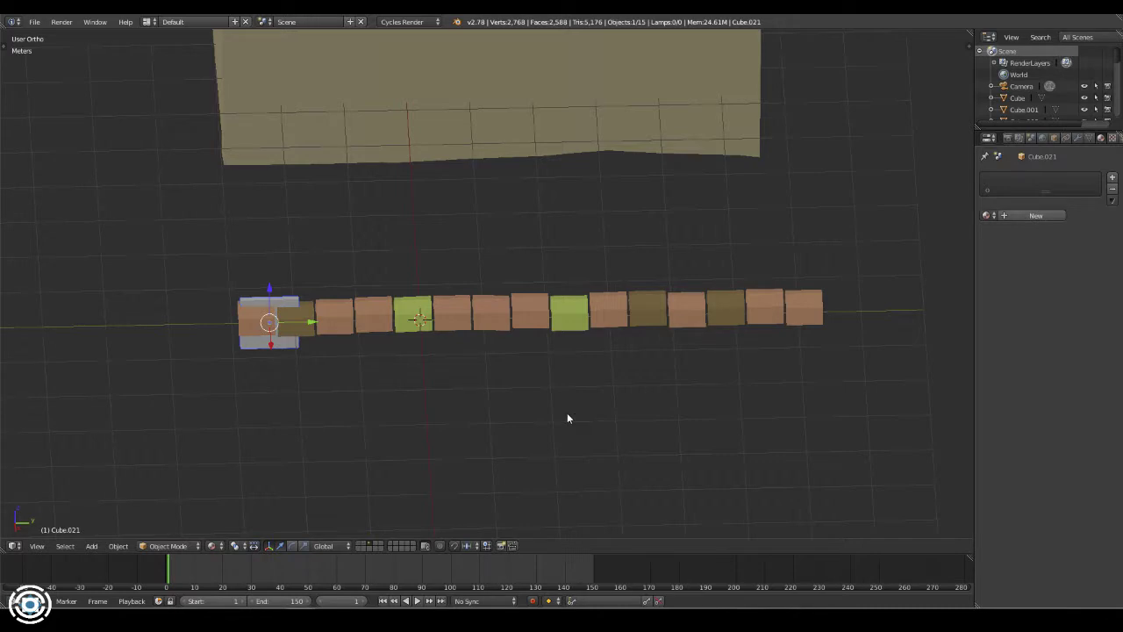
- Position the flat plate below the ridge cubes and add an Array modifier to it
middle_drag(566, 412, 277, 312)
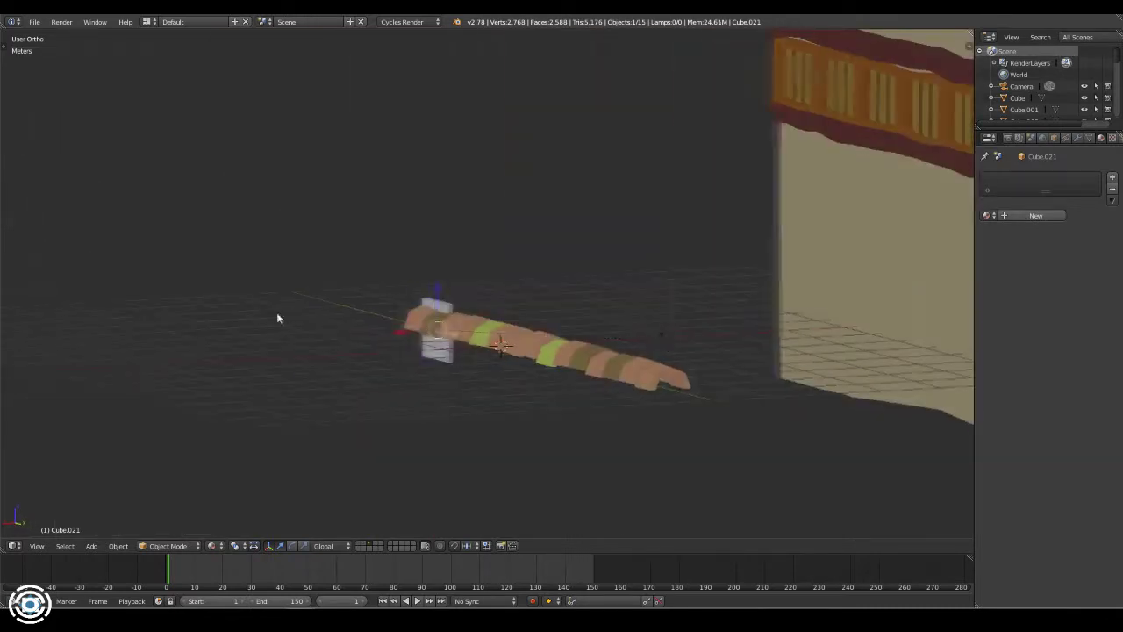
middle_drag(586, 429, 592, 354)
key(KP_1)
key(g)
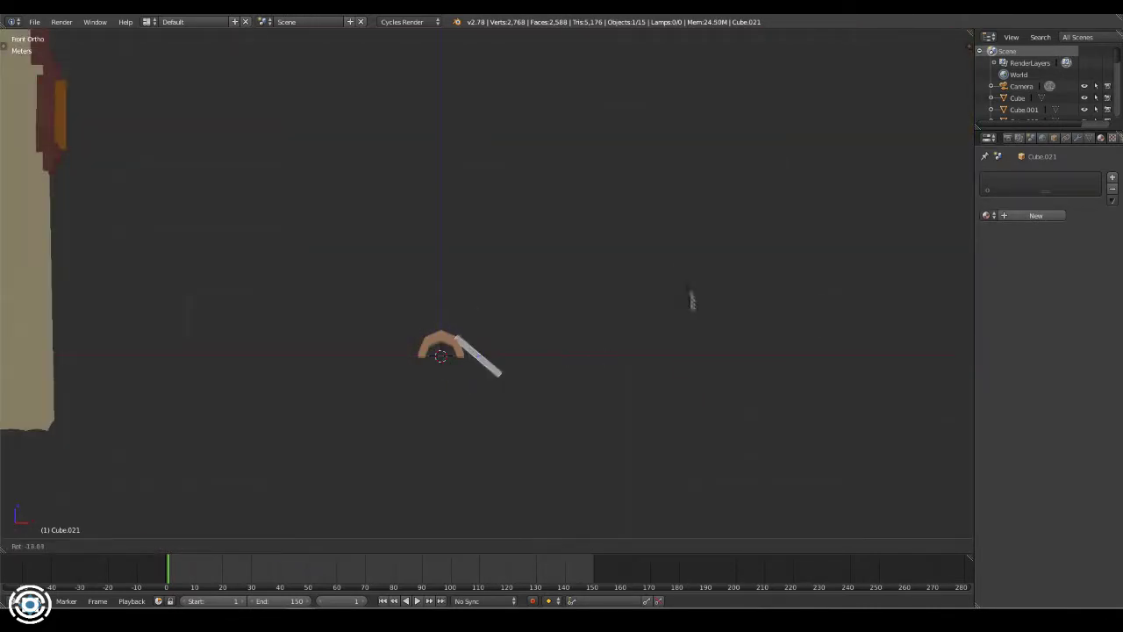
click(677, 266)
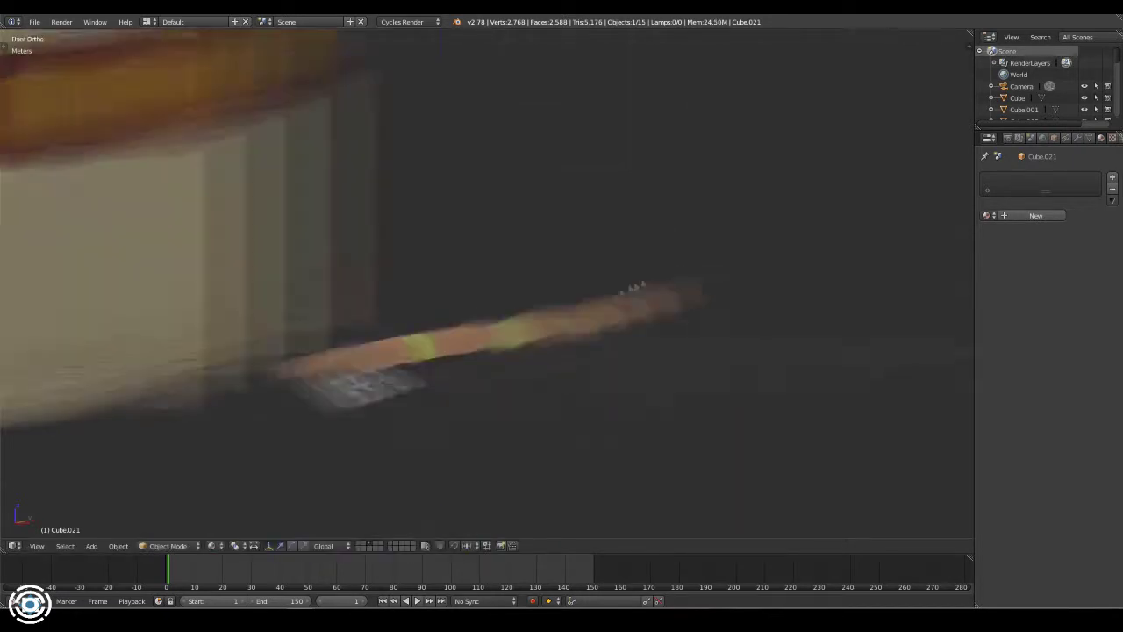
middle_drag(677, 266, 562, 299)
click(1078, 138)
click(1048, 177)
click(868, 204)
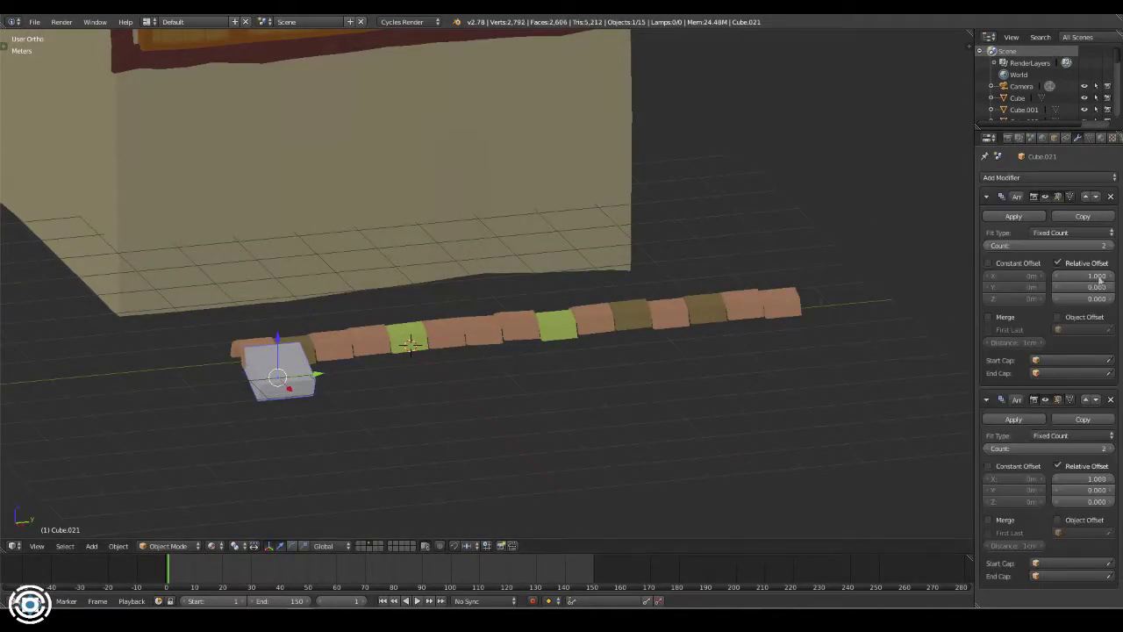
- Shift the long plank bar along the Y axis
ctrl+scroll(1096, 246, up, 9)
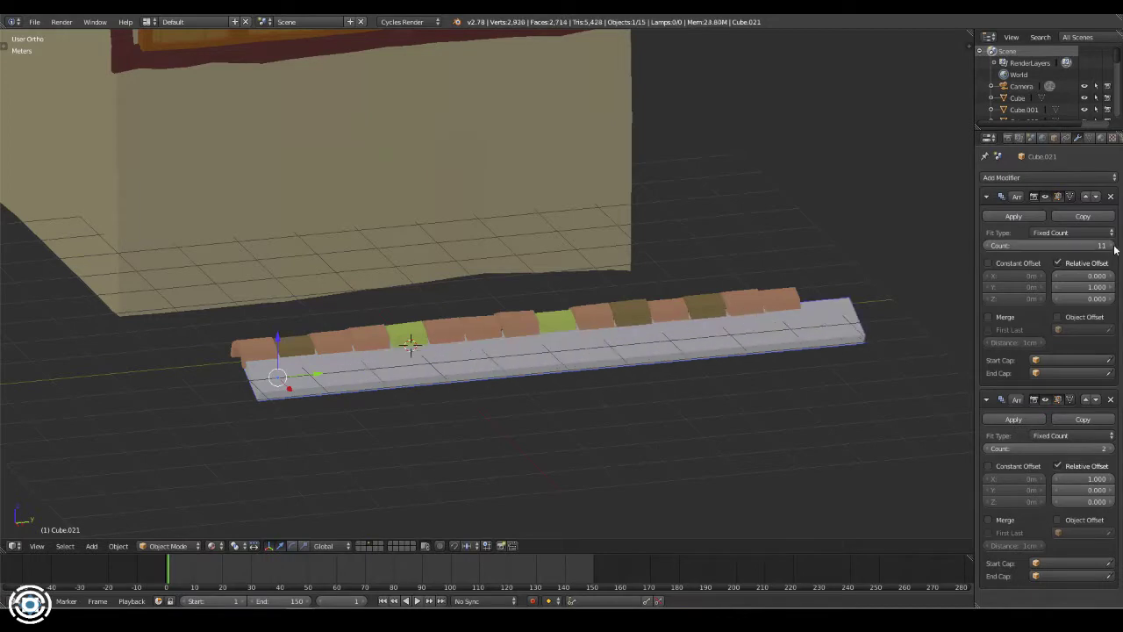
key(g)
key(y)
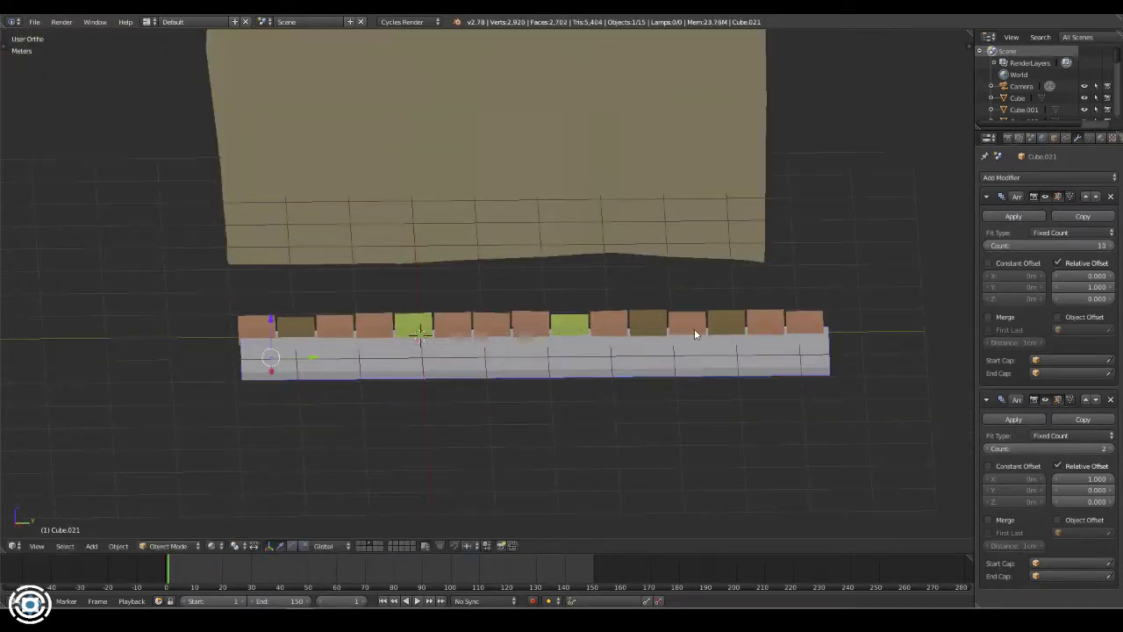
click(693, 333)
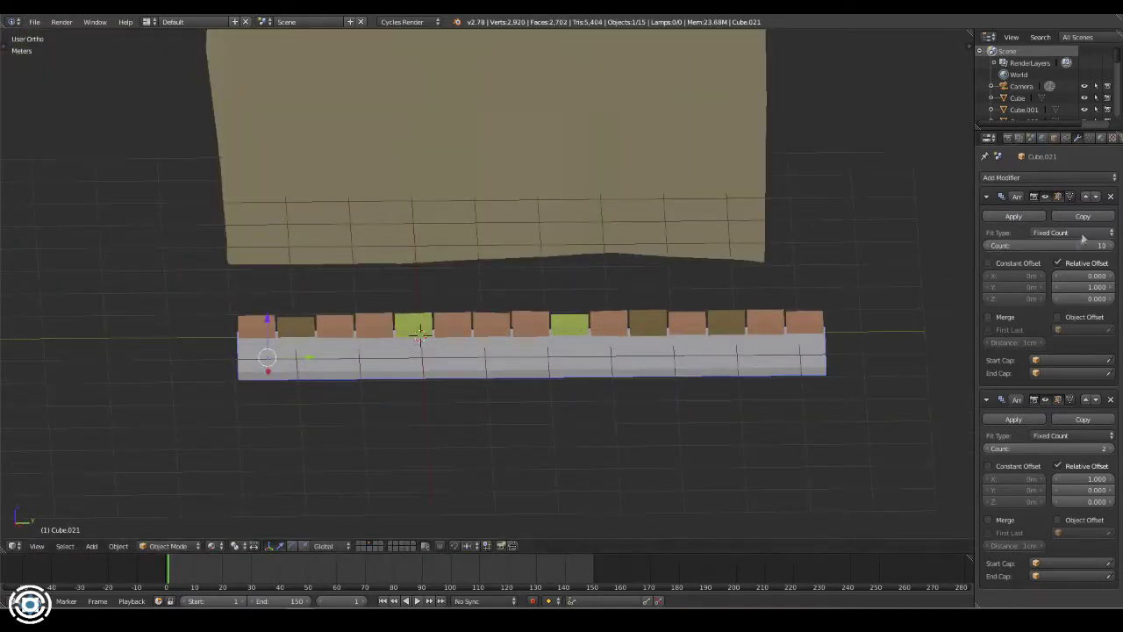
- Clear the second array's sideways offset and give it a constant Z offset of -1 m
click(986, 196)
text(1)
key(Return)
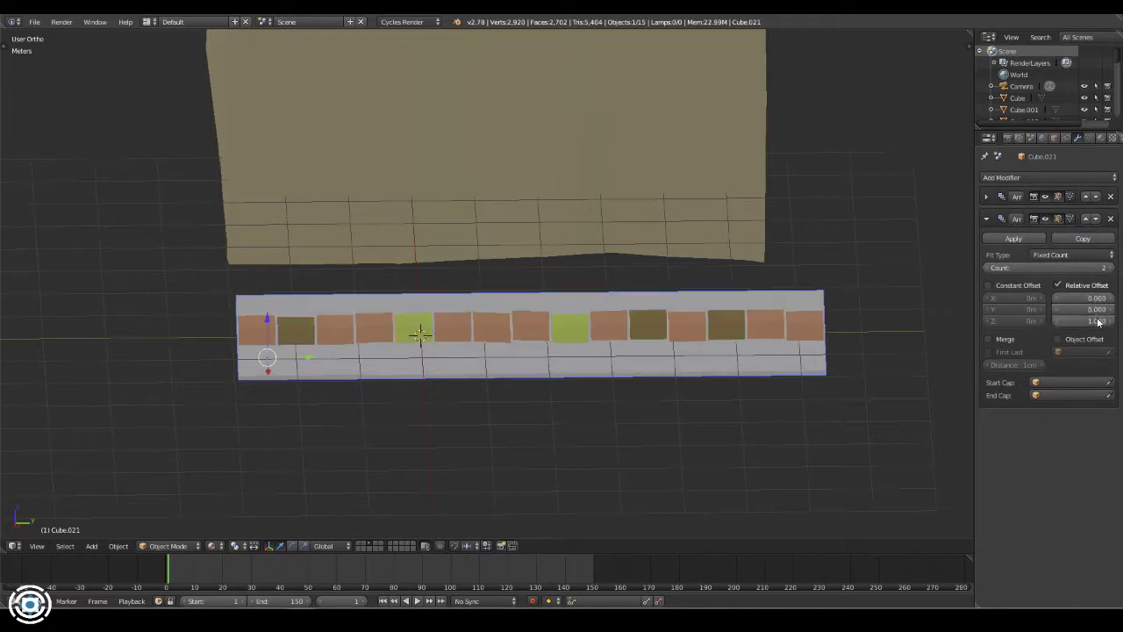
drag(1093, 321, 1108, 321)
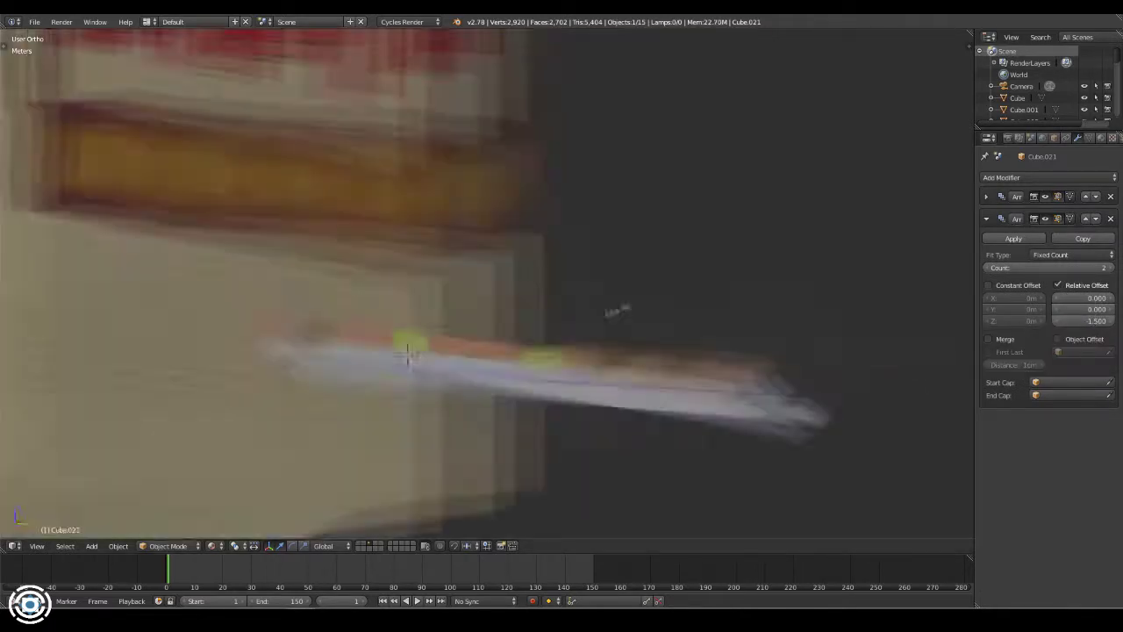
middle_drag(789, 316, 925, 296)
click(997, 287)
key(Return)
middle_drag(727, 363, 772, 368)
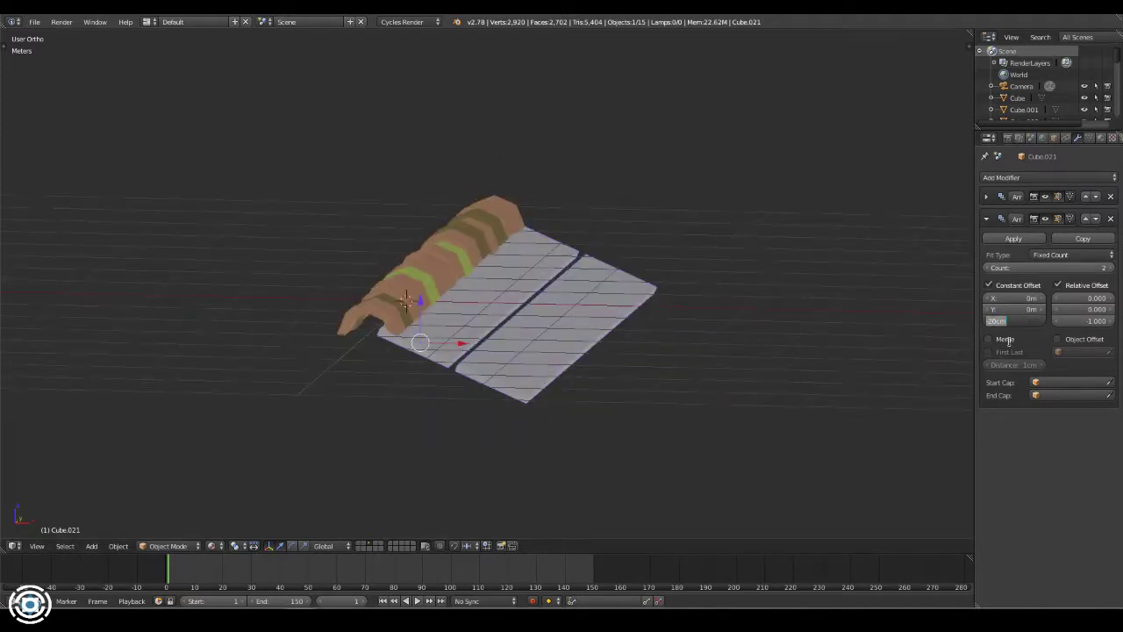
key(Return)
- Set the second array's relative Z offset to -1.2 and raise it to 10 rows
middle_drag(624, 371, 619, 299)
click(1091, 321)
key(KP_Decimal)
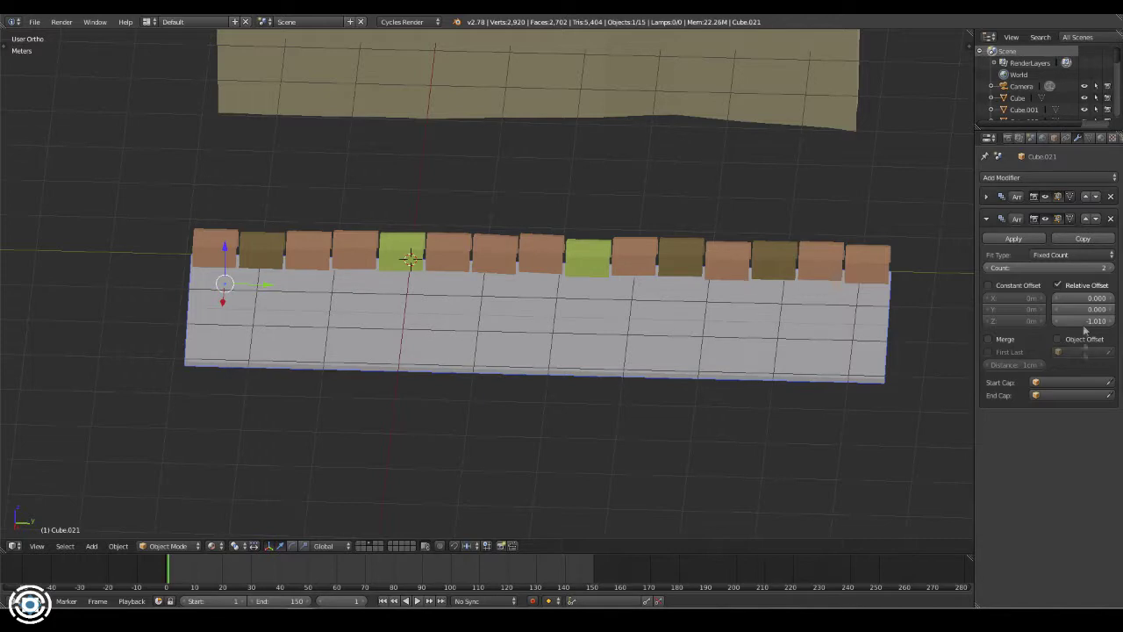
text(.2)
key(Return)
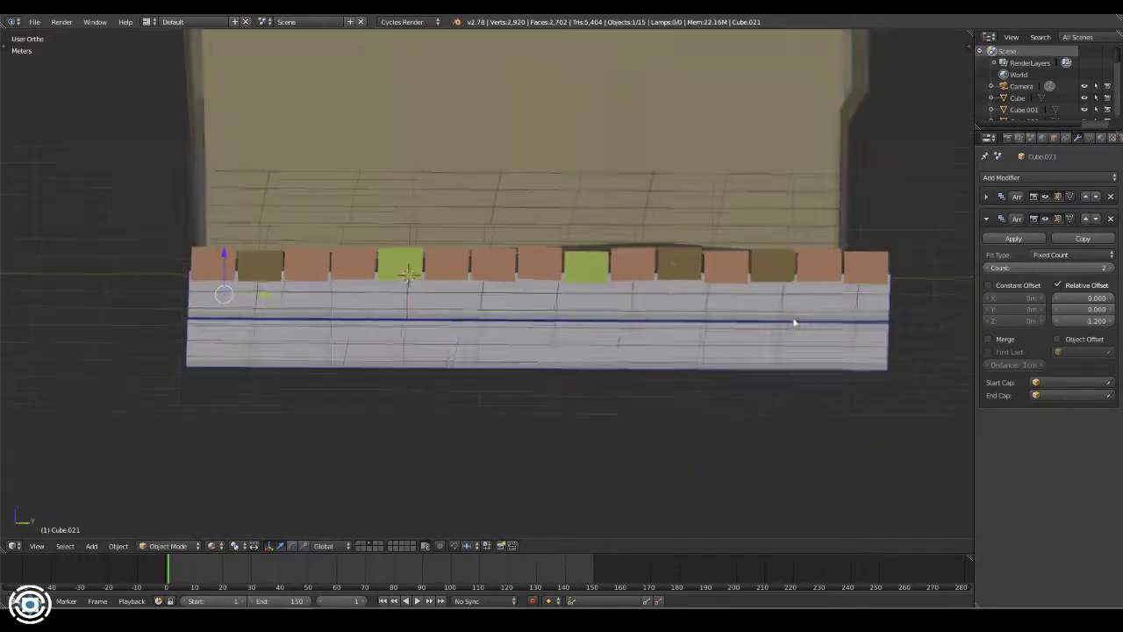
click(1110, 268)
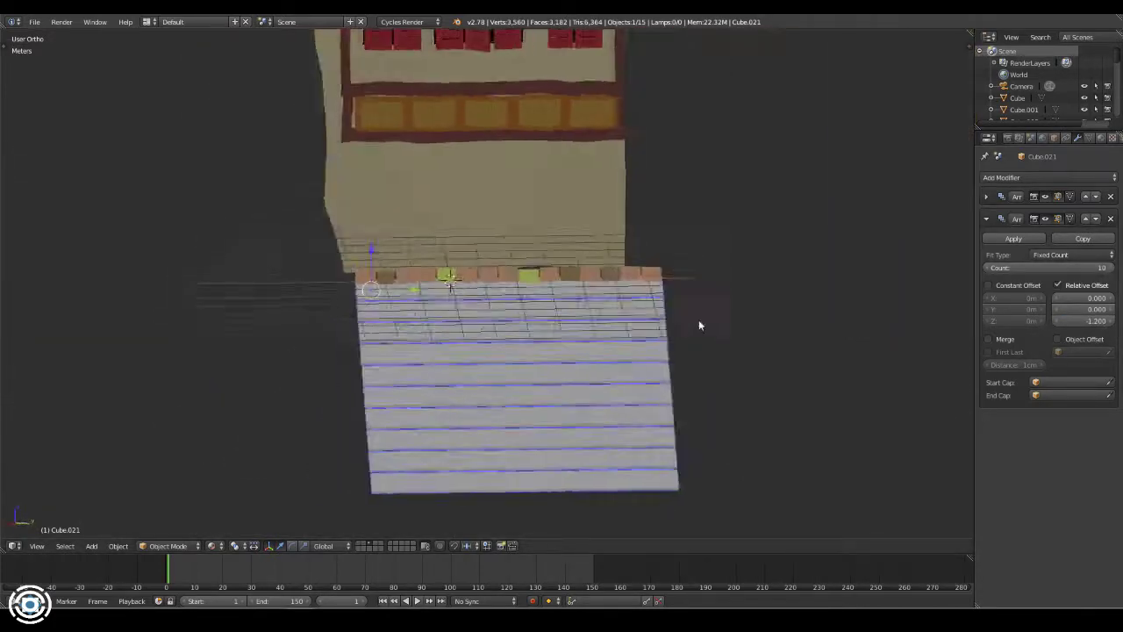
key(KP_7)
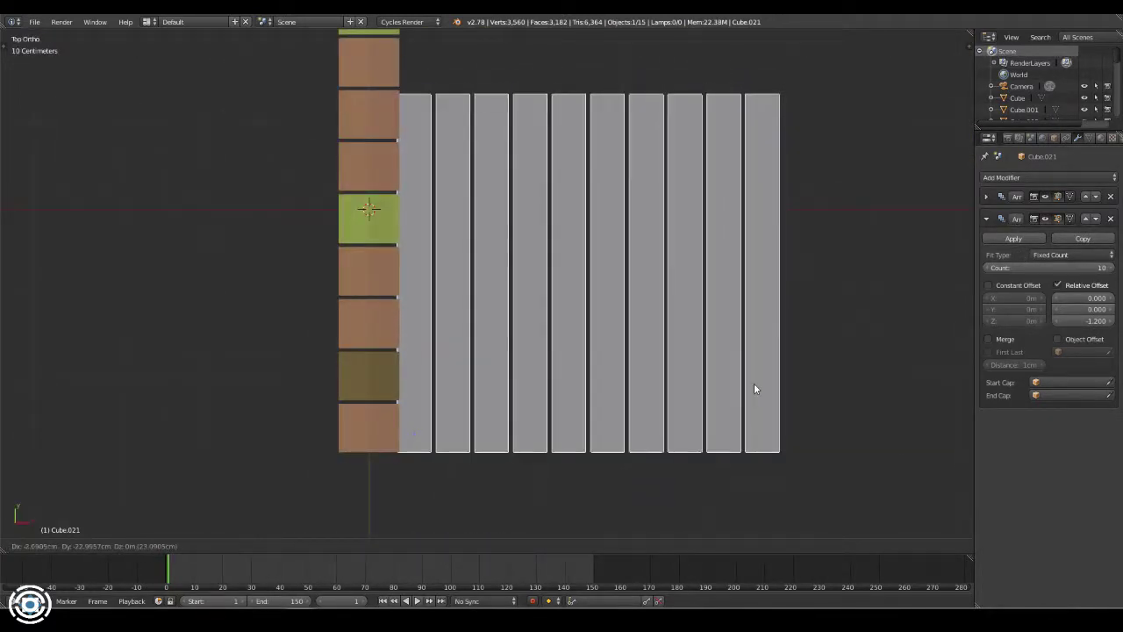
middle_drag(755, 366, 639, 343)
click(1111, 267)
click(986, 219)
- Raise the first array's count to 22 planks to widen the sheet
click(986, 197)
click(1110, 245)
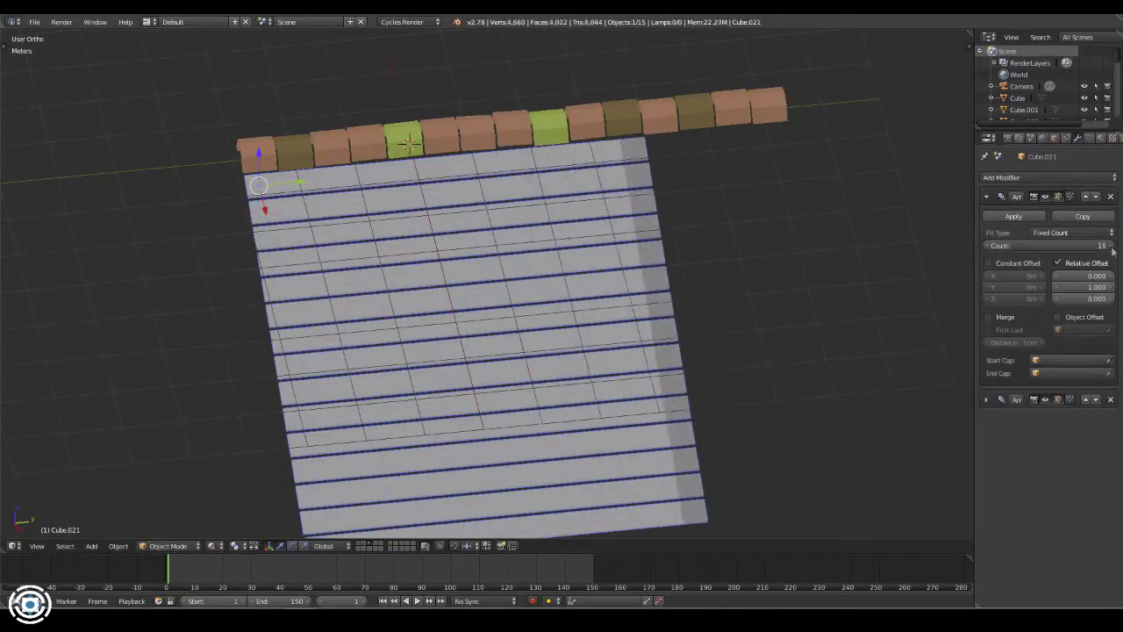
click(1110, 246)
key(KP_7)
middle_drag(704, 237, 614, 176)
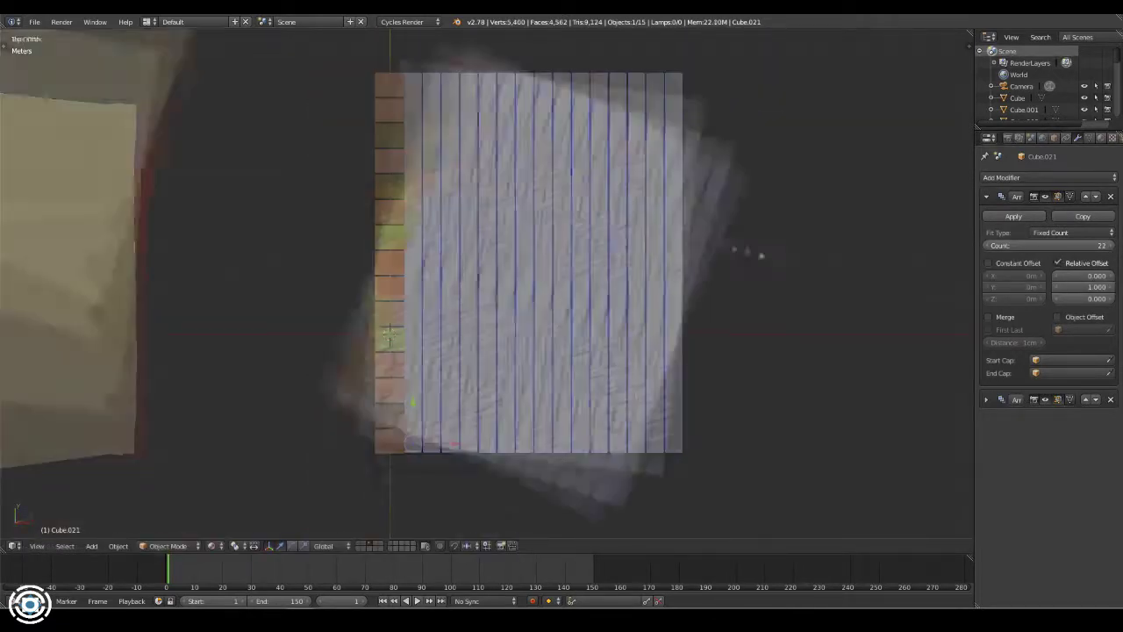
- Apply the array modifiers and edit the roof mesh in front view
click(1013, 216)
click(1013, 216)
key(Tab)
scroll(526, 264, up, 3)
scroll(587, 138, down, 5)
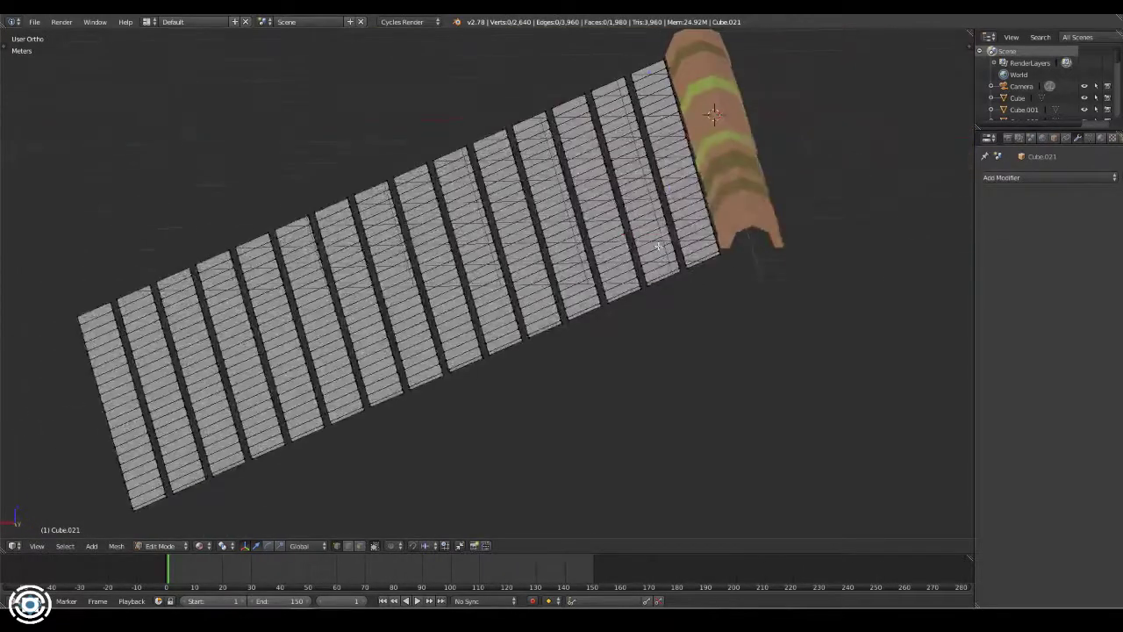
middle_drag(587, 138, 672, 240)
key(KP_1)
- Box-select individual plank strips and move them down-left into a stepped line
key(b)
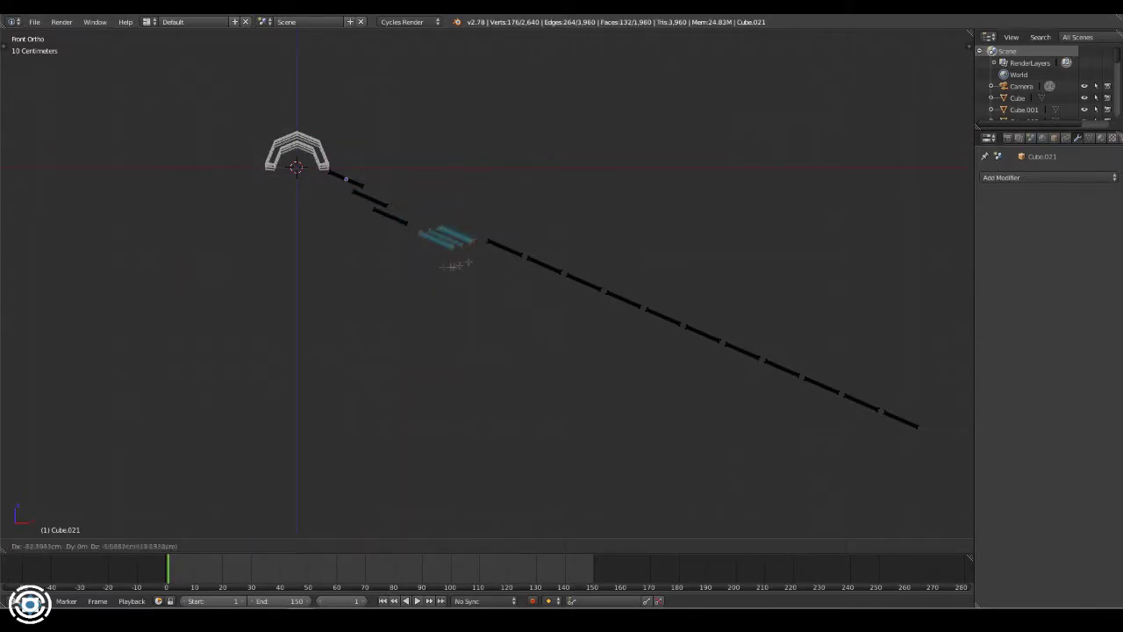
key(g)
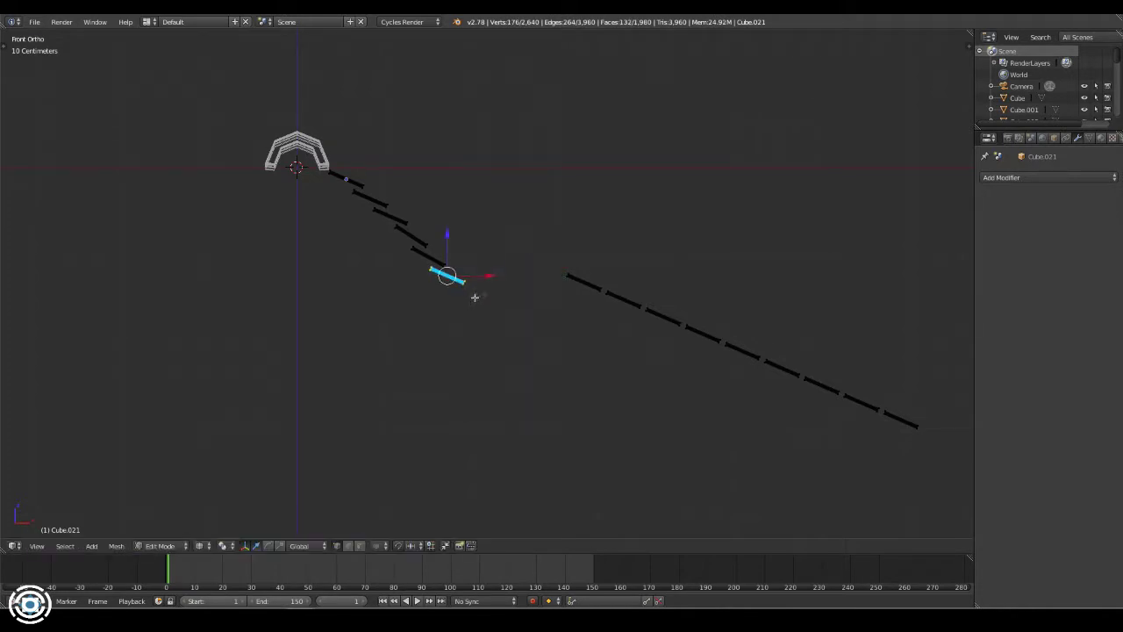
drag(601, 295, 649, 320)
key(g)
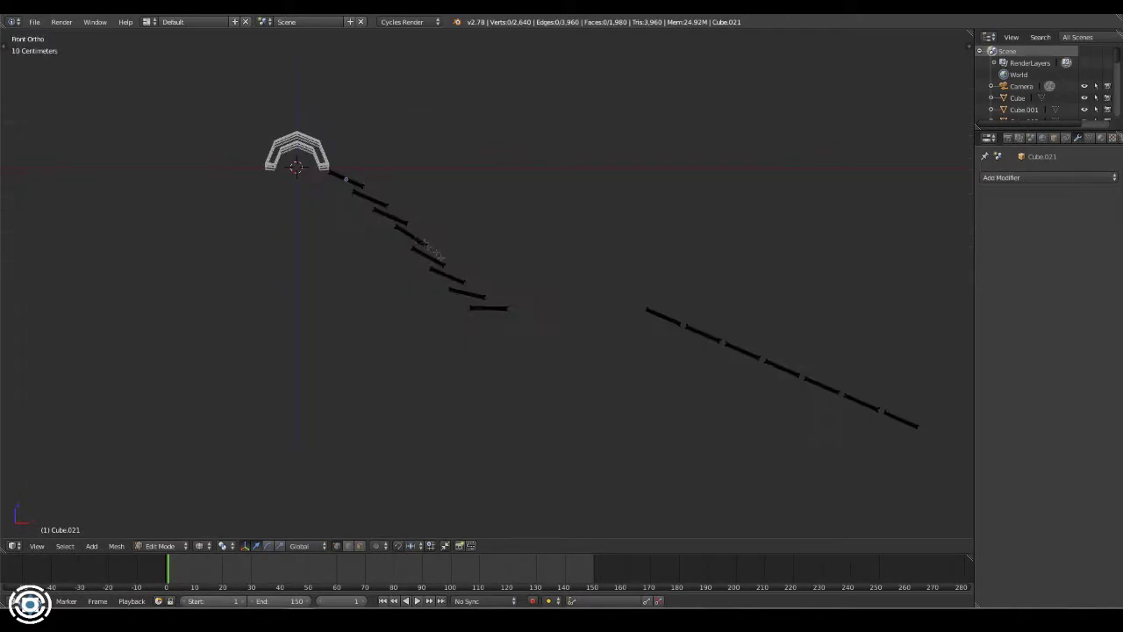
drag(376, 231, 627, 359)
key(g)
click(411, 355)
key(g)
drag(636, 299, 719, 360)
key(g)
click(444, 276)
key(g)
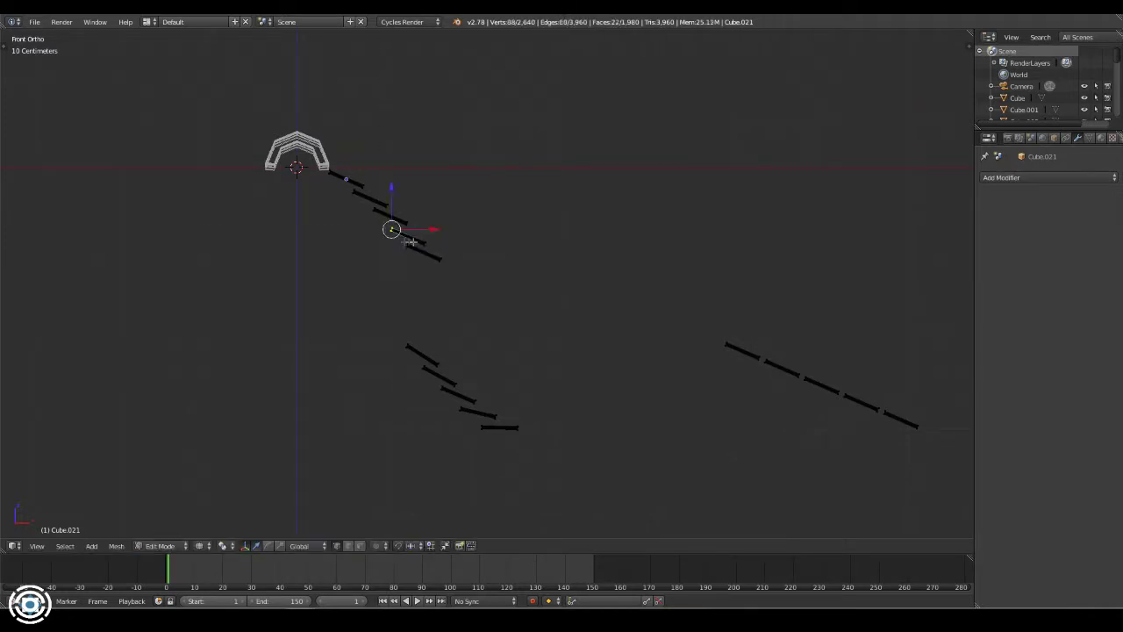
- Move the diagonal line of five strips and the two lower-right strips into the slope
key(ctrl+l)
key(KP_Decimal)
key(l)
key(g)
drag(433, 307, 613, 427)
key(g)
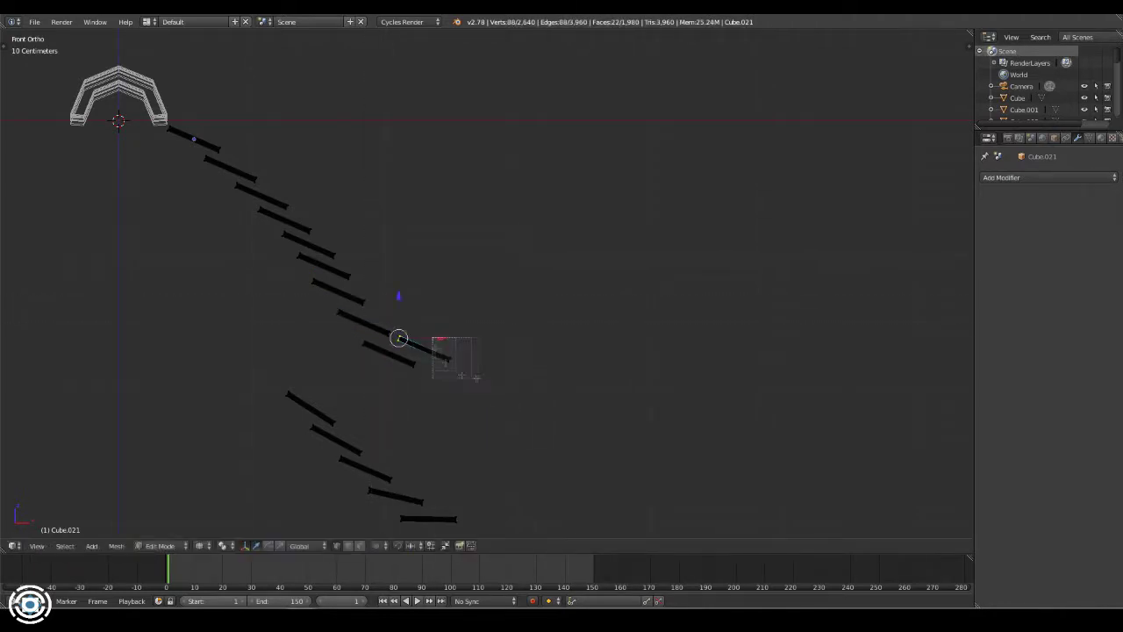
- Reselect strips and pick a single roof tile from an angled view
scroll(496, 380, down, 1)
key(a)
key(b)
drag(290, 275, 397, 365)
drag(511, 435, 510, 435)
mouse_move(672, 409)
middle_down()
mouse_move(597, 364)
mouse_move(466, 254)
mouse_move(561, 264)
middle_up()
key(l)
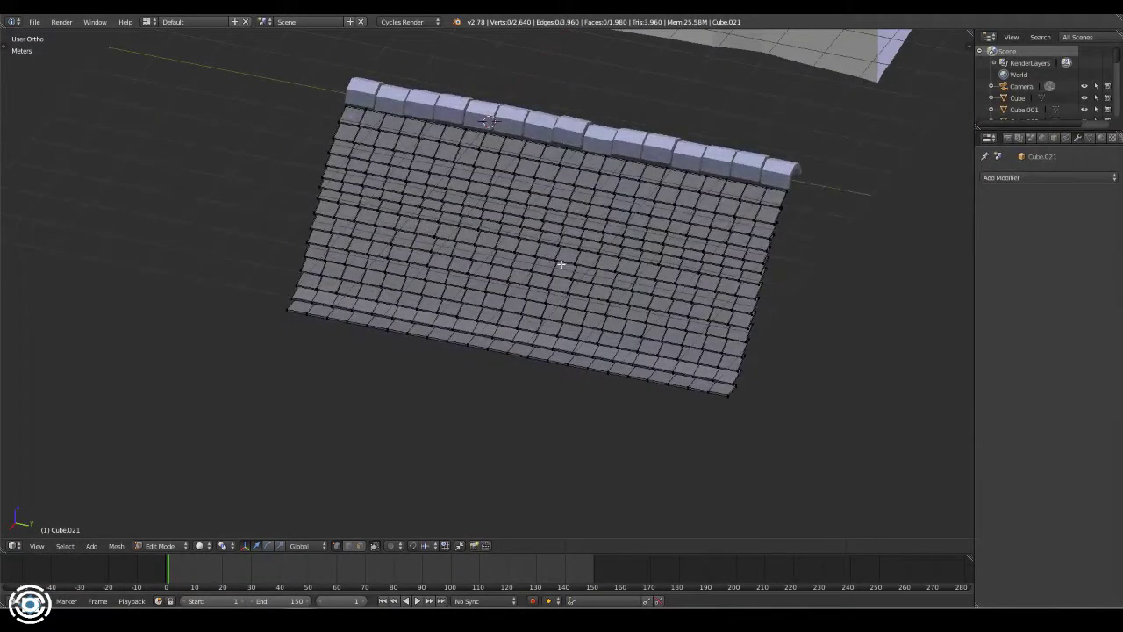
- Randomly select scattered roof tiles with Select Random
key(space)
text(random)
key(Return)
middle_drag(664, 325, 520, 255)
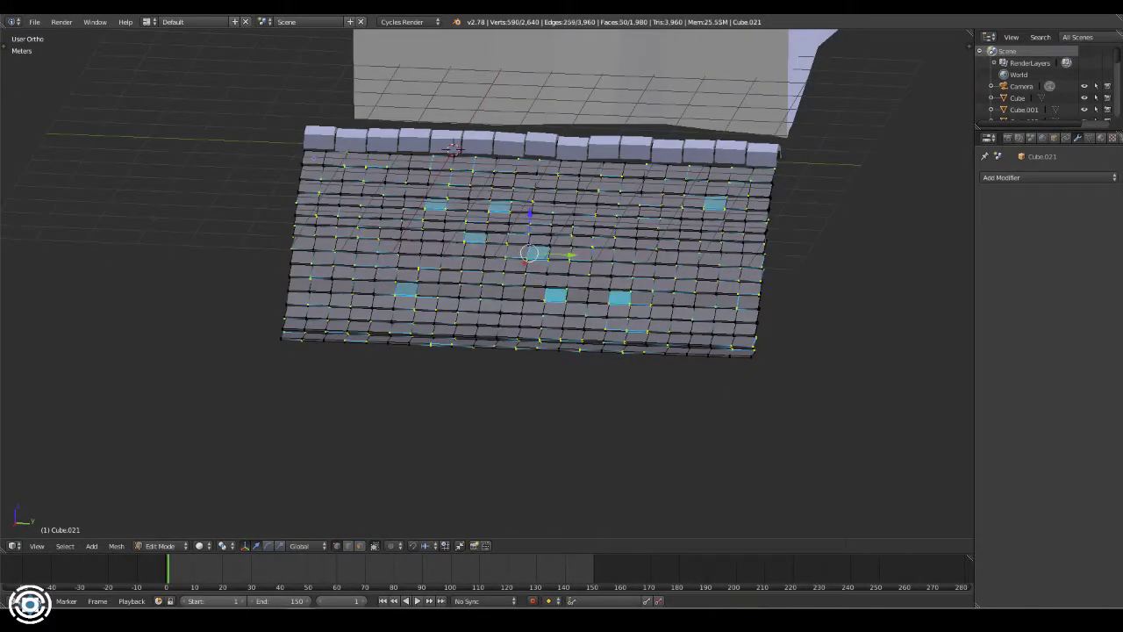
- Add Roof1 and Roof2 material slots and assign Roof2 to the random tiles
click(1102, 137)
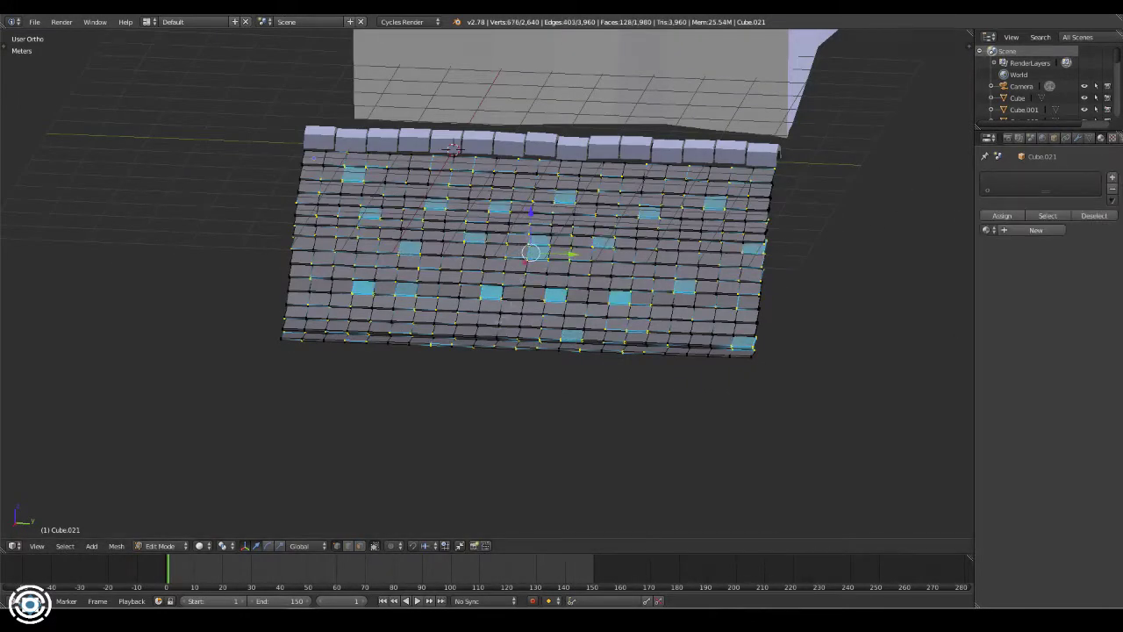
click(987, 230)
text(roof)
click(878, 251)
click(1112, 176)
click(987, 257)
click(877, 329)
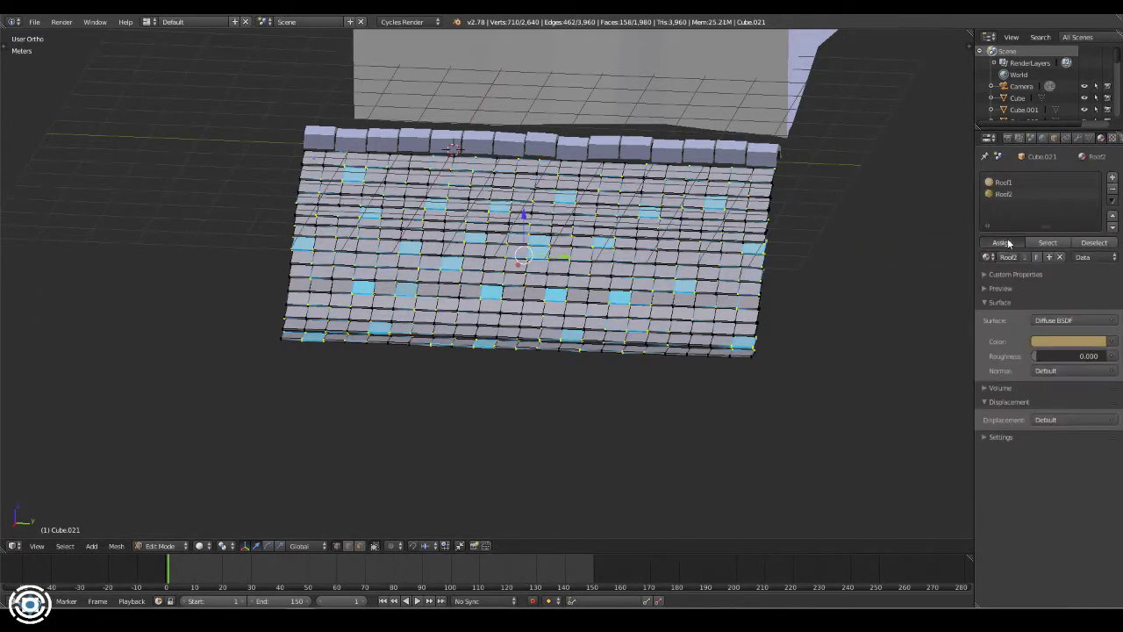
click(1008, 244)
- Pick a fresh random batch of tiles, previewing the roof in rendered shading
key(a)
key(shift+g)
click(624, 271)
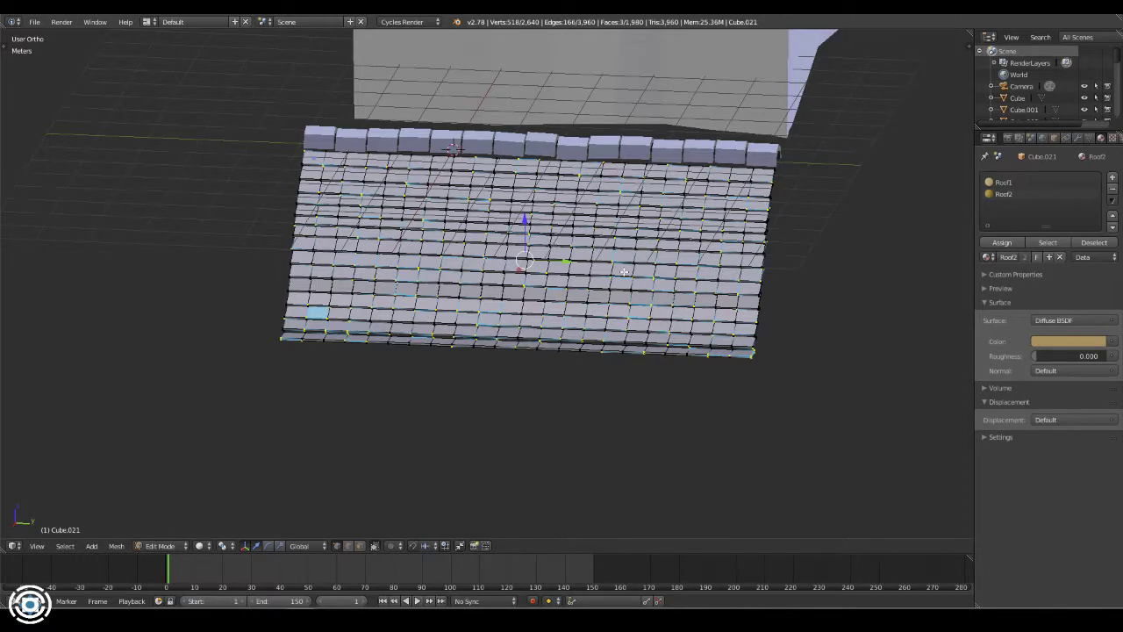
key(t)
click(42, 499)
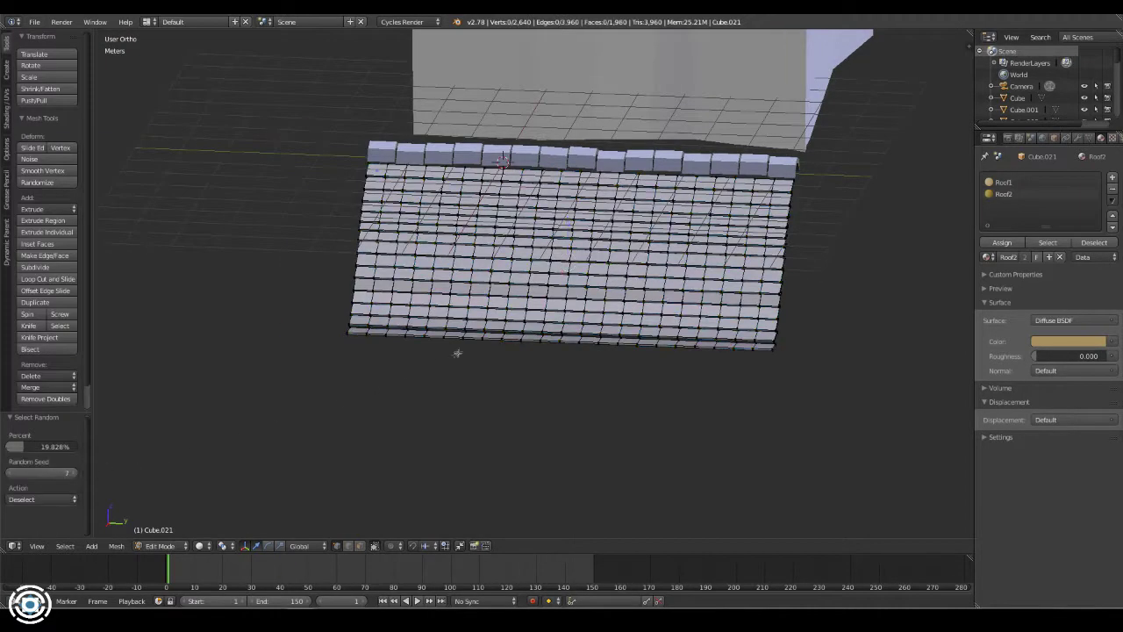
click(42, 487)
key(shift+z)
key(shift+z)
key(a)
key(a)
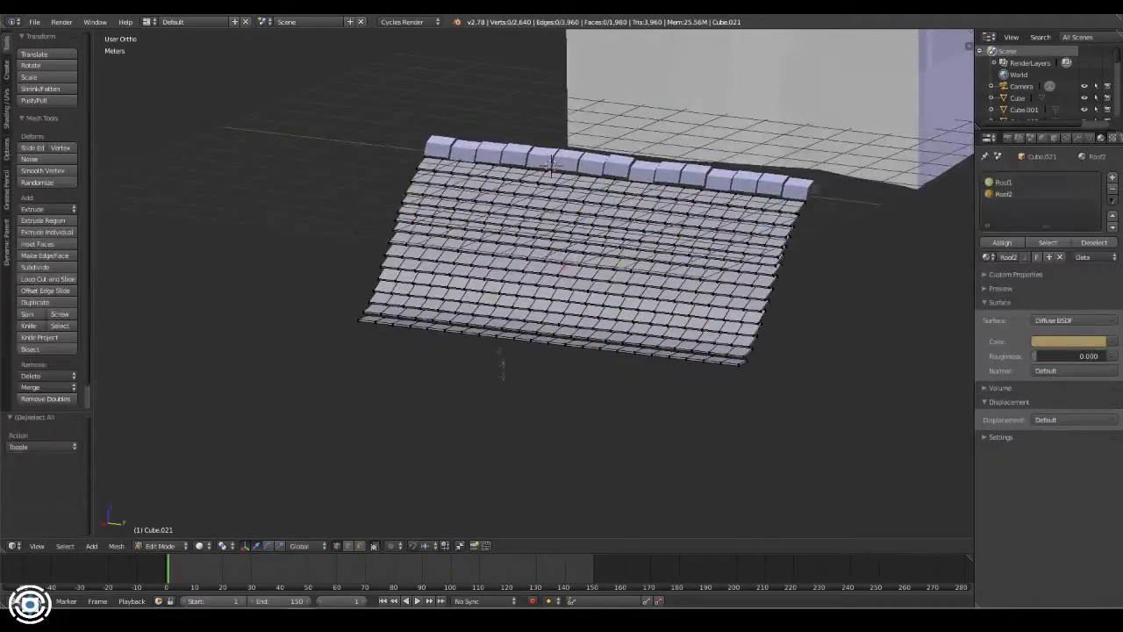
key(space)
key(Return)
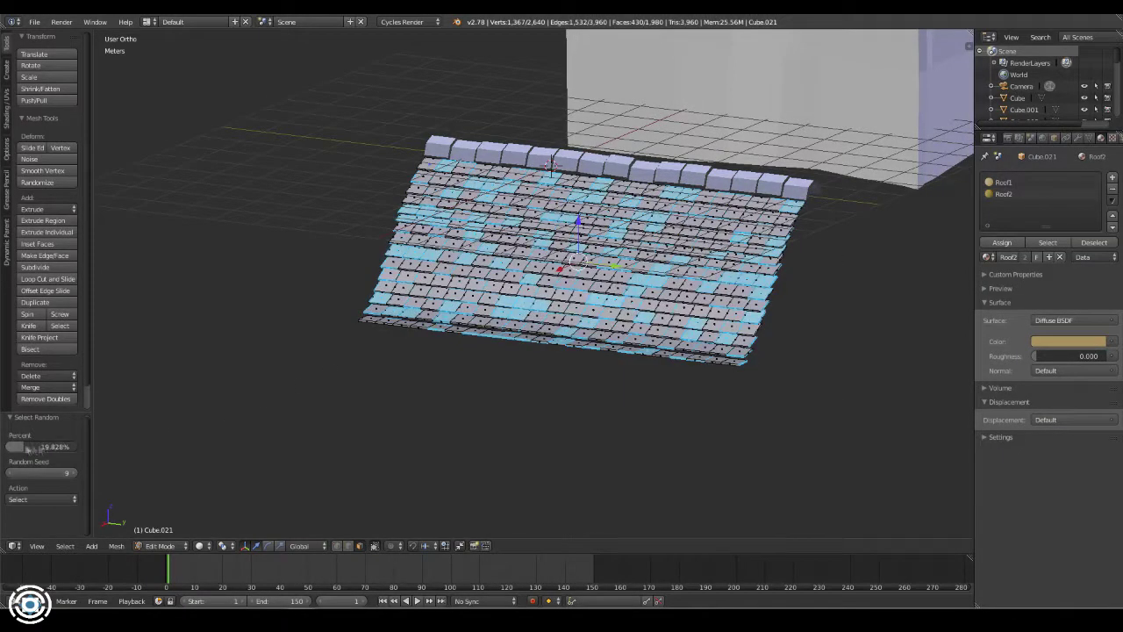
mouse_move(491, 228)
middle_down()
mouse_move(470, 140)
mouse_move(342, 165)
mouse_move(428, 116)
middle_up()
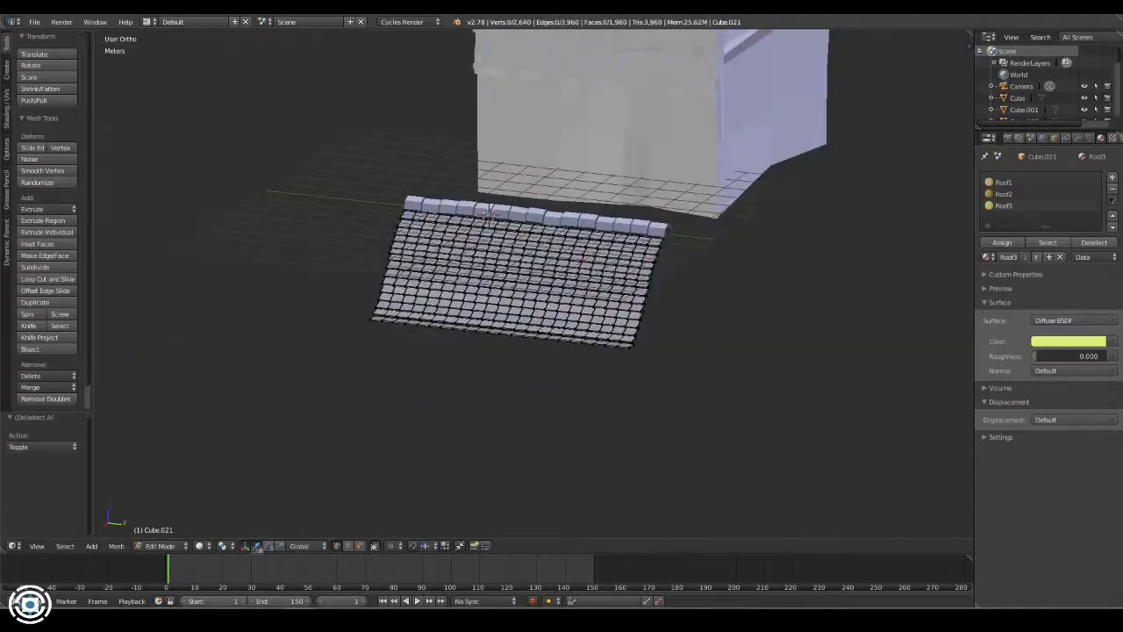
- Rotate the selected roof slat to its final angle in front view
key(shift+z)
scroll(561, 394, up, 3)
key(KP_1)
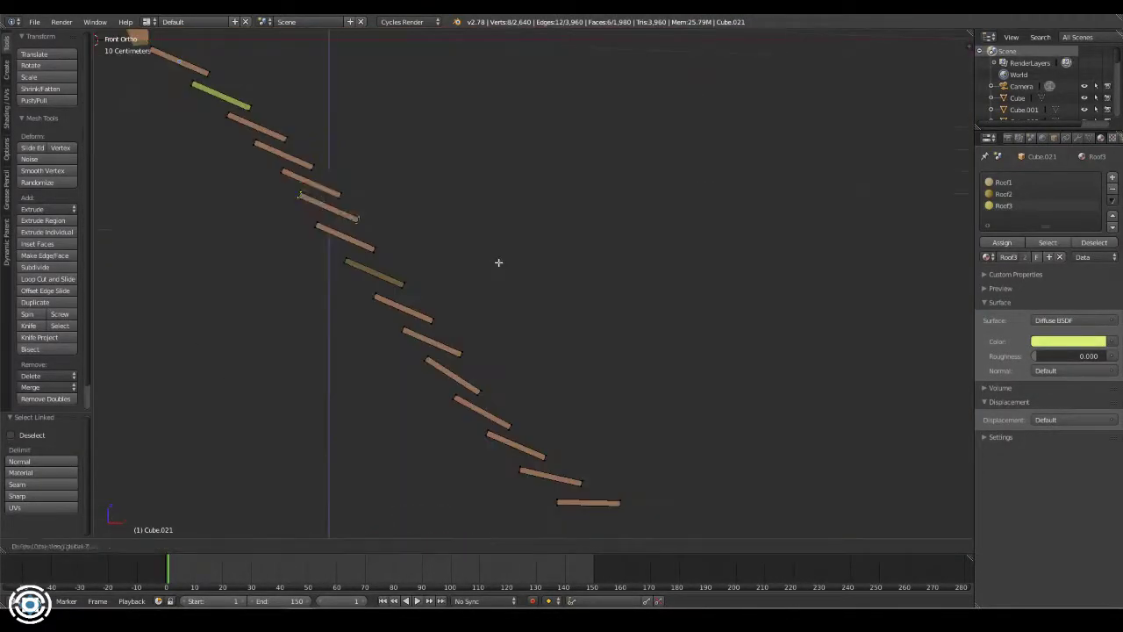
key(r)
click(421, 271)
- Select a connected slat, inspect the roof from above, and return to Object Mode
middle_drag(421, 271, 467, 299)
key(shift+z)
key(l)
mouse_move(599, 316)
middle_down()
mouse_move(403, 109)
mouse_move(764, 321)
mouse_move(693, 351)
middle_up()
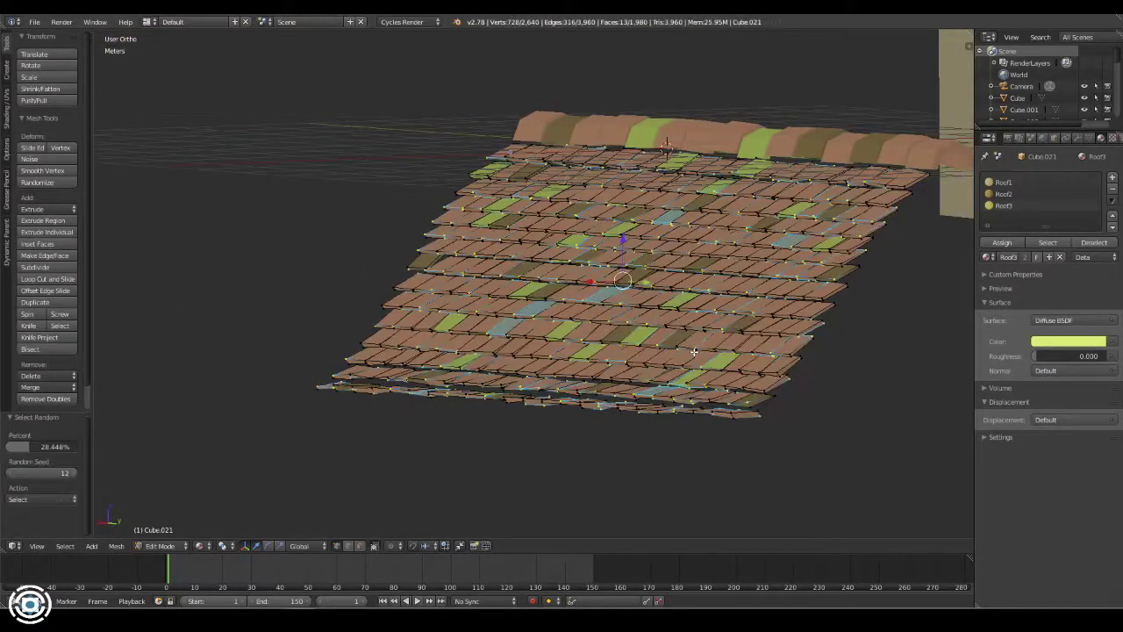
key(Tab)
mouse_move(885, 334)
middle_down()
mouse_move(777, 359)
mouse_move(860, 371)
mouse_move(941, 346)
mouse_move(784, 372)
mouse_move(720, 409)
mouse_move(641, 429)
middle_up()
- Add a plane and move it into place under the roof
key(shift+a)
click(654, 417)
middle_drag(677, 470, 501, 389)
key(KP_1)
key(g)
click(591, 347)
- Move the plane's vertices up along the roof slope in wireframe front view
key(Tab)
middle_drag(741, 301, 569, 355)
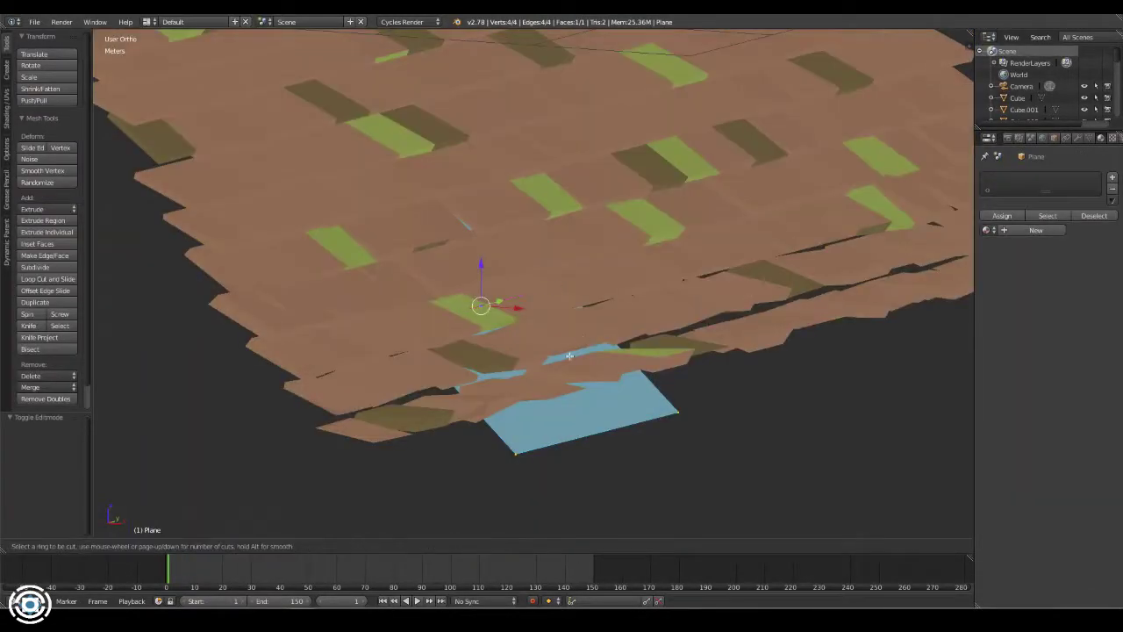
key(Escape)
key(KP_1)
key(a)
key(z)
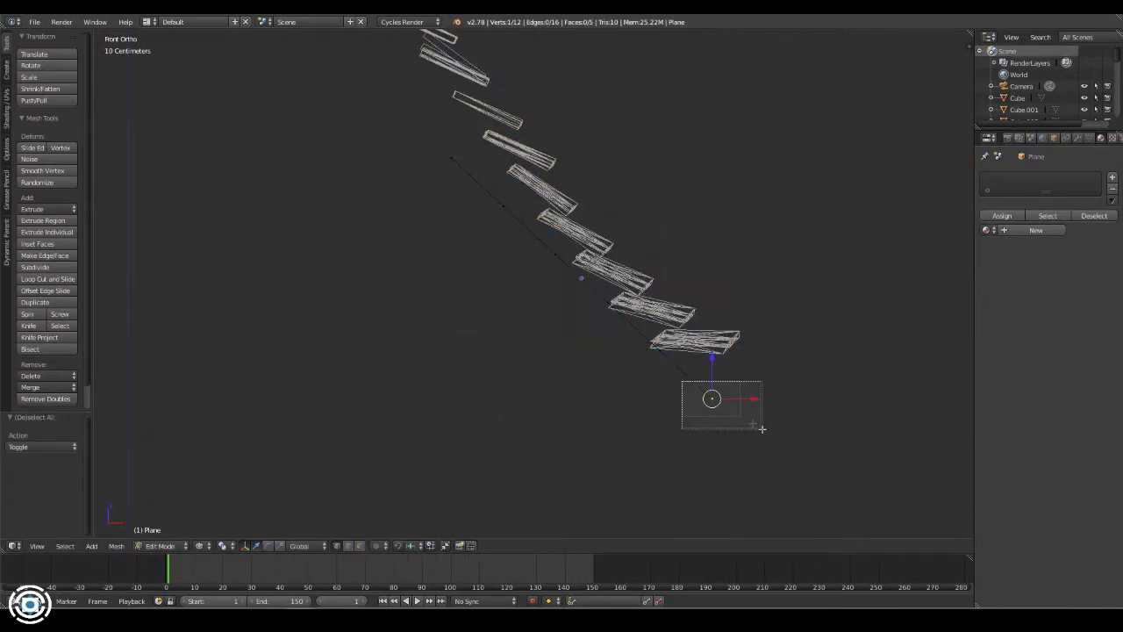
shift+middle_drag(580, 278, 617, 406)
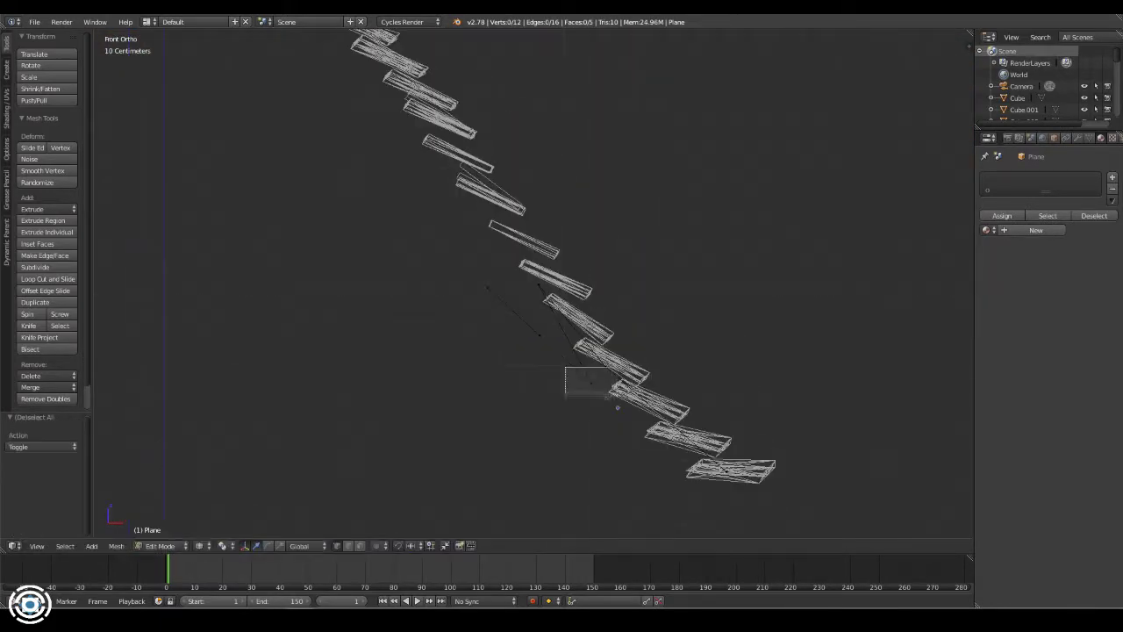
key(a)
key(g)
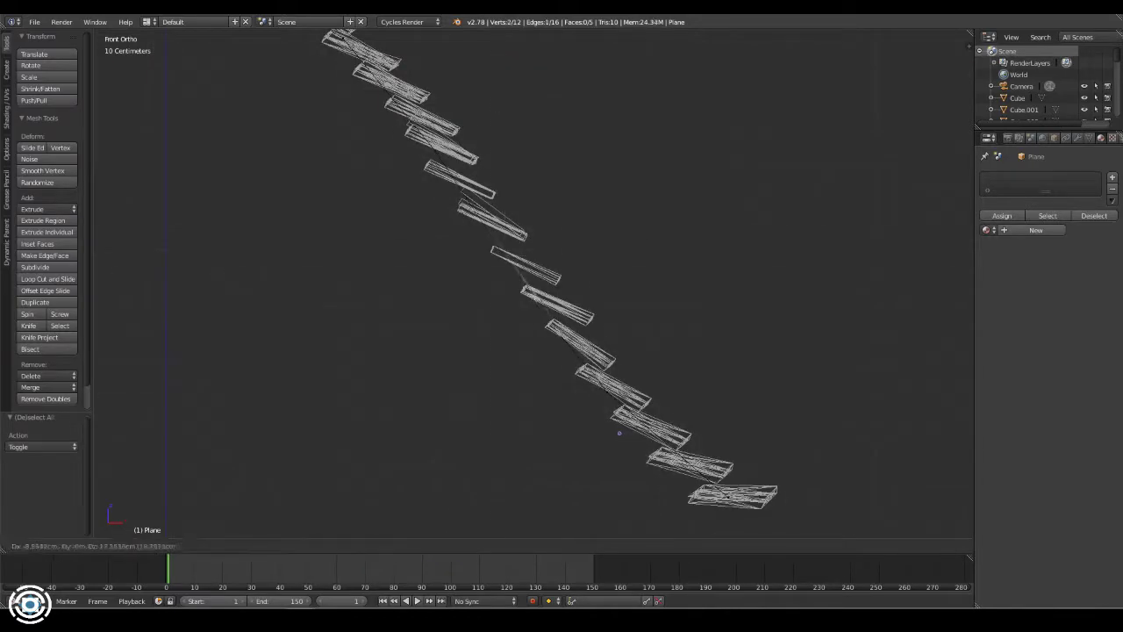
- Stretch one side of the plane along Y to span the roof's width
key(z)
key(KP_3)
key(a)
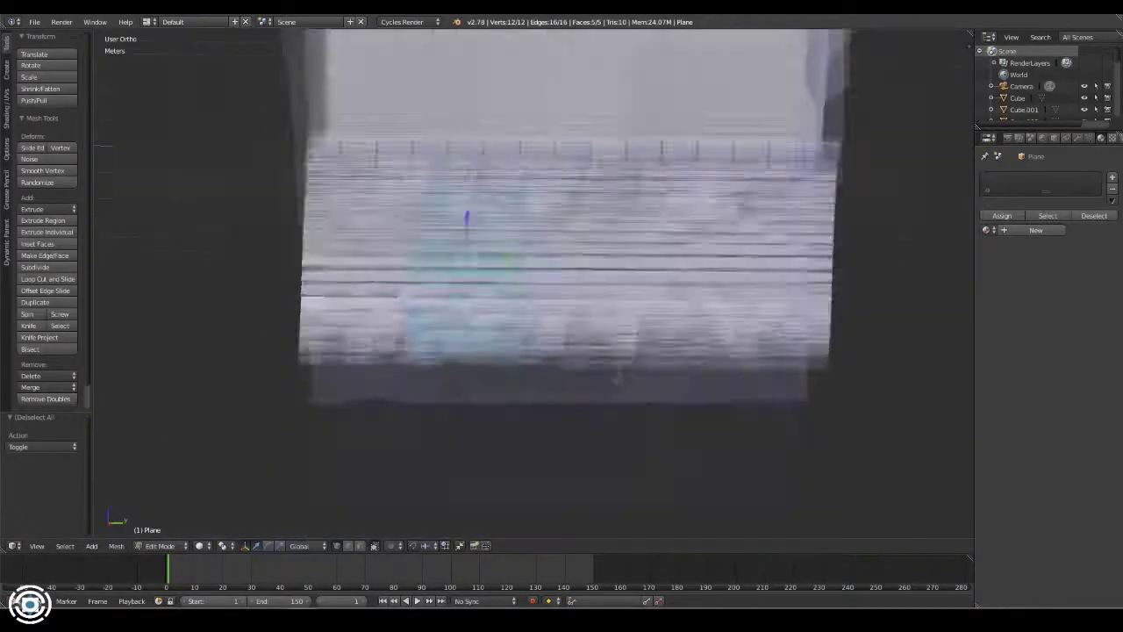
key(b)
middle_drag(243, 378, 624, 111)
key(z)
key(g)
key(y)
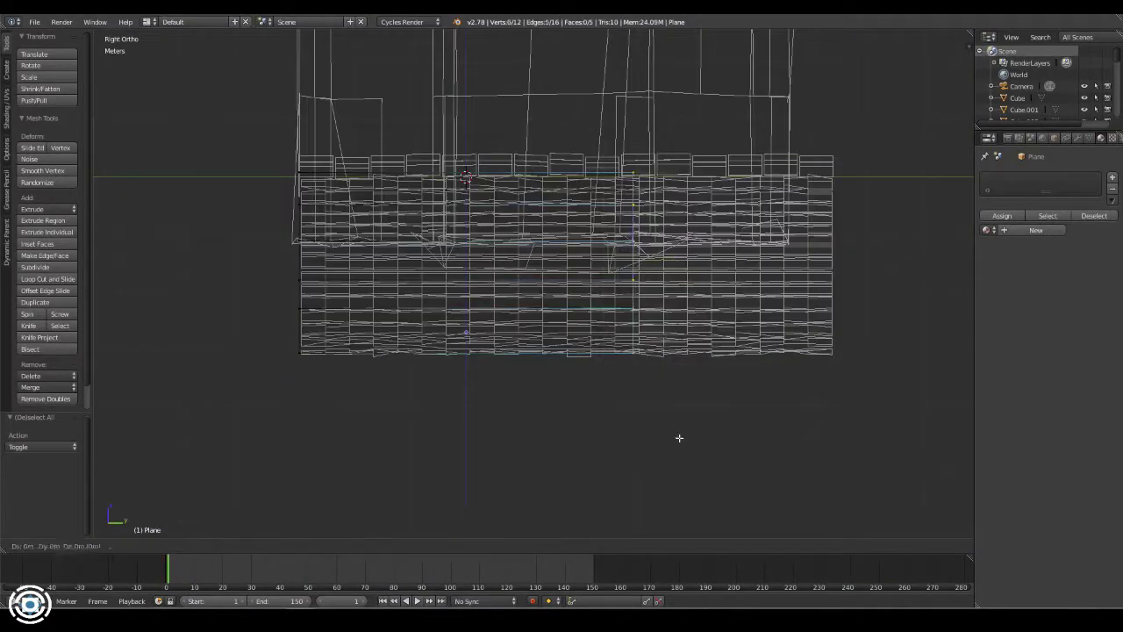
click(875, 436)
key(z)
- Assign the black material to the plane and view it in rendered shading
click(986, 230)
click(1002, 215)
click(199, 545)
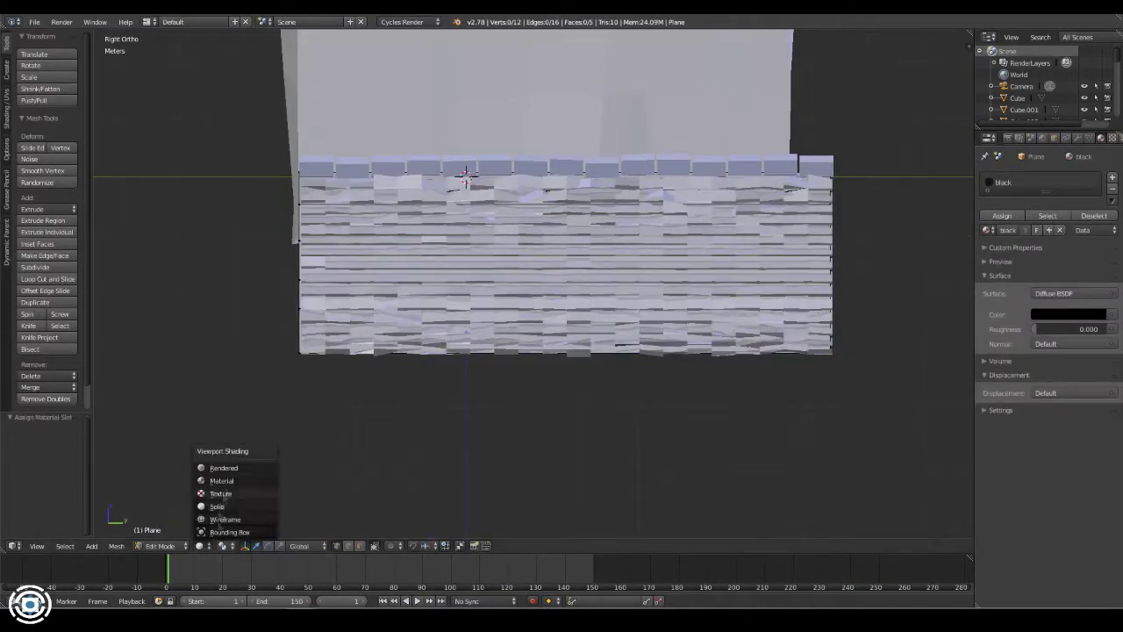
click(219, 467)
mouse_move(667, 401)
middle_down()
mouse_move(523, 429)
mouse_move(596, 380)
middle_up()
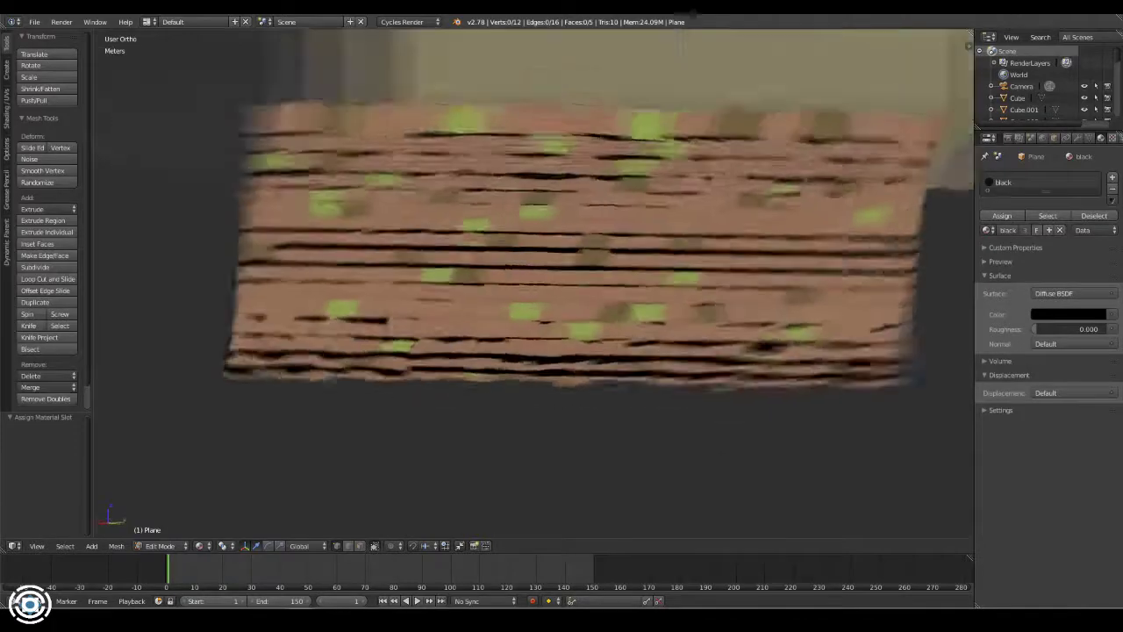
- Preview the camera view and whole courtyard rendered, then return to Solid and orbit out
click(987, 230)
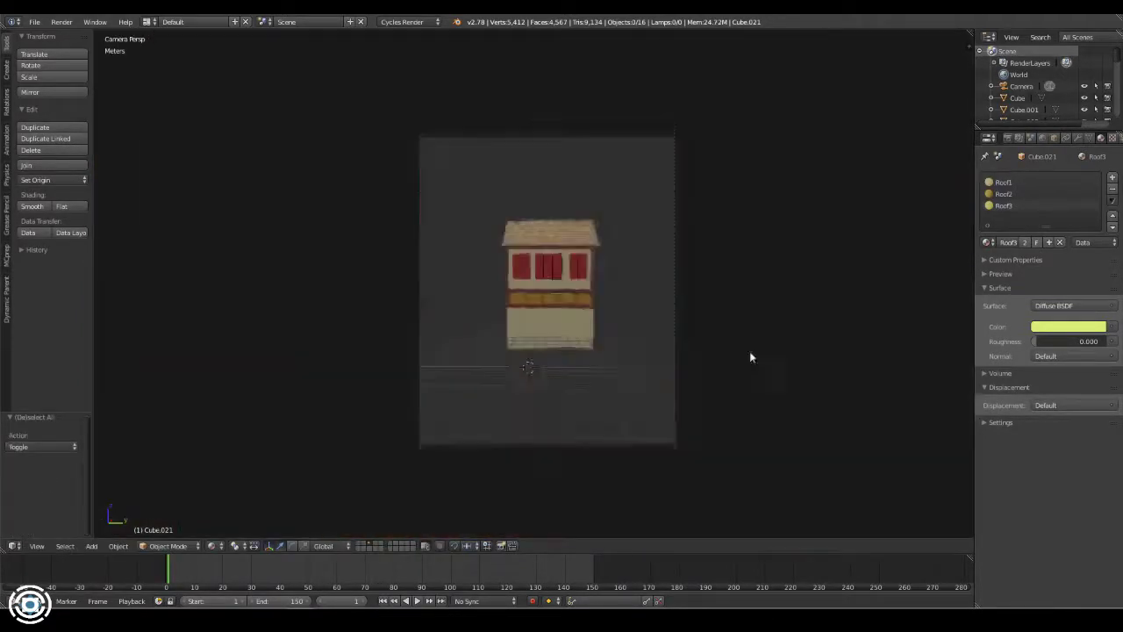
click(249, 467)
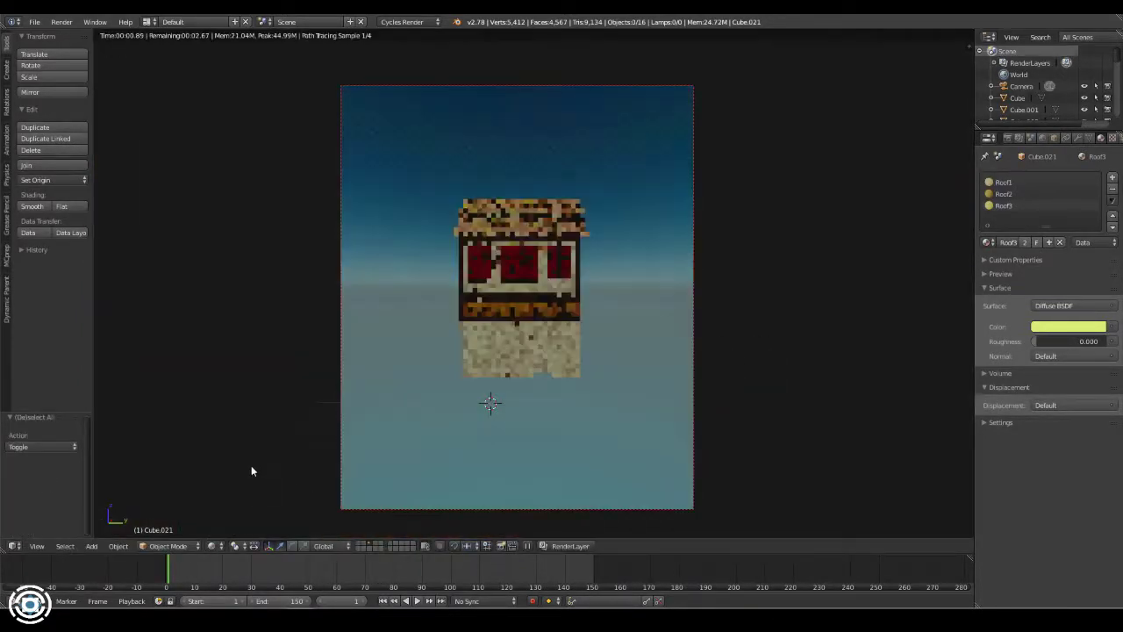
key(z)
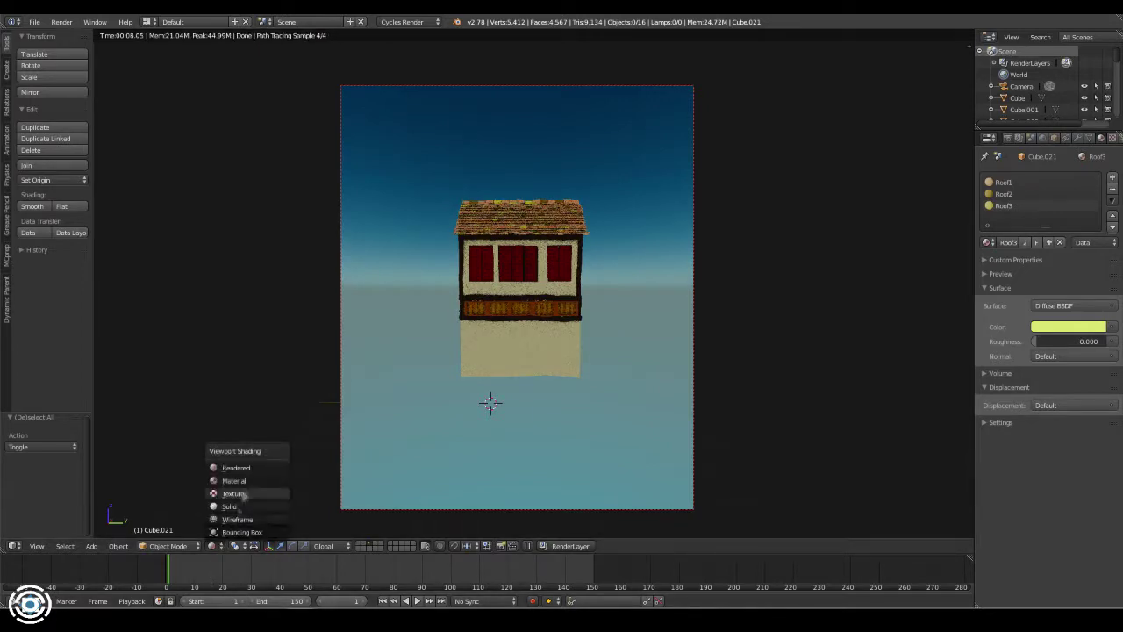
click(247, 494)
click(246, 467)
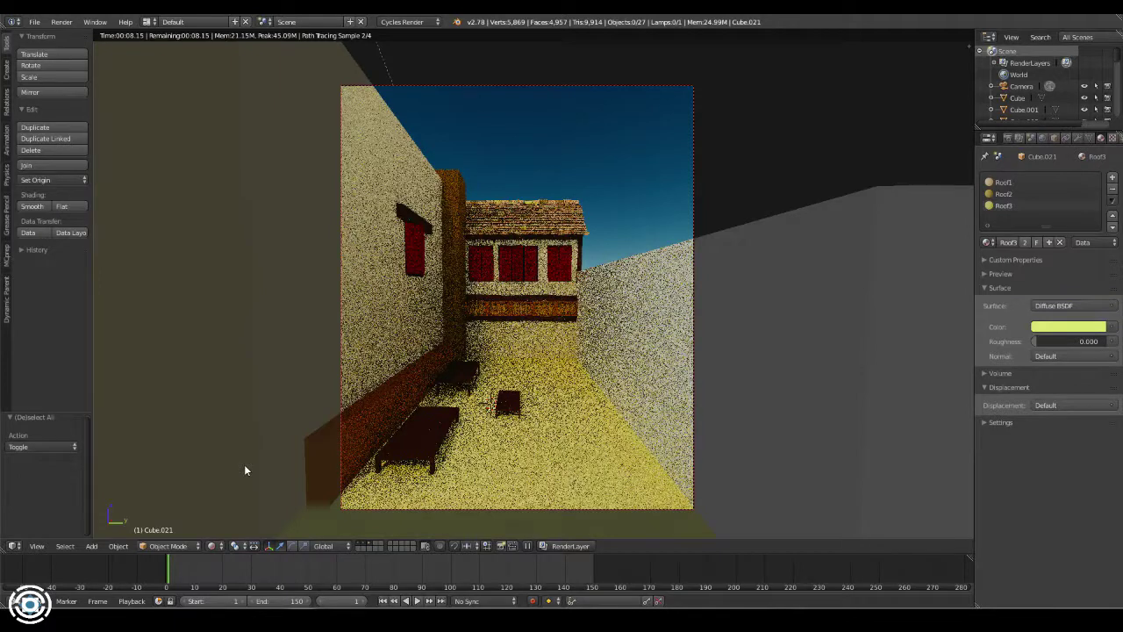
key(z)
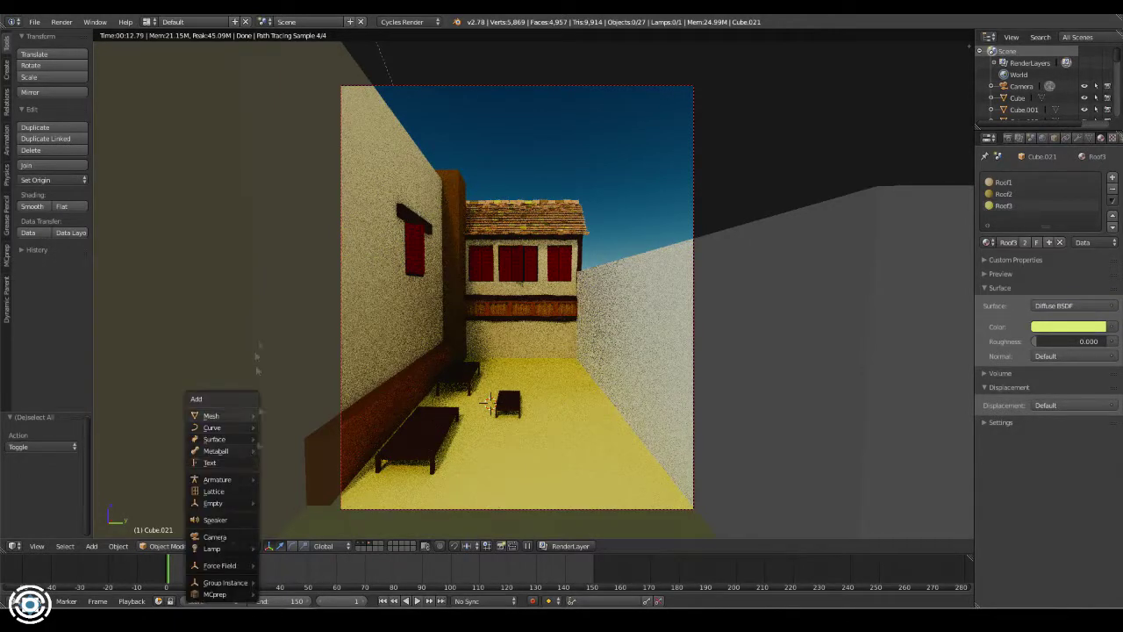
click(246, 468)
middle_drag(245, 467, 535, 427)
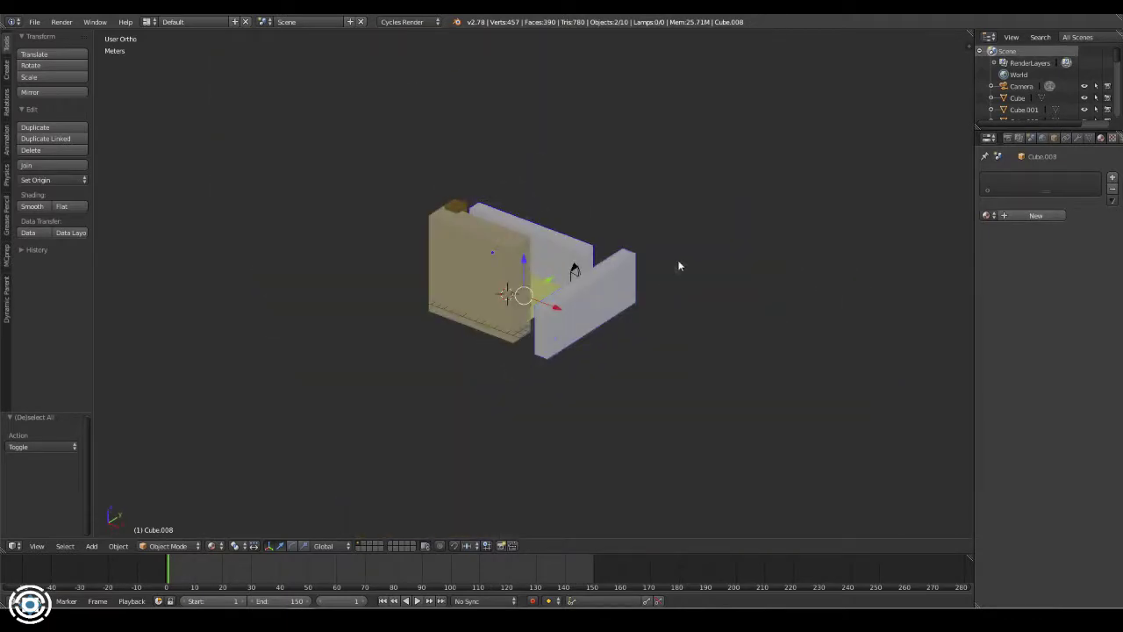
- Send the grey wall piece to another layer, then select the red curtain object
key(m)
click(693, 279)
shift+right_click(586, 129)
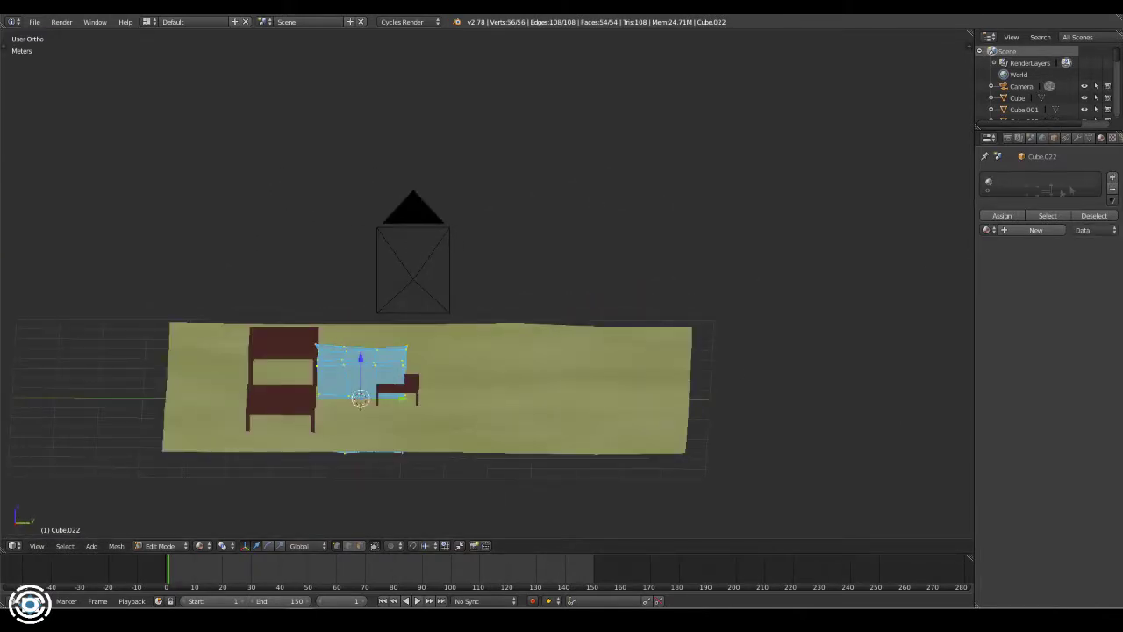
- Create new rock materials in extra slots and rename the new material
click(1006, 232)
click(1112, 177)
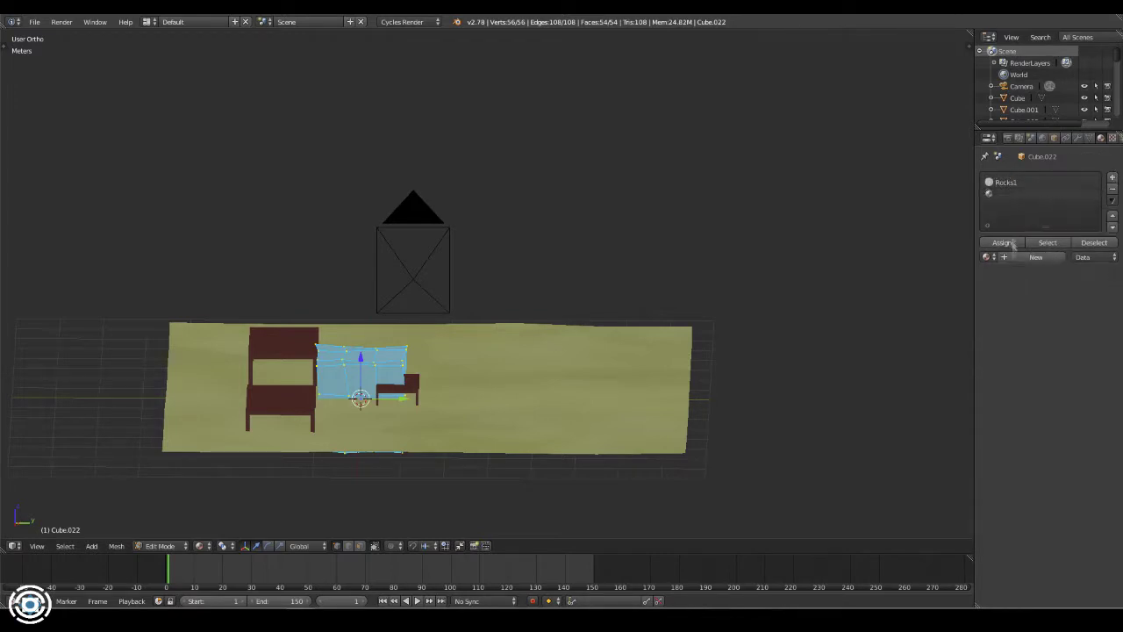
double_click(1009, 205)
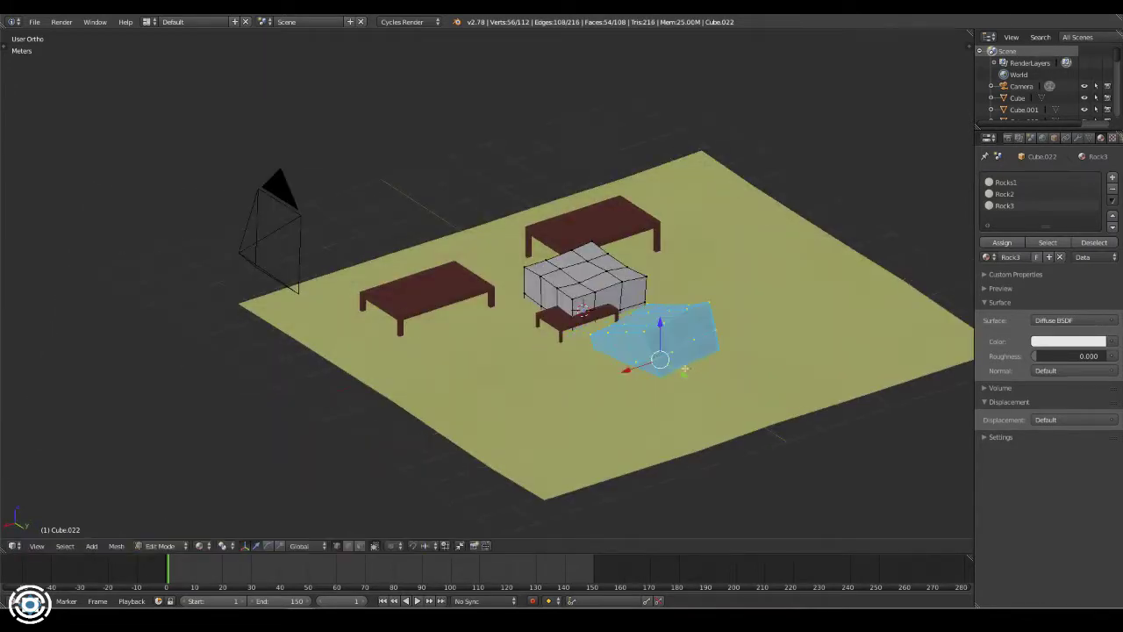
- Rotate, move and resize the rock pieces toward the floor's front edge
key(r)
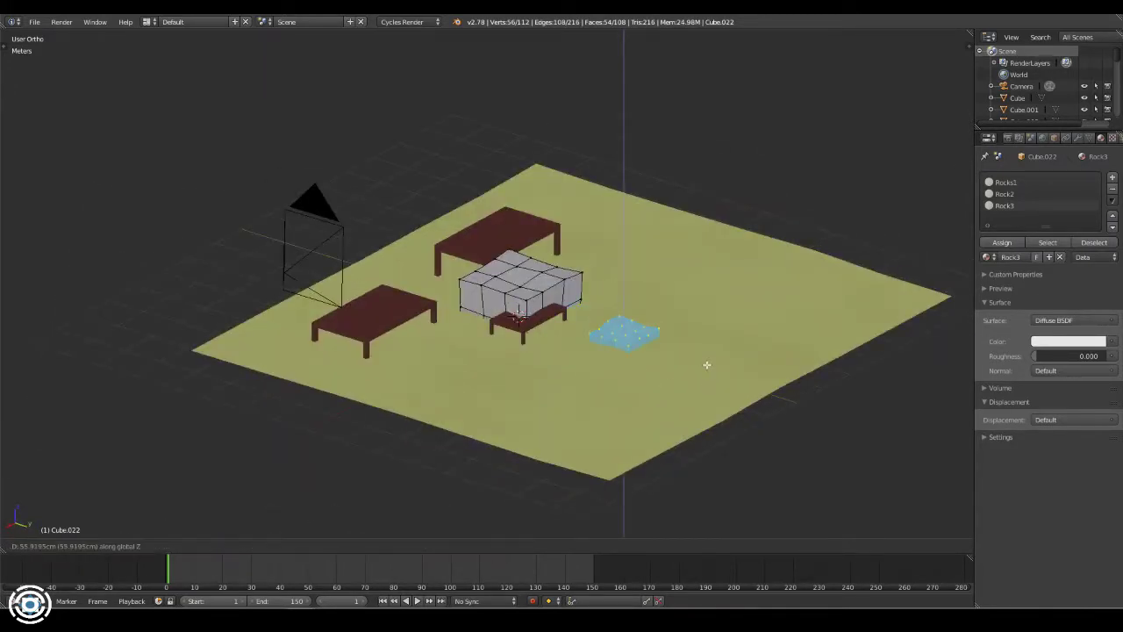
click(706, 364)
middle_drag(706, 364, 445, 290)
key(g)
click(580, 430)
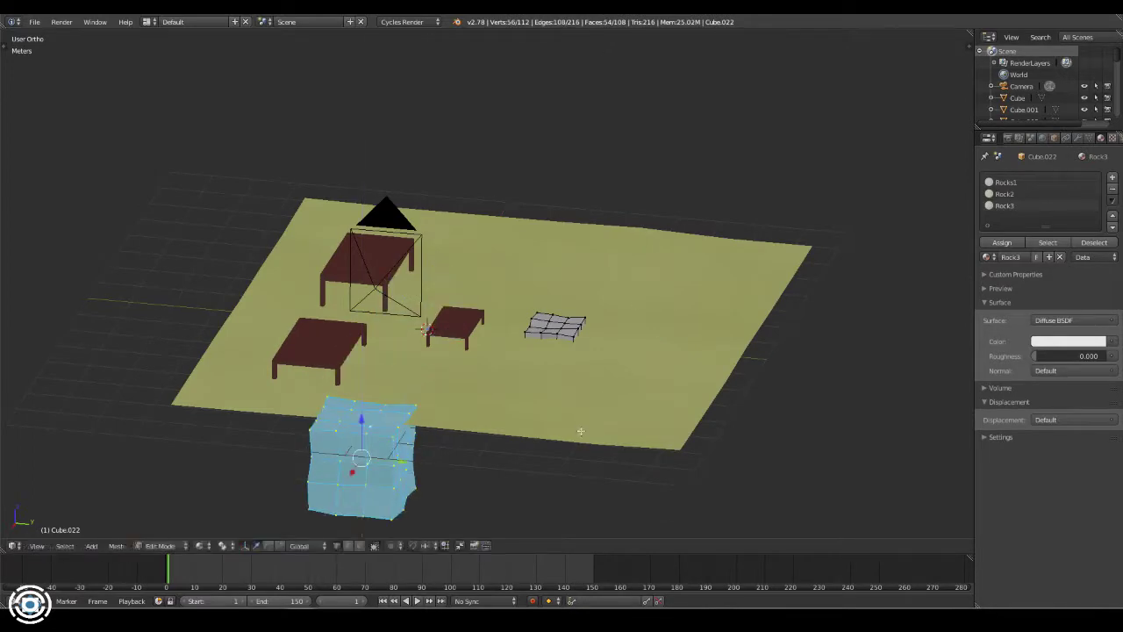
key(r)
key(z)
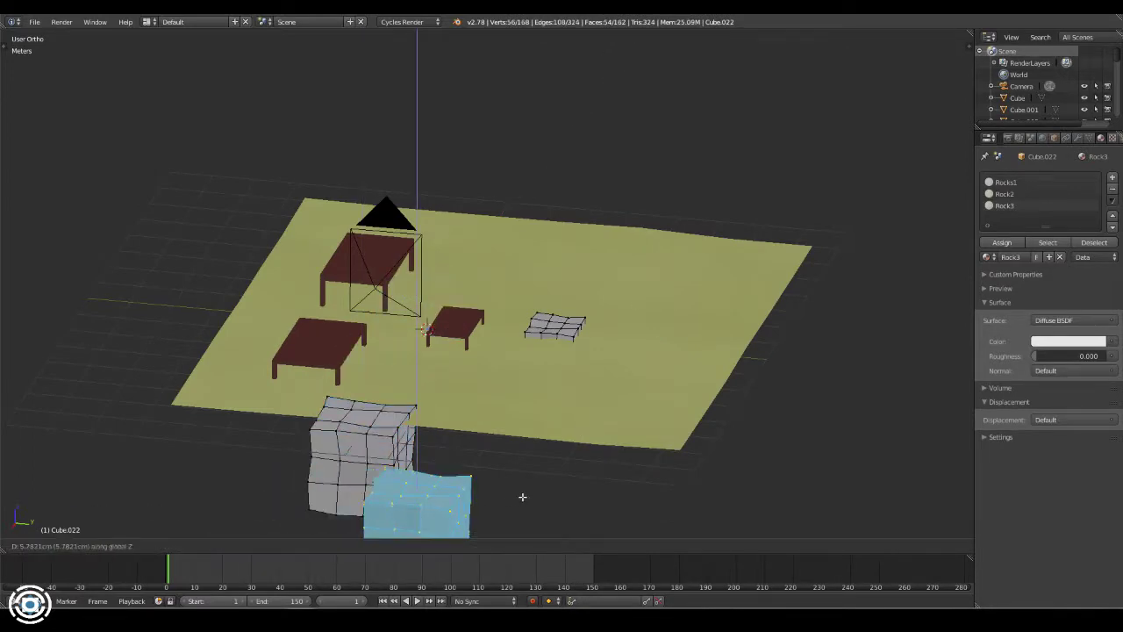
click(606, 381)
middle_drag(606, 381, 670, 444)
key(s)
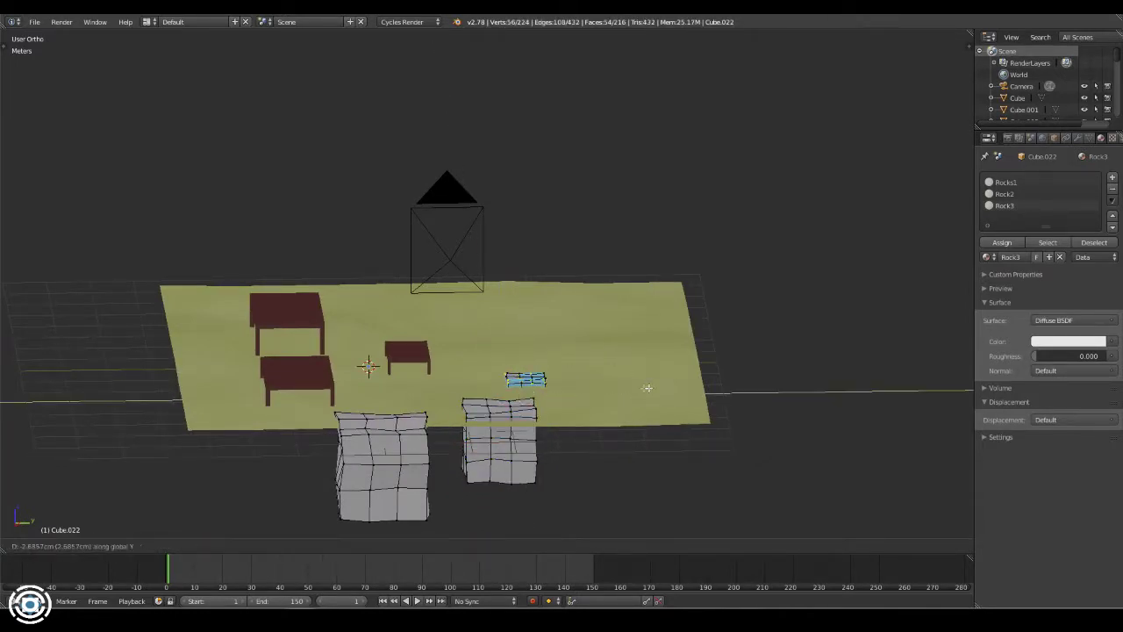
click(558, 400)
middle_drag(557, 400, 475, 346)
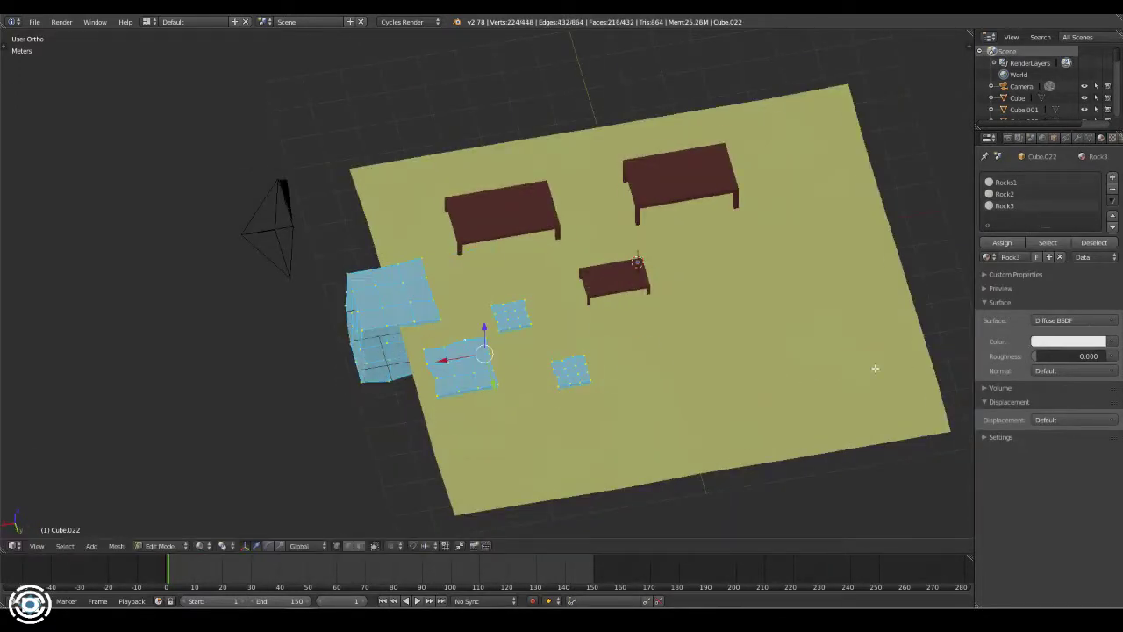
- Preview the rocks in rendered shading, shrink the rock pieces, and return to Object Mode
key(shift+z)
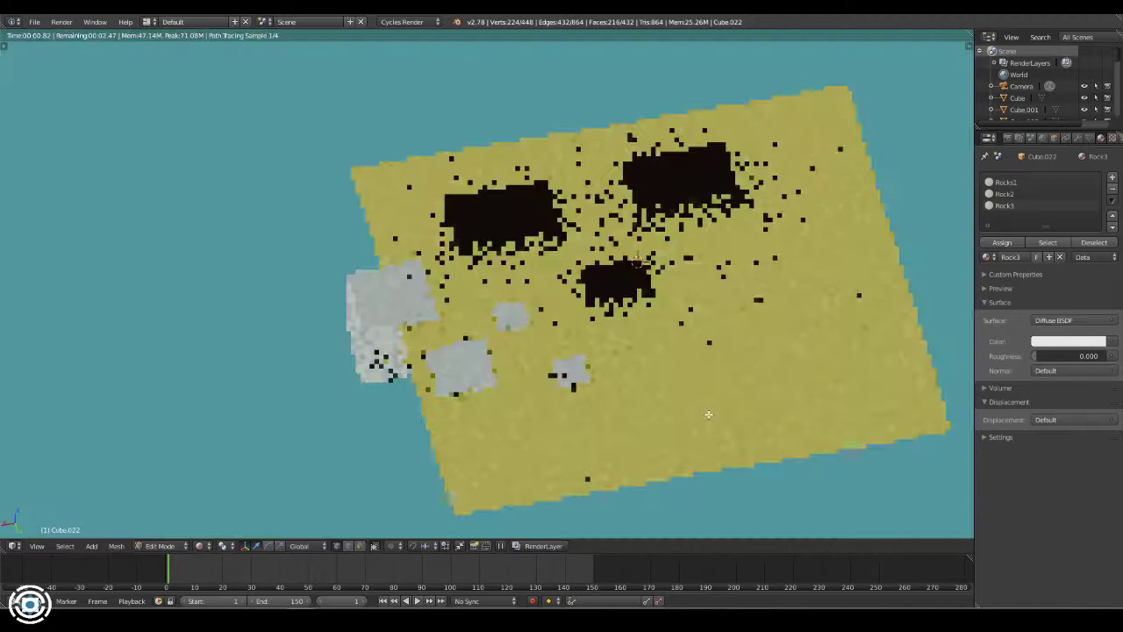
key(shift+z)
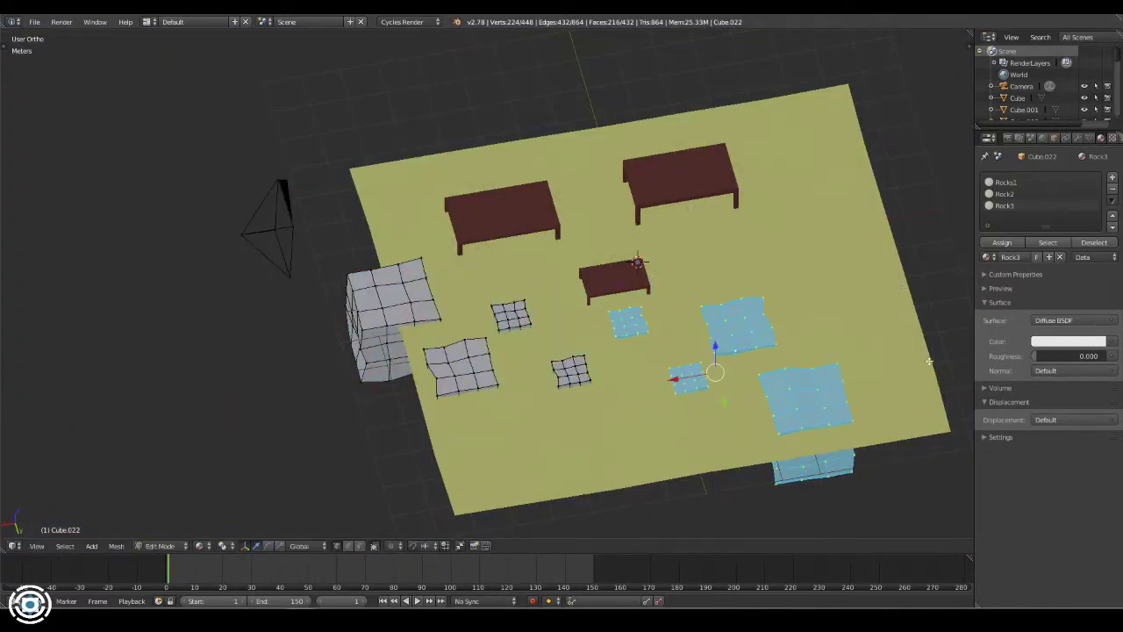
shift+middle_drag(929, 361, 800, 325)
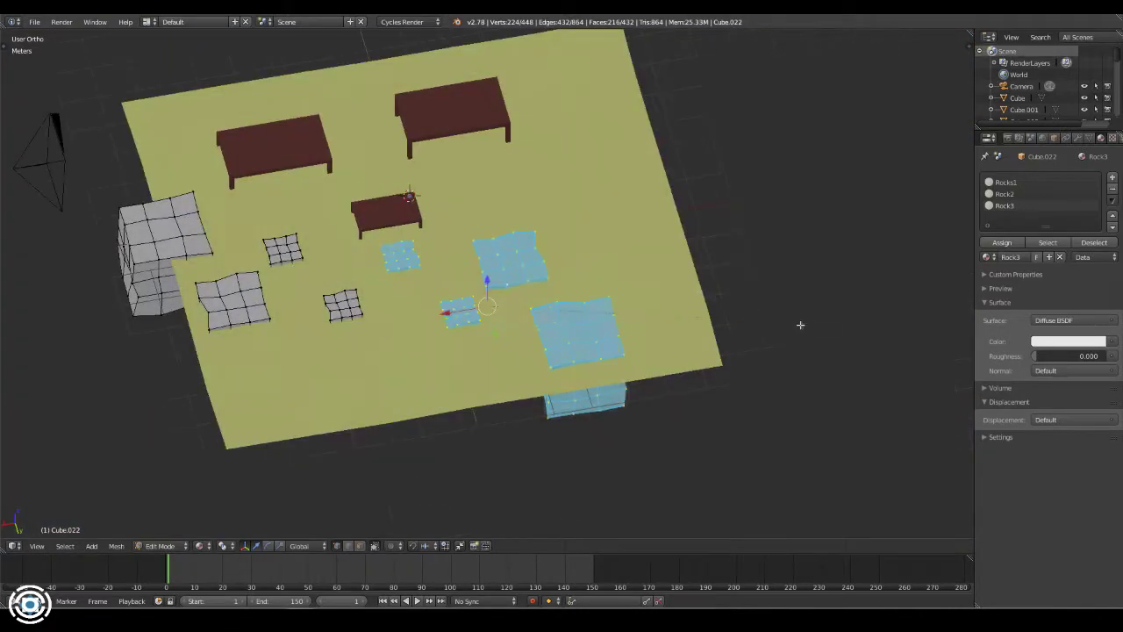
right_click(690, 263)
middle_drag(690, 263, 523, 303)
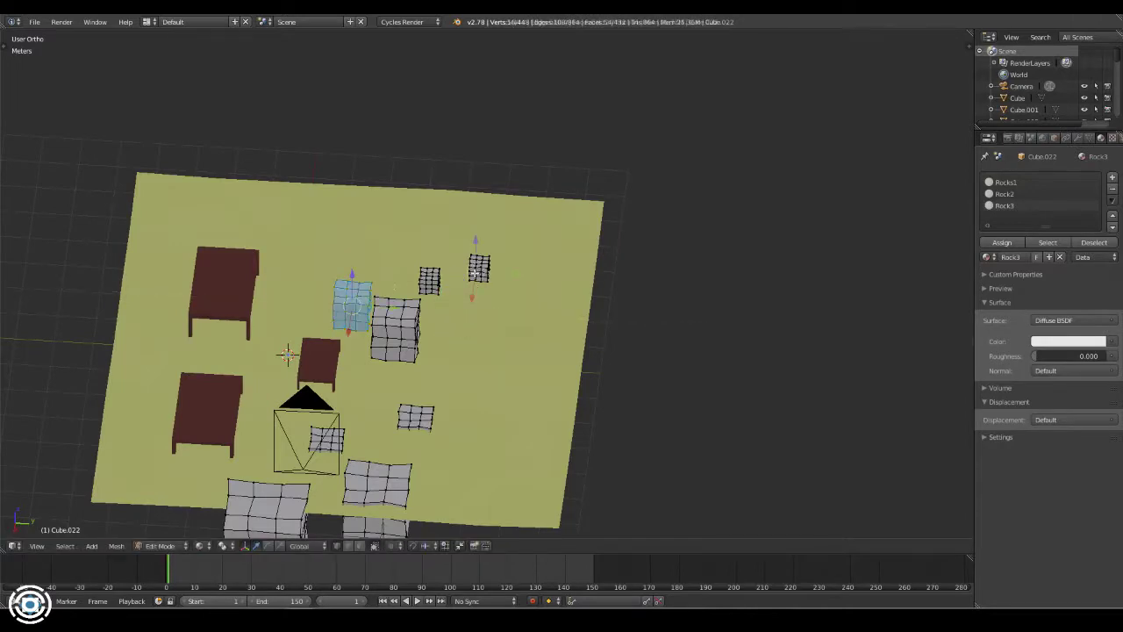
middle_drag(474, 273, 463, 301)
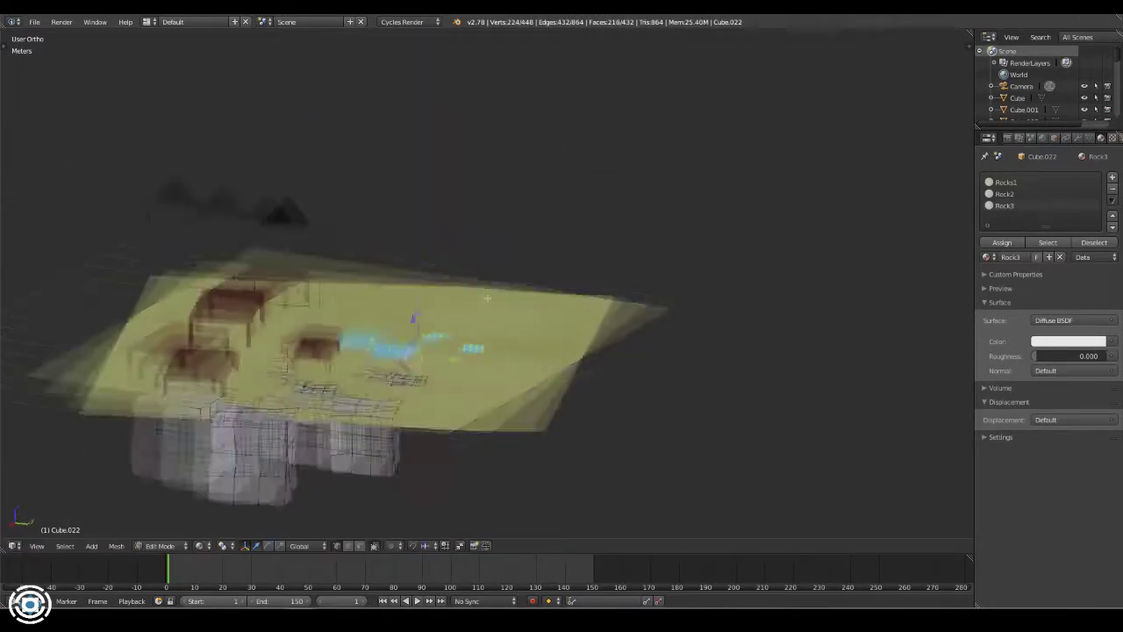
key(s)
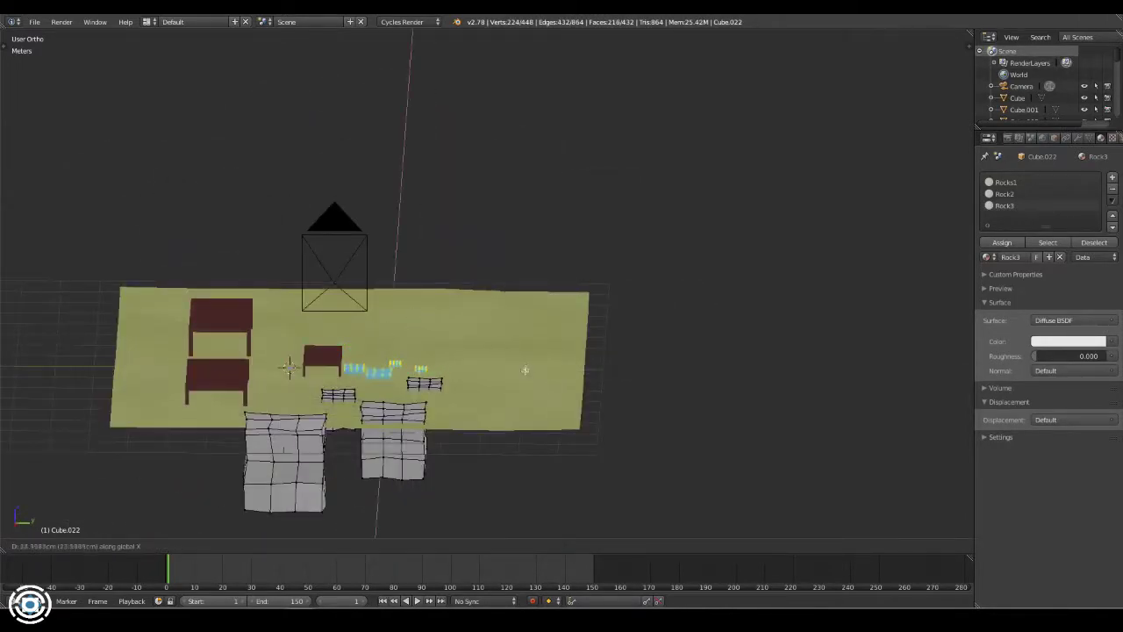
middle_drag(525, 369, 615, 333)
key(Tab)
click(1067, 326)
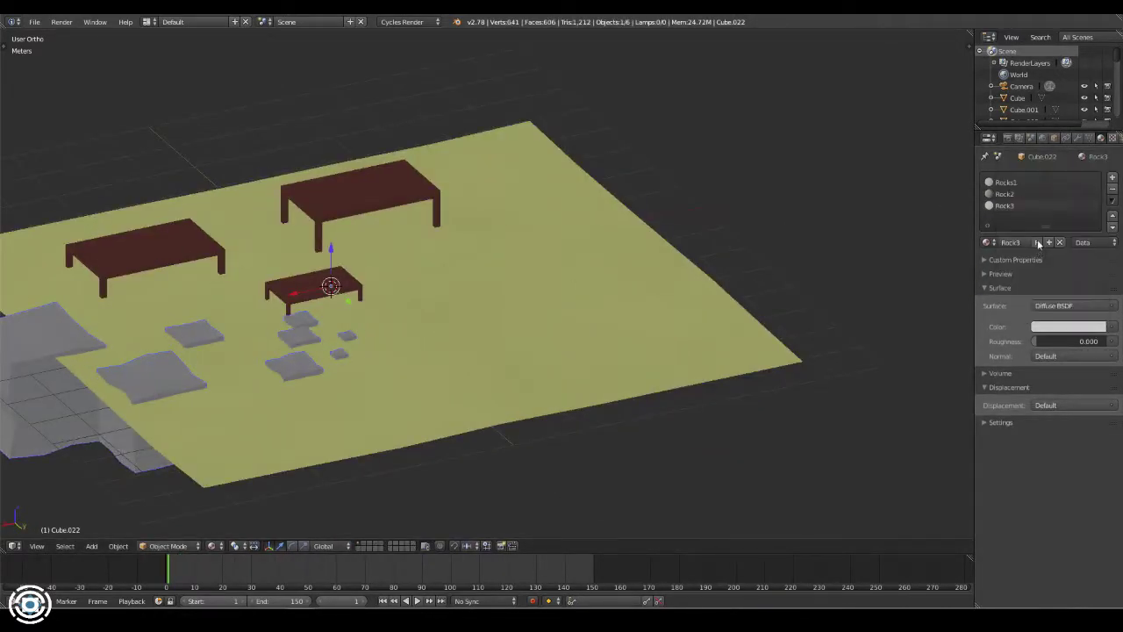
- Darken the Rock3 colour to 0.080 and give the selected rock faces Rock2
click(1088, 327)
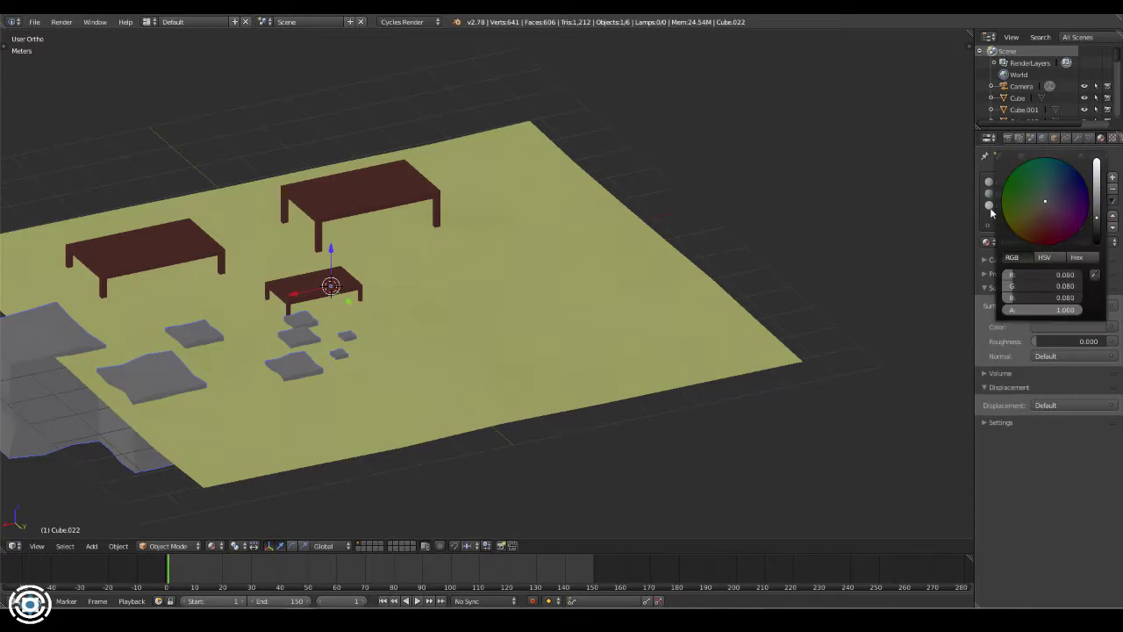
key(Tab)
click(1005, 194)
click(1002, 242)
- Assign Rocks1 to the big rock and its block, then view the courtyard from above
right_click(342, 353)
click(1004, 181)
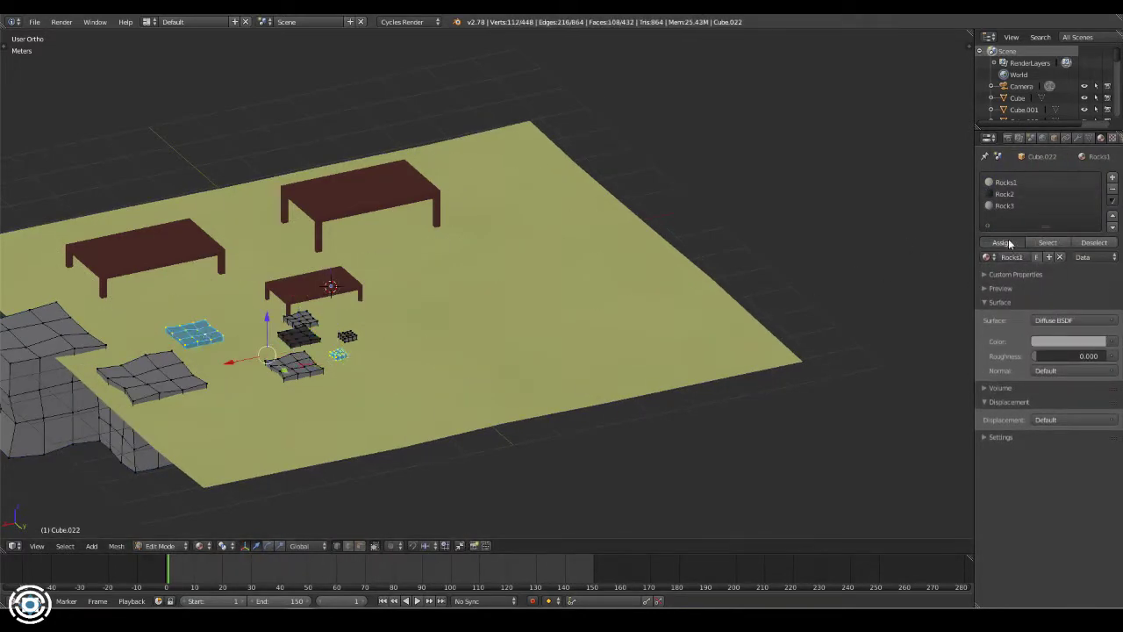
key(a)
click(1048, 242)
key(Tab)
key(KP_7)
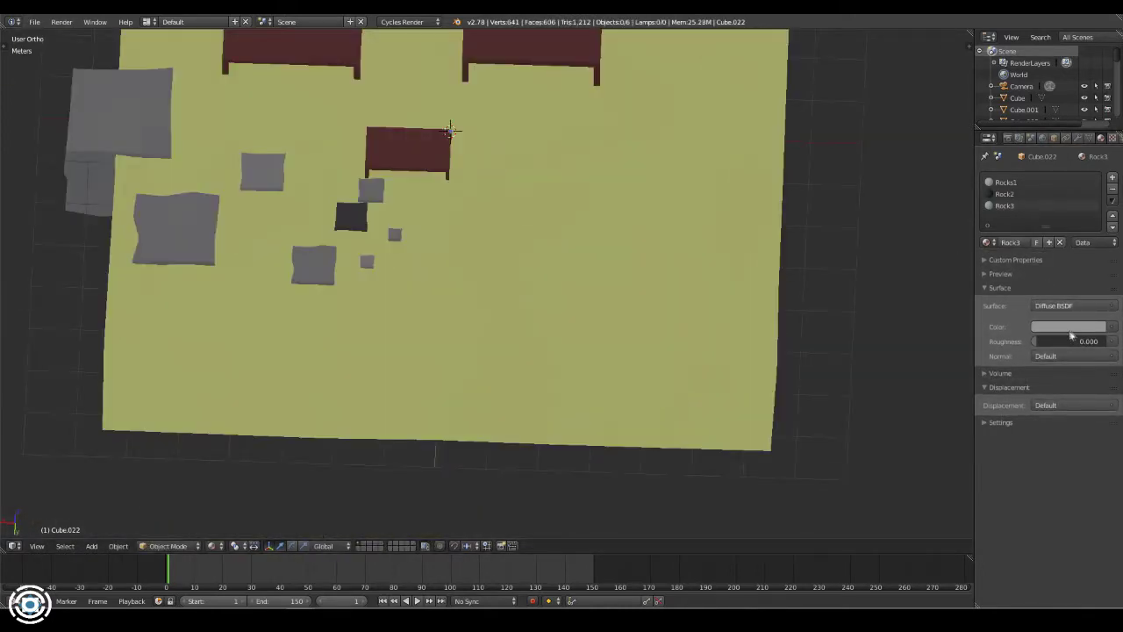
- Select the top table and enter Edit Mode on its mesh
click(1062, 326)
mouse_move(439, 263)
middle_down()
mouse_move(205, 208)
mouse_move(486, 286)
middle_up()
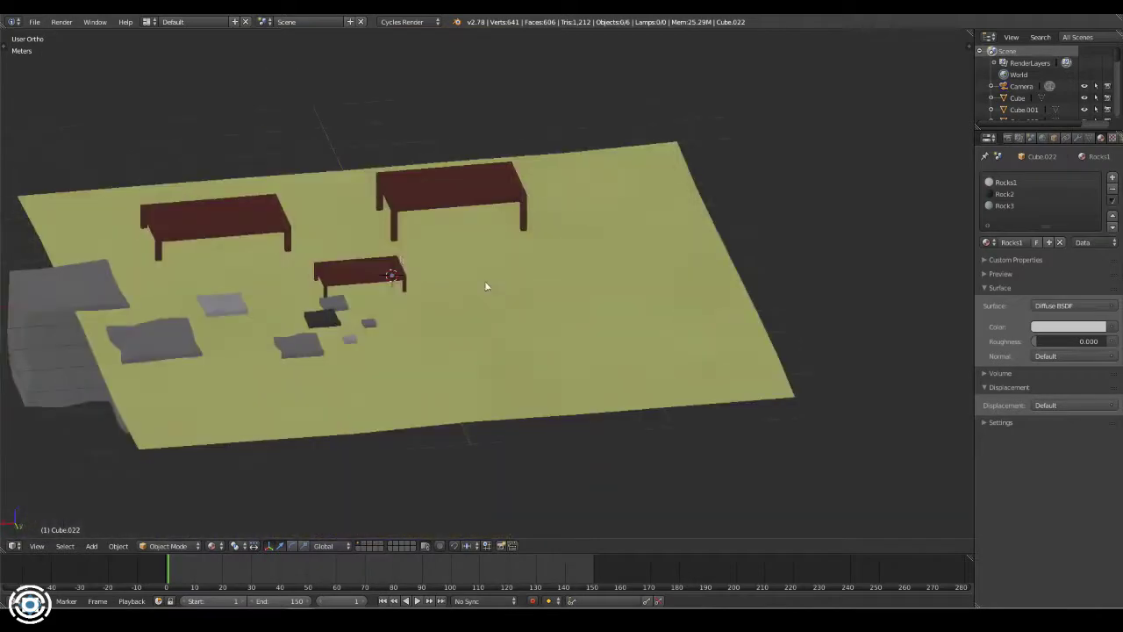
right_click(454, 193)
key(Tab)
scroll(465, 170, up, 2)
- Subdivide the table mesh and add a loop cut across the table top
key(w)
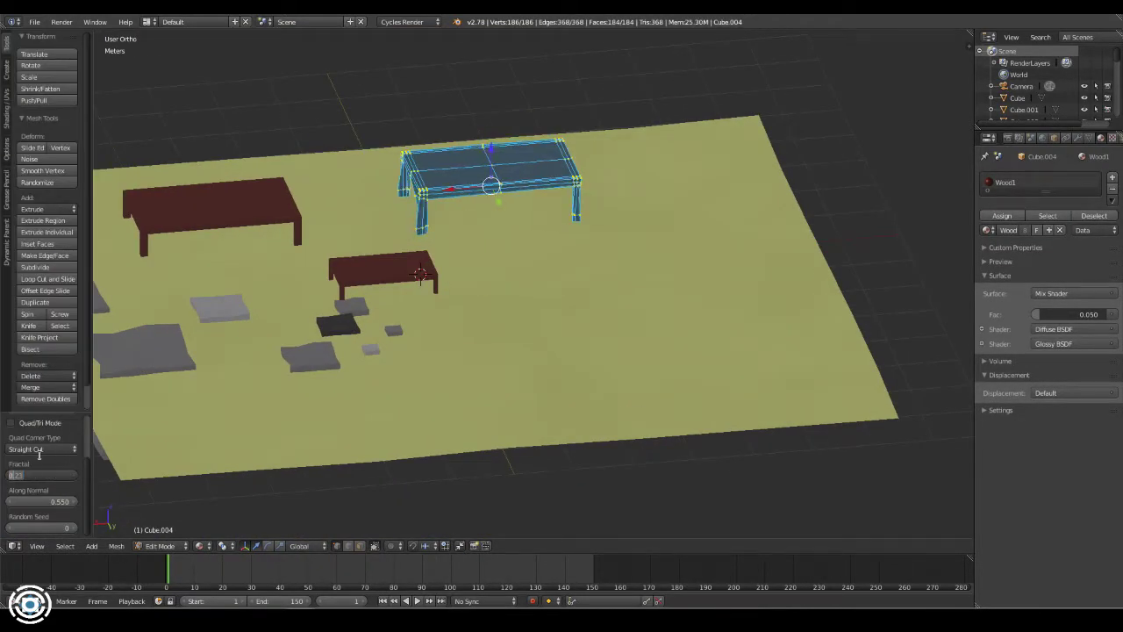
key(a)
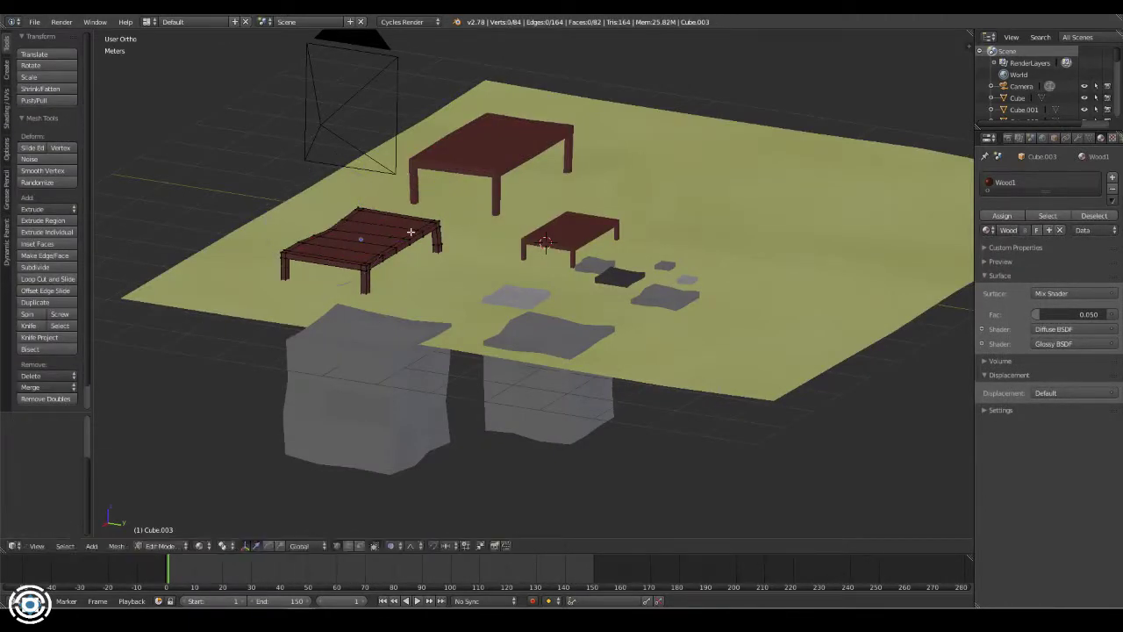
key(KP_1)
key(ctrl+r)
key(KP_8)
click(396, 256)
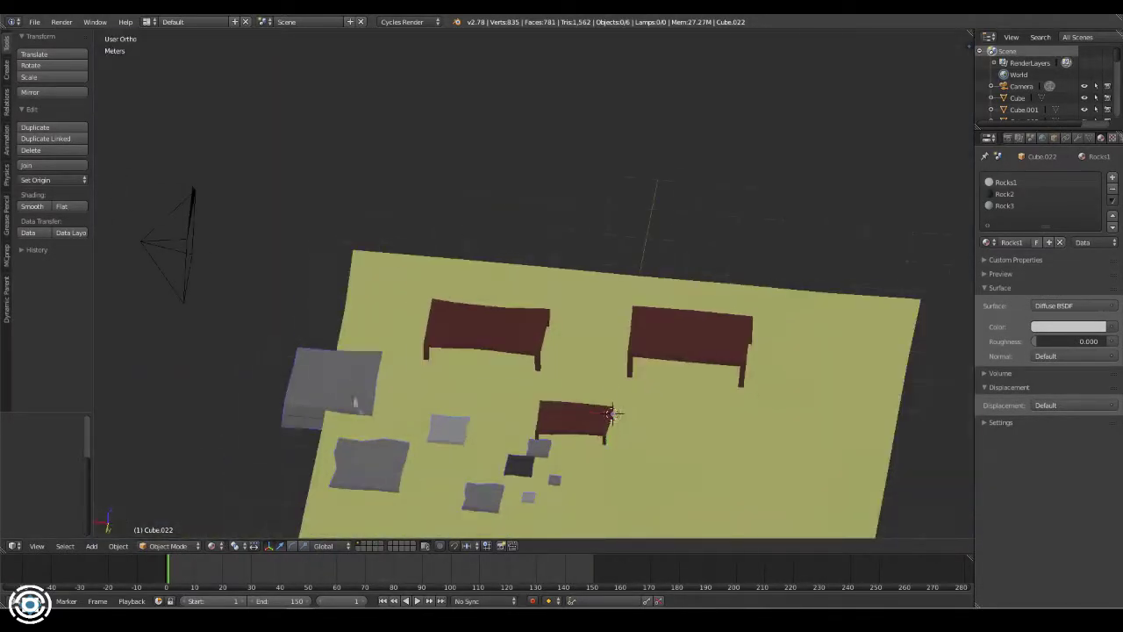
- Move the grey rock along X and check its framing through the scene camera
right_click(353, 393)
key(g)
key(x)
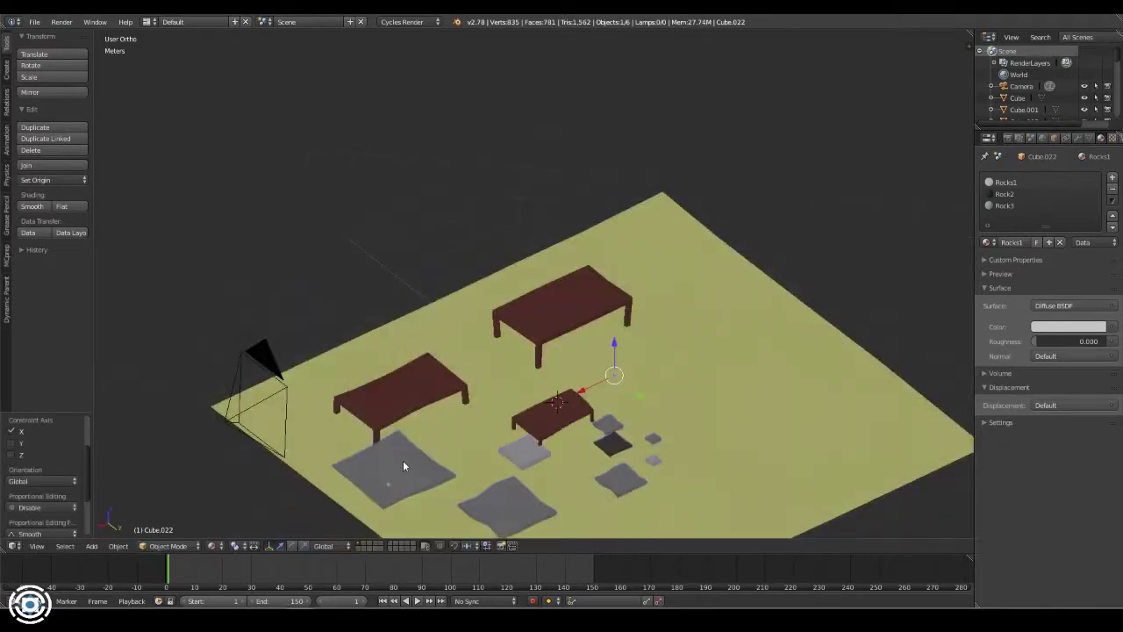
key(Tab)
key(KP_0)
key(Tab)
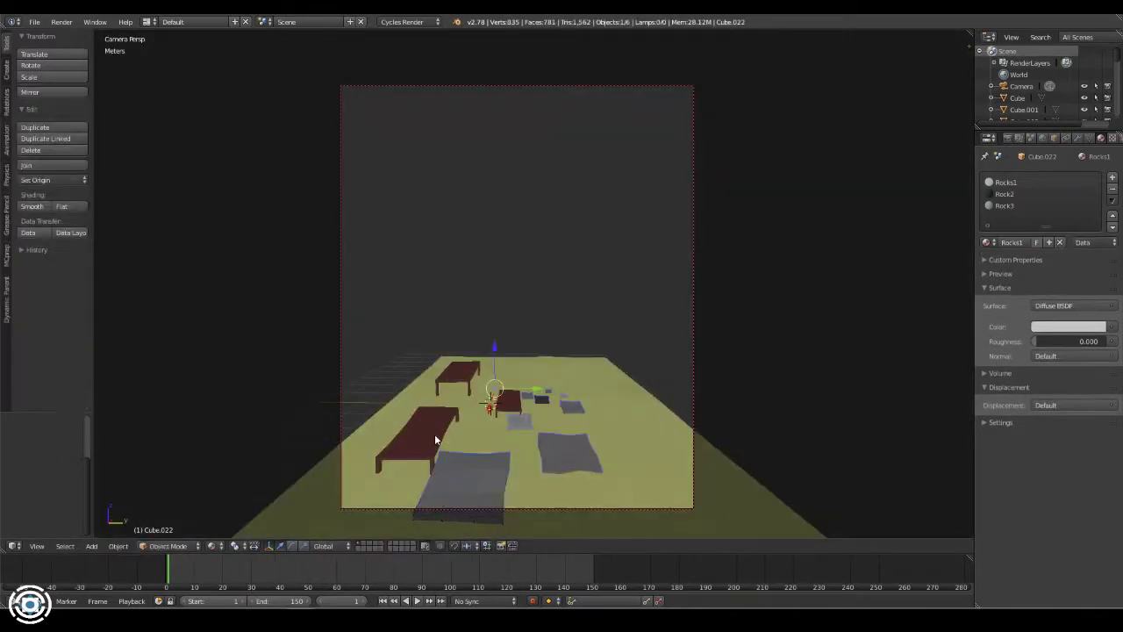
- Move table Cube.003 to a new height, then view it from the front in wireframe
right_click(440, 426)
key(g)
key(x)
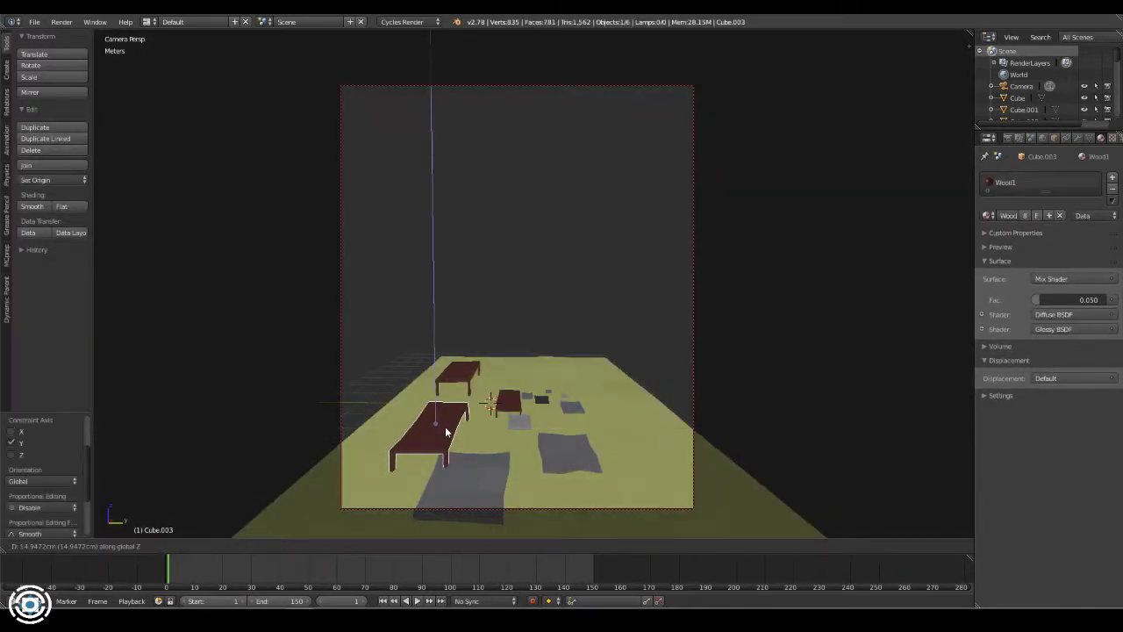
click(445, 431)
middle_drag(445, 431, 497, 395)
key(KP_1)
key(z)
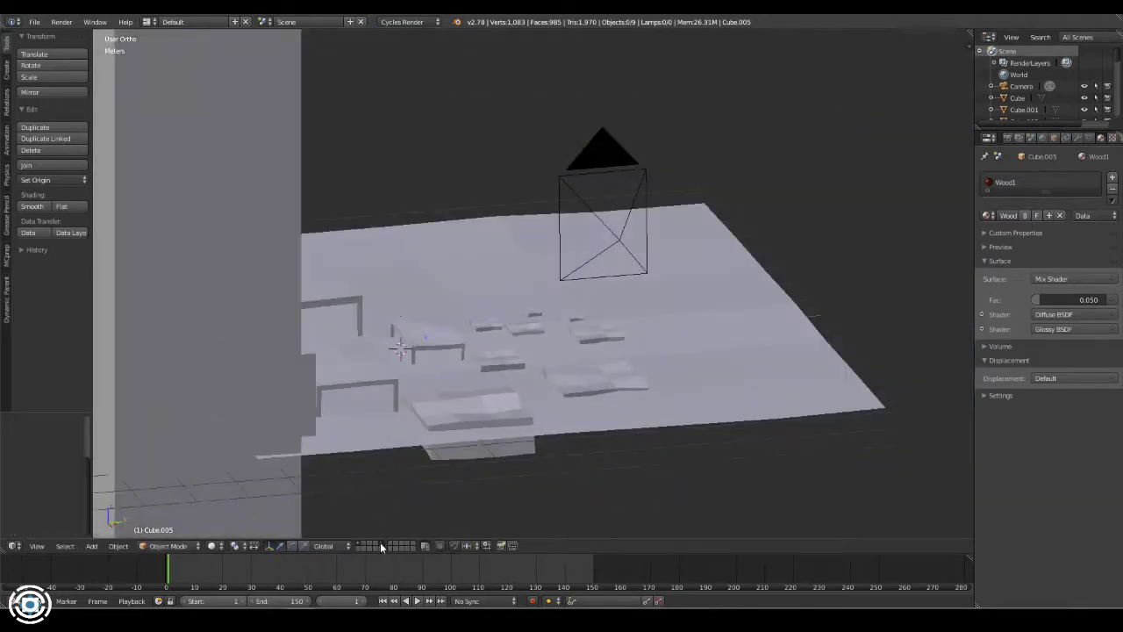
scroll(482, 296, down, 3)
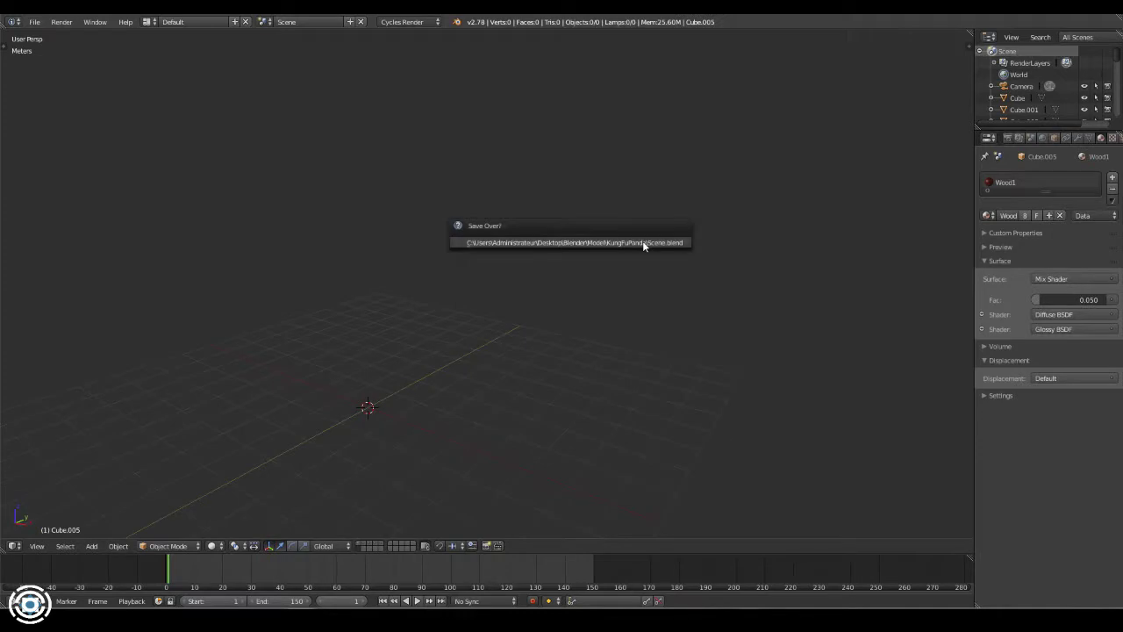
- Add a cube, flatten it along X and stretch it vertically into a tall slab
key(shift+a)
click(525, 396)
key(s)
key(x)
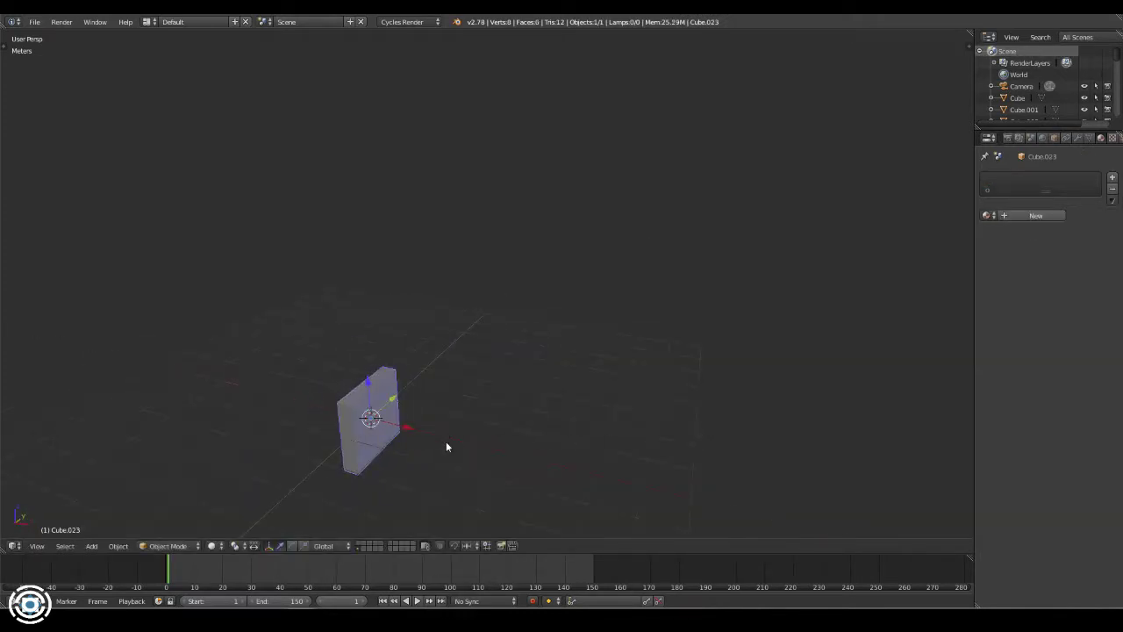
middle_drag(446, 447, 459, 368)
scroll(458, 368, up, 1)
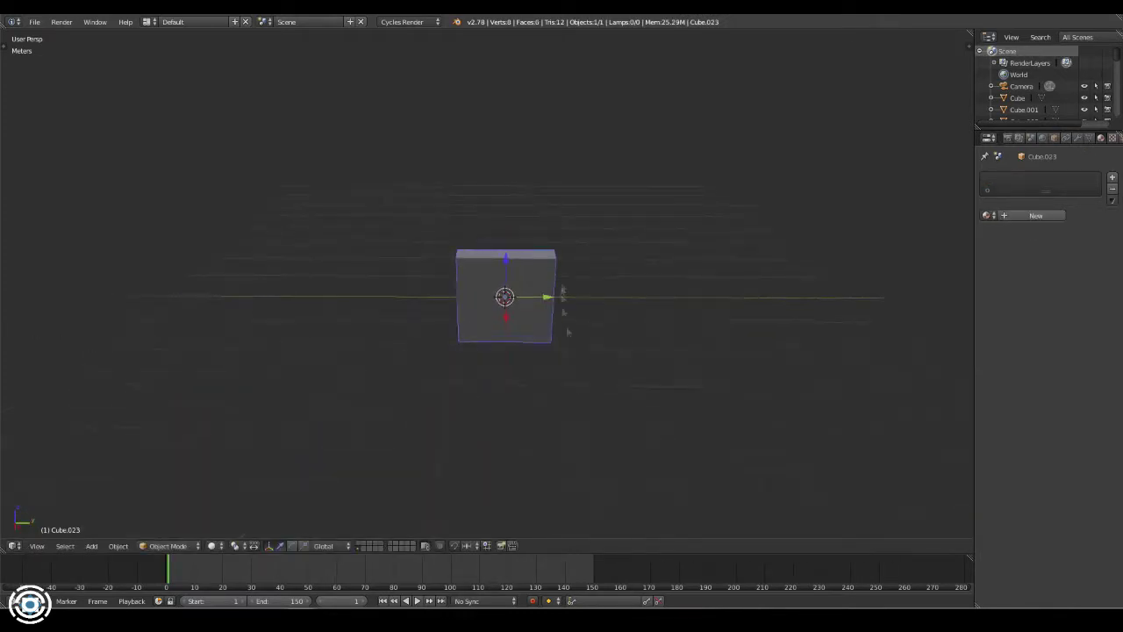
key(Tab)
key(s)
key(z)
key(Return)
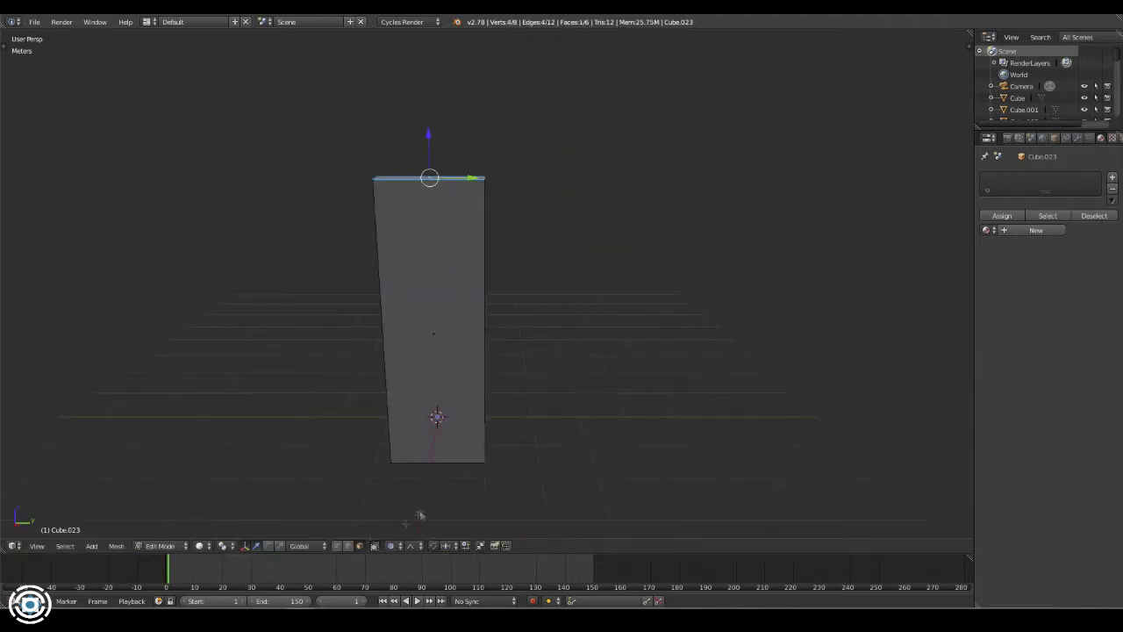
key(Tab)
- From the right-side wireframe view, raise the slab's top edge along Z
key(KP_Divide)
key(KP_3)
key(Tab)
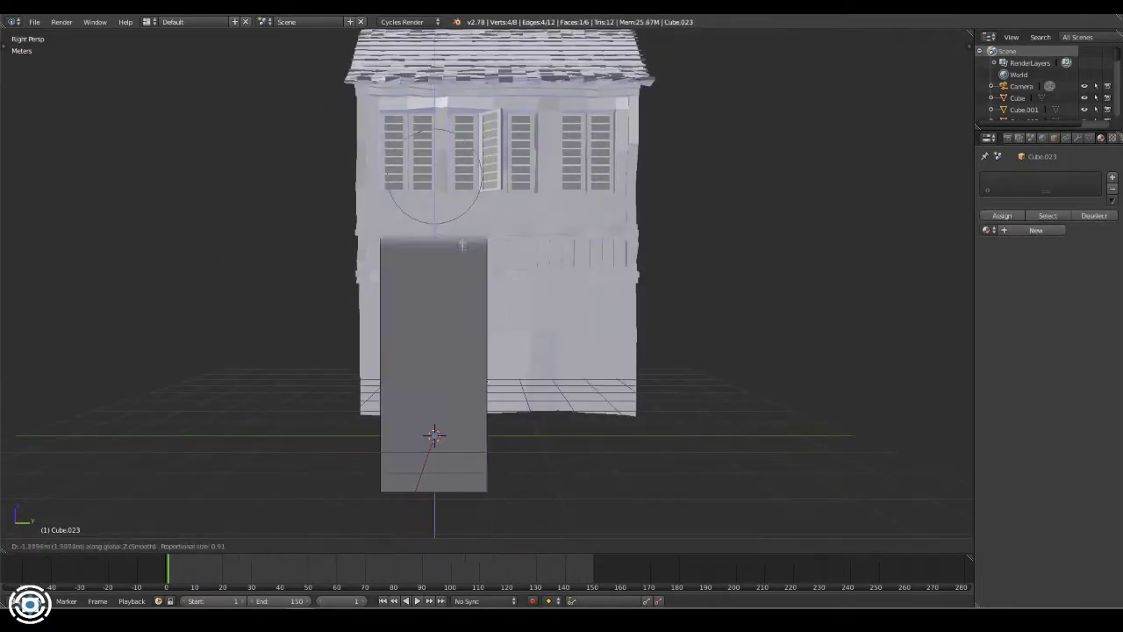
scroll(437, 355, up, 2)
scroll(437, 355, up, 2)
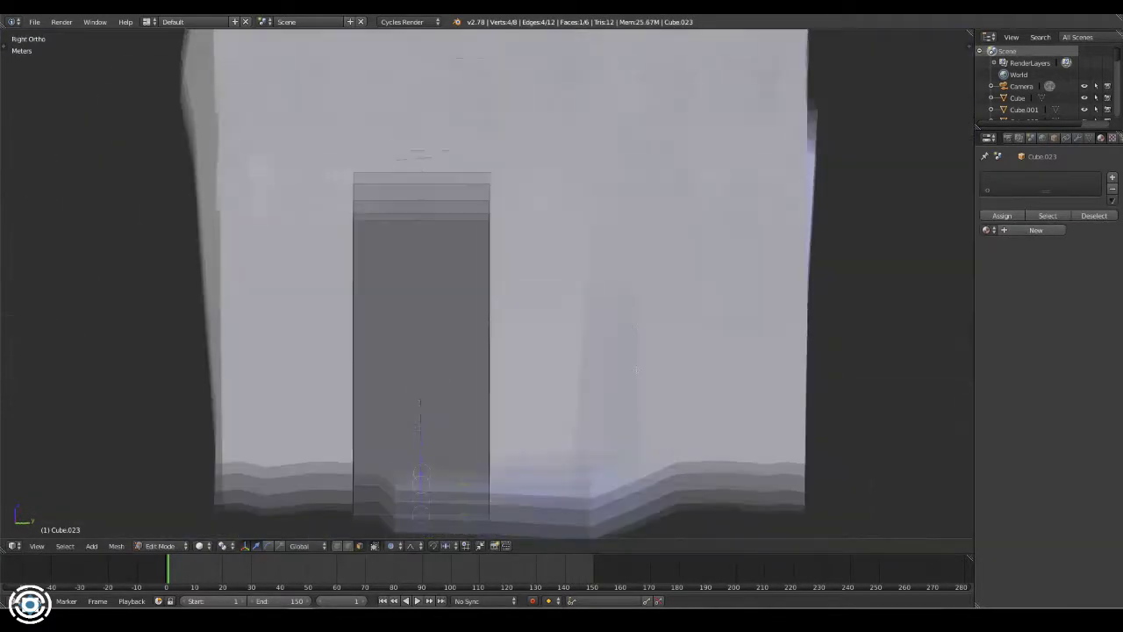
scroll(569, 281, down, 2)
key(z)
key(g)
key(z)
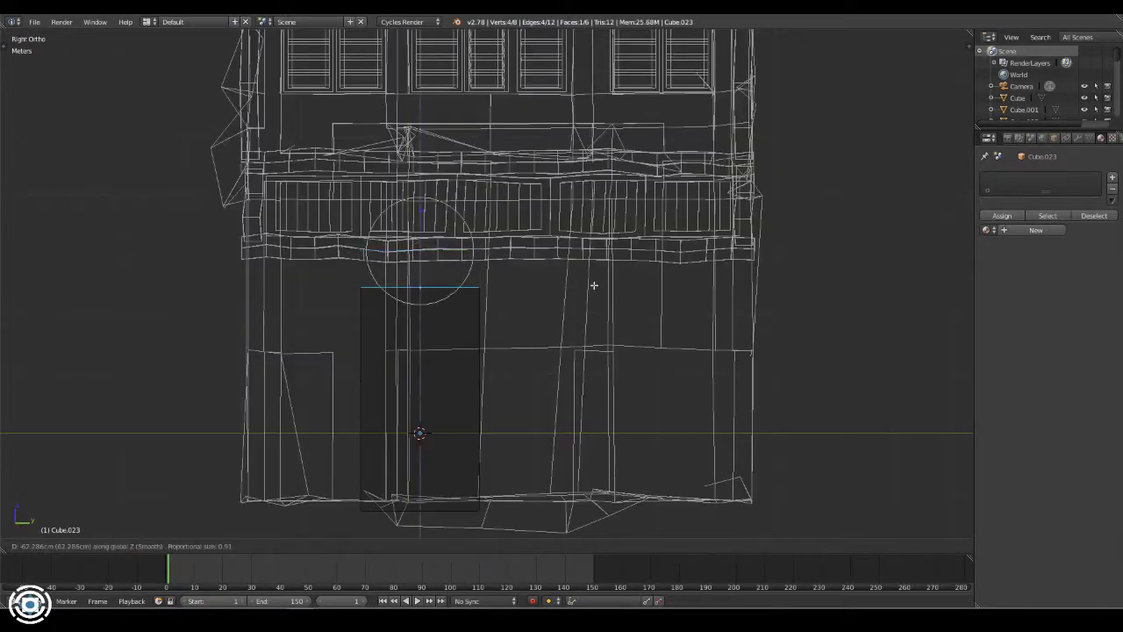
click(594, 284)
ctrl+scroll(419, 361, down, 2)
- Replace an accidental UV sphere with an eight-sided cylinder near the slab's base
key(shift+a)
click(476, 381)
key(ctrl+z)
key(shift+a)
click(464, 380)
key(g)
key(z)
right_click(473, 389)
- Re-add the eight-sided cylinder, lift it along Z, then delete it again
key(a)
mouse_move(473, 390)
middle_down()
mouse_move(436, 357)
mouse_move(377, 365)
middle_up()
key(ctrl+z)
key(KP_3)
key(g)
key(z)
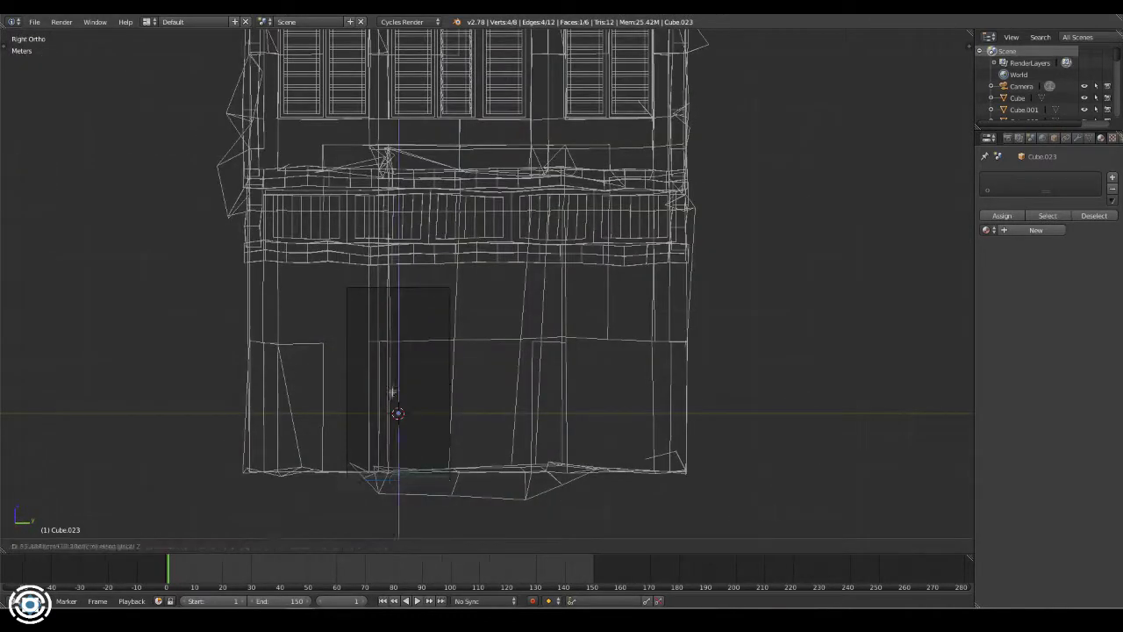
key(shift+a)
click(423, 377)
key(g)
key(z)
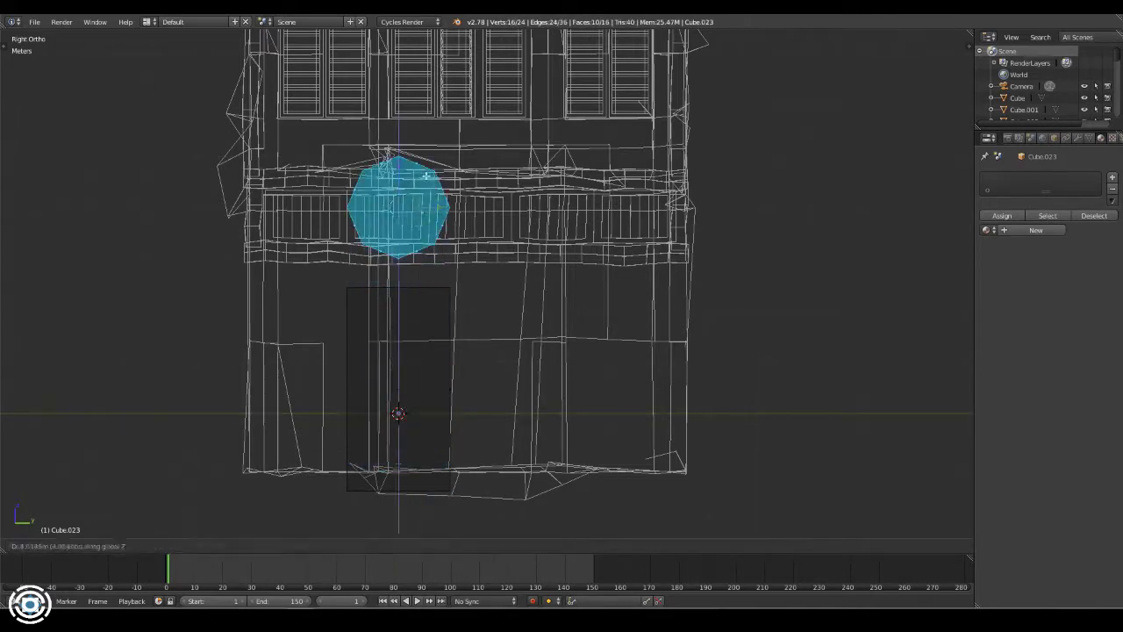
key(x)
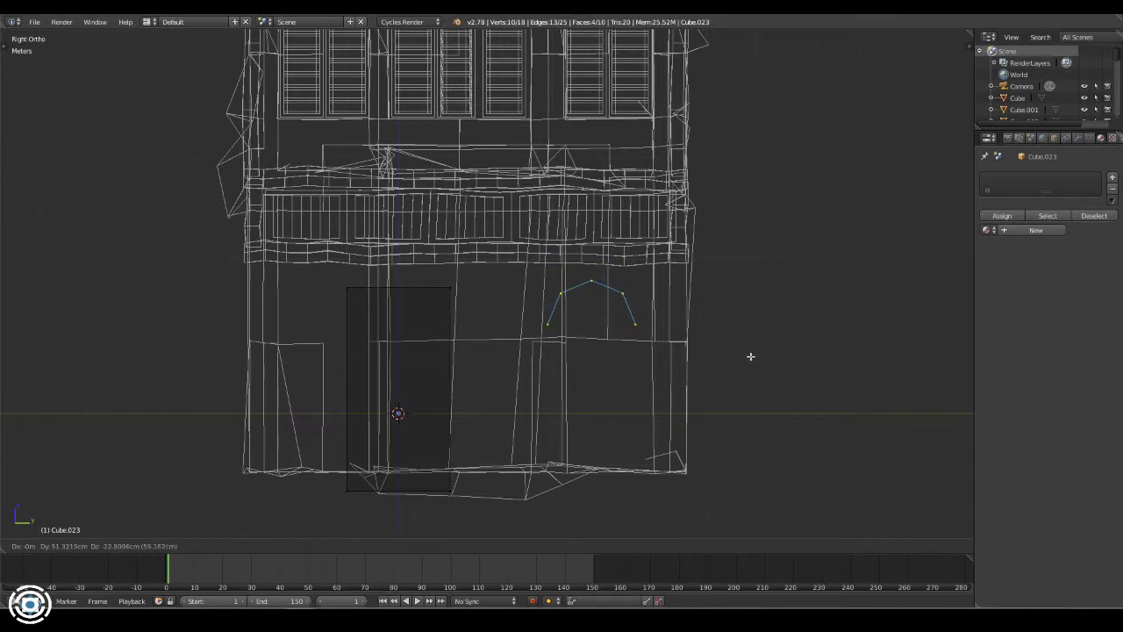
- Move the door box under the arch outline and merge both arch ends onto it
key(ctrl+l)
key(g)
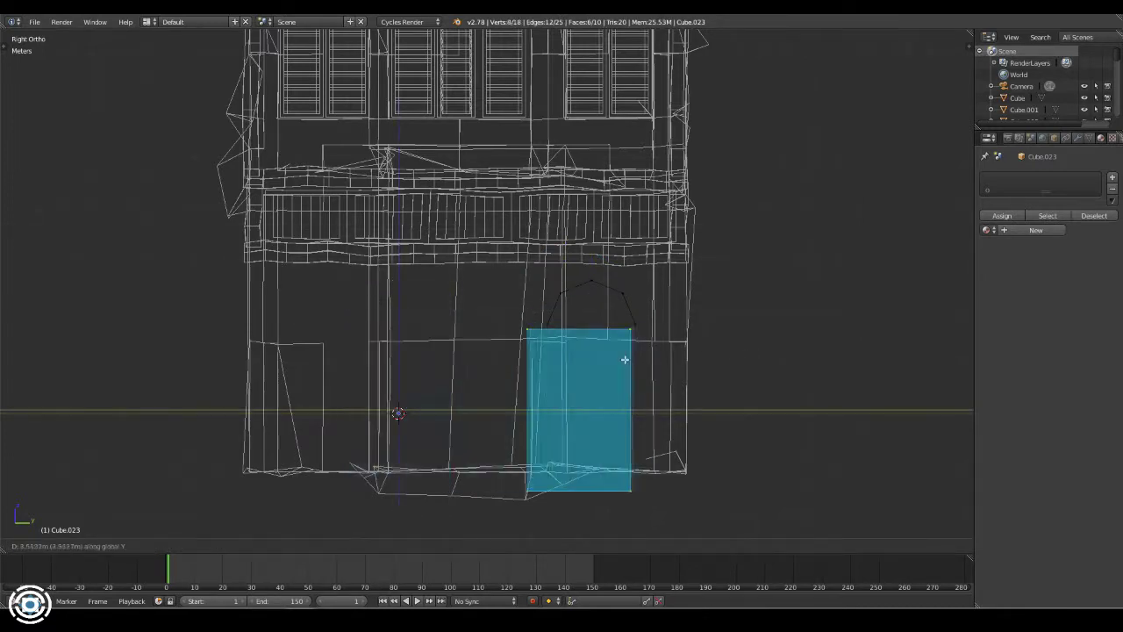
click(802, 383)
scroll(802, 384, up, 1)
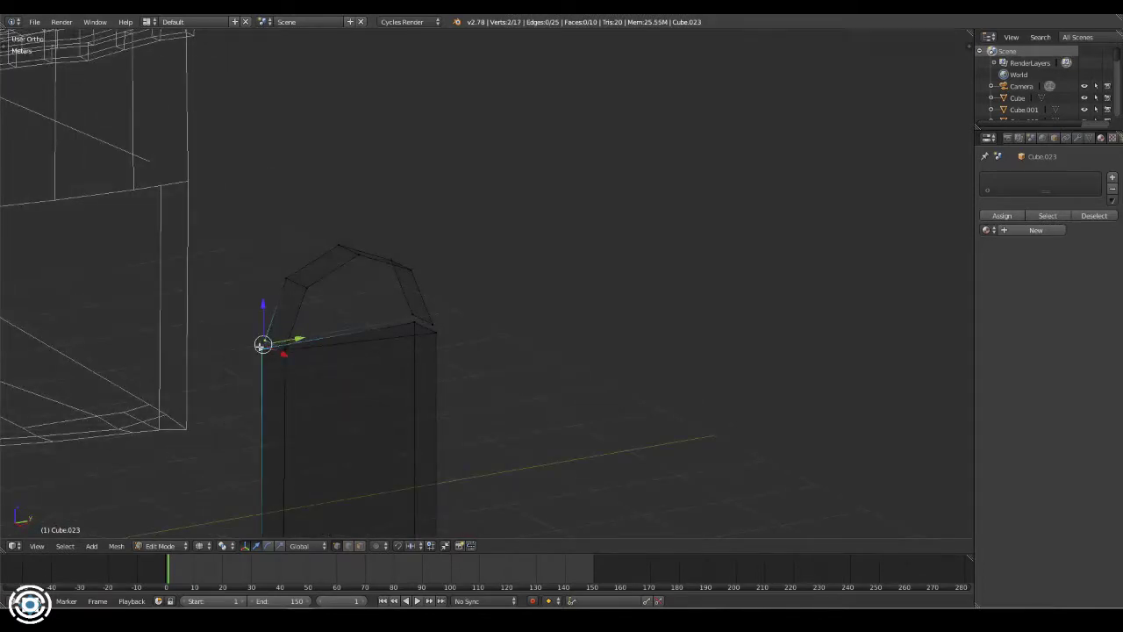
click(406, 322)
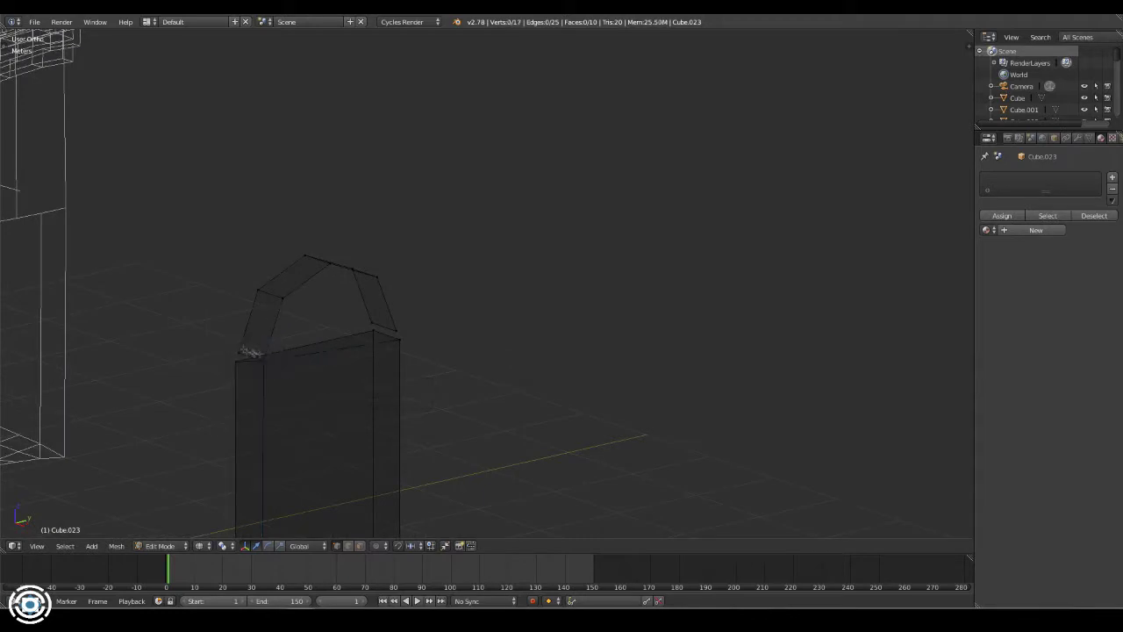
click(406, 335)
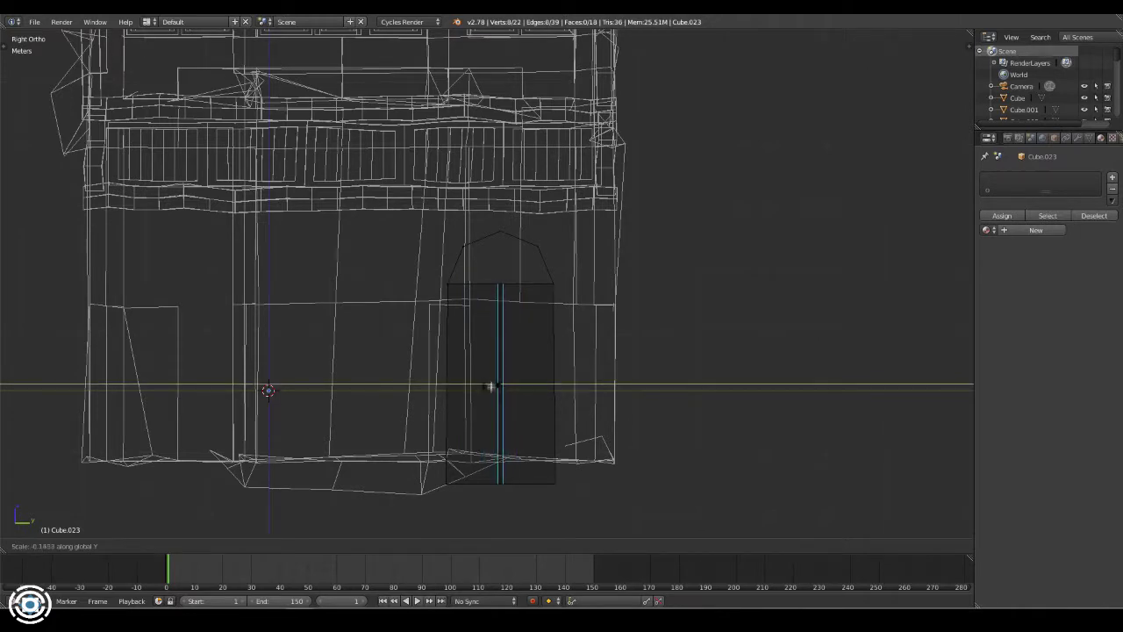
- Pull the middle door edges together along Y and squash the middle panel rows vertically
key(s)
key(y)
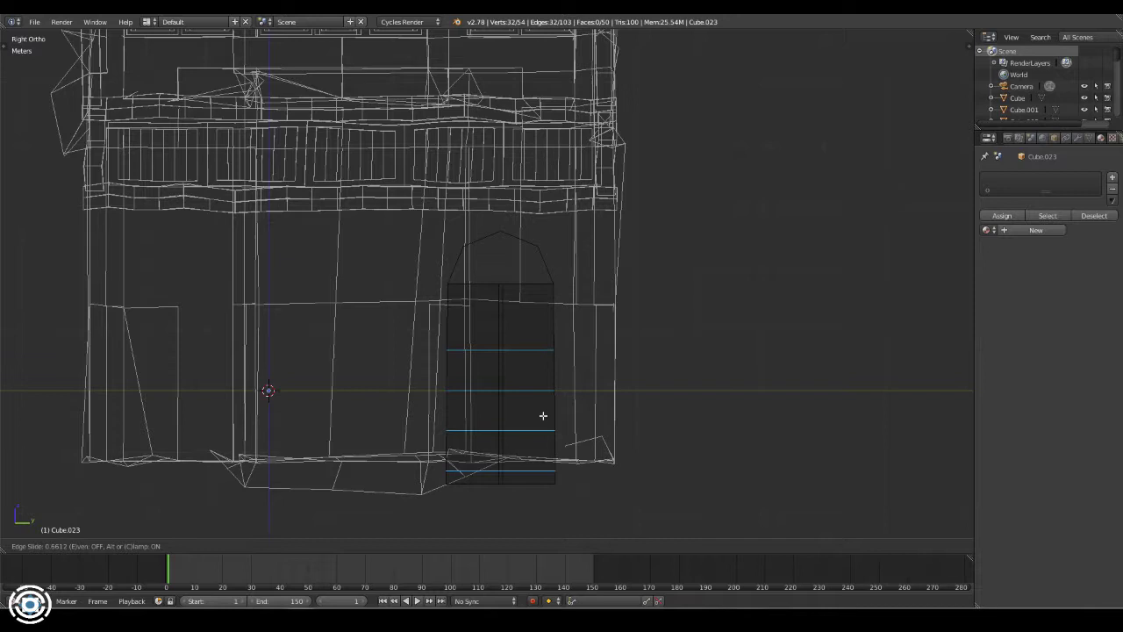
key(b)
drag(389, 339, 714, 426)
key(s)
key(z)
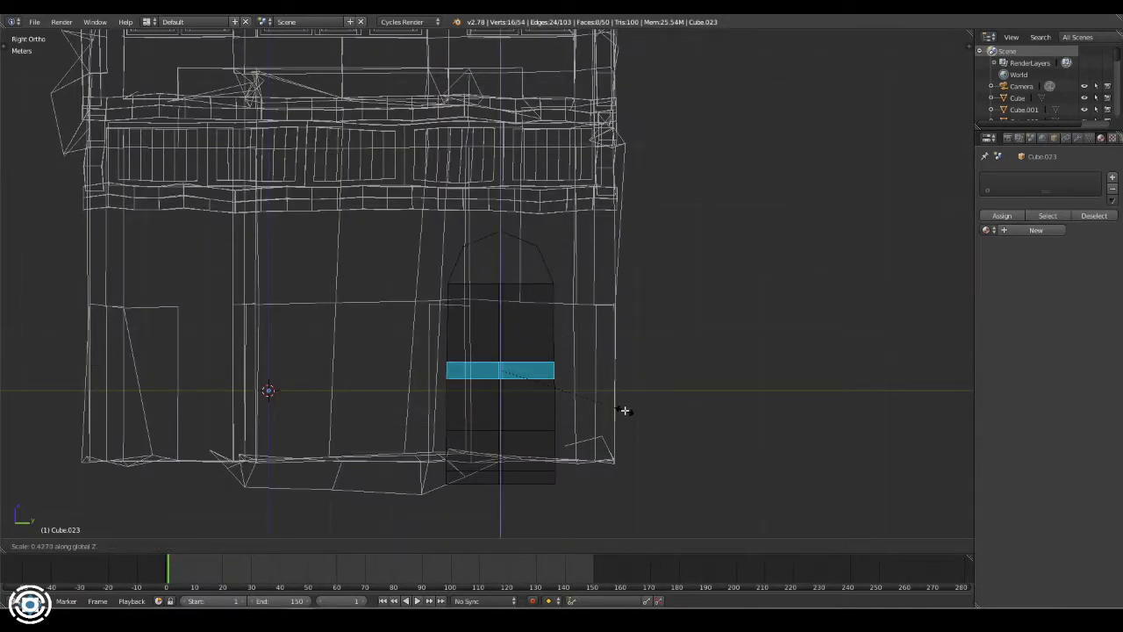
click(792, 479)
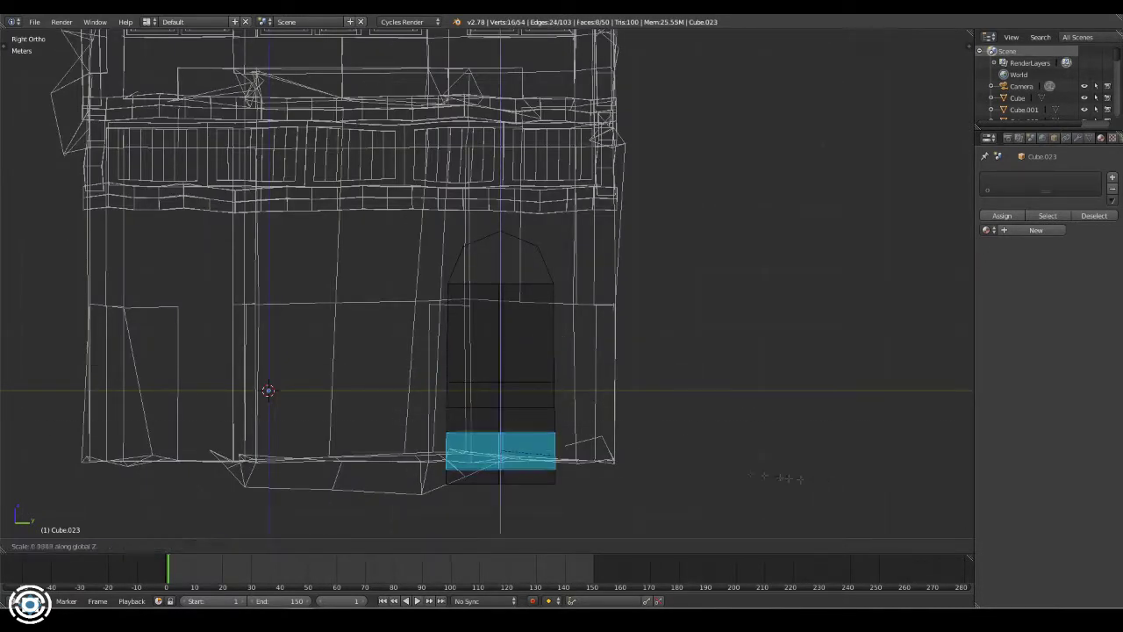
click(671, 458)
- Loop-cut the door, fill the arch with new faces, then delete faces to form a thin slab
key(a)
key(ctrl+r)
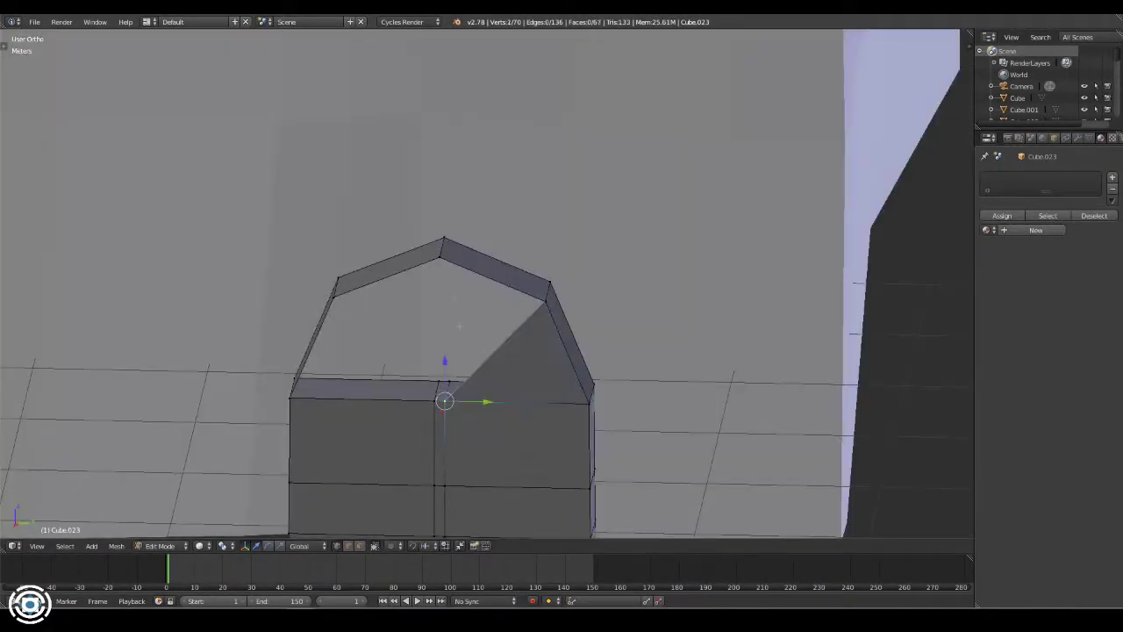
key(f)
key(f)
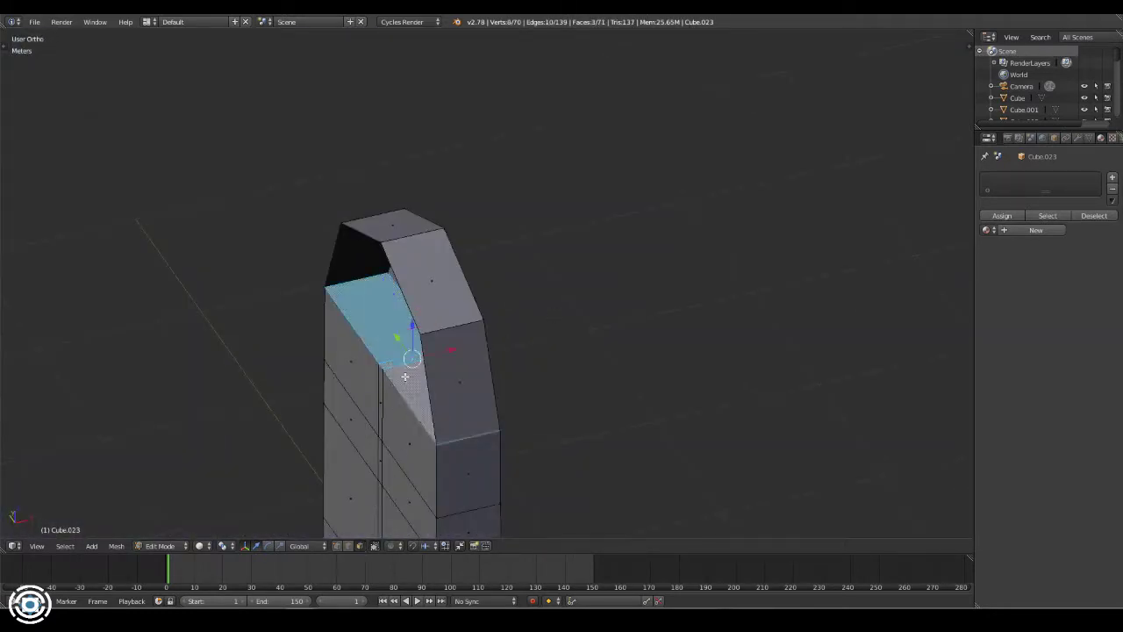
key(x)
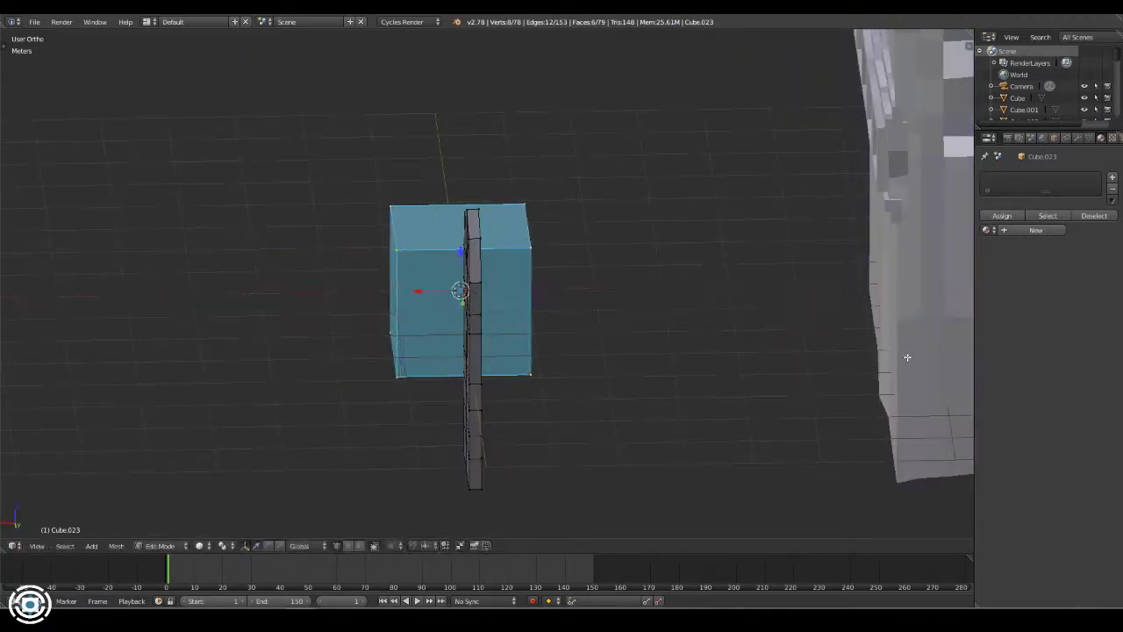
key(Return)
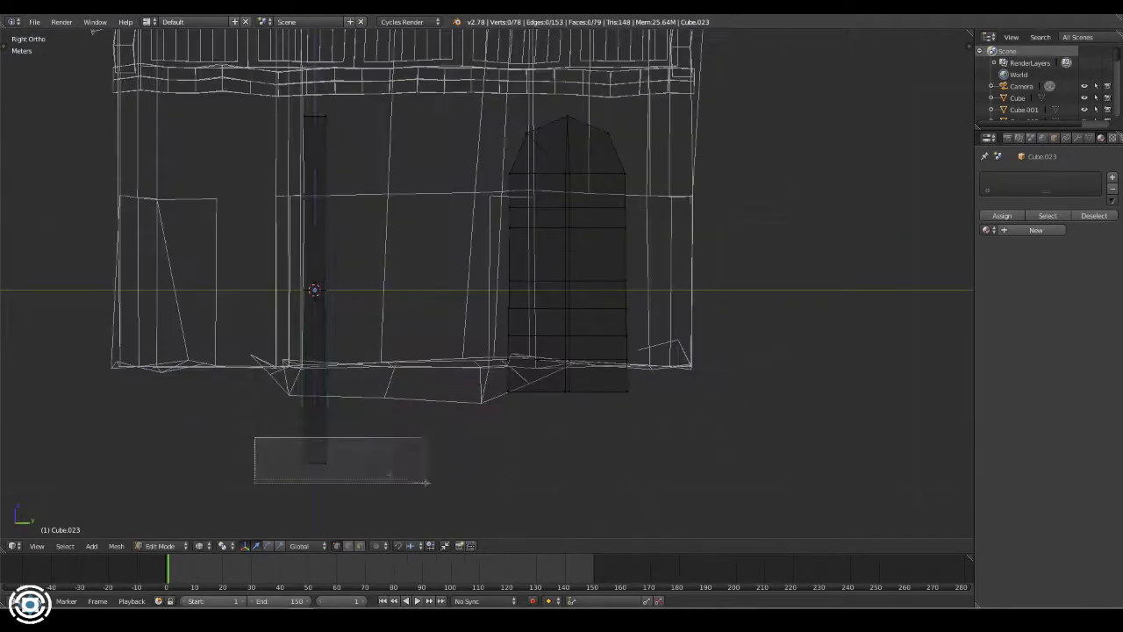
- Move one face of the thin slab along Z and add a loop cut on the pillar
drag(426, 482, 427, 482)
key(g)
key(z)
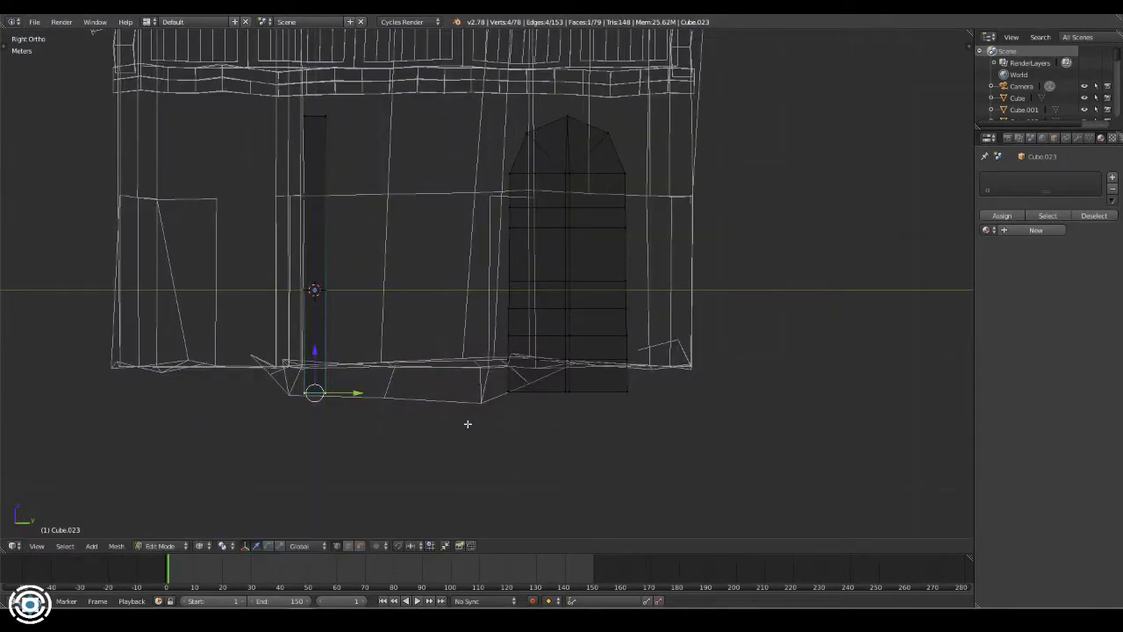
shift+middle_drag(362, 152, 349, 251)
click(311, 205)
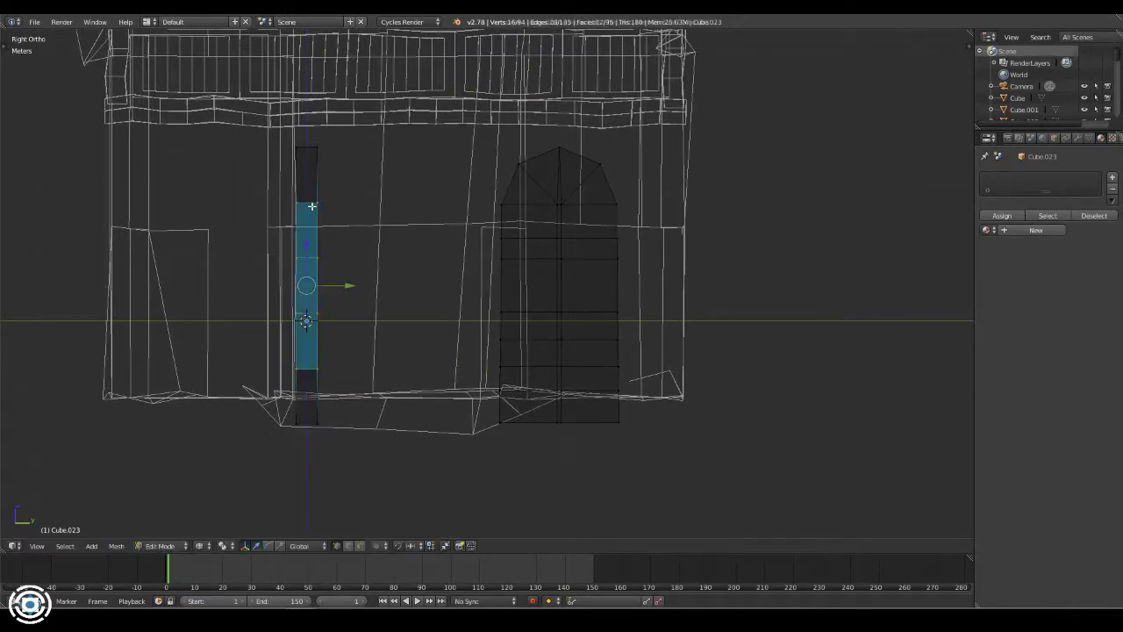
- In solid shading, duplicate the left pillar's geometry as a new plank strip, constrained to one axis
middle_drag(307, 205, 432, 355)
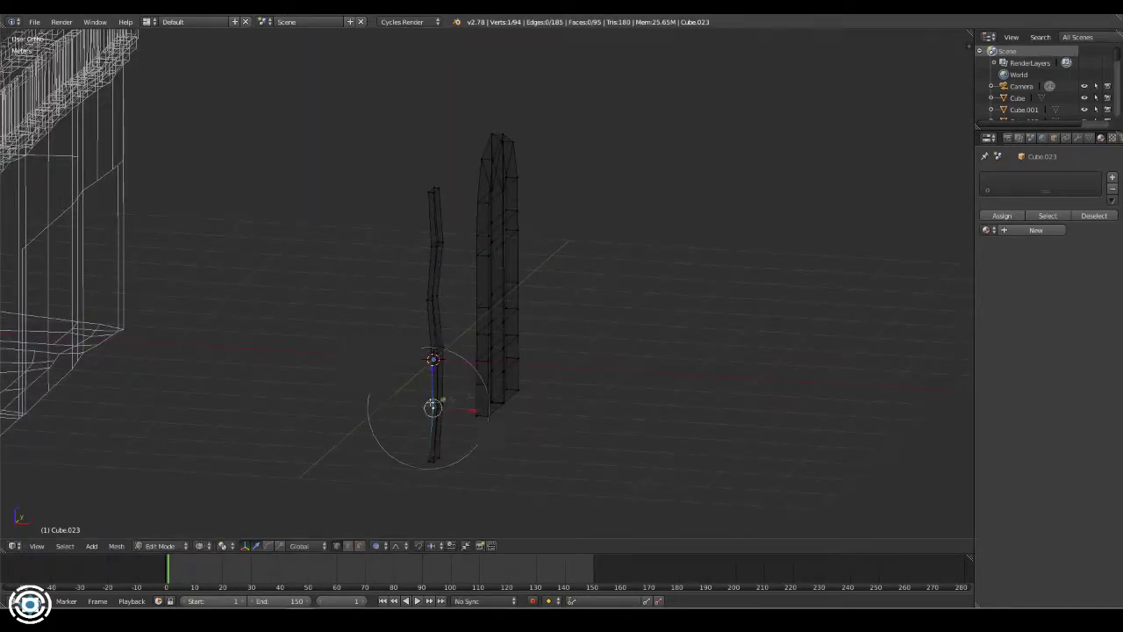
key(z)
middle_drag(433, 406, 383, 325)
key(a)
key(l)
key(shift+d)
key(y)
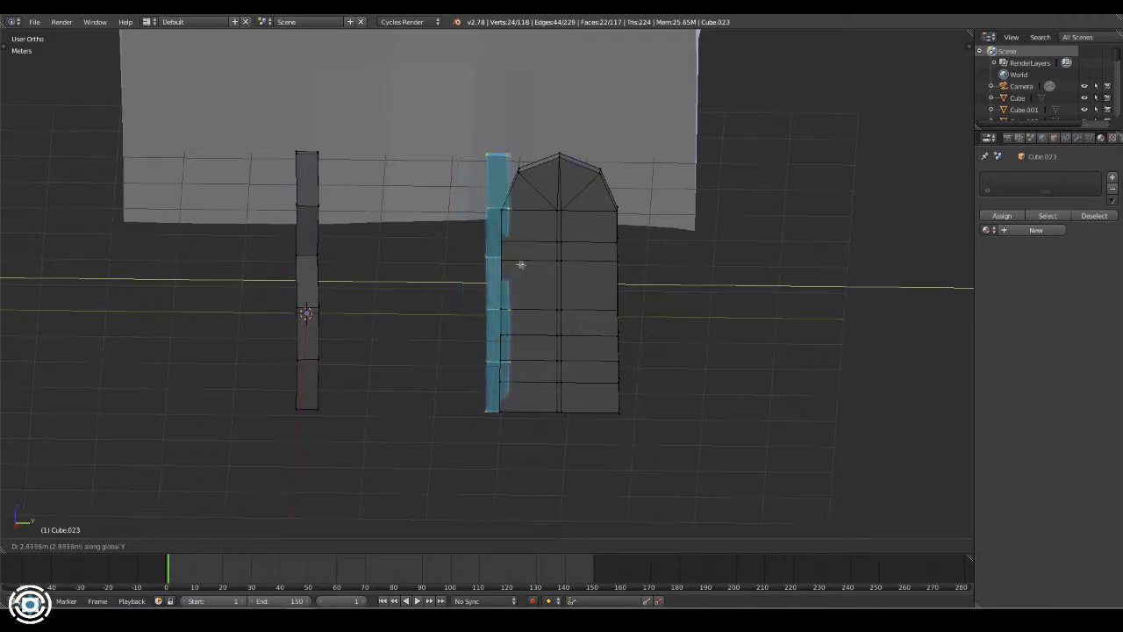
key(x)
key(o)
- Slide the plank strip along Y to sit beside the door
key(l)
key(g)
key(y)
click(593, 266)
click(737, 271)
- Check the strip in side view, trying a Y move and then cancelling it
middle_drag(737, 270, 659, 278)
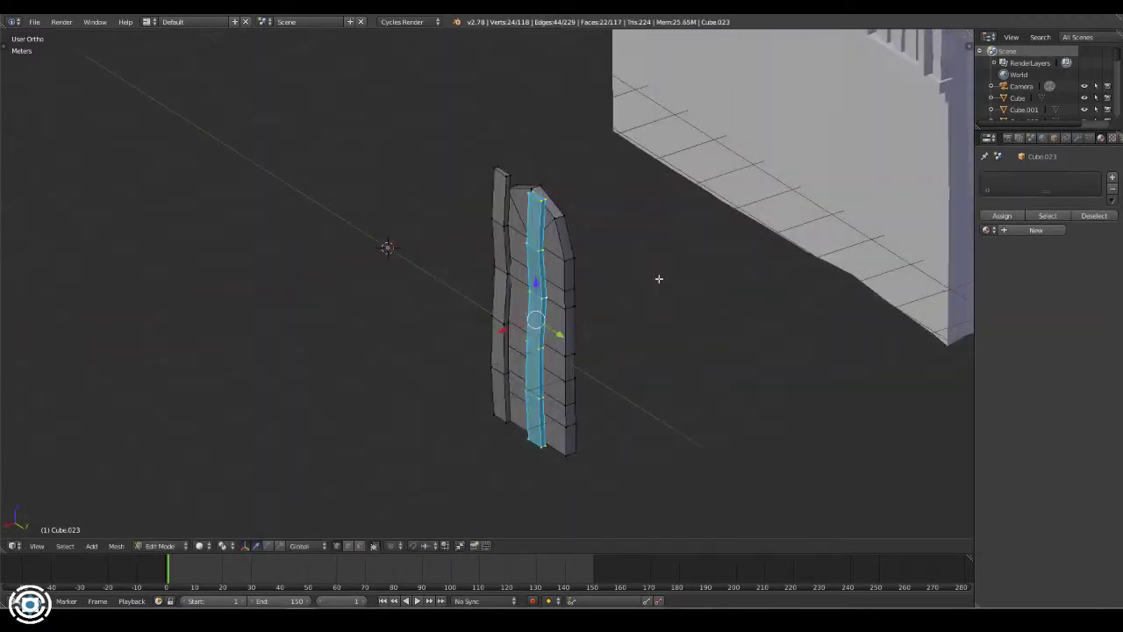
key(KP_3)
key(g)
key(y)
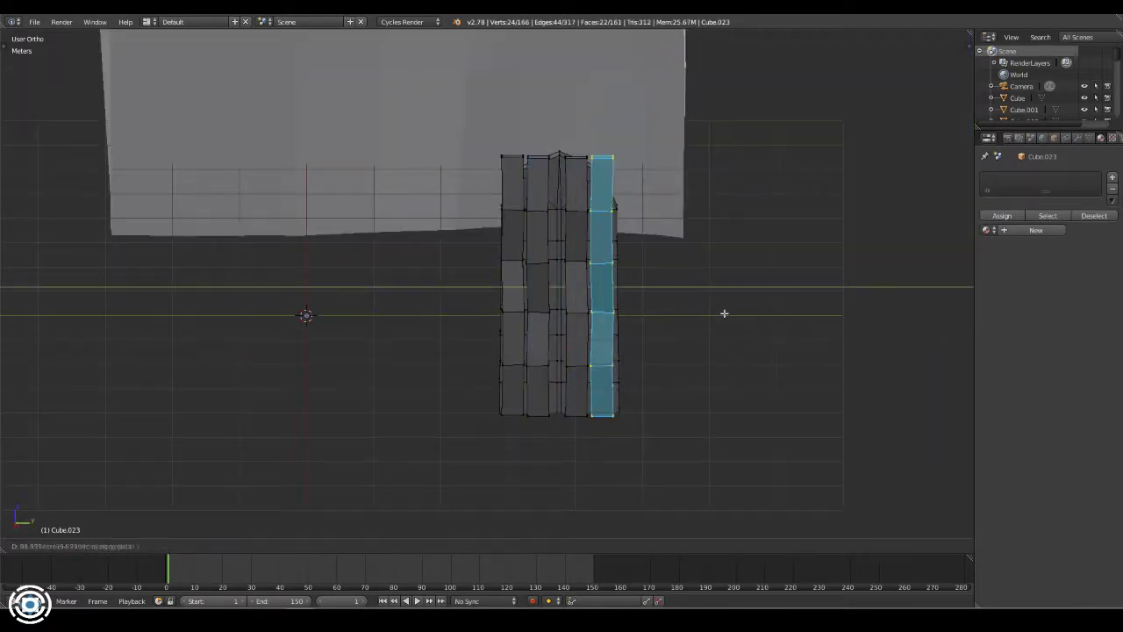
key(Escape)
scroll(566, 214, up, 4)
- Select and adjust the edge at the top of the planks from the front and side views
alt+right_click(513, 215)
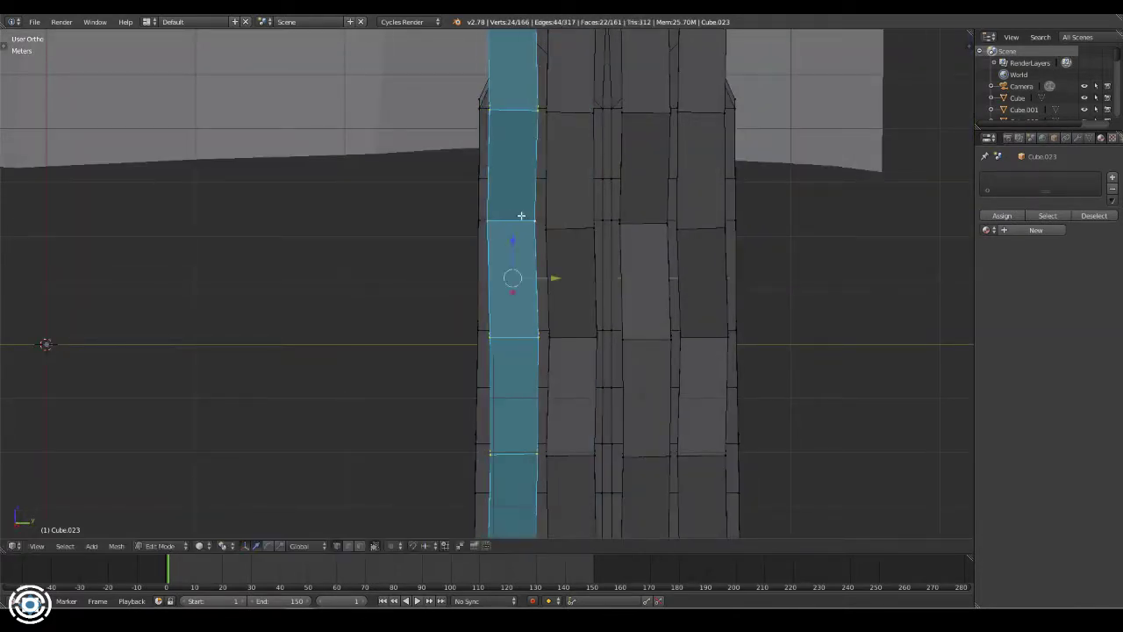
key(a)
key(KP_1)
key(KP_3)
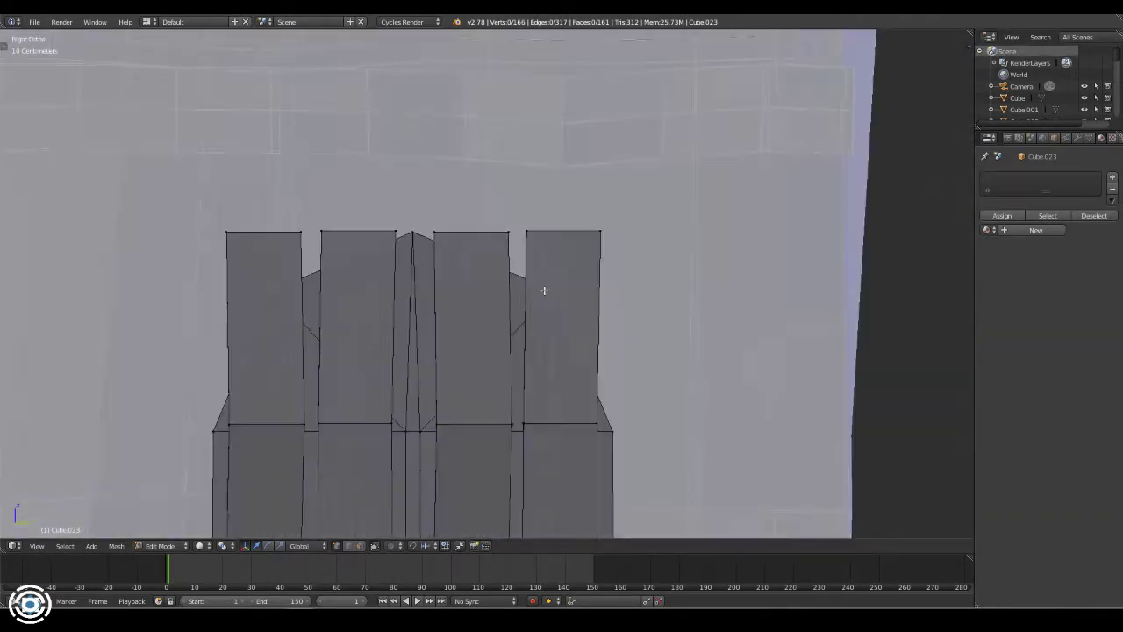
right_click(512, 254)
key(g)
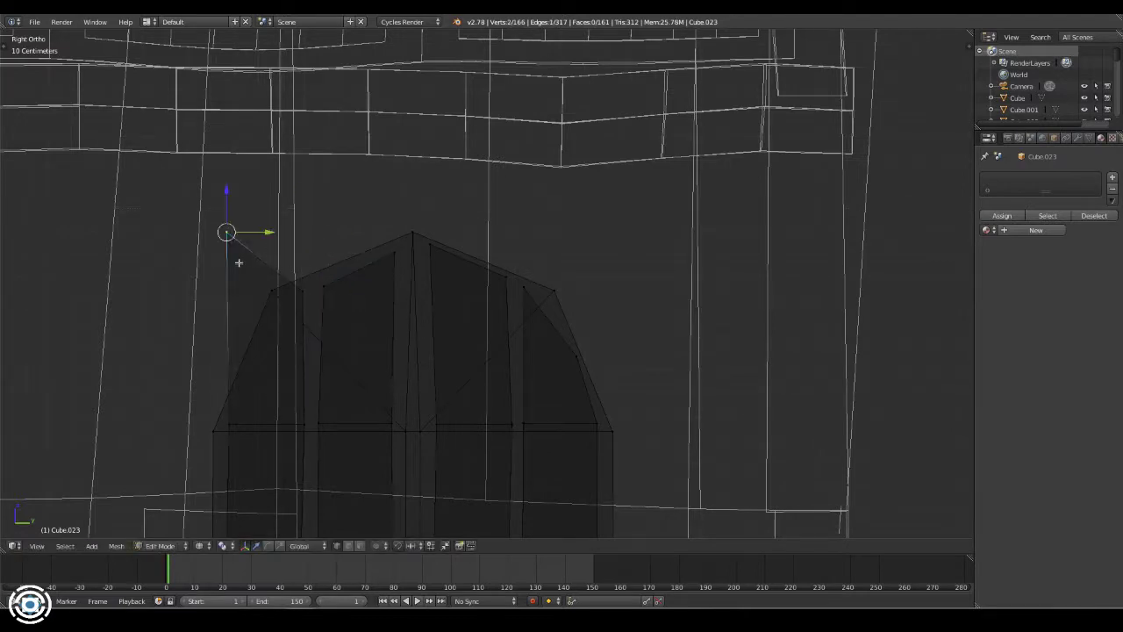
key(a)
scroll(239, 262, down, 3)
mouse_move(238, 262)
middle_down()
mouse_move(373, 368)
mouse_move(263, 421)
middle_up()
key(z)
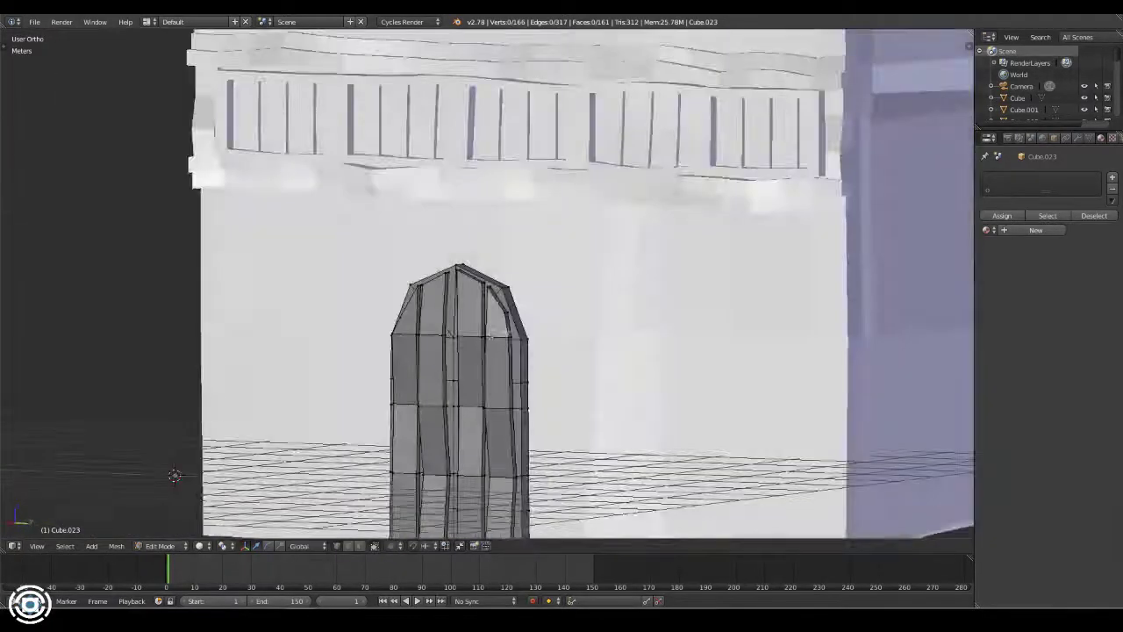
- Add a cube to the door mesh and scale and place it as a cross piece
key(shift+a)
click(542, 318)
mouse_move(541, 319)
middle_down()
mouse_move(439, 351)
mouse_move(561, 421)
mouse_move(852, 456)
mouse_move(703, 363)
mouse_move(702, 351)
mouse_move(777, 347)
mouse_move(711, 365)
middle_up()
key(g)
key(x)
click(580, 448)
click(657, 369)
click(769, 351)
click(777, 271)
- Duplicate the six cross-piece faces and move the copy lower on the door along Z
mouse_move(777, 270)
middle_down()
mouse_move(669, 283)
mouse_move(816, 287)
mouse_move(652, 296)
mouse_move(693, 308)
mouse_move(538, 426)
mouse_move(564, 426)
mouse_move(581, 363)
mouse_move(650, 428)
mouse_move(394, 281)
middle_up()
key(a)
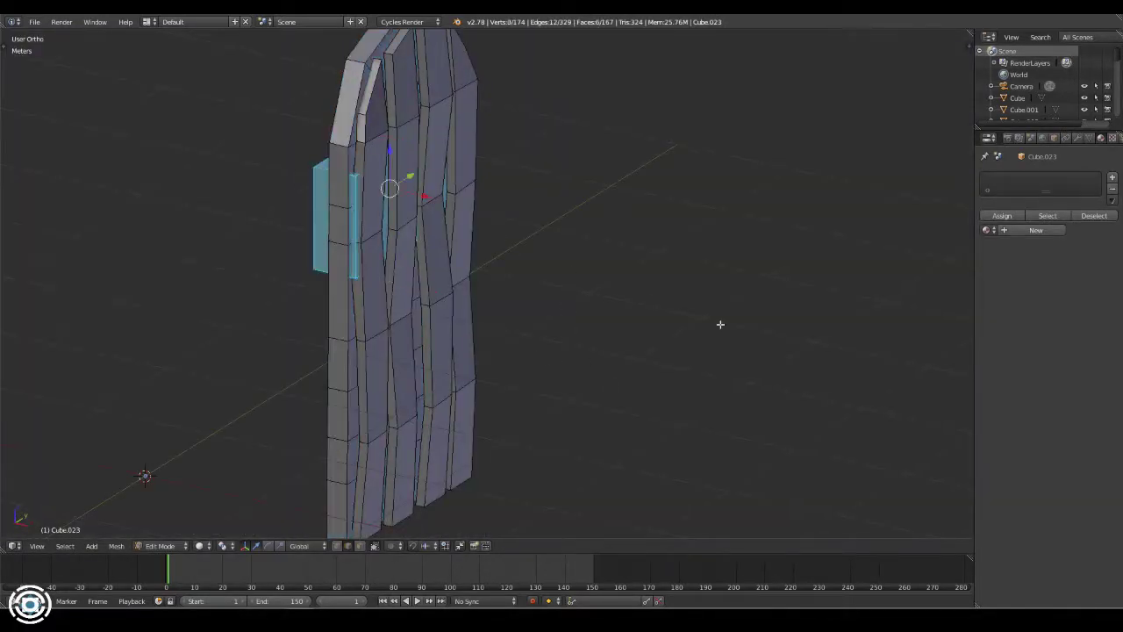
key(shift+d)
click(729, 117)
key(KP_3)
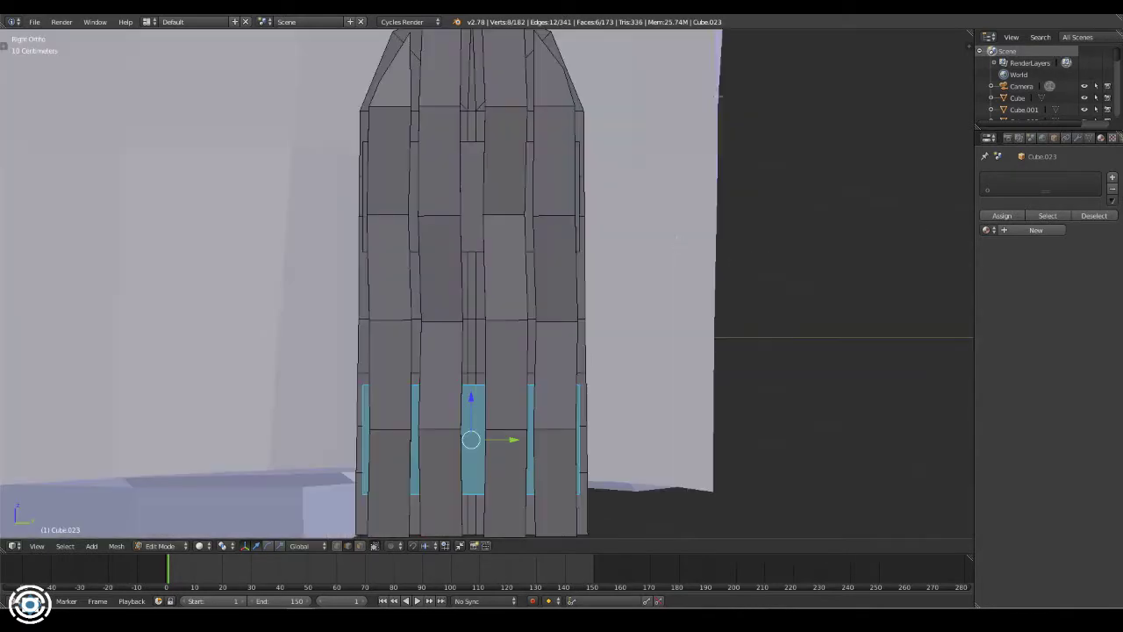
key(g)
key(z)
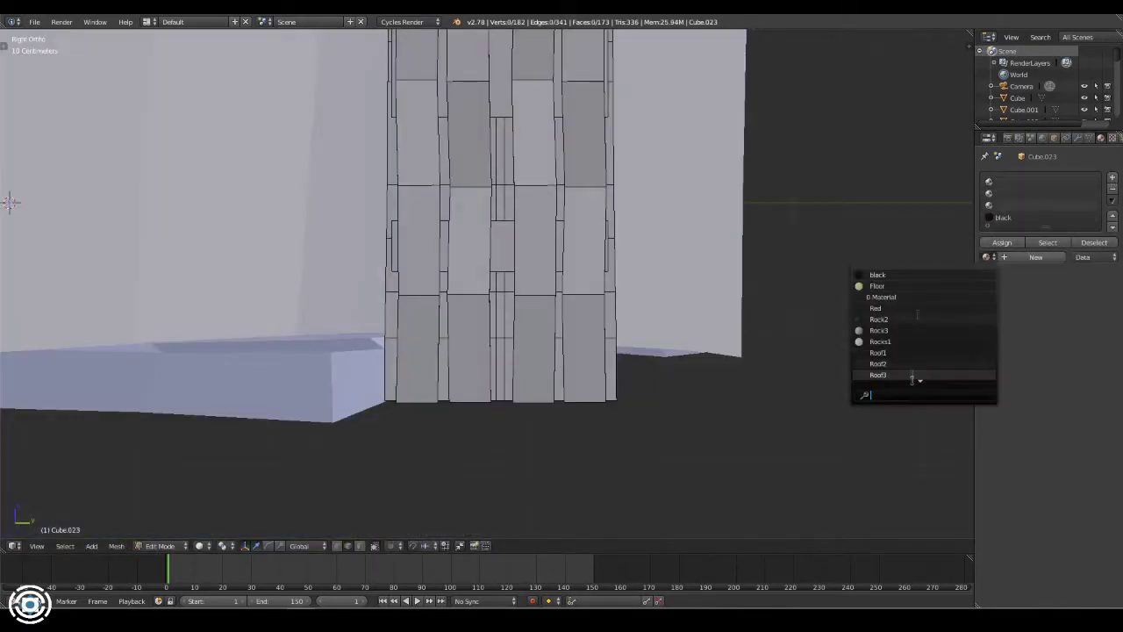
- Fill the door's material slots with Red, Wood4 and Wood3
click(875, 308)
click(991, 193)
click(987, 256)
click(915, 375)
click(987, 257)
click(879, 364)
click(1001, 182)
click(987, 256)
click(878, 374)
- Select the door's plank columns, growing the selection to connected faces
mouse_move(772, 265)
middle_down()
mouse_move(649, 273)
mouse_move(777, 238)
mouse_move(523, 114)
middle_up()
alt+click(523, 114)
key(ctrl+KP_Add)
key(ctrl+KP_Add)
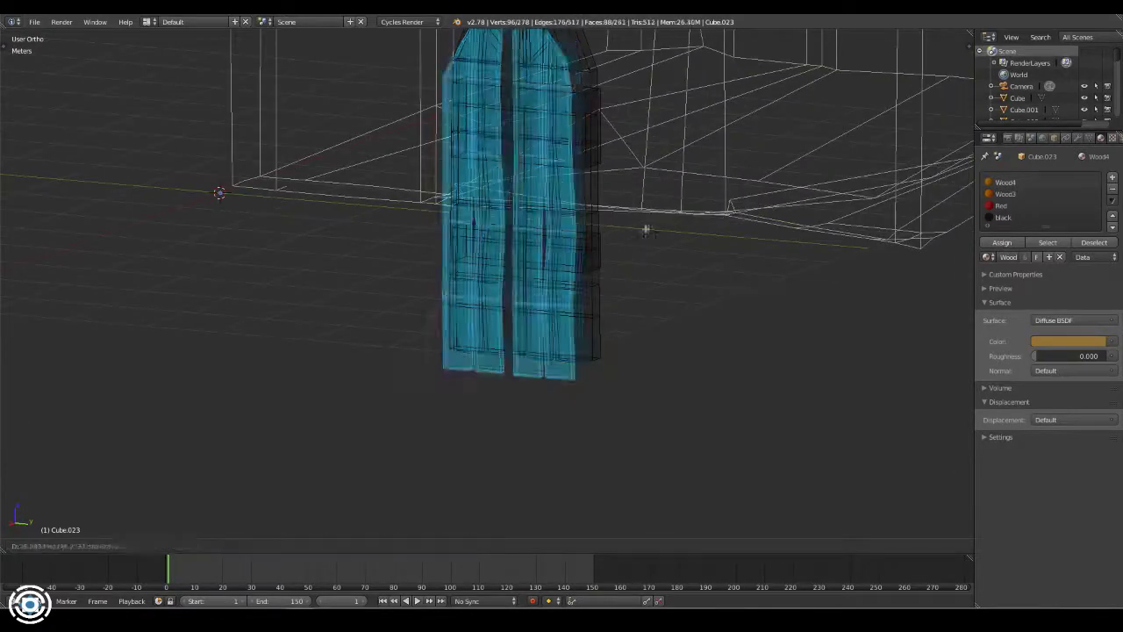
key(a)
alt+click(511, 322)
mouse_move(511, 322)
middle_down()
mouse_move(474, 254)
mouse_move(404, 260)
middle_up()
alt+click(449, 264)
- Select the front-left plank column and the thin middle plank strip
key(a)
alt+click(428, 369)
key(KP_Decimal)
middle_drag(561, 421, 518, 426)
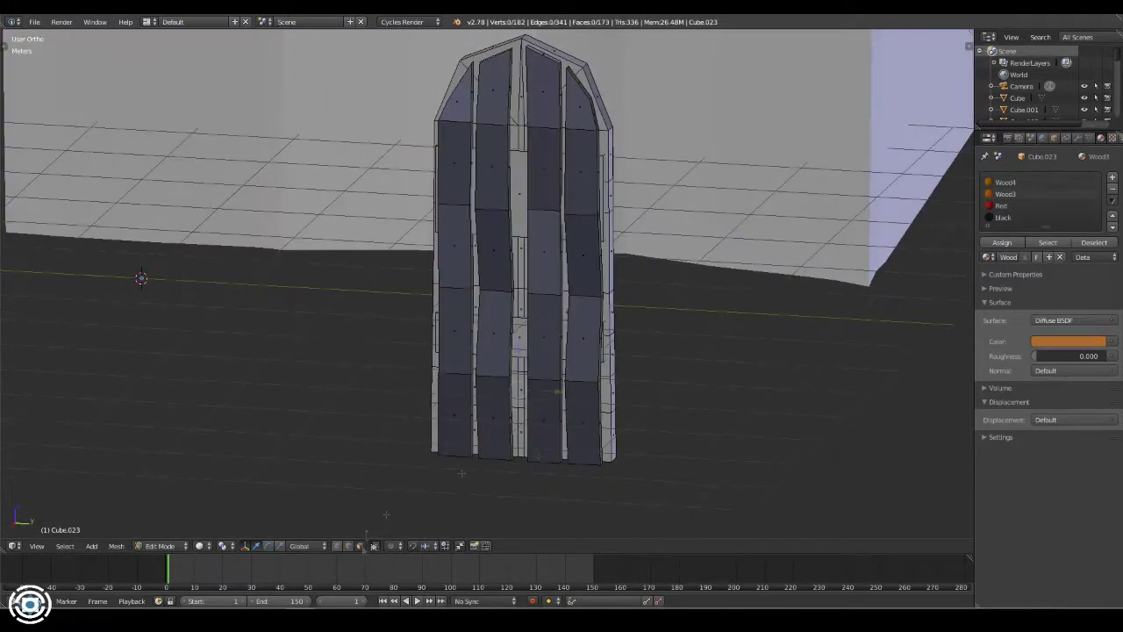
alt+click(515, 426)
alt+click(515, 431)
middle_drag(515, 431, 521, 189)
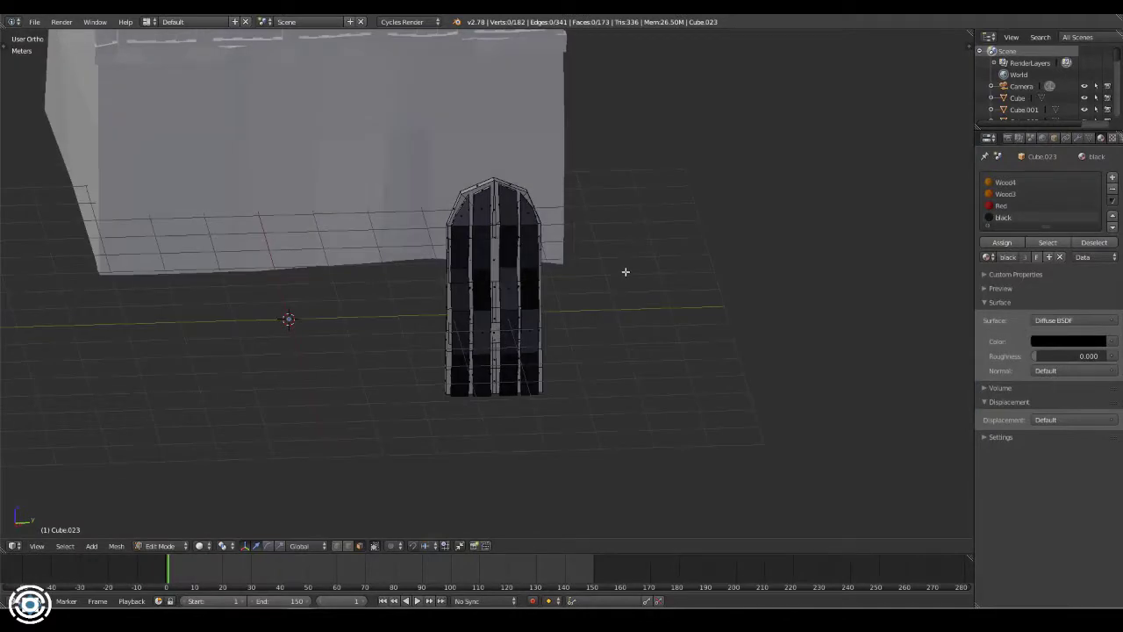
- Switch to material shading and inspect the whole door in Object Mode
click(232, 482)
key(Tab)
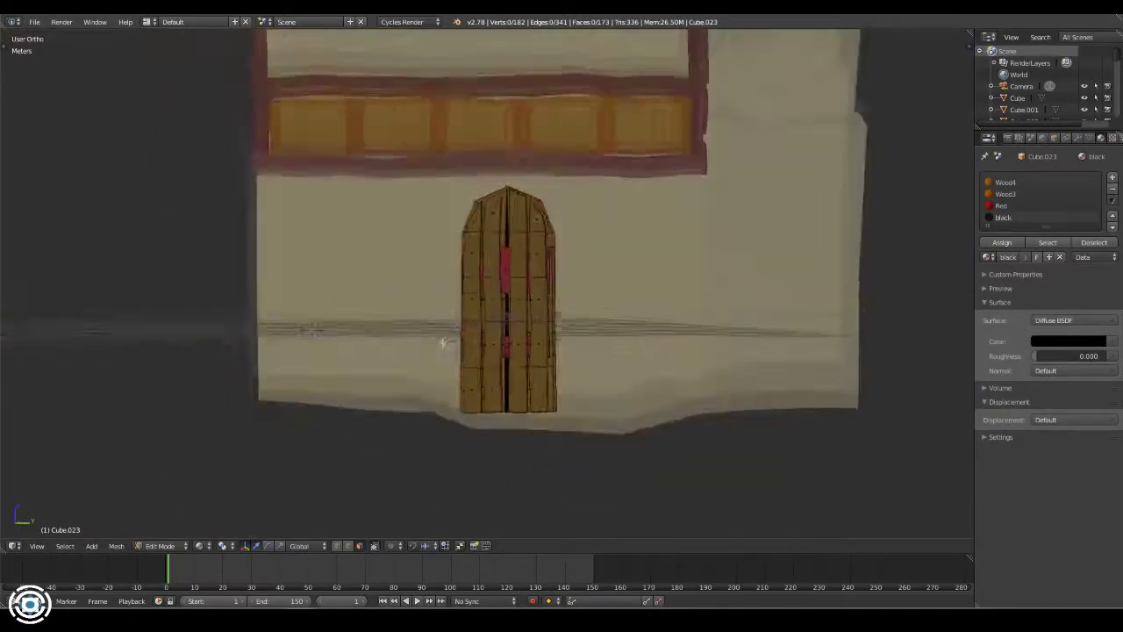
mouse_move(708, 389)
middle_down()
mouse_move(521, 389)
mouse_move(516, 287)
middle_up()
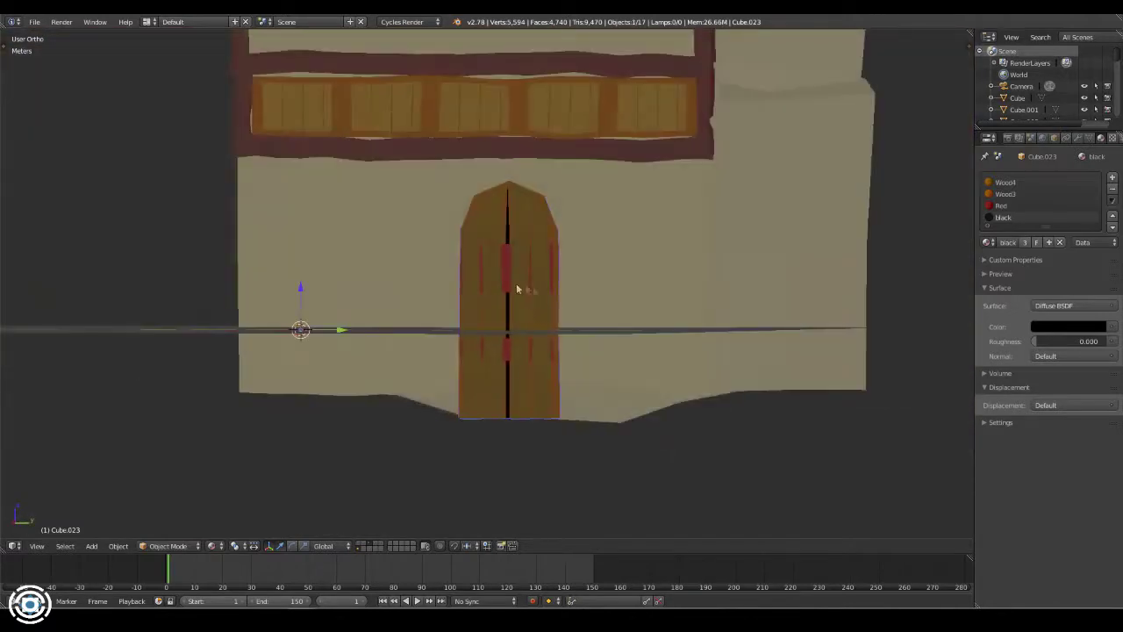
key(g)
key(x)
key(Escape)
mouse_move(901, 289)
middle_down()
mouse_move(482, 328)
mouse_move(531, 333)
middle_up()
- Back in Edit Mode, add a tall narrow box beside the door's edge
key(Tab)
key(KP_Decimal)
middle_drag(551, 422, 468, 389)
click(481, 402)
- Scale the cube into a tall pillar and duplicate it to the right of the door
mouse_move(488, 434)
middle_down()
mouse_move(662, 386)
mouse_move(624, 378)
mouse_move(700, 383)
middle_up()
key(s)
key(x)
click(451, 406)
mouse_move(451, 406)
middle_down()
mouse_move(403, 432)
mouse_move(471, 322)
mouse_move(258, 218)
mouse_move(166, 238)
middle_up()
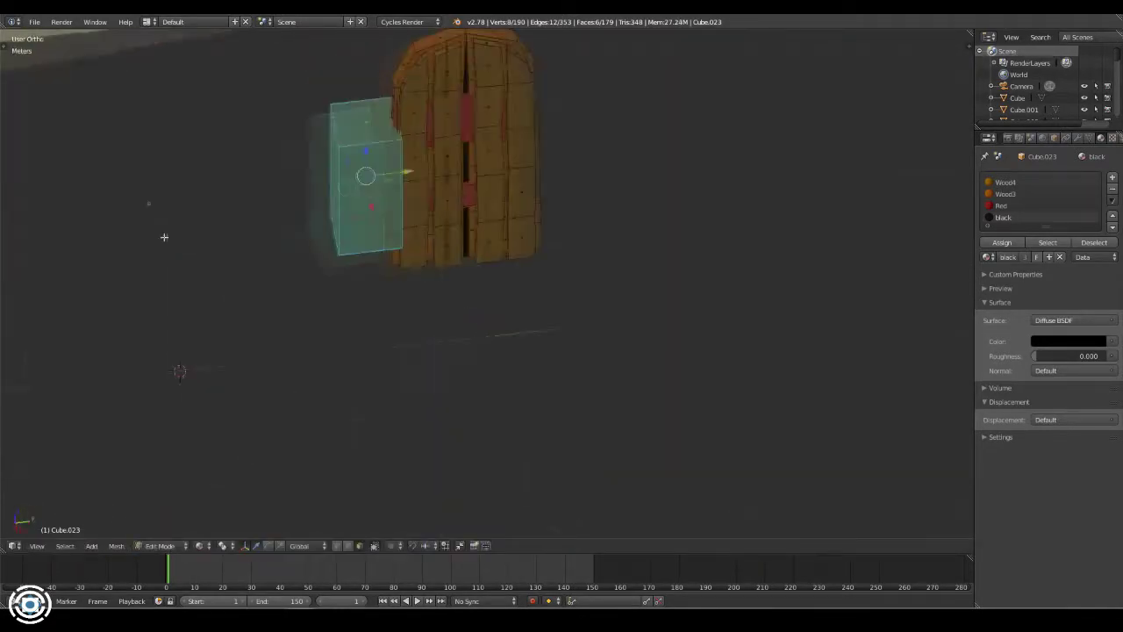
key(s)
key(z)
key(shift+d)
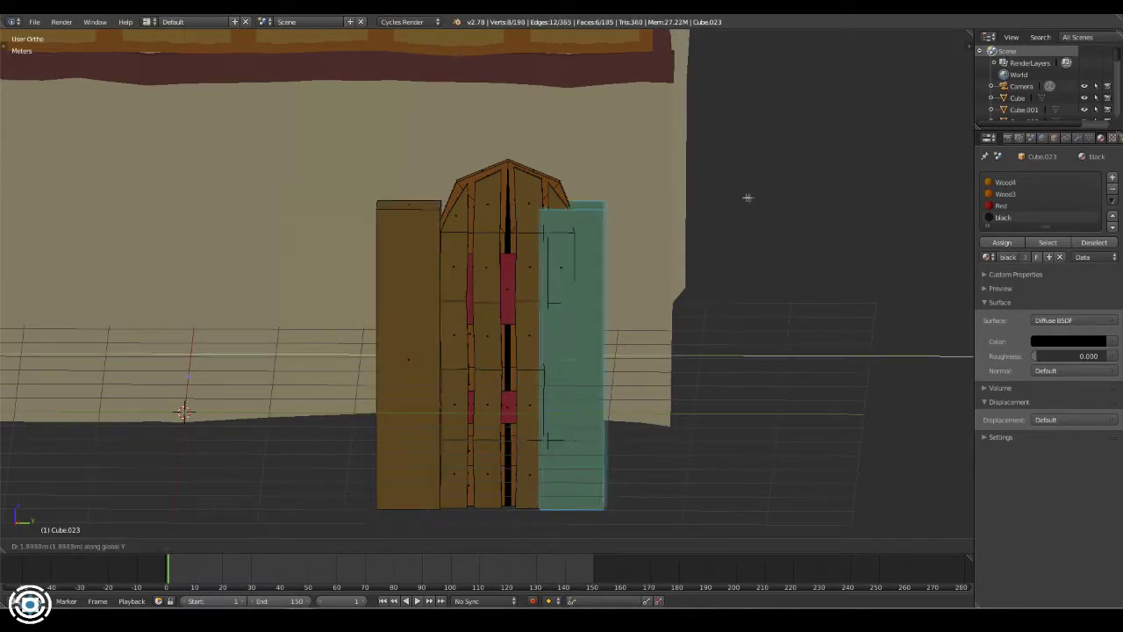
click(778, 190)
- Assign the Wall_1 material to the side pillars
key(l)
click(1112, 177)
click(989, 266)
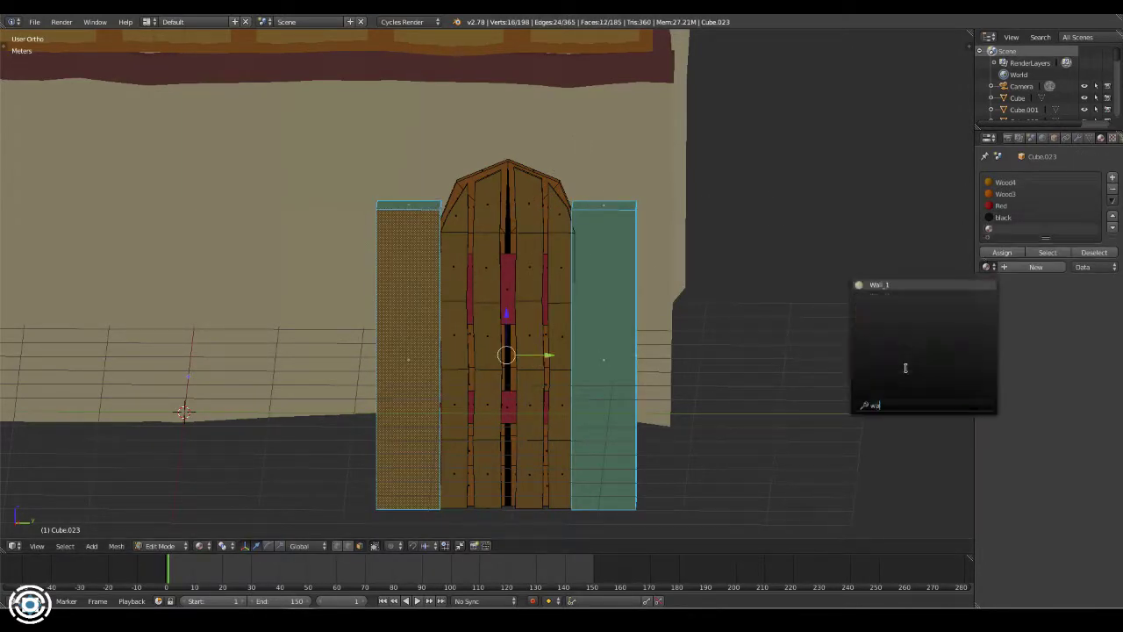
click(870, 401)
click(615, 205)
- Undo the extrusion of the pillar's top face
click(413, 182)
middle_drag(413, 182, 557, 311)
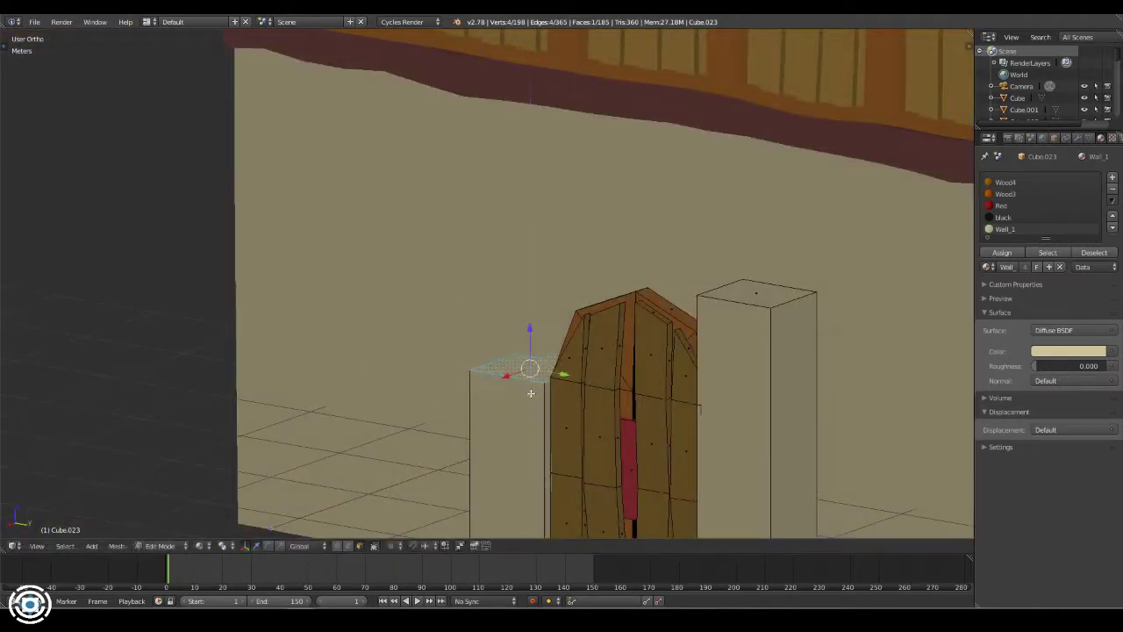
middle_drag(530, 393, 360, 290)
key(ctrl+z)
key(ctrl+z)
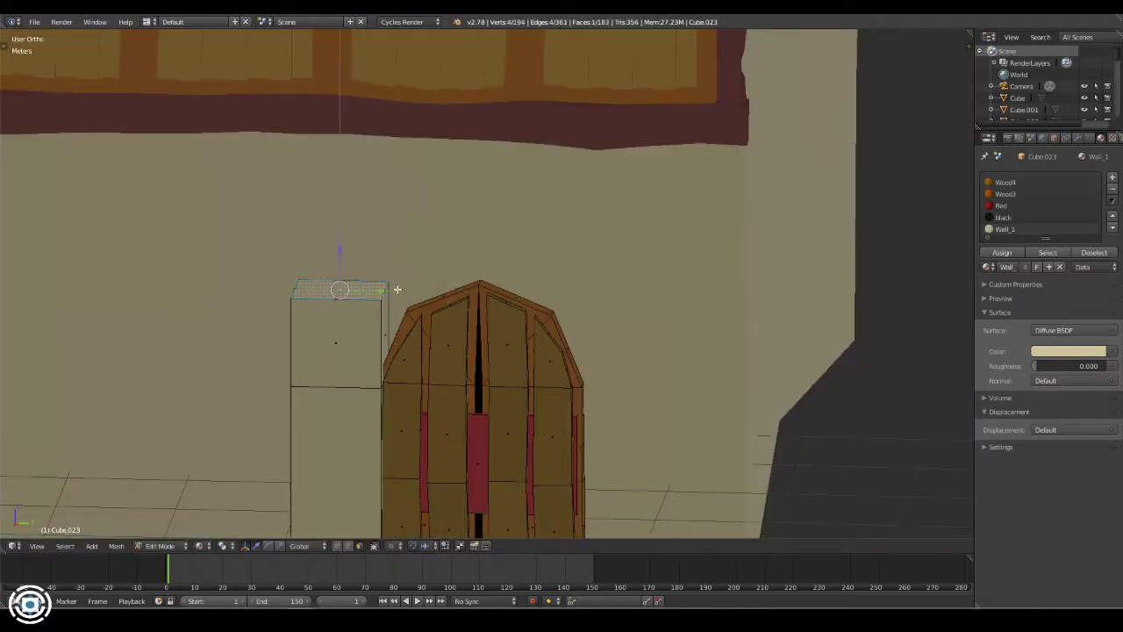
key(Escape)
key(ctrl+z)
middle_drag(594, 264, 451, 307)
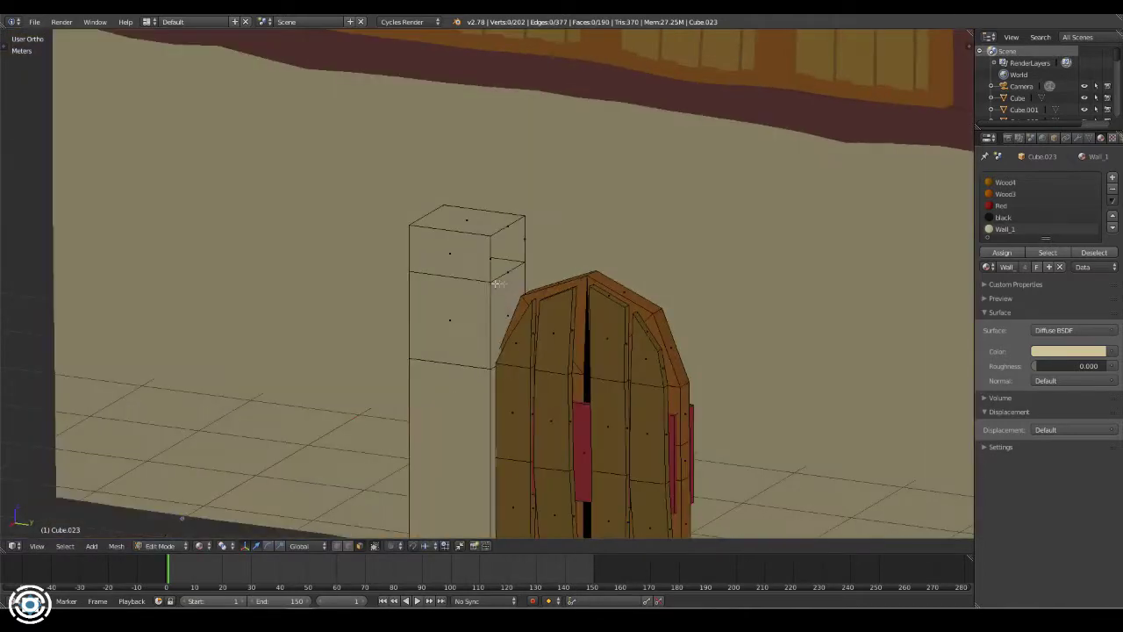
mouse_move(438, 396)
middle_down()
mouse_move(579, 390)
mouse_move(429, 332)
mouse_move(455, 221)
middle_up()
- Loop-cut the pillar and move its top vertices to meet the door's arch
key(ctrl+r)
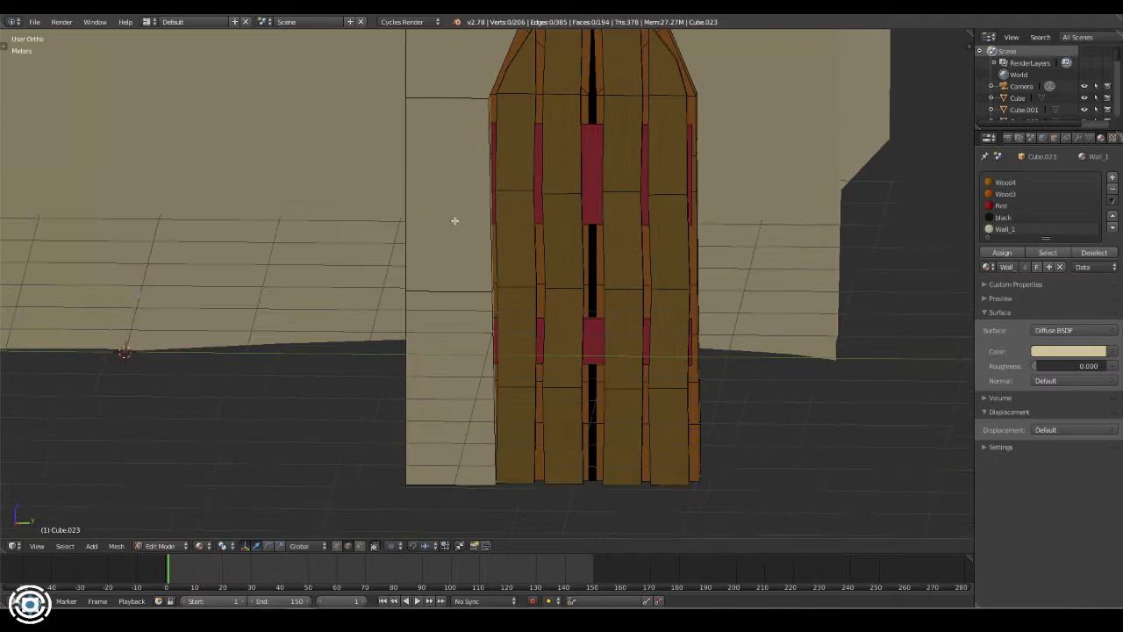
key(g)
mouse_move(410, 303)
middle_down()
mouse_move(473, 279)
mouse_move(409, 243)
mouse_move(412, 220)
middle_up()
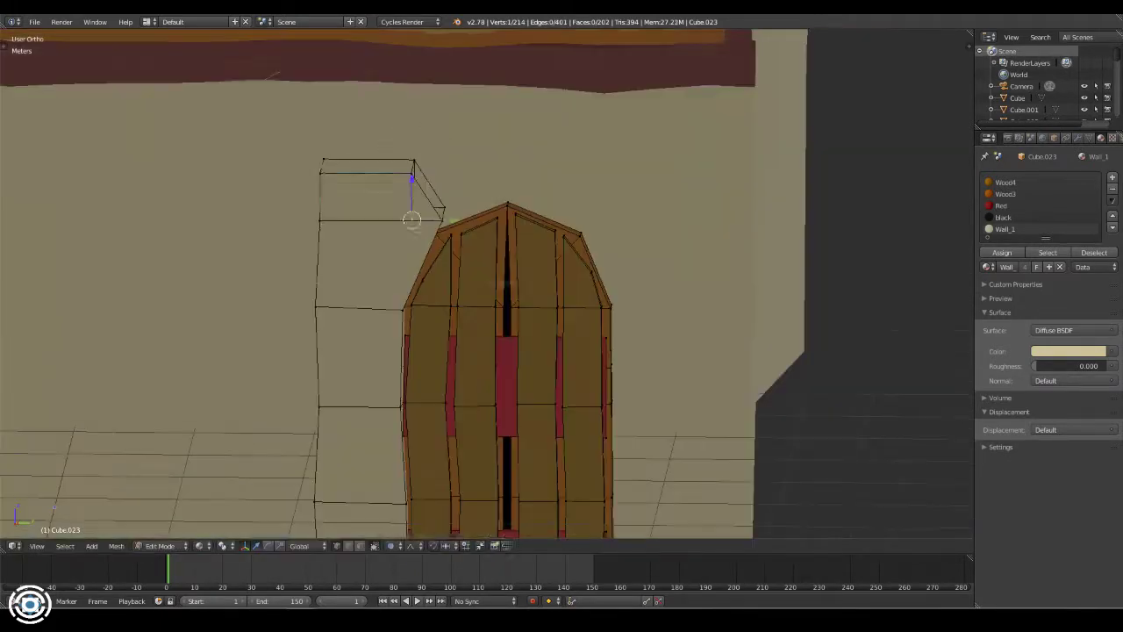
mouse_move(327, 176)
middle_down()
mouse_move(301, 166)
mouse_move(363, 156)
middle_up()
key(KP_3)
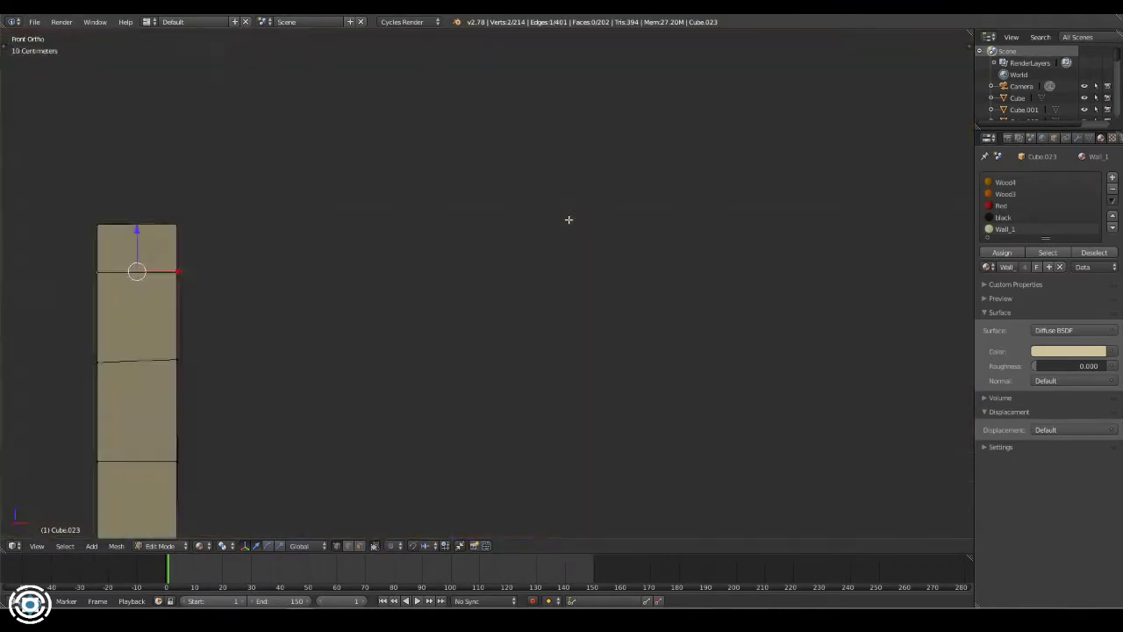
key(z)
click(546, 247)
middle_drag(545, 246, 417, 237)
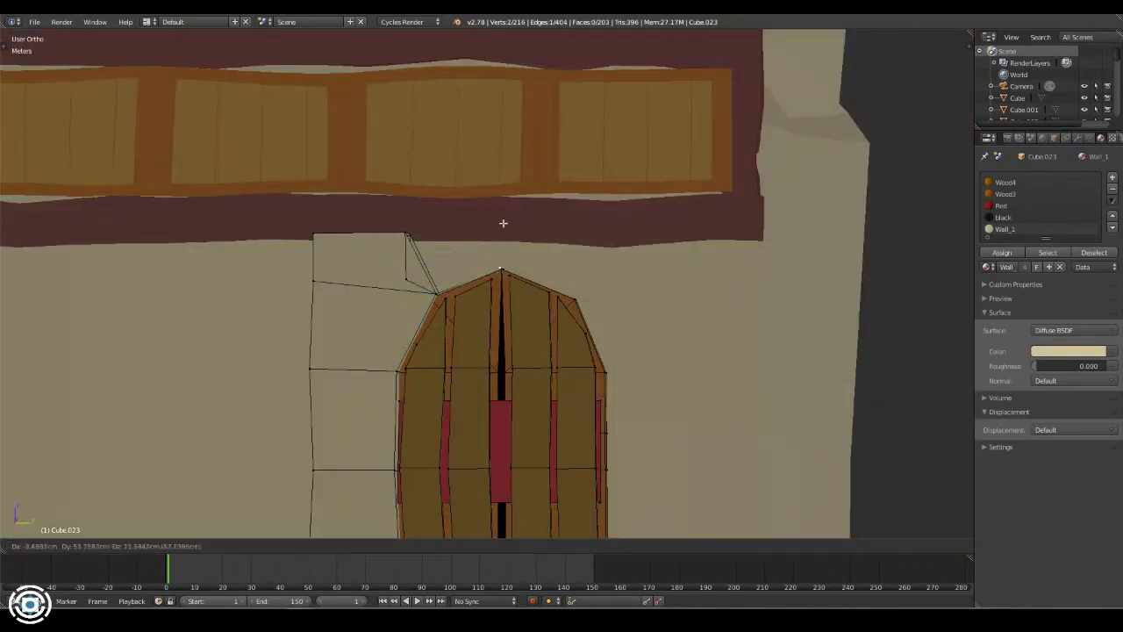
middle_drag(504, 226, 93, 422)
key(KP_3)
click(333, 329)
middle_drag(530, 260, 832, 421)
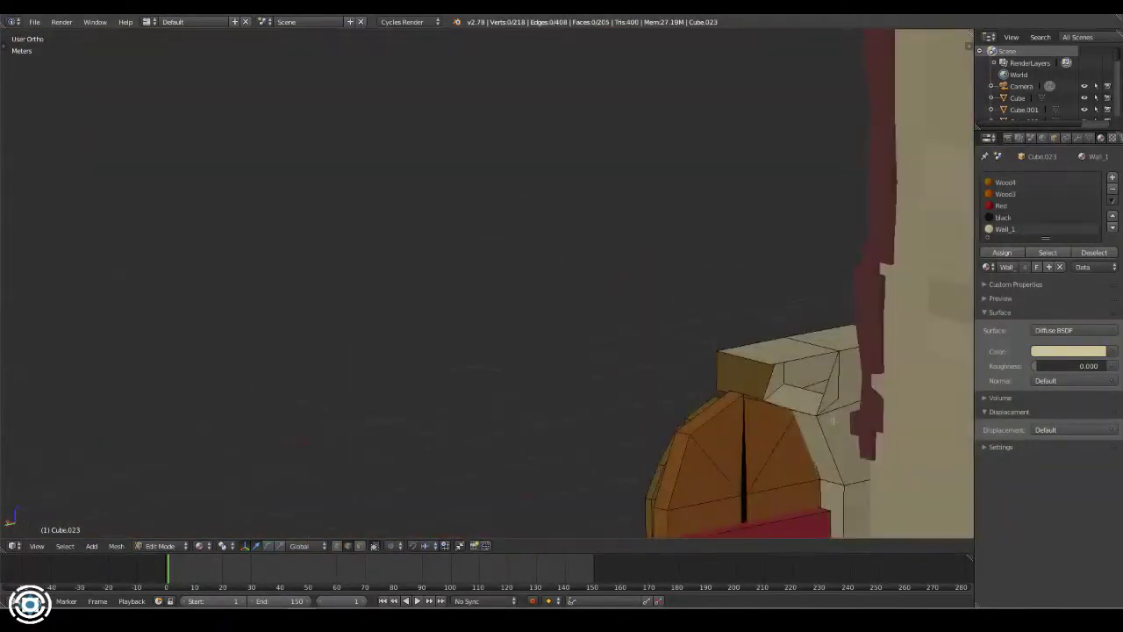
- Rebuild the wall block's top: delete the stray face and vertex, then refill it
key(f)
mouse_move(827, 379)
middle_down()
mouse_move(289, 454)
mouse_move(360, 546)
middle_up()
click(1006, 231)
mouse_move(594, 220)
middle_down()
mouse_move(338, 210)
mouse_move(298, 226)
mouse_move(314, 527)
middle_up()
key(x)
click(368, 210)
key(x)
click(277, 221)
key(f)
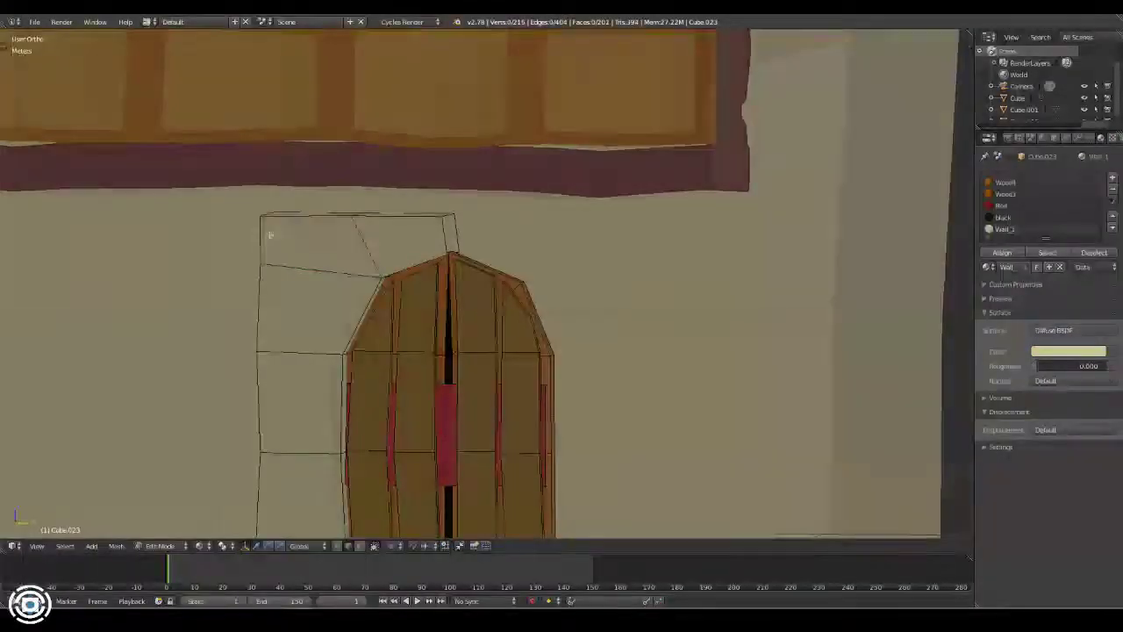
middle_drag(484, 308, 582, 505)
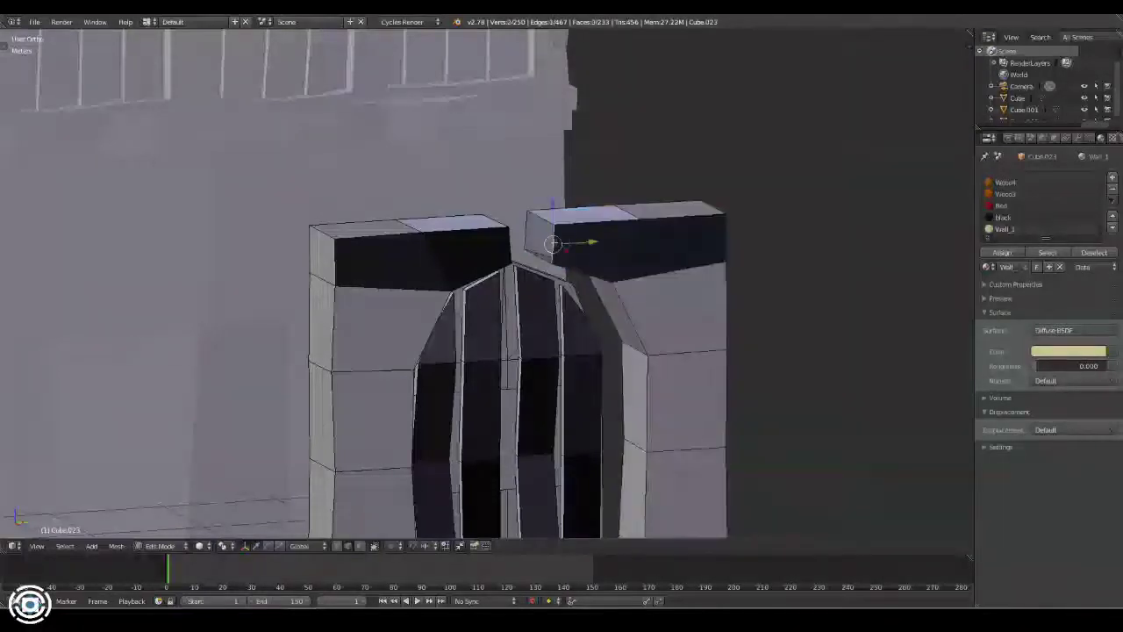
- Select the right wall block and merge its stray vertices
key(l)
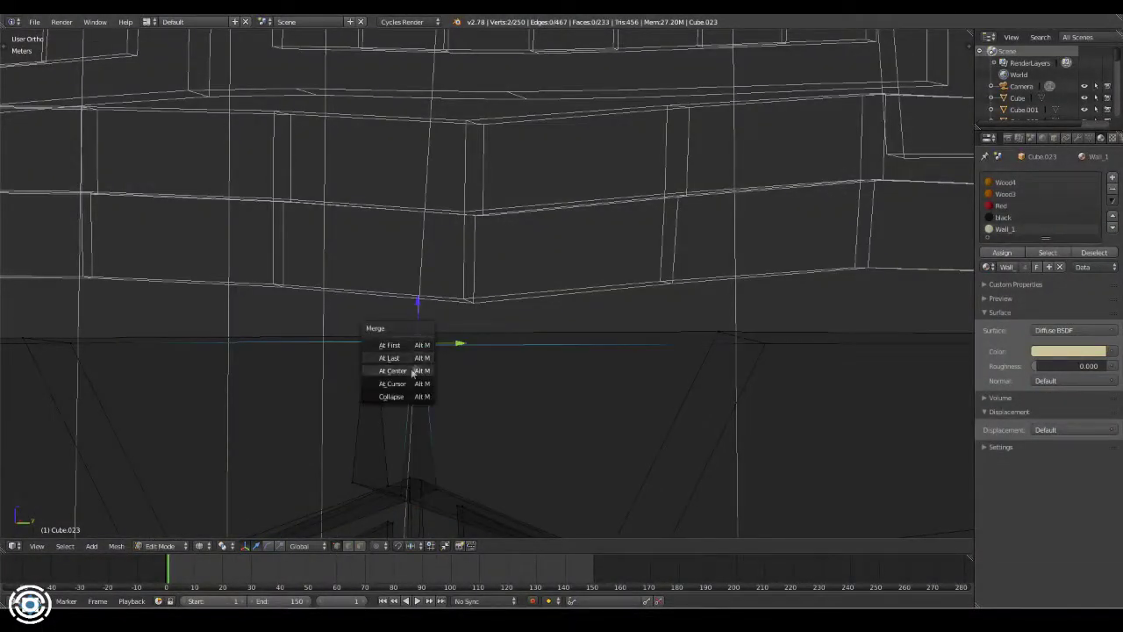
click(412, 373)
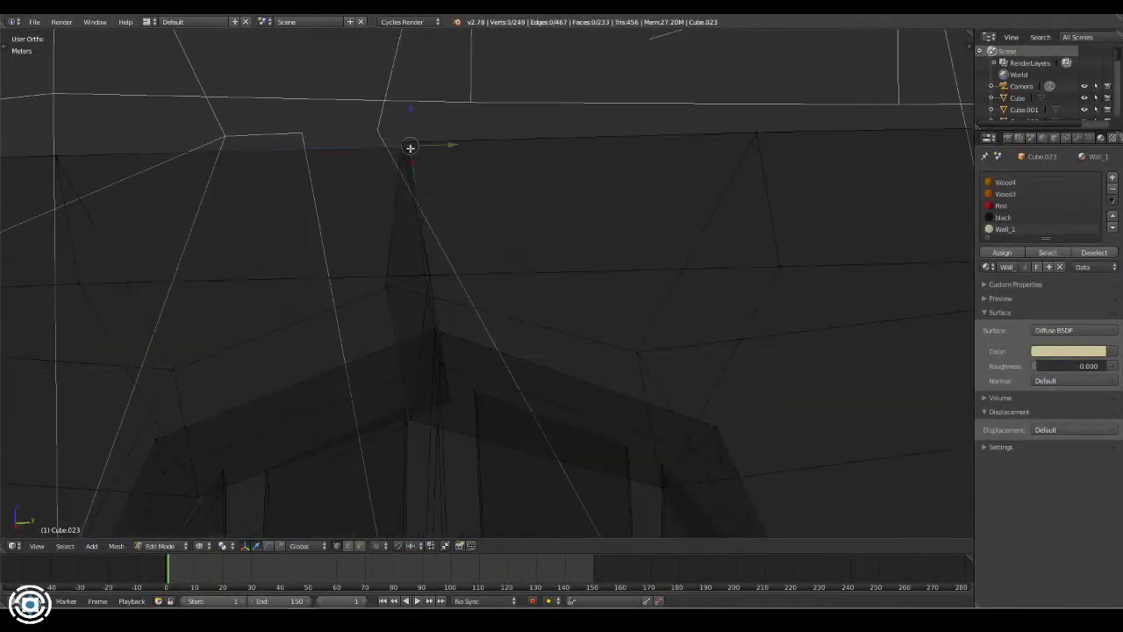
click(390, 287)
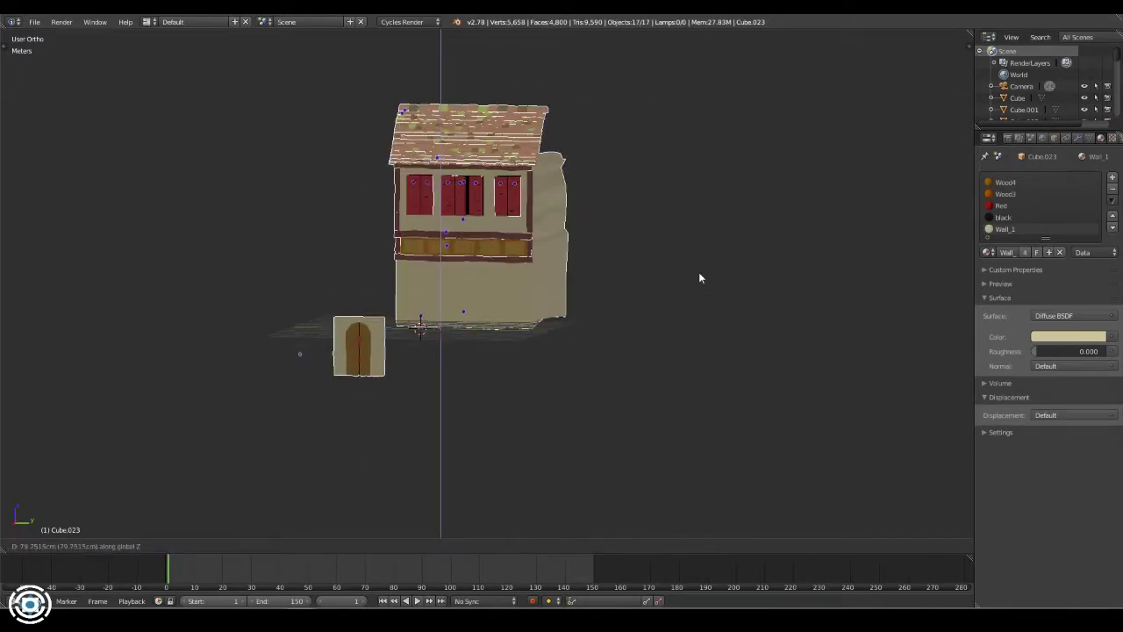
- Hide the courtyard walls and foreground objects and delete the leftover object
middle_drag(700, 278, 522, 357)
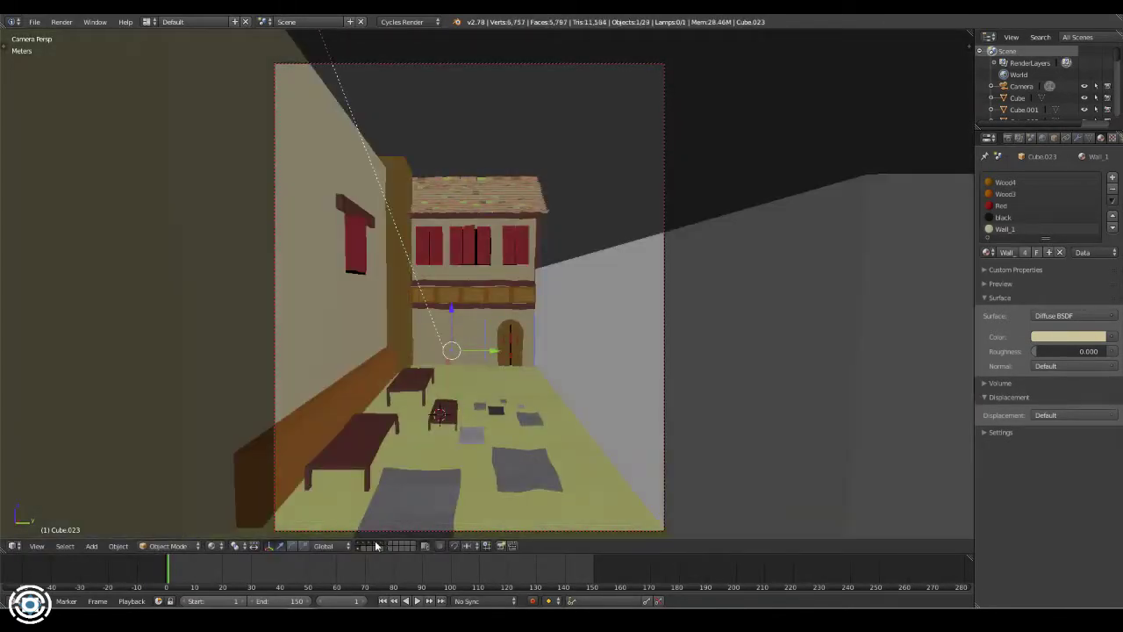
click(367, 544)
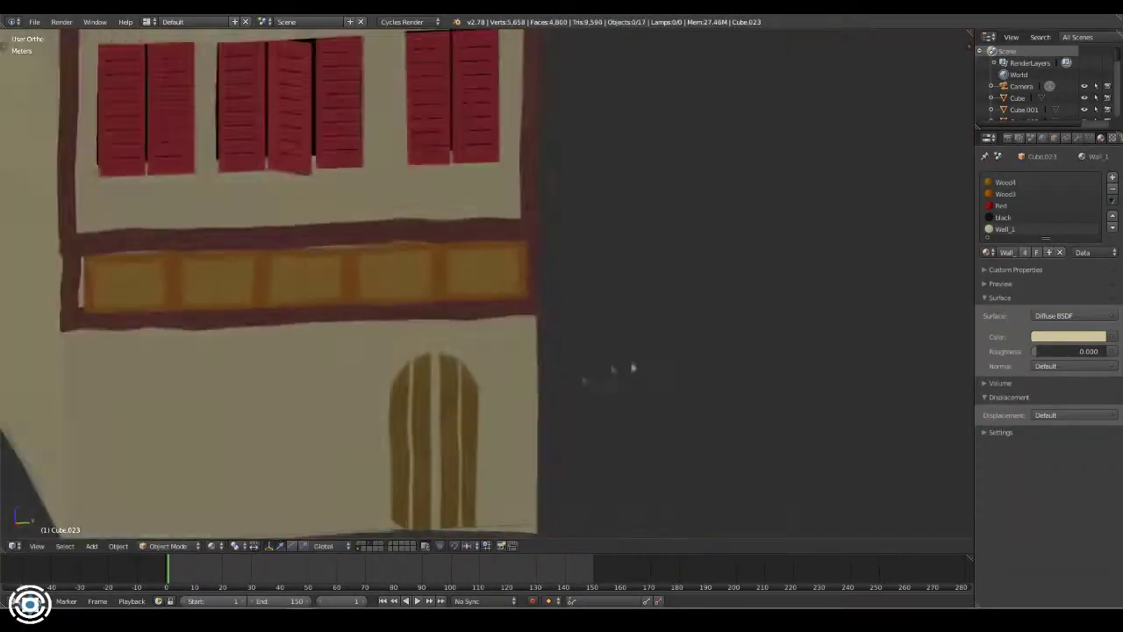
key(x)
click(503, 303)
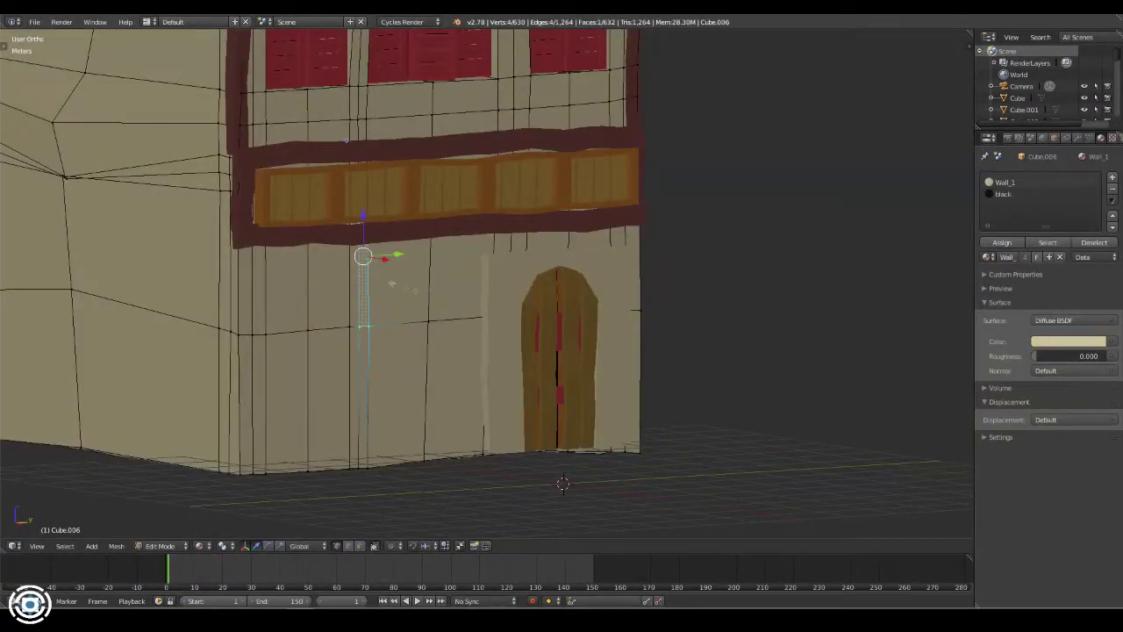
- Loop-cut near the bottom of the house front and select the lower wall faces left of the door
key(ctrl+r)
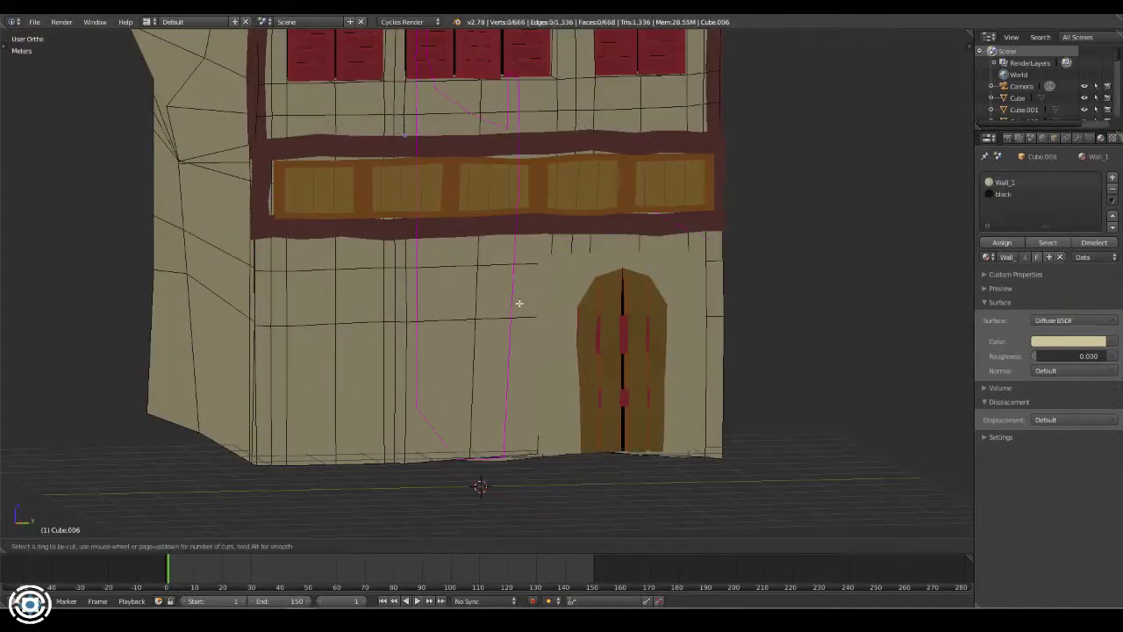
click(503, 395)
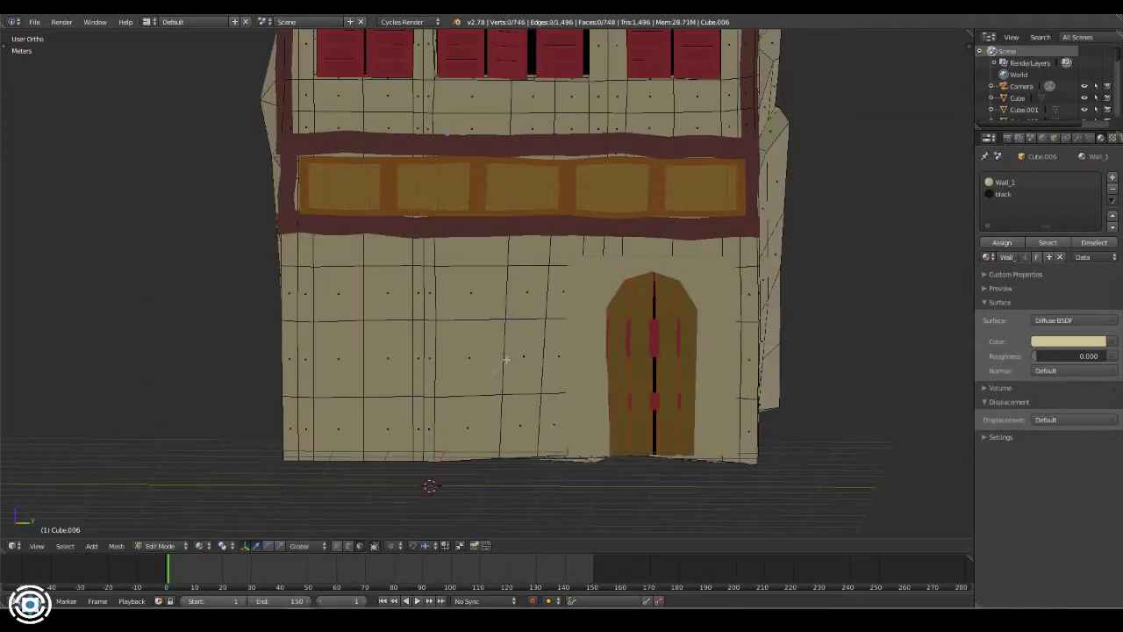
drag(506, 359, 349, 326)
middle_drag(526, 323, 658, 323)
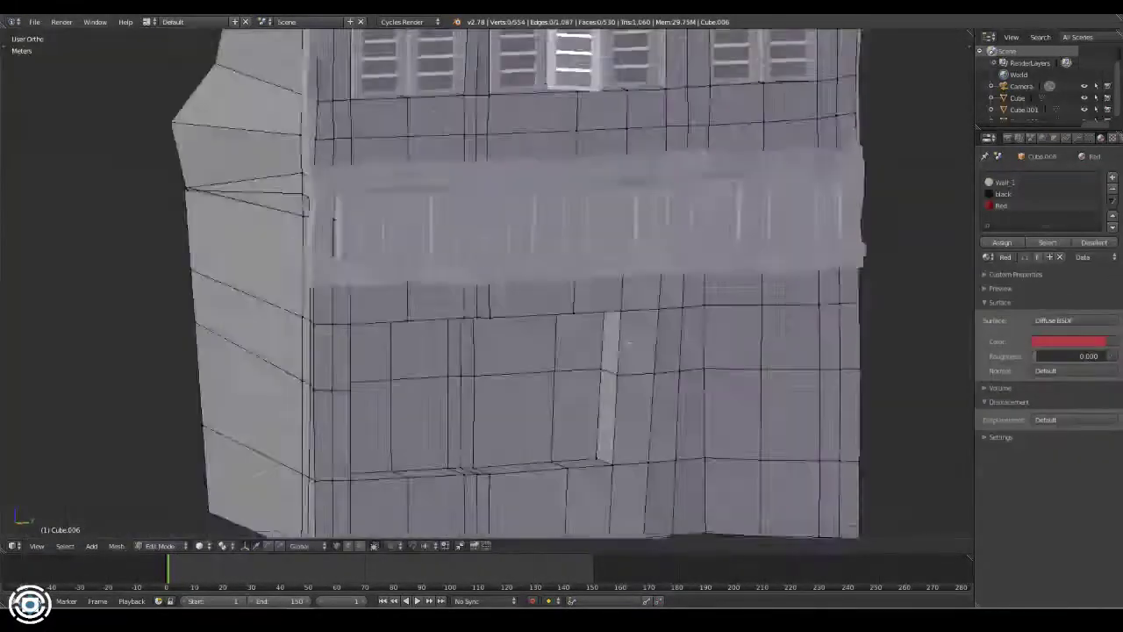
- Switch to Material shading to show the Red panel, then add a new cylinder
click(199, 545)
click(231, 484)
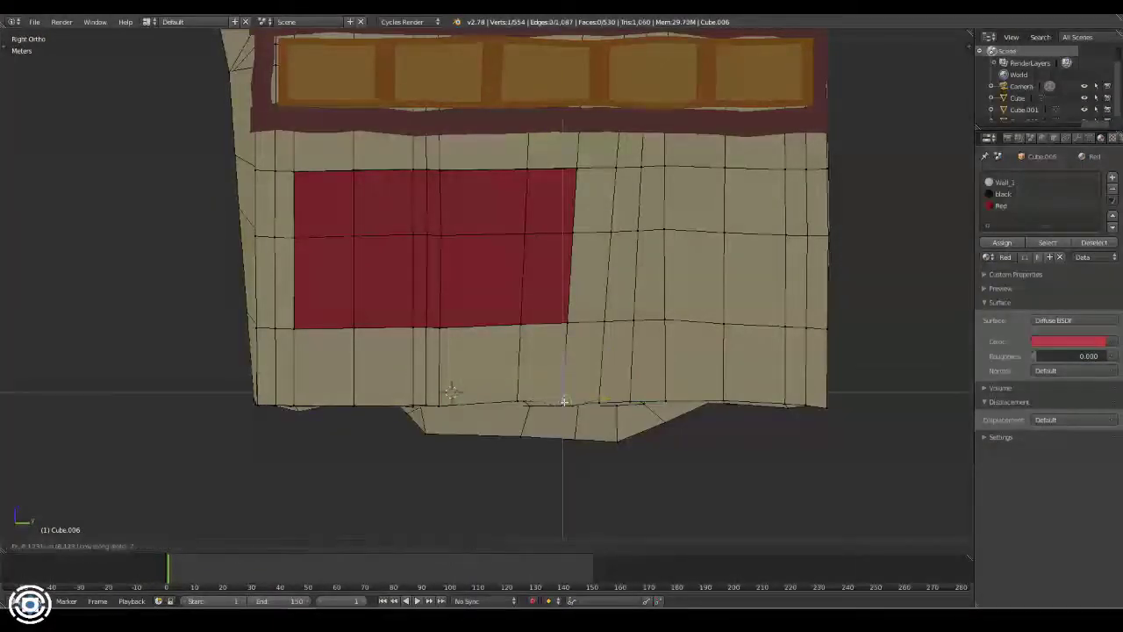
middle_drag(554, 360, 600, 379)
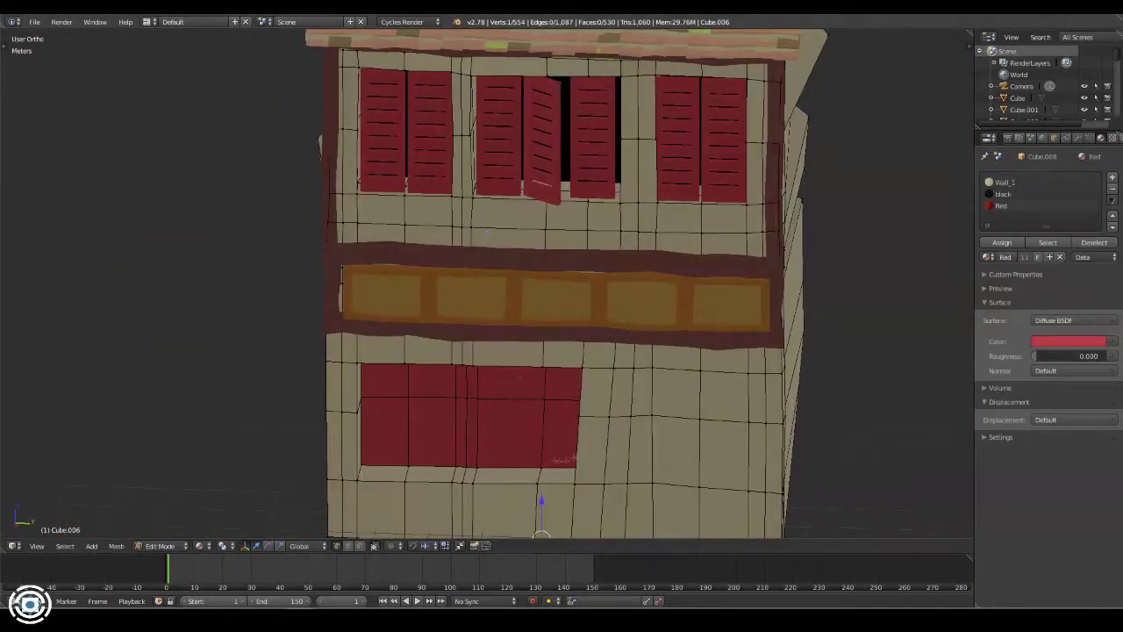
key(shift+a)
click(624, 321)
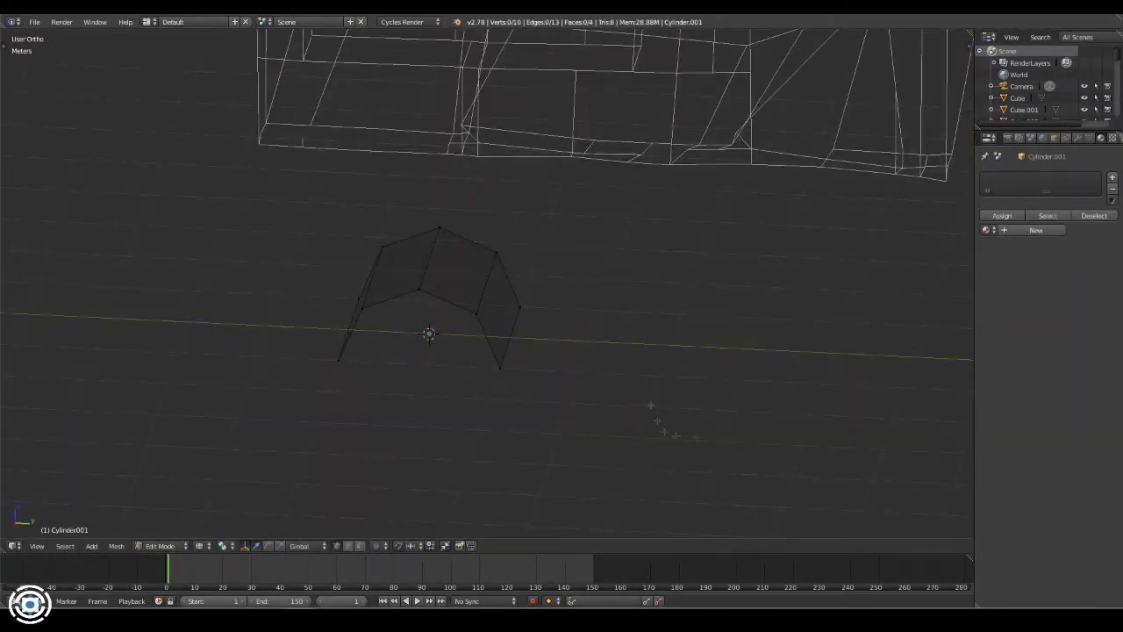
- Give the half-cylinder strip a Solidify modifier and remove its duplicate vertices
key(a)
mouse_move(519, 306)
middle_down()
mouse_move(567, 391)
mouse_move(550, 385)
middle_up()
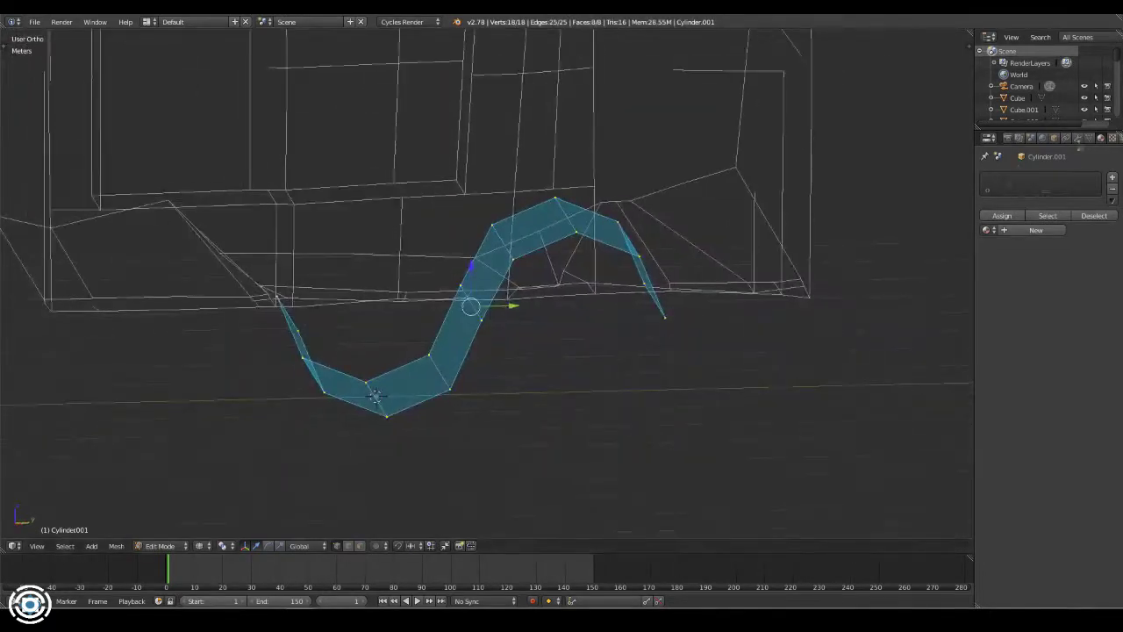
click(1044, 177)
click(886, 386)
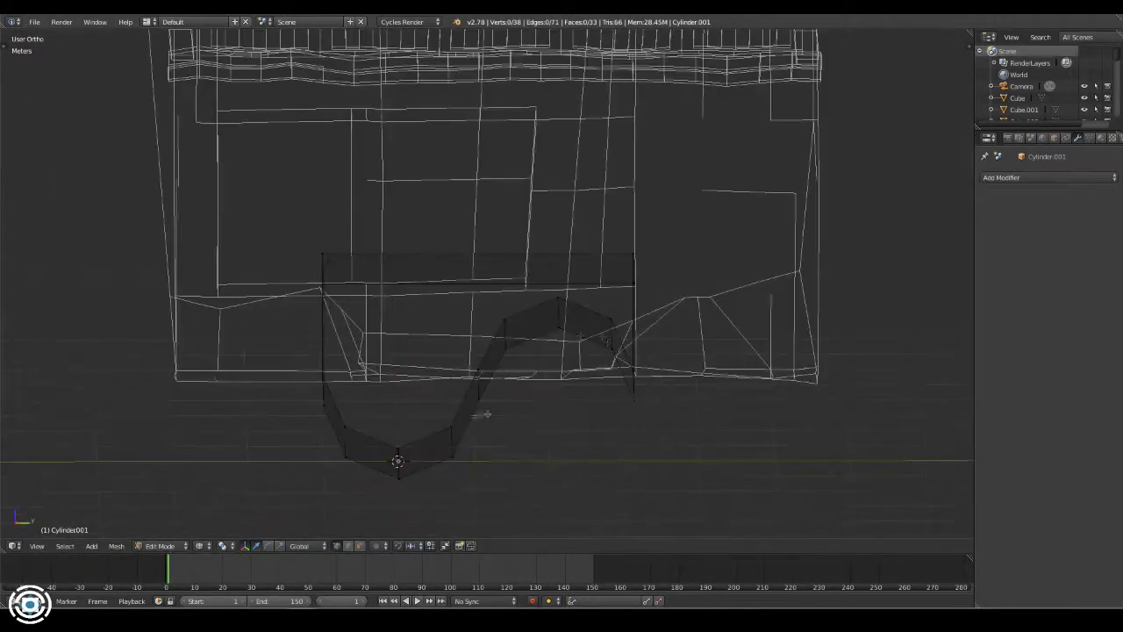
middle_drag(360, 518, 342, 563)
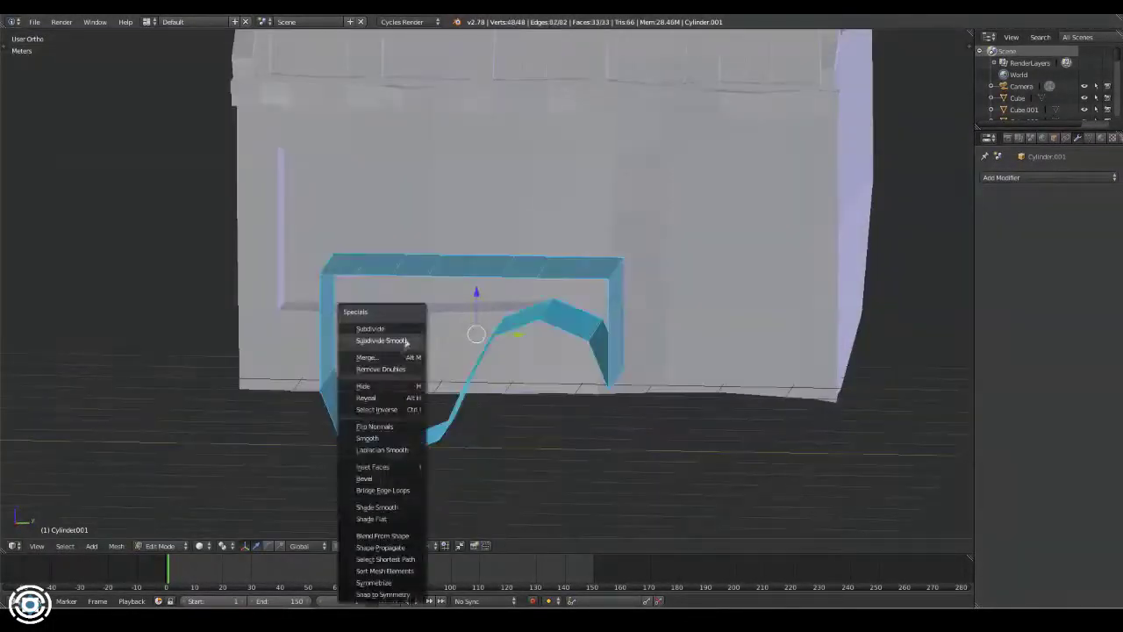
click(401, 340)
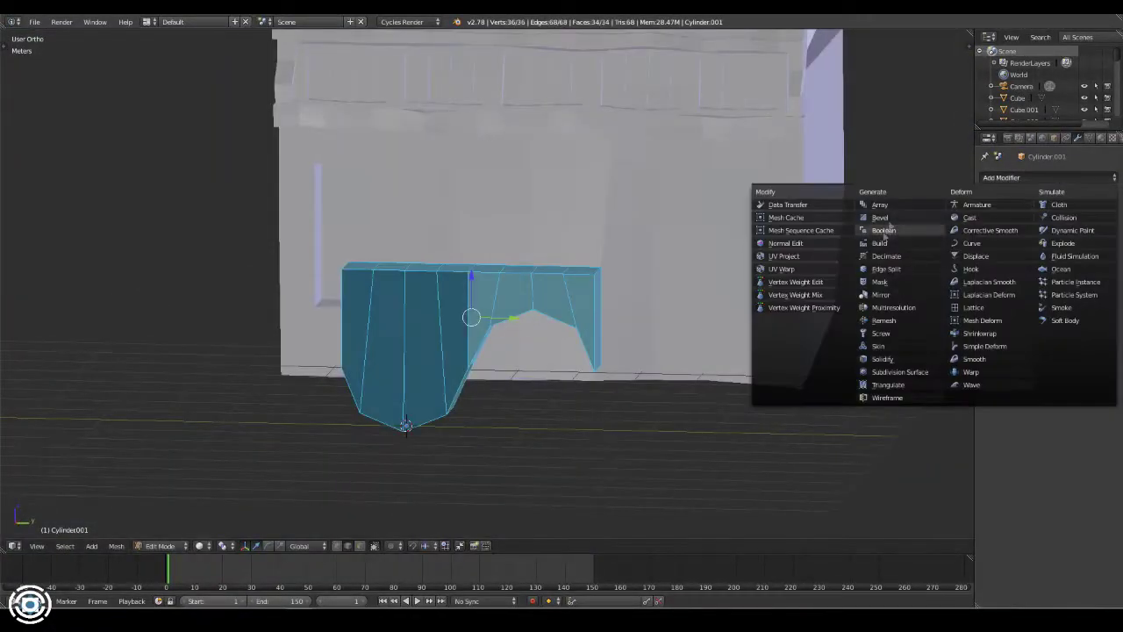
- Add an Array modifier with relative offset 0 on X and 1 on Y
click(879, 204)
text(0)
key(Tab)
text(1)
key(Return)
mouse_move(807, 387)
shift+middle_down()
mouse_move(746, 369)
mouse_move(945, 372)
mouse_move(597, 355)
shift+middle_up()
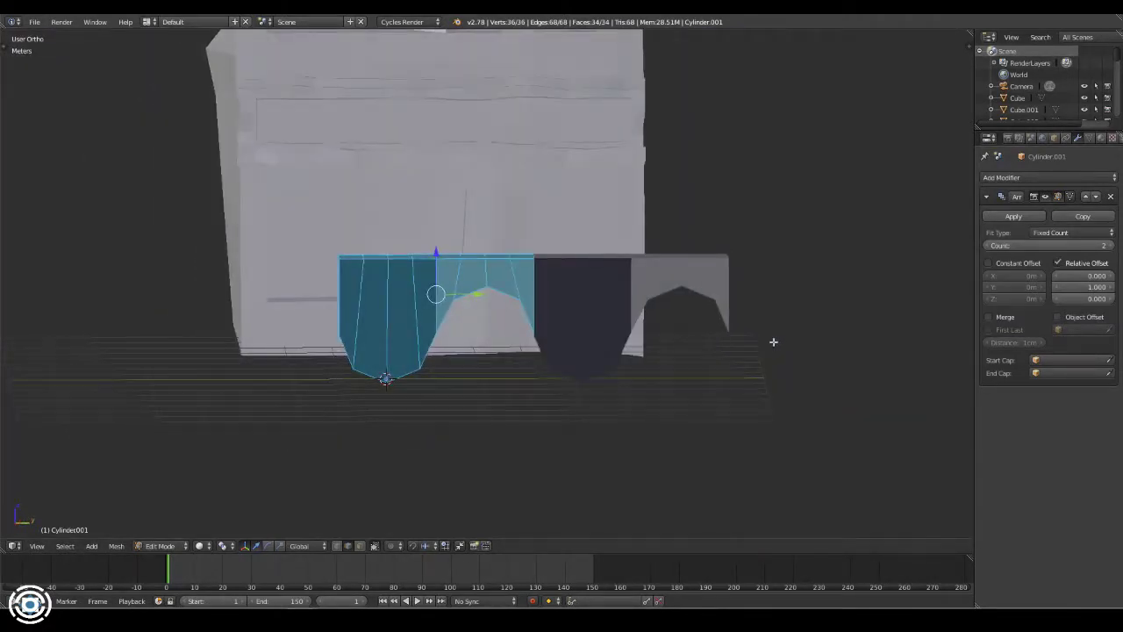
- Box-select the left drop, shift it left, and separate it into its own end piece
key(a)
key(shift+a)
key(Escape)
key(a)
key(z)
scroll(468, 351, up, 4)
key(z)
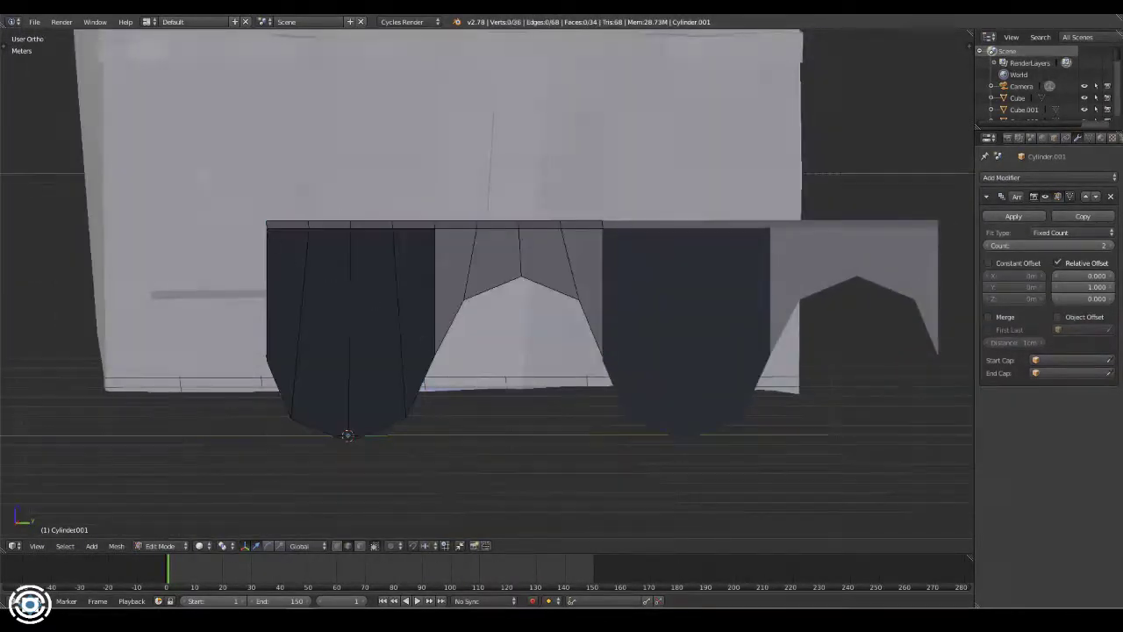
key(z)
key(b)
drag(189, 144, 453, 479)
key(g)
click(329, 342)
scroll(329, 342, down, 3)
key(p)
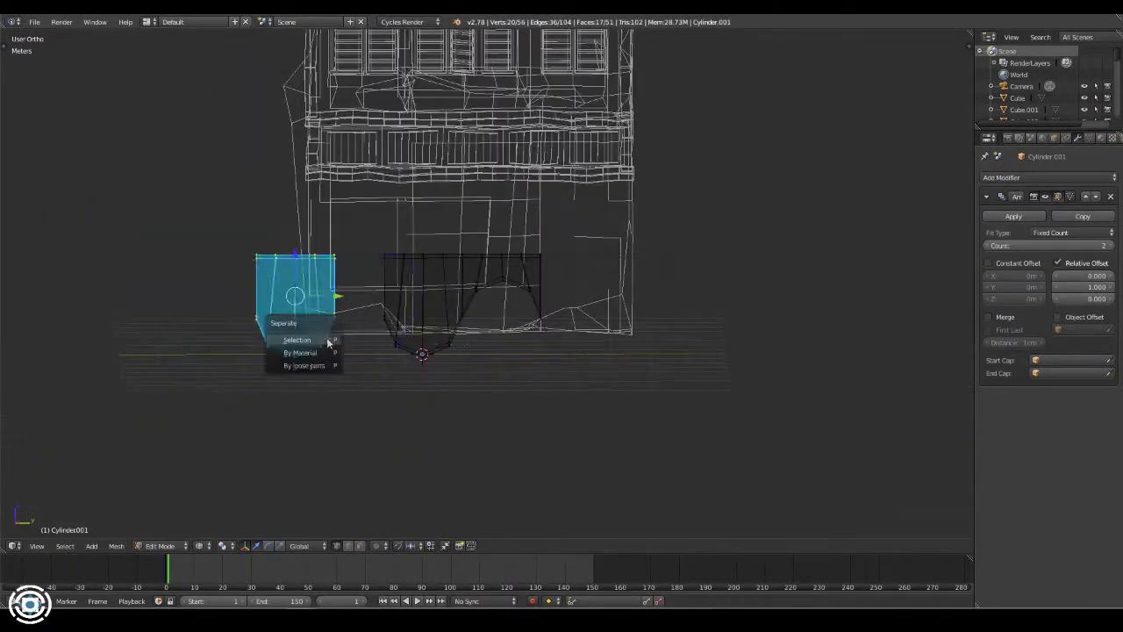
- Enable the array's Object Offset using the separated end piece Cylinder.002
right_click(289, 311)
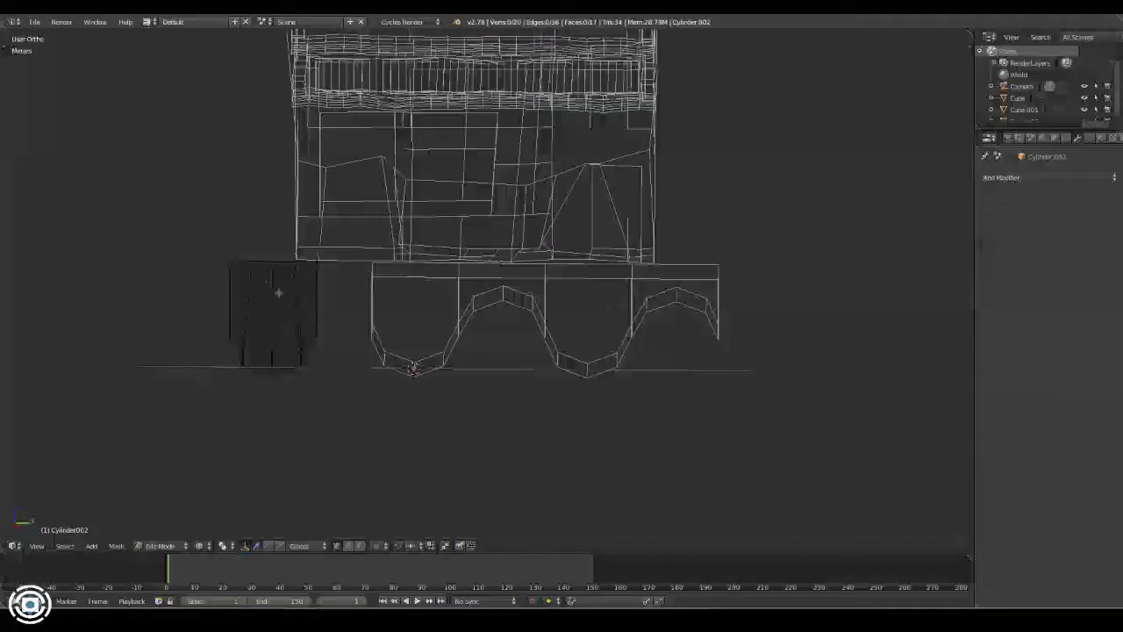
key(Tab)
key(z)
scroll(338, 313, up, 4)
key(a)
middle_drag(338, 313, 383, 373)
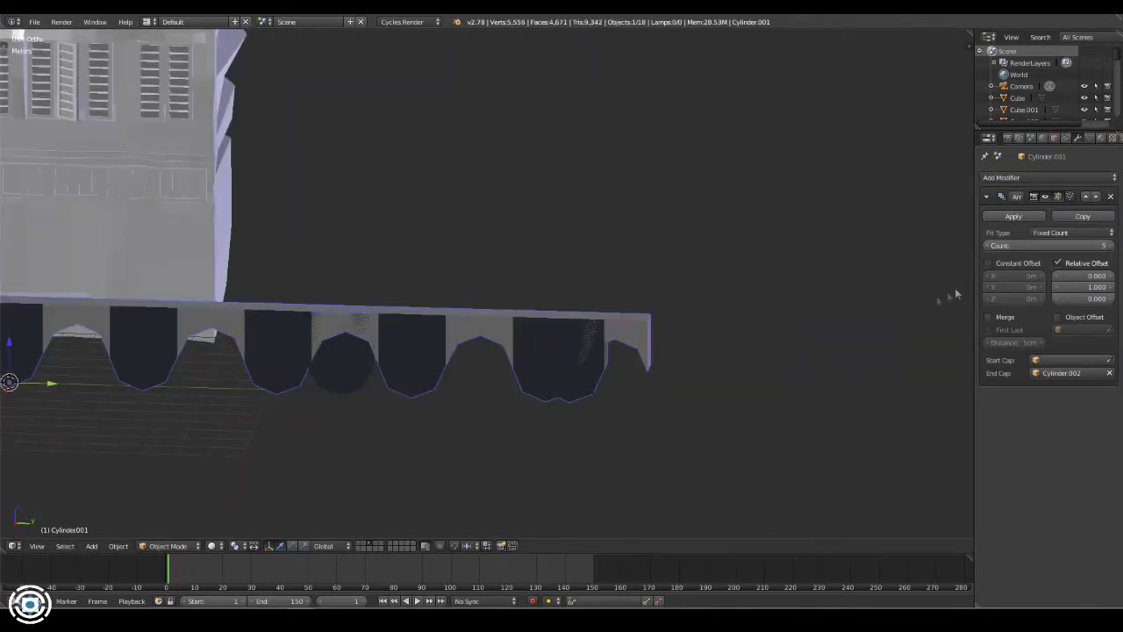
key(Return)
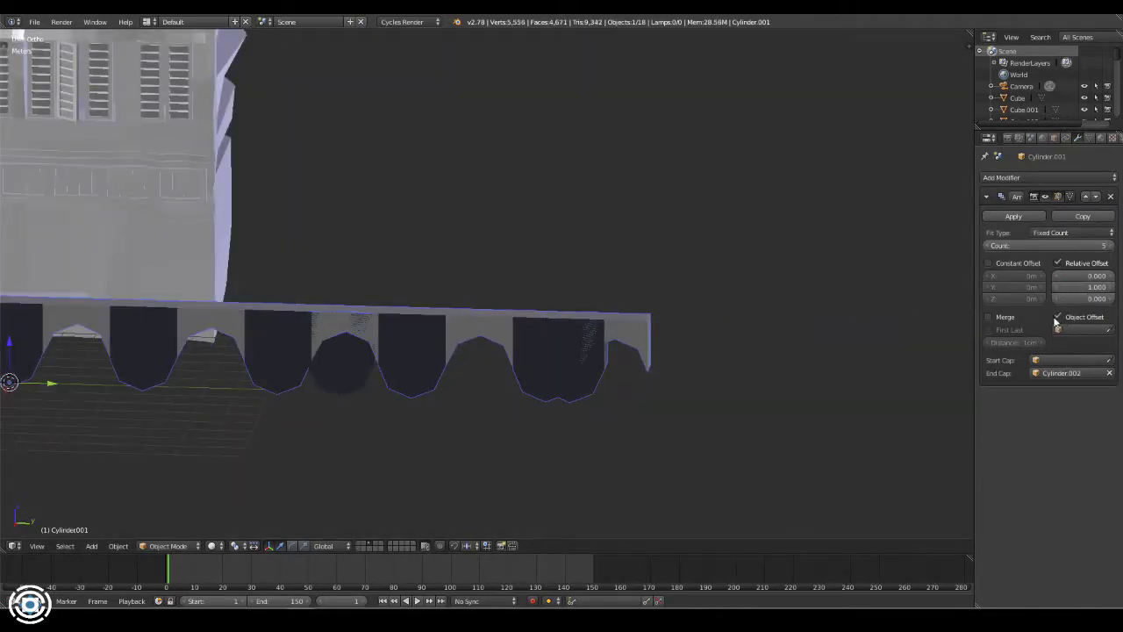
click(1058, 317)
click(397, 351)
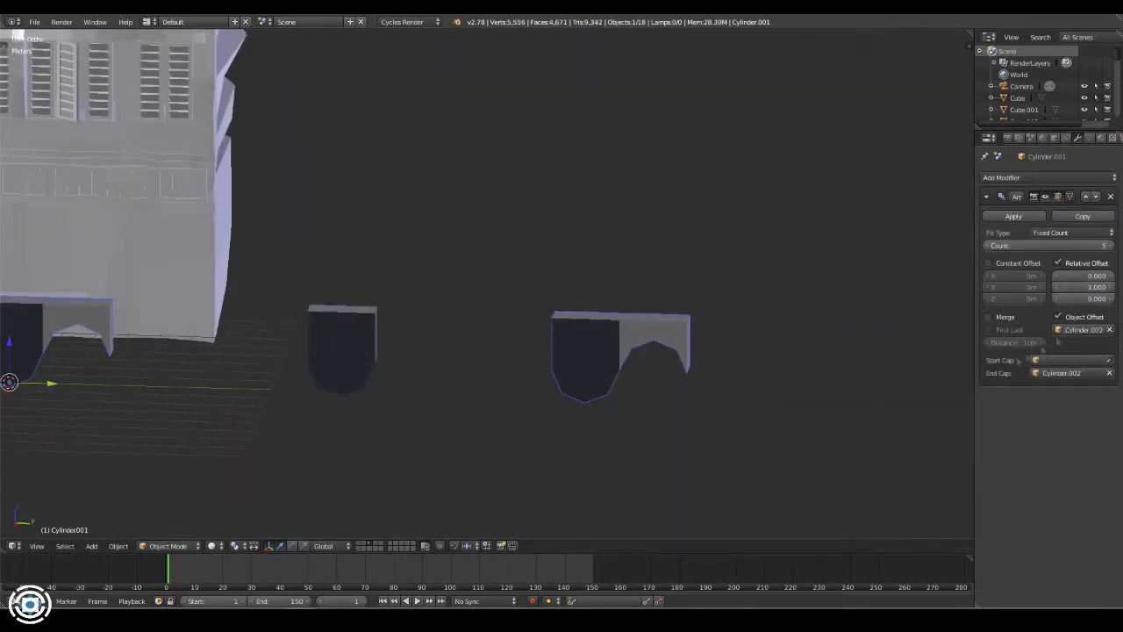
- Slide Cylinder.002 along Y and shrink the repeated row
right_click(754, 364)
key(g)
key(y)
click(898, 388)
right_click(886, 377)
scroll(827, 368, down, 3)
scroll(828, 369, down, 2)
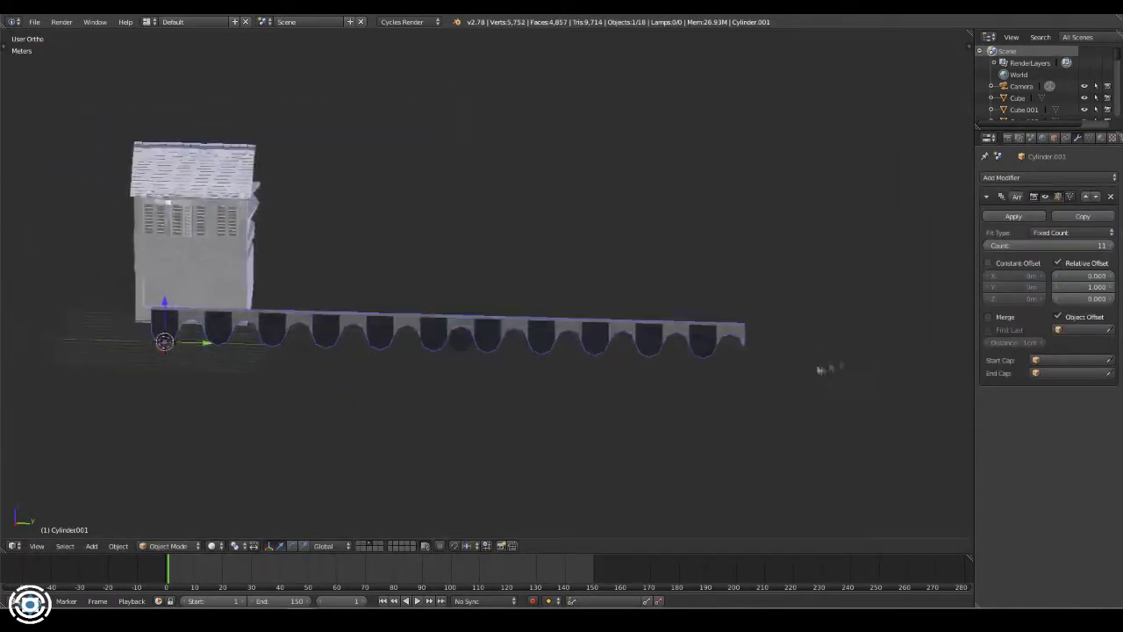
key(s)
click(289, 356)
key(KP_3)
key(KP_Decimal)
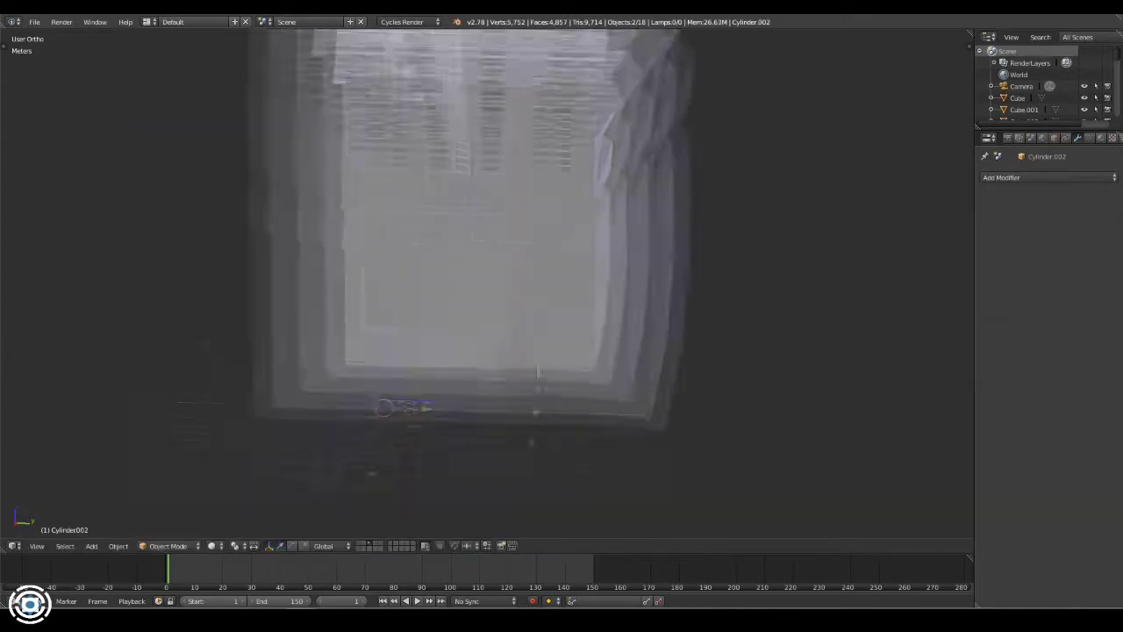
- Apply the Array modifier so the 11 scalloped copies become permanent geometry
right_click(735, 346)
key(z)
scroll(772, 363, up, 3)
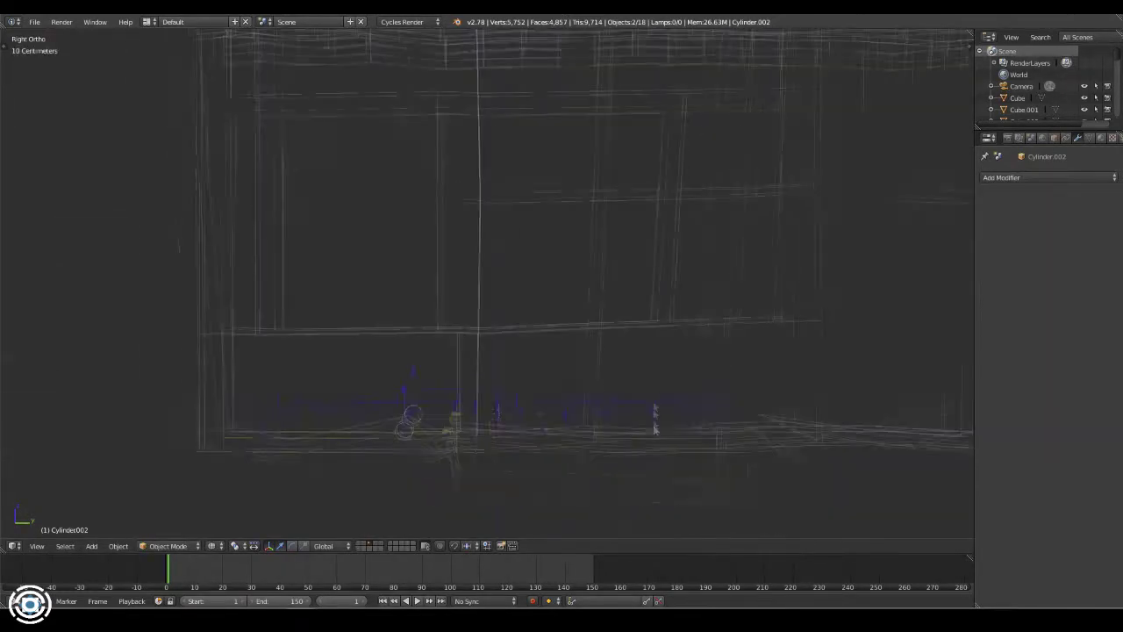
key(z)
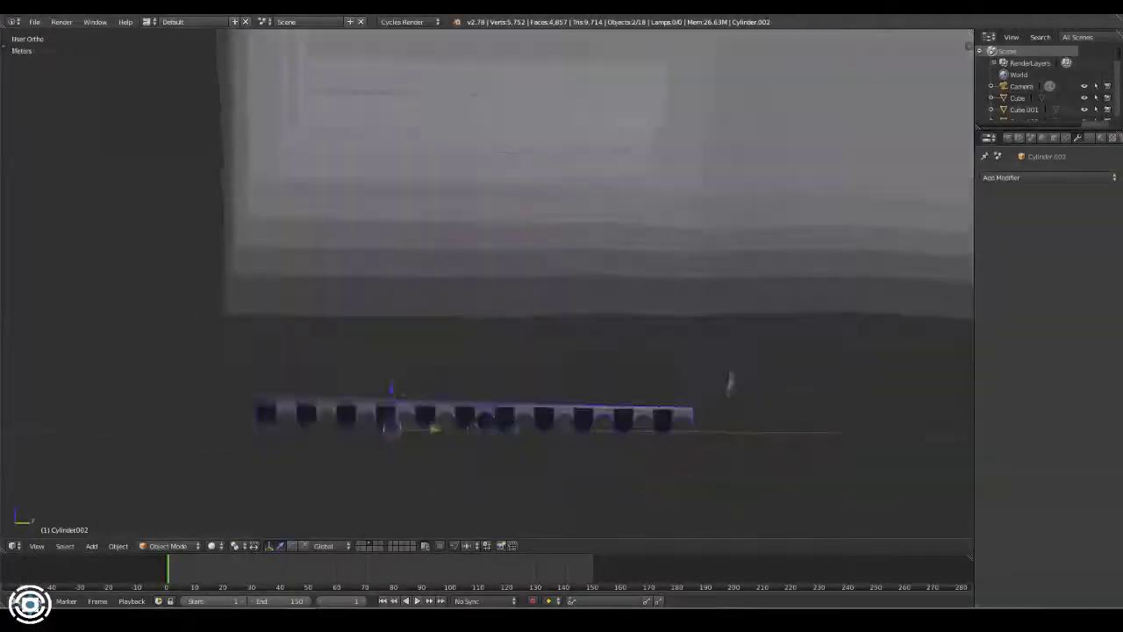
middle_drag(729, 381, 509, 410)
right_click(509, 410)
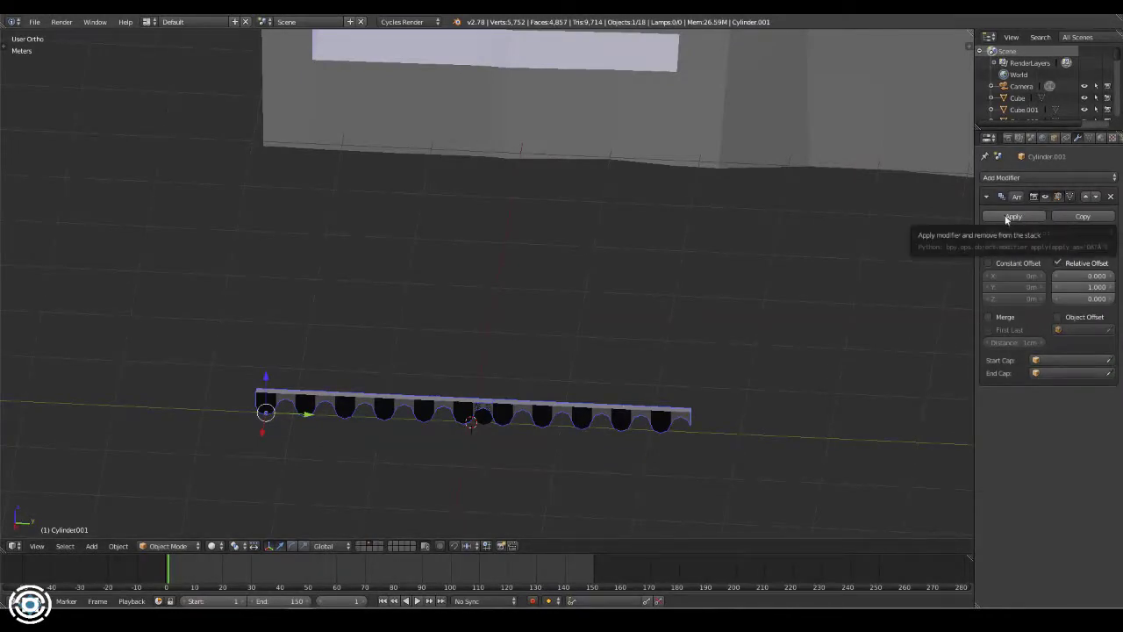
click(1013, 217)
scroll(596, 439, up, 2)
right_click(428, 336)
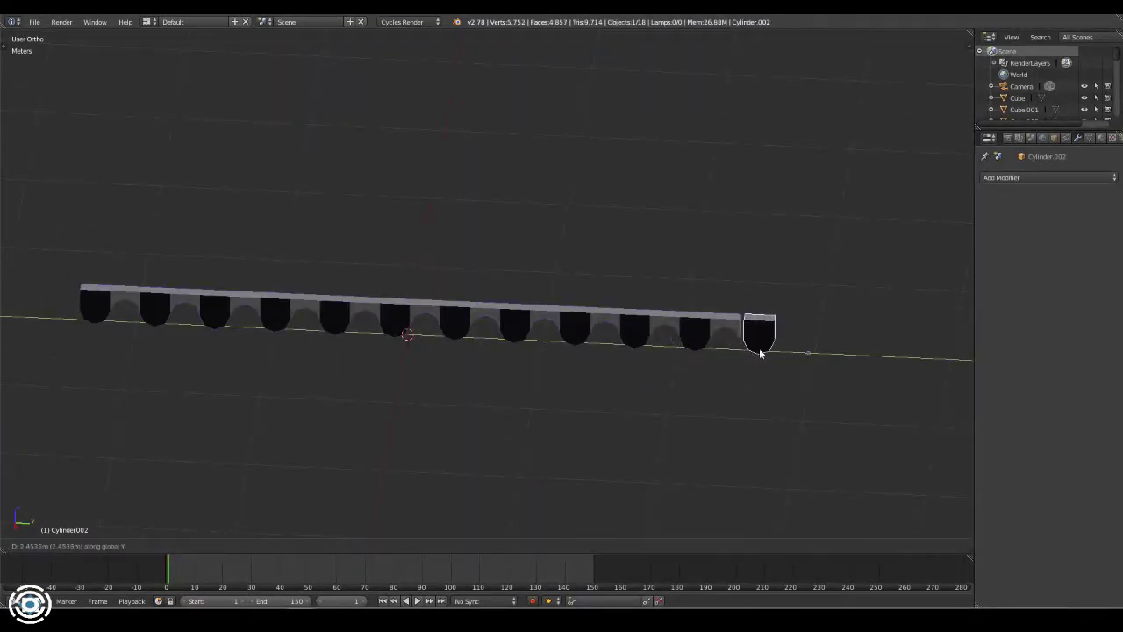
- Merge the end vertices of the scalloped strip and delete the stray face at the join
key(Tab)
scroll(719, 330, up, 5)
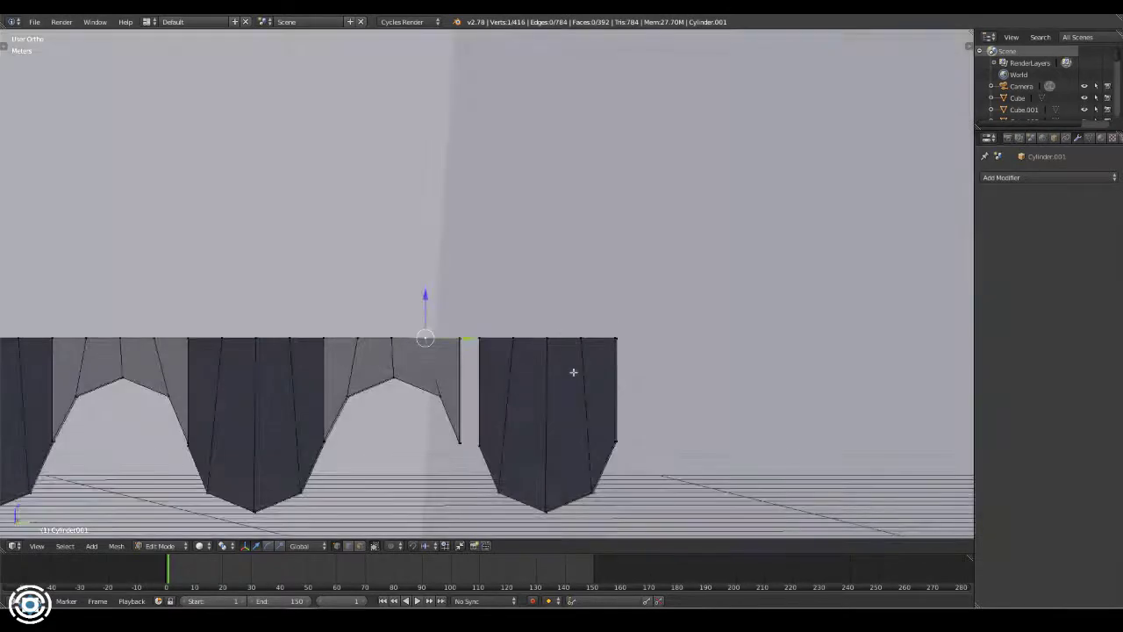
key(l)
click(703, 357)
scroll(614, 369, up, 4)
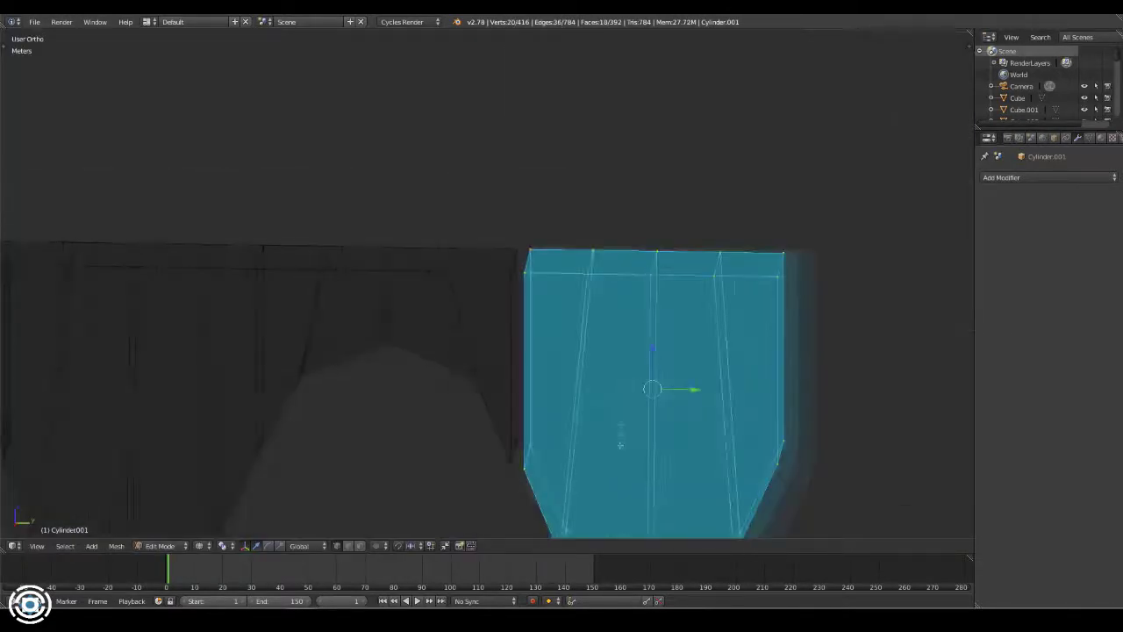
key(alt+m)
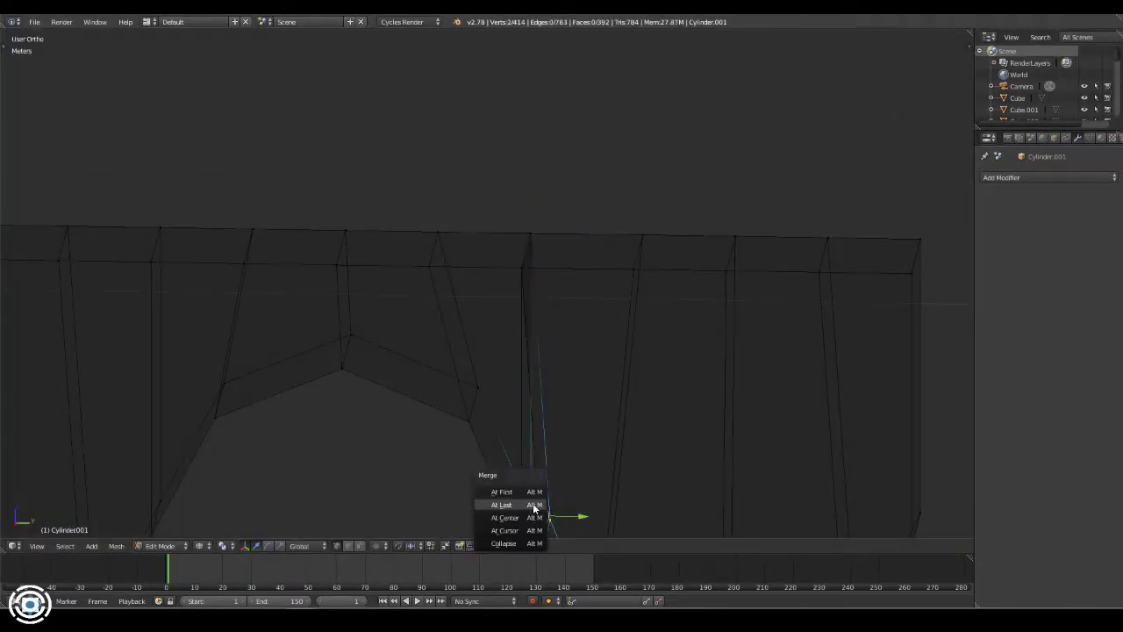
click(533, 507)
middle_drag(544, 406, 566, 366)
right_click(662, 254)
key(x)
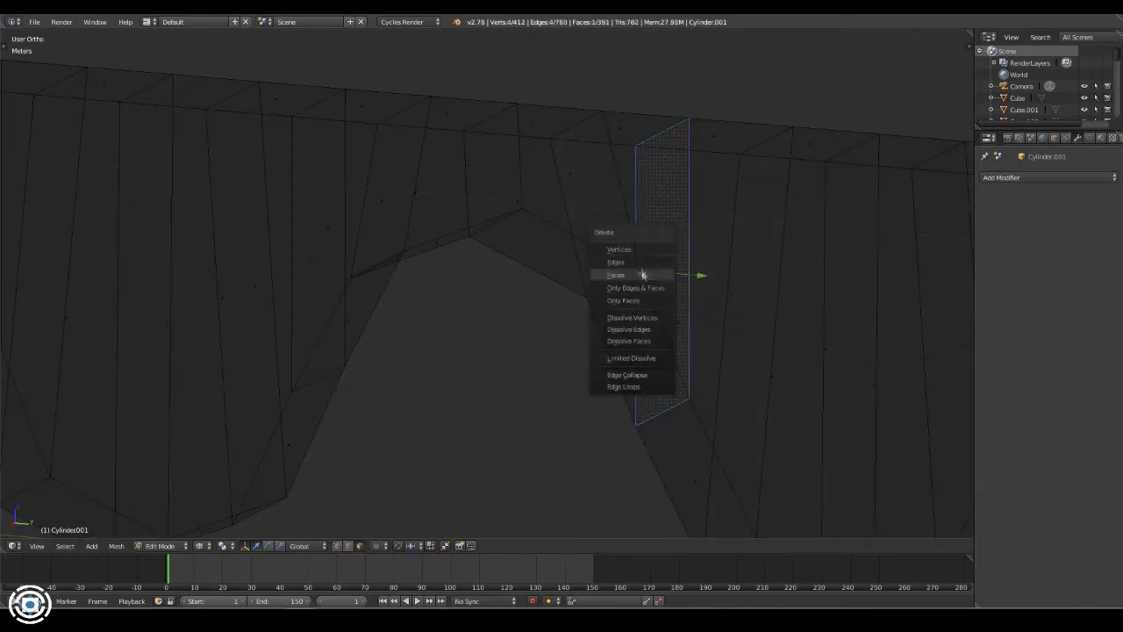
click(643, 275)
middle_drag(699, 258, 478, 216)
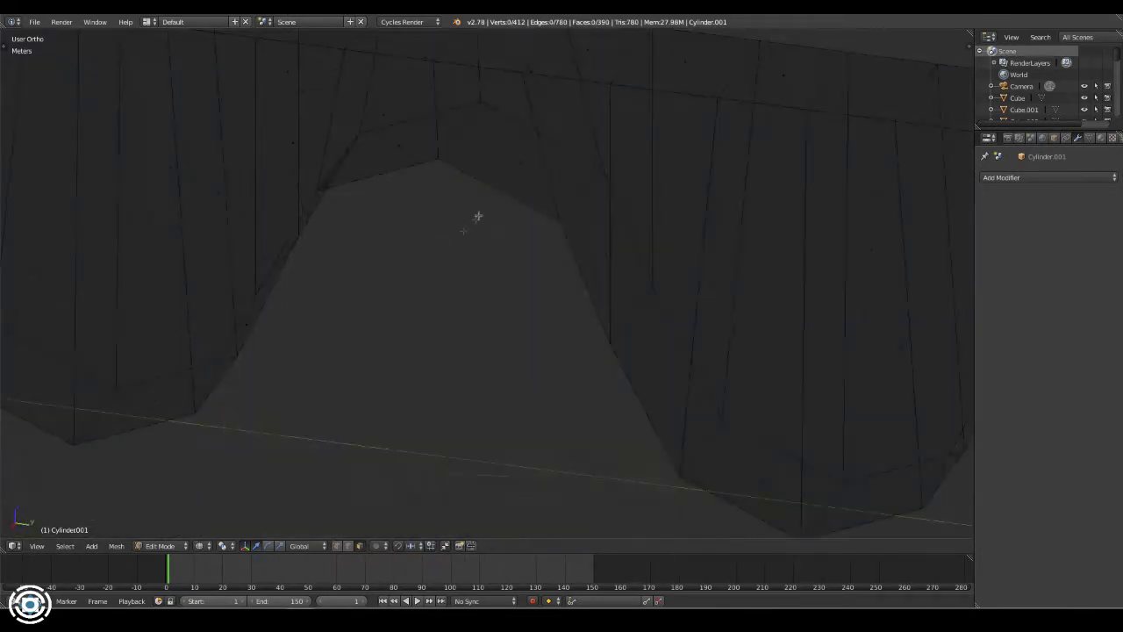
scroll(558, 454, down, 10)
- Assign the existing Roof3 material to the whole scalloped strip
key(a)
middle_drag(558, 454, 538, 401)
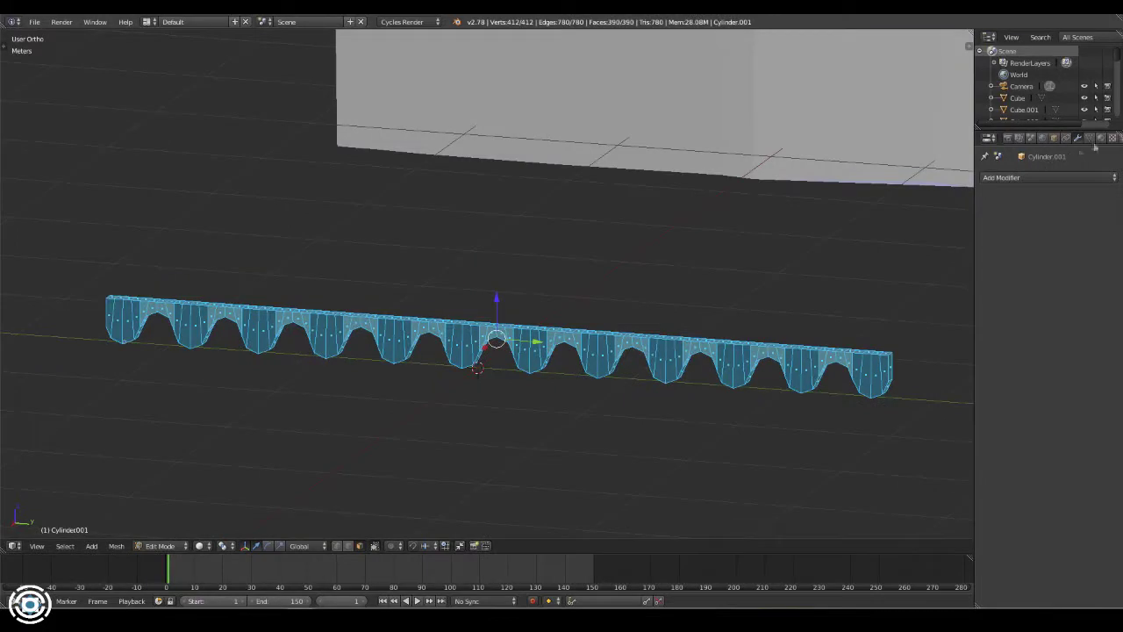
click(1101, 138)
click(987, 230)
click(878, 292)
middle_drag(878, 292, 708, 293)
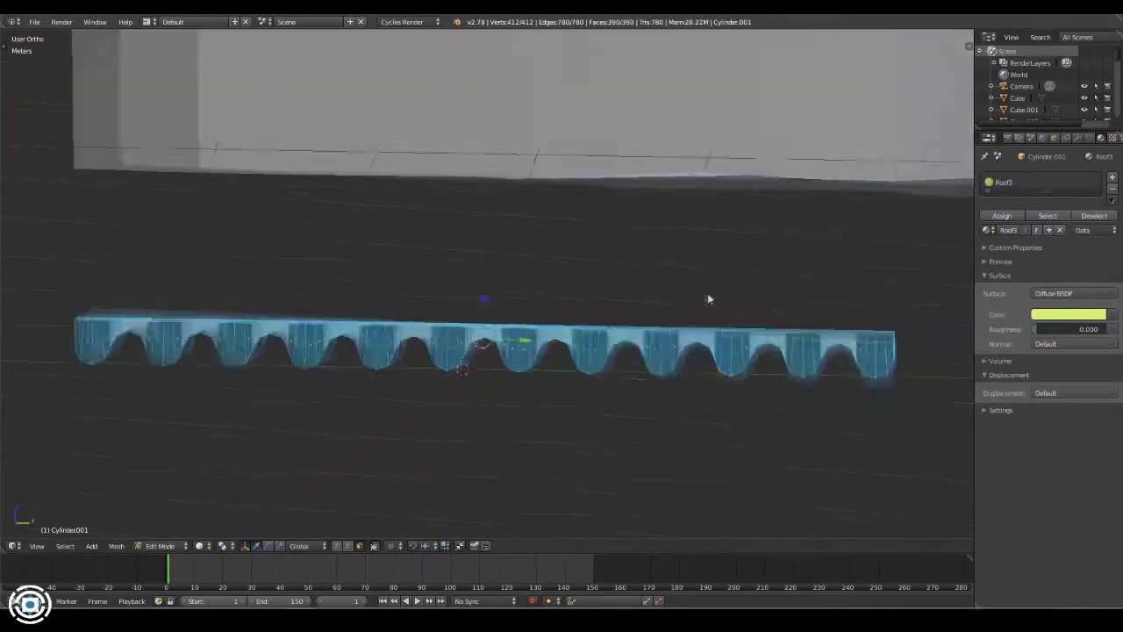
- Rescale the whole strip along the X axis, then return to Object Mode
key(a)
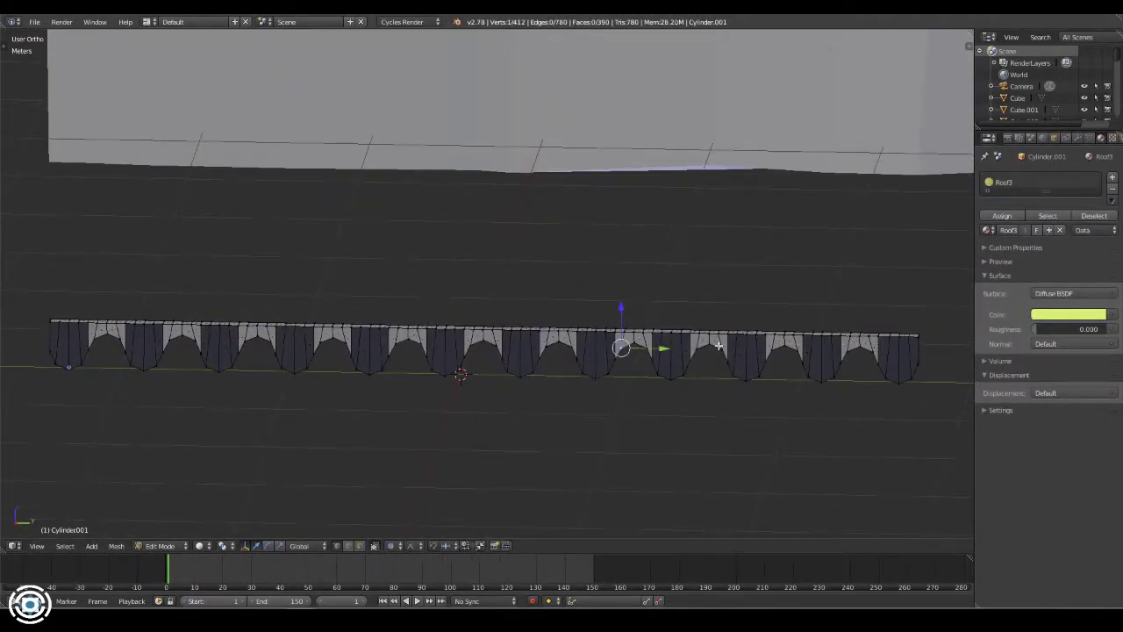
key(a)
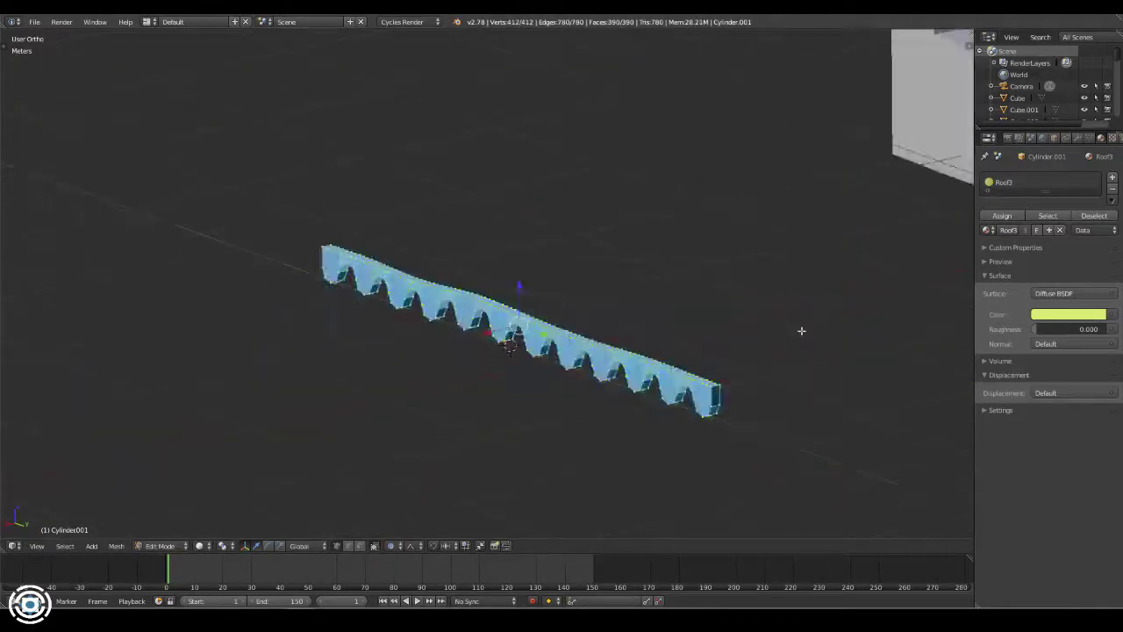
middle_drag(799, 326, 535, 348)
key(s)
key(x)
click(395, 336)
middle_drag(396, 336, 527, 358)
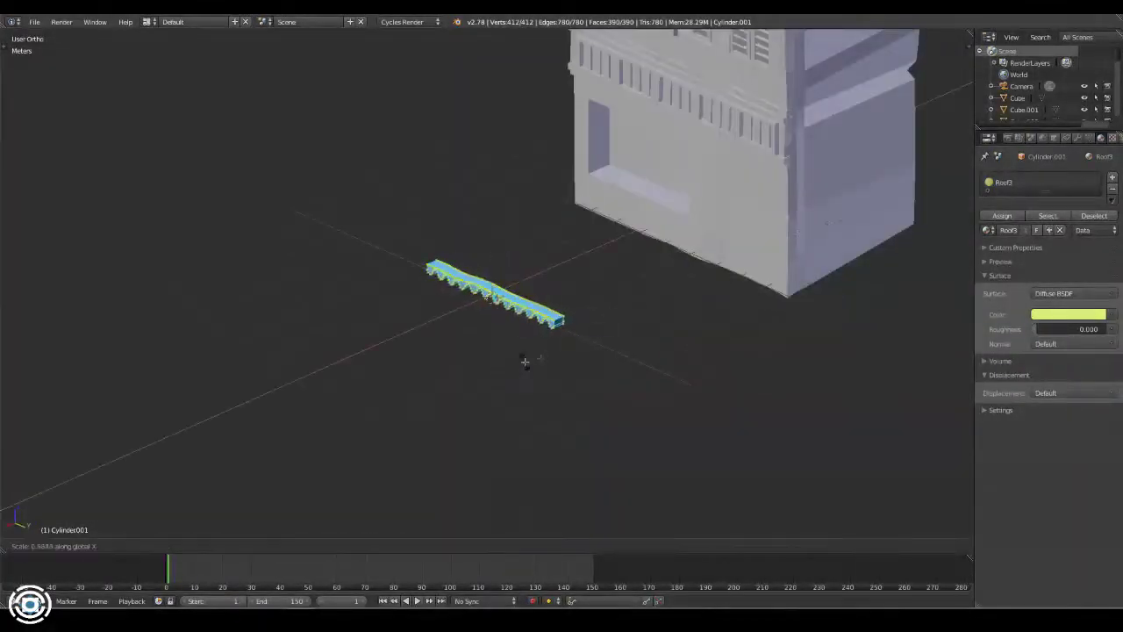
key(Tab)
scroll(527, 358, up, 5)
scroll(632, 343, down, 5)
- Show material colours in the viewport and rescale the strip along X
click(210, 545)
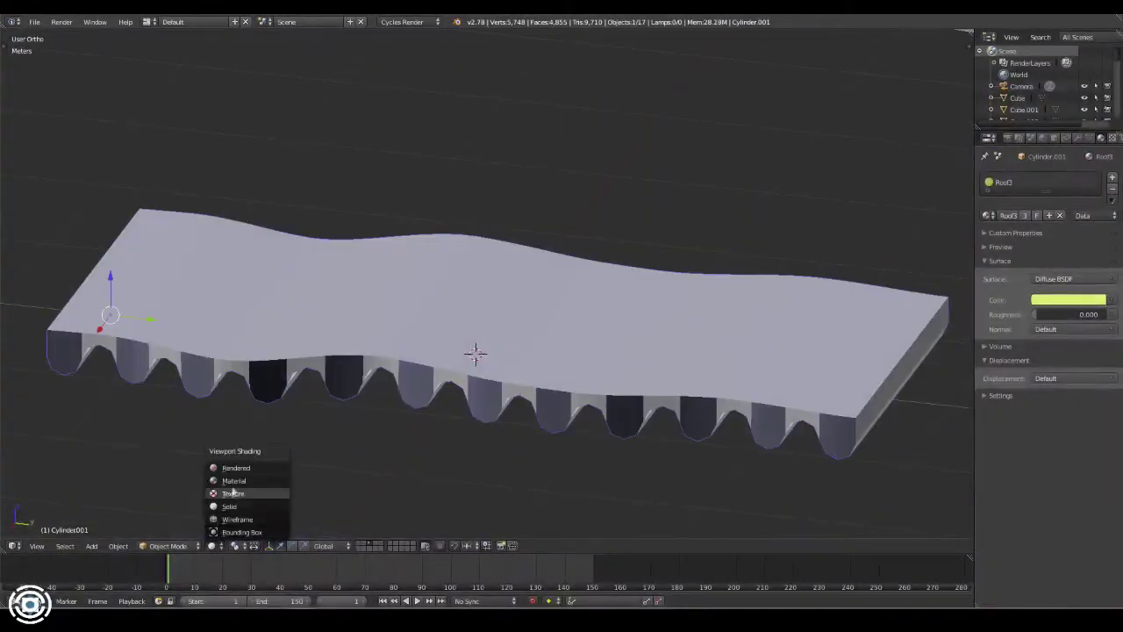
click(245, 479)
scroll(542, 373, up, 4)
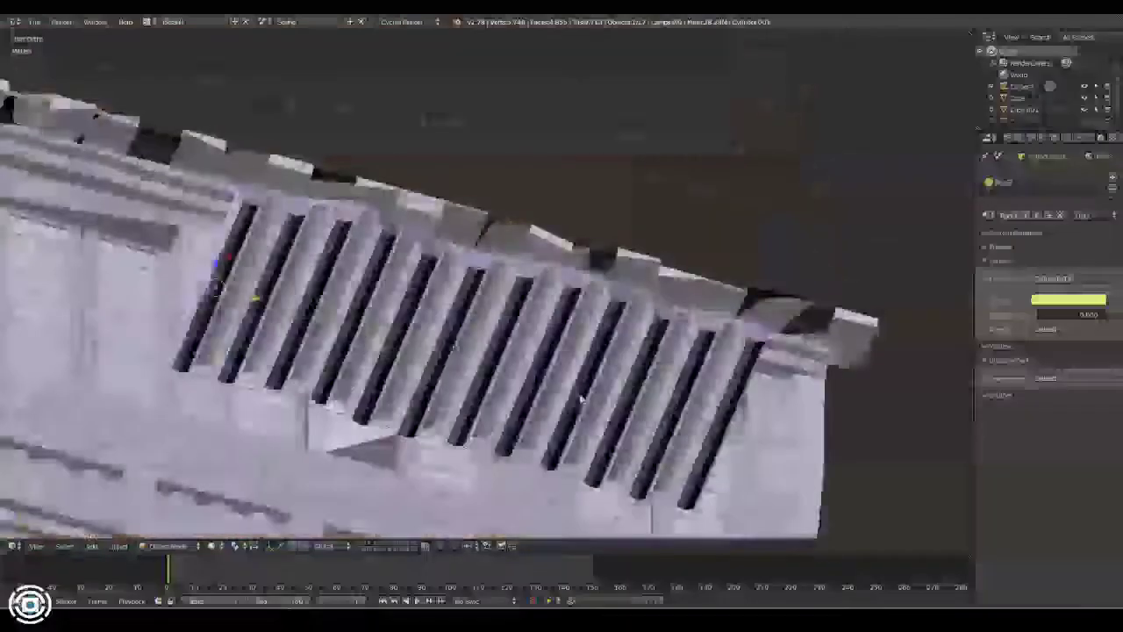
key(s)
key(x)
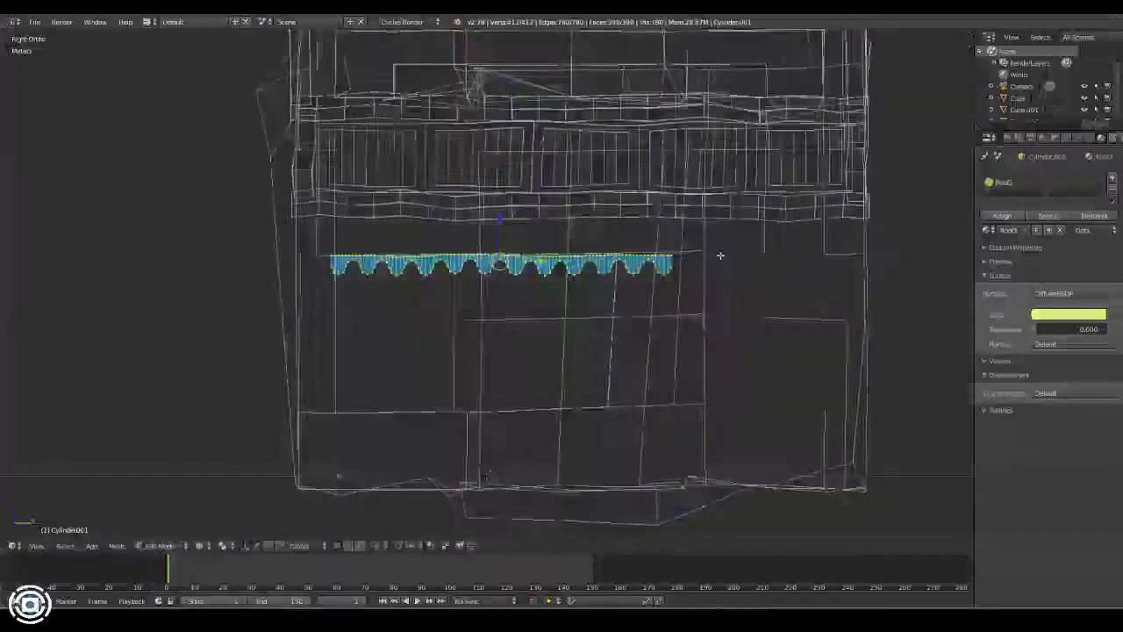
- In front view, move the strip onto the house front above the red doorway
key(KP_1)
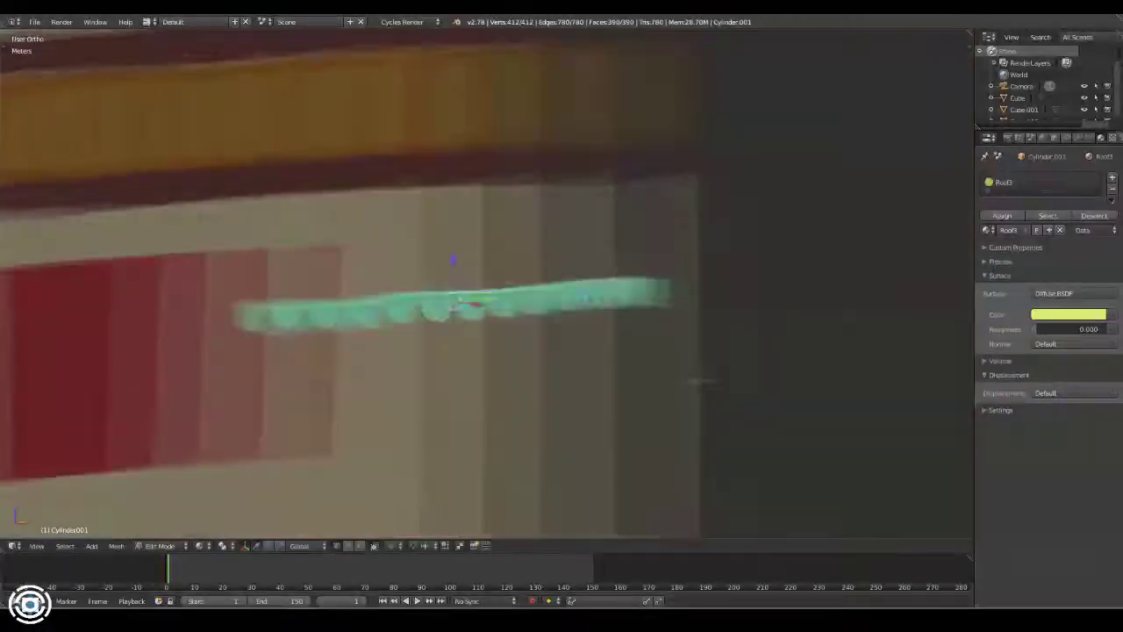
key(g)
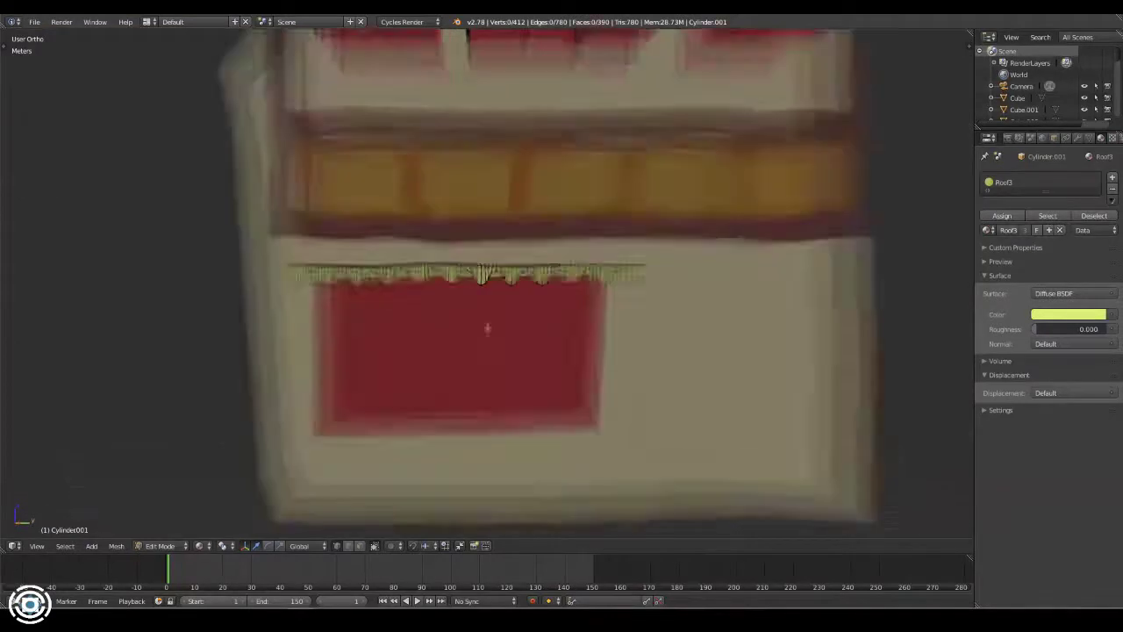
key(shift+s)
click(494, 310)
- Flatten the green box by scaling it along Z
key(s)
key(z)
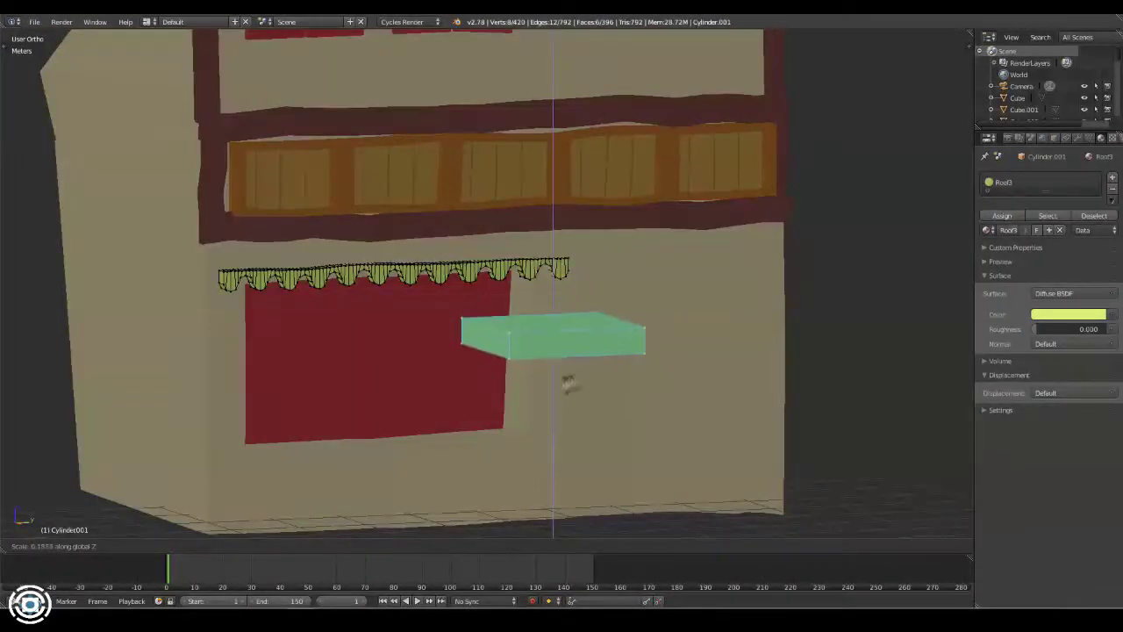
scroll(526, 312, down, 5)
mouse_move(526, 312)
middle_down()
mouse_move(410, 218)
mouse_move(626, 290)
middle_up()
key(ctrl+z)
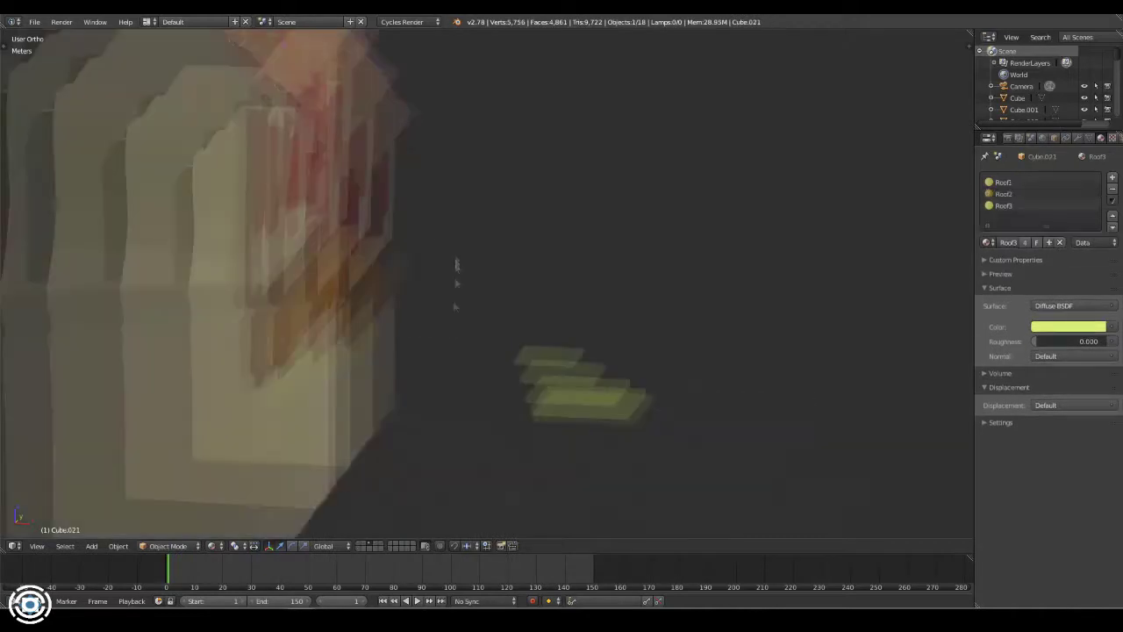
- Box-select the lowest rows of roof tiles in front wireframe view and separate them into a new object
key(KP_1)
scroll(448, 259, up, 2)
middle_drag(336, 240, 685, 360)
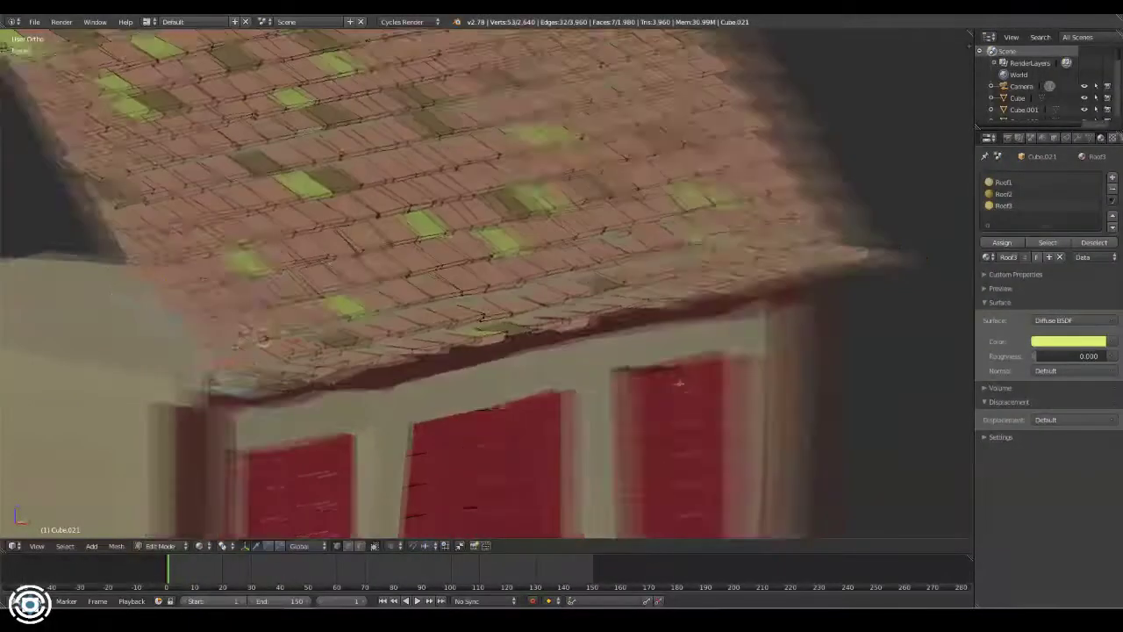
key(z)
key(KP_1)
key(b)
drag(640, 379, 387, 254)
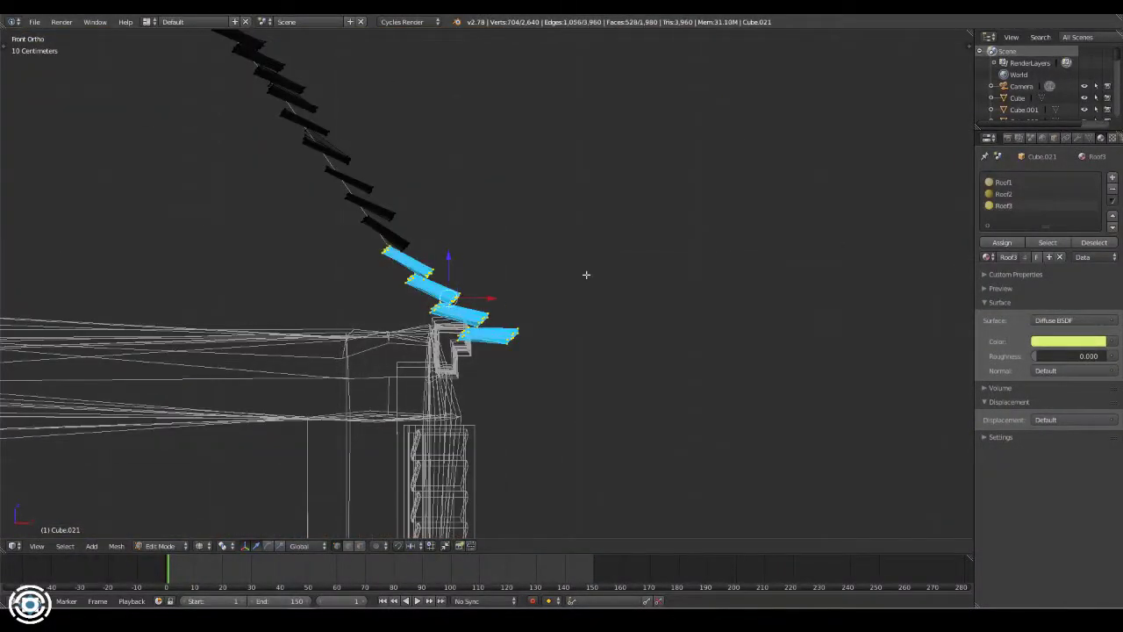
key(p)
click(833, 276)
key(Tab)
middle_drag(816, 281, 567, 308)
scroll(636, 519, down, 3)
- Delete the left part of the new tile strip's faces and start shifting the remainder
key(z)
click(211, 545)
click(236, 482)
key(KP_1)
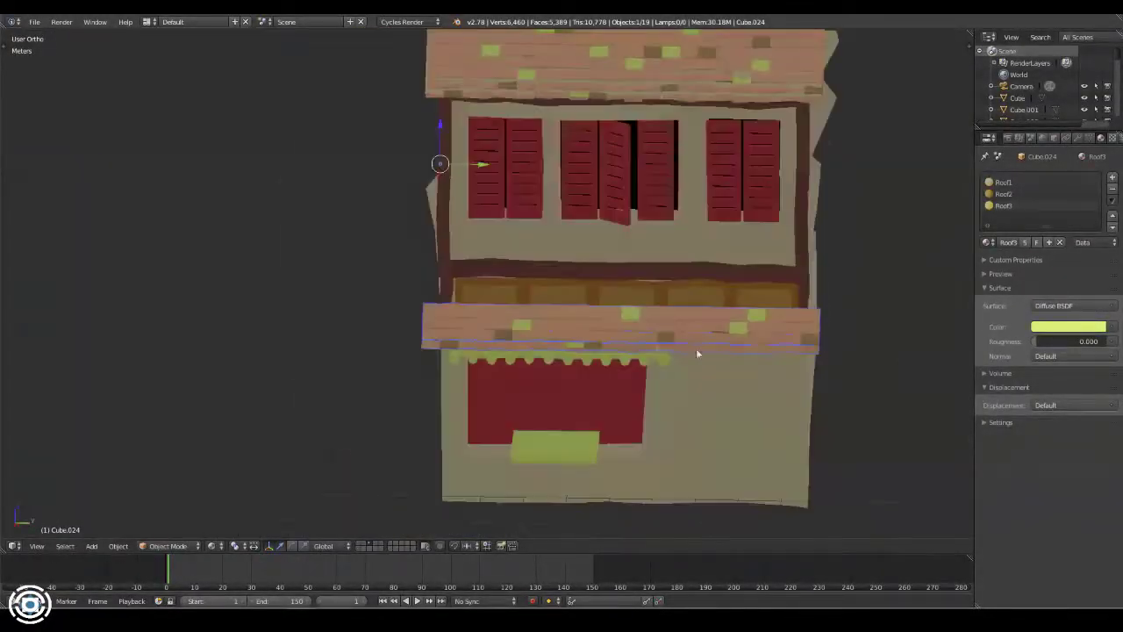
scroll(908, 355, up, 2)
key(Tab)
key(z)
key(b)
drag(309, 277, 416, 386)
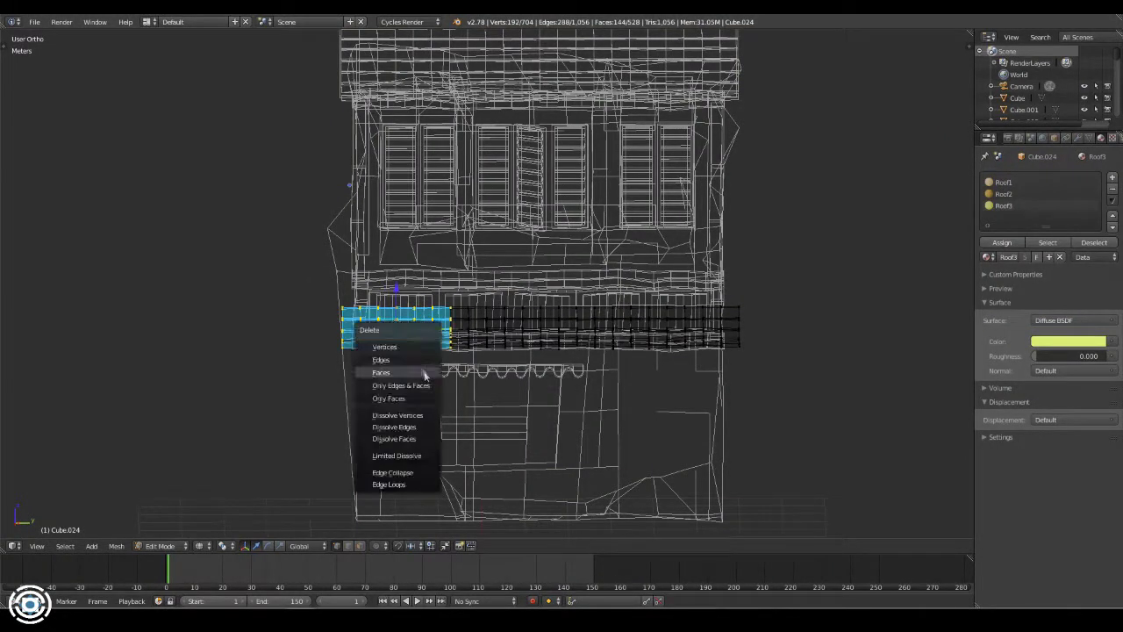
click(424, 372)
key(a)
key(g)
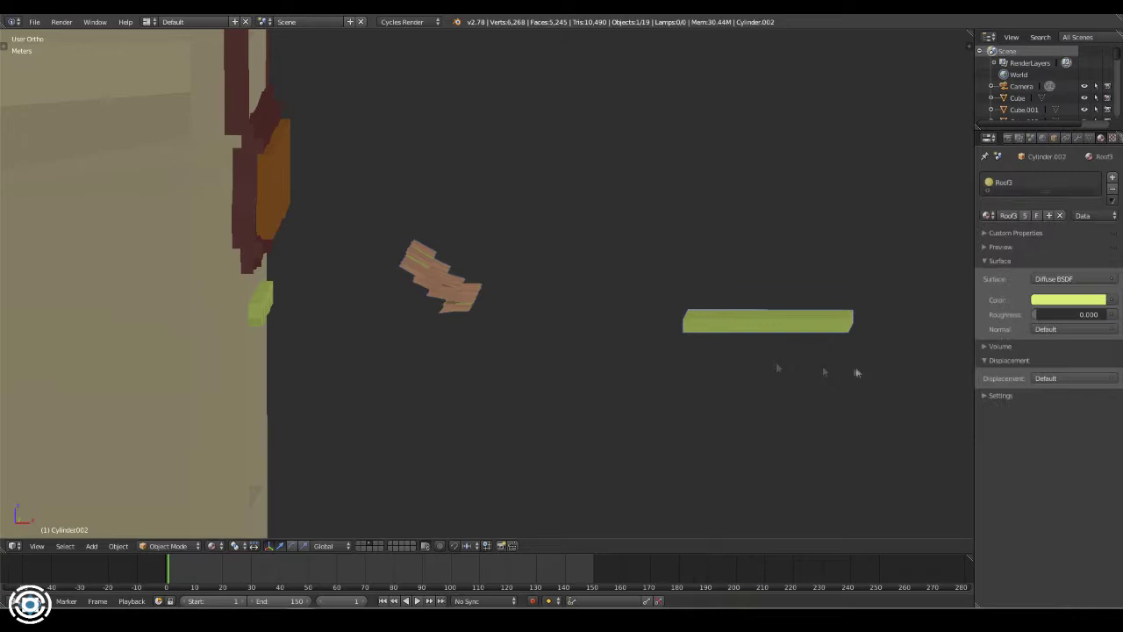
- Flatten the green bar along the vertical Z axis in front view
key(KP_1)
scroll(614, 395, up, 3)
scroll(614, 395, down, 3)
key(s)
key(z)
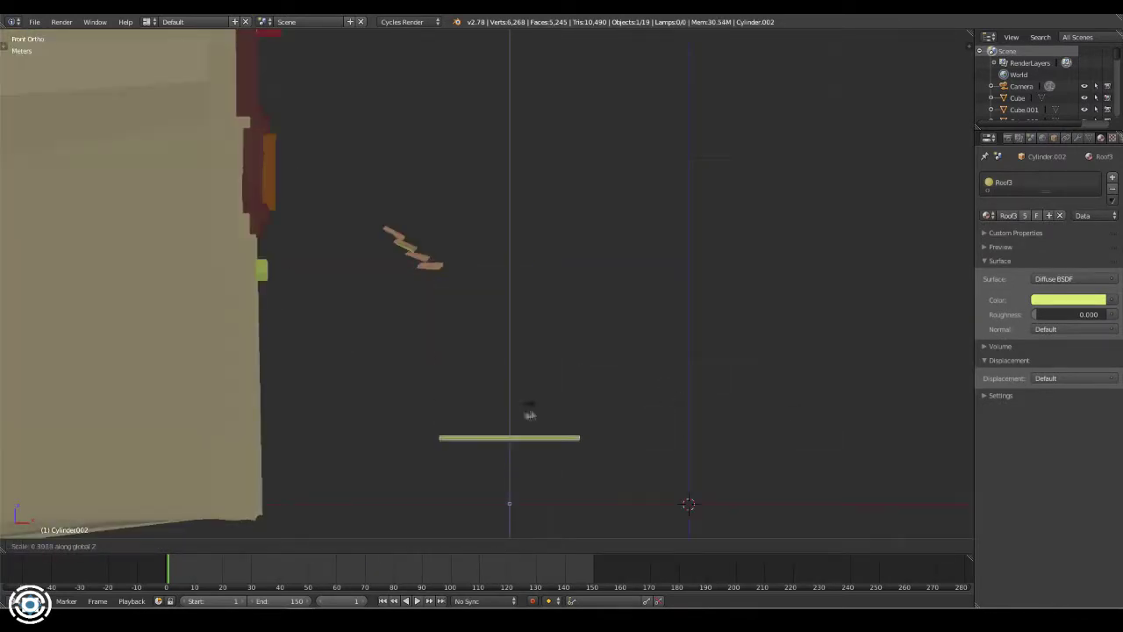
click(453, 321)
scroll(453, 322, up, 2)
- Add a centred loop cut across the bar's mesh
key(Tab)
scroll(476, 346, up, 2)
key(ctrl+r)
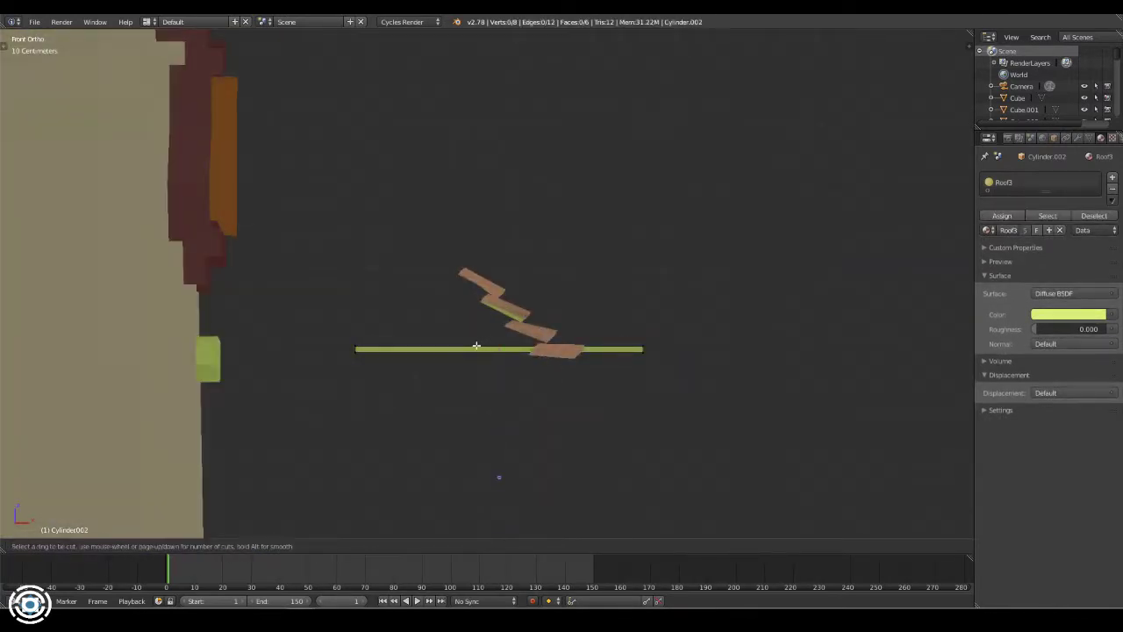
right_click(476, 346)
key(z)
scroll(615, 420, up, 2)
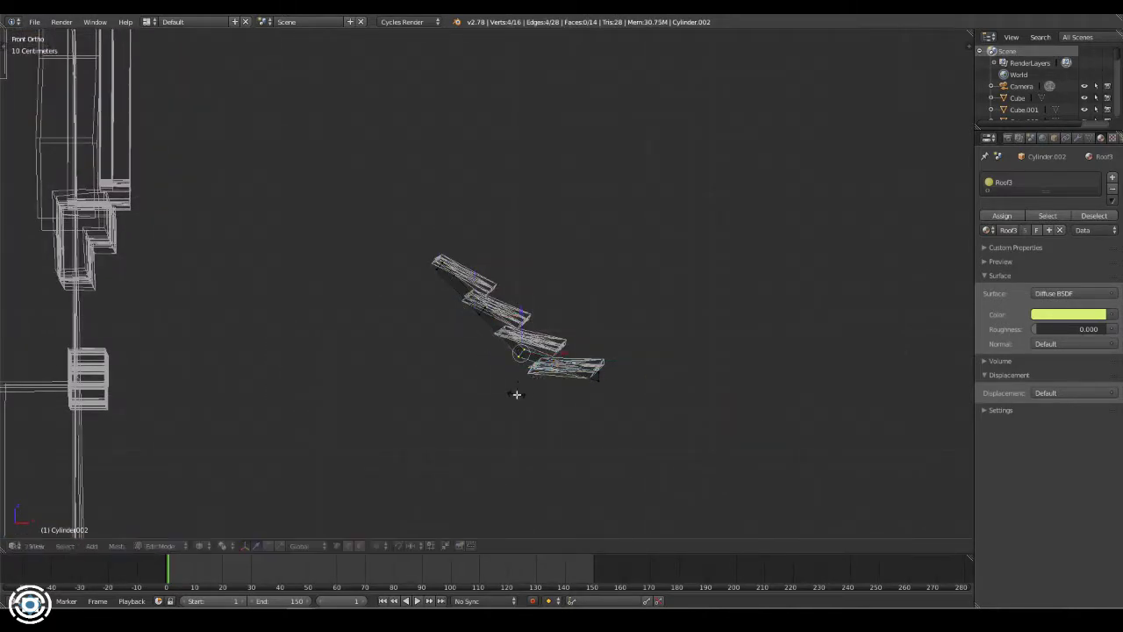
scroll(524, 378, up, 4)
key(z)
middle_drag(525, 377, 544, 360)
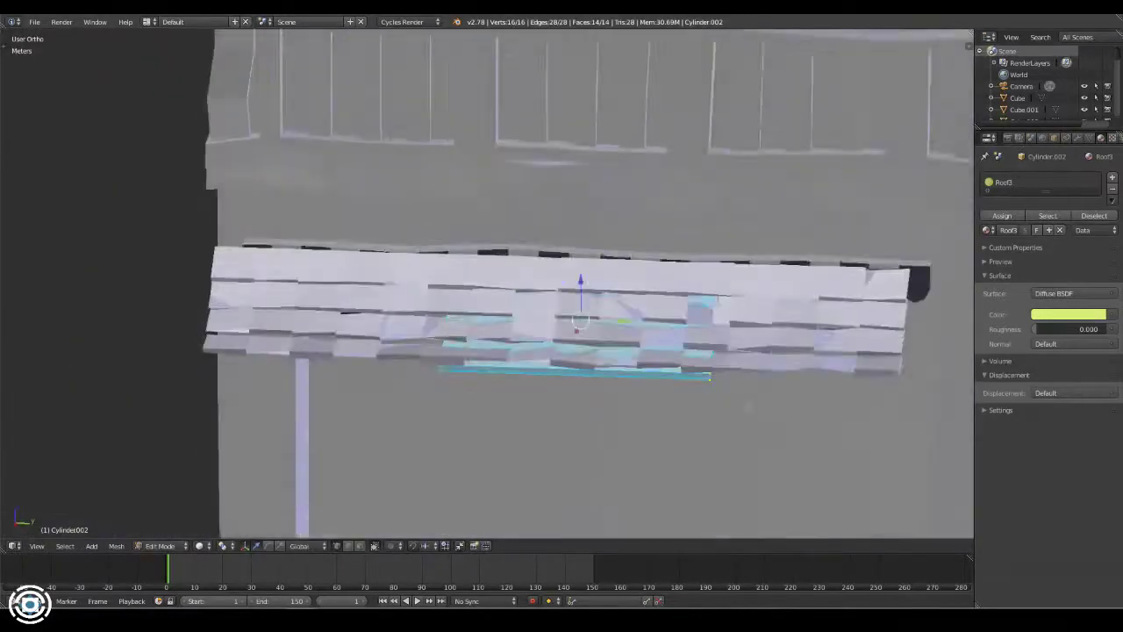
- Scale the bar along Y and box-select its left-edge vertices from the side view
key(a)
key(s)
key(y)
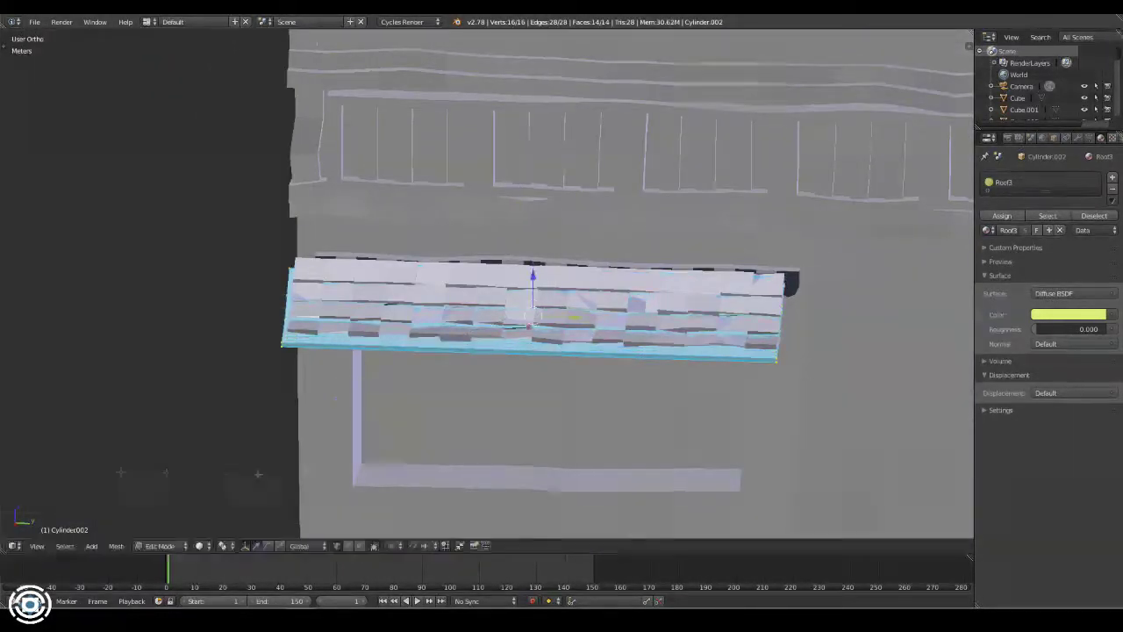
middle_drag(468, 418, 819, 416)
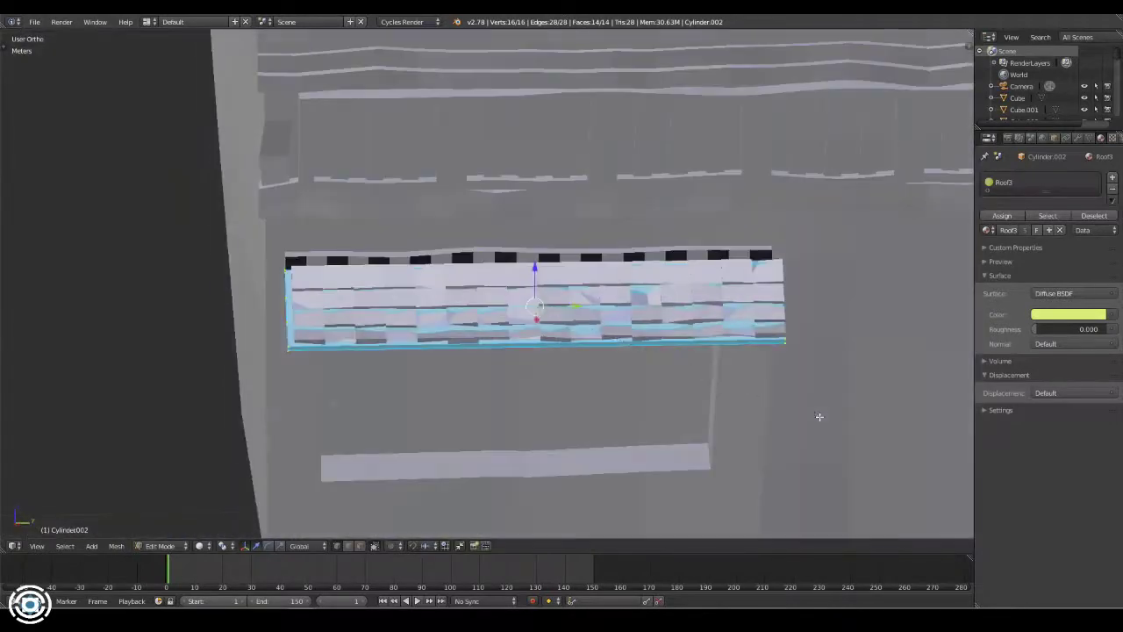
key(z)
key(KP_3)
key(a)
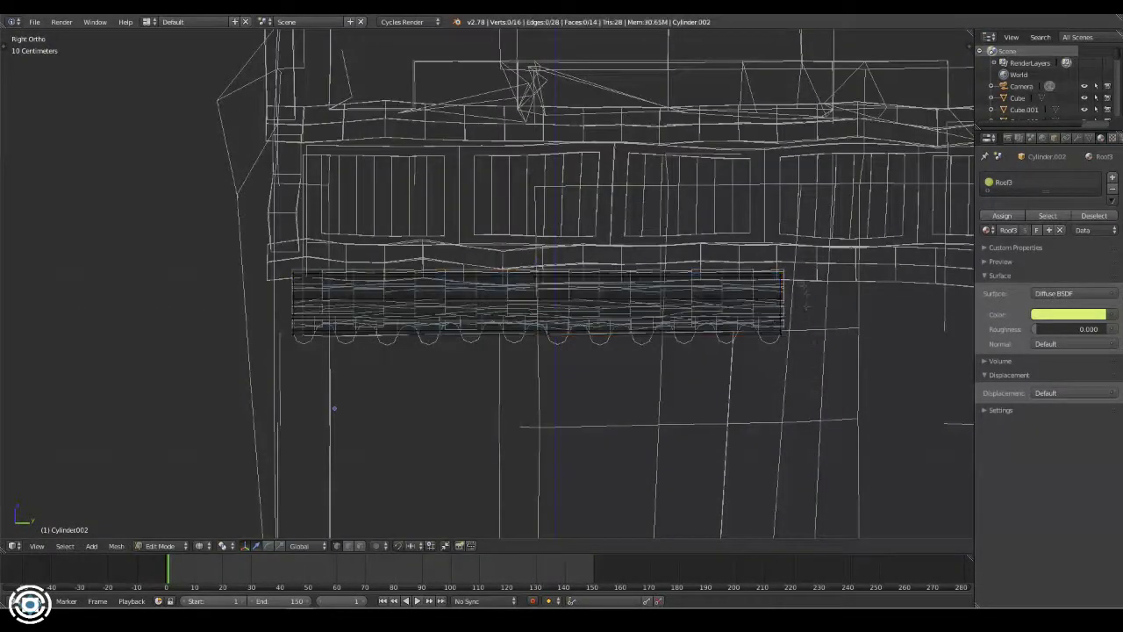
key(b)
drag(281, 301, 306, 350)
key(z)
mouse_move(306, 350)
middle_down()
mouse_move(345, 467)
mouse_move(523, 358)
middle_up()
- Save the project and assign the Wall_1 material from the material browser
key(ctrl+s)
click(345, 463)
click(991, 229)
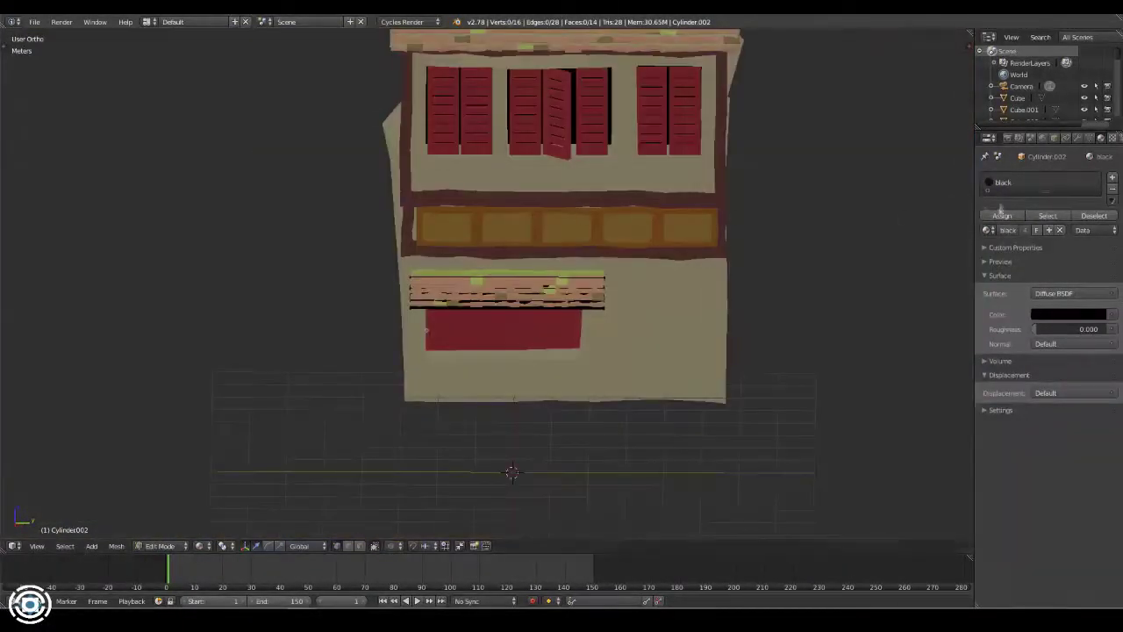
click(988, 230)
text(wa)
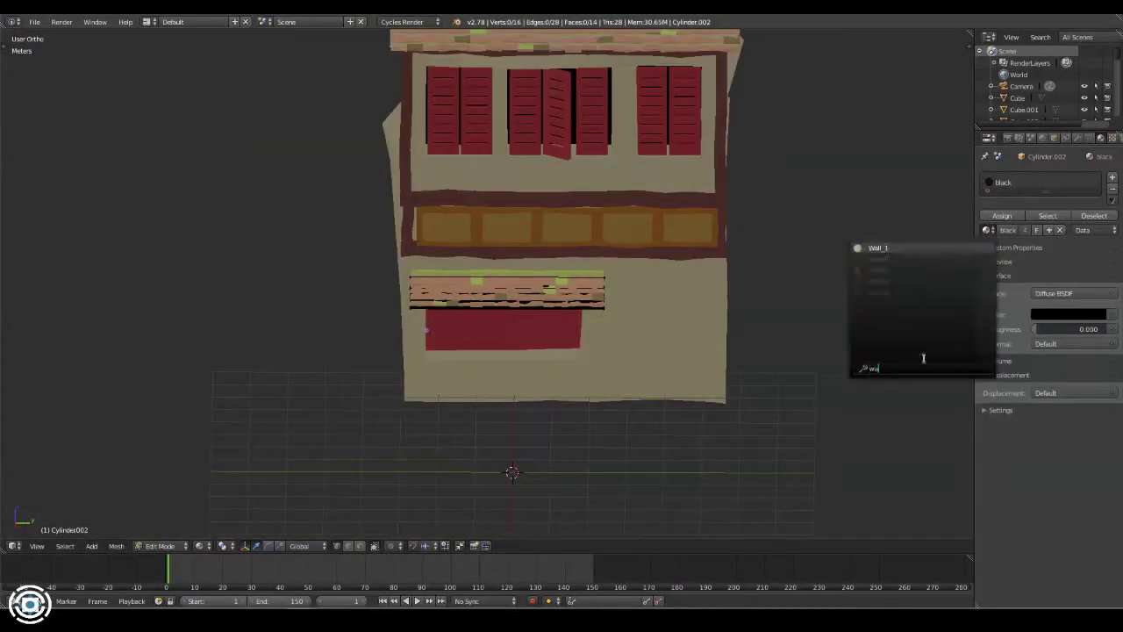
mouse_move(552, 301)
middle_down()
mouse_move(552, 326)
mouse_move(700, 327)
middle_up()
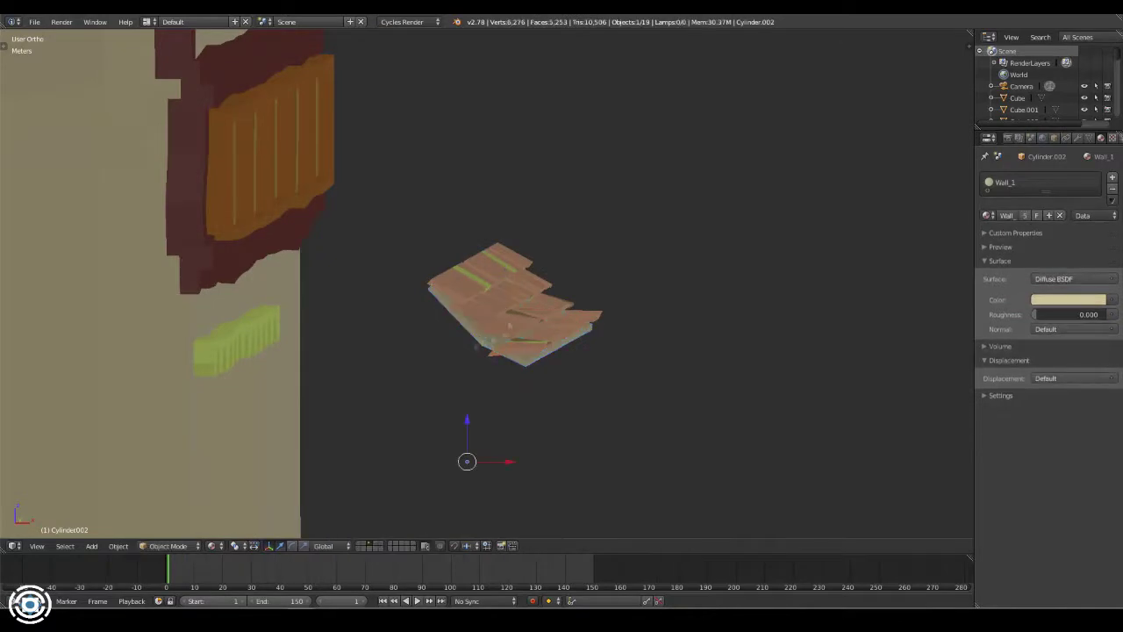
middle_drag(659, 394, 681, 367)
- Tilt the roof piece about Y and move it along X above the red doorway
key(r)
key(y)
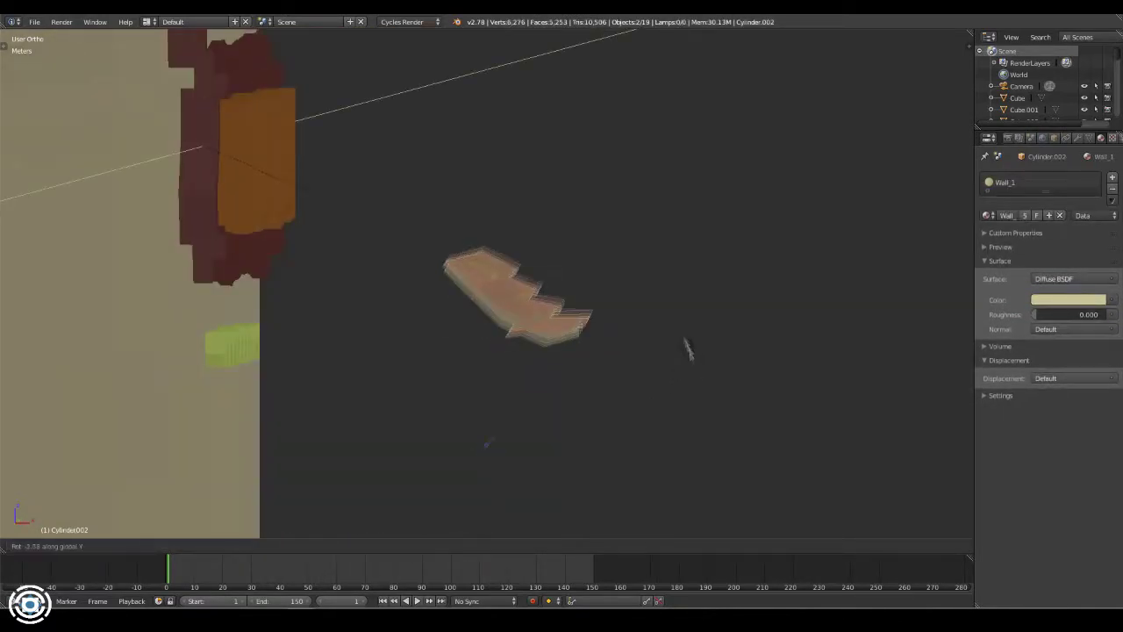
click(736, 296)
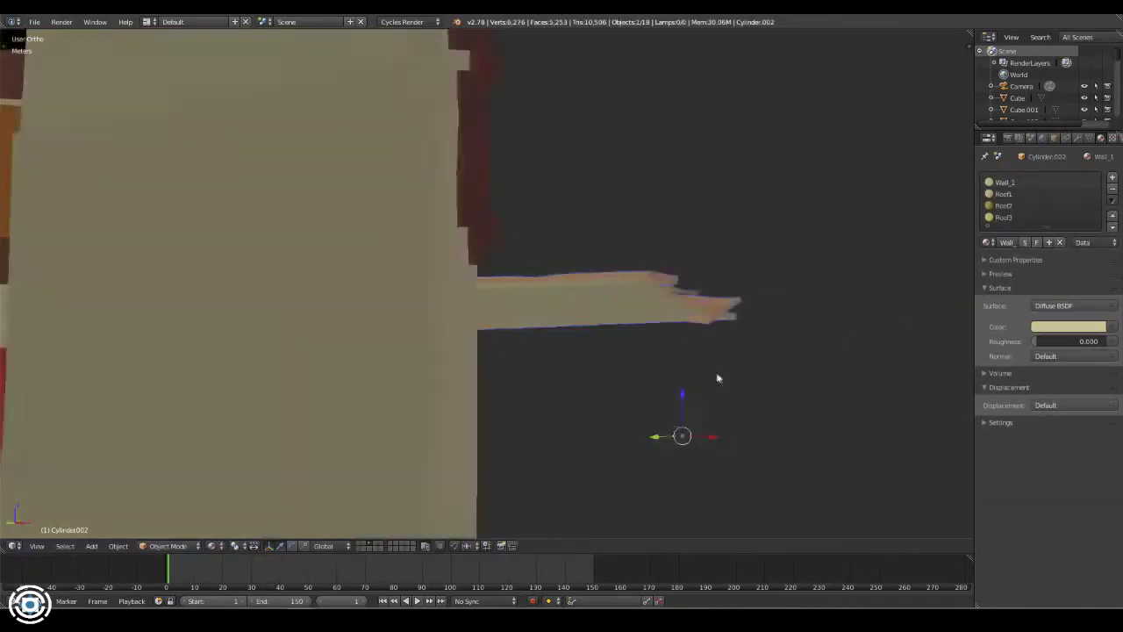
scroll(716, 378, down, 3)
key(g)
key(x)
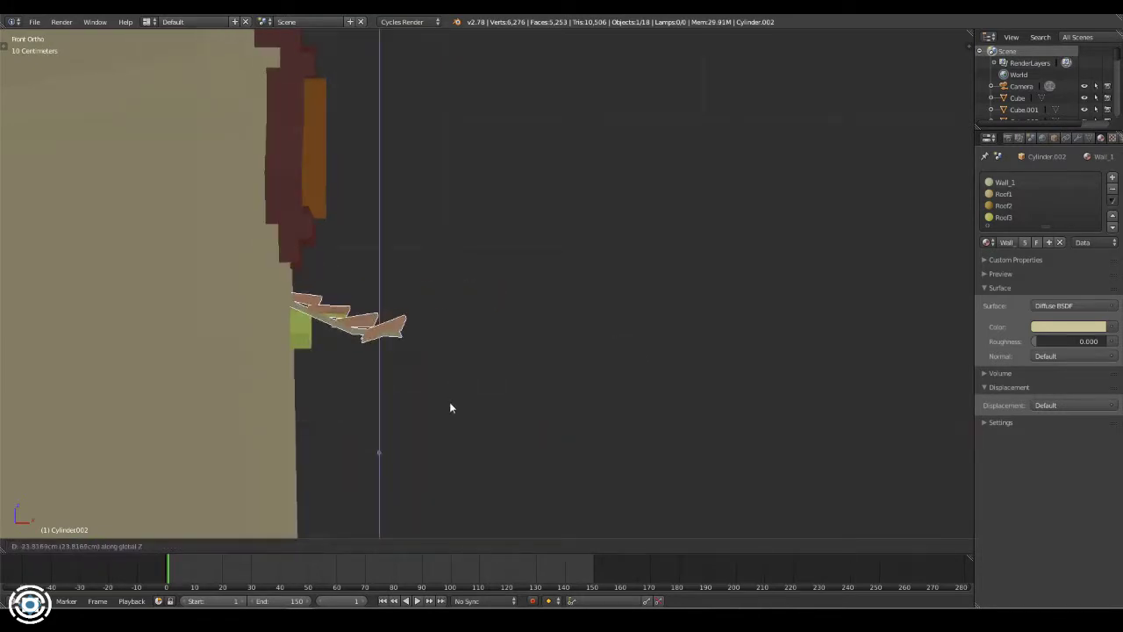
click(450, 407)
middle_drag(450, 407, 637, 313)
key(r)
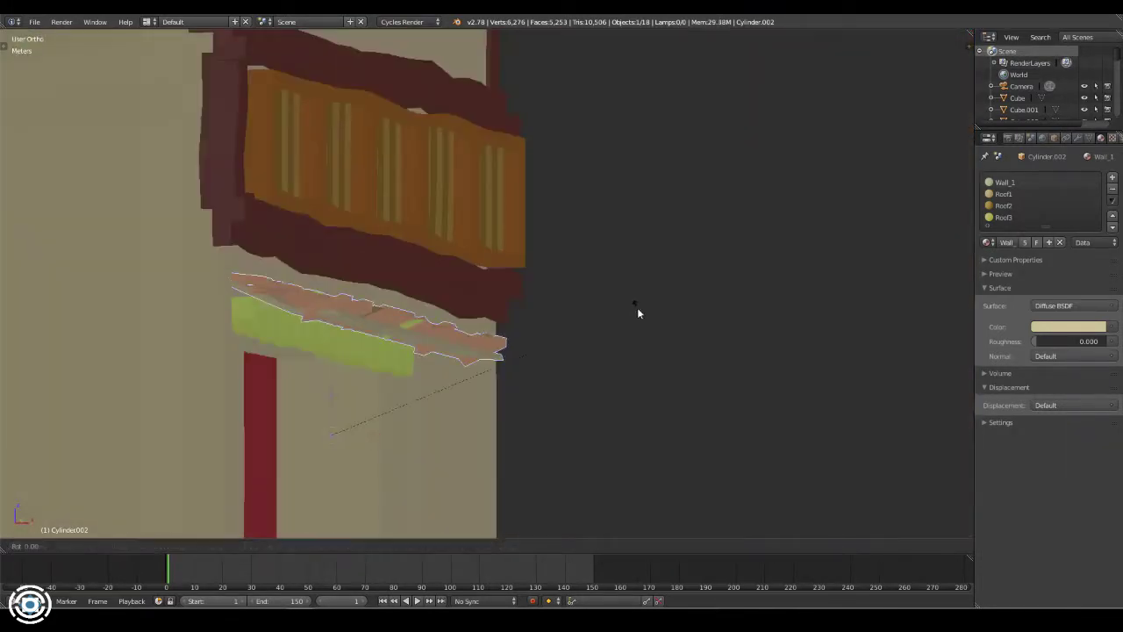
key(Escape)
key(KP_1)
key(g)
key(x)
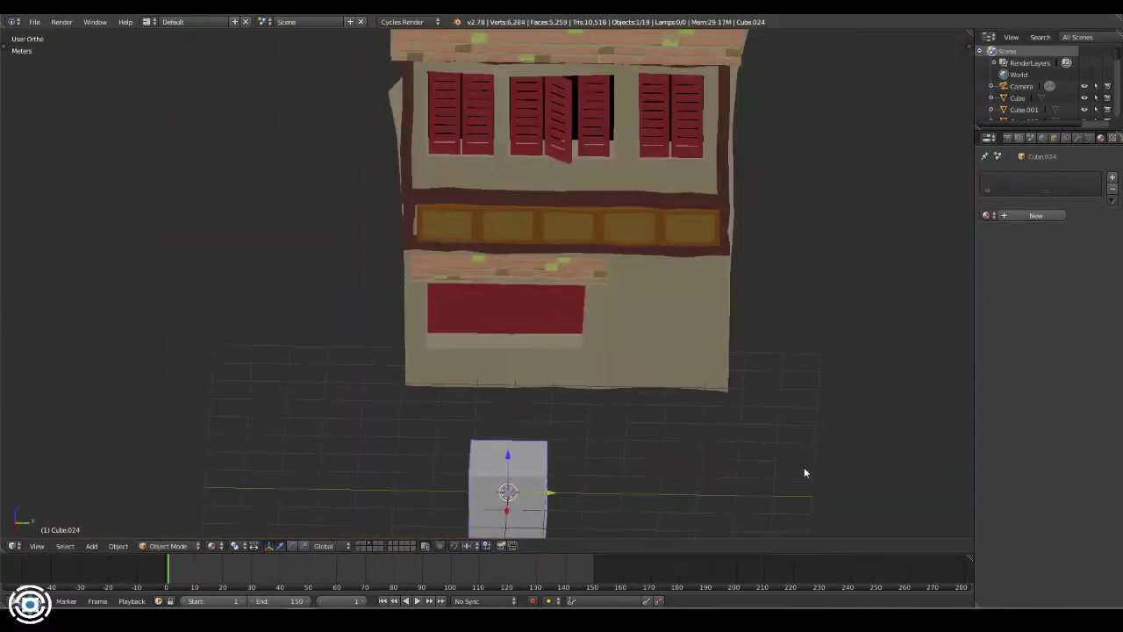
- Separate the small selected part into its own object and snap the 3D cursor to world centre
key(s)
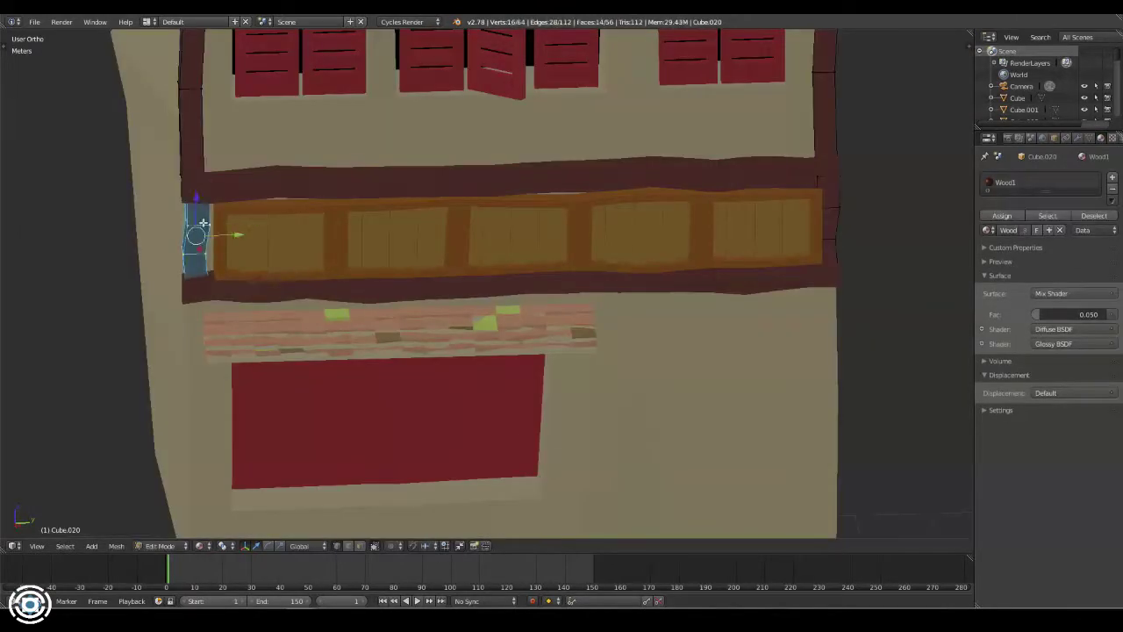
click(86, 230)
key(Tab)
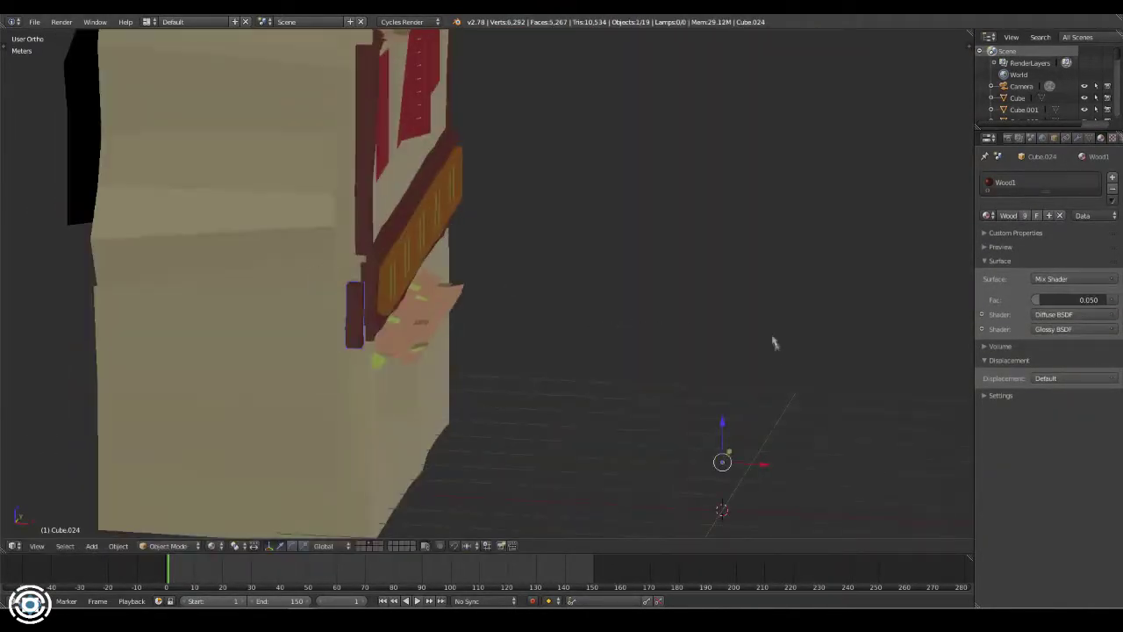
key(space)
text(s)
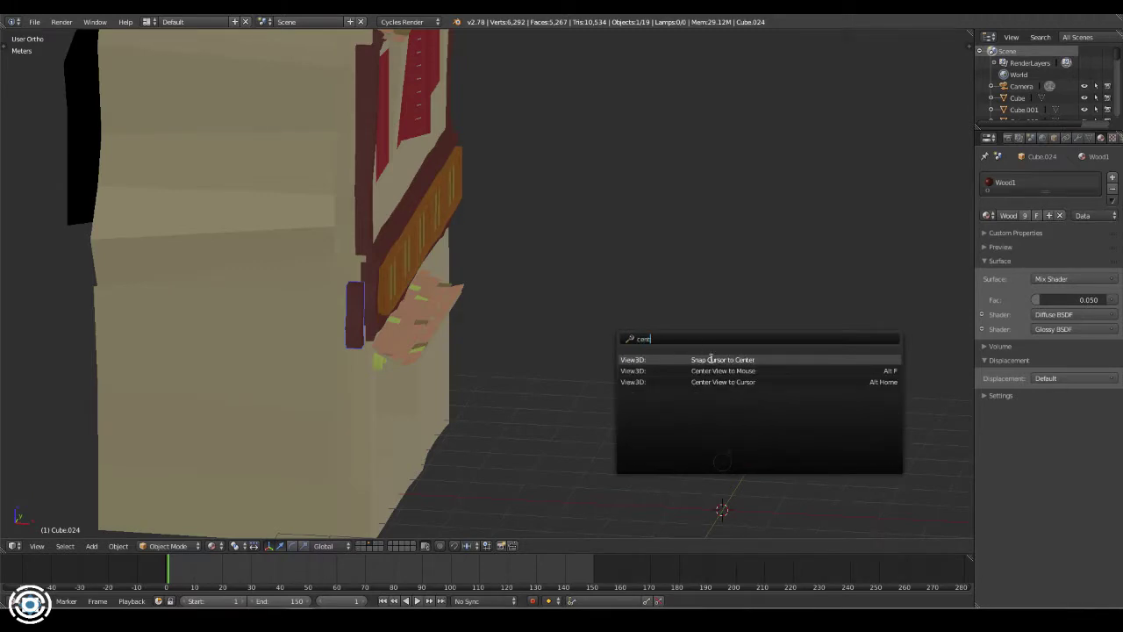
click(711, 359)
middle_drag(711, 359, 336, 336)
shift+middle_drag(733, 382, 680, 415)
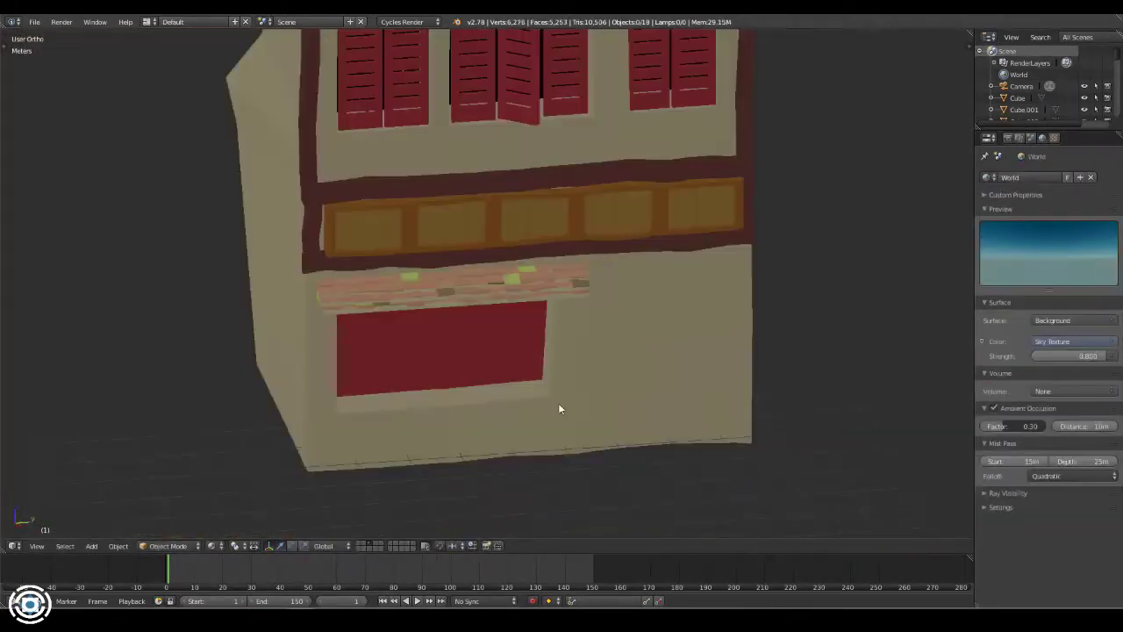
scroll(559, 409, down, 2)
- Add a new cube and scale it into a thin post
key(shift+a)
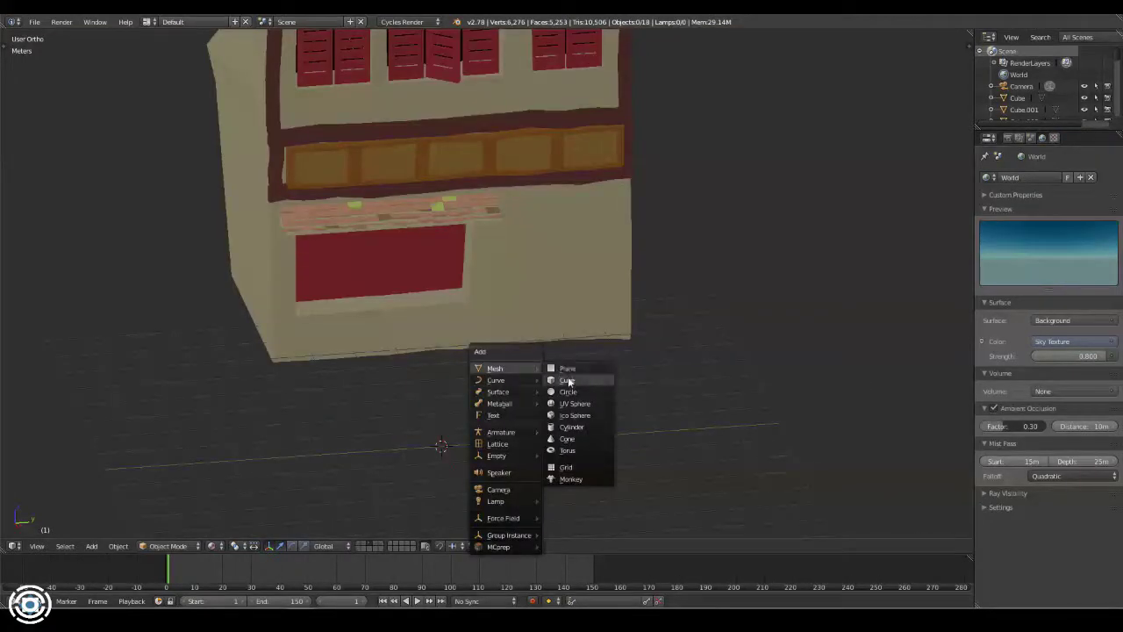
click(568, 381)
key(s)
click(472, 469)
key(KP_Decimal)
key(Tab)
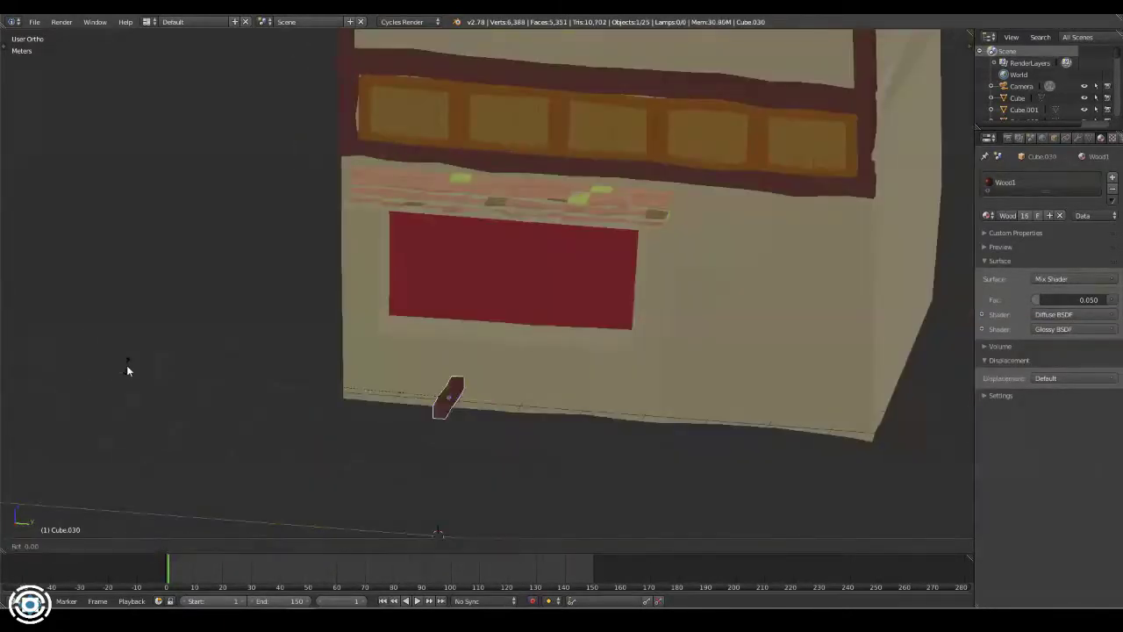
- From the top view, position the post below the window and duplicate it along the row
key(KP_7)
key(z)
key(g)
click(632, 491)
key(shift+d)
click(634, 430)
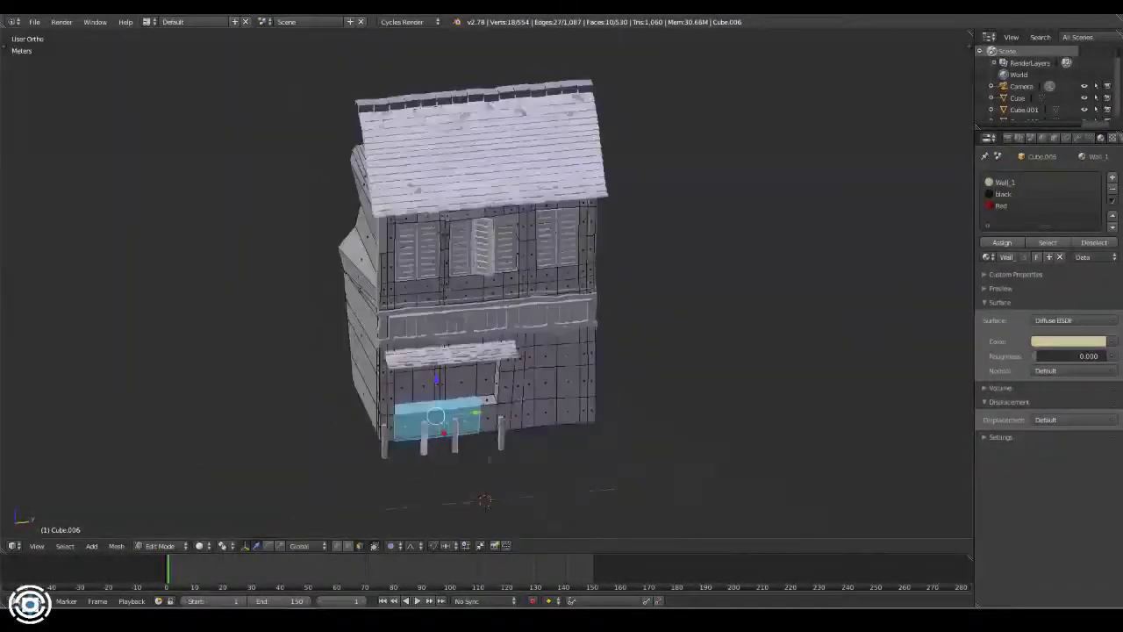
- Give the new cube the Wood1 material and flatten it into a plank at seat height
click(988, 256)
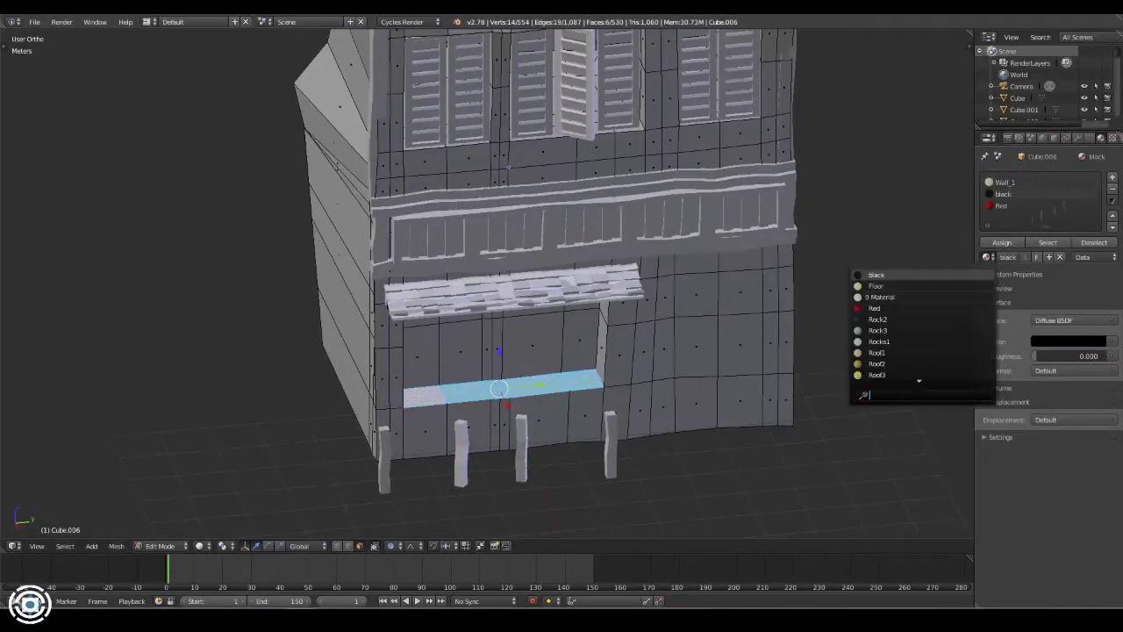
text(w)
click(879, 286)
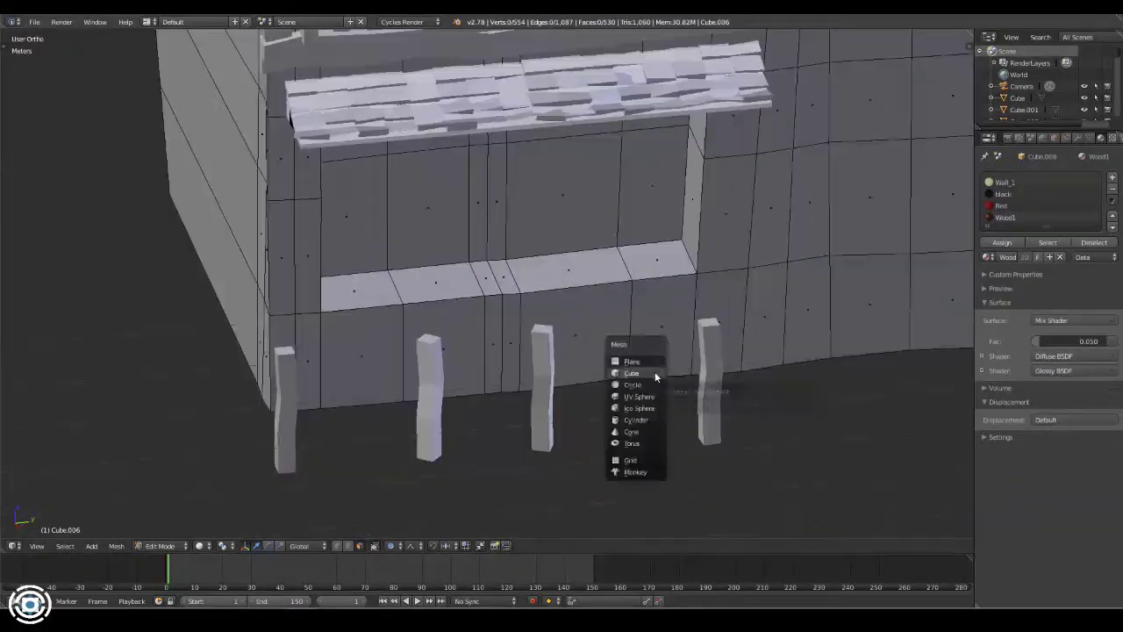
key(Return)
key(KP_1)
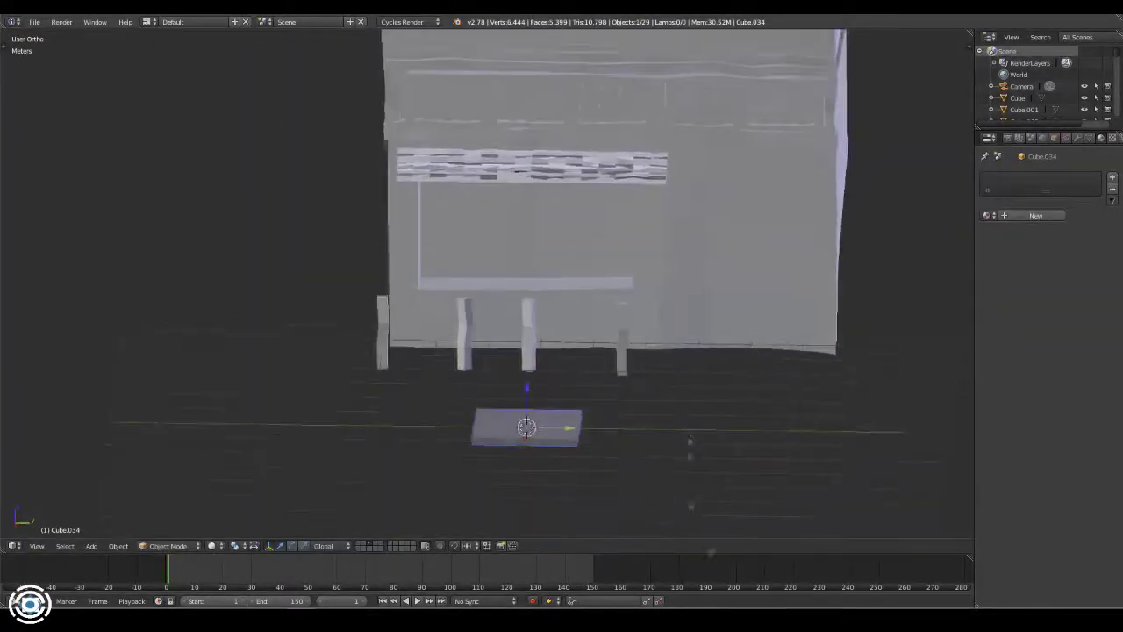
scroll(546, 357, up, 3)
key(Tab)
key(Return)
scroll(566, 283, up, 2)
key(z)
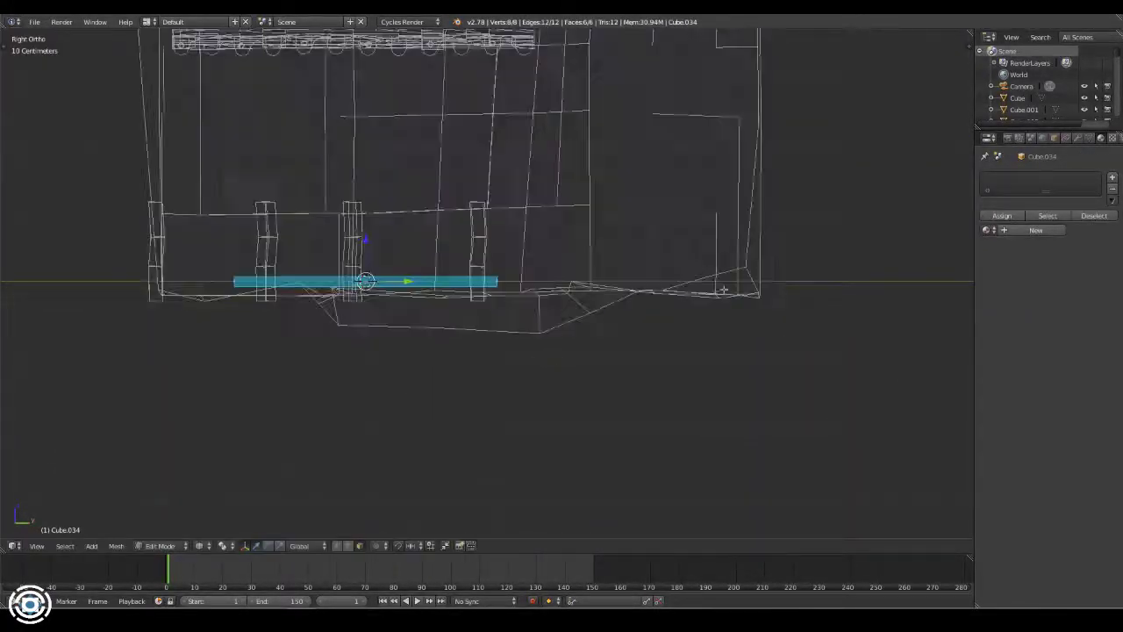
key(Tab)
- In side view, box-select part of the plank's vertices in edit mode
right_click(330, 317)
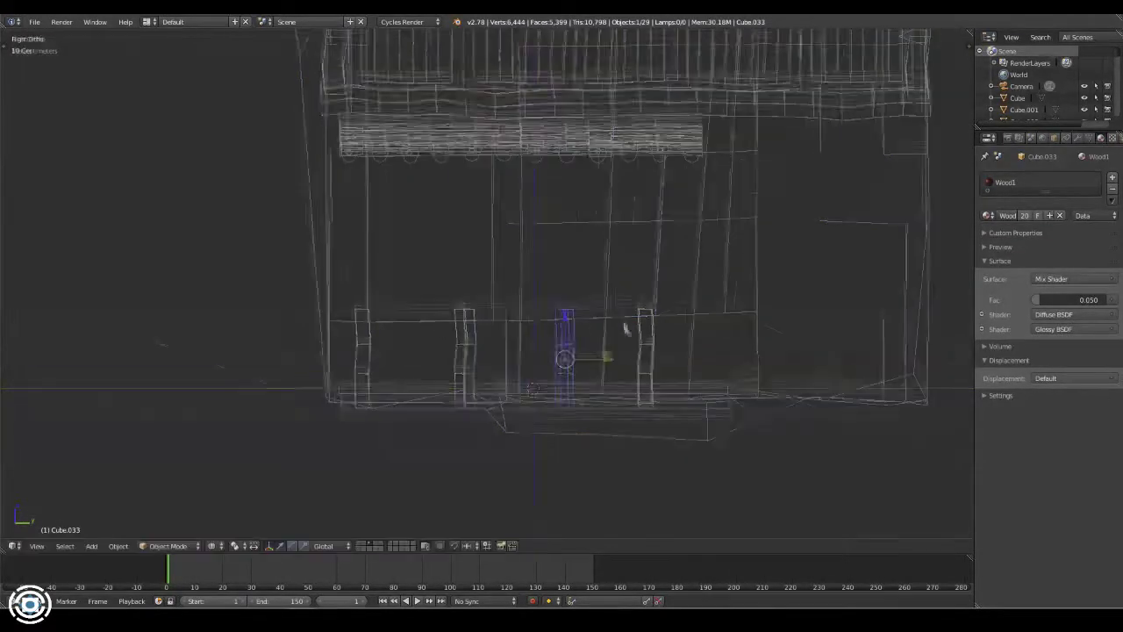
middle_drag(520, 316, 626, 333)
key(z)
right_click(642, 422)
key(Tab)
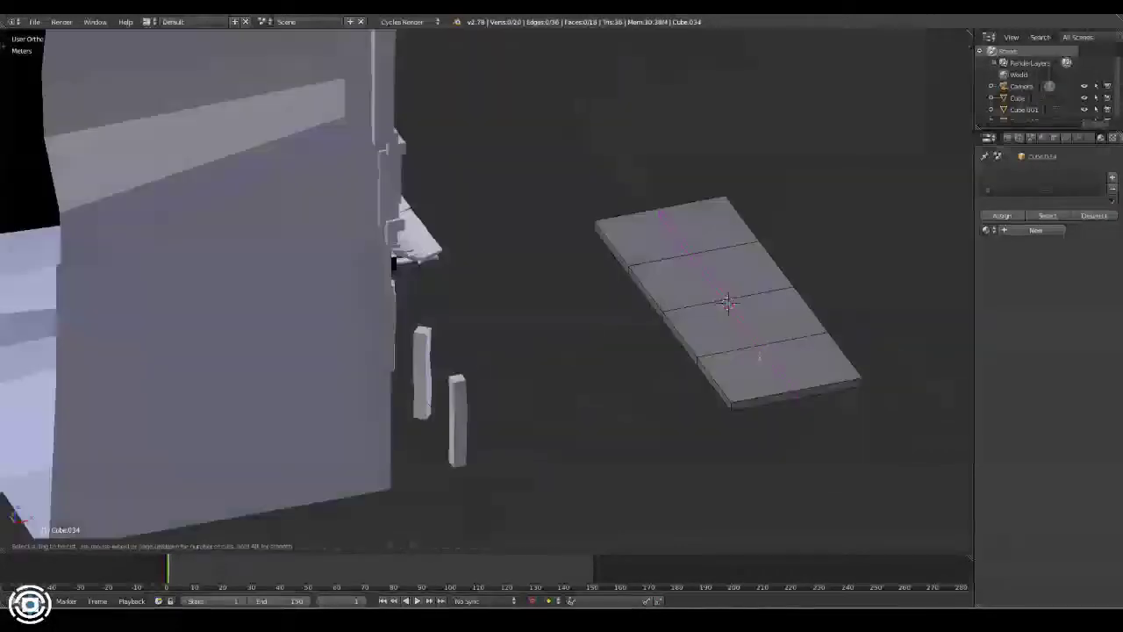
key(KP_3)
scroll(558, 391, up, 2)
key(a)
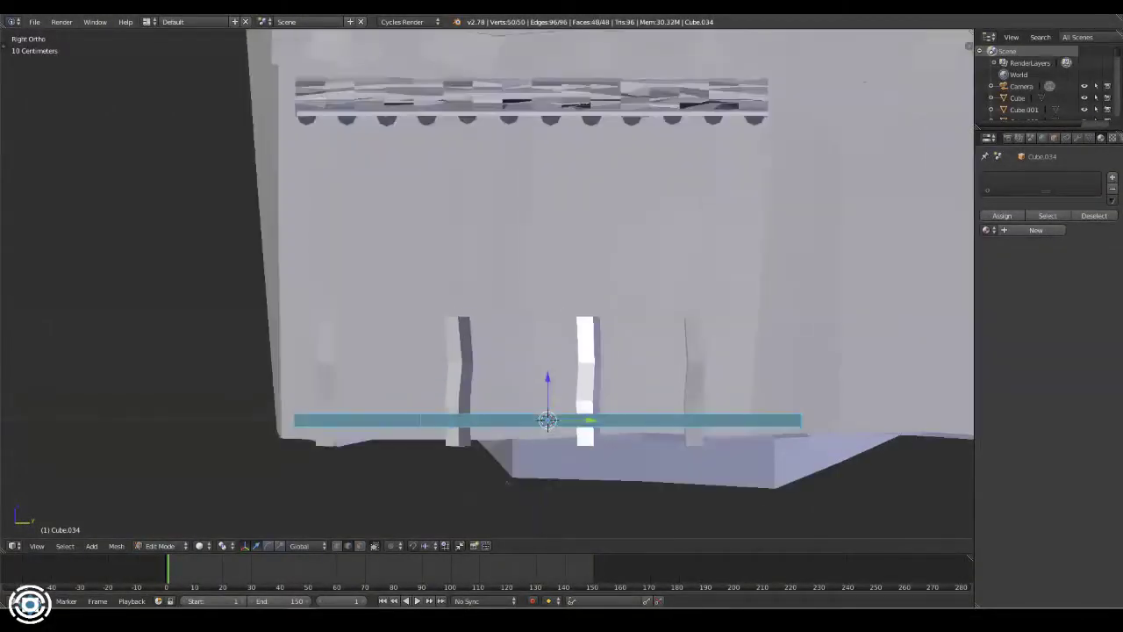
key(z)
key(a)
key(b)
drag(258, 402, 859, 420)
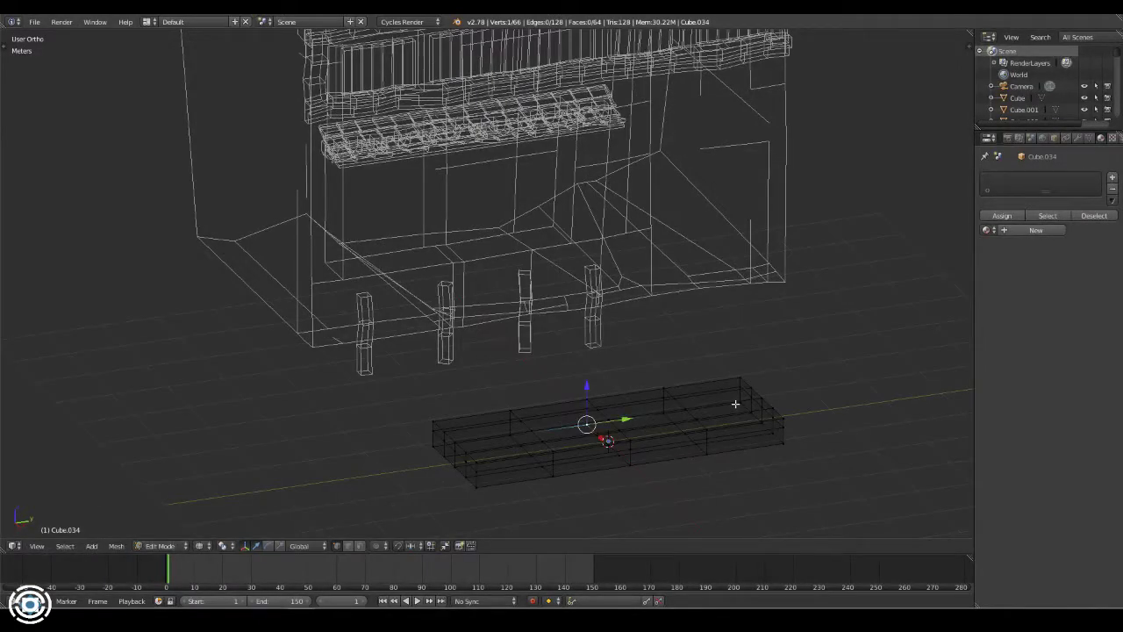
right_click(474, 458)
key(z)
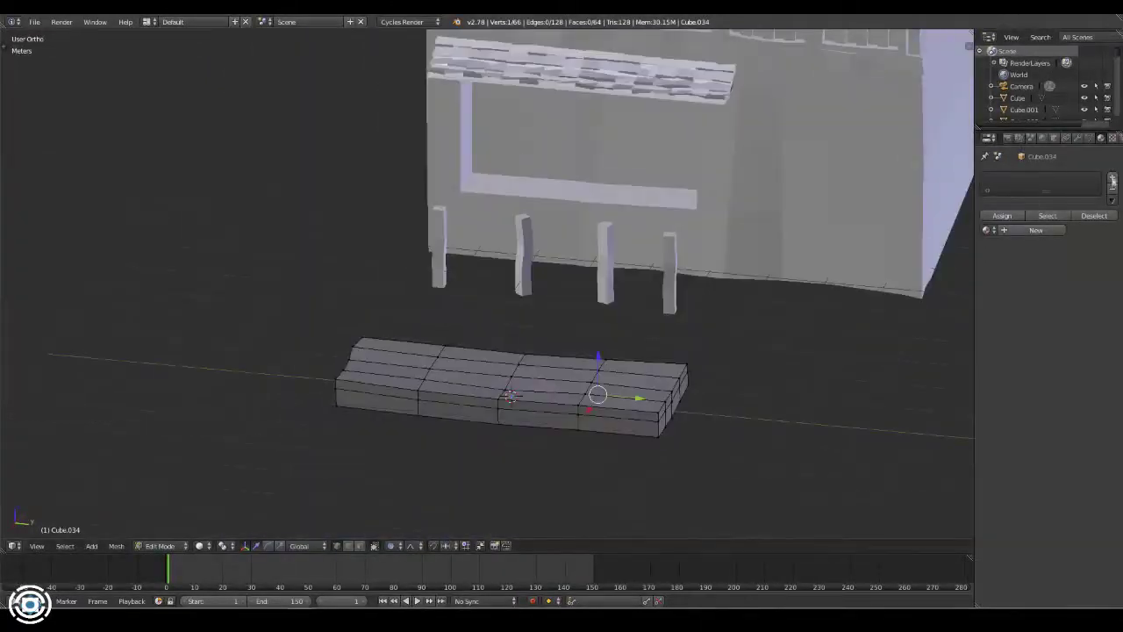
- Add Wood4 to the plank and assign Wood3 to the selected faces
click(1113, 176)
click(986, 256)
click(905, 351)
click(986, 256)
click(877, 281)
click(1002, 243)
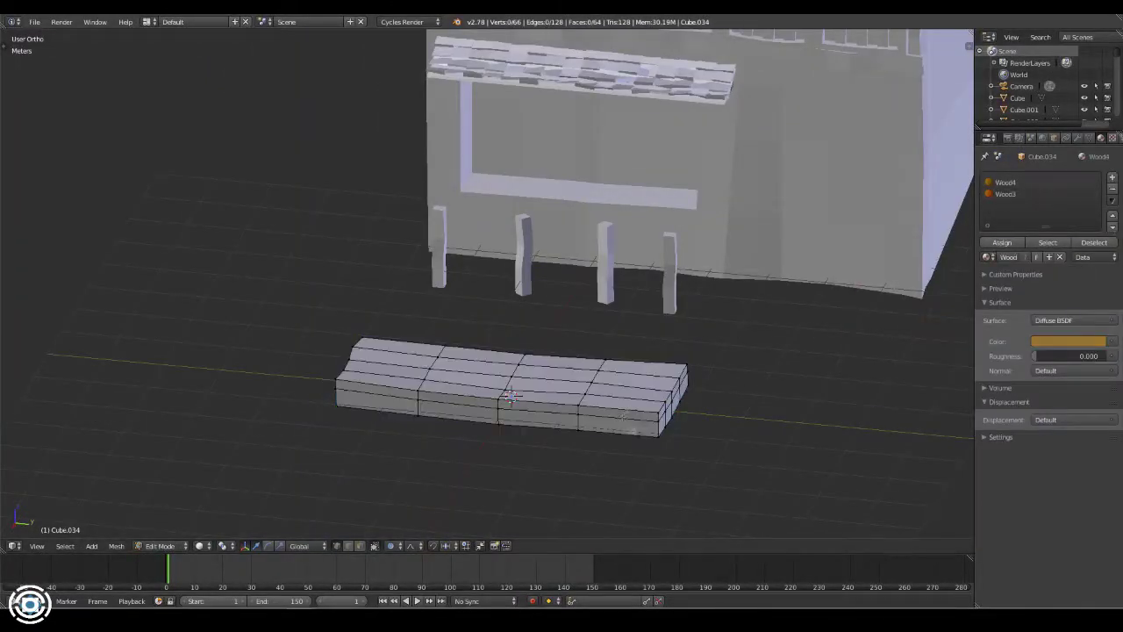
key(a)
key(Tab)
- Move the four posts vertically with G Z so they meet the plank
key(alt+z)
key(KP_3)
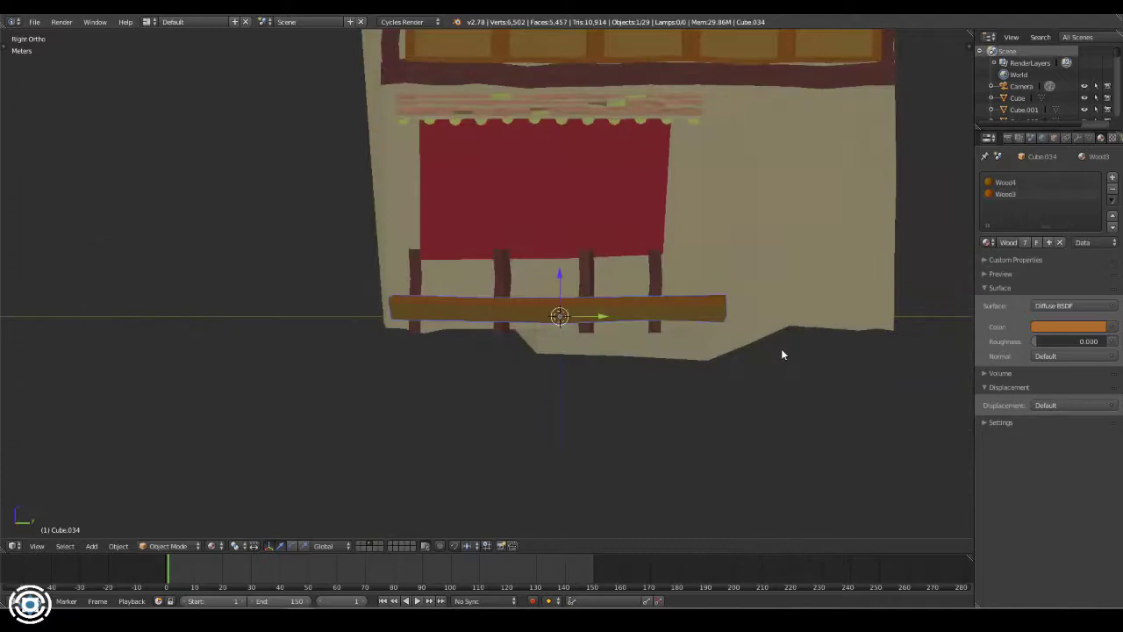
key(KP_1)
key(z)
mouse_move(786, 290)
shift+middle_down()
mouse_move(524, 284)
mouse_move(542, 305)
shift+middle_up()
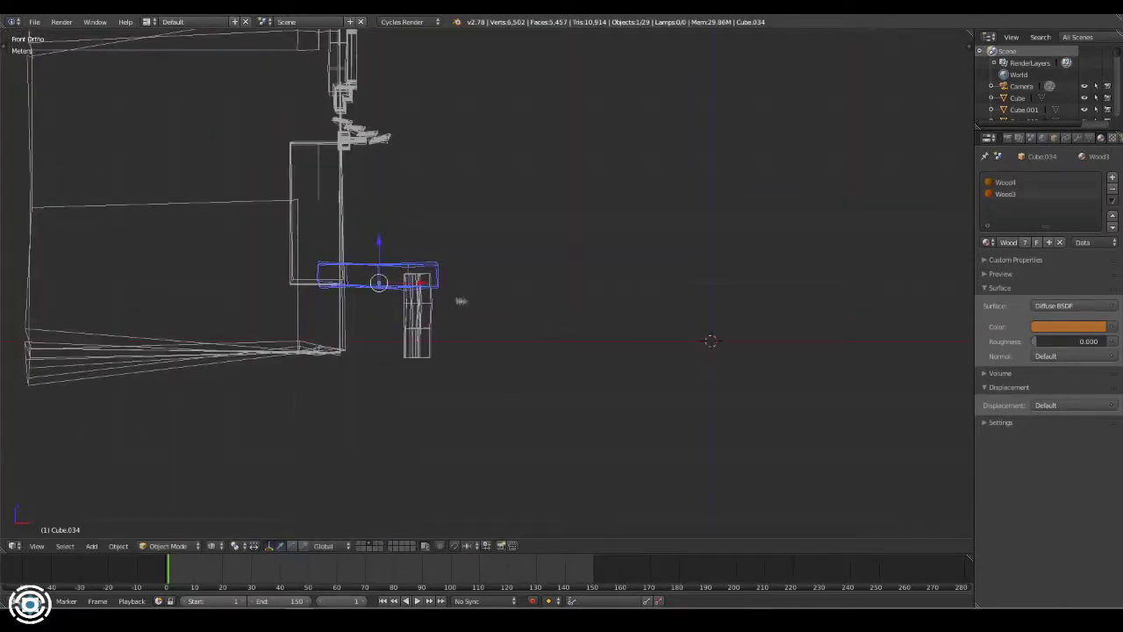
key(z)
mouse_move(485, 277)
middle_down()
mouse_move(492, 303)
mouse_move(641, 281)
mouse_move(678, 297)
mouse_move(534, 335)
middle_up()
key(g)
key(z)
click(490, 307)
- Preview the bench in rendered shading from an angle showing the house front
key(shift+z)
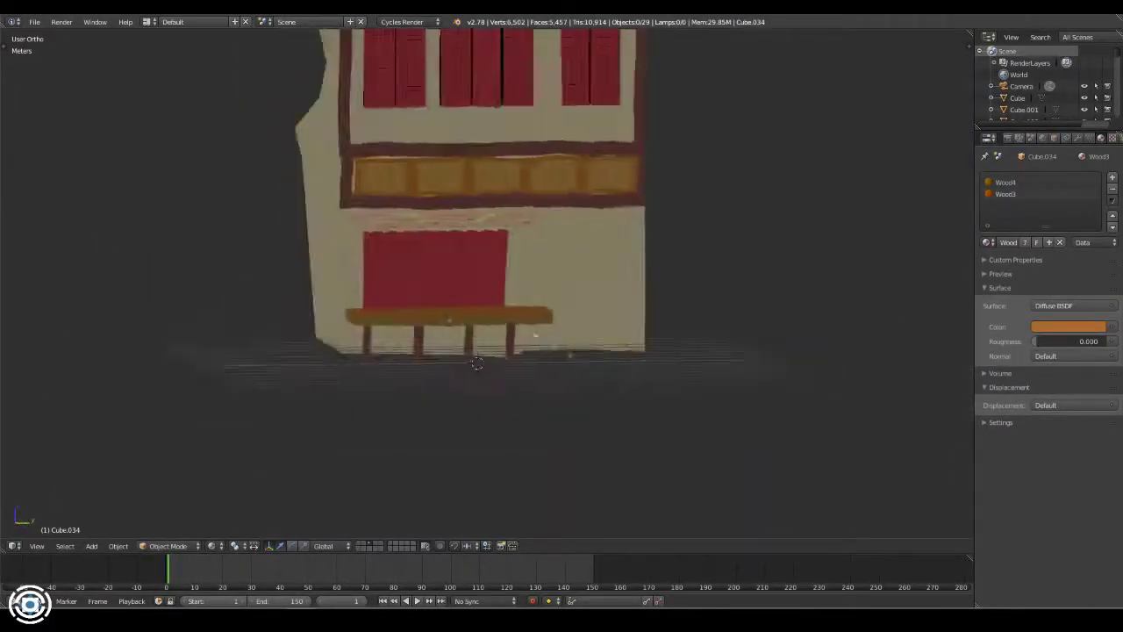
scroll(476, 362, down, 2)
mouse_move(571, 394)
middle_down()
mouse_move(609, 430)
mouse_move(514, 451)
mouse_move(529, 462)
middle_up()
- On empty layer 2, add a cylinder and scale it into a thin pole
key(2)
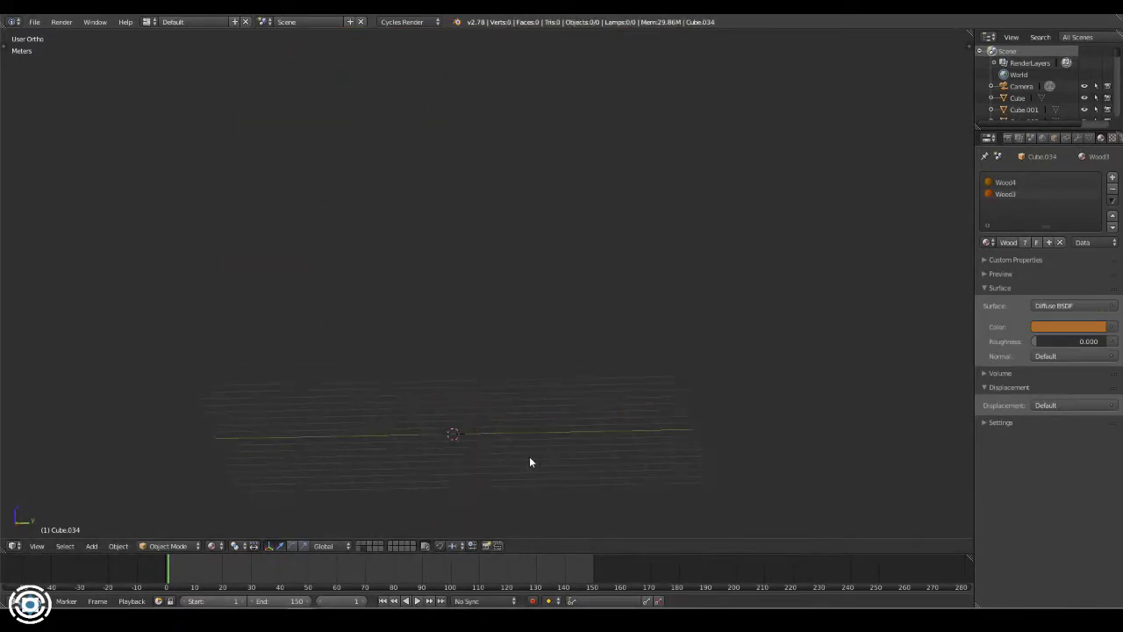
key(shift+a)
click(574, 480)
key(s)
click(608, 468)
- Extrude the pole into bent trunk segments with a branch, then add an Ico Sphere
key(Tab)
key(a)
key(c)
click(451, 390)
click(501, 323)
key(e)
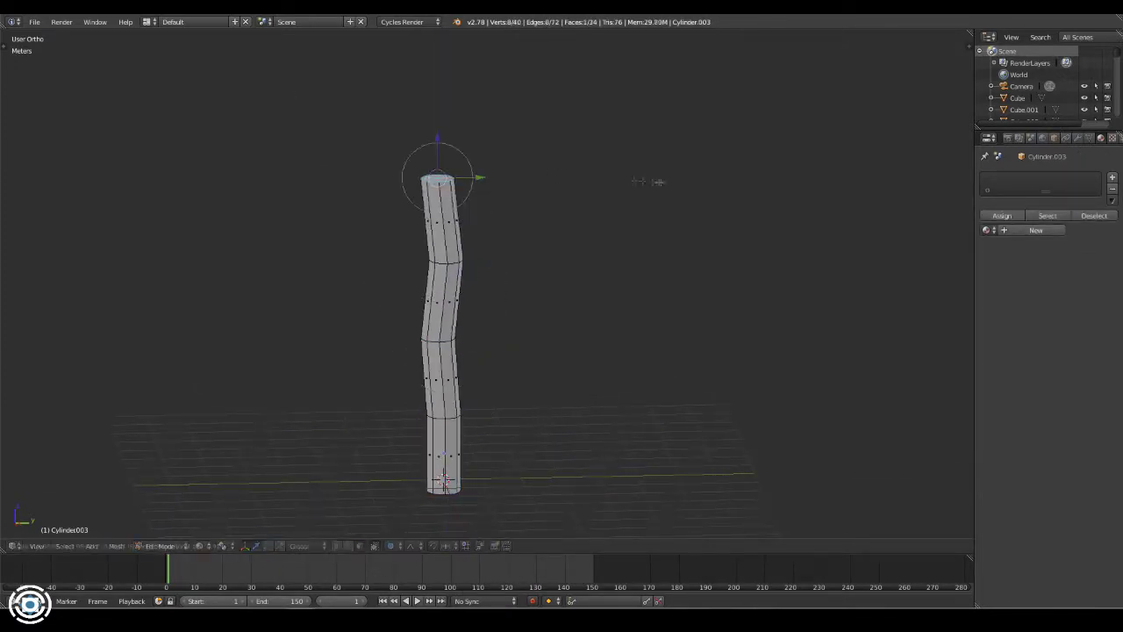
alt+right_click(458, 421)
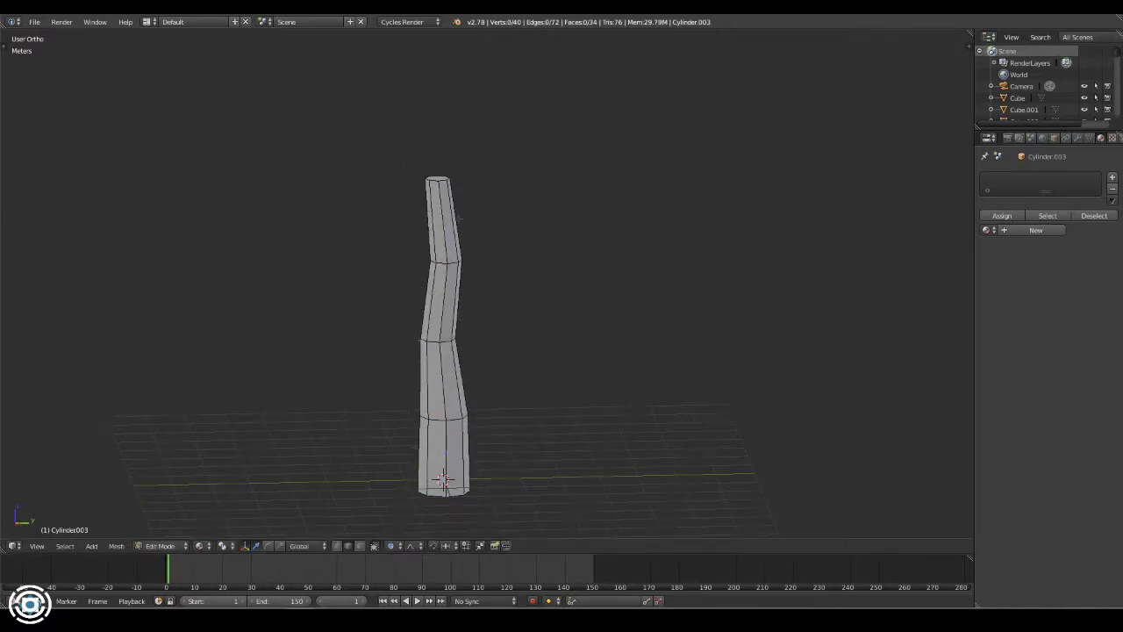
alt+right_click(522, 301)
key(KP_Decimal)
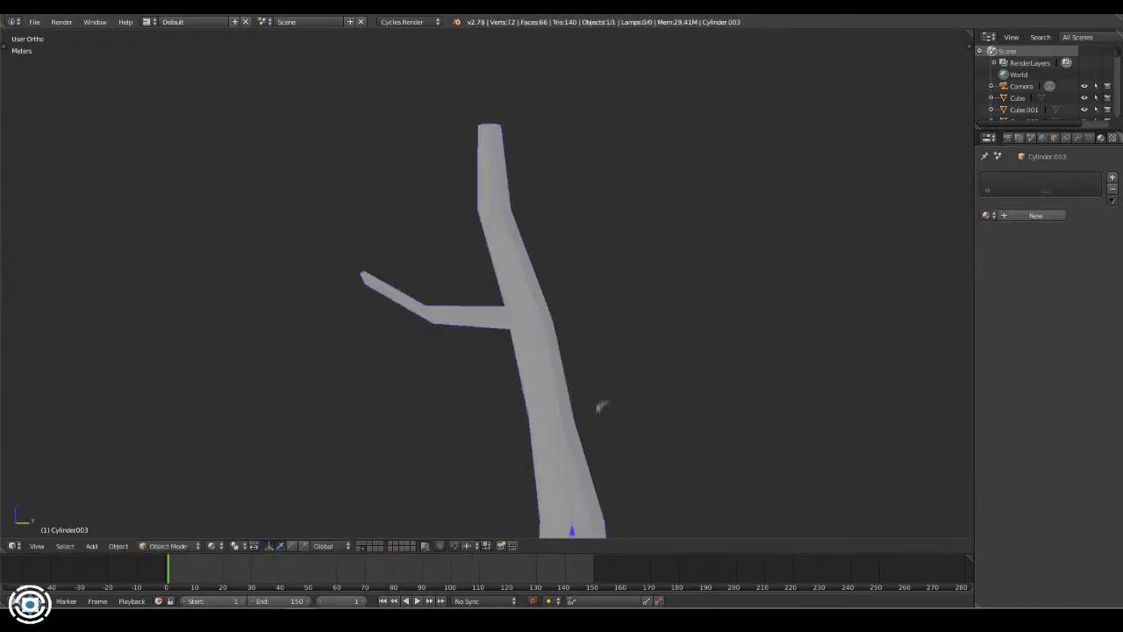
key(shift+a)
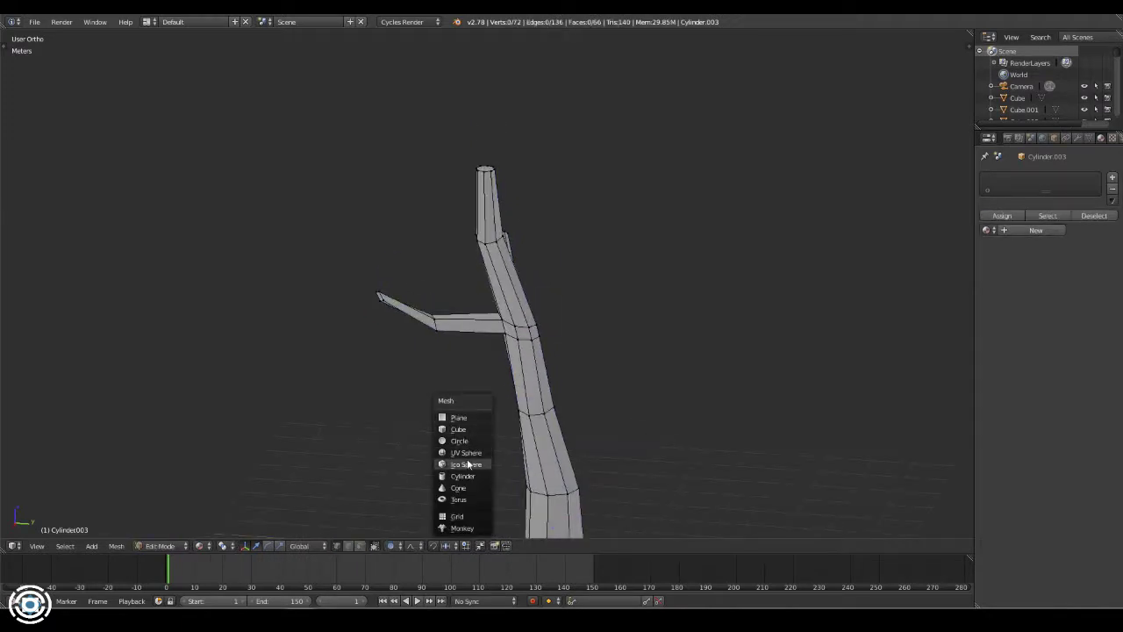
click(469, 464)
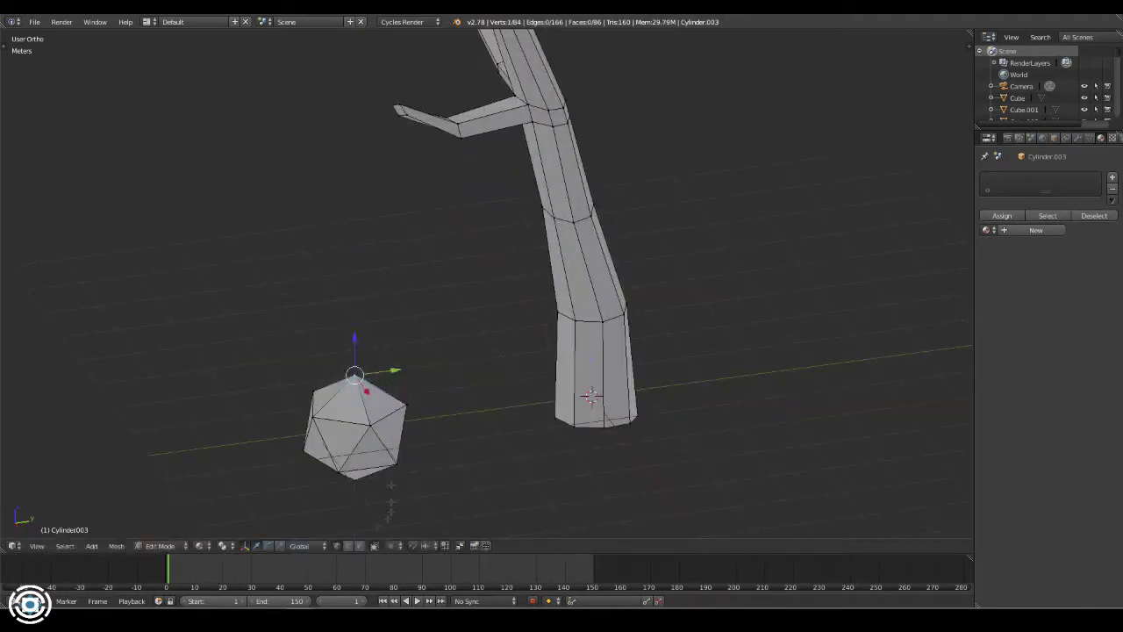
- Place the icosphere by the branch and Shift+D several copies around the trunk top
click(388, 437)
mouse_move(389, 437)
middle_down()
mouse_move(645, 174)
mouse_move(526, 254)
middle_up()
key(ctrl+l)
key(shift+d)
click(612, 271)
middle_drag(611, 271, 572, 215)
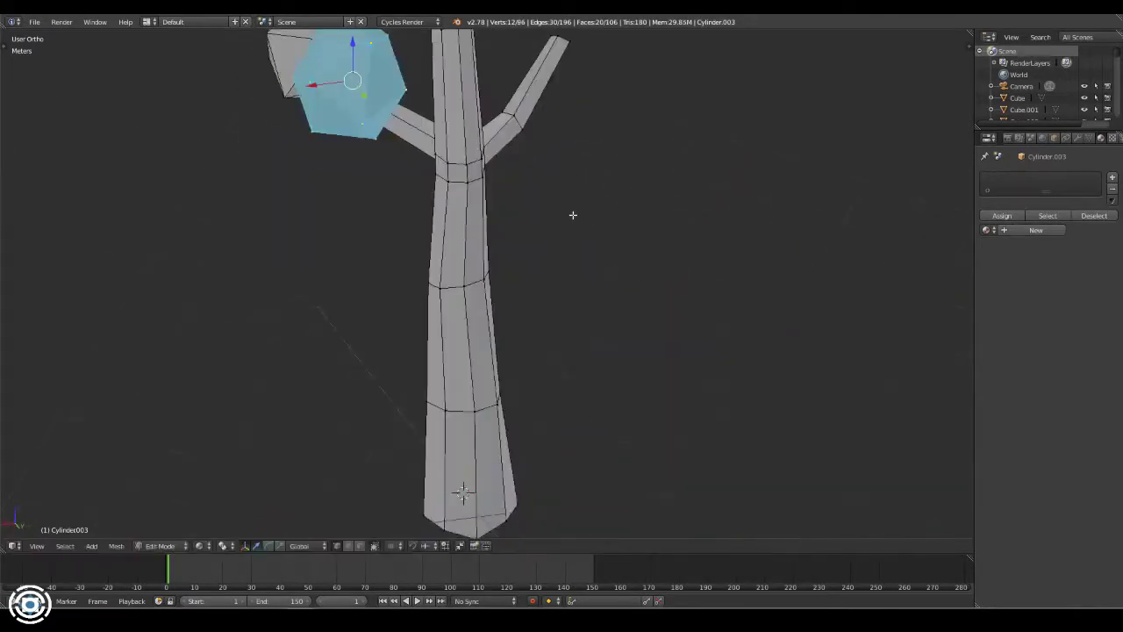
key(shift+d)
key(y)
middle_drag(635, 264, 684, 281)
key(shift+d)
click(526, 220)
mouse_move(527, 219)
middle_down()
mouse_move(452, 251)
mouse_move(599, 298)
mouse_move(478, 299)
mouse_move(542, 311)
mouse_move(501, 283)
middle_up()
- Duplicate pairs of icospheres to fill out the top and sides of the crown
key(shift+d)
click(600, 298)
key(shift+d)
click(478, 299)
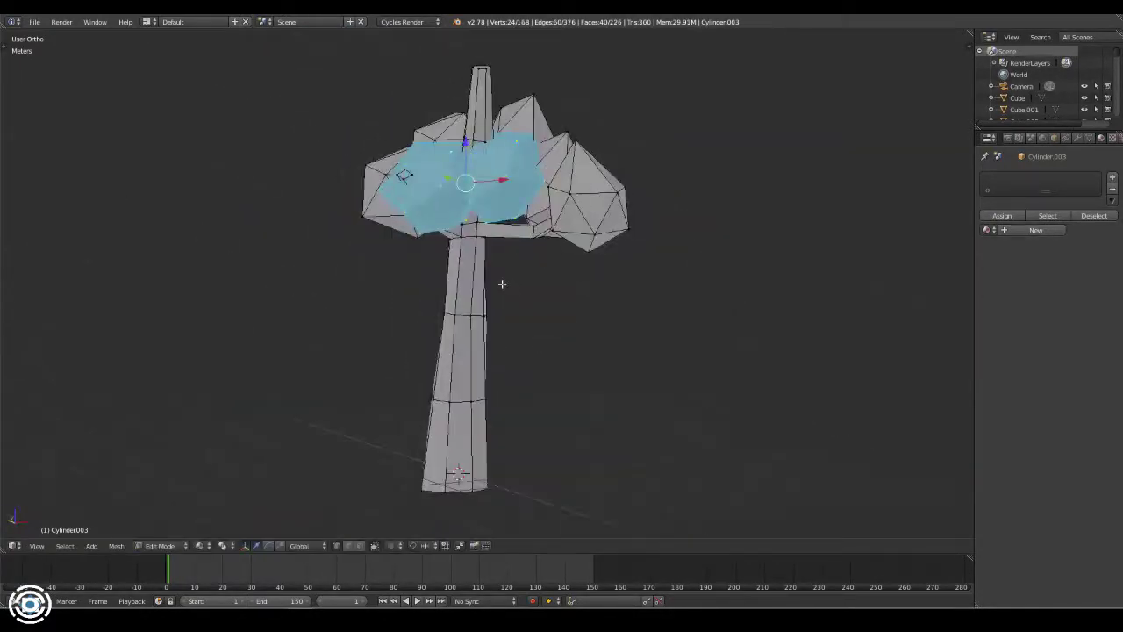
click(500, 228)
mouse_move(500, 228)
middle_down()
mouse_move(684, 278)
mouse_move(581, 303)
middle_up()
right_click(734, 306)
mouse_move(755, 319)
middle_down()
mouse_move(526, 289)
mouse_move(488, 264)
middle_up()
right_click(526, 290)
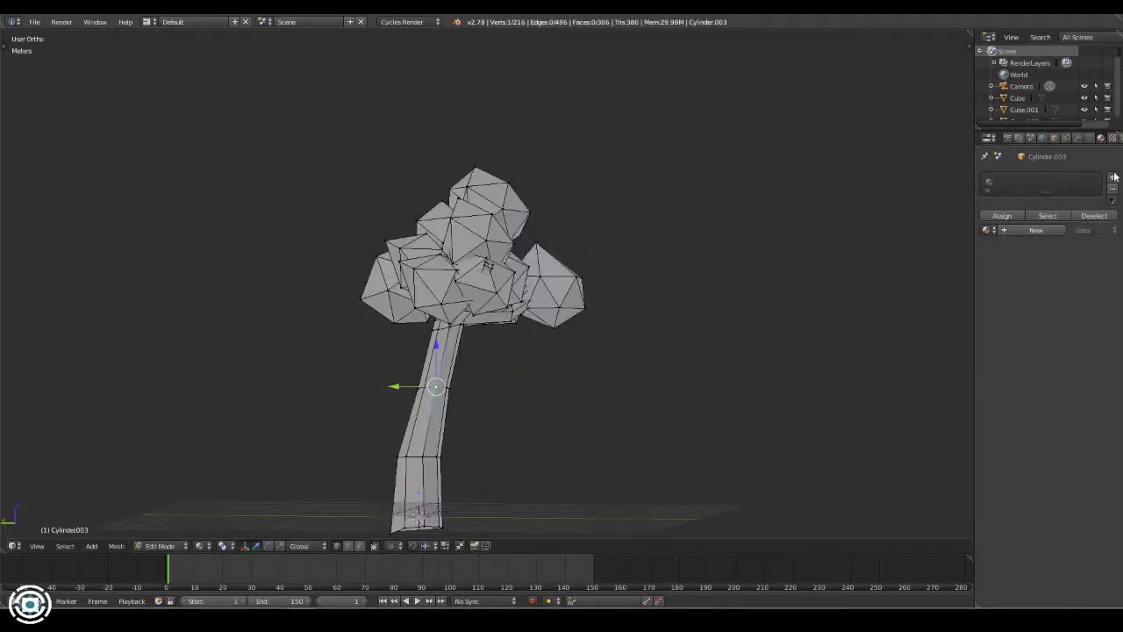
- Create a green foliage material and an orange-brown trunk material and assign them
click(1036, 230)
click(1069, 342)
click(1015, 222)
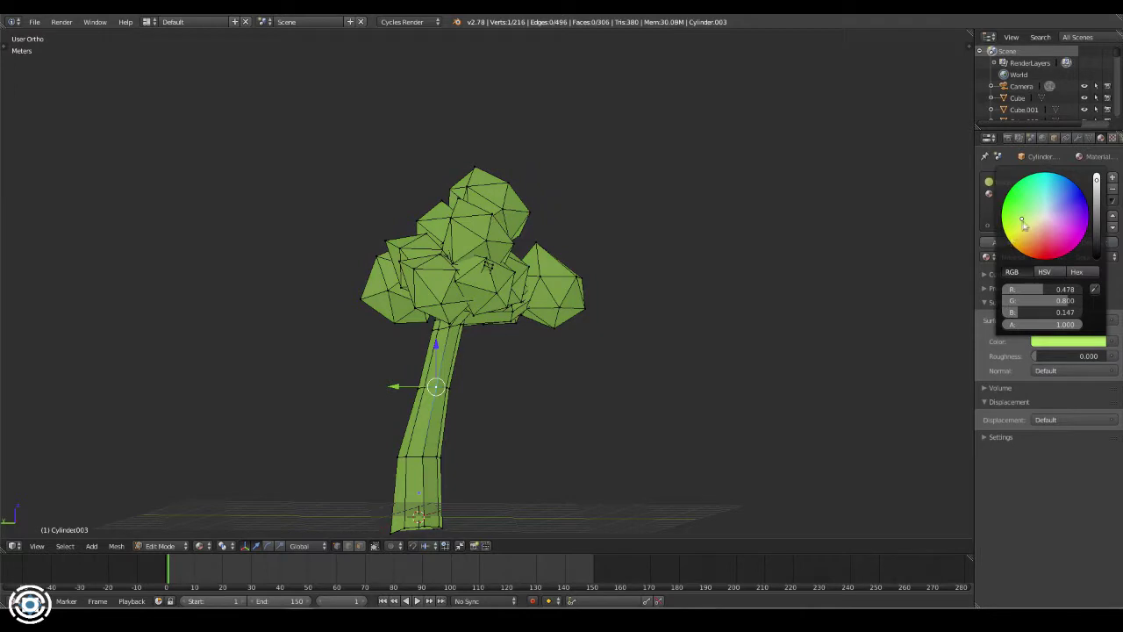
click(1111, 177)
click(1044, 242)
click(1068, 341)
click(1034, 241)
key(a)
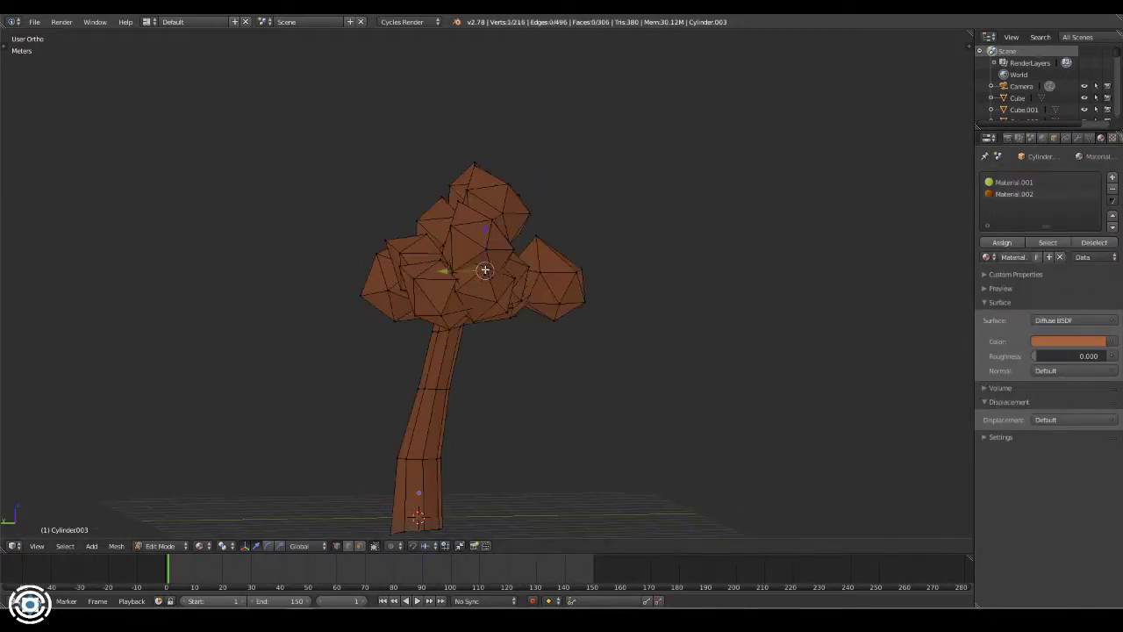
key(a)
key(a)
click(1013, 182)
key(a)
key(l)
- Reposition one leaf icosphere and preview the finished tree in rendered shading
key(Tab)
key(shift+z)
key(shift+z)
key(Tab)
key(l)
key(g)
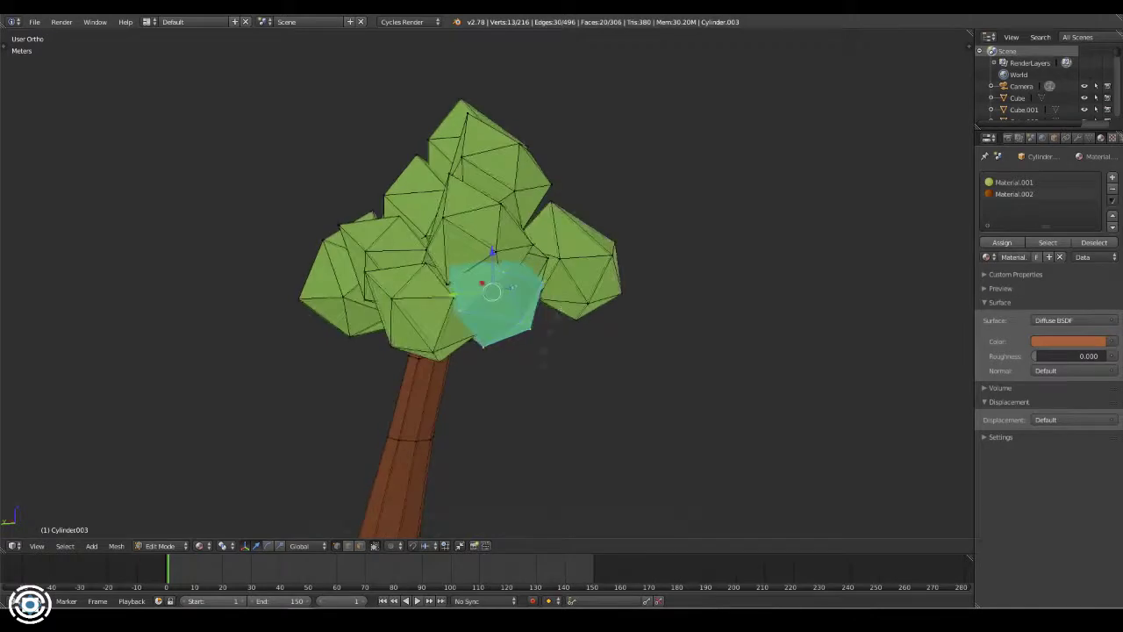
click(576, 302)
key(a)
mouse_move(577, 308)
middle_down()
mouse_move(489, 381)
mouse_move(508, 329)
middle_up()
scroll(489, 382, down, 3)
key(Tab)
key(shift+z)
scroll(490, 381, down, 3)
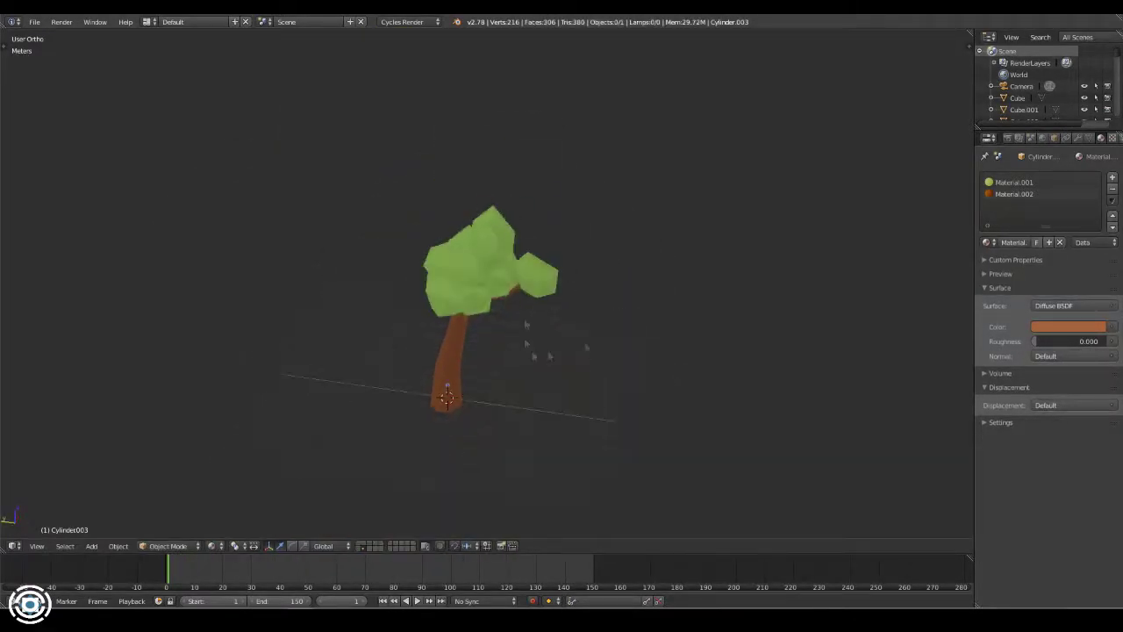
- Show all layers and place a Shift+D copy of the tree behind the courtyard wall
key(KP_Divide)
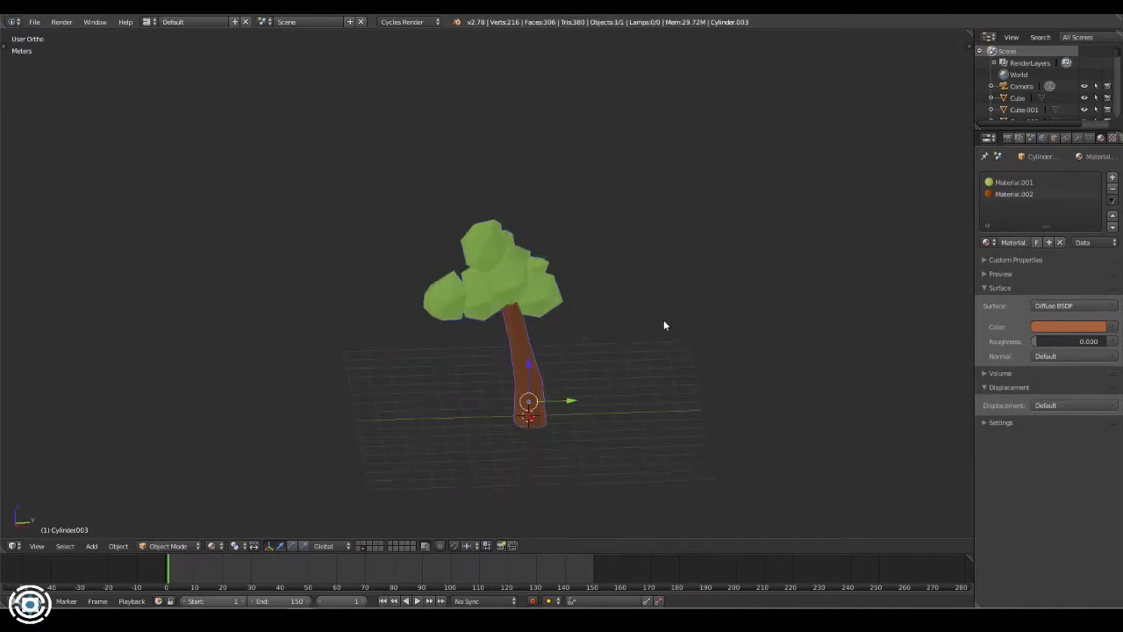
key(KP_0)
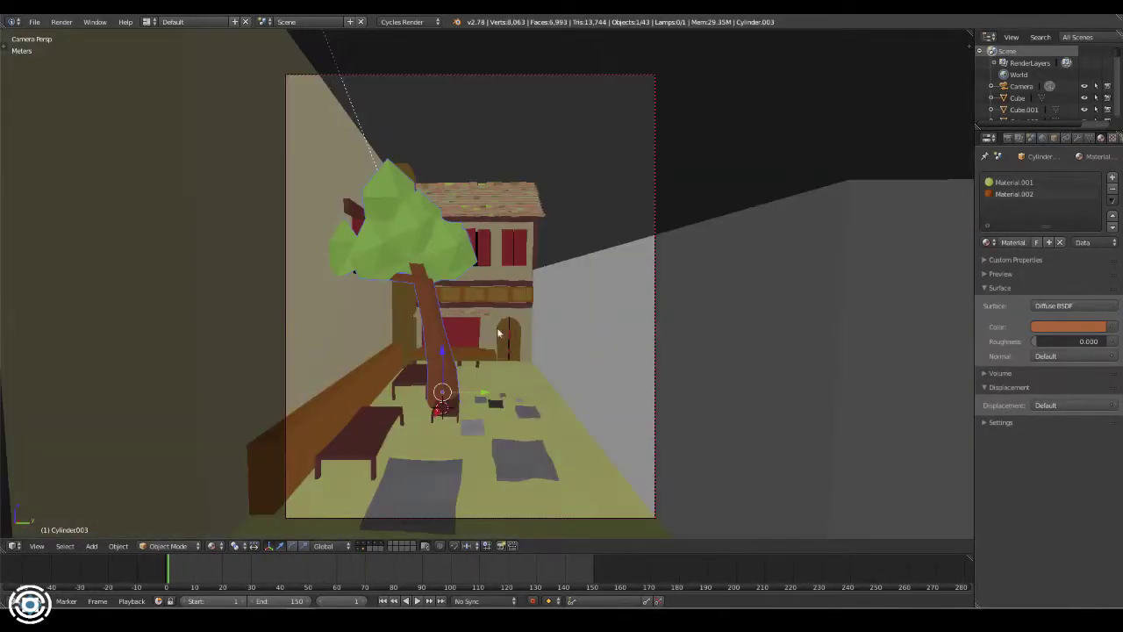
mouse_move(497, 332)
middle_down()
mouse_move(702, 334)
mouse_move(772, 283)
mouse_move(693, 390)
middle_up()
key(shift+d)
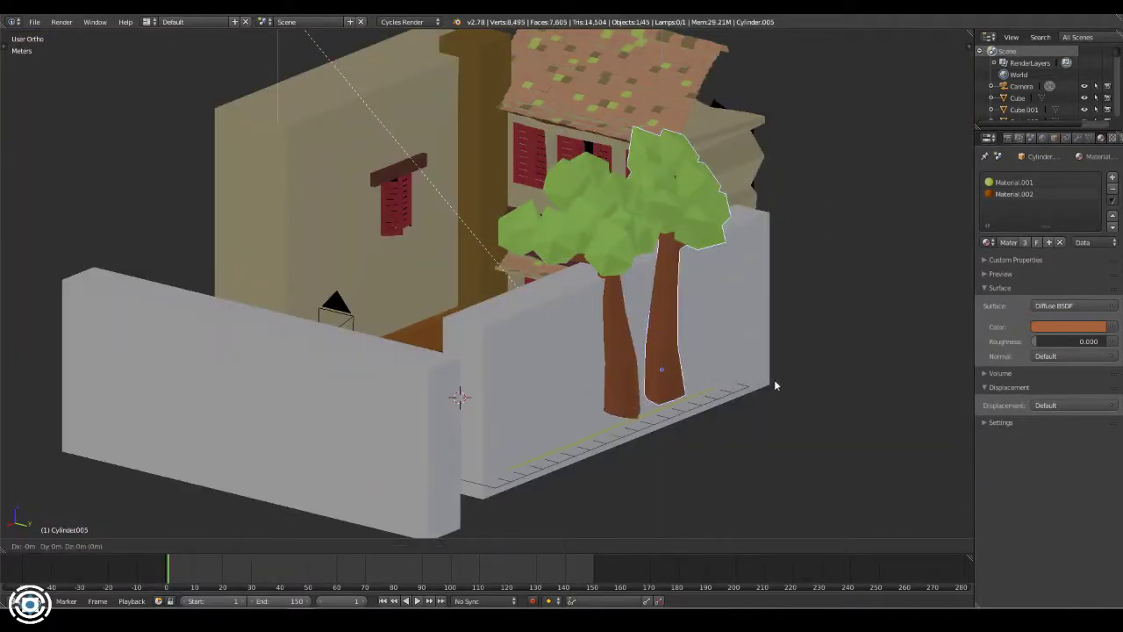
key(KP_0)
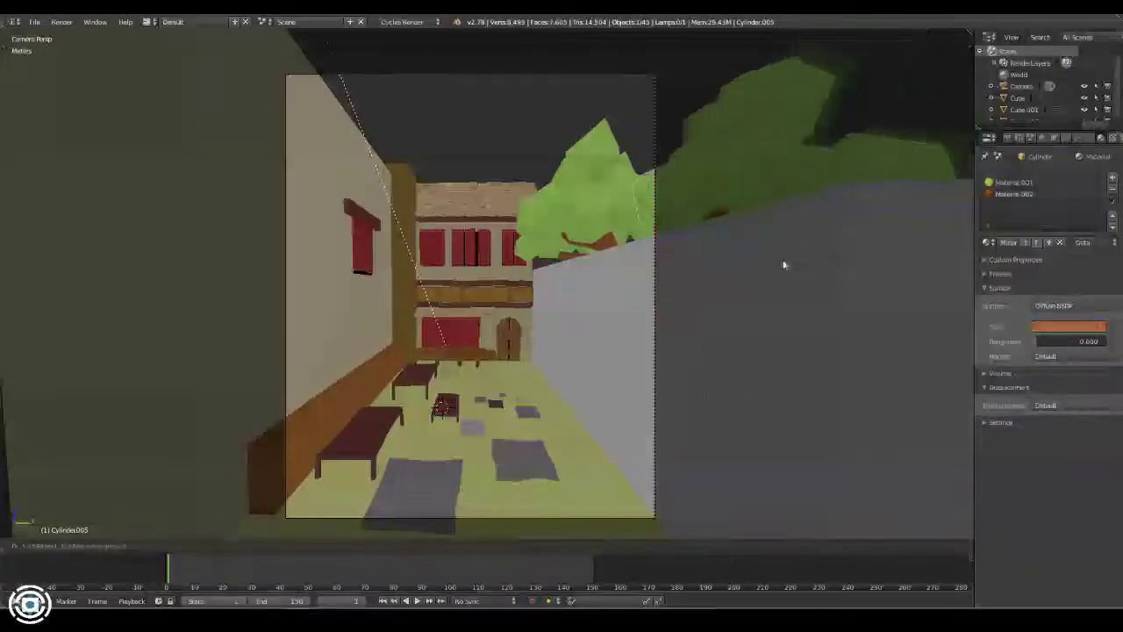
right_click(740, 261)
- Hide the wall and house layers so only the floor layer is visible
key(KP_0)
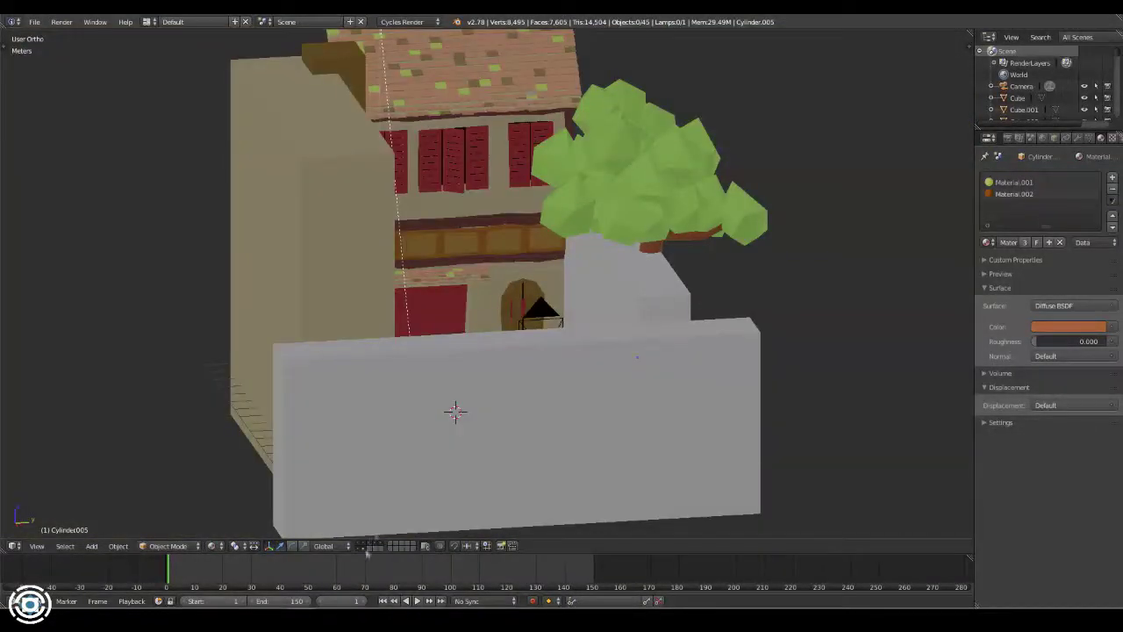
click(382, 546)
click(375, 546)
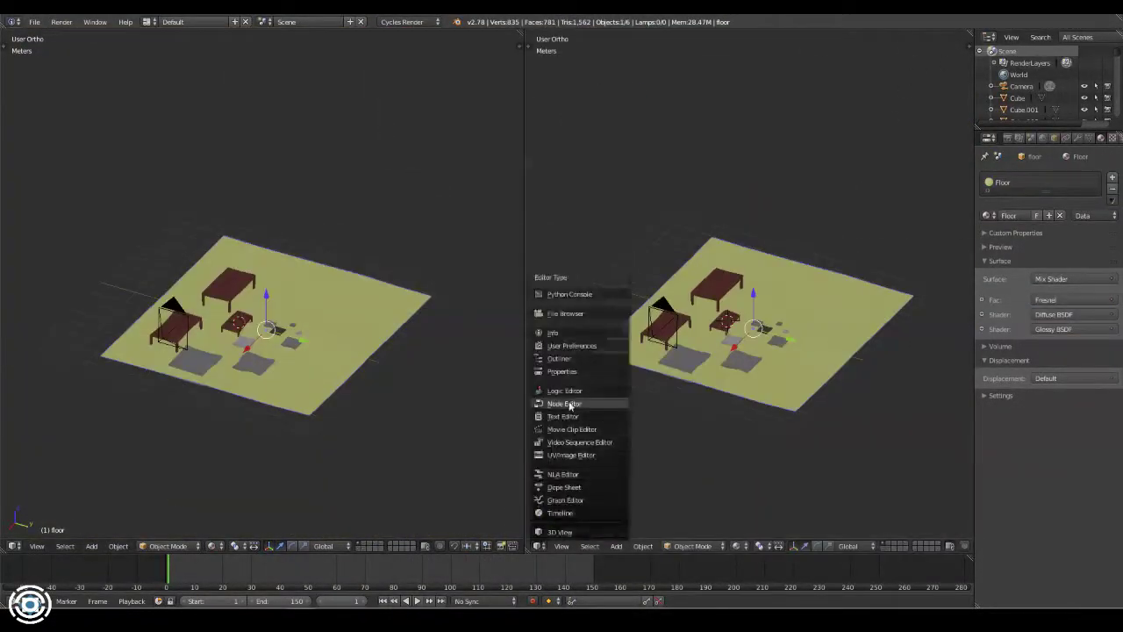
- Show the floor's material nodes and test-render at 50% resolution with 4 samples
click(564, 404)
key(KP_0)
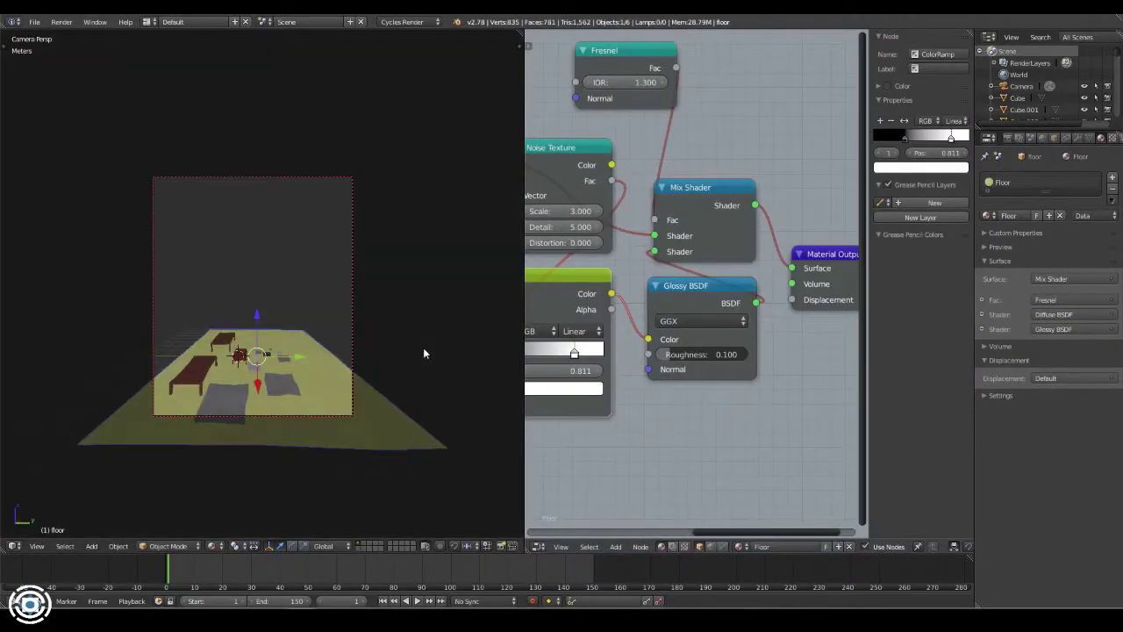
key(F12)
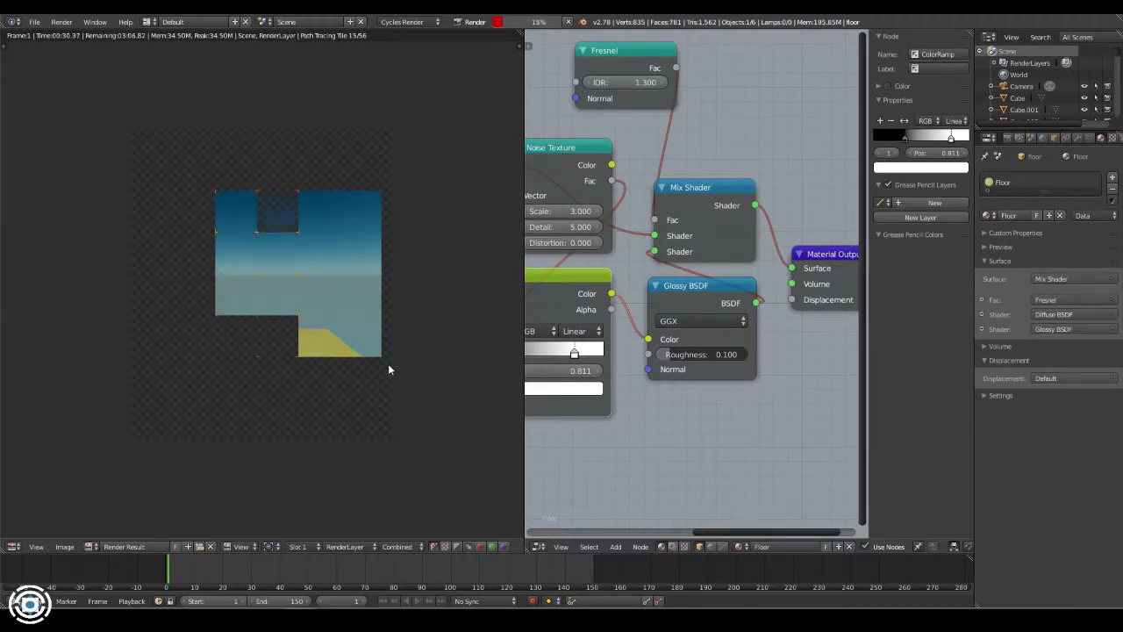
click(1016, 137)
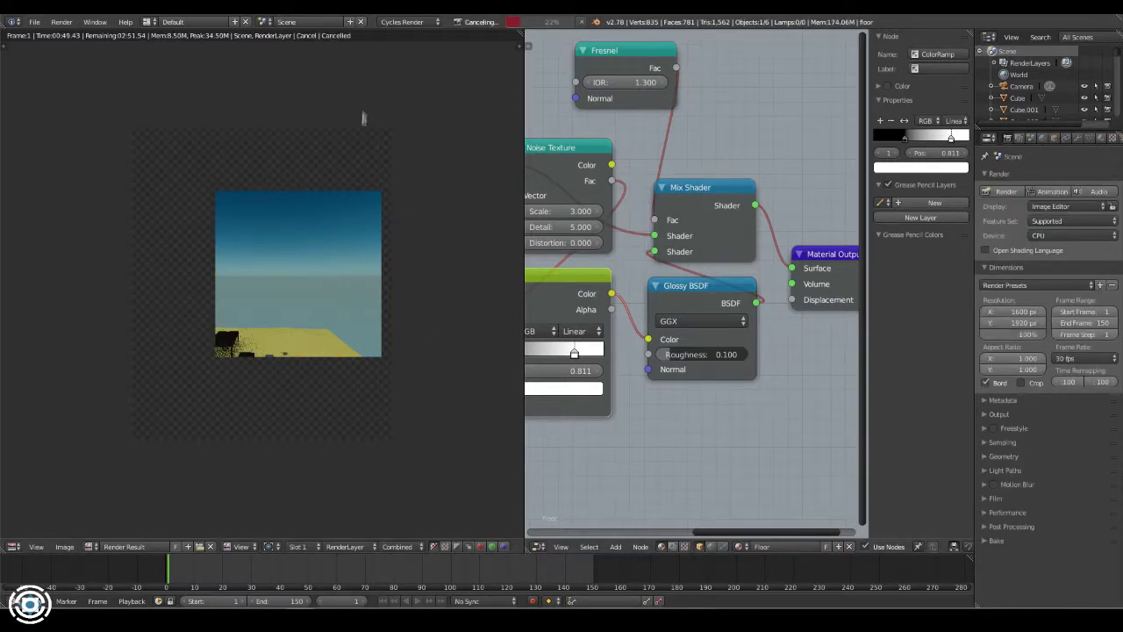
key(Escape)
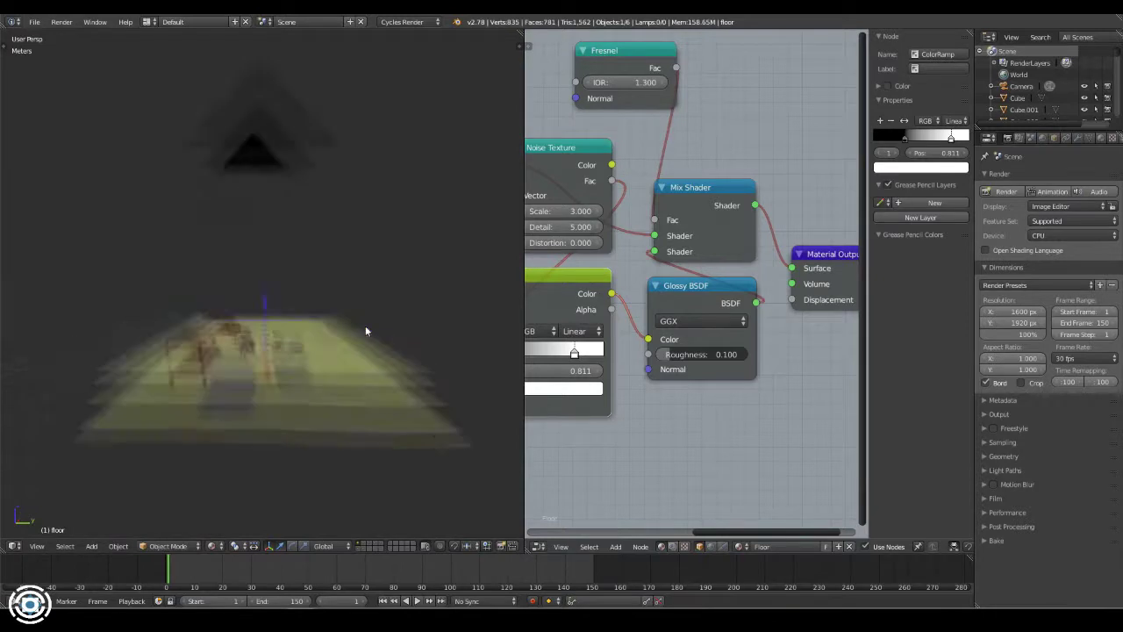
click(1017, 443)
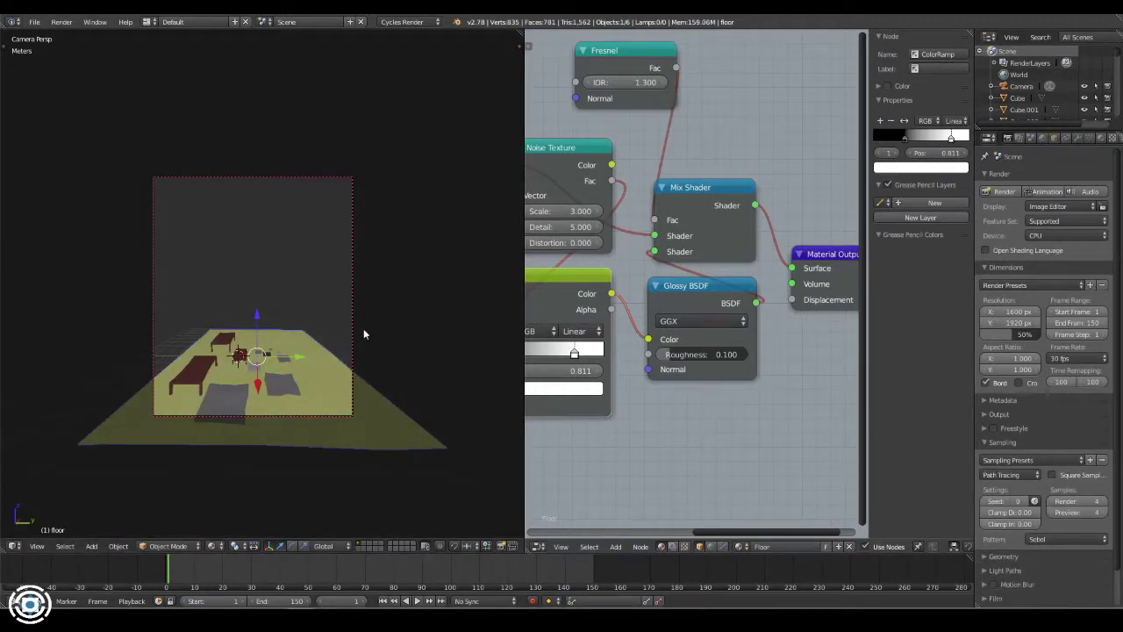
key(F12)
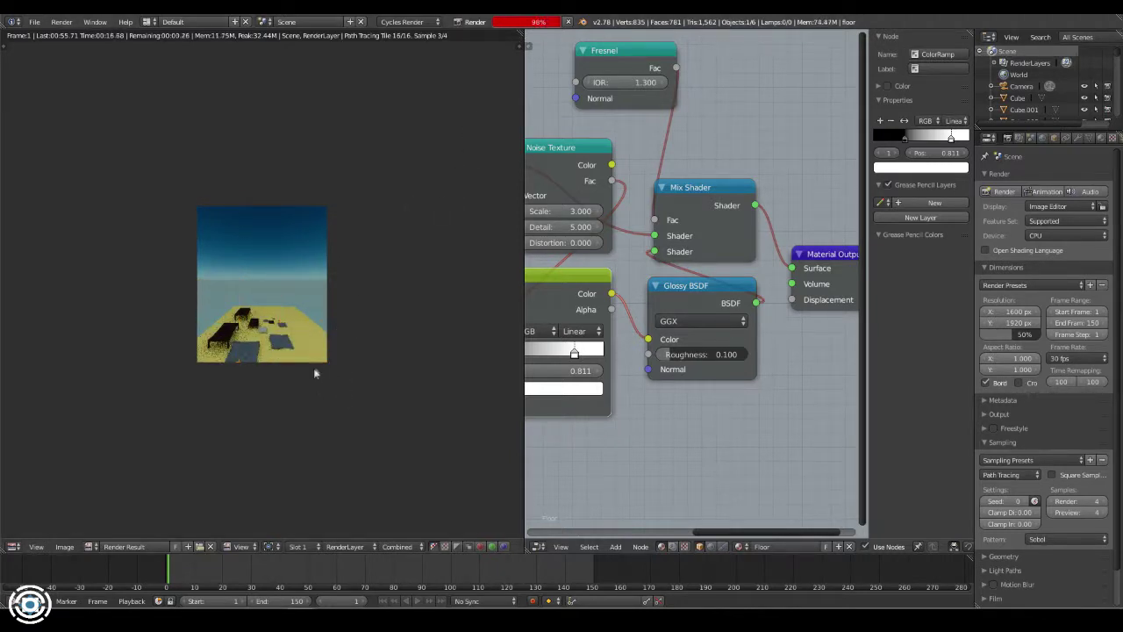
scroll(315, 373, up, 5)
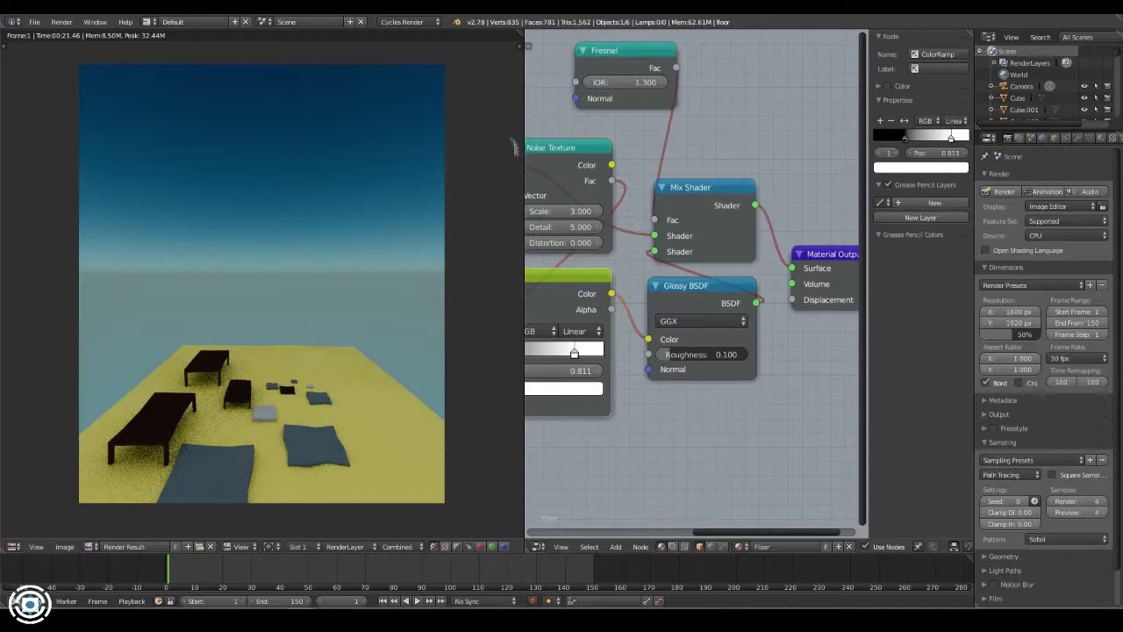
key(Escape)
- Reconnect the ColorRamp's Fac input and re-render the floor to check it
scroll(667, 202, down, 3)
scroll(699, 200, up, 3)
drag(699, 200, 614, 323)
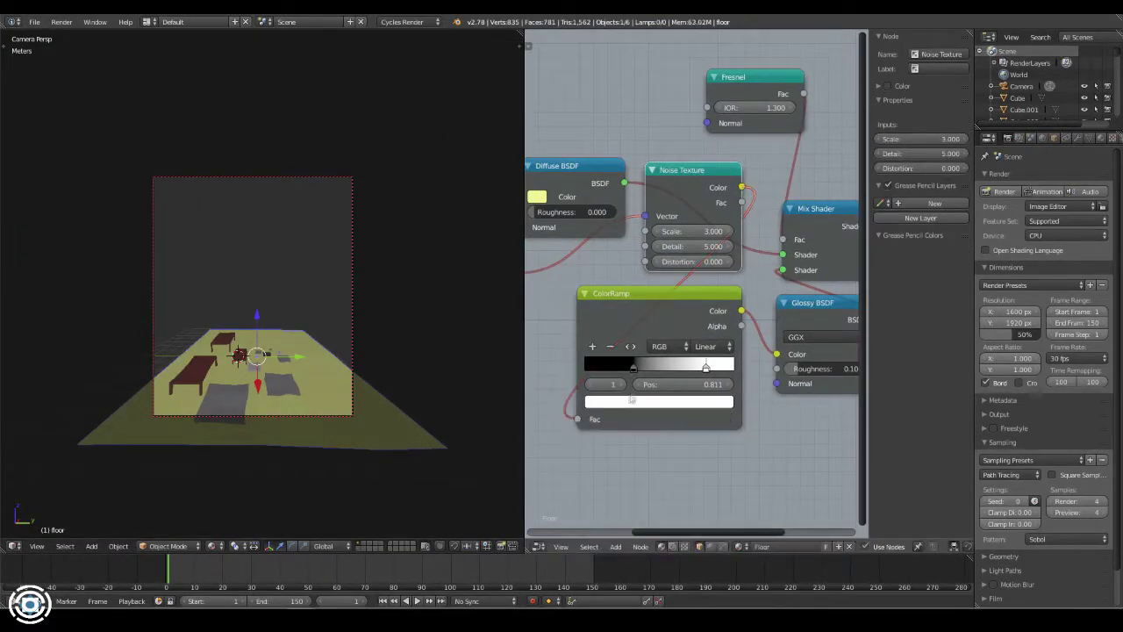
key(F12)
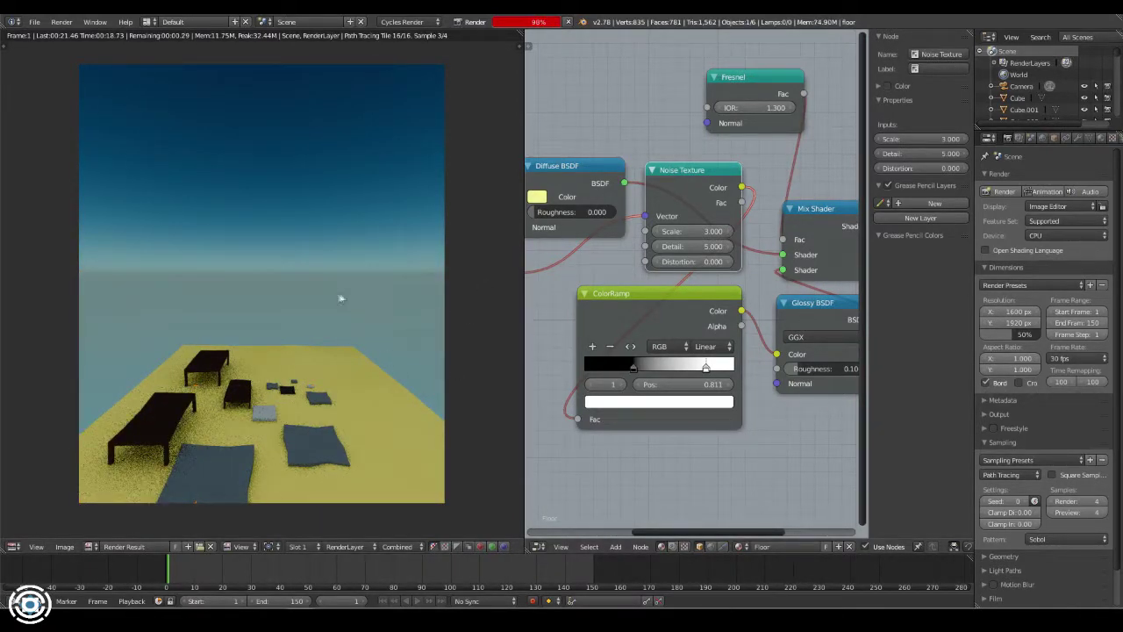
key(Escape)
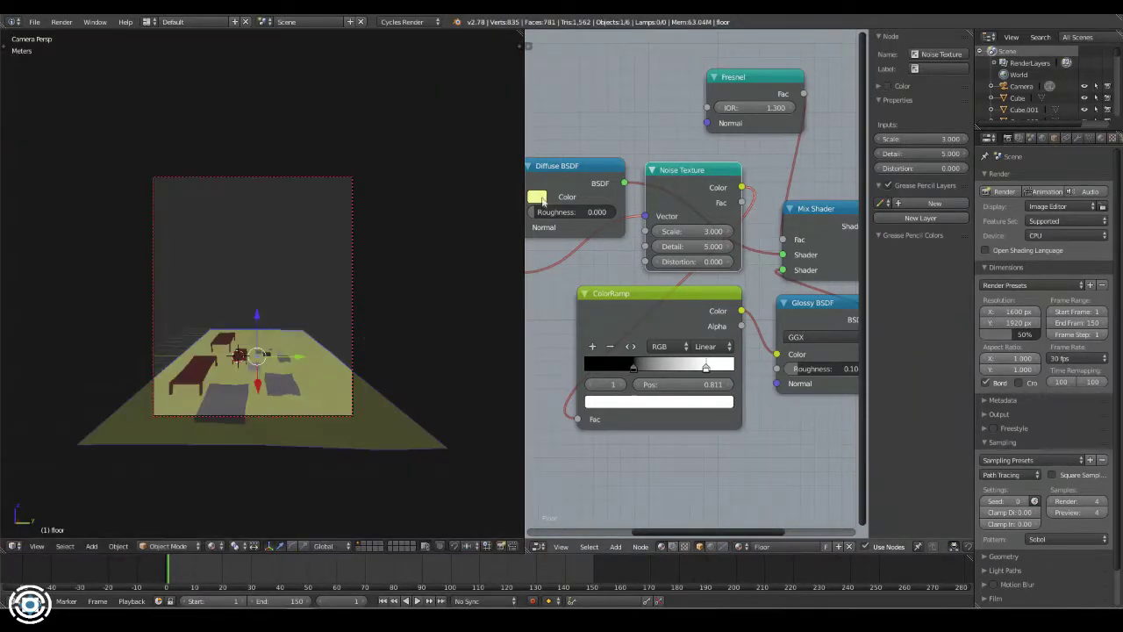
- Open the Diffuse BSDF colour, then maximise the 3D view and edit the floor mesh
click(537, 197)
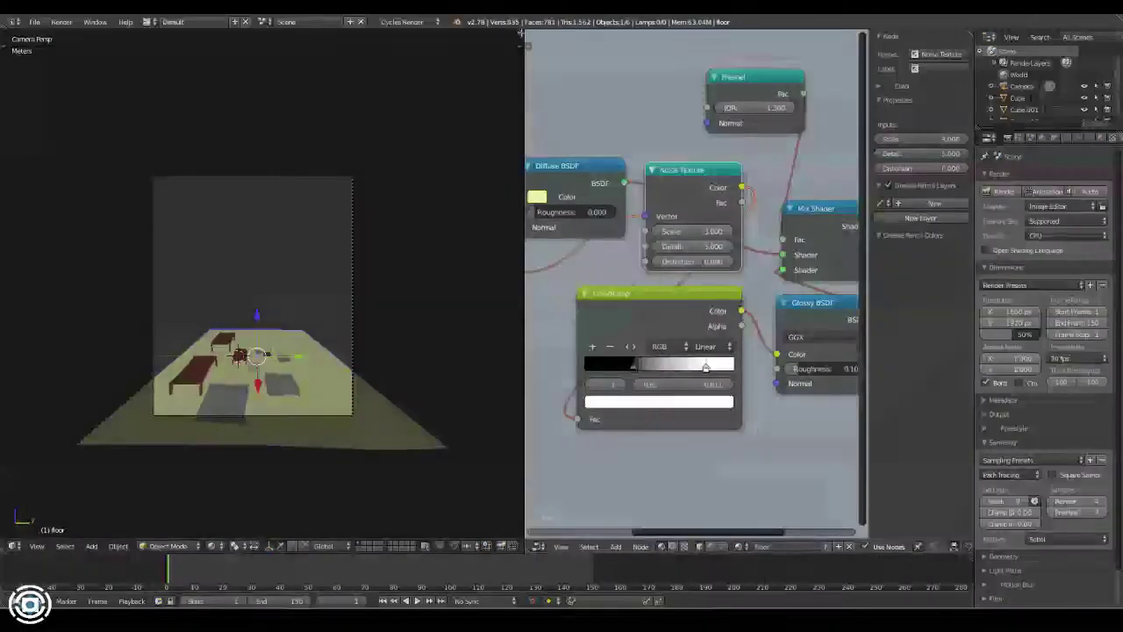
key(ctrl+Up)
middle_drag(448, 176, 539, 309)
key(Tab)
- Subdivide the whole floor mesh into a finer grid and triangulate its faces
key(a)
key(w)
click(572, 236)
key(ctrl+t)
- Select random floor faces and give them the green floor2 material
key(space)
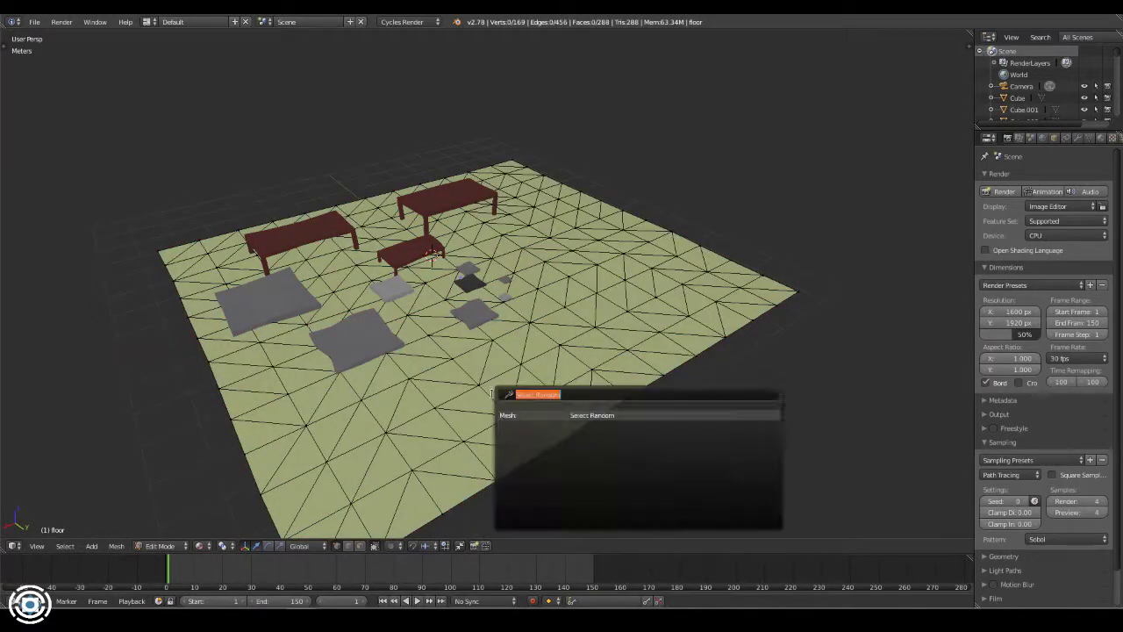
key(Return)
key(space)
key(Return)
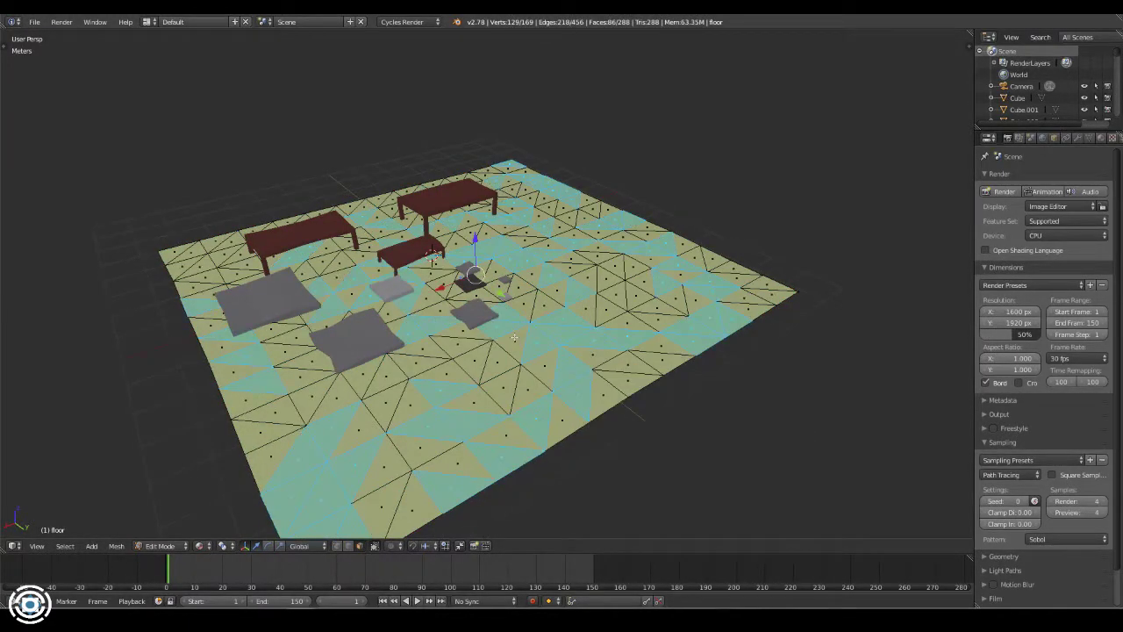
click(1088, 138)
click(1018, 195)
click(1016, 193)
click(1070, 342)
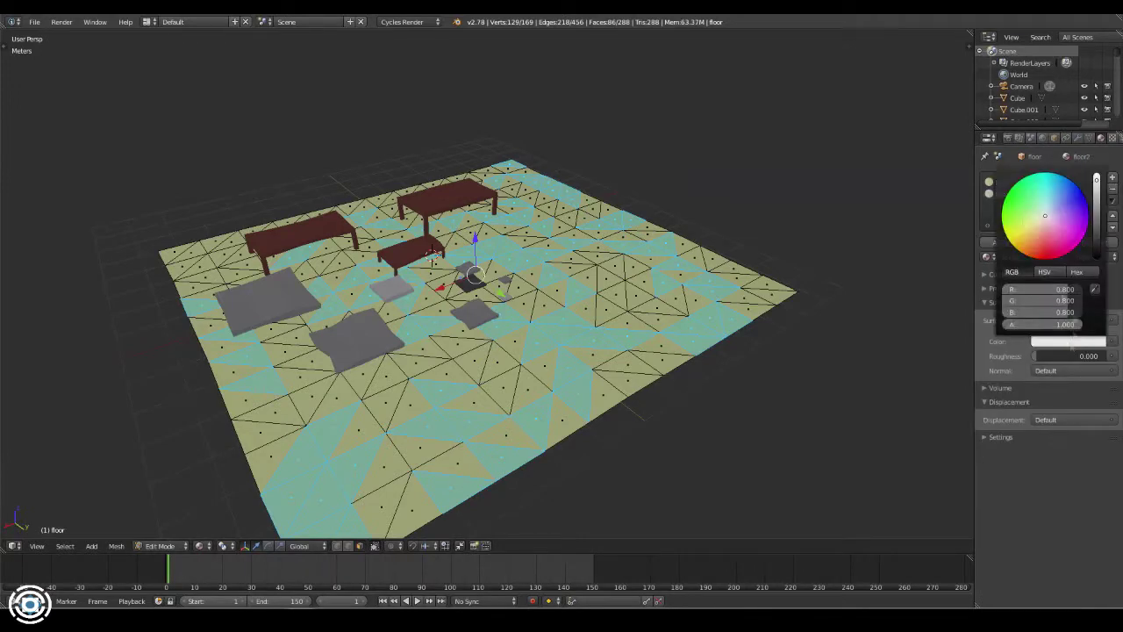
middle_drag(614, 307, 704, 271)
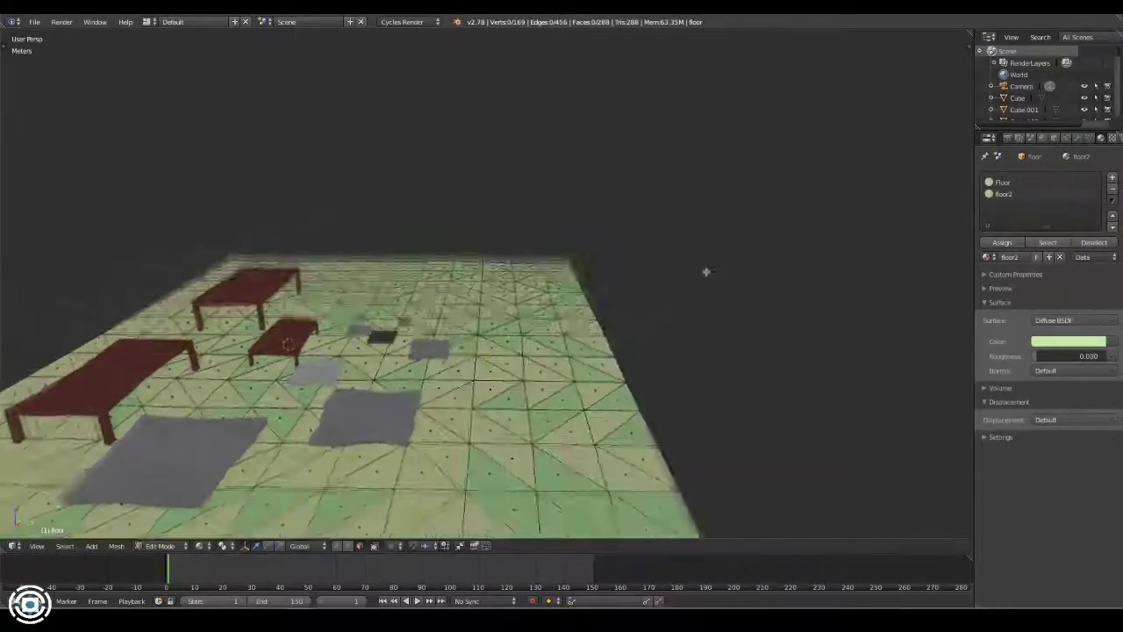
key(t)
drag(26, 448, 36, 448)
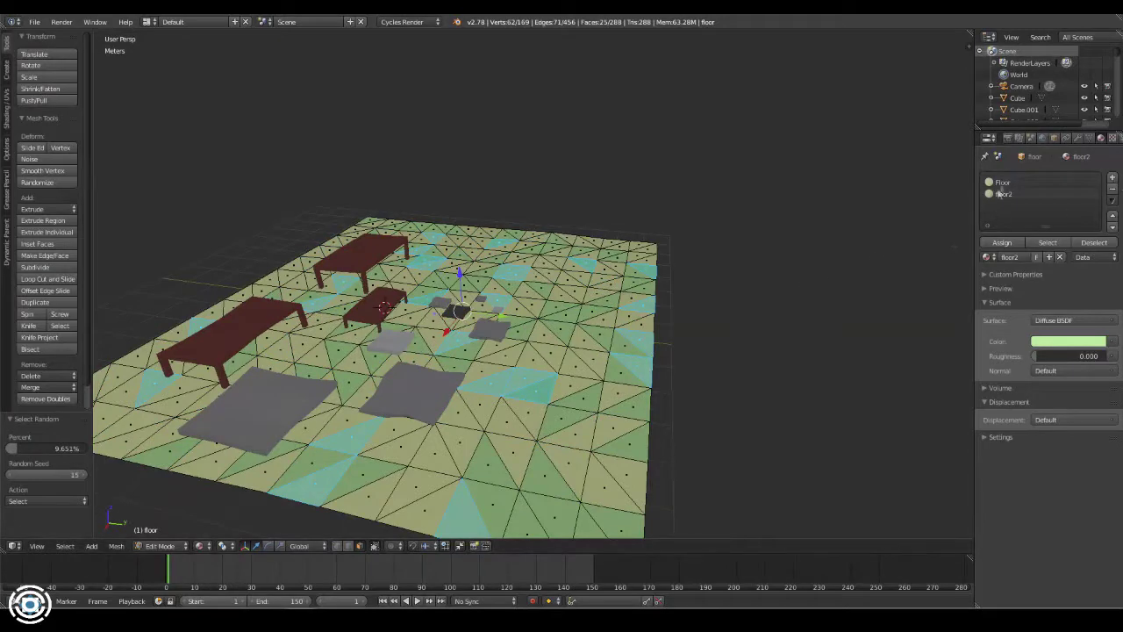
- Select a new random set of faces and assign a new pale yellow-green floor3 material
click(1002, 182)
key(a)
key(space)
click(504, 458)
click(1112, 176)
click(1009, 256)
double_click(1012, 203)
click(1094, 345)
click(1060, 202)
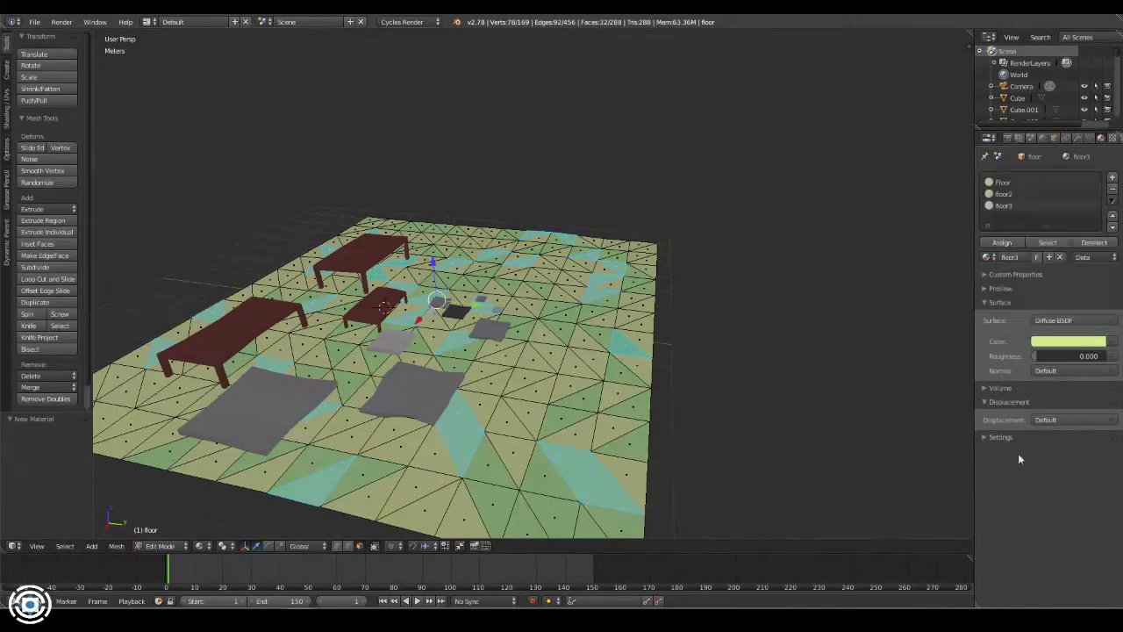
- Preview the patchy floor through the camera in rendered shading
key(Tab)
key(KP_0)
key(shift+z)
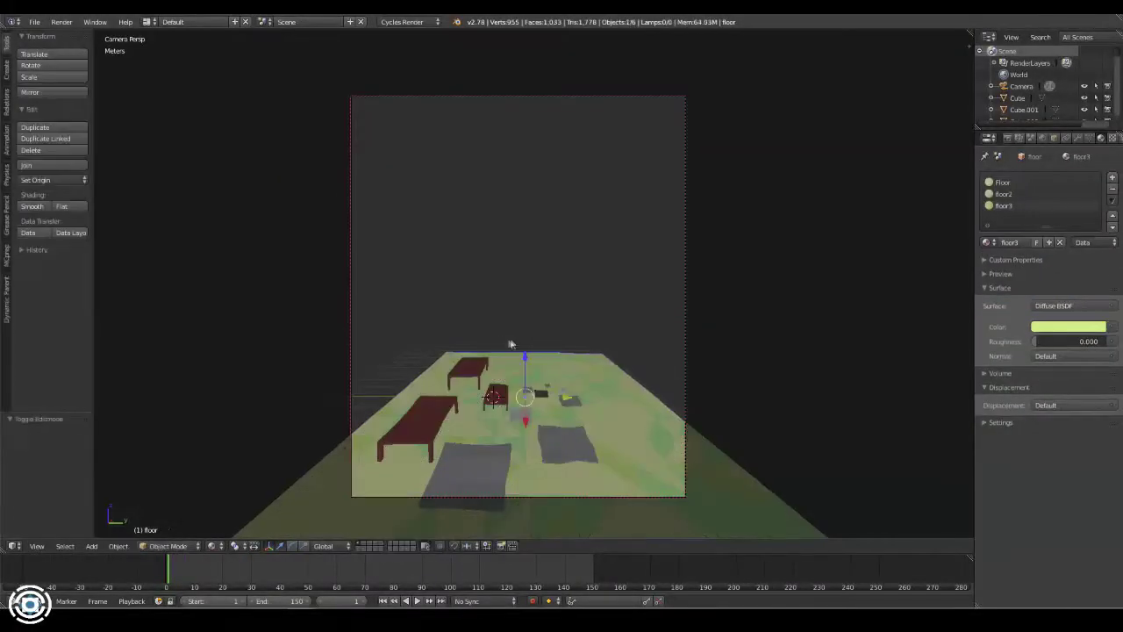
key(Tab)
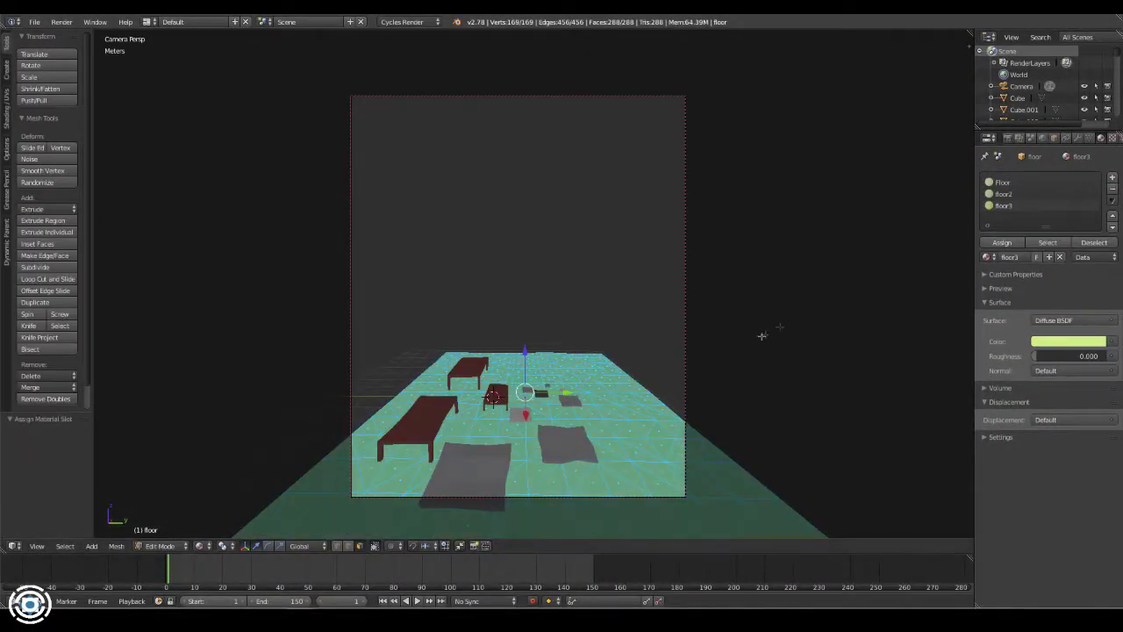
key(Tab)
key(Tab)
key(Tab)
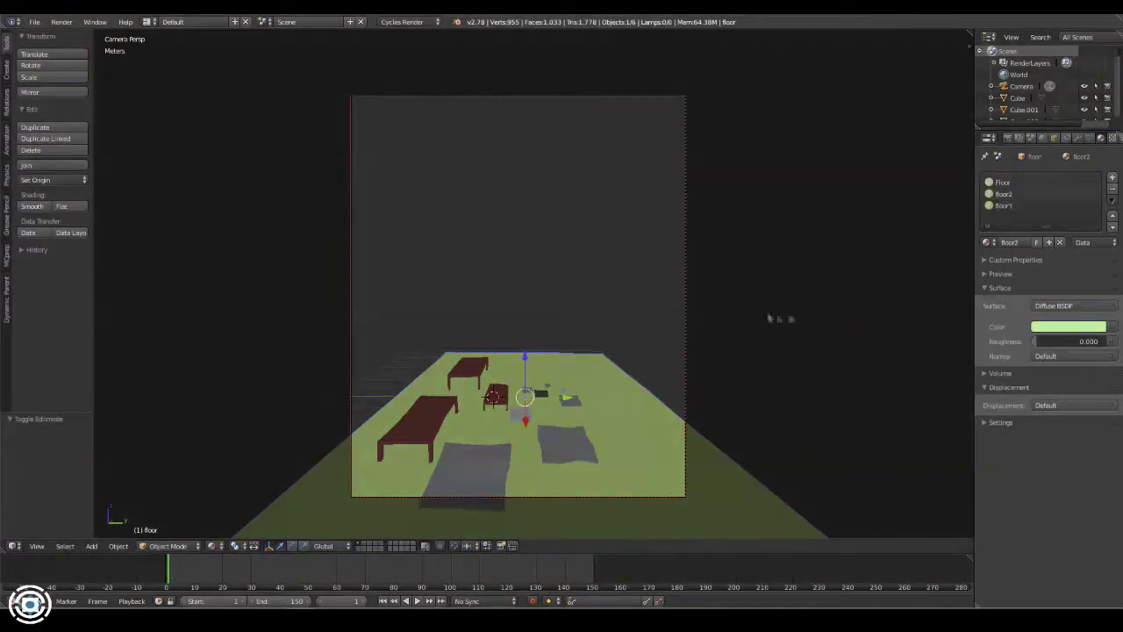
middle_drag(769, 318, 566, 371)
key(a)
key(shift+a)
- Add a UV sphere and pull its vertices to deform it into a rock
click(616, 414)
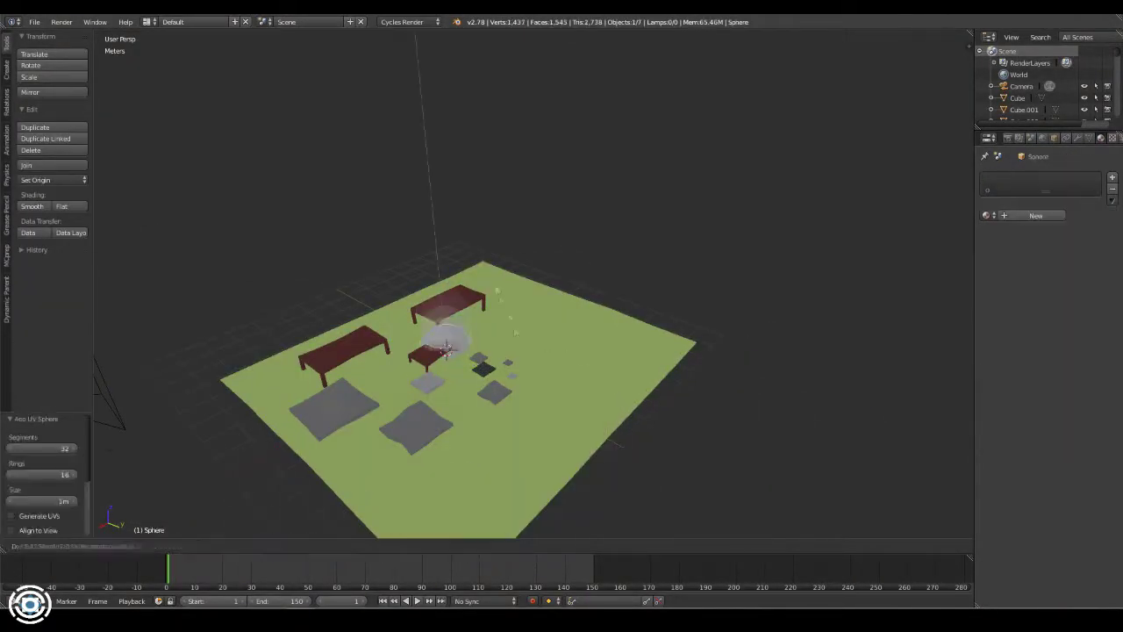
key(Delete)
key(shift+a)
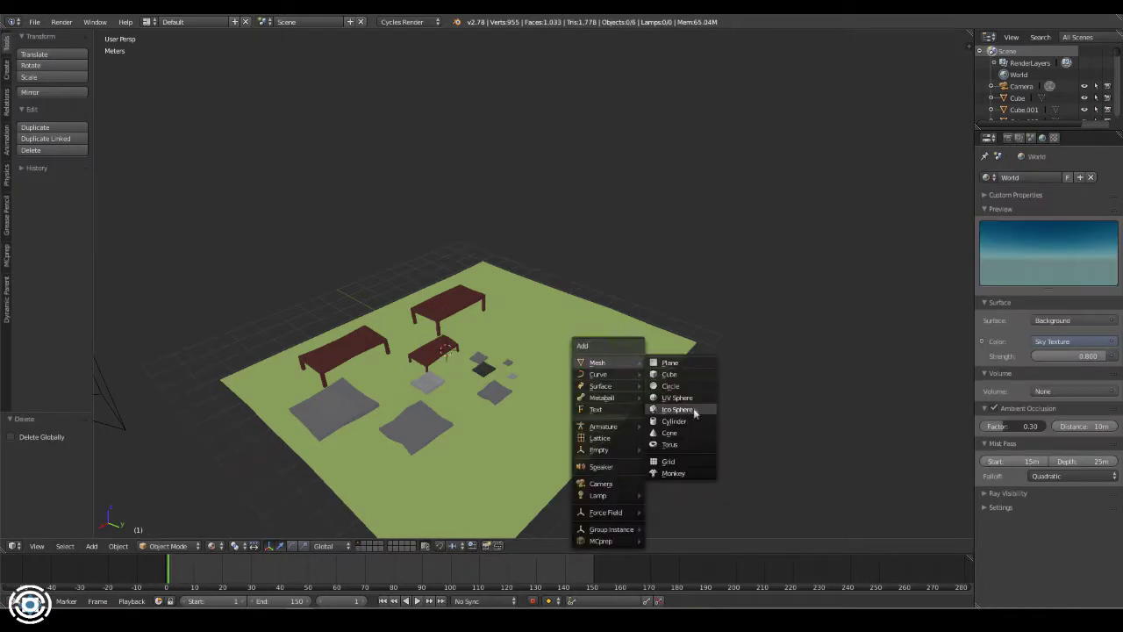
click(675, 397)
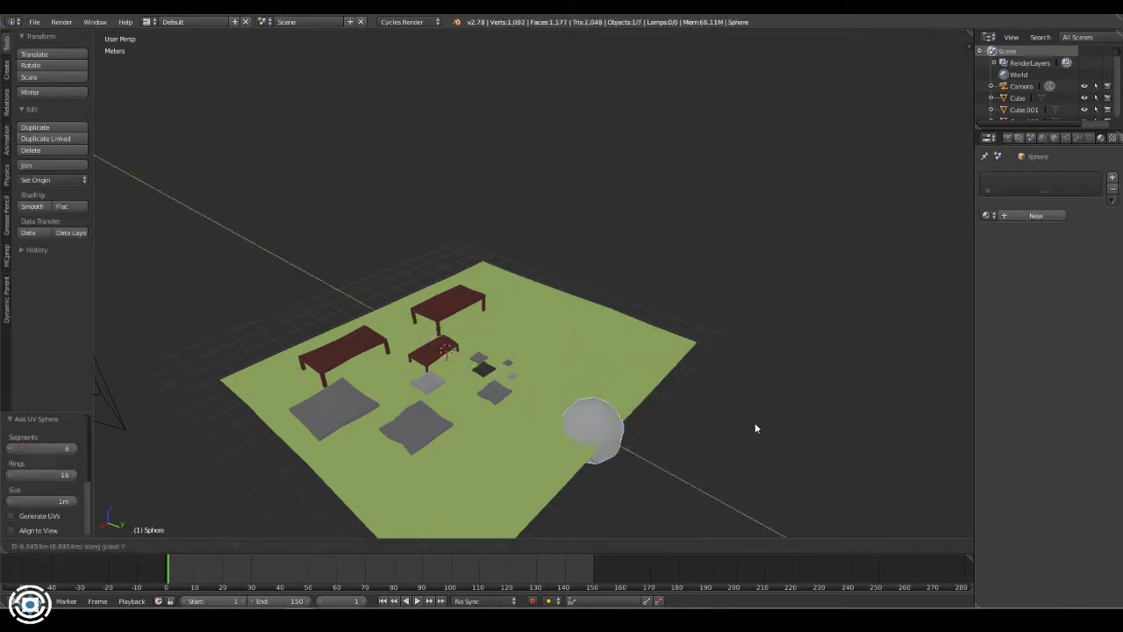
scroll(513, 315, up, 3)
key(t)
key(Tab)
key(g)
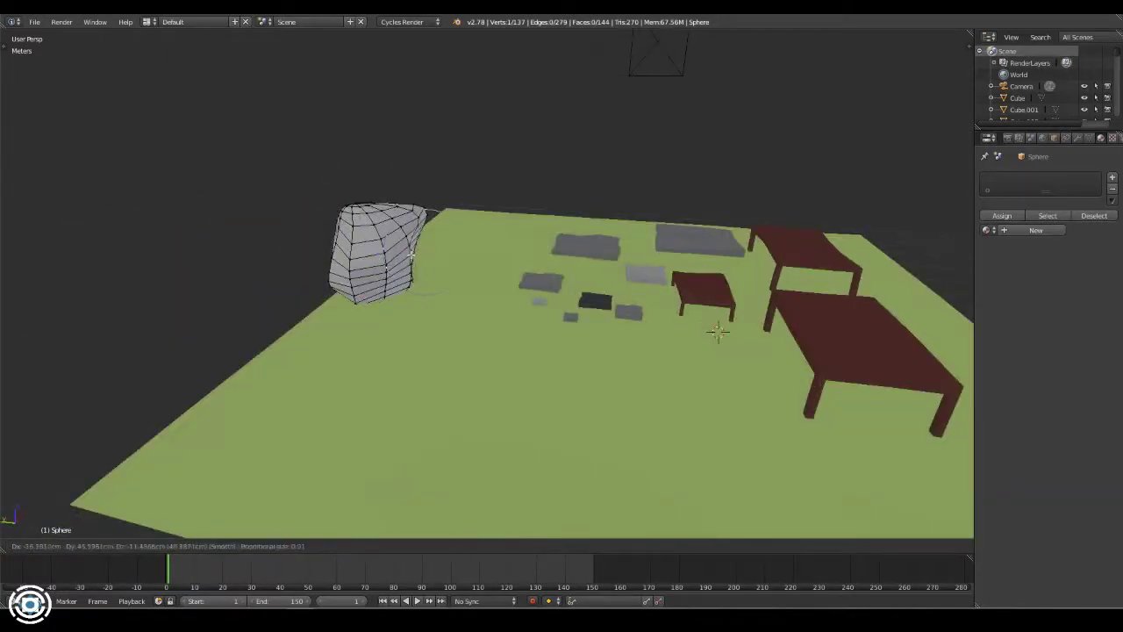
mouse_move(717, 330)
middle_down()
mouse_move(725, 411)
mouse_move(452, 494)
middle_up()
- Duplicate the rock into smaller resized copies shifted along Y to form a pile
key(a)
key(shift+d)
click(555, 155)
mouse_move(555, 155)
middle_down()
mouse_move(649, 167)
mouse_move(630, 184)
middle_up()
key(shift+d)
key(s)
key(g)
key(y)
middle_drag(724, 181, 667, 210)
- Give the rock pile the Rock2 material
key(a)
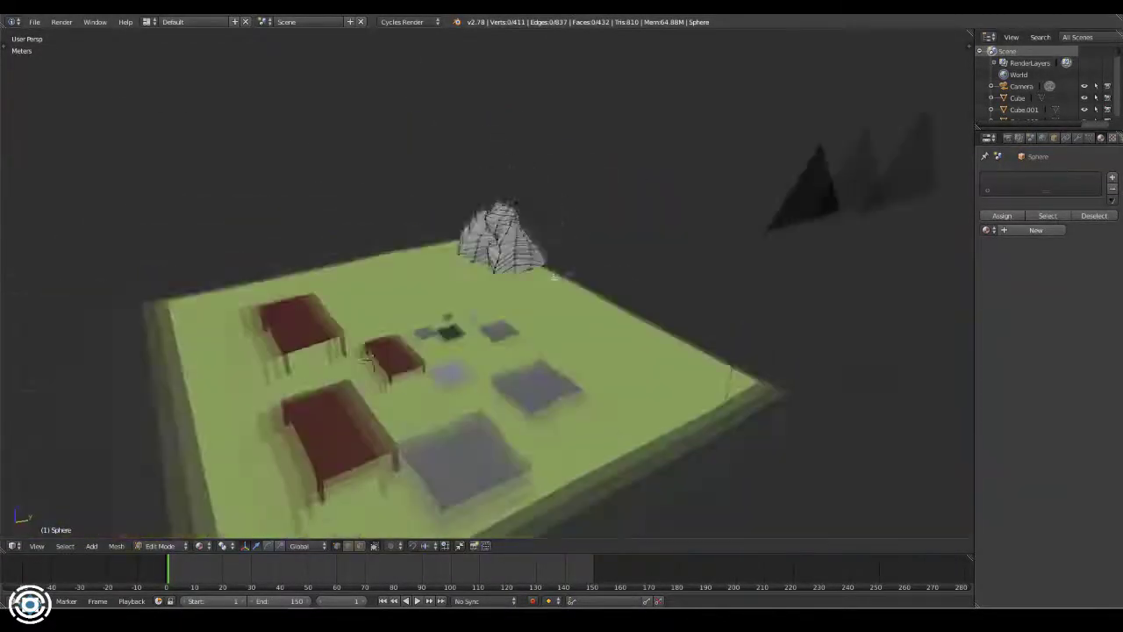
key(a)
click(986, 230)
click(878, 325)
key(a)
scroll(492, 263, up, 5)
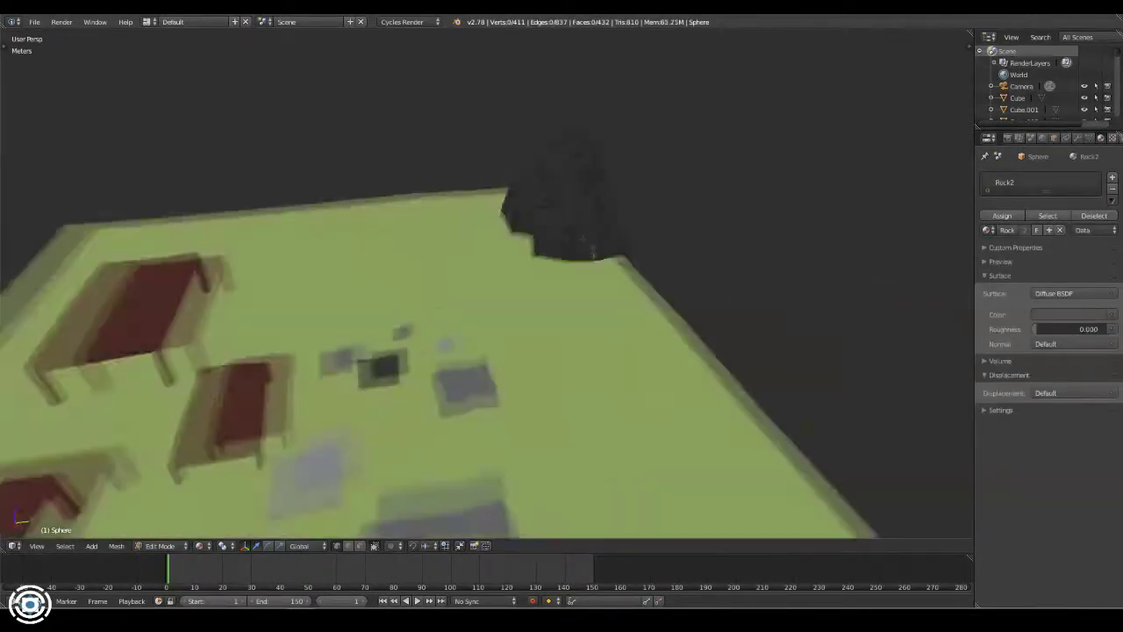
middle_drag(527, 280, 491, 238)
key(shift+a)
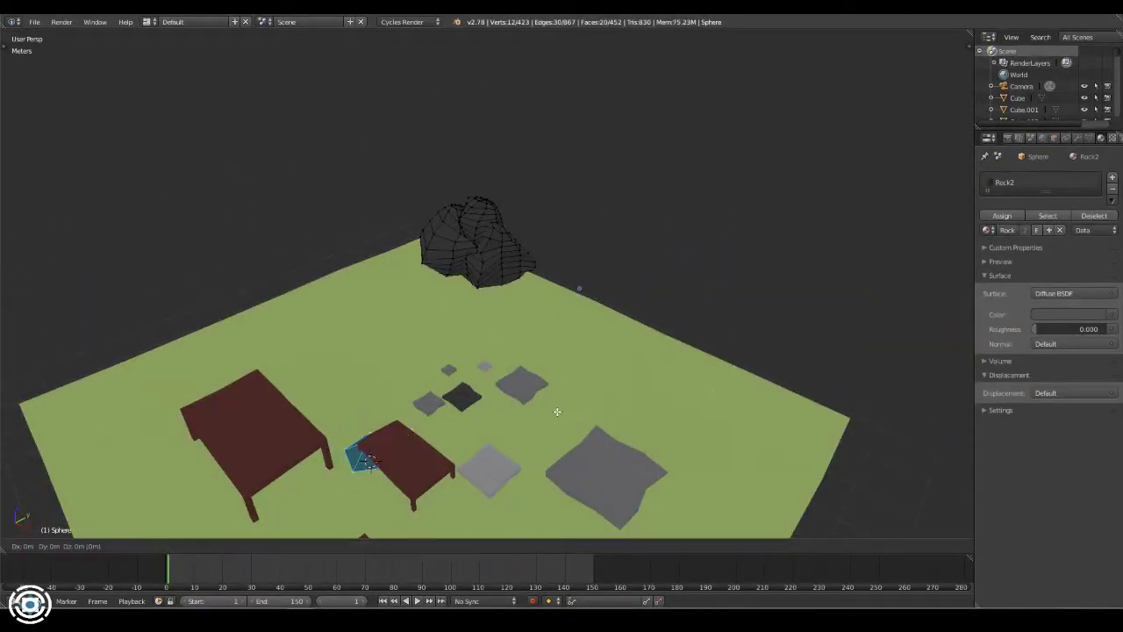
- Make the small rock grey with a Rock3 slot and duplicate it along X
key(KP_Decimal)
key(Tab)
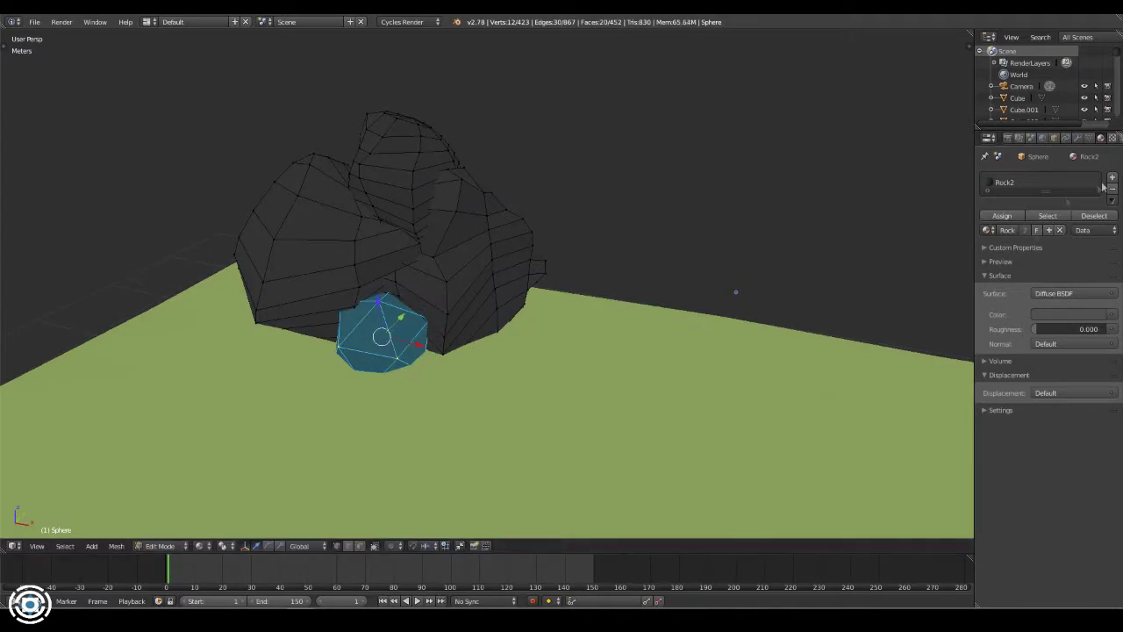
click(1059, 229)
click(986, 256)
click(879, 374)
click(1002, 242)
key(shift+d)
key(x)
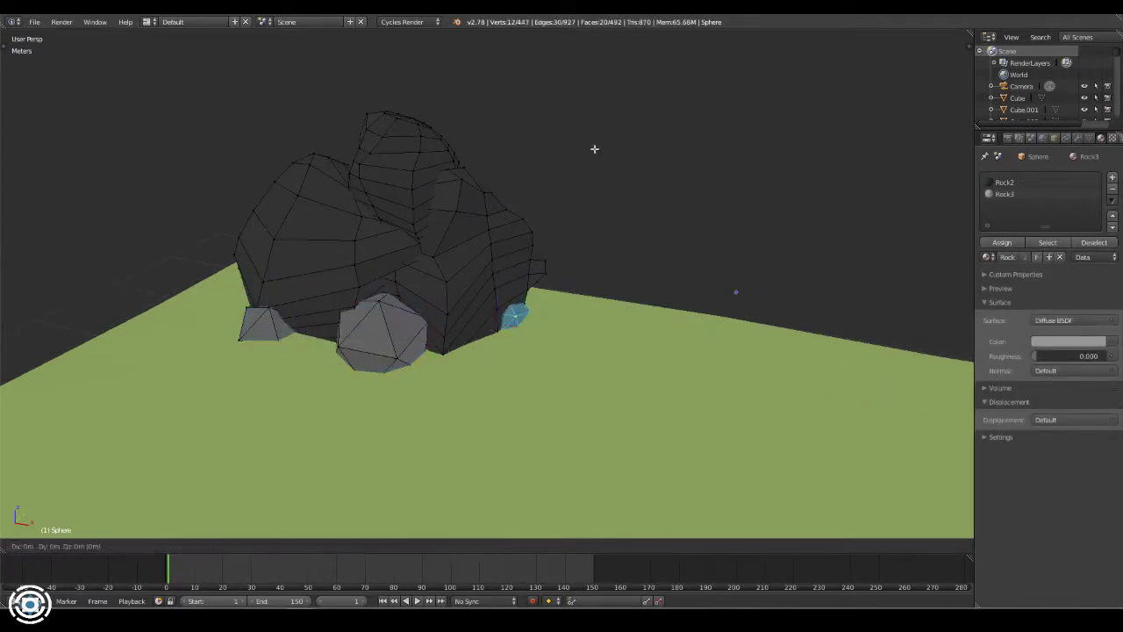
click(834, 127)
- Show all scene layers and slide the rock pile along X against the wall
key(Tab)
key(KP_0)
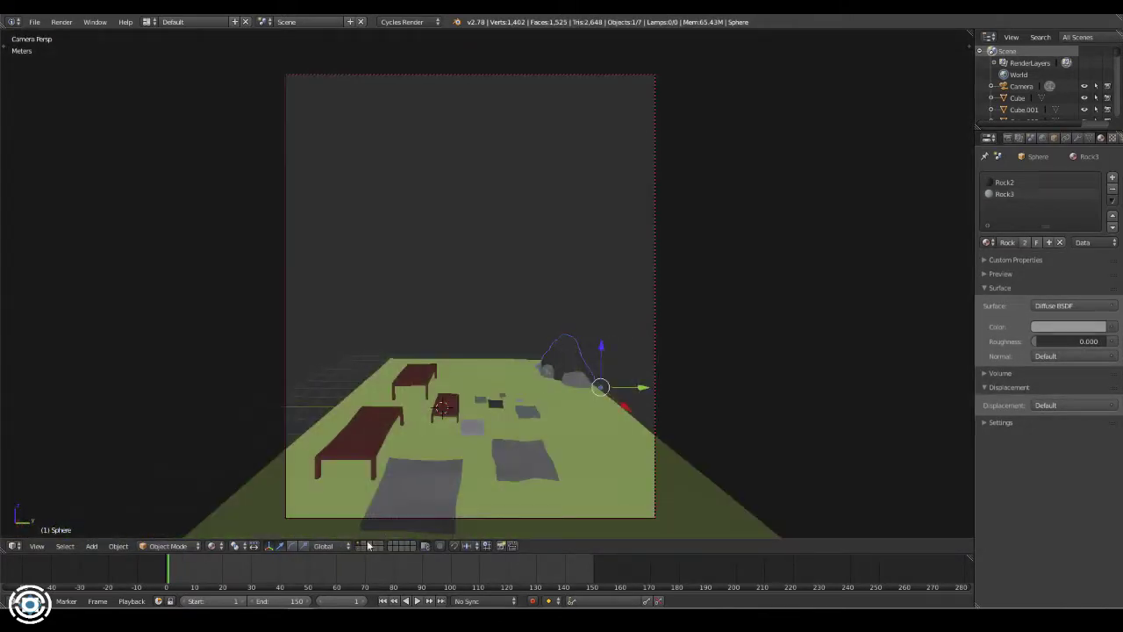
shift+click(368, 543)
shift+click(364, 549)
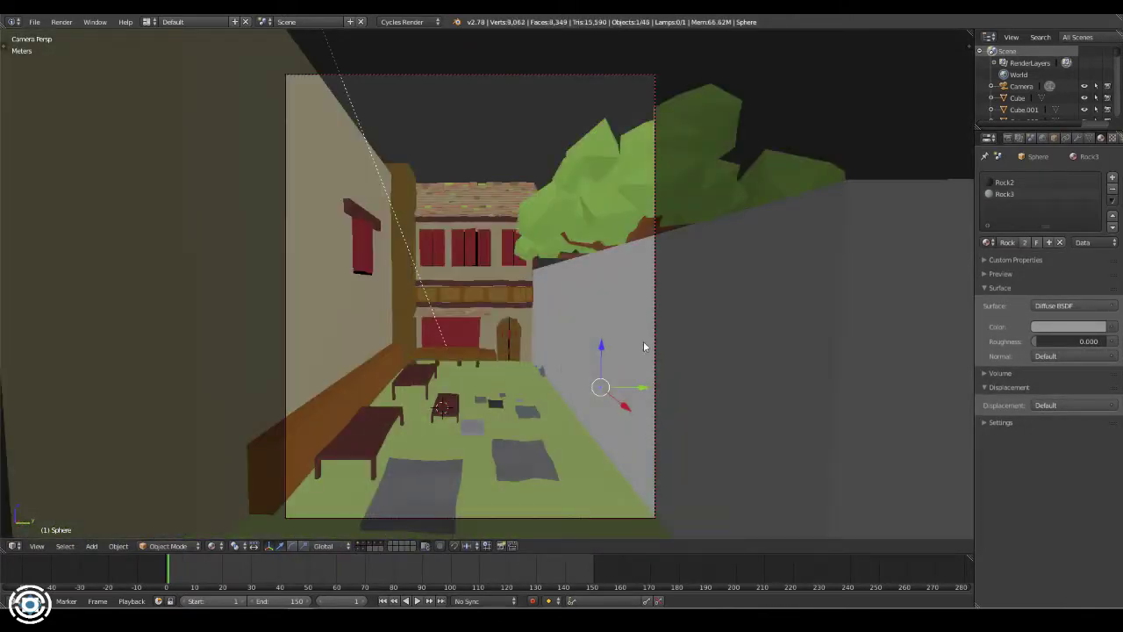
middle_drag(625, 337, 568, 467)
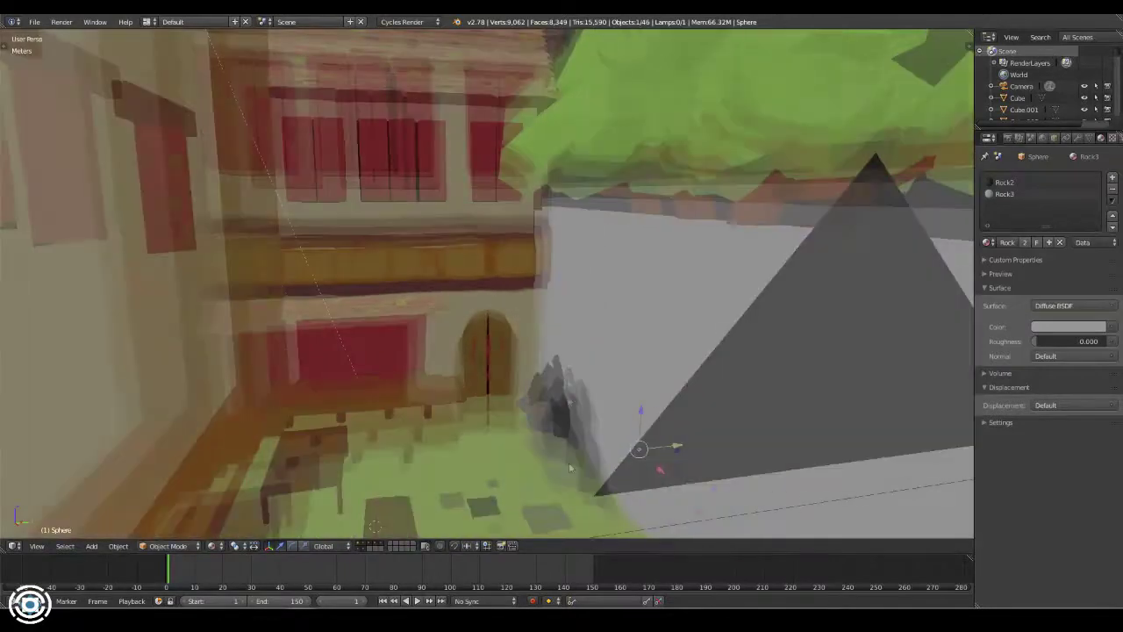
key(g)
key(x)
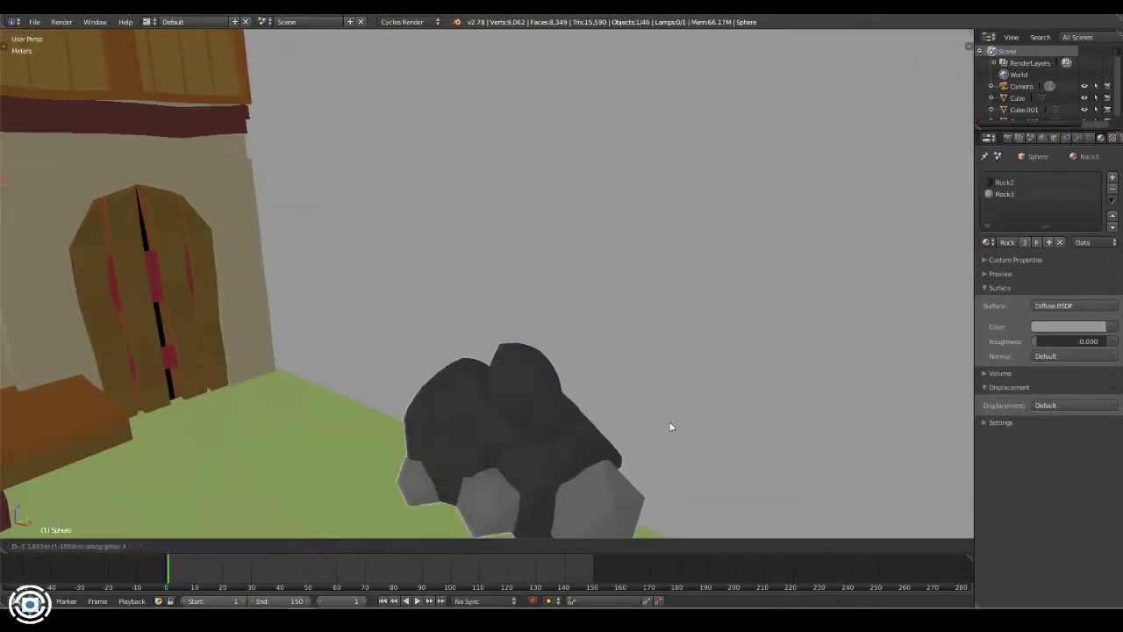
click(669, 426)
middle_drag(669, 426, 623, 292)
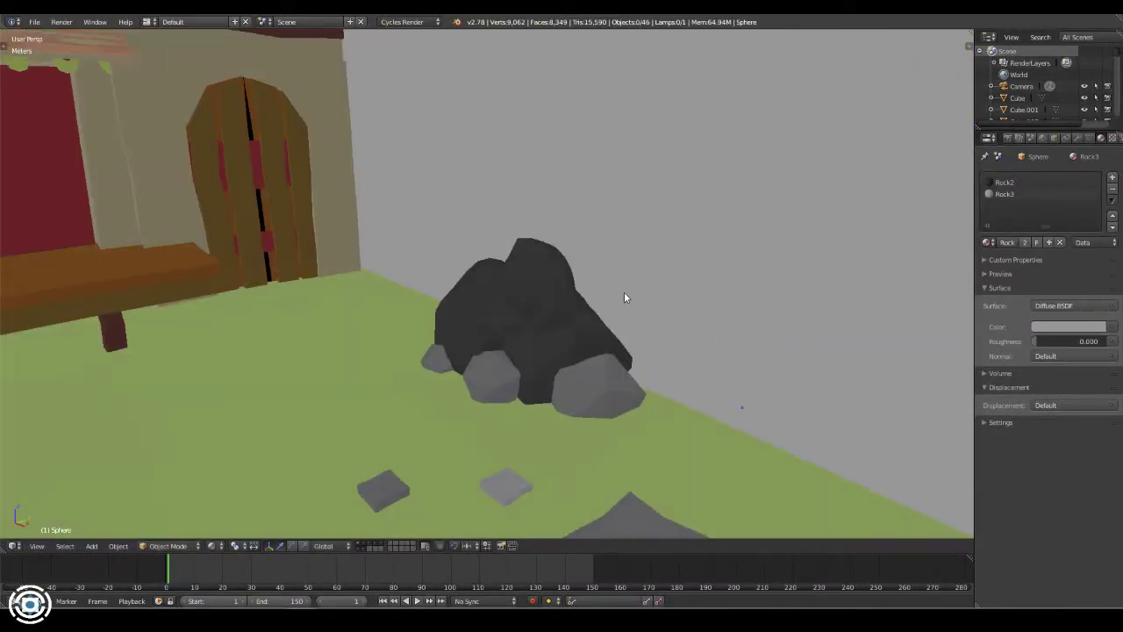
key(Tab)
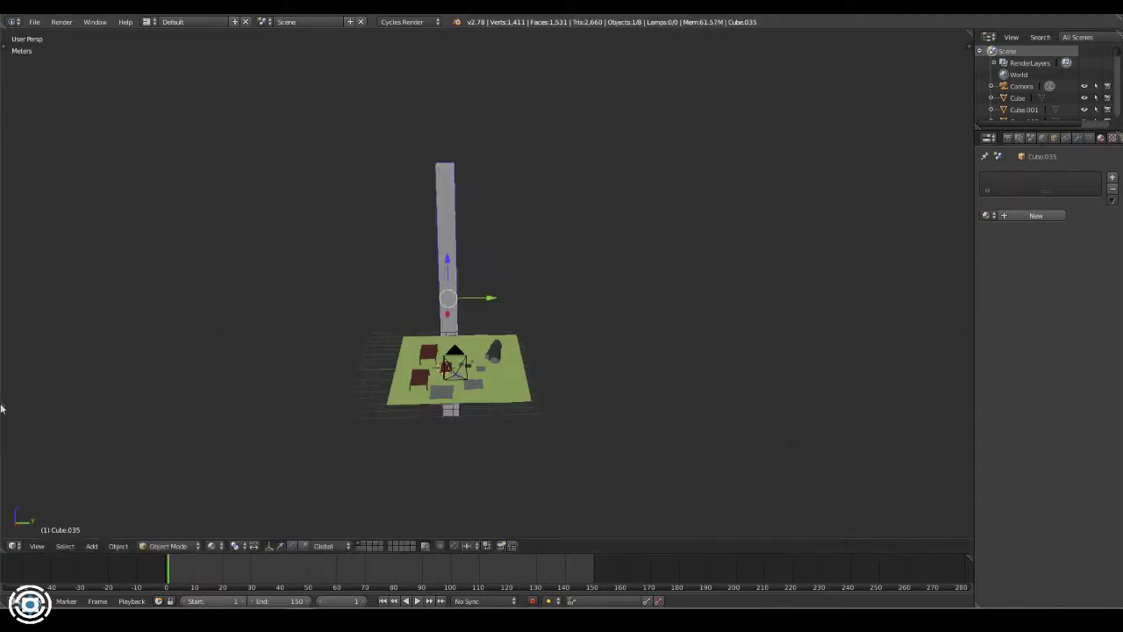
- Enlarge the tall column and move it to its own layer
key(KP_0)
key(s)
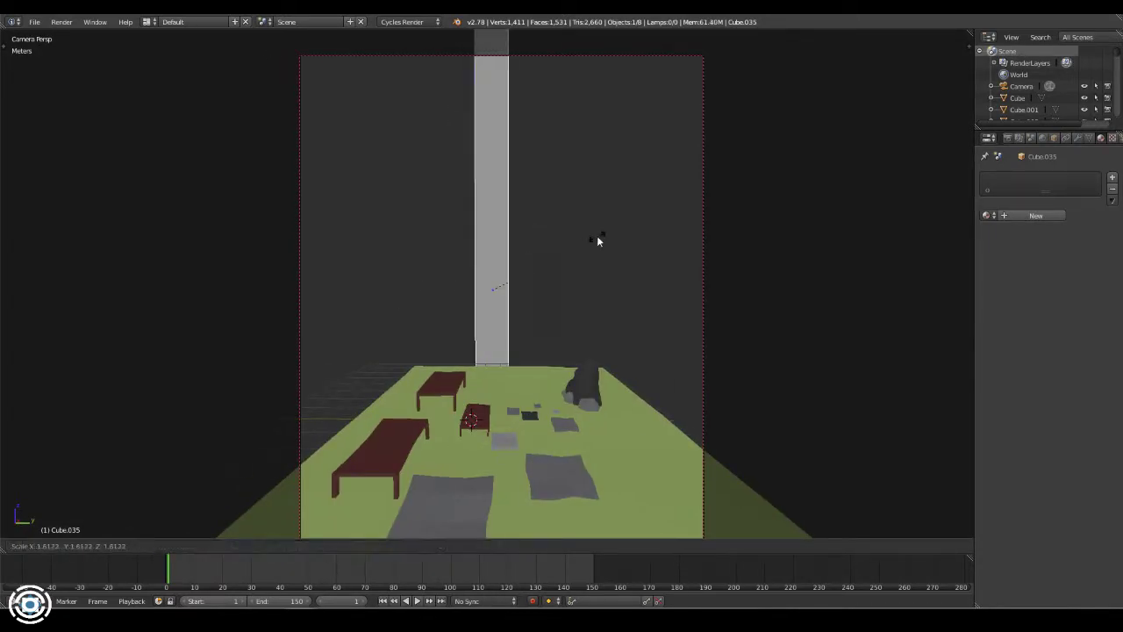
key(m)
click(742, 268)
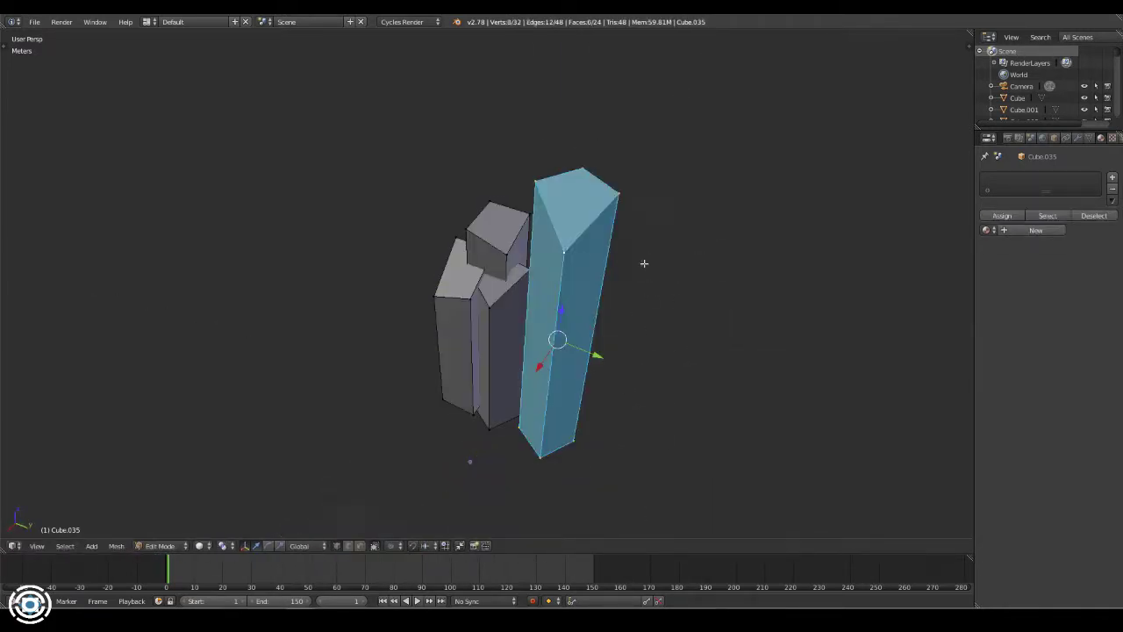
- Duplicate the column into several copies stacked at different heights along Z
key(shift+d)
click(730, 325)
key(shift+d)
key(z)
click(596, 289)
mouse_move(597, 288)
middle_down()
mouse_move(690, 269)
mouse_move(602, 269)
mouse_move(562, 255)
middle_up()
key(shift+d)
key(z)
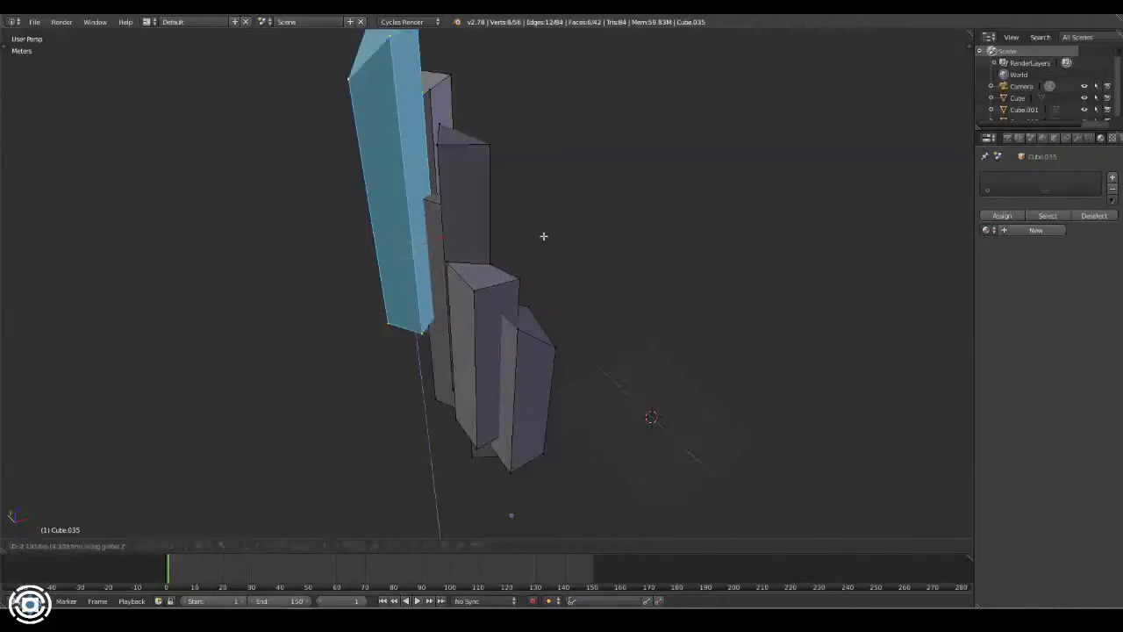
click(543, 236)
- Lower the three tall columns together along Z
key(KP_0)
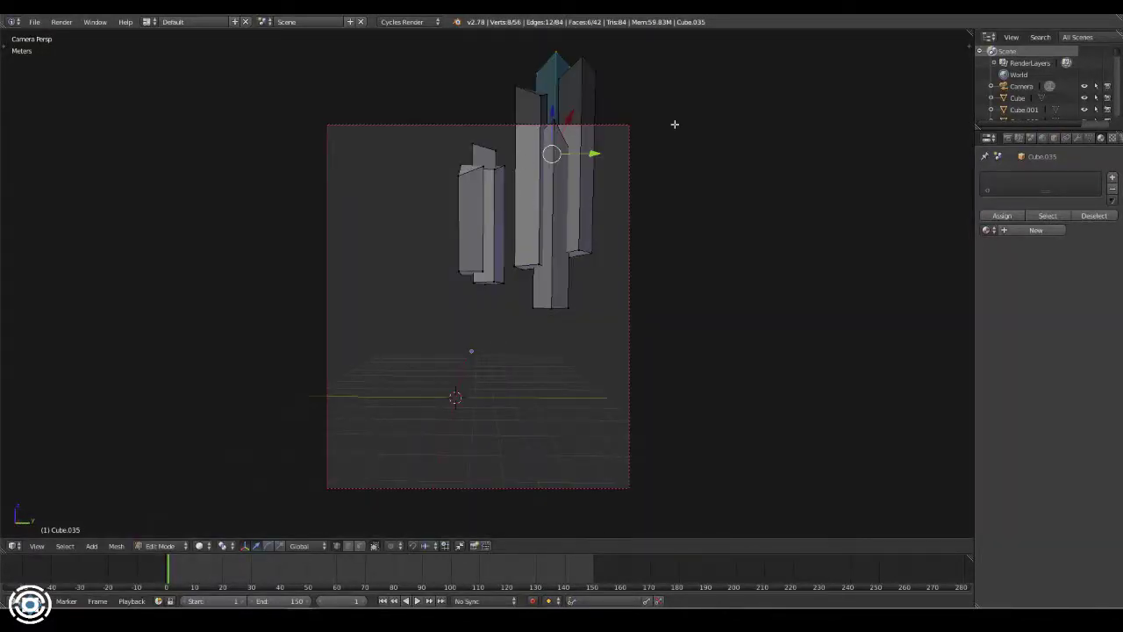
key(l)
key(g)
key(z)
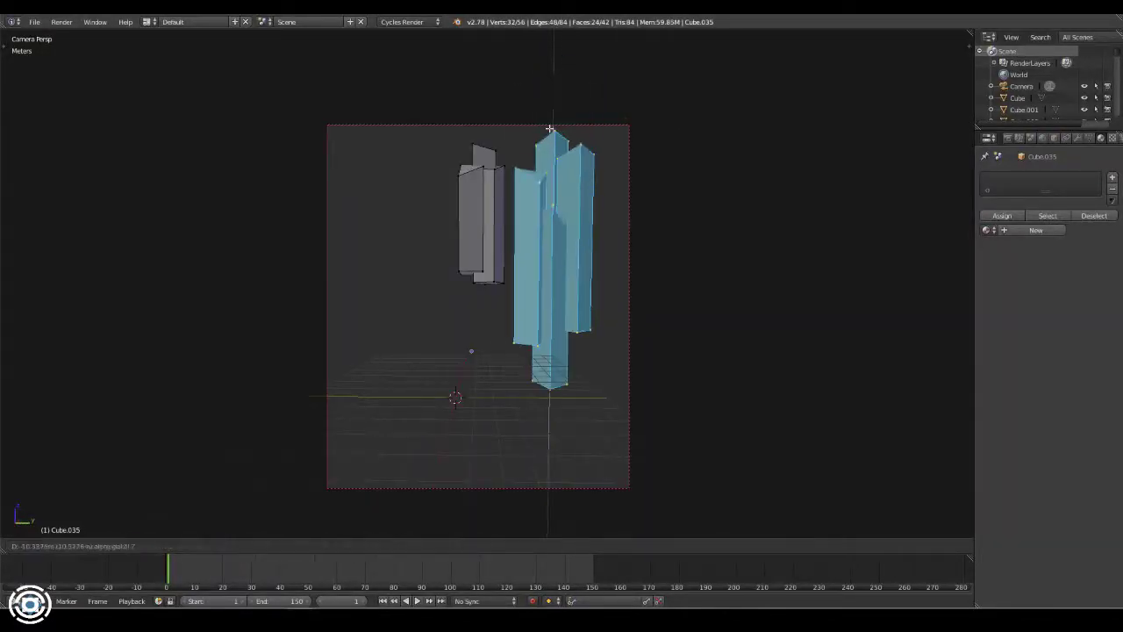
click(548, 132)
key(a)
key(l)
key(Tab)
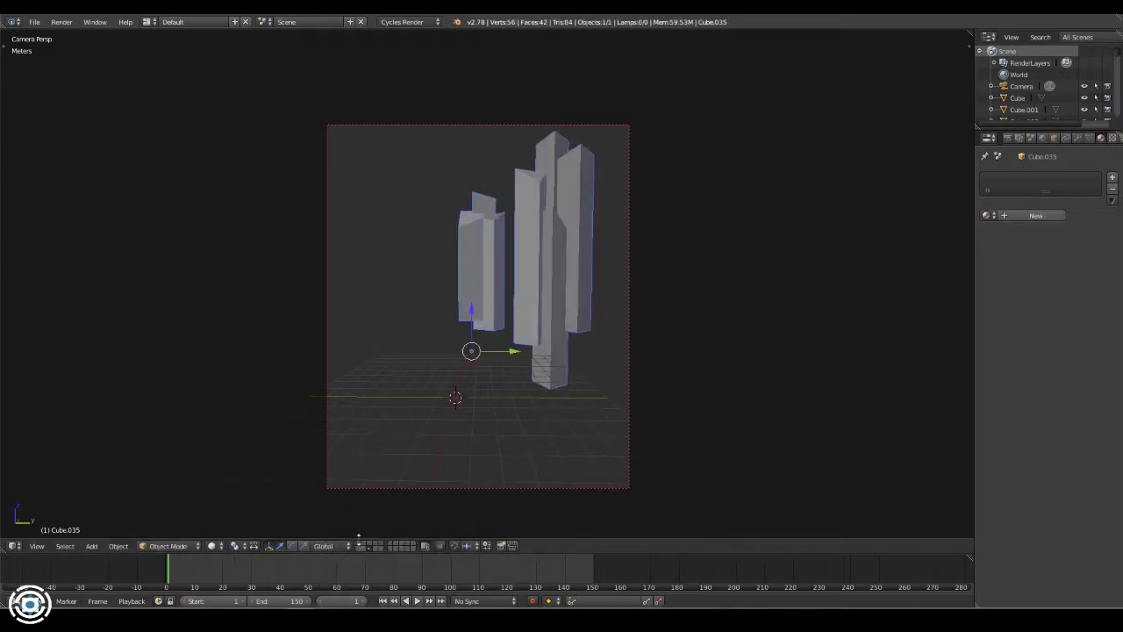
- Show the building layer and resize one column to fit behind the house
shift+click(374, 545)
key(Tab)
key(g)
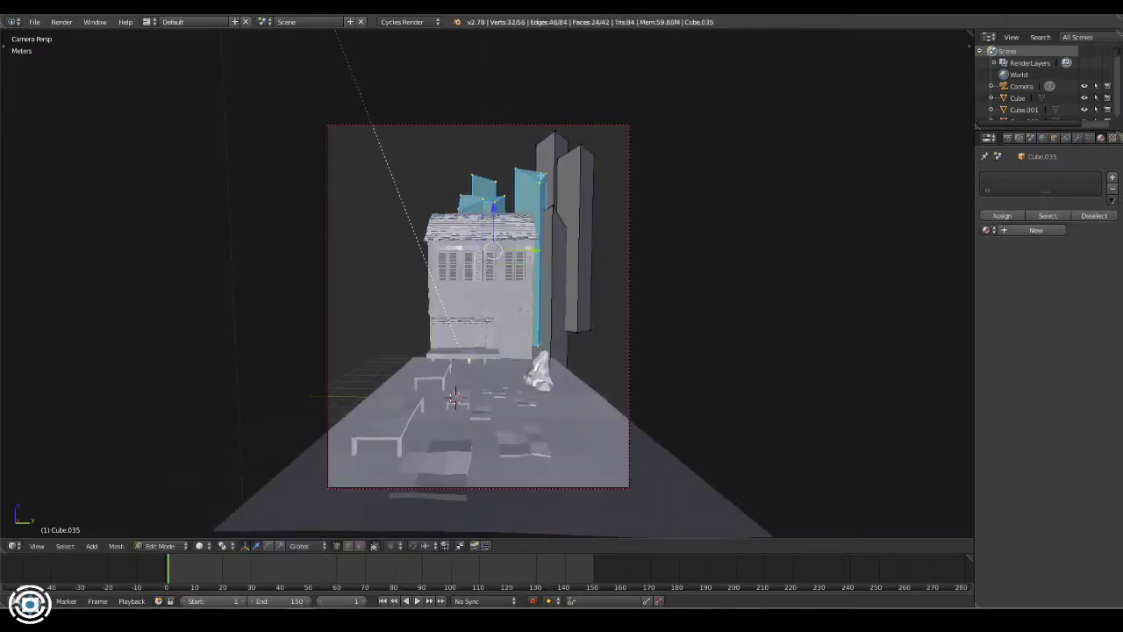
key(l)
click(548, 115)
key(a)
key(l)
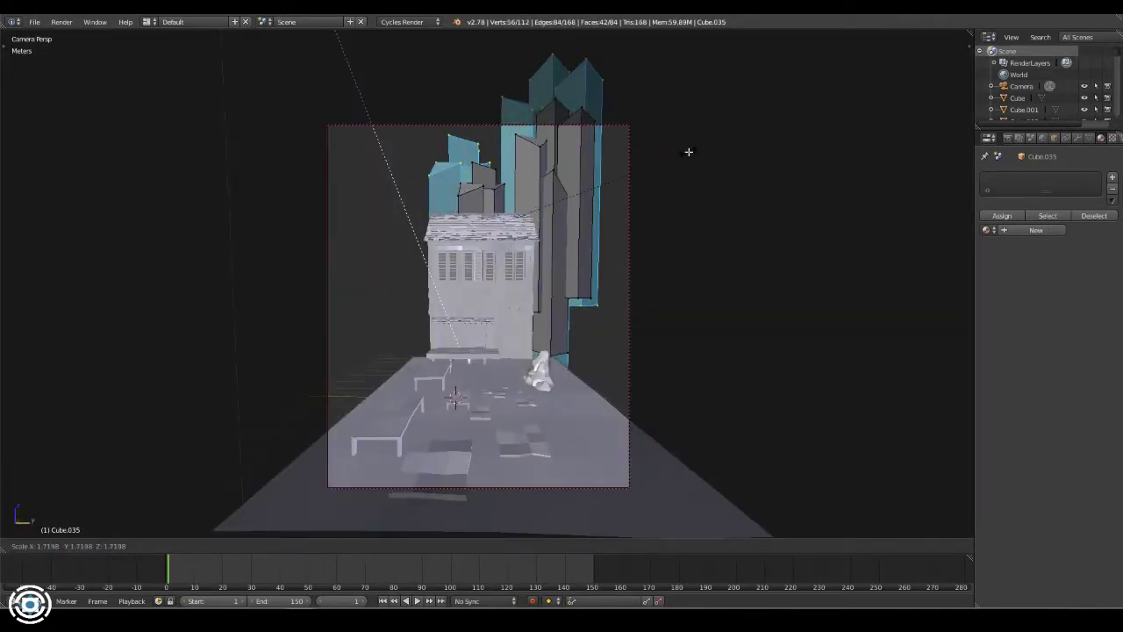
click(688, 152)
right_click(533, 106)
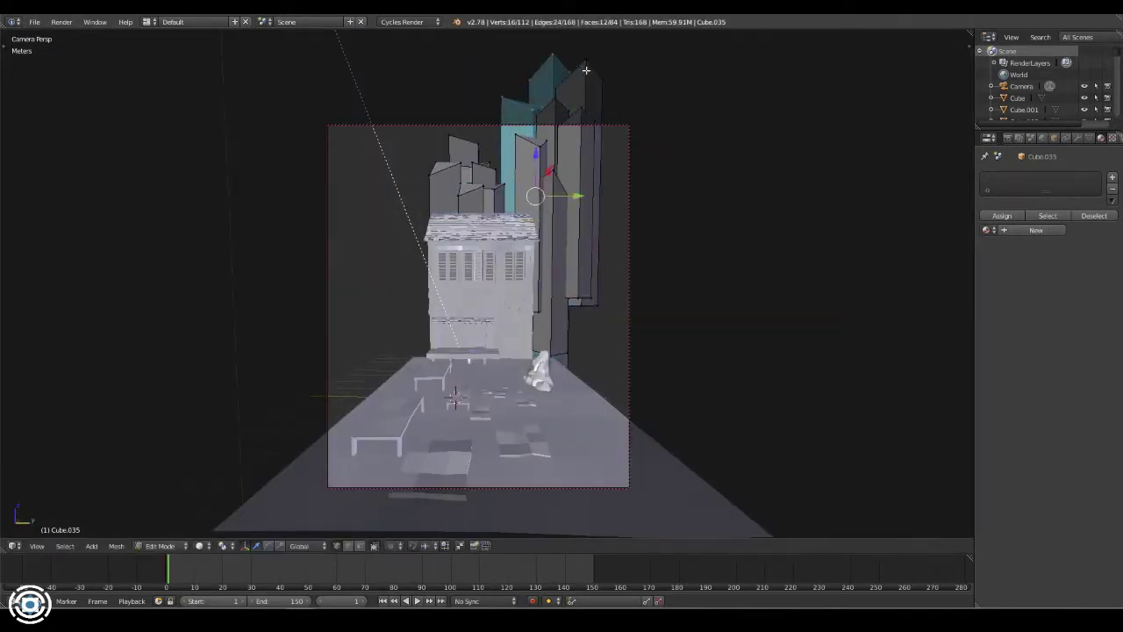
middle_drag(586, 71, 498, 261)
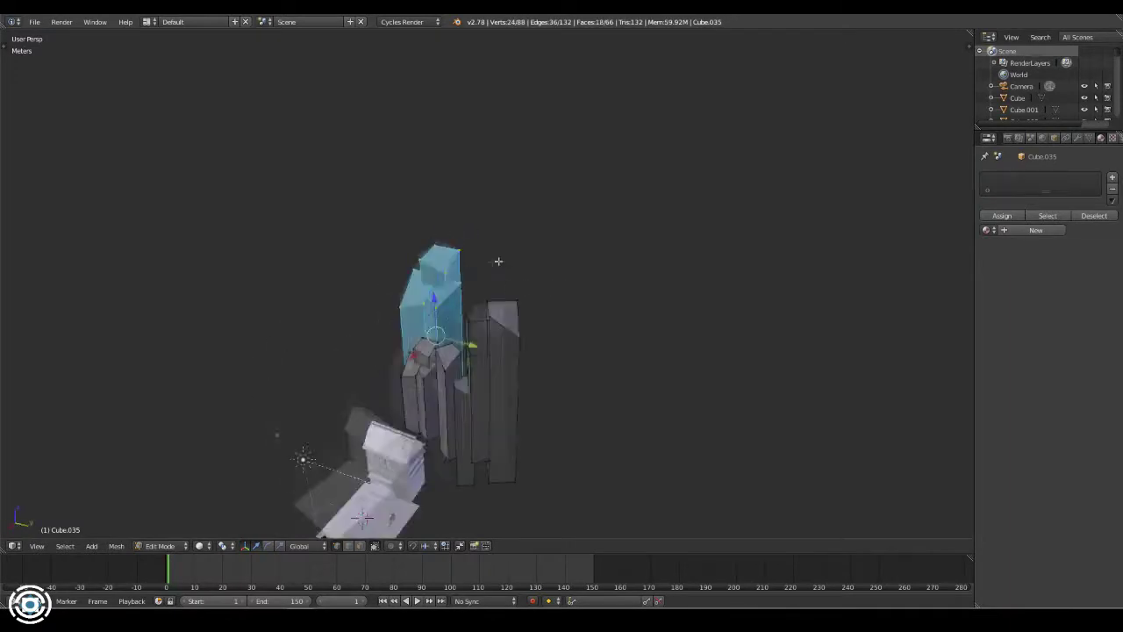
key(KP_0)
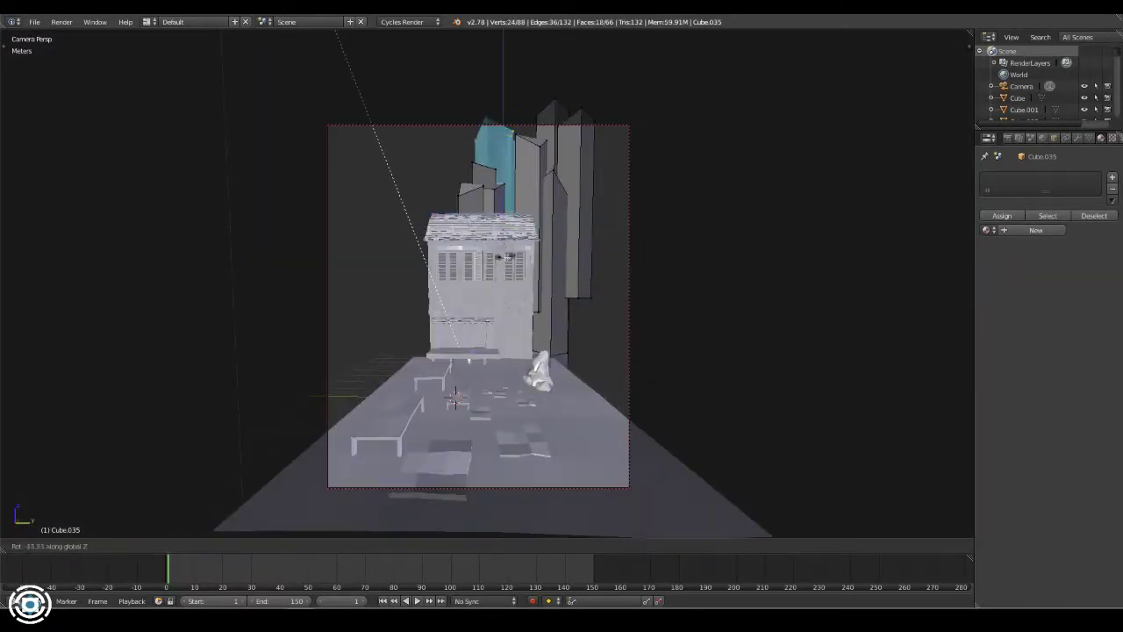
- Give the tall columns Rock3 and the block above the roof Rocks1
shift+right_click(538, 142)
click(986, 229)
click(877, 281)
right_click(489, 171)
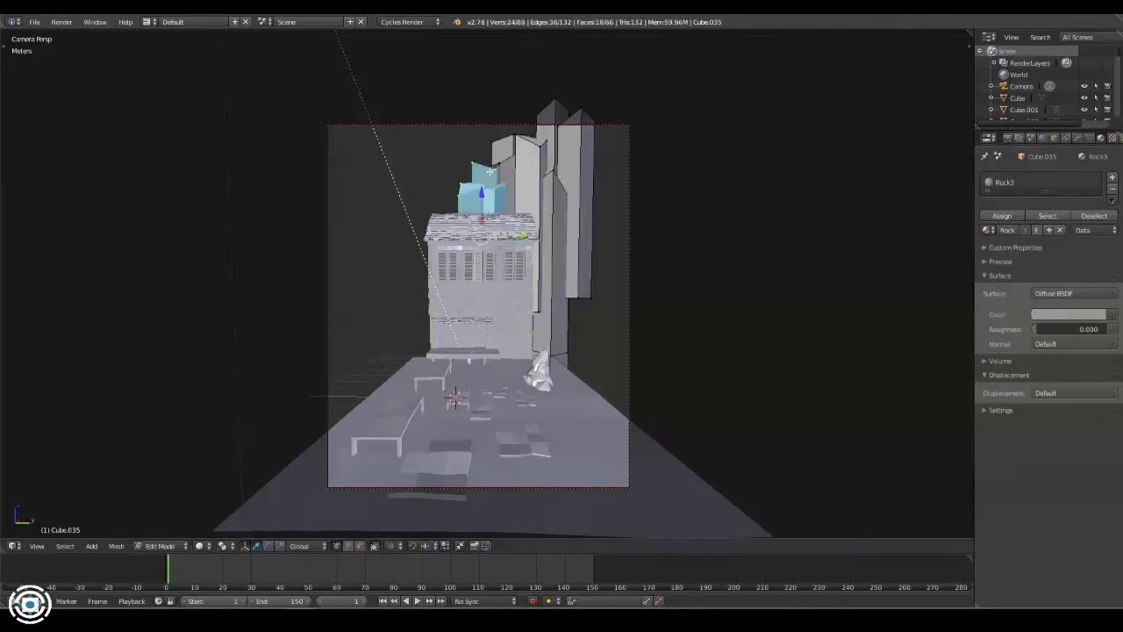
key(KP_Decimal)
click(1112, 176)
click(986, 256)
click(909, 365)
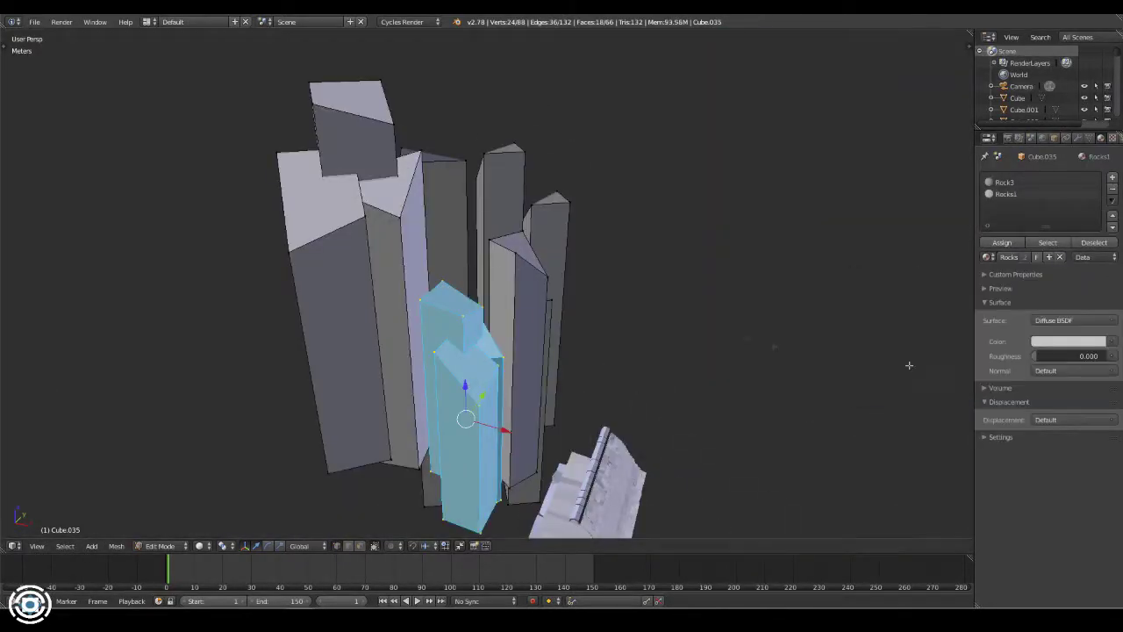
- Add a third slot applying Rock2 to the left column
key(l)
click(1111, 176)
click(986, 257)
click(877, 290)
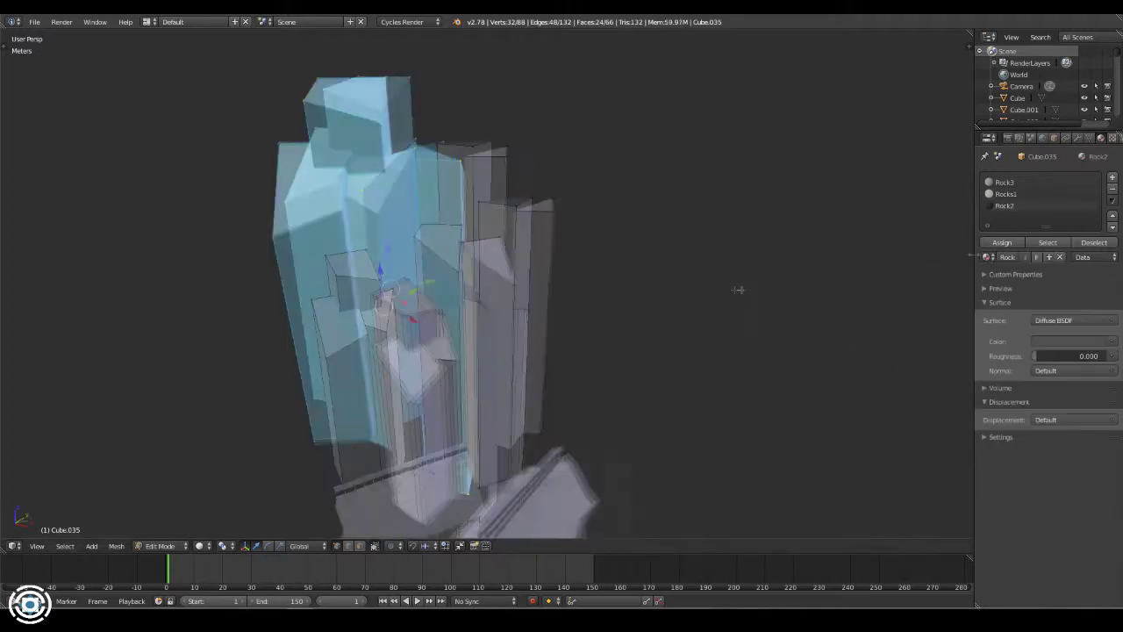
key(ctrl+z)
key(ctrl+z)
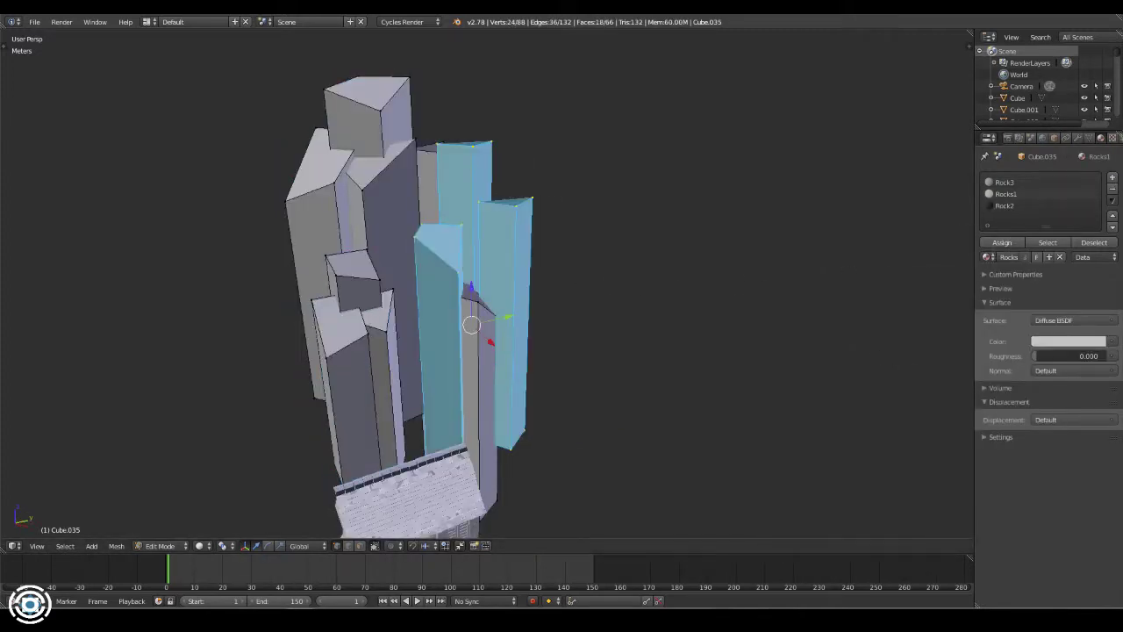
- Preview the pillars rendered through the camera, then hide their layer
key(a)
click(199, 545)
click(219, 470)
key(KP_0)
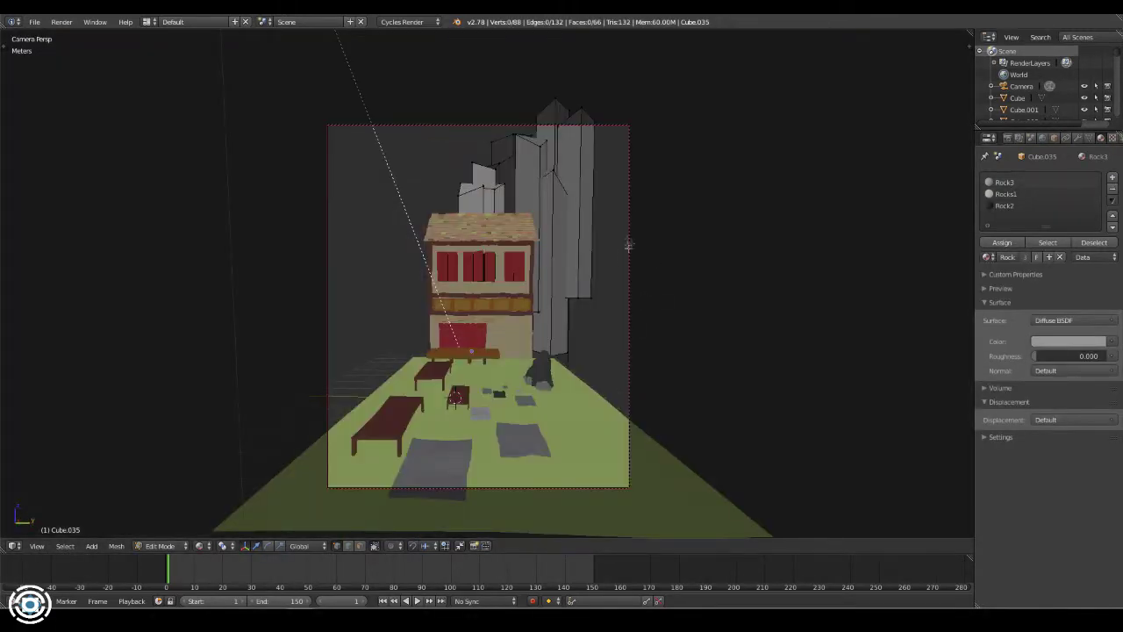
key(Tab)
key(h)
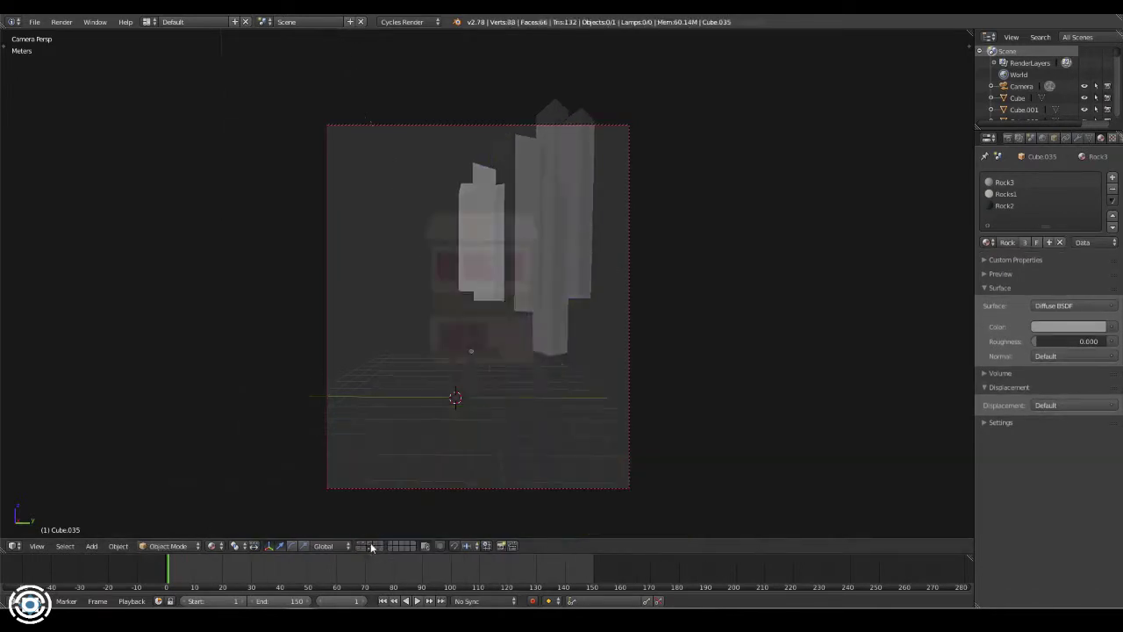
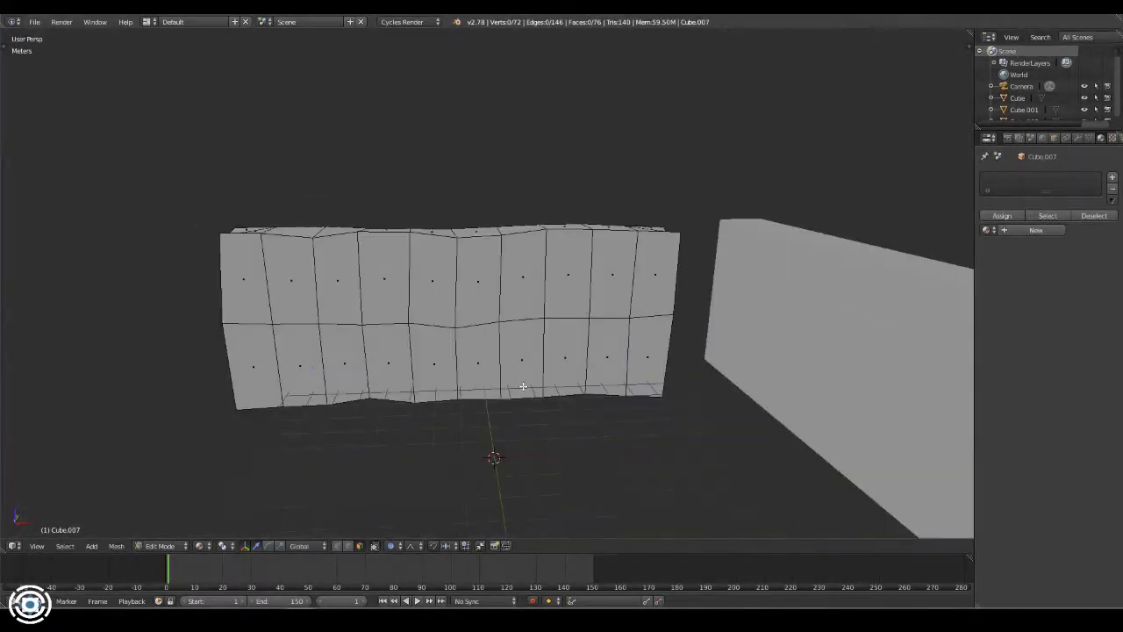
- Assign the tan Wall_1 material to the wall
click(986, 229)
click(894, 250)
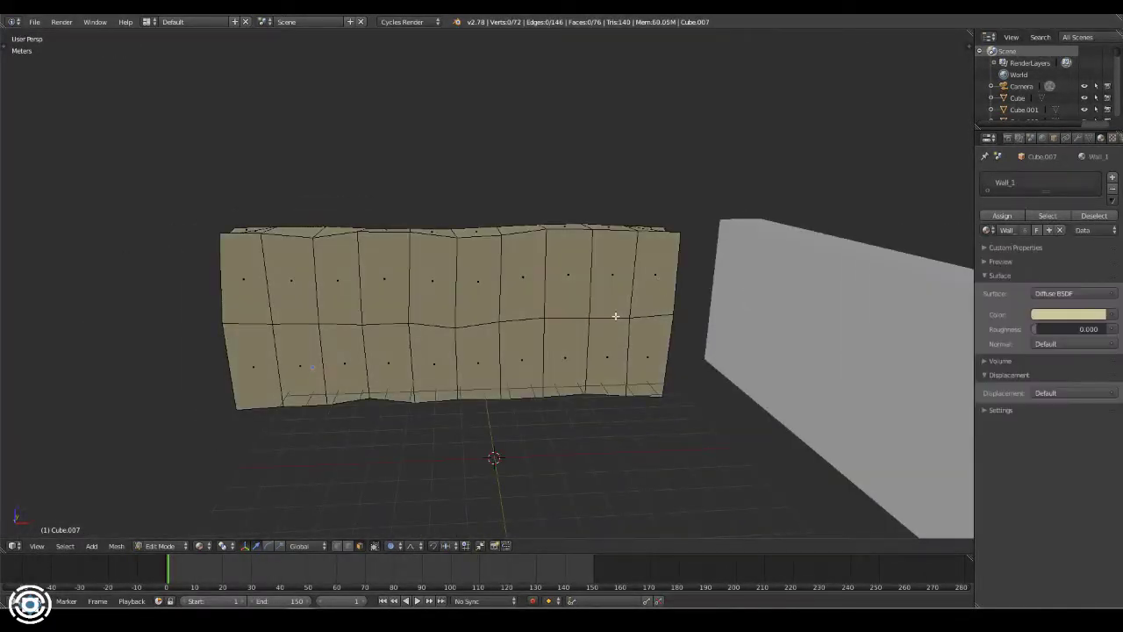
middle_drag(526, 381, 628, 368)
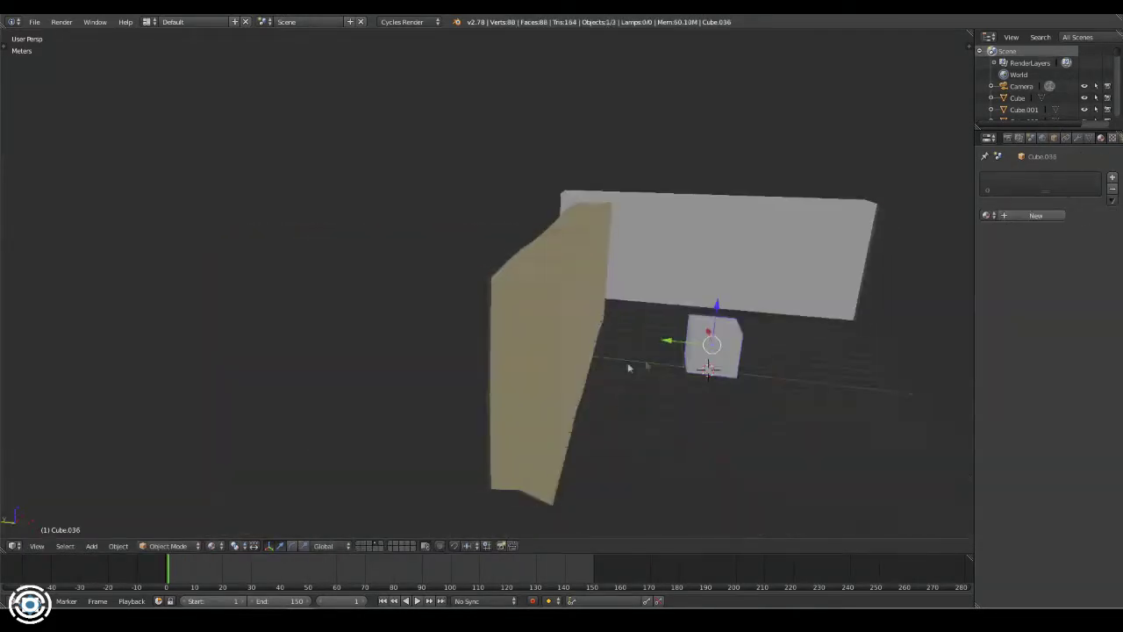
- Move the new cube along Y to the wall's foot and subdivide its mesh
key(g)
key(y)
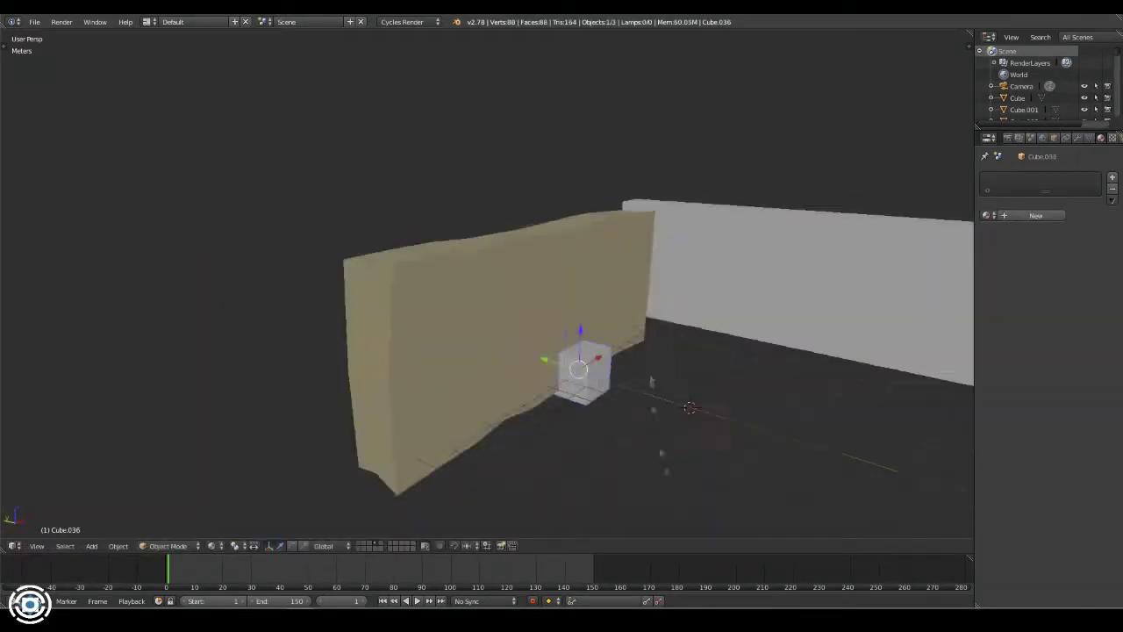
click(936, 501)
key(KP_Decimal)
key(Tab)
key(w)
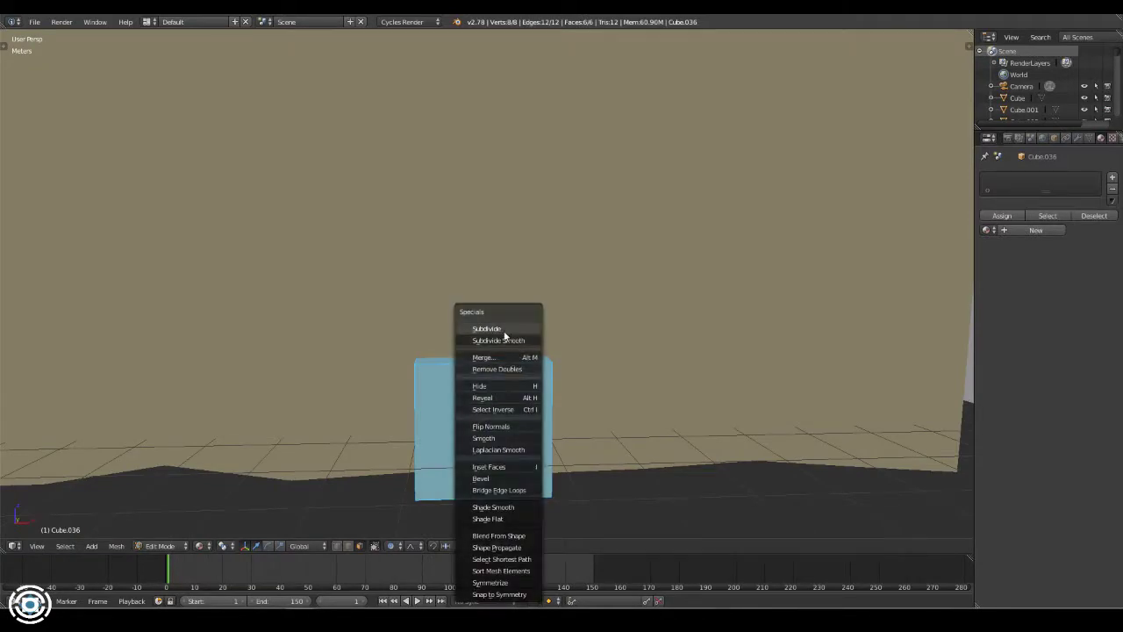
click(511, 332)
key(t)
middle_drag(526, 421, 572, 418)
- Give the cube three material slots: Rock2, Rock3 and Rocks1
click(985, 230)
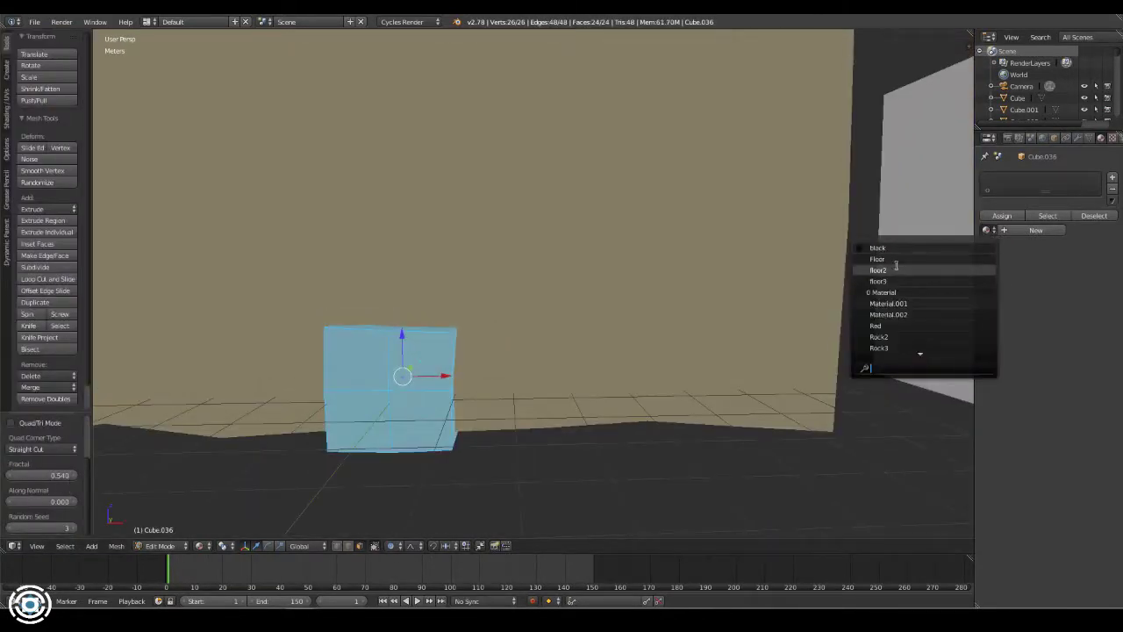
click(877, 264)
click(986, 256)
click(879, 375)
click(1111, 177)
click(987, 256)
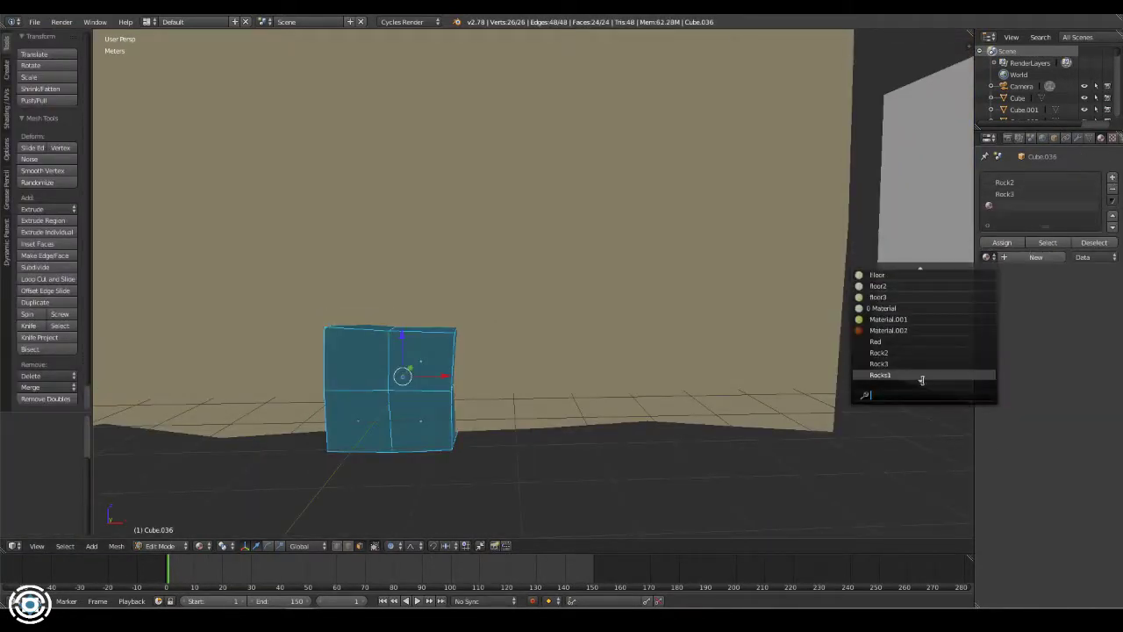
click(921, 375)
- Duplicate the cube into a smaller block beside it and stack a raised copy on top
key(shift+d)
click(592, 346)
key(s)
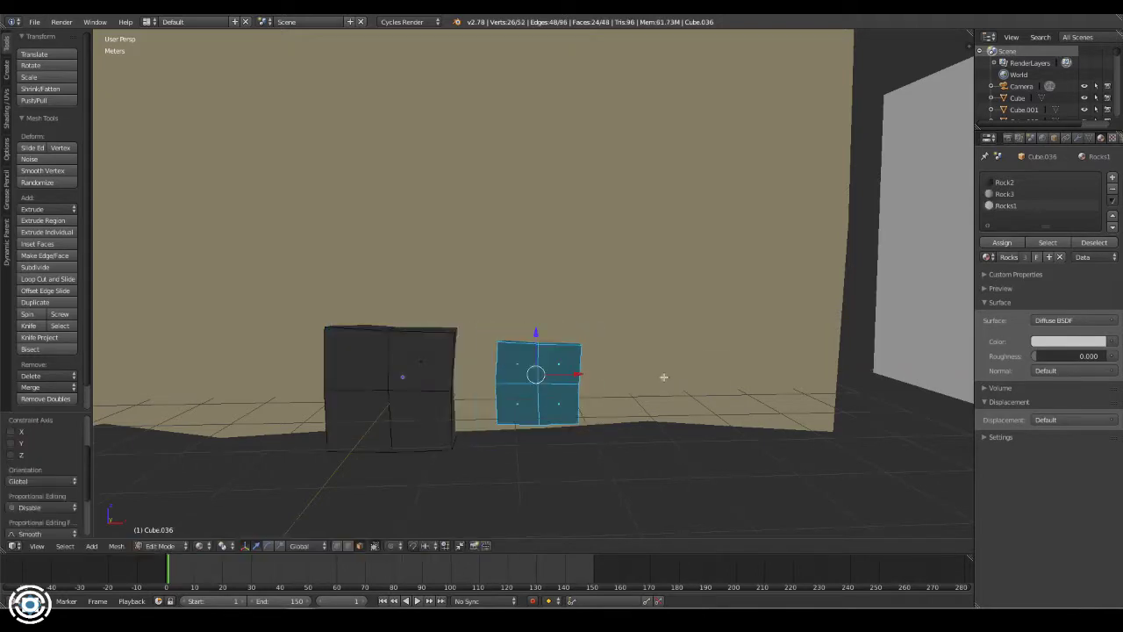
key(x)
click(636, 395)
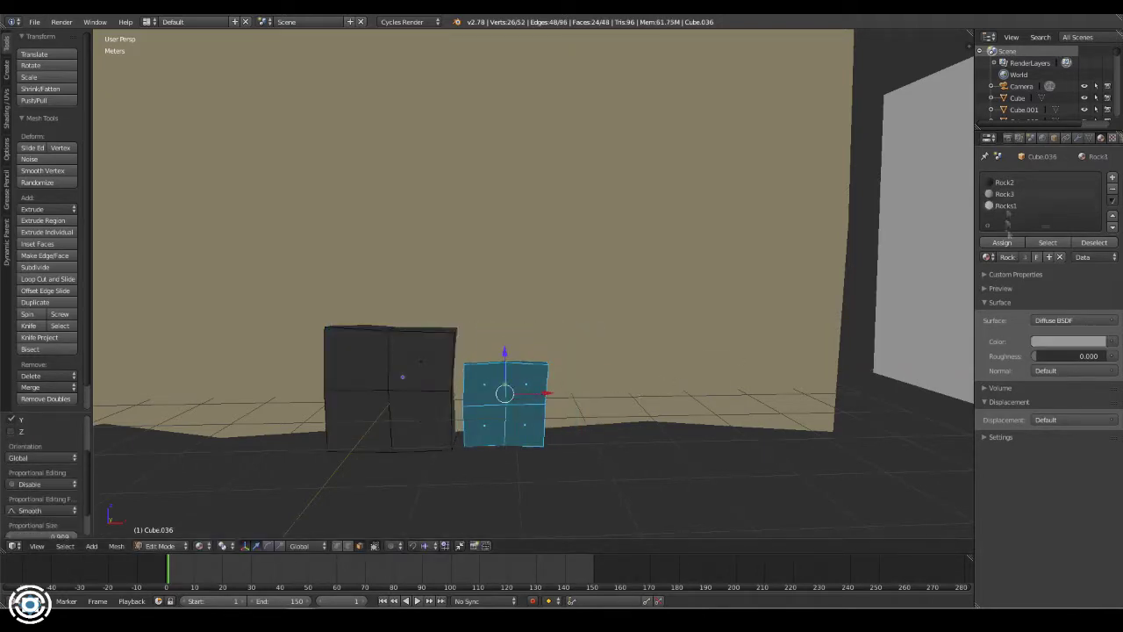
key(shift+d)
key(z)
click(635, 369)
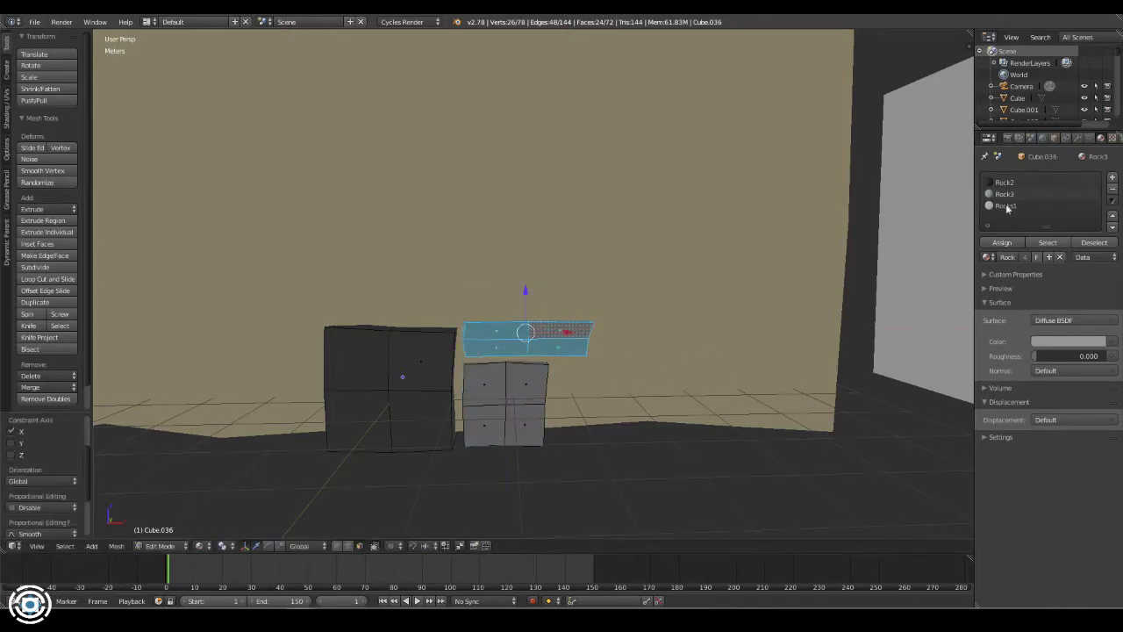
- Duplicate the connected blocks, try a 90° turn, then undo and reposition the copy
middle_drag(772, 368, 664, 376)
key(a)
key(l)
key(l)
key(l)
key(shift+d)
text(x)
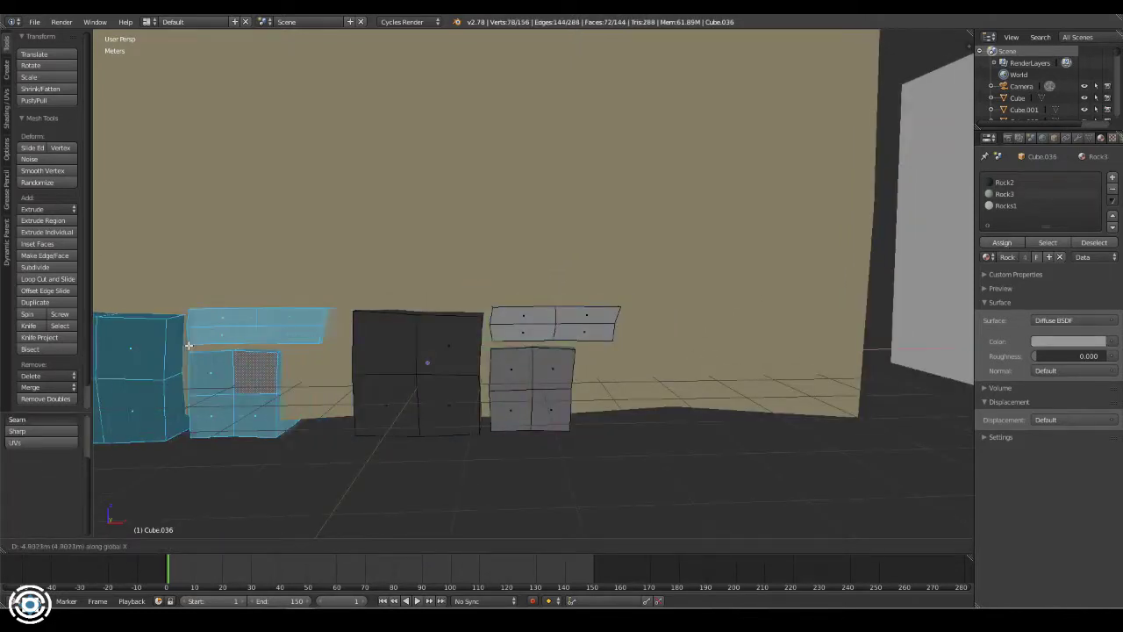
text(90)
key(Return)
key(ctrl+z)
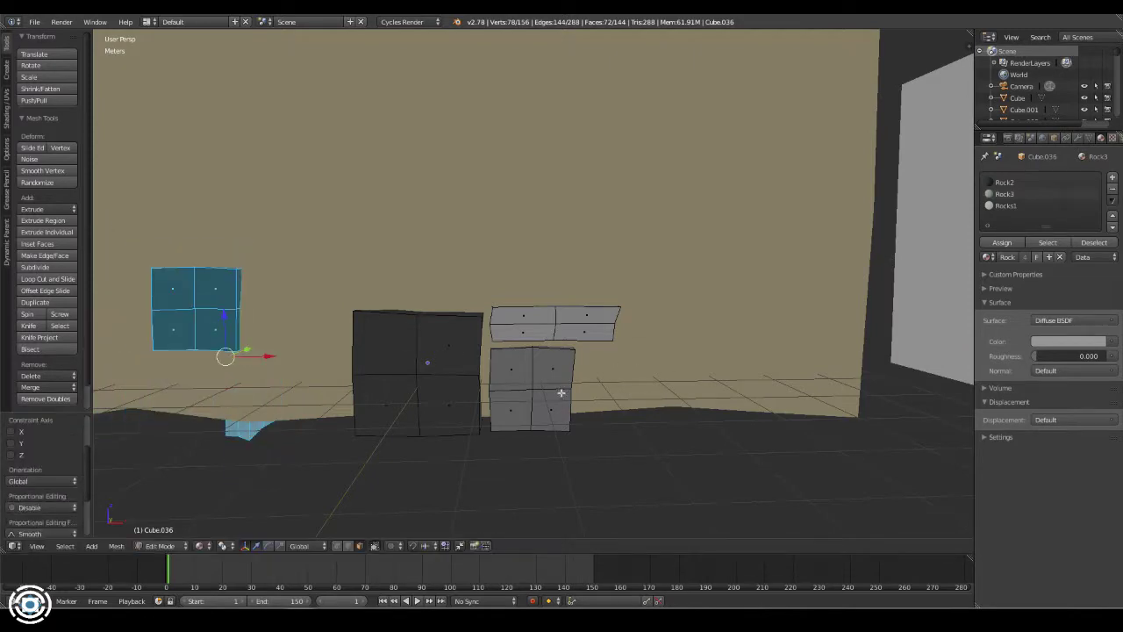
key(y)
key(y)
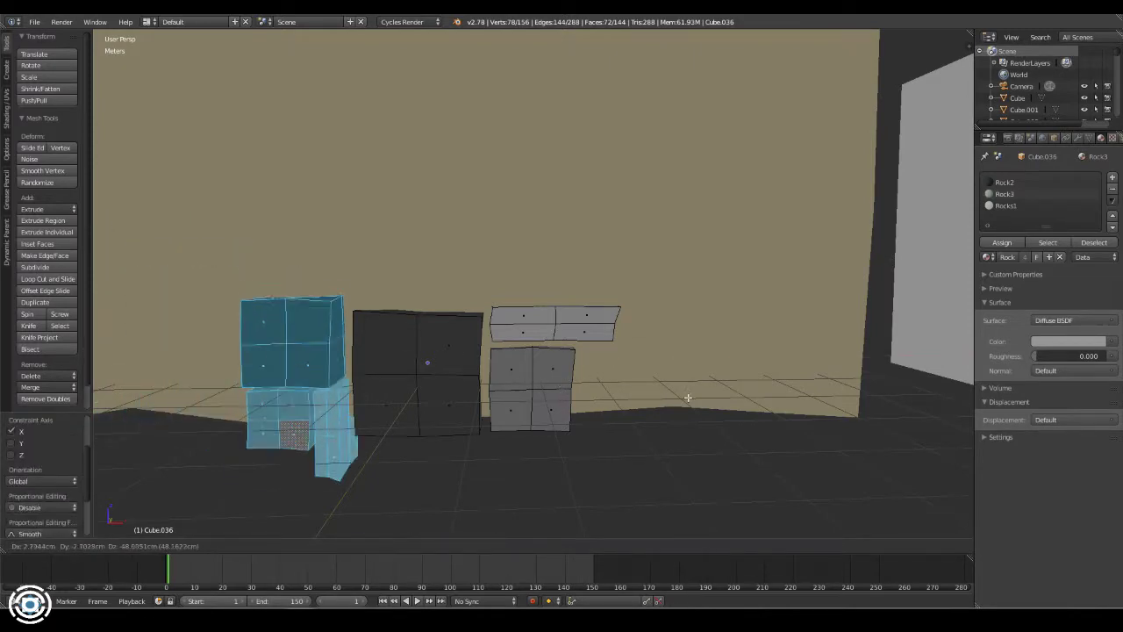
- Duplicate the whole set of blocks and slide the copy along X to lengthen the row
key(l)
click(453, 328)
key(l)
click(560, 362)
key(l)
key(a)
key(shift+d)
key(x)
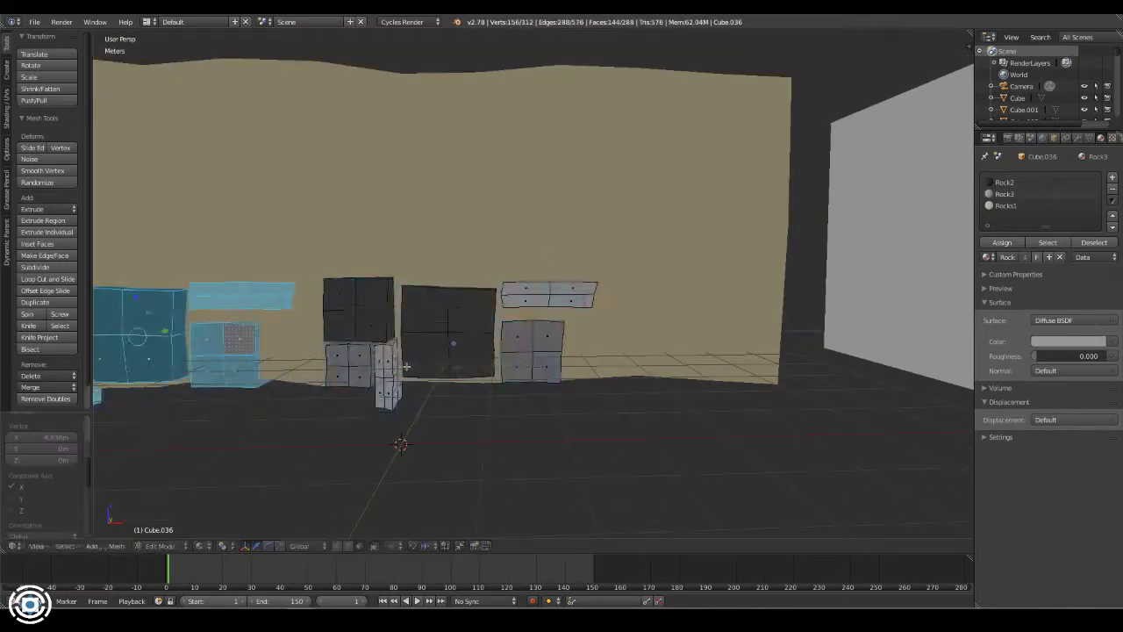
click(461, 399)
key(g)
click(462, 359)
- Check the block row in wireframe, then return to solid shading and leave mesh editing
right_click(462, 359)
key(KP_Decimal)
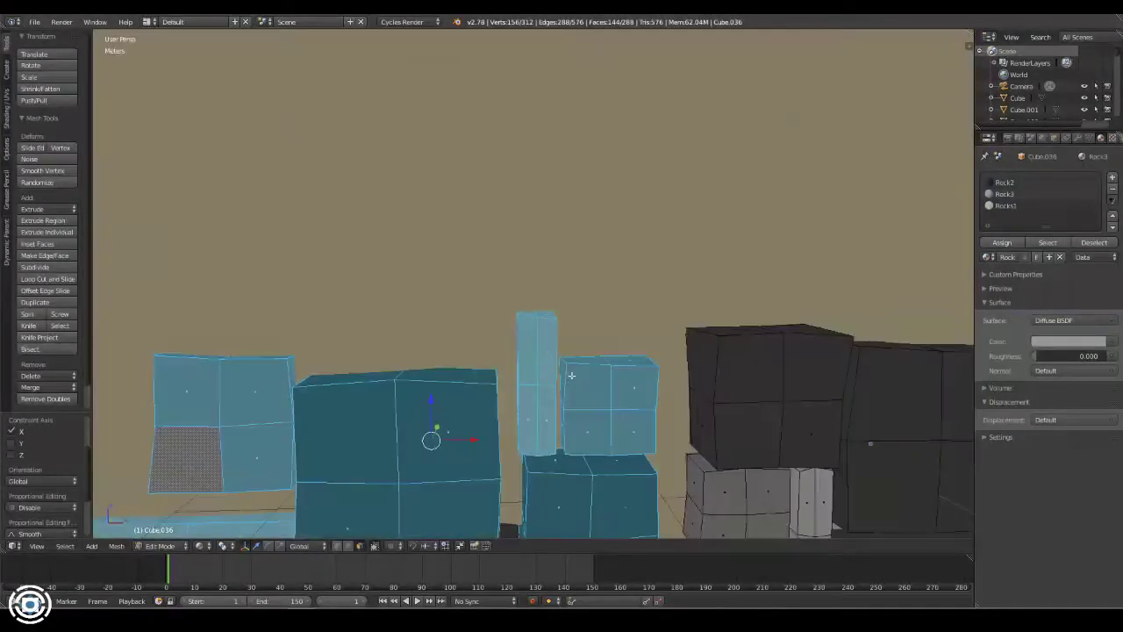
key(z)
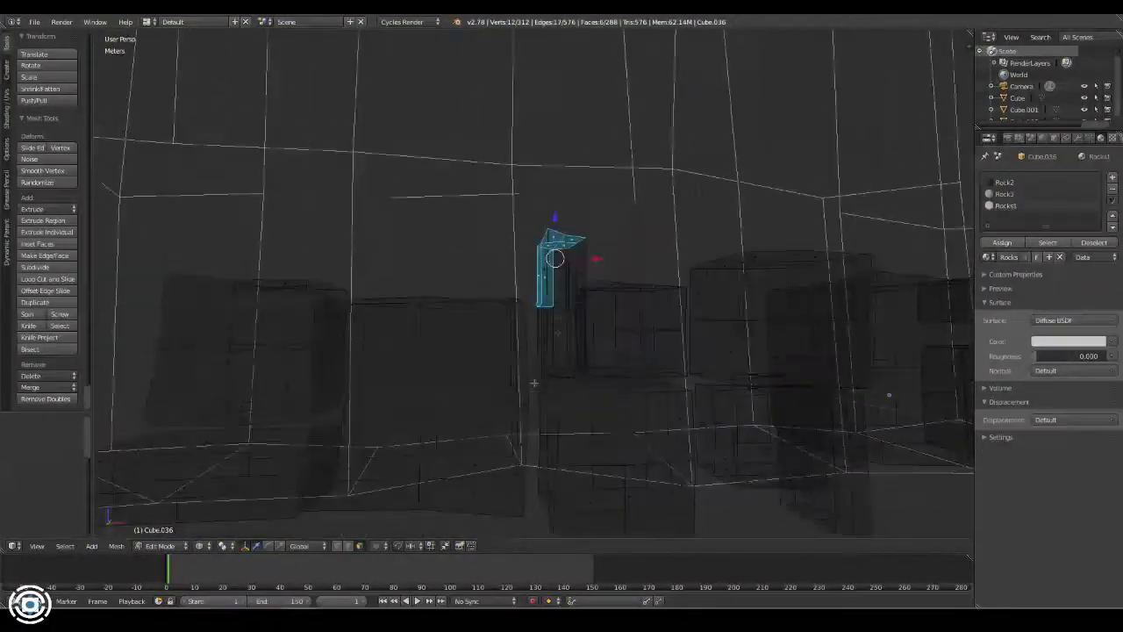
key(z)
key(Tab)
key(Tab)
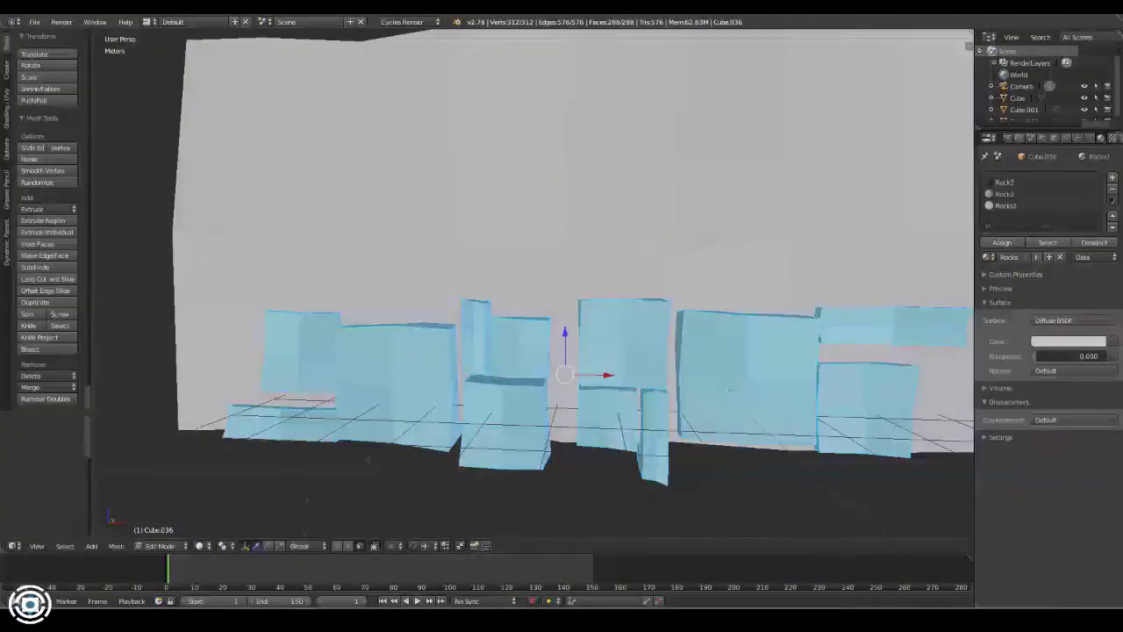
- Select individual connected pieces: the right cube, the thin vertical piece and the dark block
key(a)
right_click(712, 344)
key(ctrl+l)
right_click(653, 413)
key(ctrl+l)
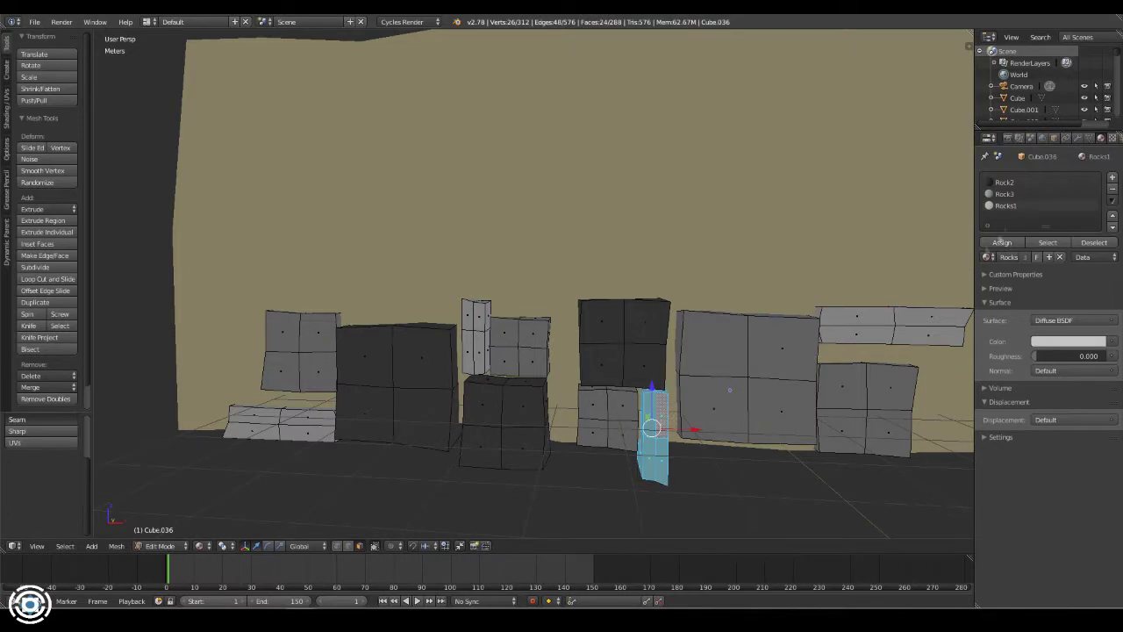
right_click(602, 365)
key(ctrl+l)
key(a)
- Check the block row through the scene camera, then orbit and zoom around it
key(KP_0)
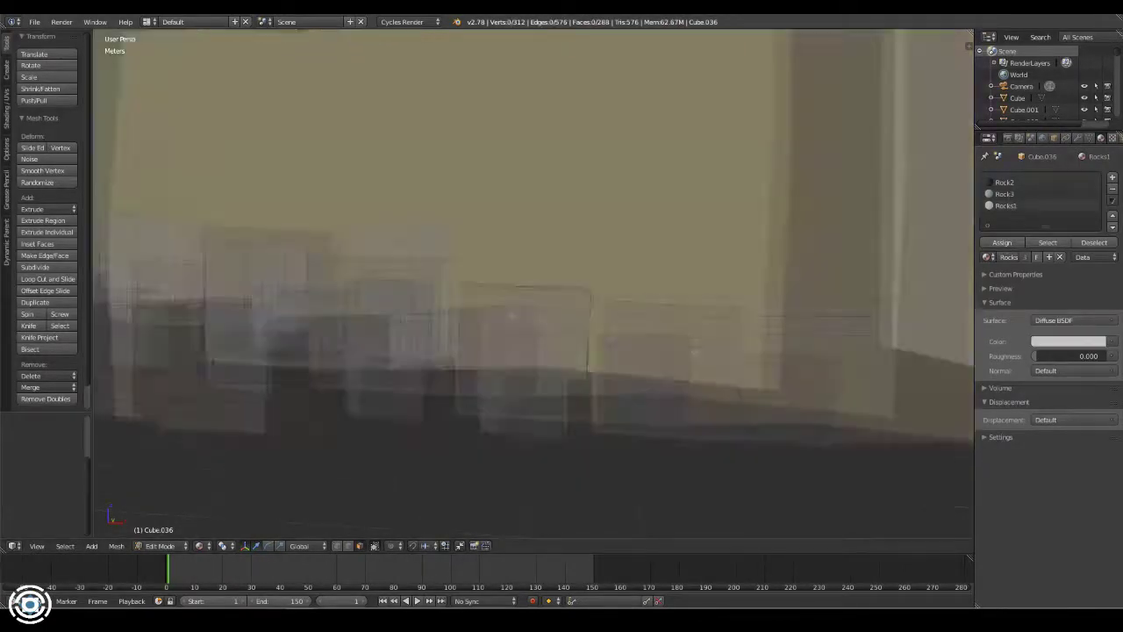
middle_drag(646, 453, 676, 363)
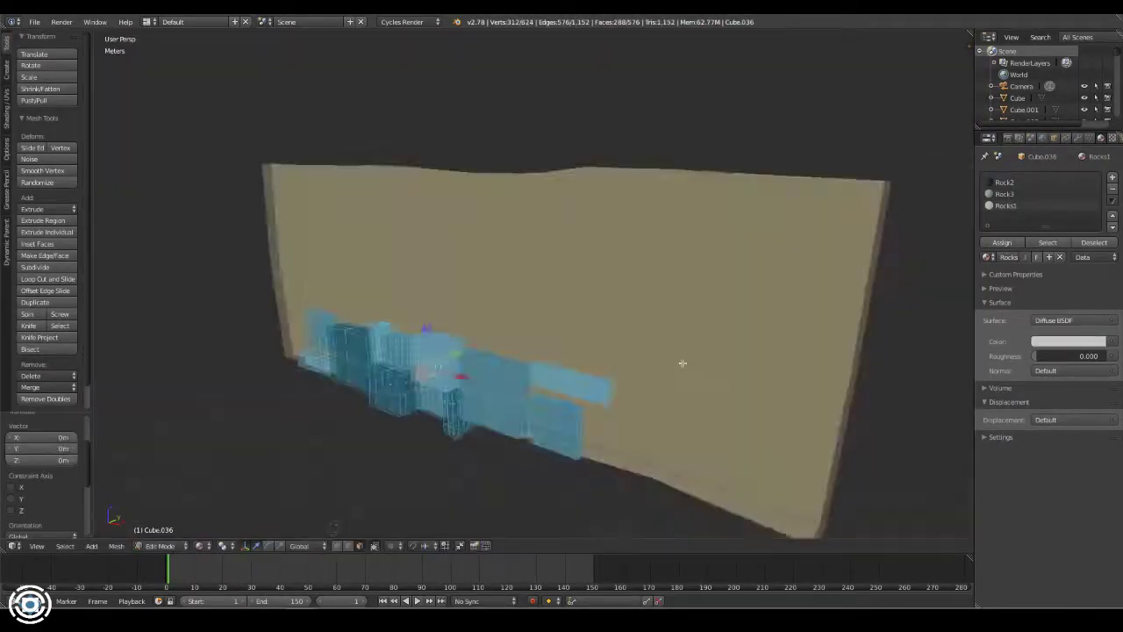
scroll(677, 363, down, 5)
scroll(543, 378, up, 6)
key(a)
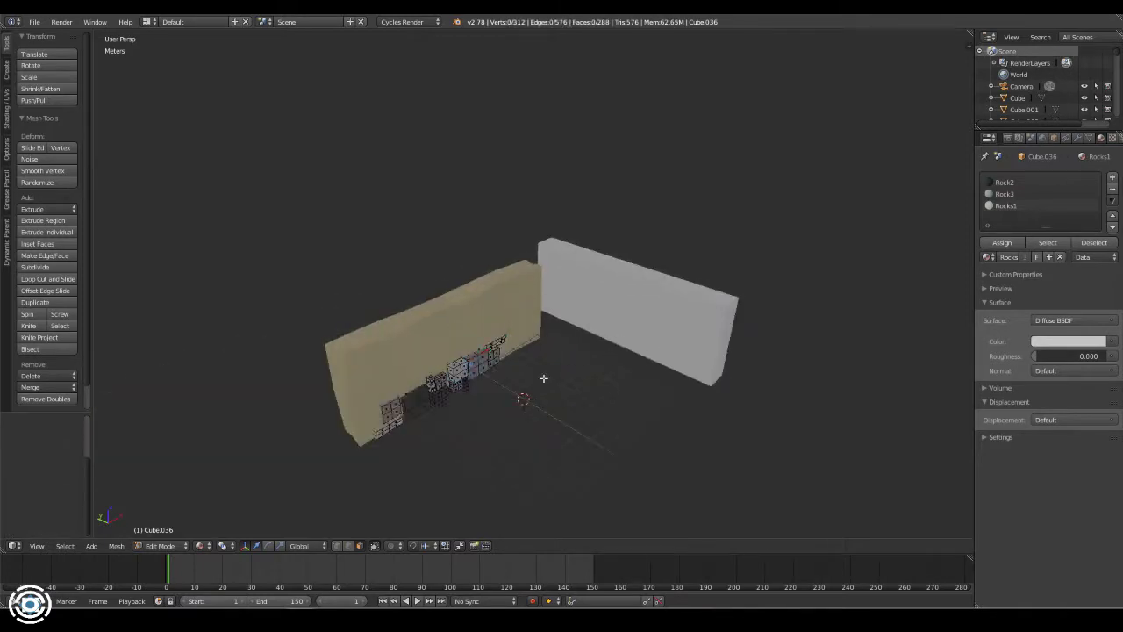
scroll(657, 328, up, 5)
- Resize a block in the row and shift it along X
right_click(618, 379)
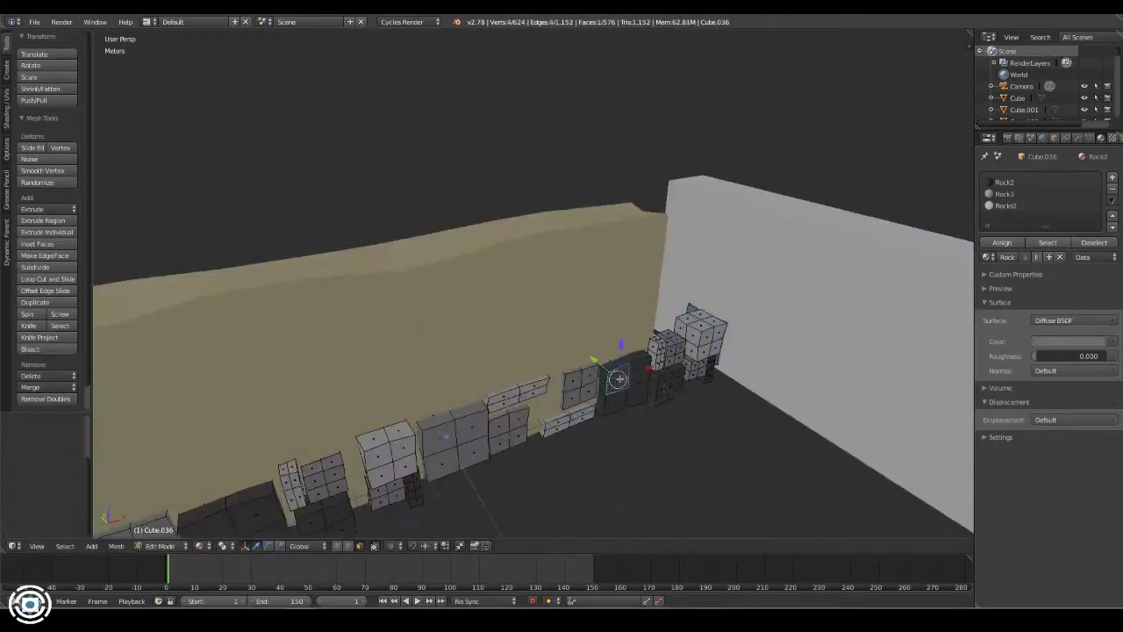
click(630, 428)
key(g)
key(x)
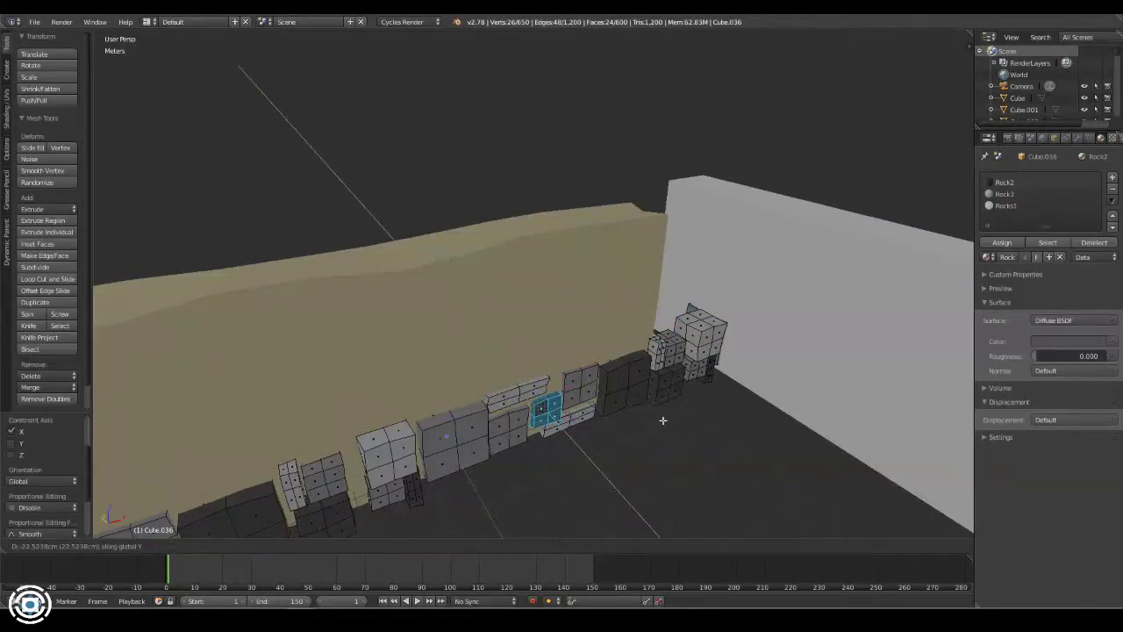
click(663, 420)
middle_drag(663, 421, 642, 446)
- Return to Object Mode in the camera view and reveal the layer with the green trees
key(KP_0)
key(Tab)
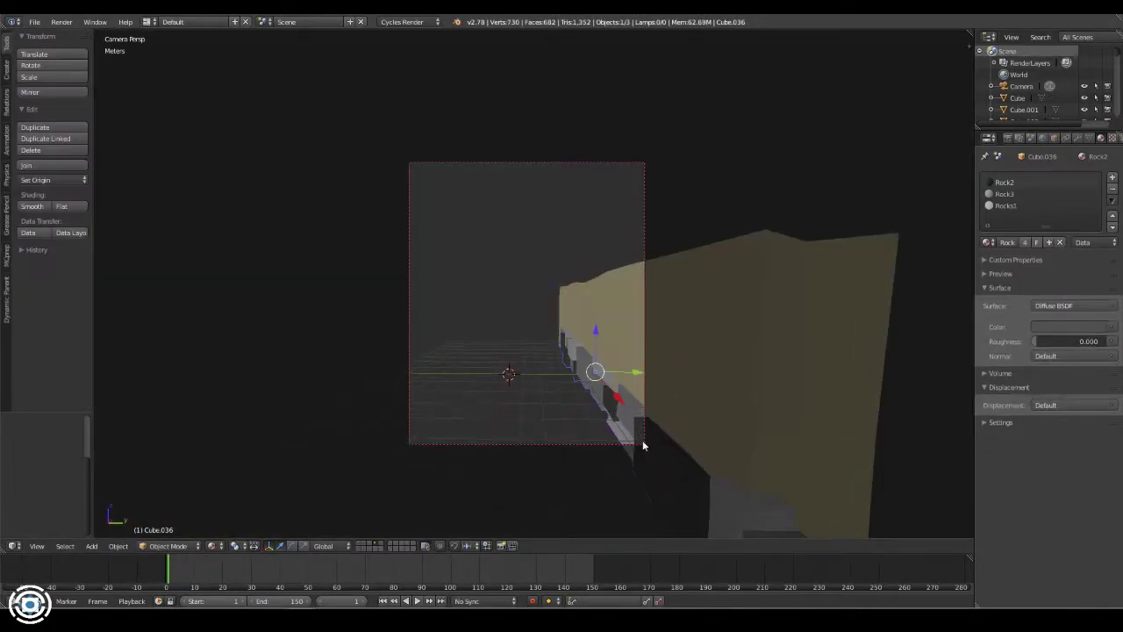
shift+click(363, 546)
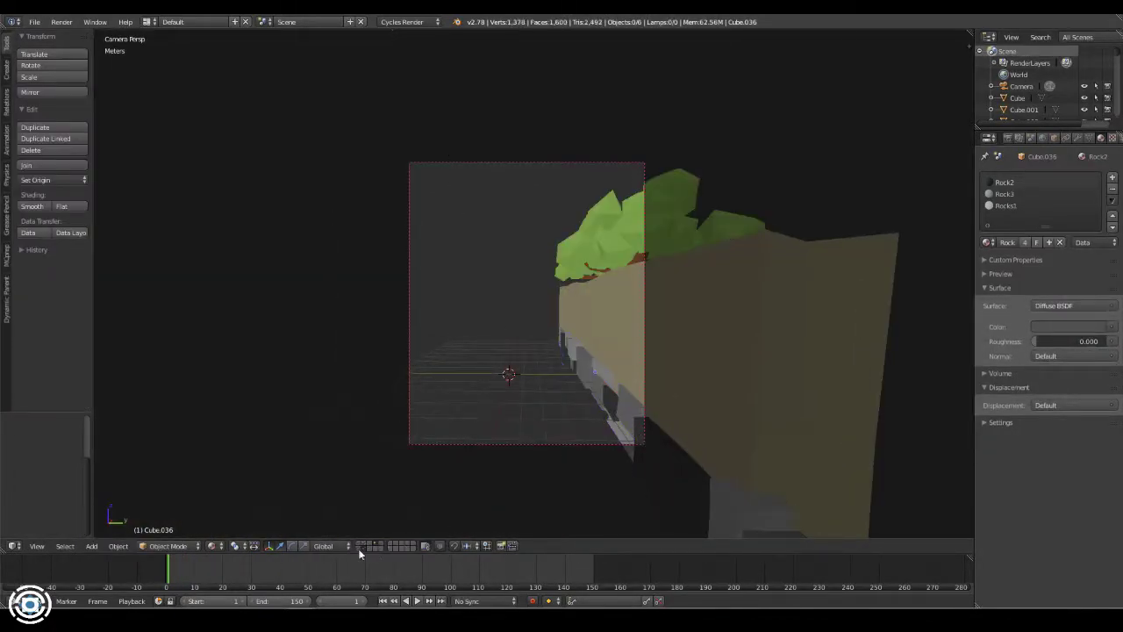
- Move one foliage tree along Y and rotate it around Y into place
right_click(564, 275)
key(g)
click(822, 290)
key(g)
key(y)
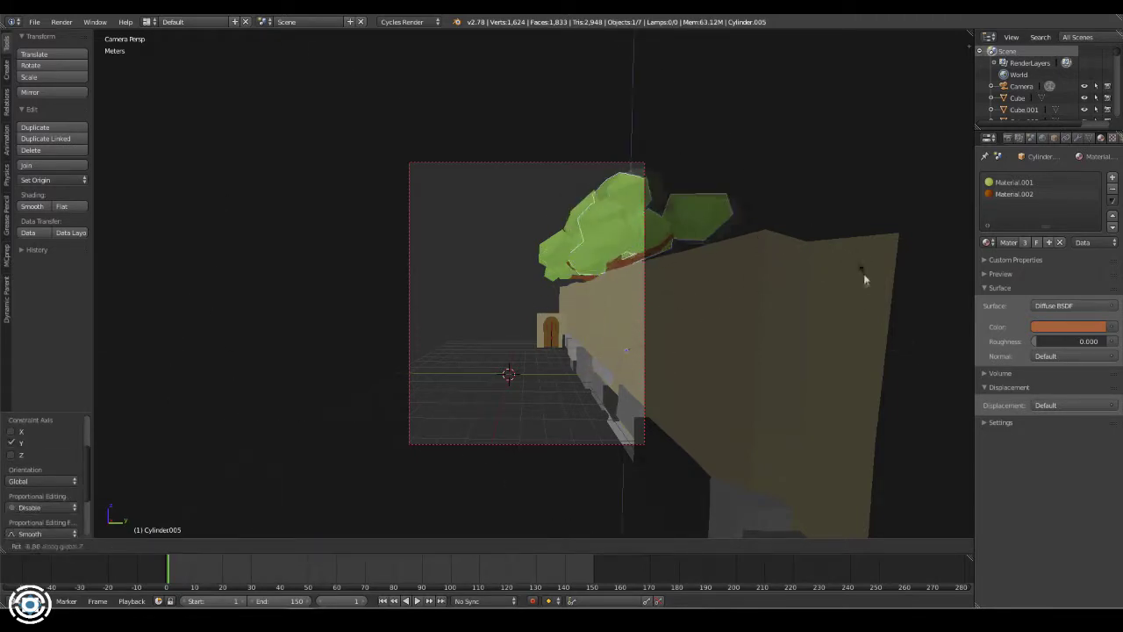
click(647, 329)
middle_drag(647, 329, 790, 316)
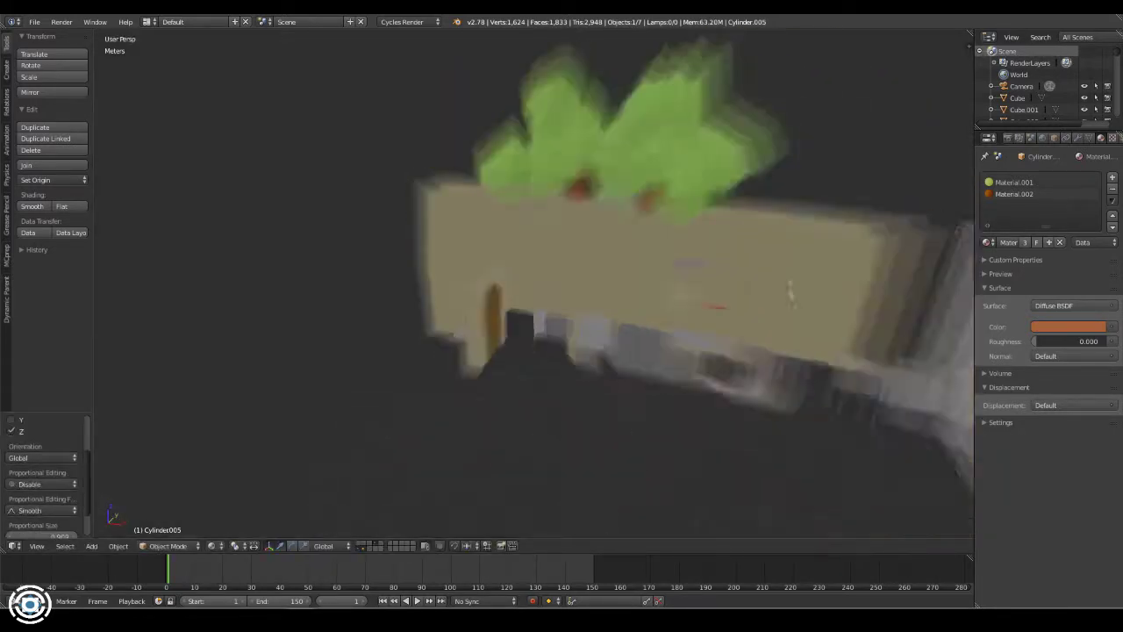
key(r)
key(y)
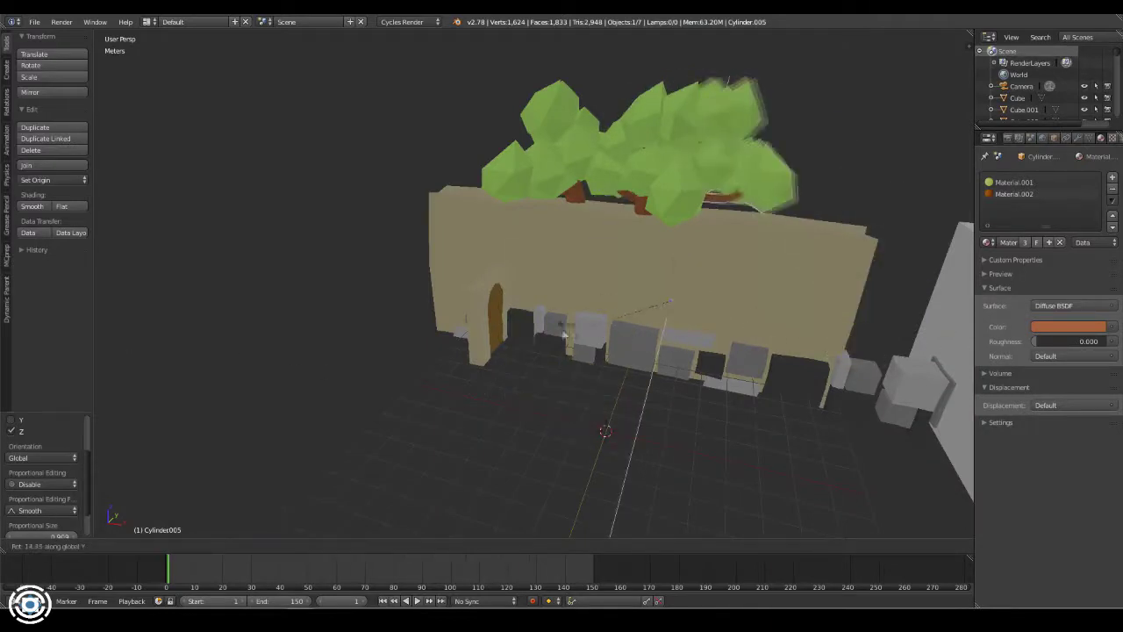
click(842, 334)
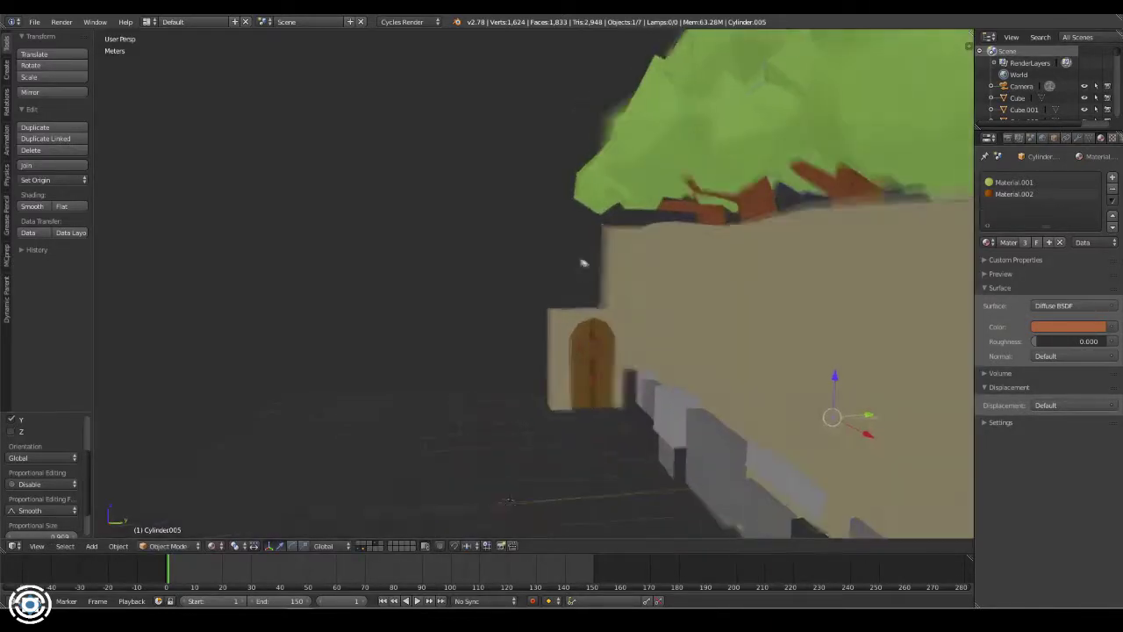
middle_drag(614, 307, 502, 182)
right_click(502, 182)
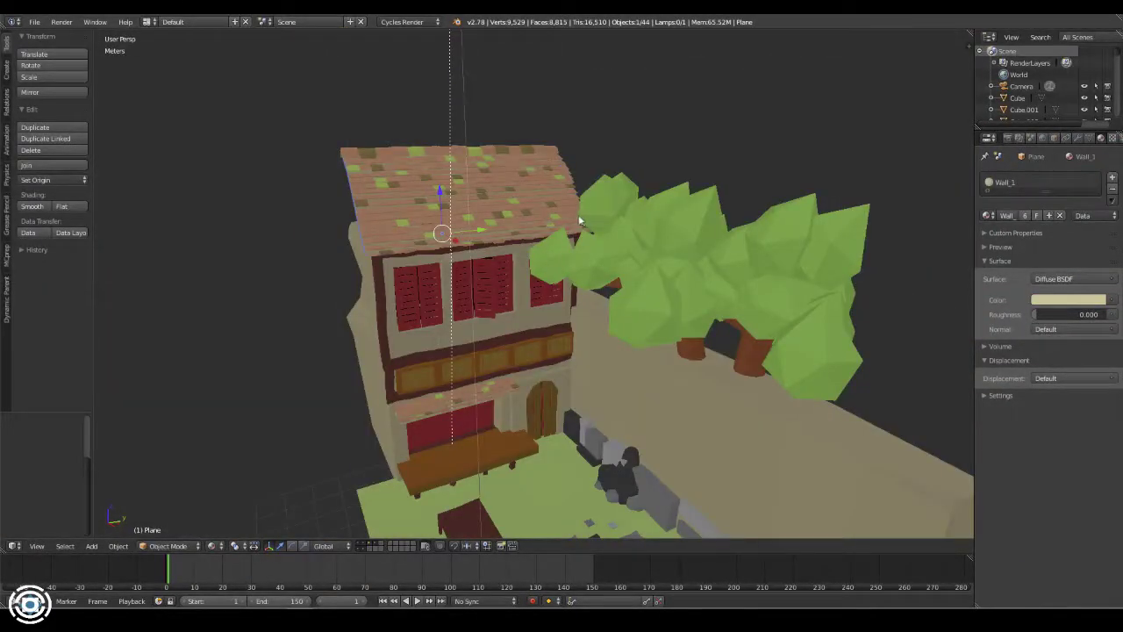
- Isolate a wall piece, duplicate it and raise the copy vertically
middle_drag(518, 236, 674, 155)
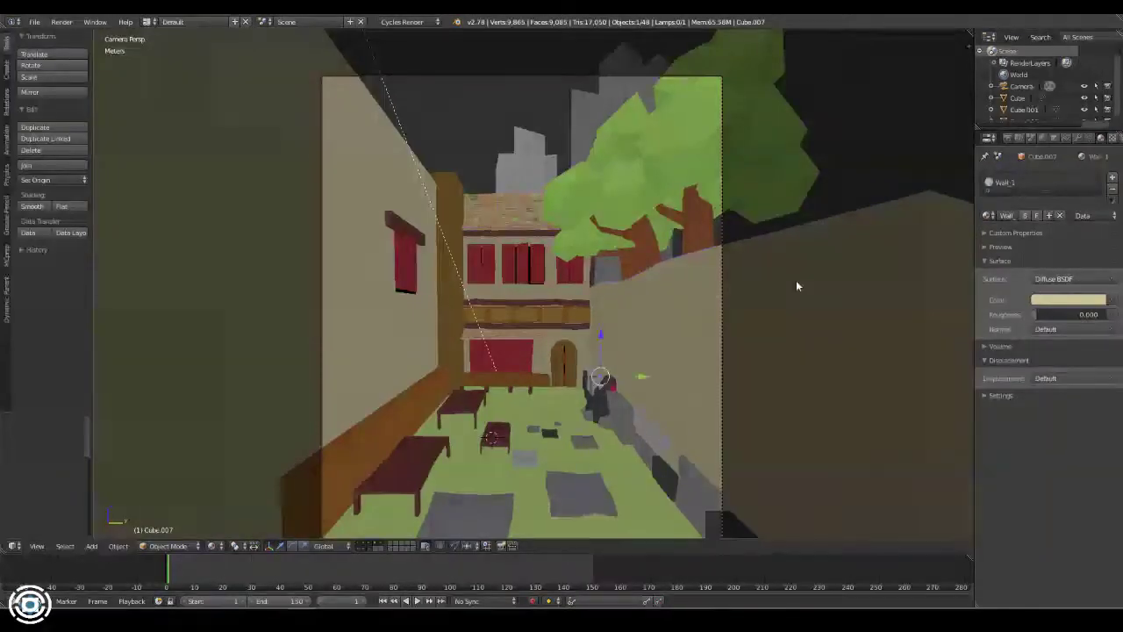
right_click(796, 280)
key(KP_Divide)
key(KP_Divide)
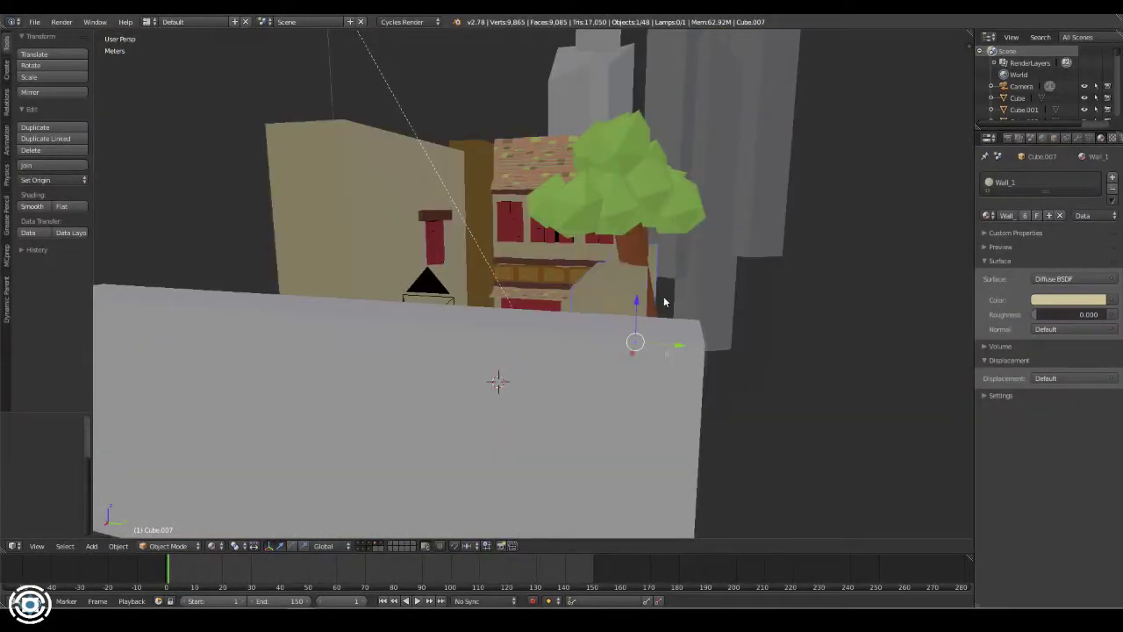
key(shift+d)
key(z)
click(791, 229)
key(KP_0)
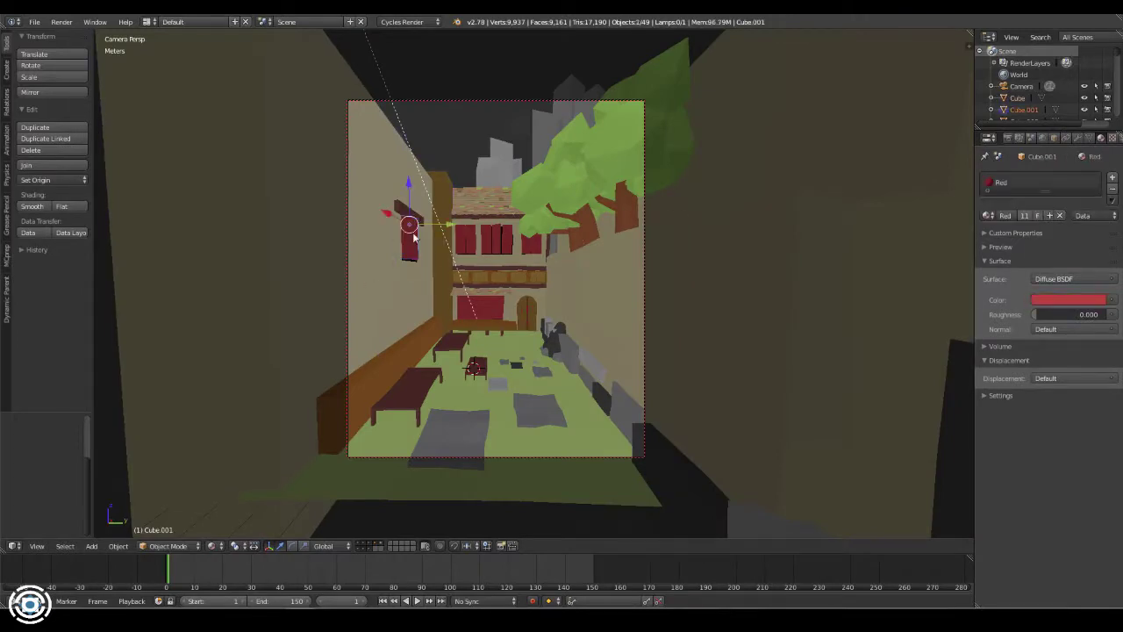
- Move another wall piece along Y, then begin shifting it vertically
right_click(320, 214)
key(g)
key(y)
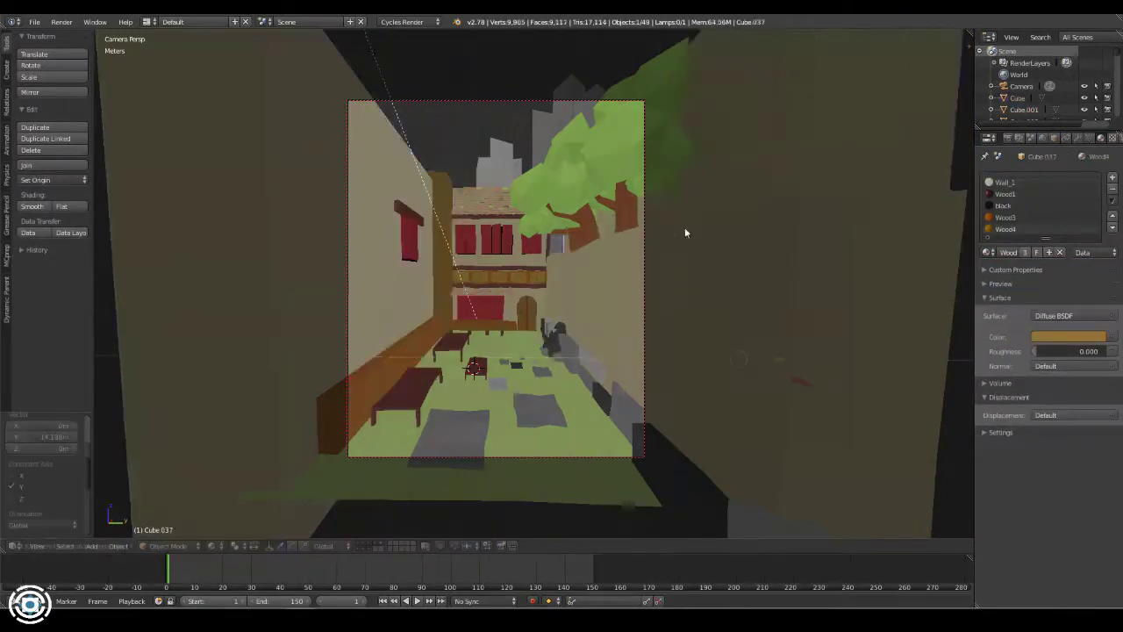
key(KP_Decimal)
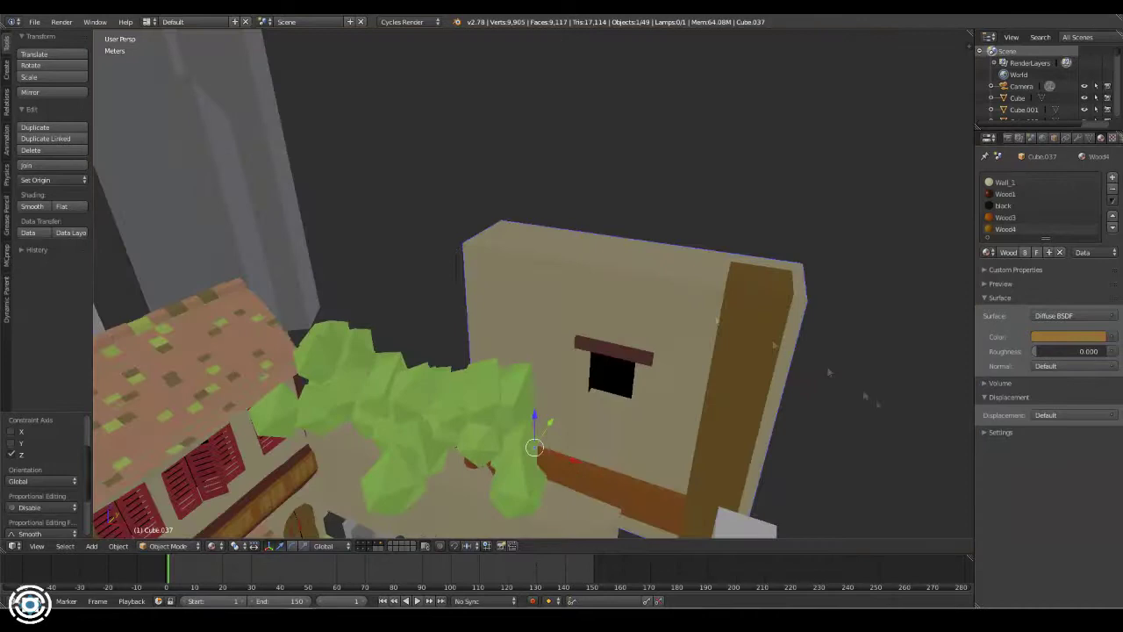
click(799, 378)
key(KP_0)
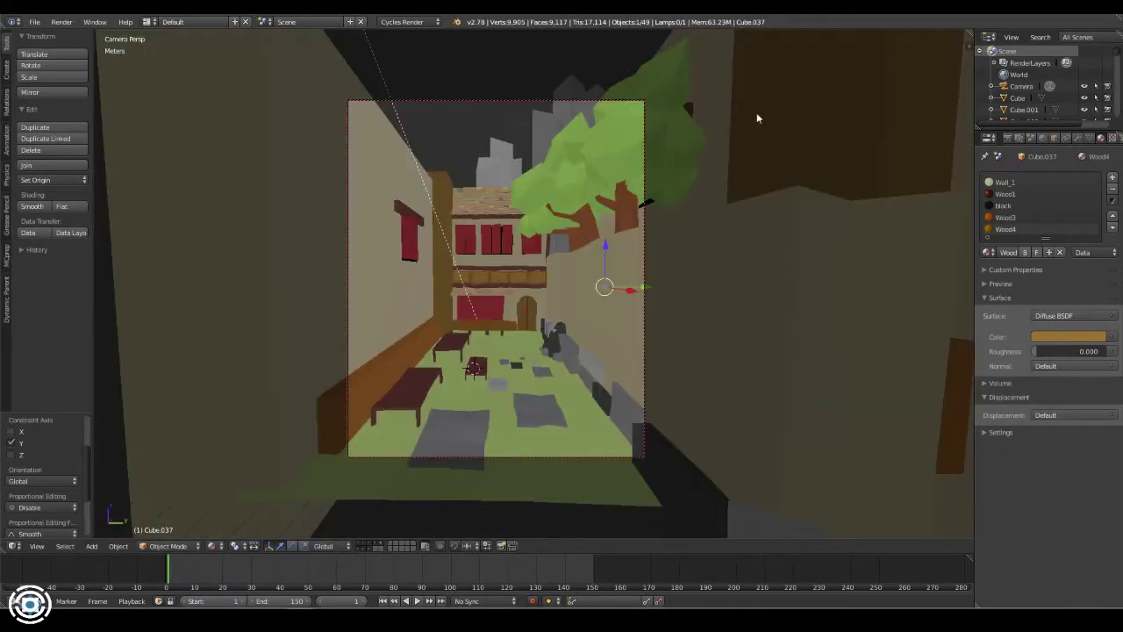
key(g)
key(z)
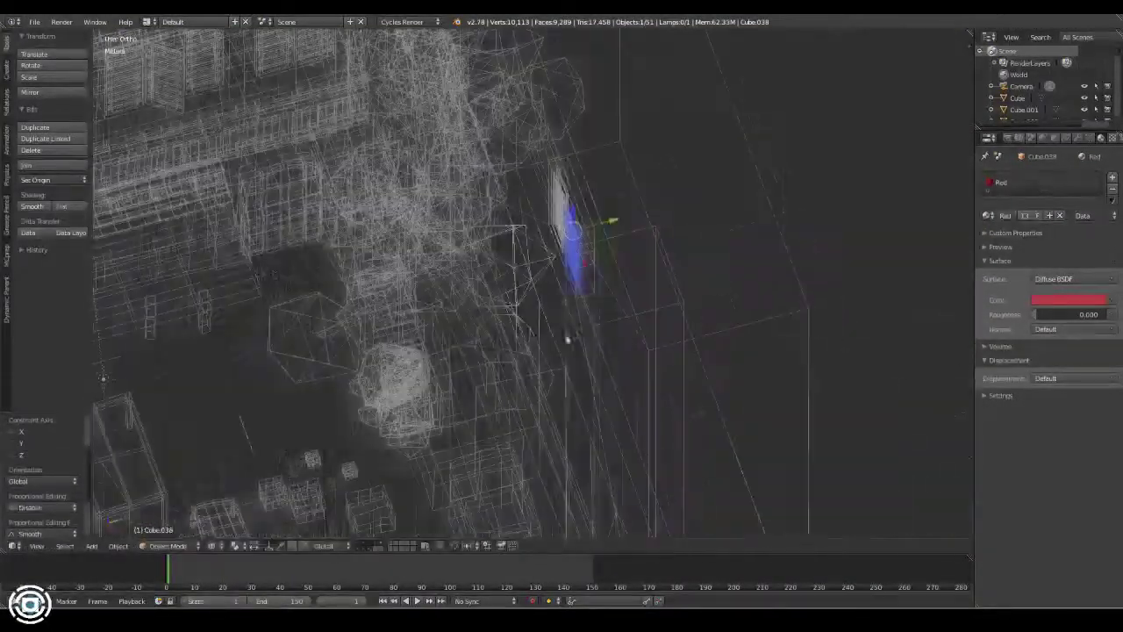
- Switch the viewport to Solid shading and return to the camera view of the alley
click(210, 545)
click(230, 506)
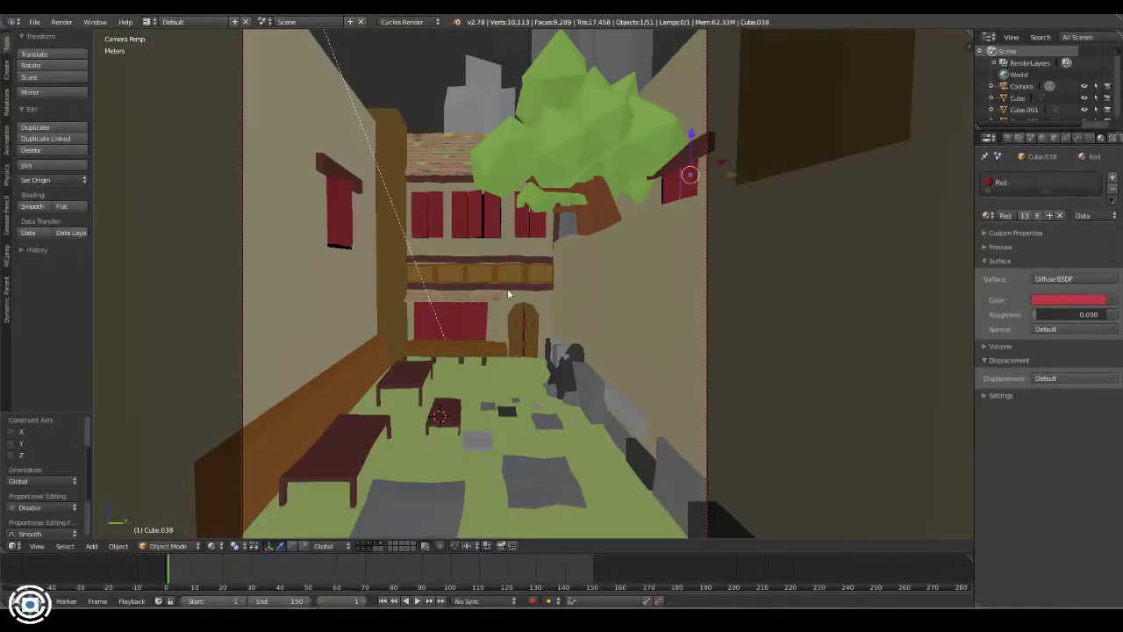
key(space)
key(Return)
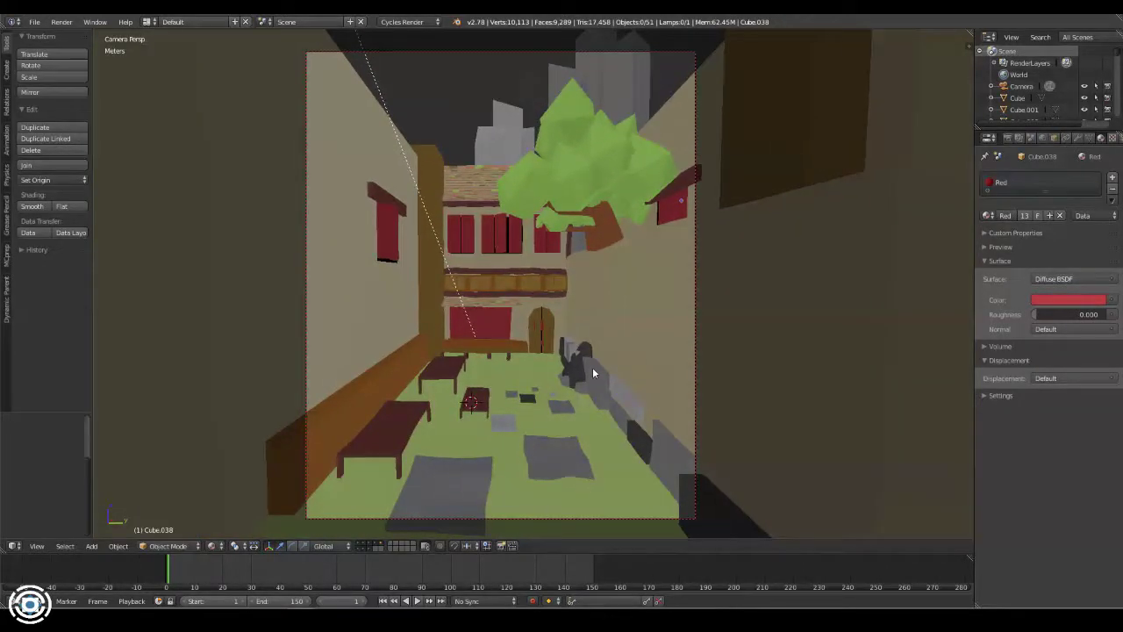
- Slide the grey rock along X beside the low stone wall, then select the wall
right_click(592, 369)
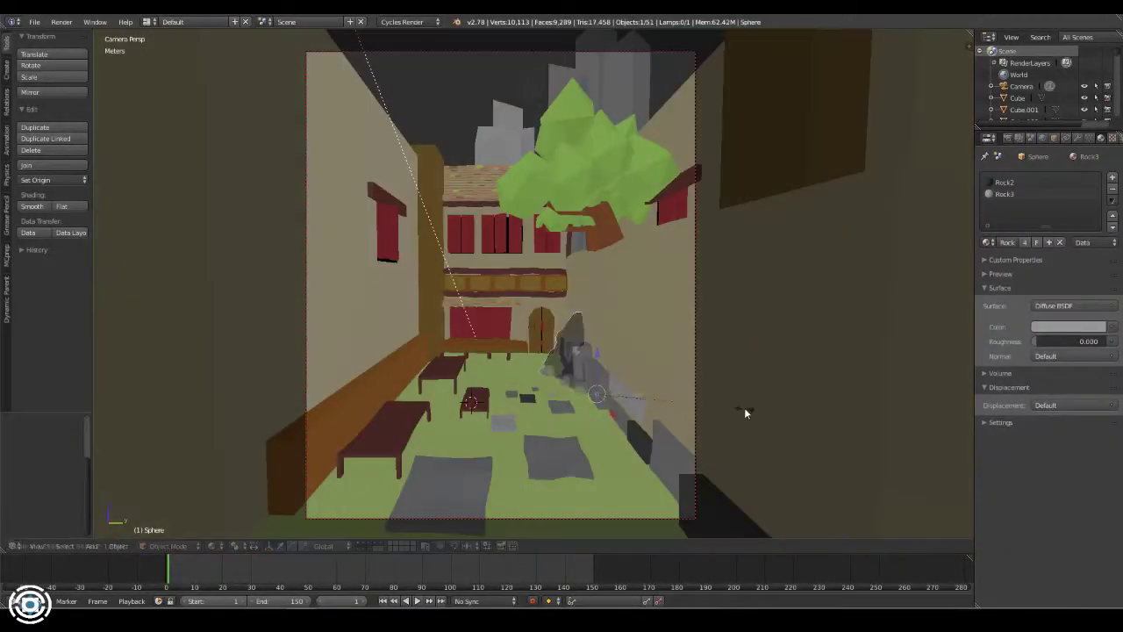
key(h)
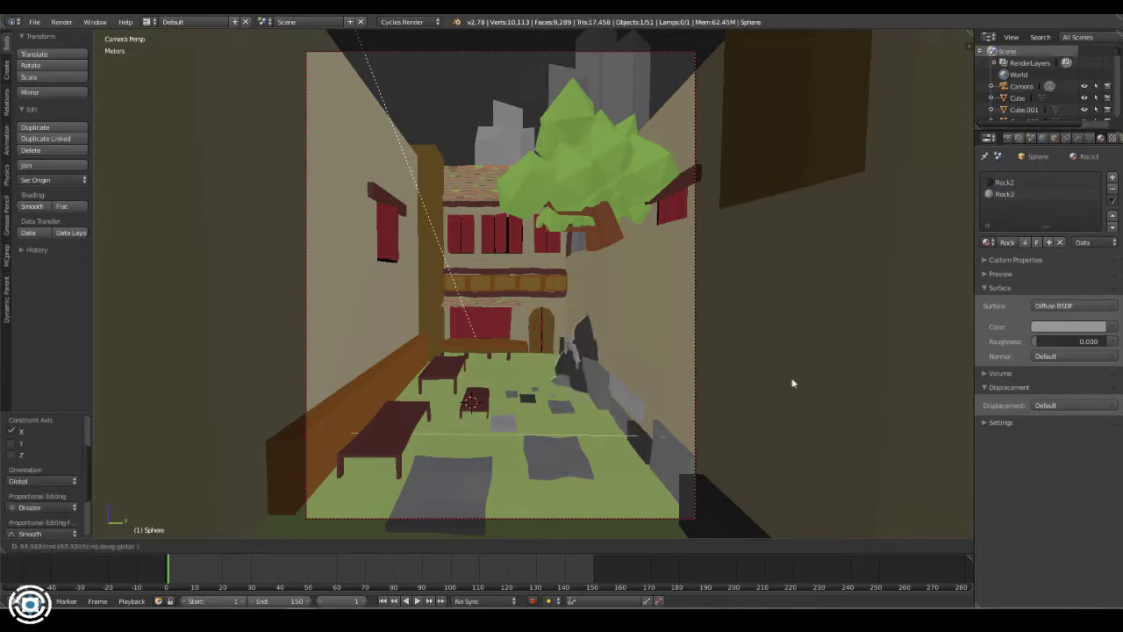
key(alt+h)
key(h)
right_click(579, 377)
middle_drag(579, 382, 732, 328)
key(g)
key(x)
click(731, 328)
scroll(732, 328, up, 5)
right_click(688, 327)
- Drag the stone wall's end face into the rock and exit Edit Mode
key(Tab)
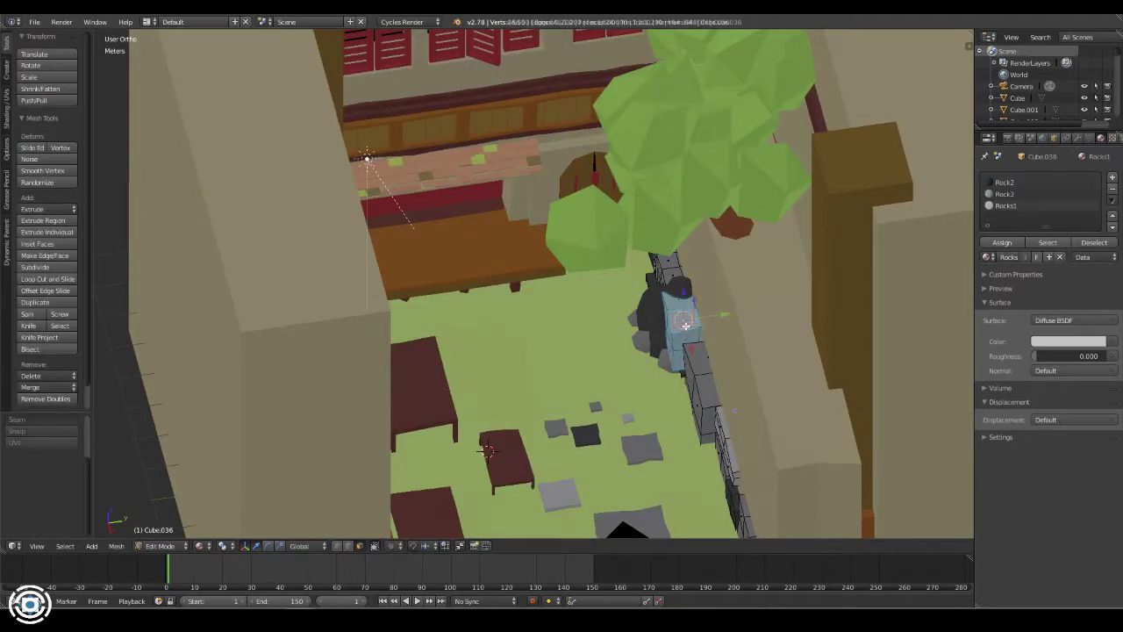
drag(702, 324, 718, 324)
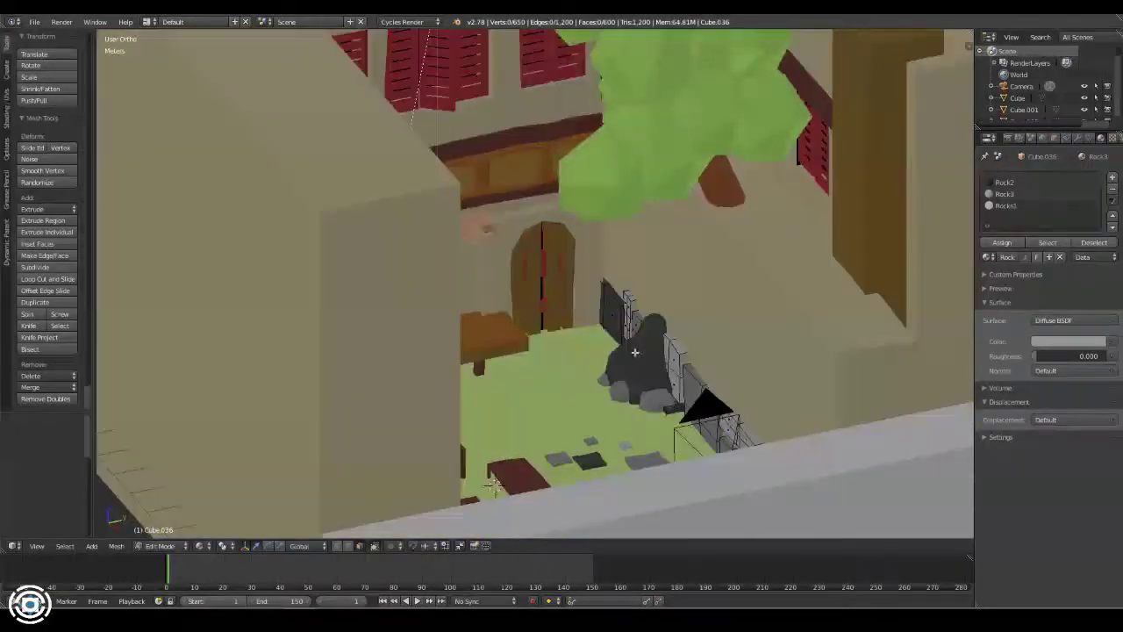
key(KP_0)
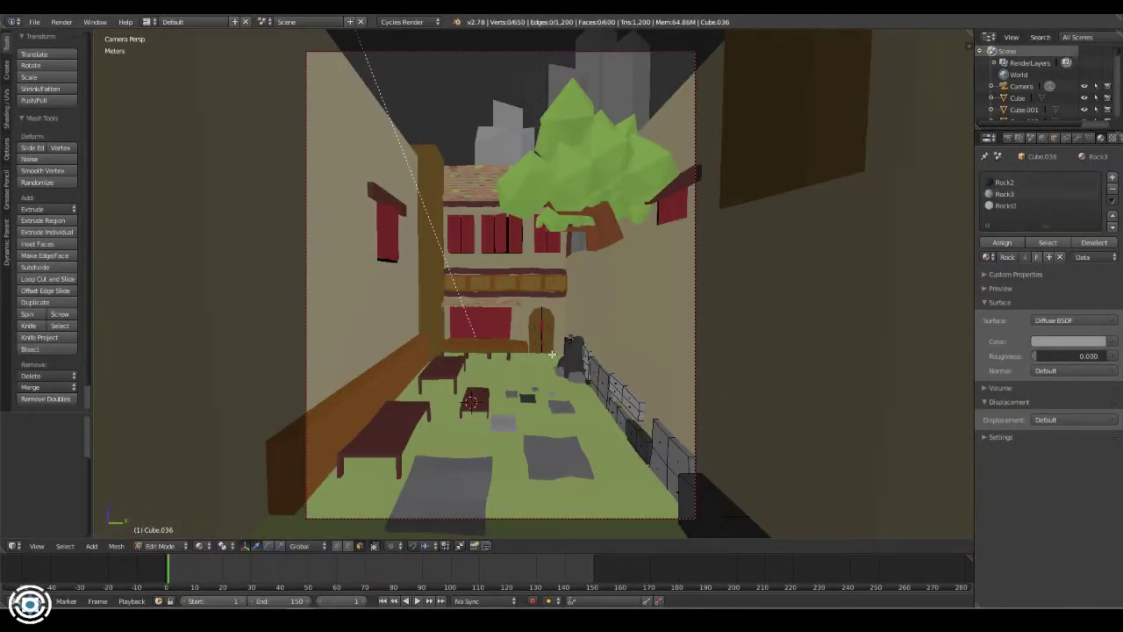
key(Tab)
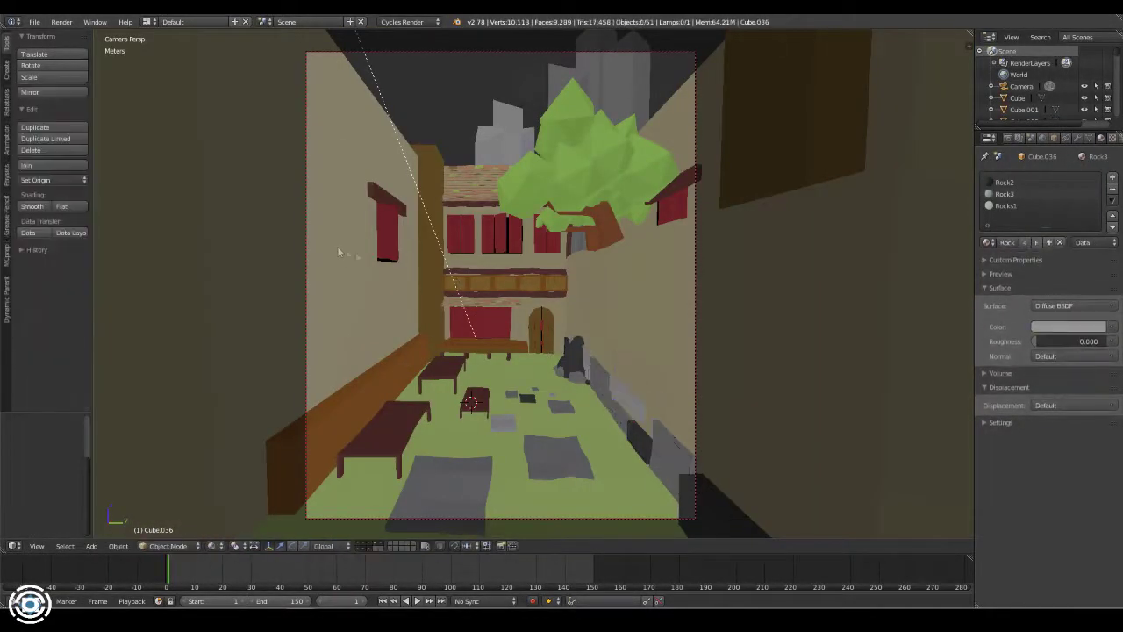
- Select all of the left alley wall's vertices in Edit Mode, then orbit above the roof
right_click(342, 260)
key(Tab)
key(a)
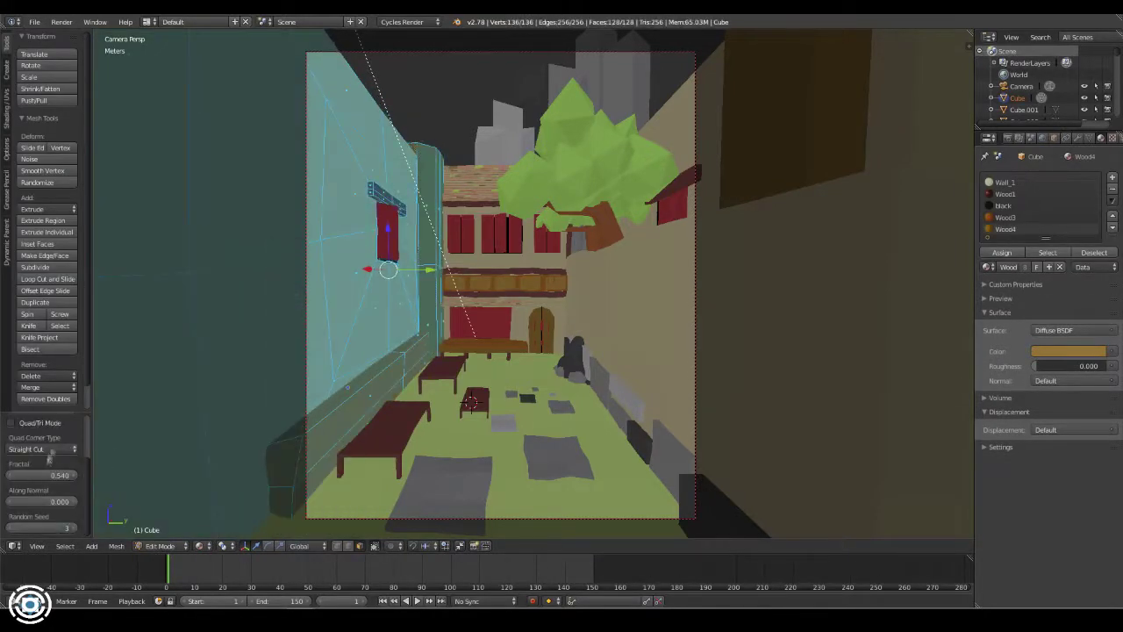
key(Tab)
key(KP_Decimal)
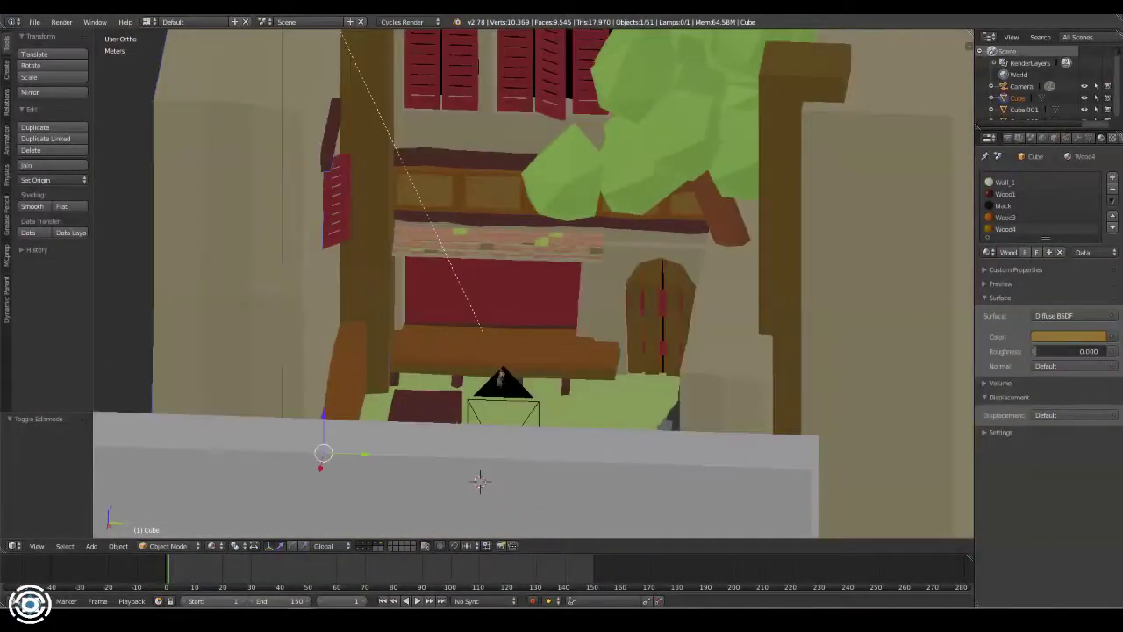
middle_drag(479, 480, 344, 279)
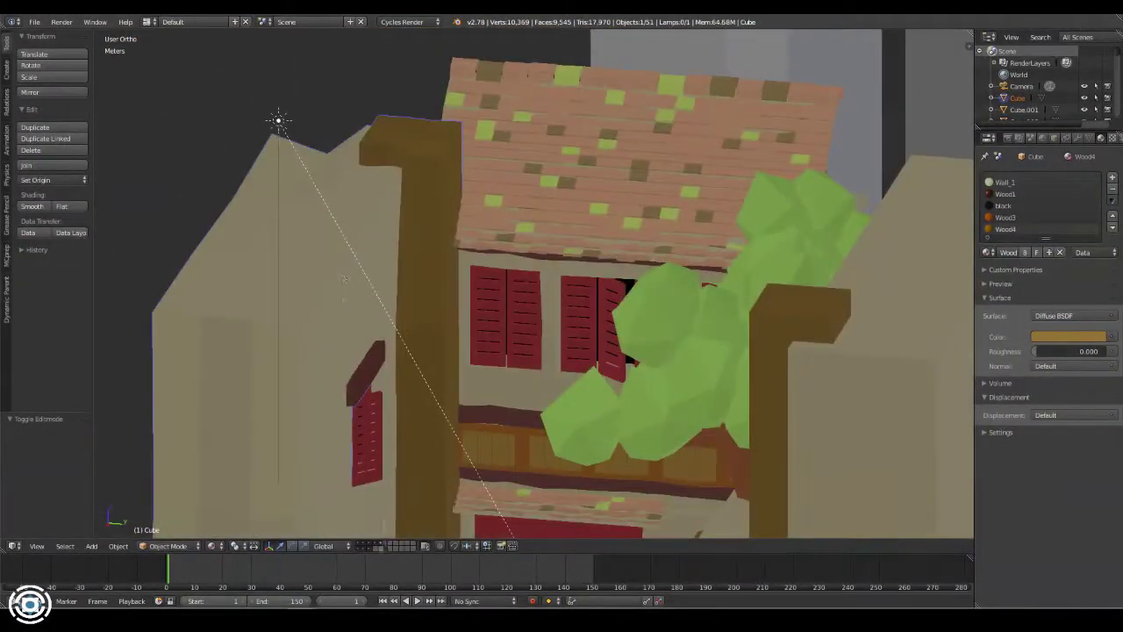
- Hide the other objects, duplicate the scalloped trim strip and move the copy to another layer
key(h)
mouse_move(776, 319)
middle_down()
mouse_move(544, 378)
mouse_move(491, 351)
mouse_move(441, 242)
middle_up()
key(a)
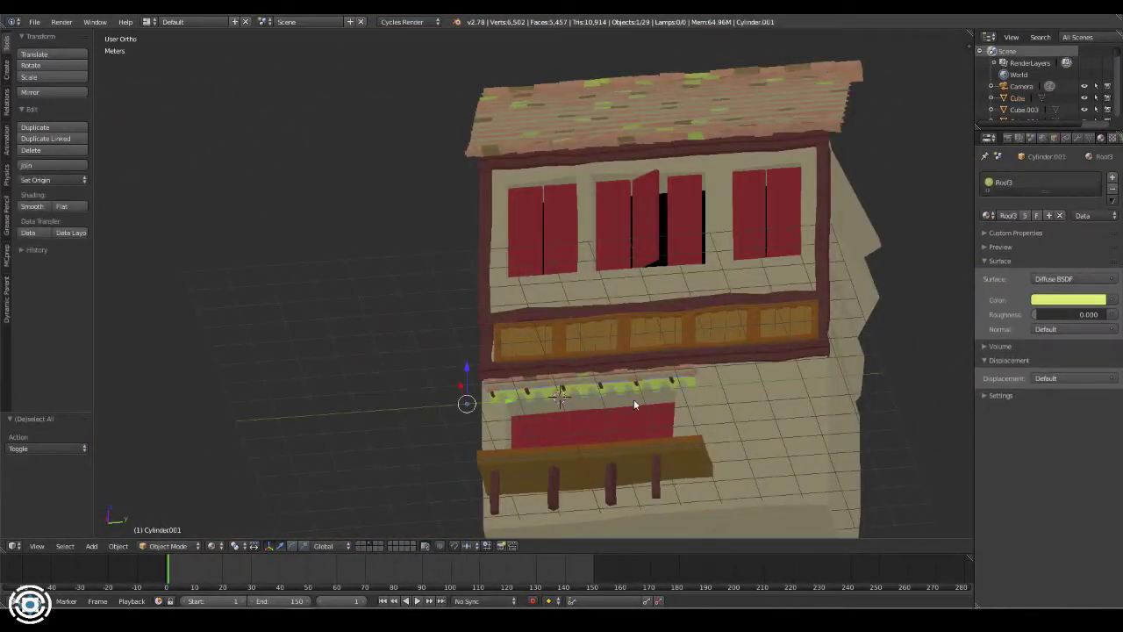
key(shift+d)
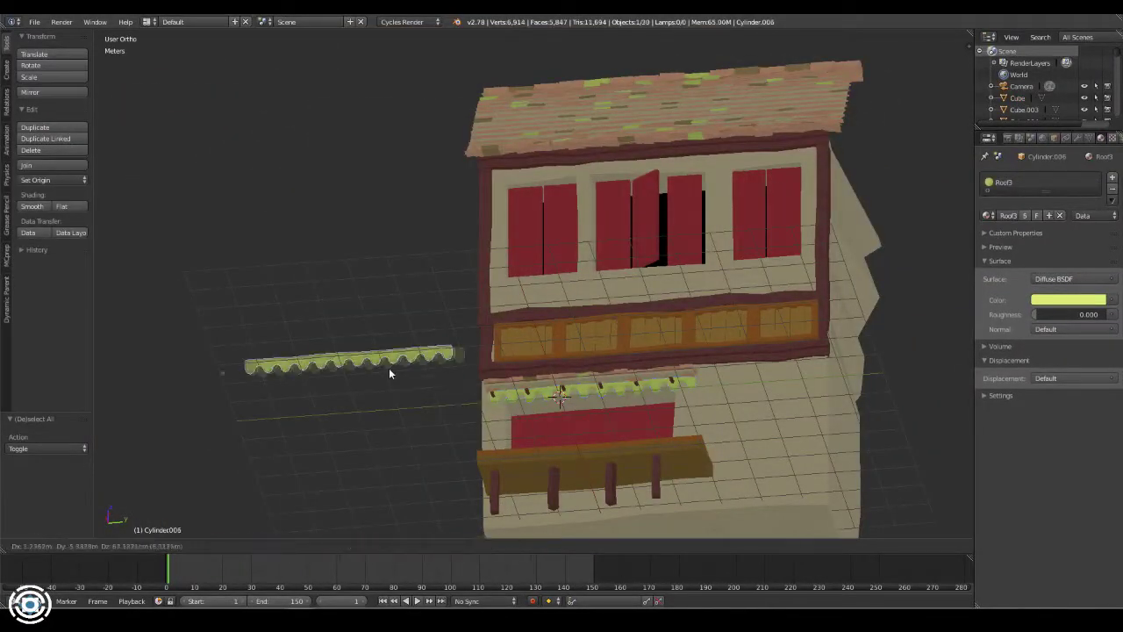
click(388, 363)
key(m)
click(527, 394)
- Duplicate the original trim strip again, send it to the same layer, and display layer 2
right_click(693, 373)
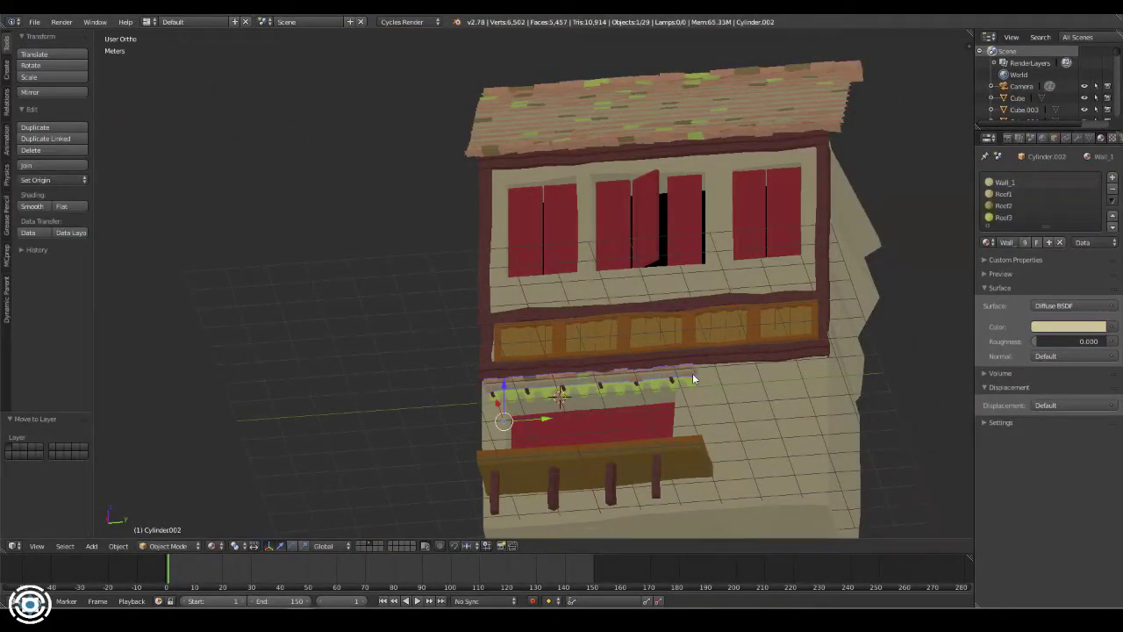
key(shift+d)
click(389, 363)
key(m)
click(527, 394)
key(2)
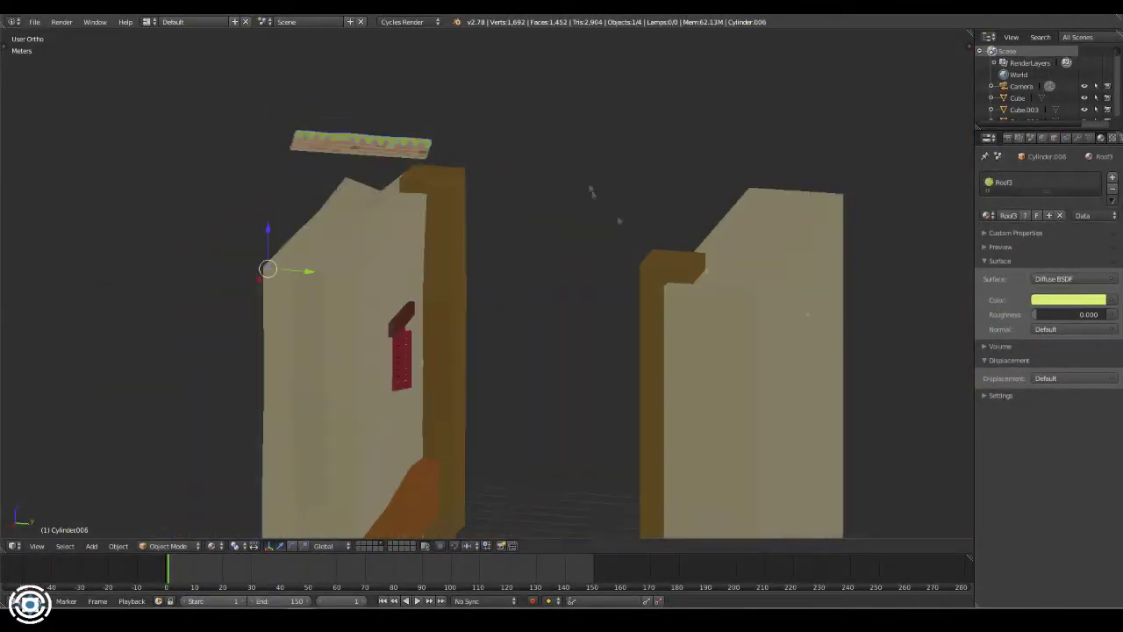
- Swap the roof strip's Roof3 material for a new pale-blue material
click(1059, 215)
click(987, 242)
text(Roof_2)
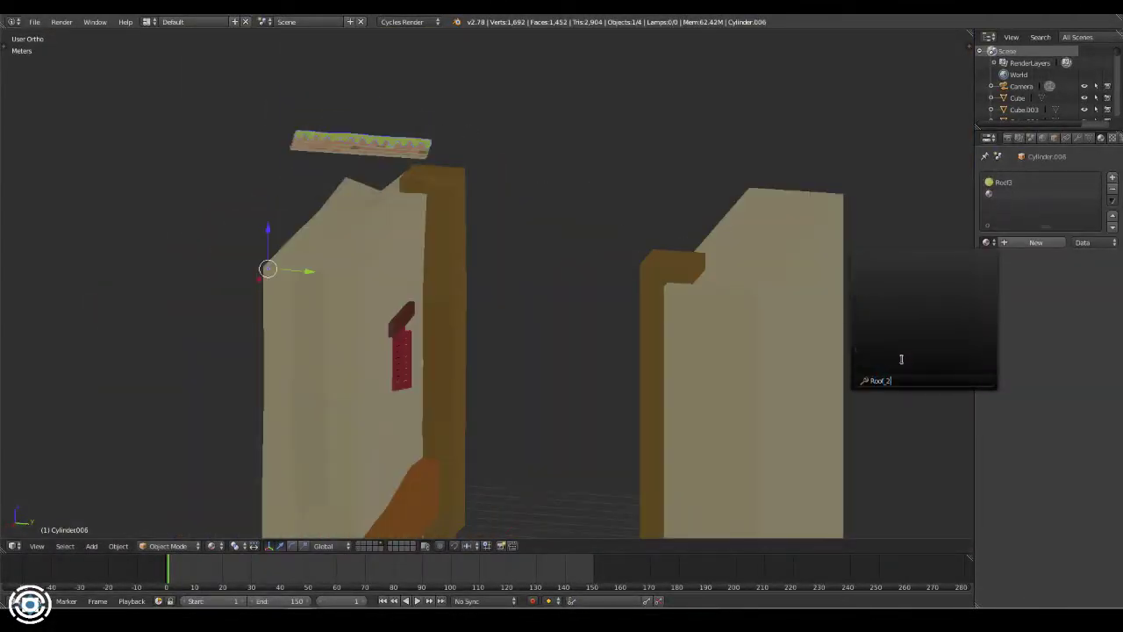
click(1035, 242)
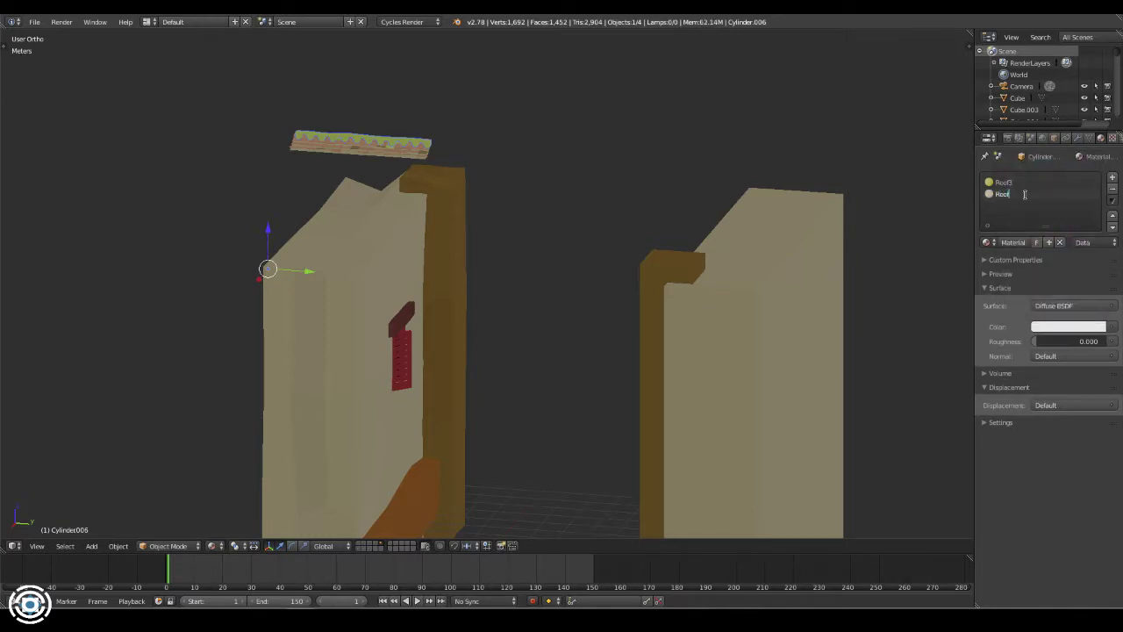
text(_2_1)
click(1064, 329)
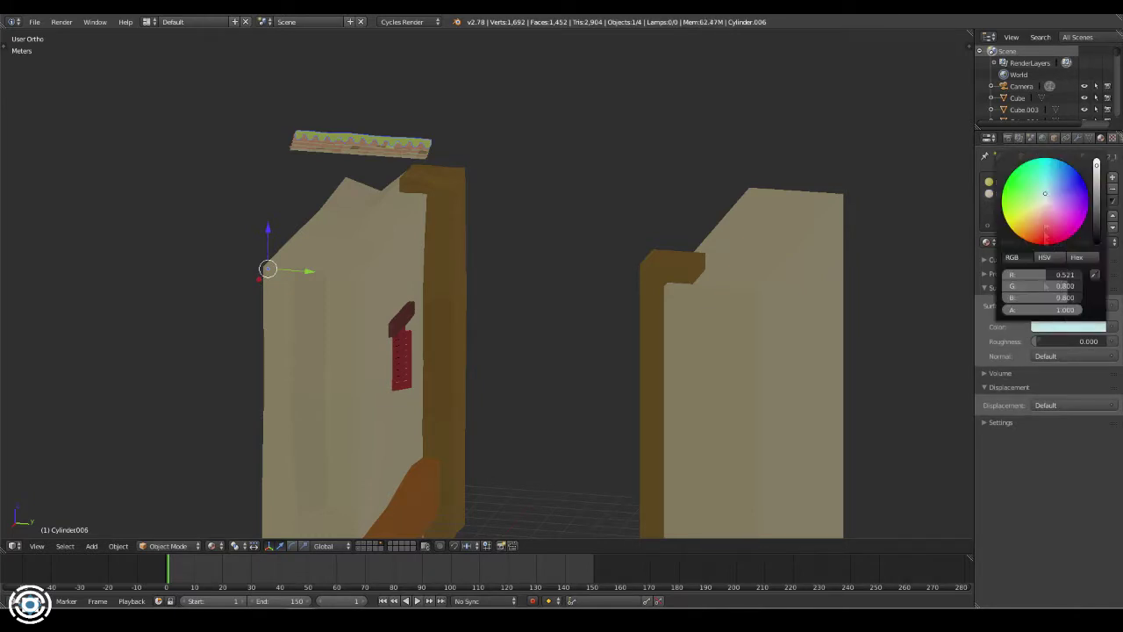
- Rotate and resize the roof strip from the top view
key(Tab)
key(Tab)
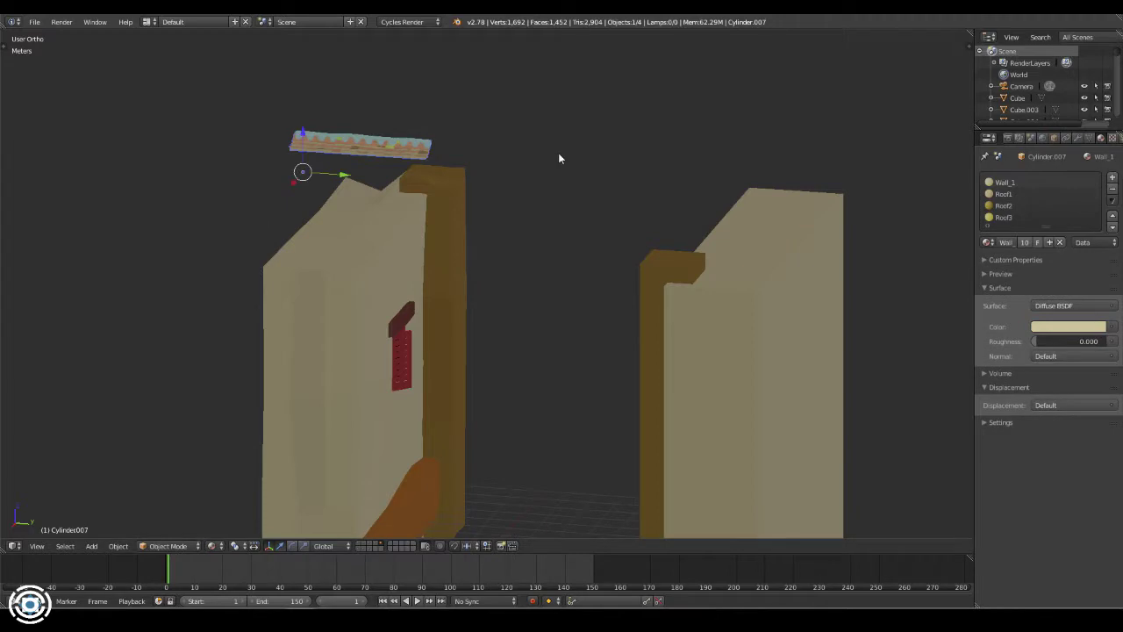
key(KP_7)
key(r)
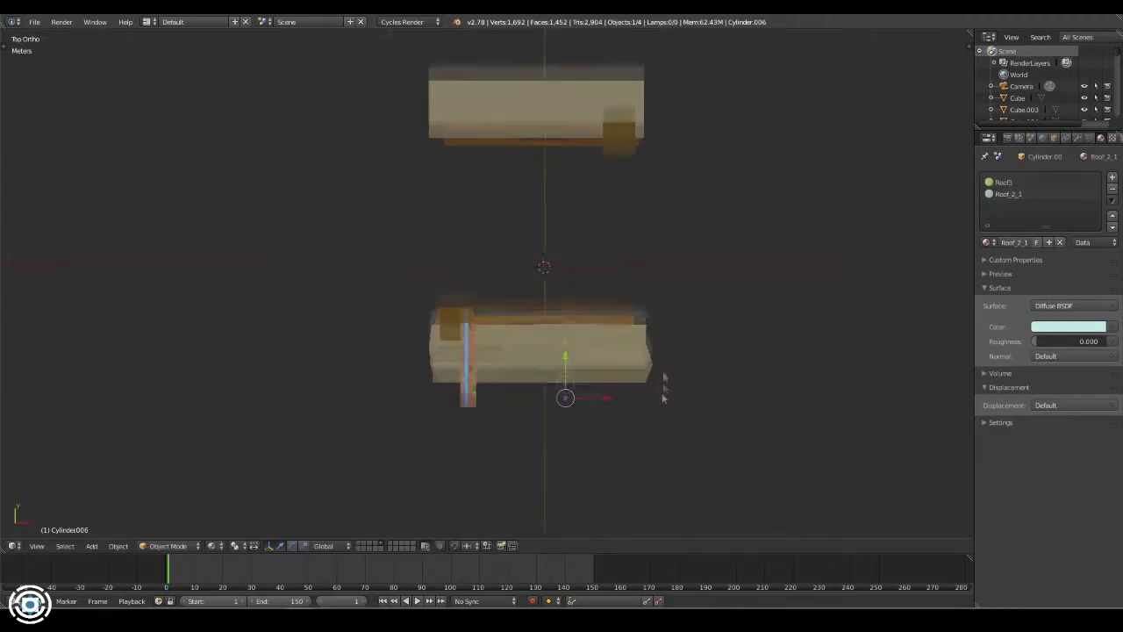
scroll(662, 368, up, 1)
key(s)
click(783, 313)
key(KP_0)
- Raise the roof strip vertically and set its sideways position along the wall
key(g)
key(z)
click(353, 358)
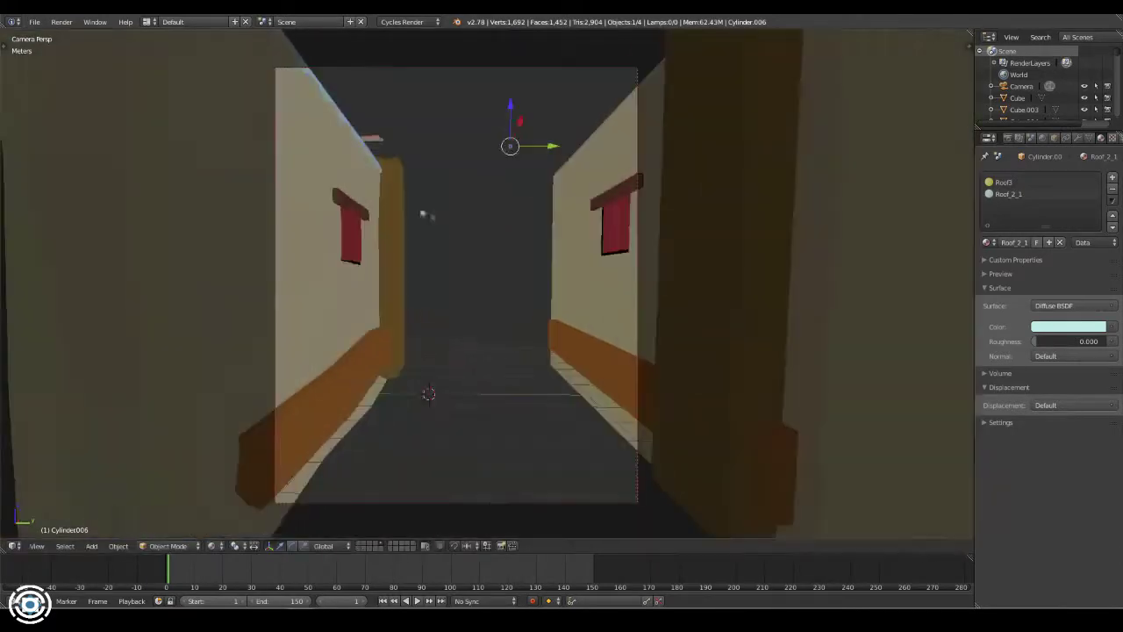
key(KP_5)
scroll(485, 406, down, 3)
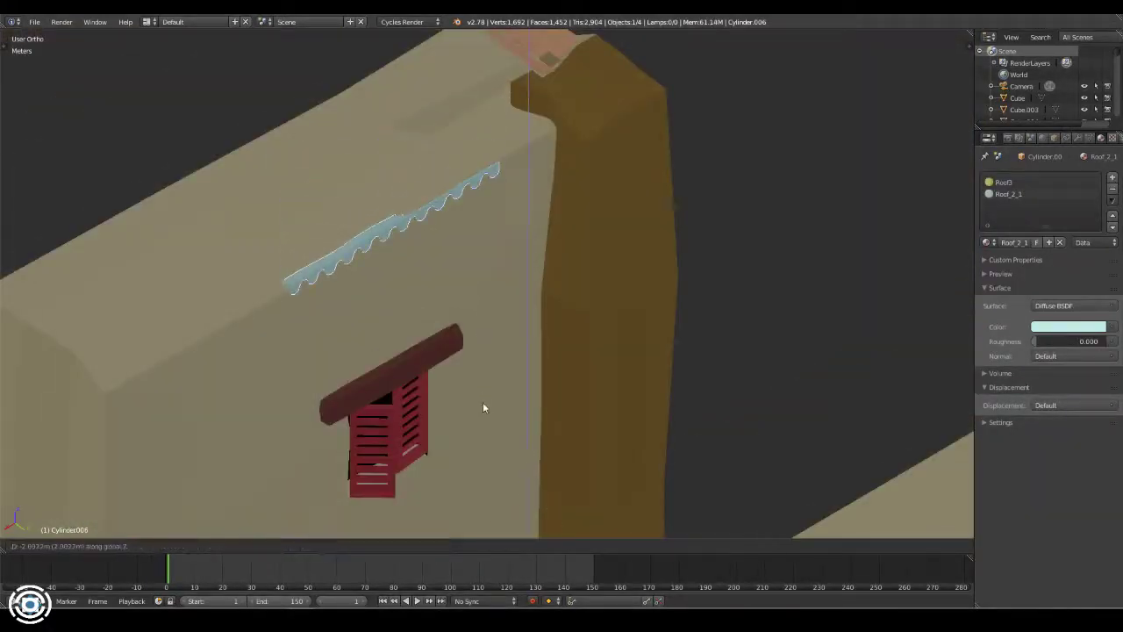
middle_drag(484, 407, 526, 369)
click(621, 226)
middle_drag(620, 226, 677, 242)
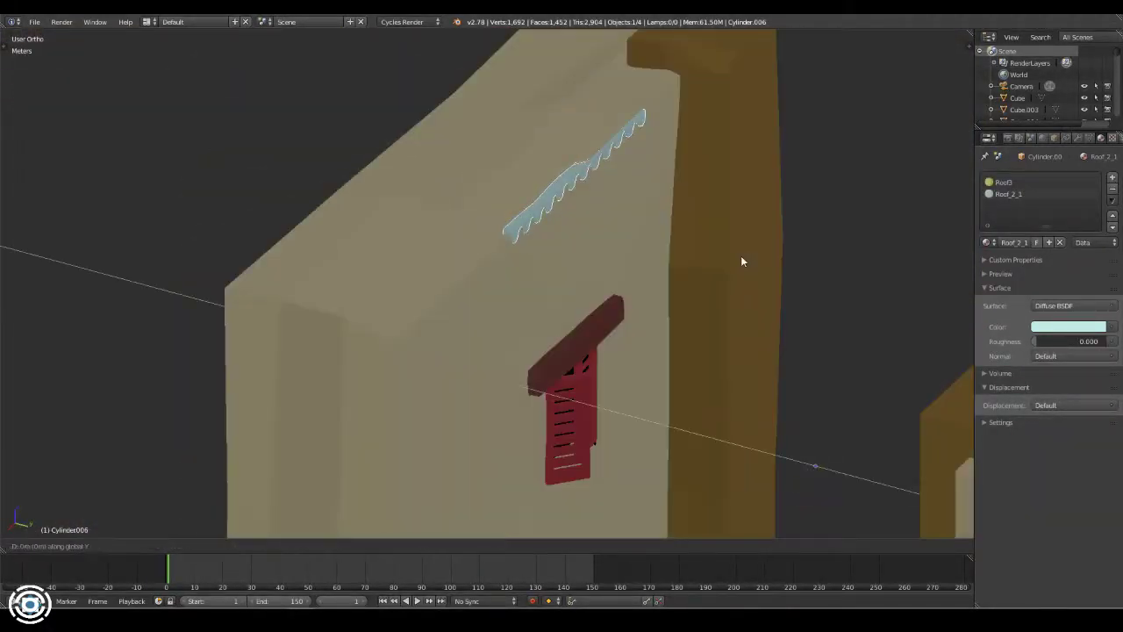
middle_drag(798, 217, 779, 205)
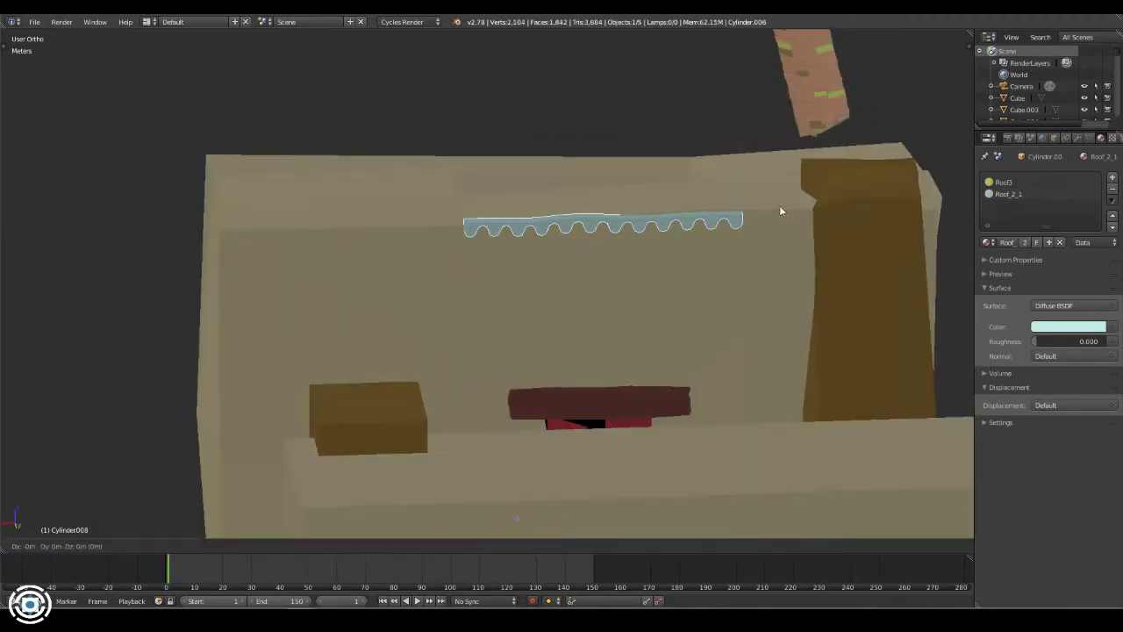
- Duplicate the scalloped trim and slide the copy further along the wall on X
key(shift+d)
key(x)
click(515, 216)
middle_drag(515, 216, 515, 226)
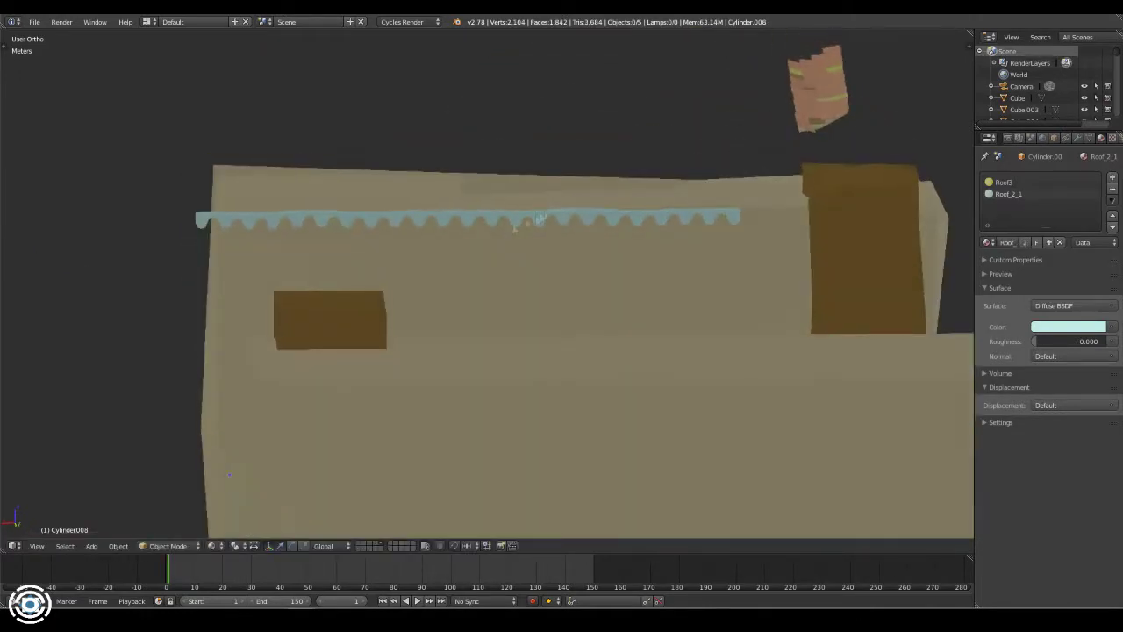
click(808, 226)
- Add a small cube between the walls and enter Edit Mode on it
key(KP_0)
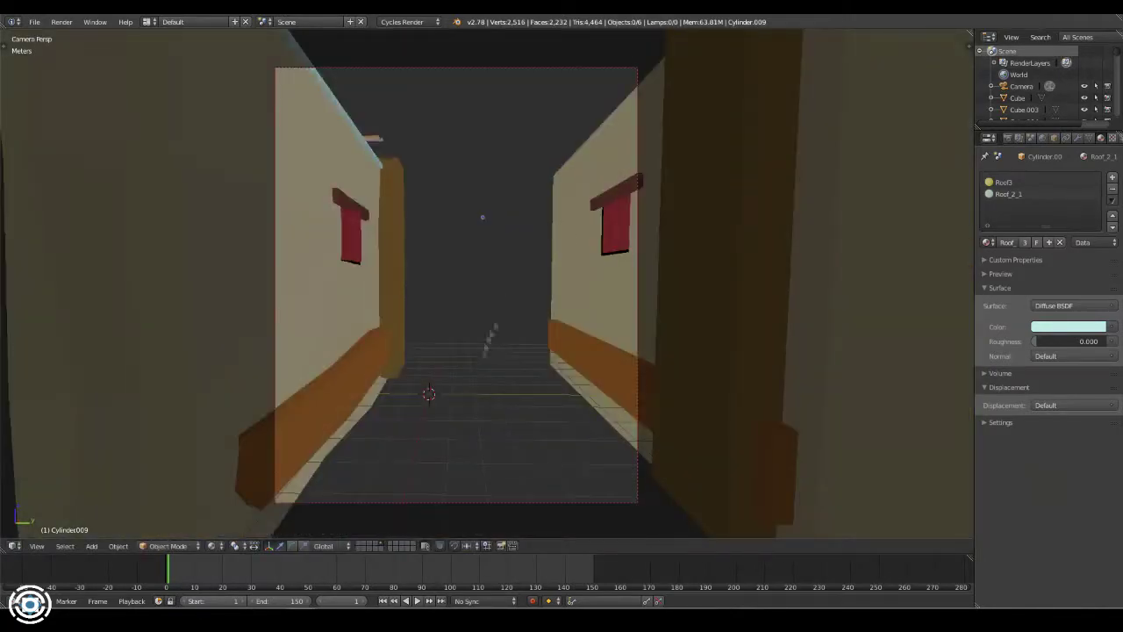
middle_drag(480, 334, 474, 328)
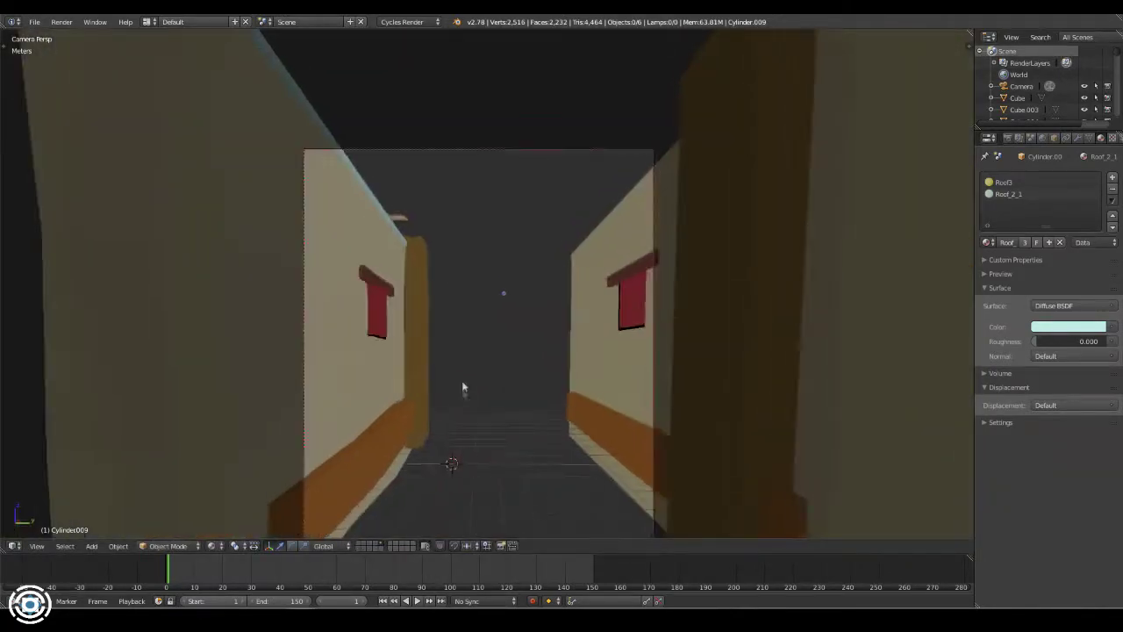
middle_drag(463, 383, 524, 353)
key(KP_5)
key(shift+a)
click(486, 348)
key(Tab)
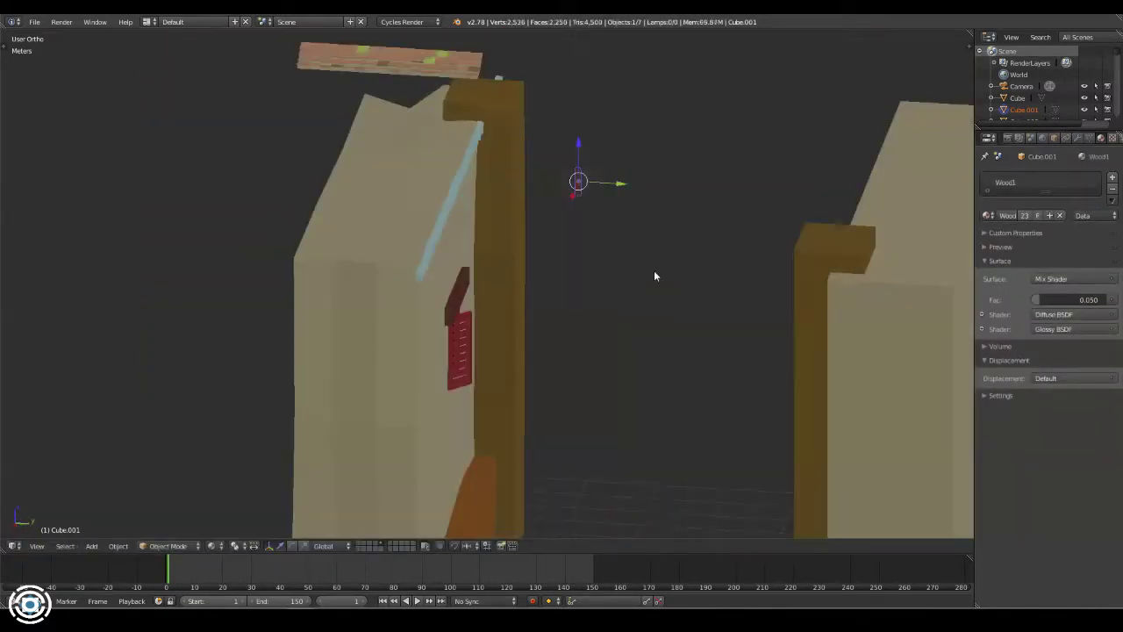
- Add an Array modifier to the small cube, viewed from the front in wireframe
middle_drag(485, 384, 551, 241)
key(KP_1)
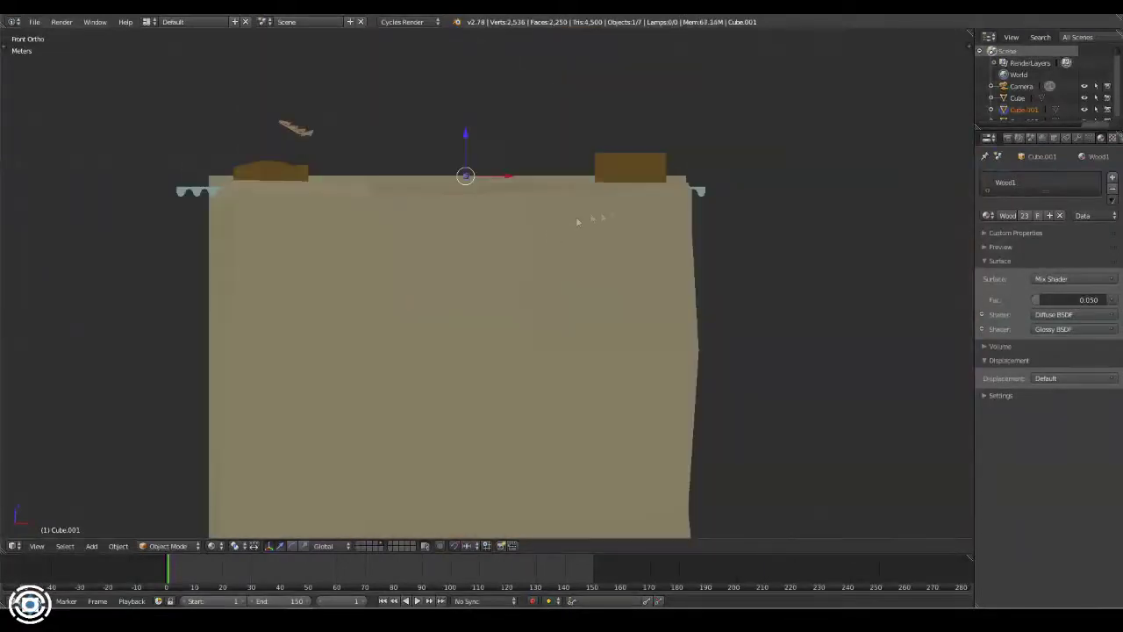
key(z)
key(KP_Decimal)
click(1078, 138)
click(1000, 177)
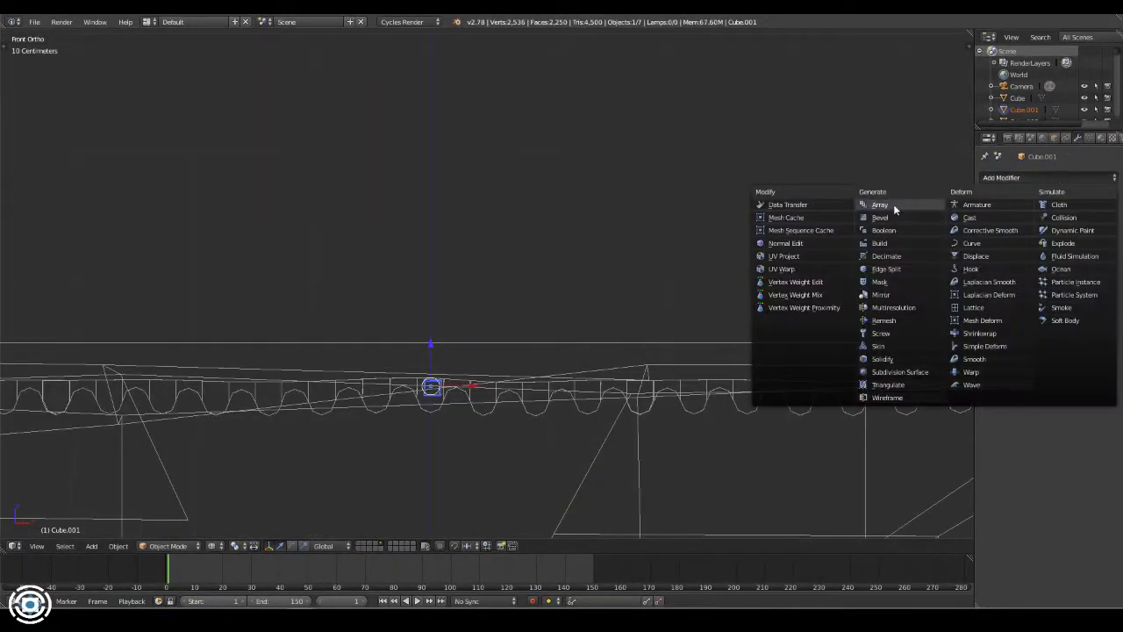
click(881, 204)
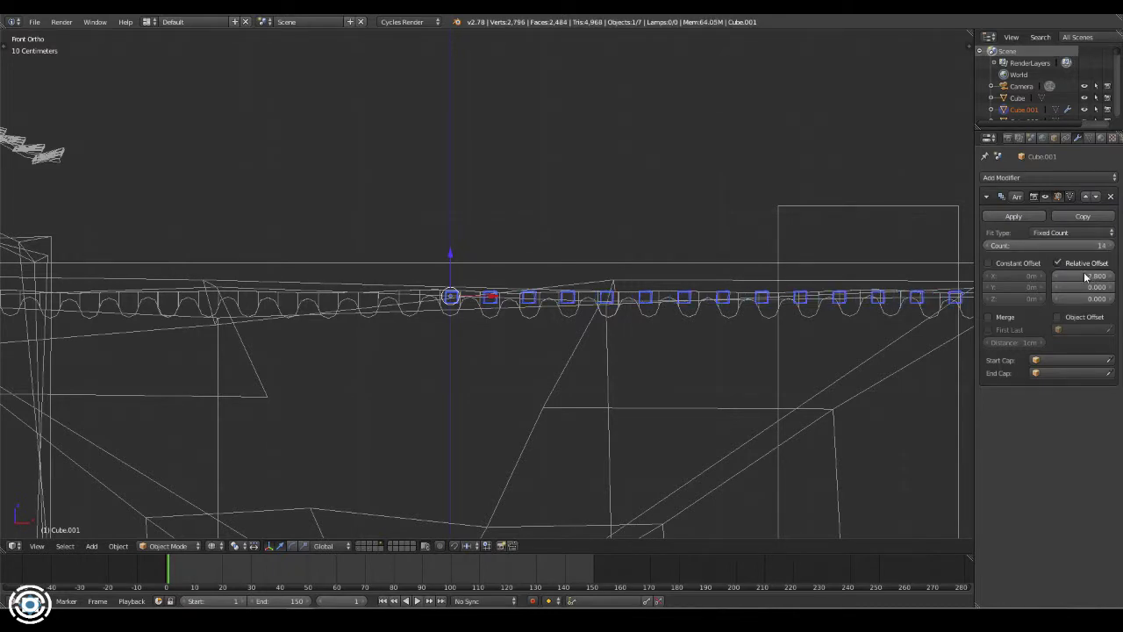
- Space the 14 arrayed blocks along X, make them permanent, and slide the row into place
drag(1085, 277, 1072, 276)
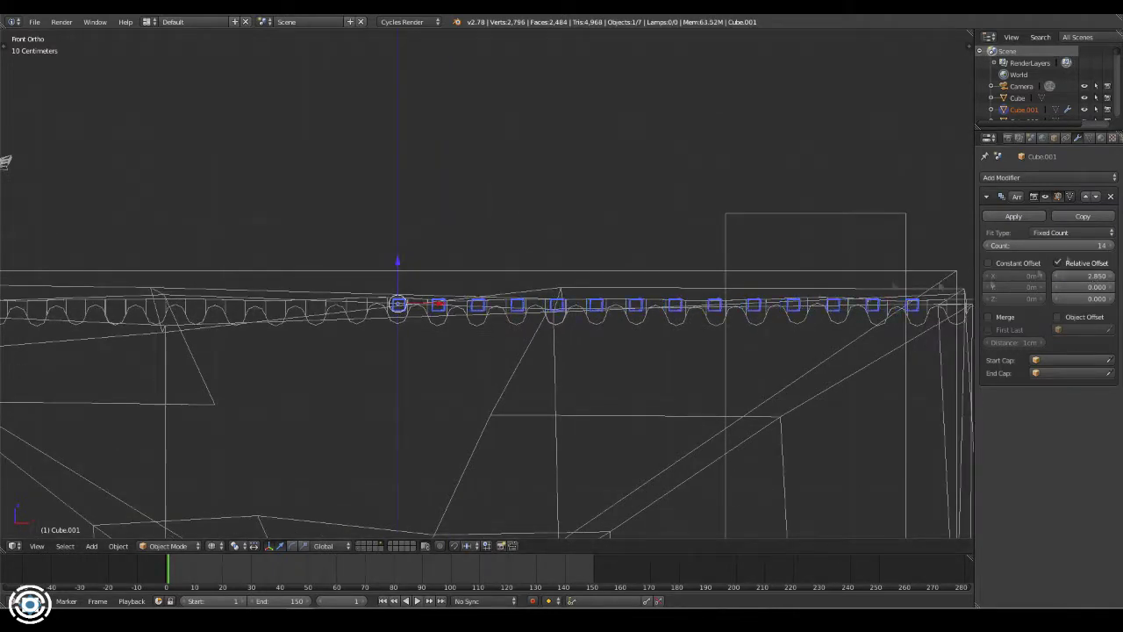
scroll(533, 332, down, 2)
key(g)
key(x)
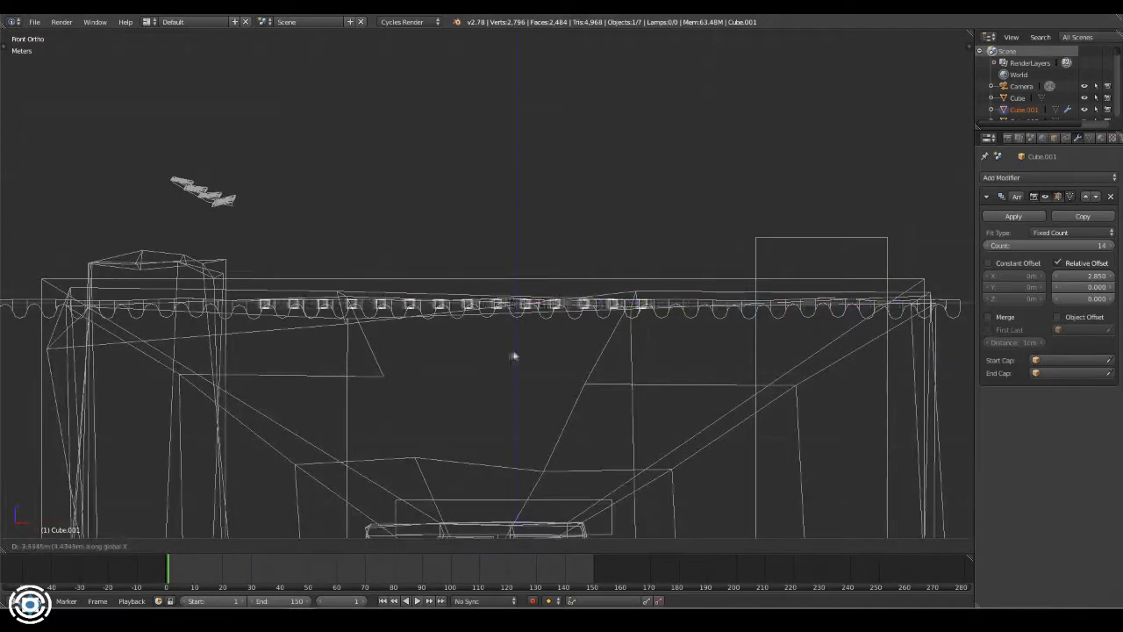
key(alt+c)
click(126, 351)
mouse_move(126, 351)
middle_down()
mouse_move(196, 413)
mouse_move(656, 334)
middle_up()
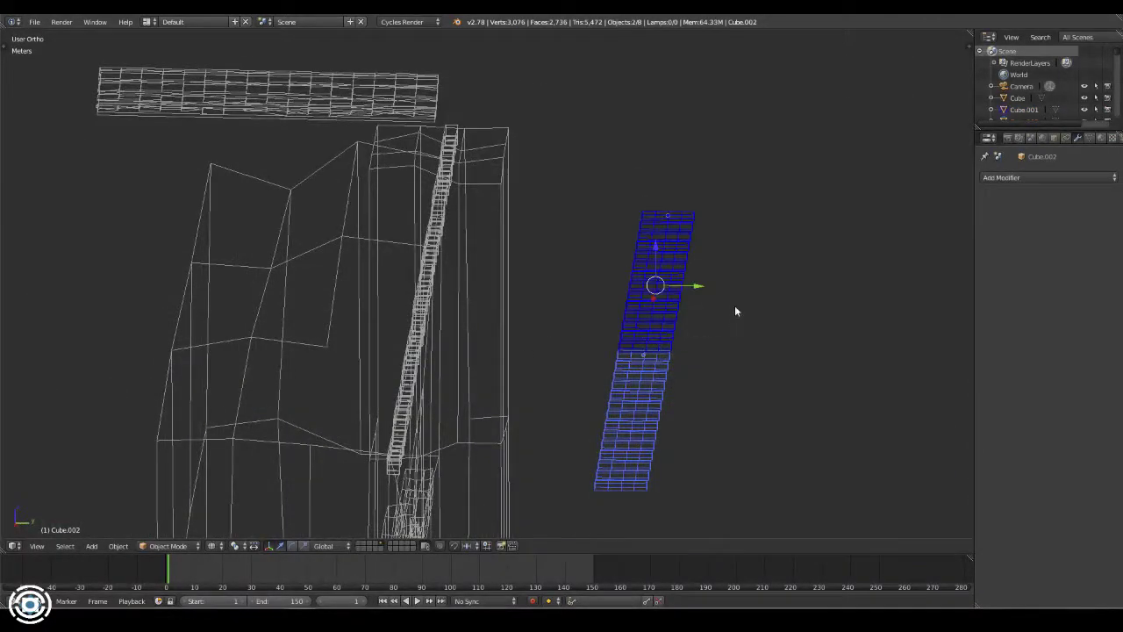
- Add a Bezier curve beside the block row
key(KP_3)
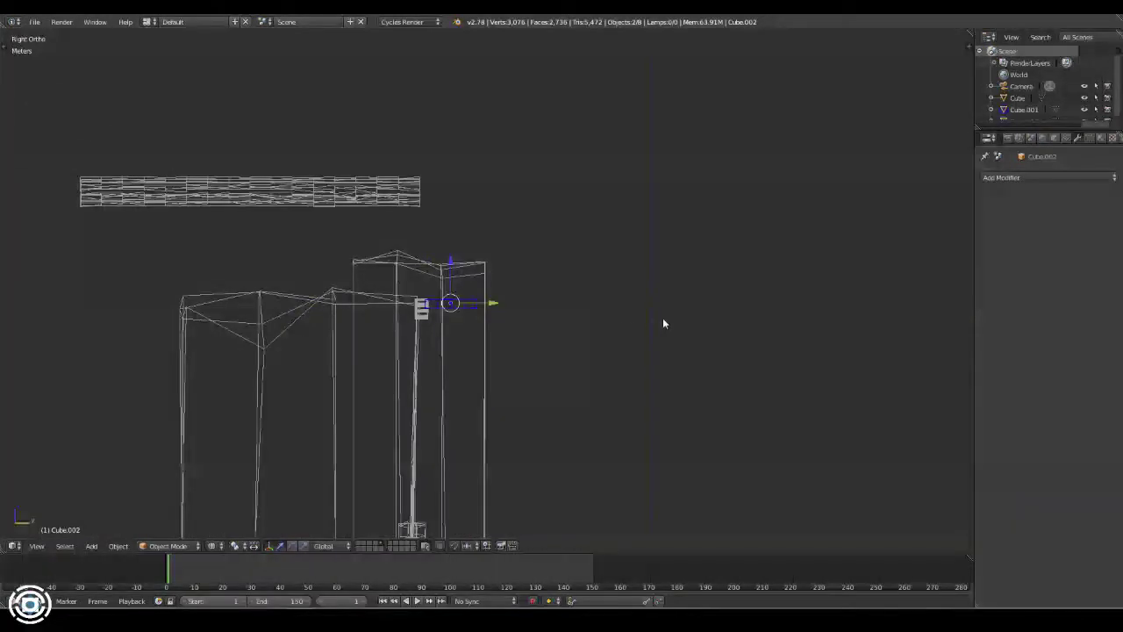
scroll(502, 293, up, 5)
scroll(570, 343, down, 5)
key(shift+a)
click(614, 357)
- Move the Bezier curve's points from the top view to run beside the building
middle_drag(616, 389, 586, 344)
scroll(715, 339, up, 8)
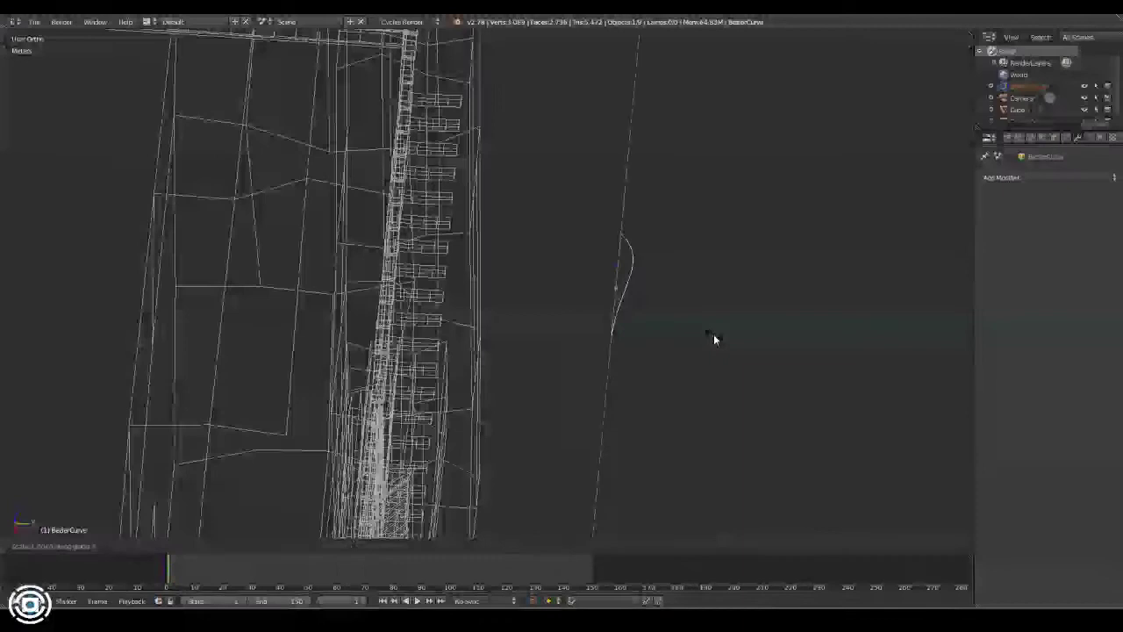
middle_drag(802, 357, 724, 316)
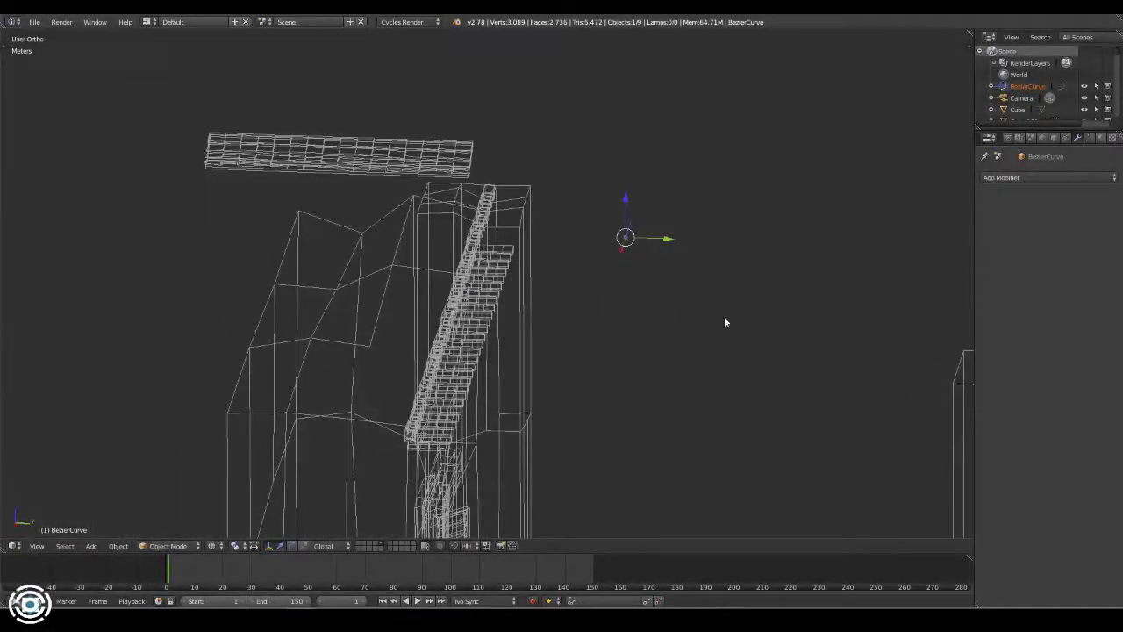
key(KP_7)
key(KP_Decimal)
key(Tab)
key(g)
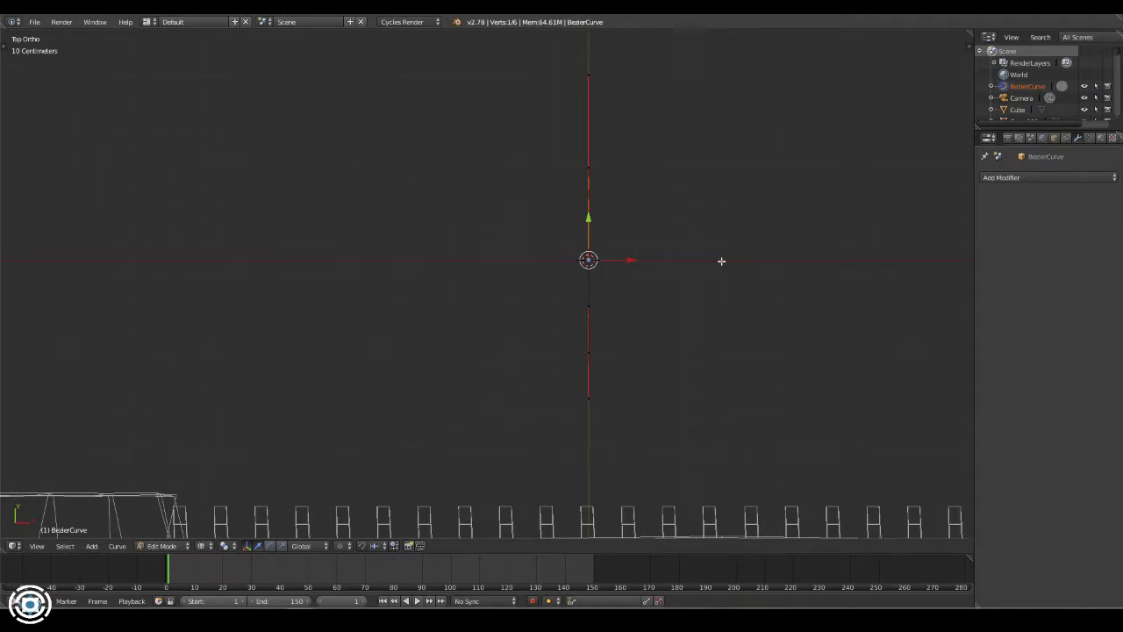
scroll(711, 237, down, 5)
middle_drag(710, 237, 789, 329)
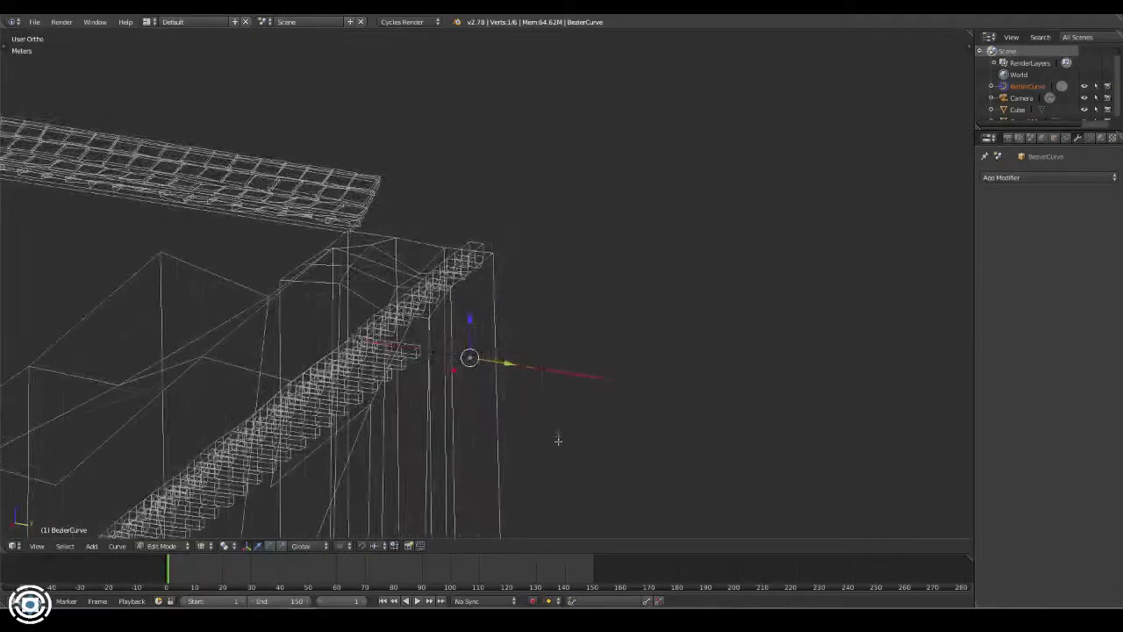
click(769, 288)
- Adjust the curve's points and rescale its handles from front and side views
key(KP_1)
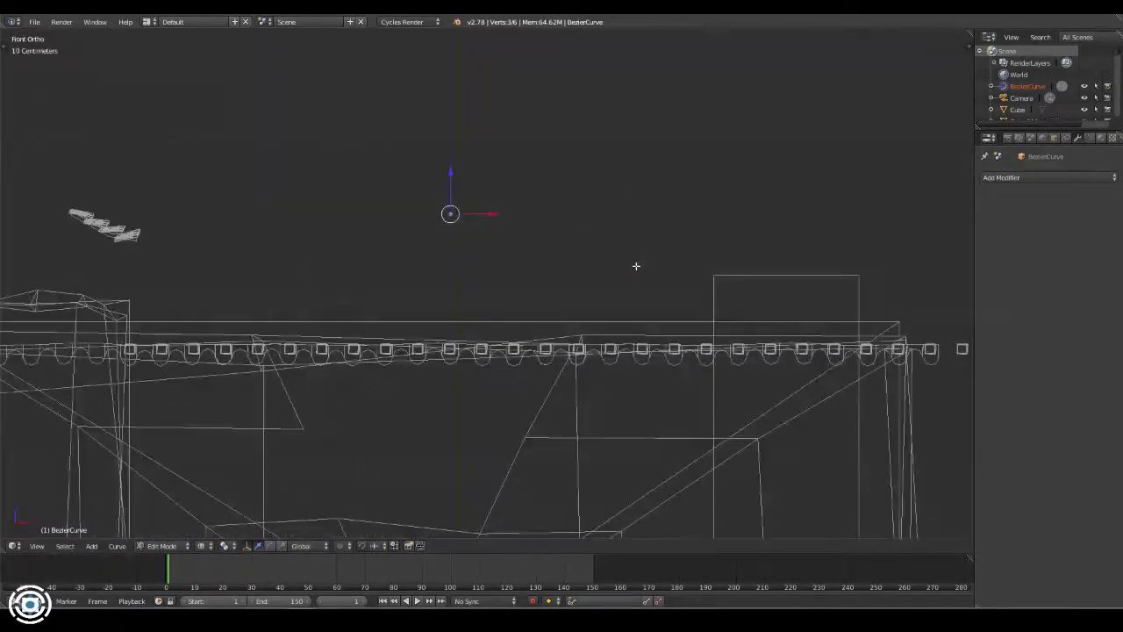
click(629, 405)
key(KP_3)
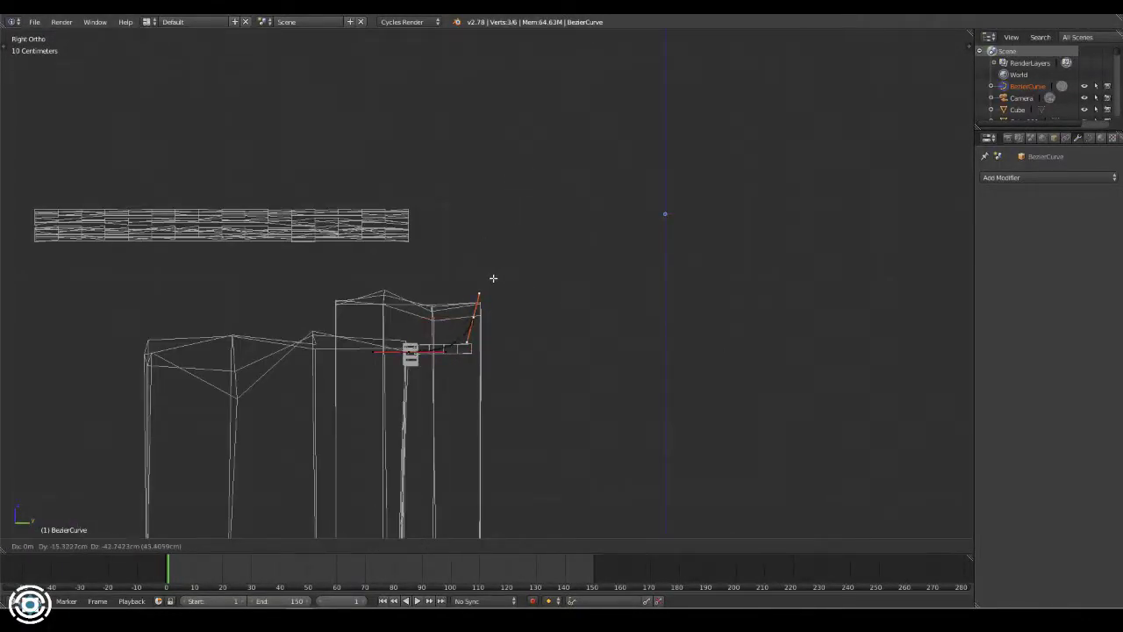
click(628, 388)
scroll(739, 305, up, 6)
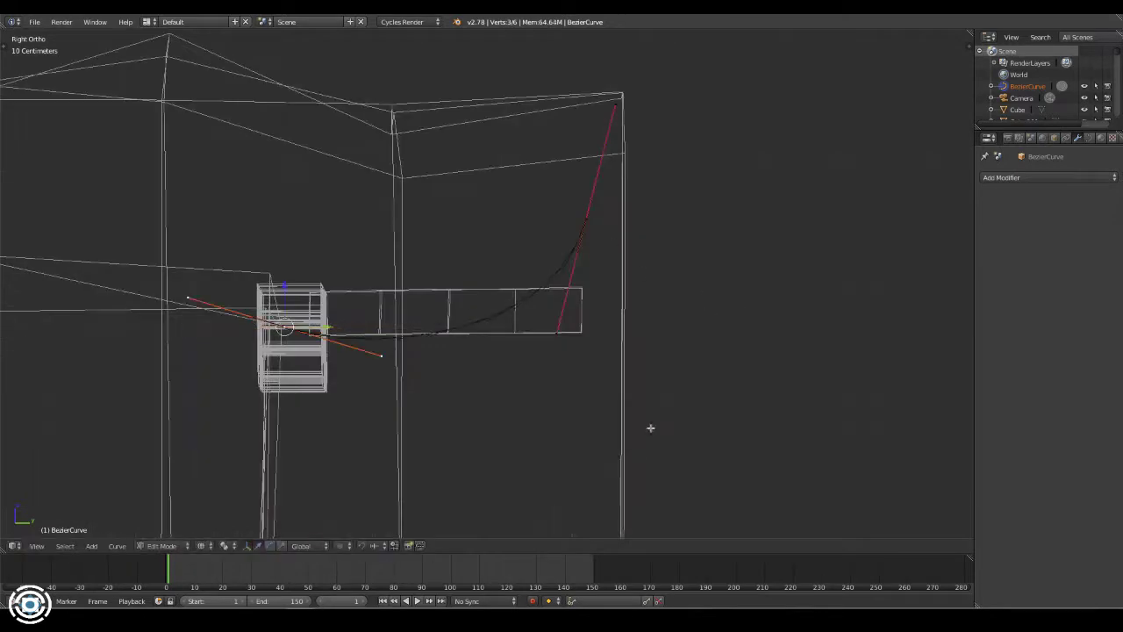
middle_drag(633, 241, 677, 161)
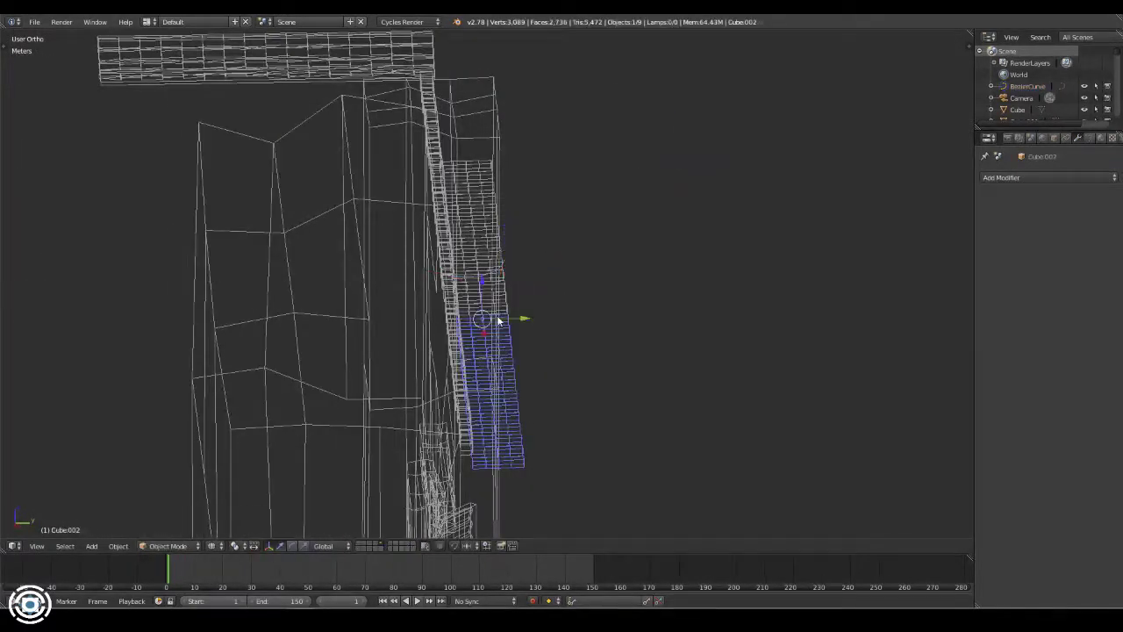
- Give the block row a Curve modifier following BezierCurve, change its axis, and rotate on Z
shift+right_click(498, 321)
click(1079, 177)
click(982, 246)
click(1013, 246)
click(1018, 263)
mouse_move(705, 316)
middle_down()
mouse_move(612, 351)
mouse_move(684, 338)
mouse_move(734, 304)
middle_up()
click(1058, 273)
key(r)
key(z)
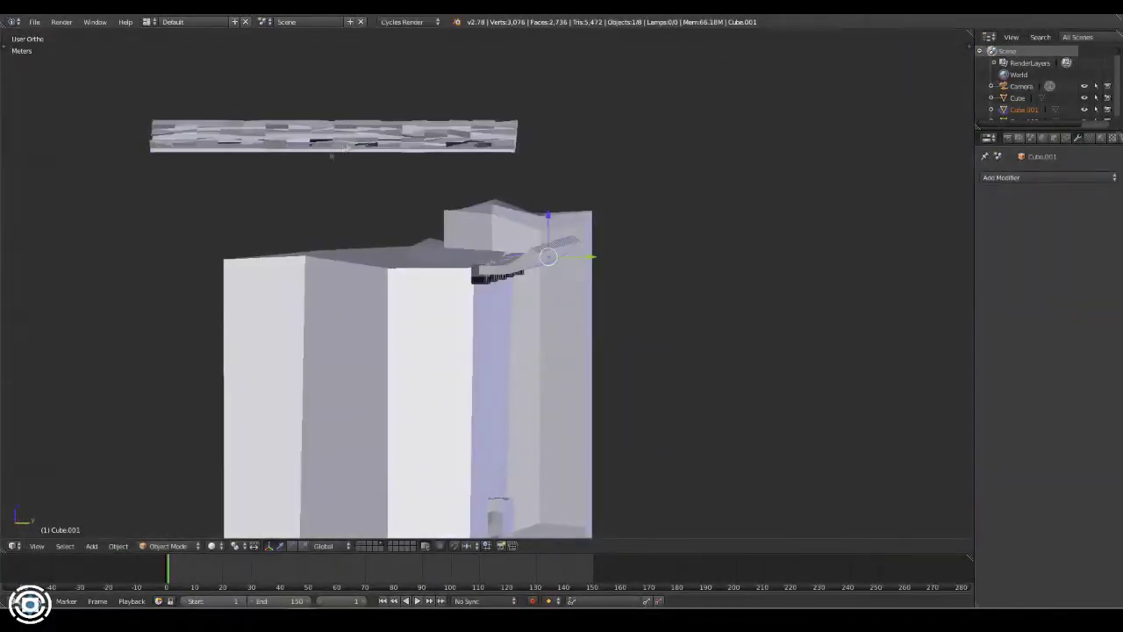
- Give the top roof slab an extra light cyan-blue material slot, shown in material shading
right_click(331, 155)
click(1112, 178)
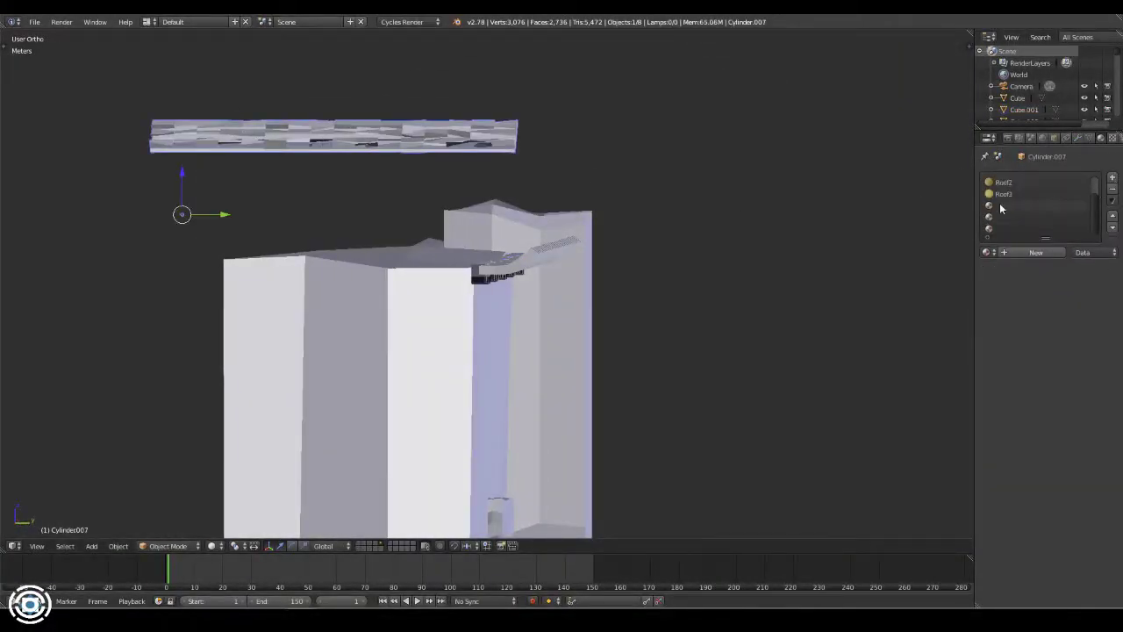
click(986, 252)
key(Return)
click(1069, 336)
click(1068, 336)
click(1053, 189)
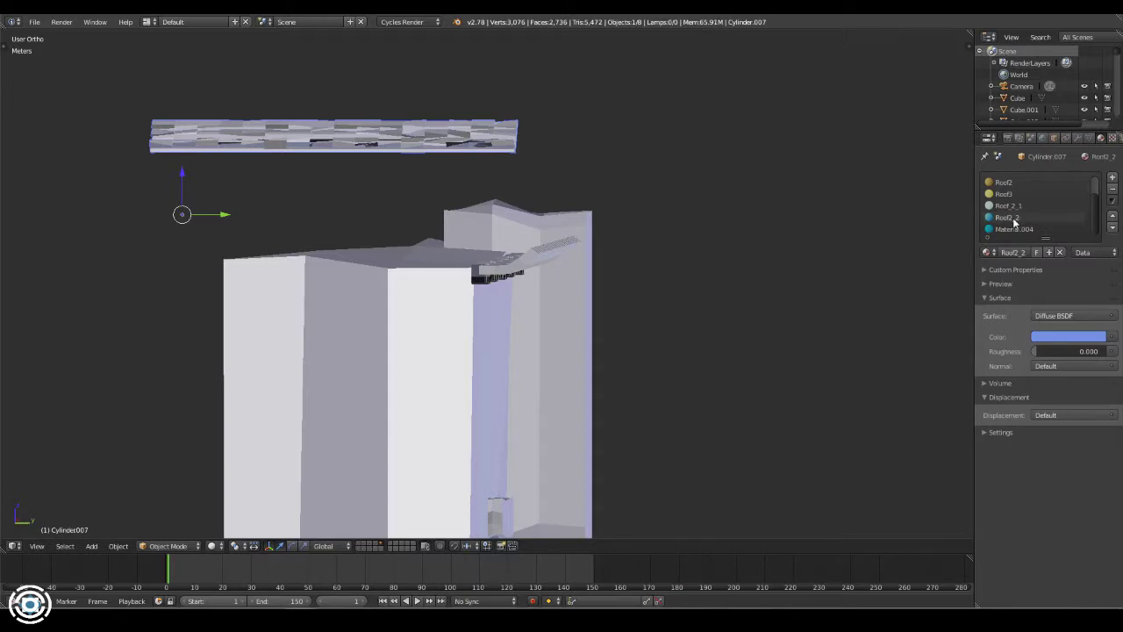
middle_drag(526, 351, 439, 369)
click(211, 545)
click(230, 479)
- Colour the whole slab Roof_2_2, then assign Roof_2_1 to chosen tiles and the bottom edge loop
key(a)
middle_drag(496, 320, 466, 343)
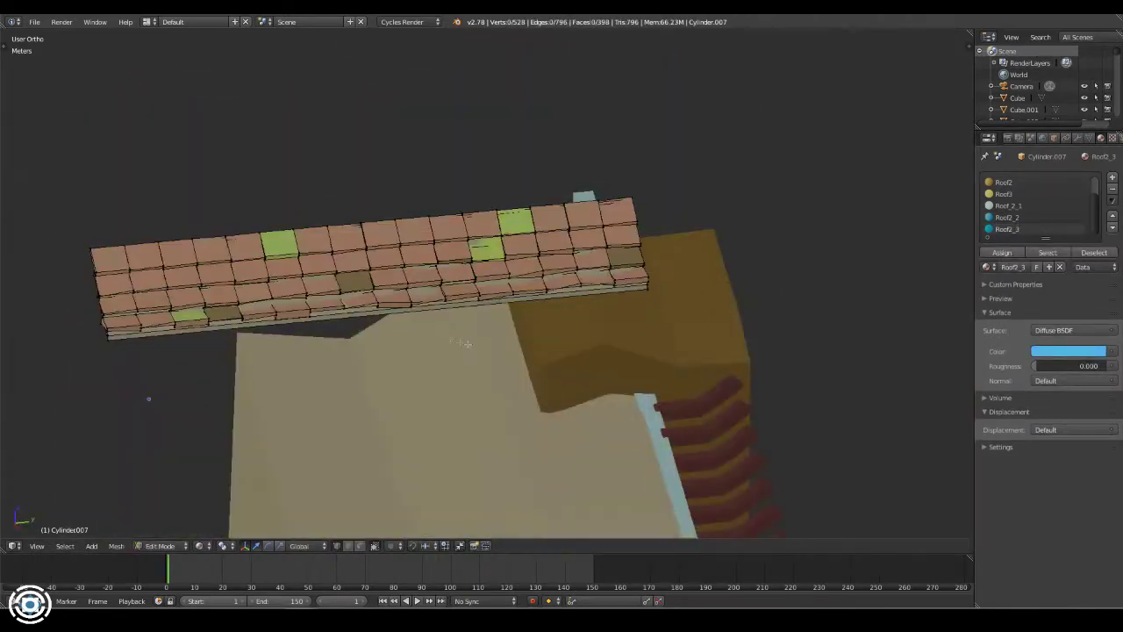
key(a)
middle_drag(615, 333, 784, 352)
key(a)
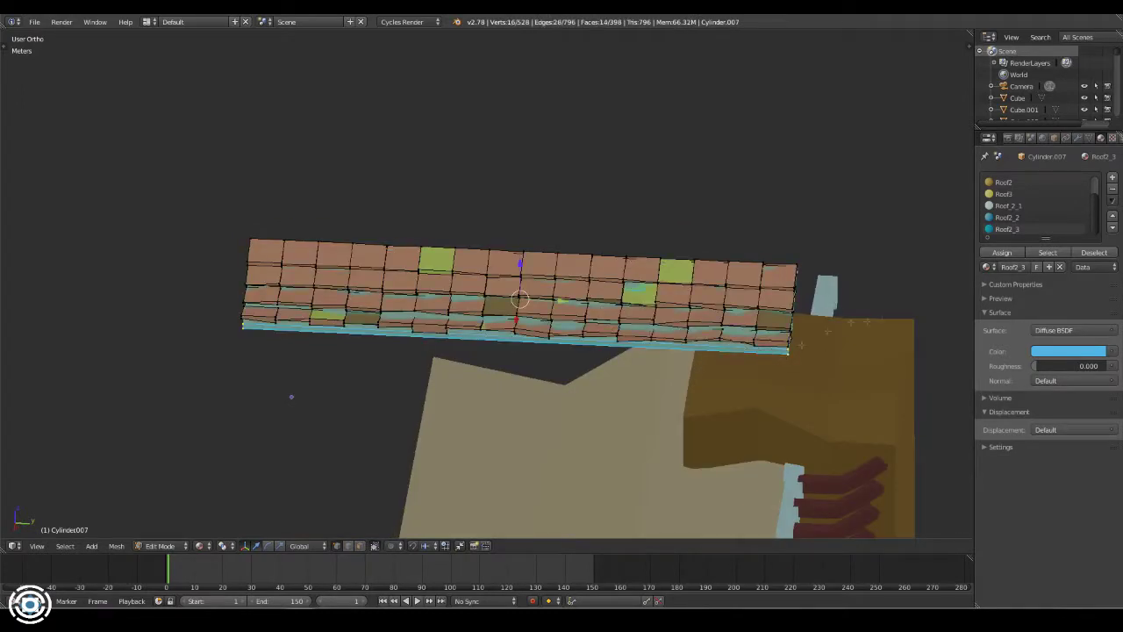
key(a)
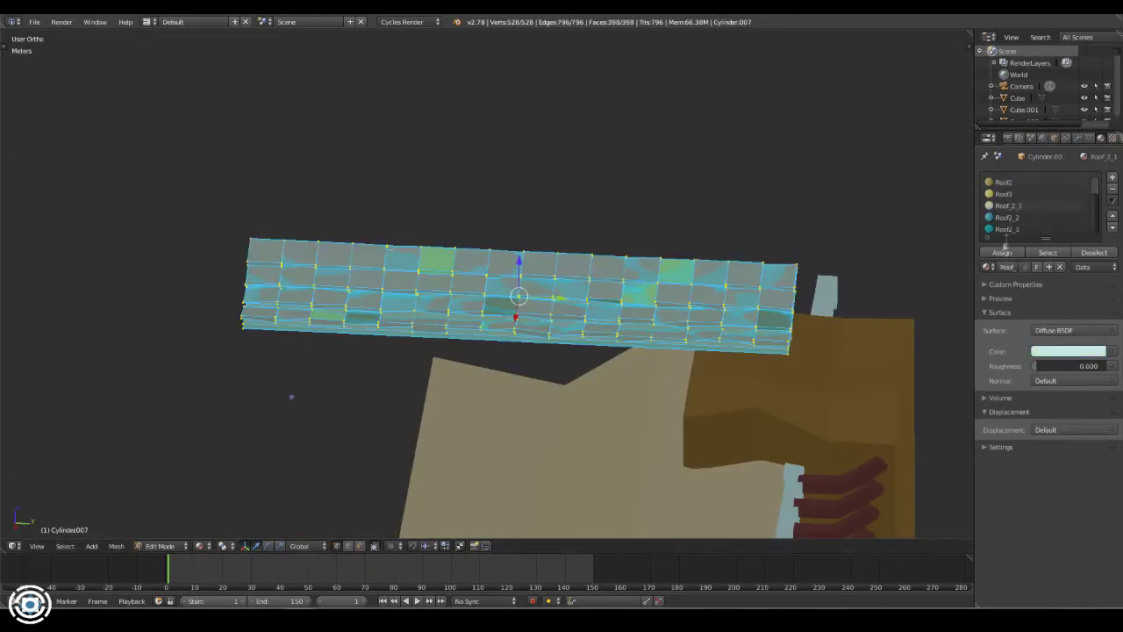
click(1002, 252)
right_click(607, 269)
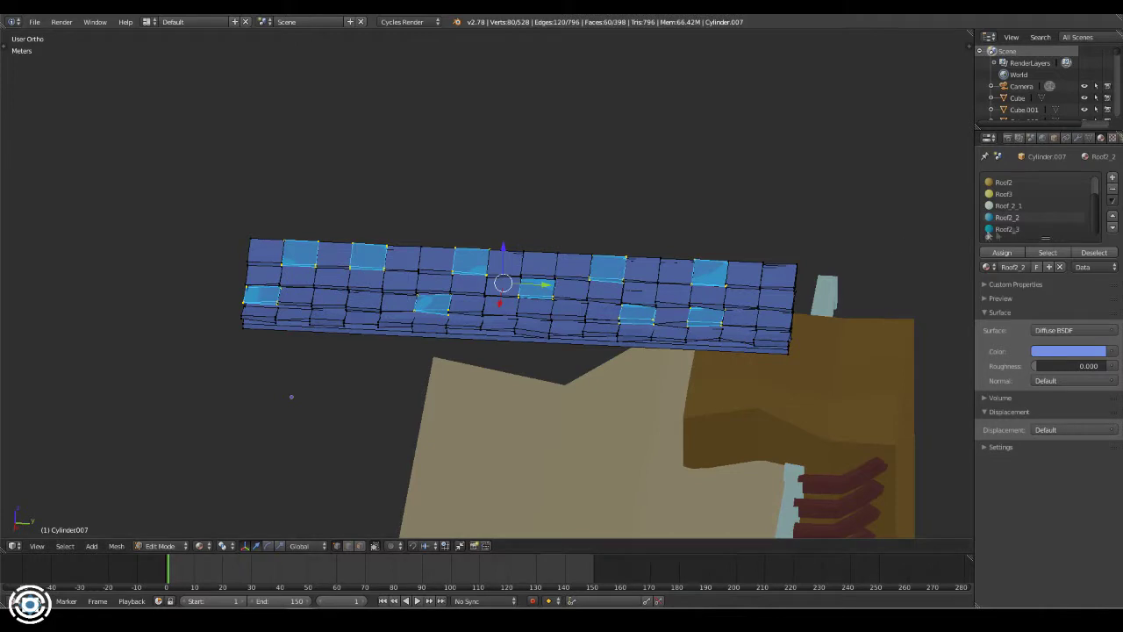
key(a)
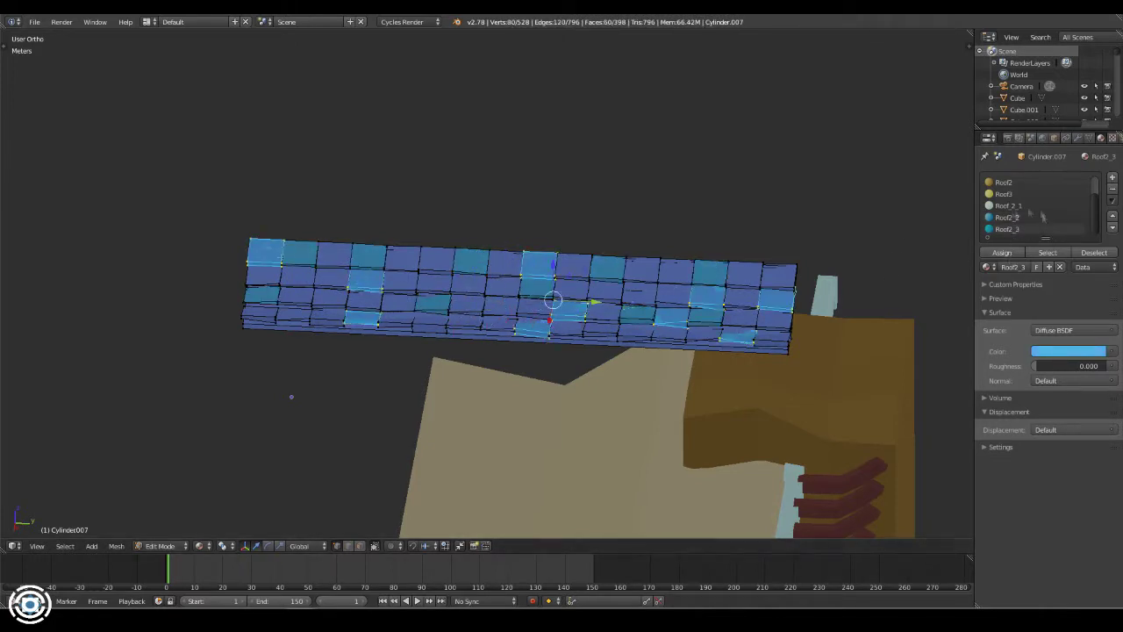
click(1017, 206)
alt+right_click(786, 354)
click(1002, 251)
key(Tab)
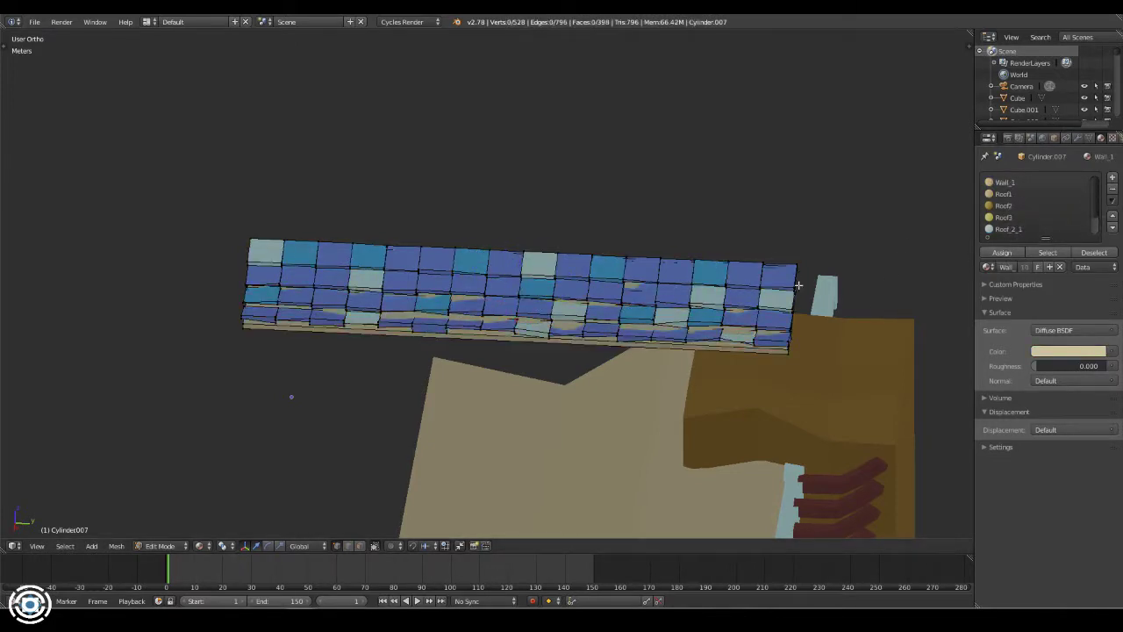
- Duplicate the tile strip and slide the copy along the roof edge on X
middle_drag(890, 304, 751, 295)
key(KP_1)
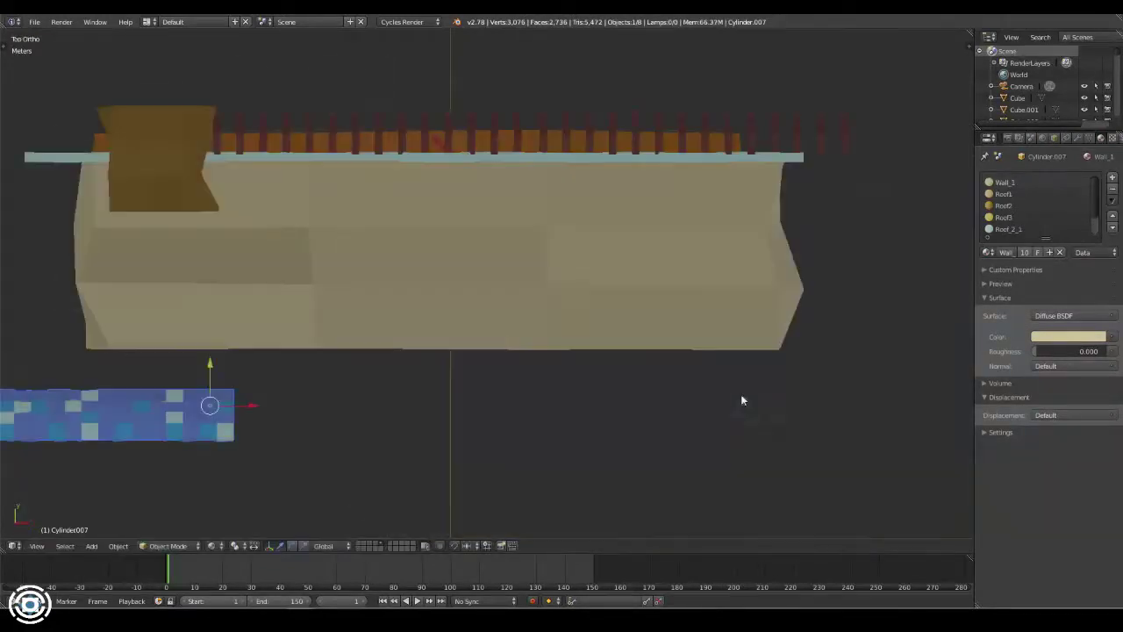
key(KP_3)
key(KP_7)
key(g)
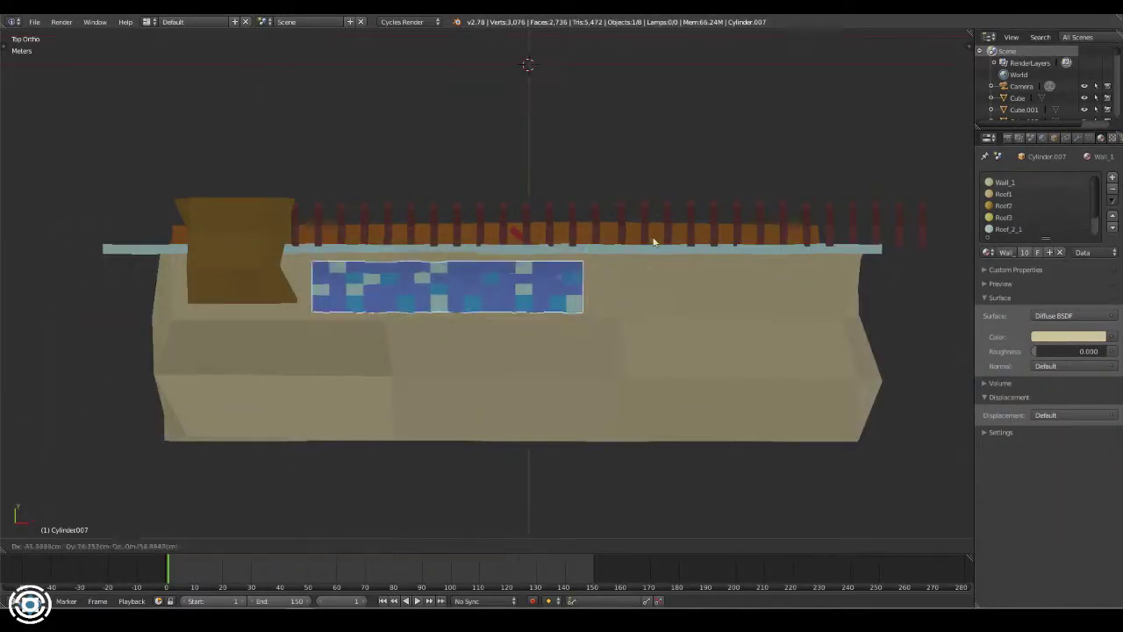
click(633, 178)
shift+middle_drag(633, 177, 600, 199)
key(shift+d)
key(x)
click(897, 265)
- Select Cylinder.010 among the overlapping roof objects and delete its unwanted faces
key(KP_0)
middle_drag(276, 288, 498, 379)
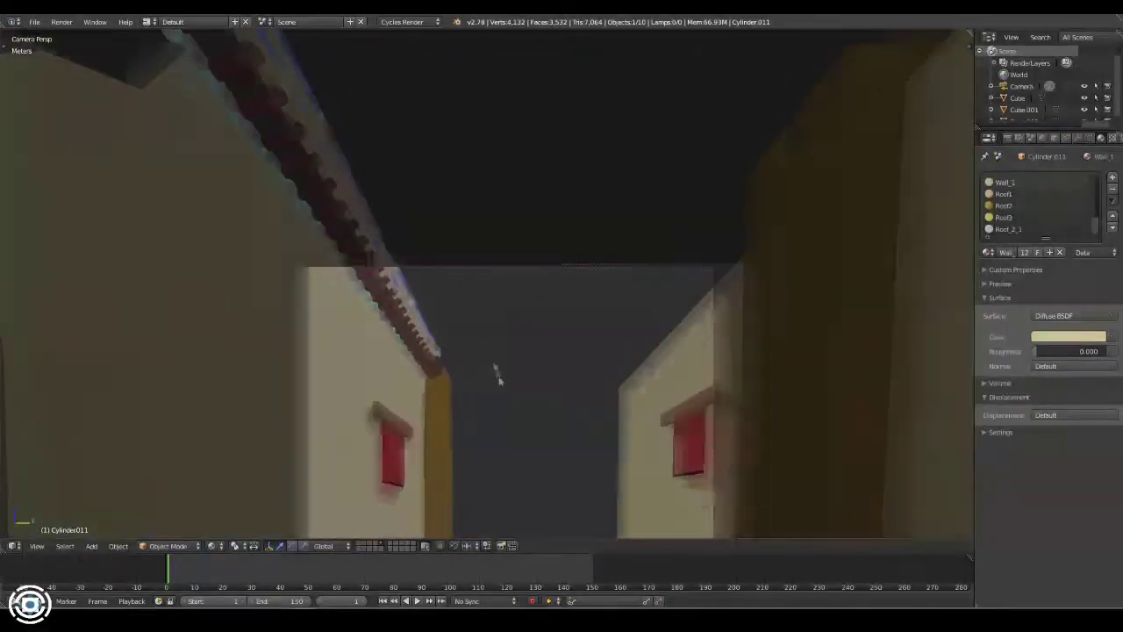
mouse_move(401, 250)
middle_down()
mouse_move(476, 308)
mouse_move(450, 351)
middle_up()
key(Tab)
key(Tab)
alt+right_click(272, 276)
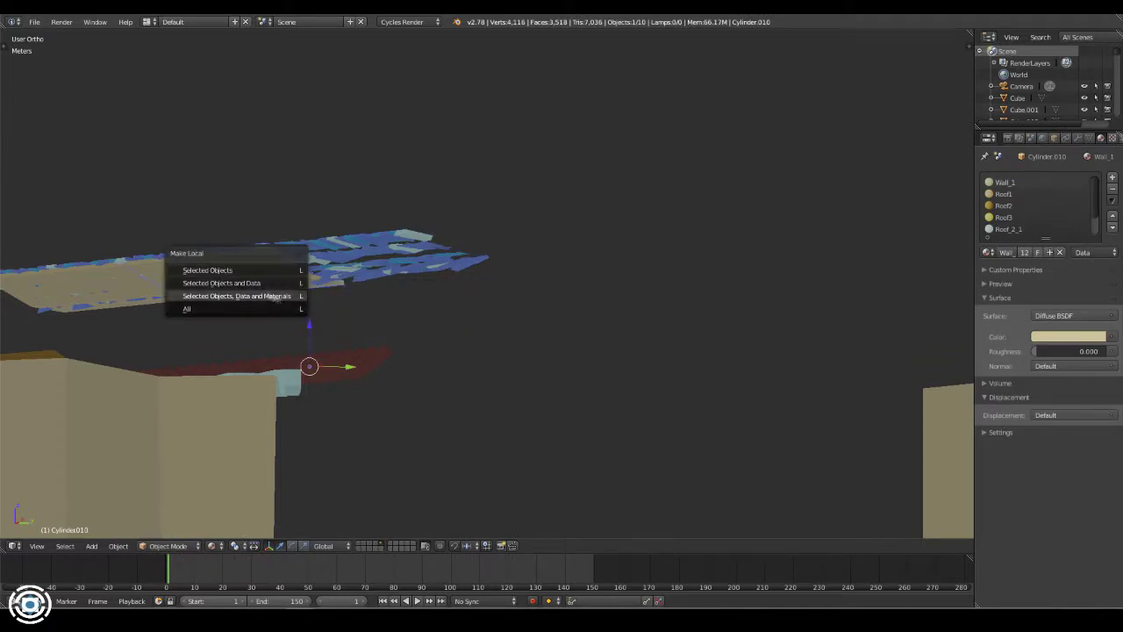
click(263, 293)
key(Tab)
middle_drag(268, 257, 368, 318)
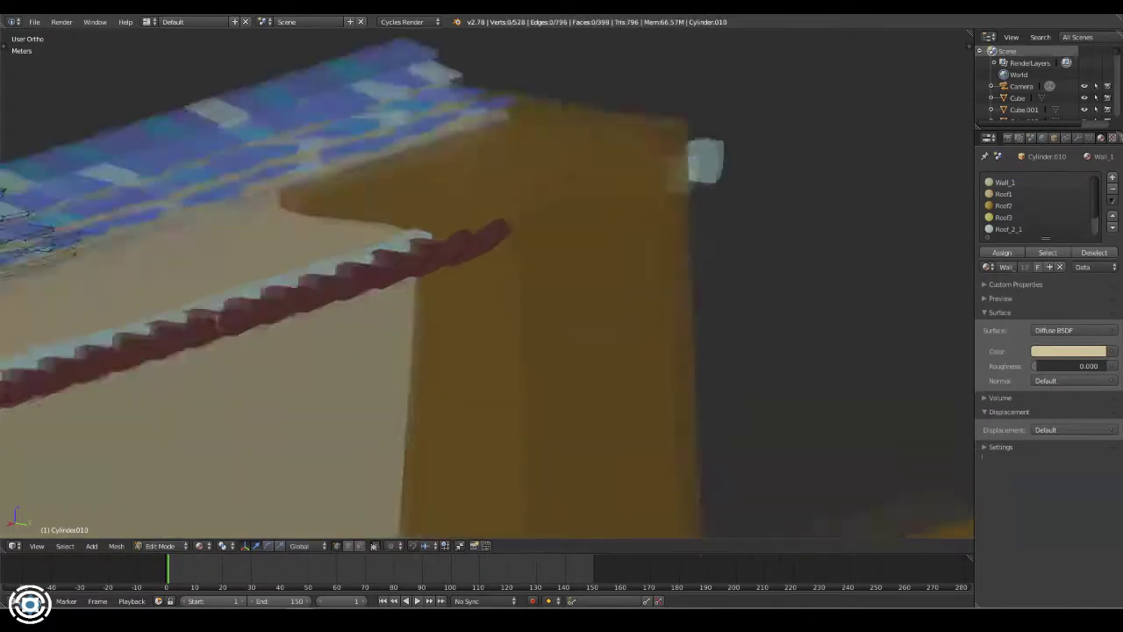
key(x)
click(368, 318)
- Select roof strip Cylinder.007 and move it vertically so it sits on the wall
key(Tab)
key(KP_0)
middle_drag(439, 308, 263, 263)
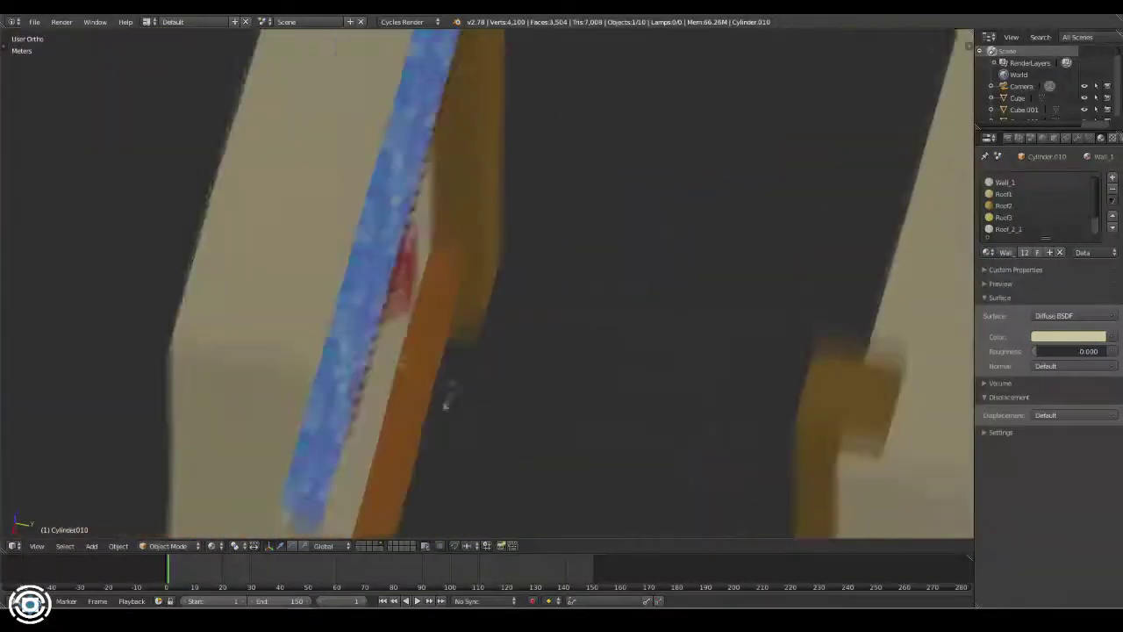
right_click(250, 355)
mouse_move(250, 356)
middle_down()
mouse_move(470, 47)
mouse_move(486, 378)
middle_up()
key(Tab)
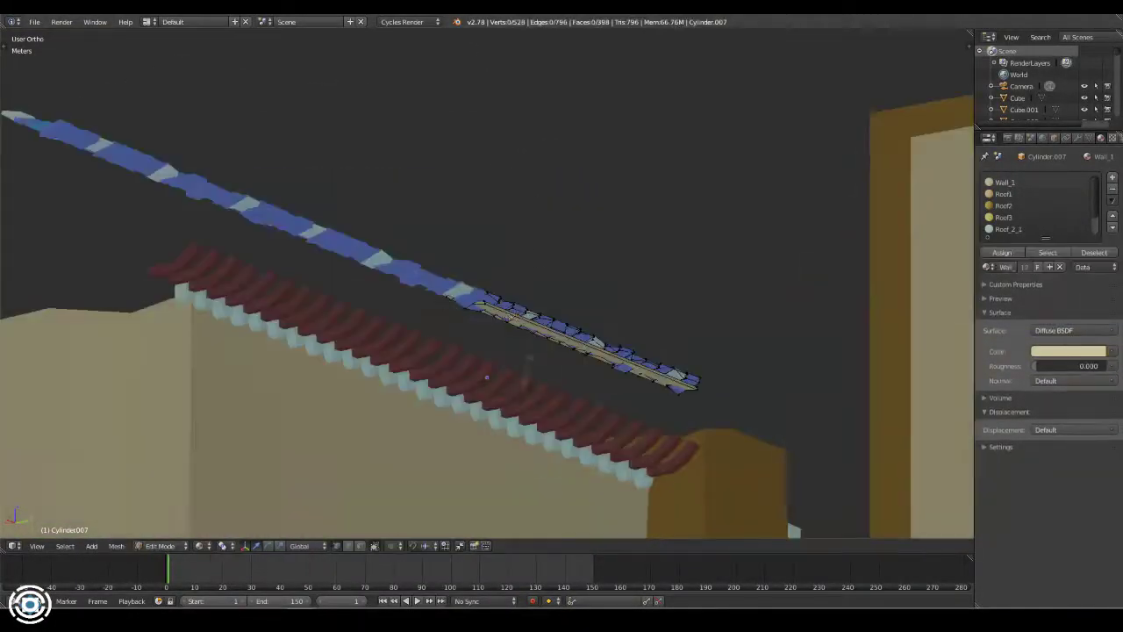
key(g)
key(z)
scroll(526, 373, up, 5)
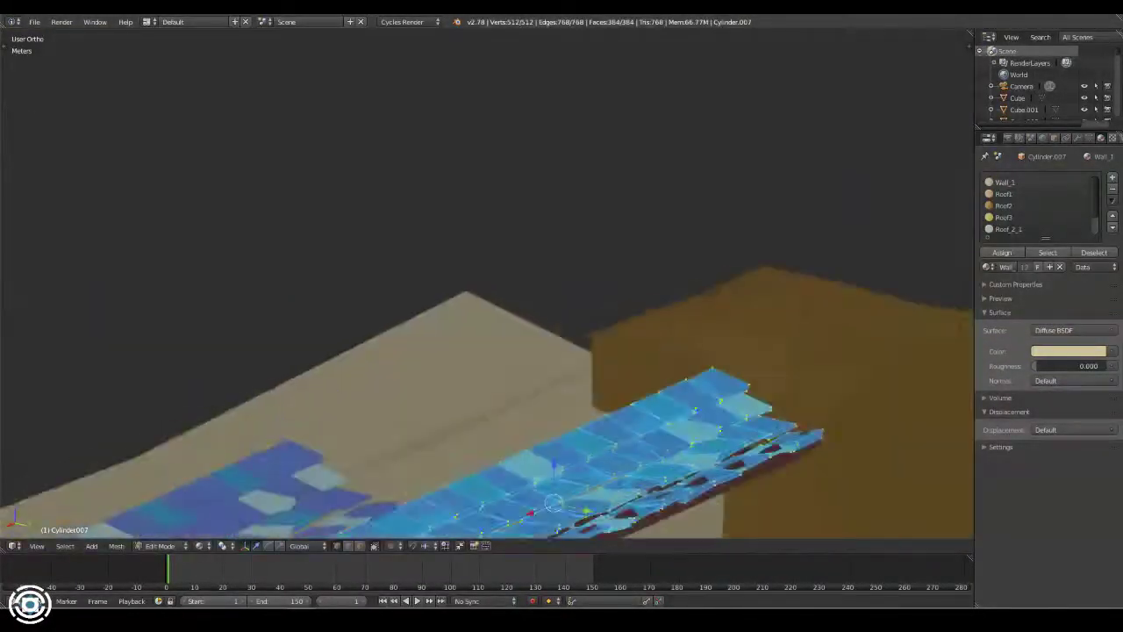
key(Tab)
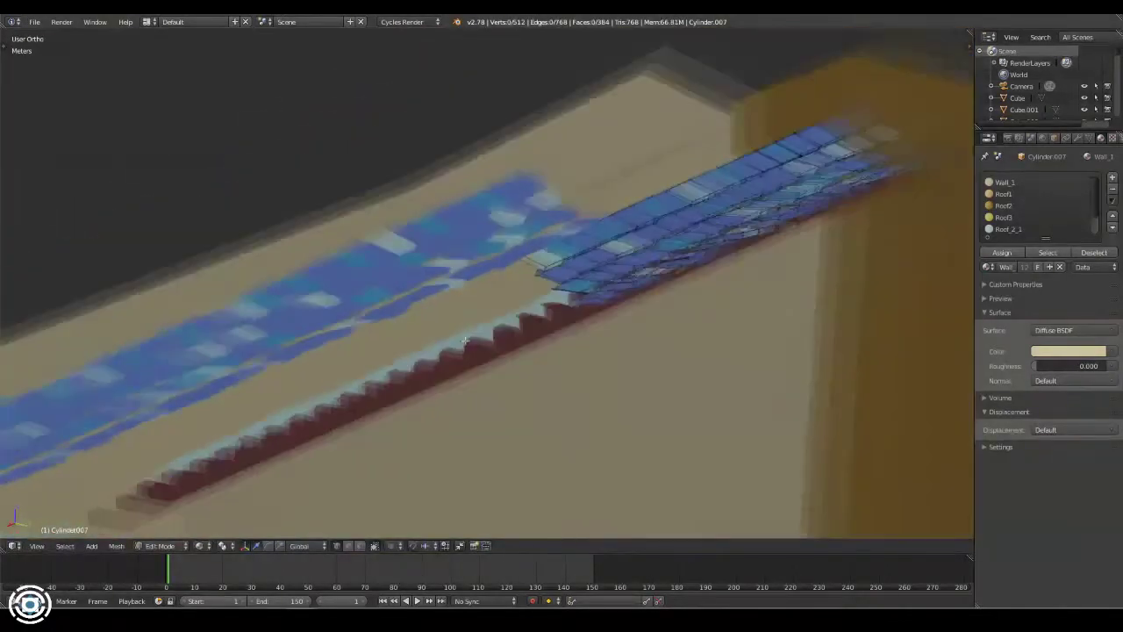
scroll(416, 333, down, 4)
- Duplicate the Cylinder.011 strip along Z and check the result through the camera
key(shift+d)
key(z)
click(334, 415)
key(KP_0)
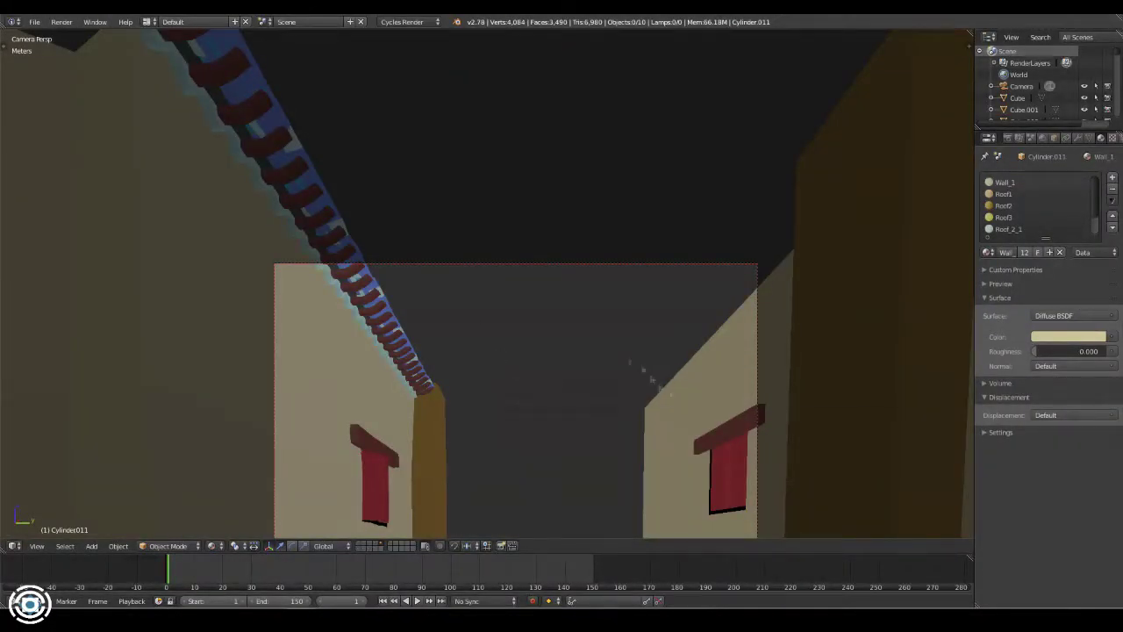
- Preview the corridor in Rendered shading and reveal the other village scene layers
scroll(1102, 237, up, 2)
key(shift+z)
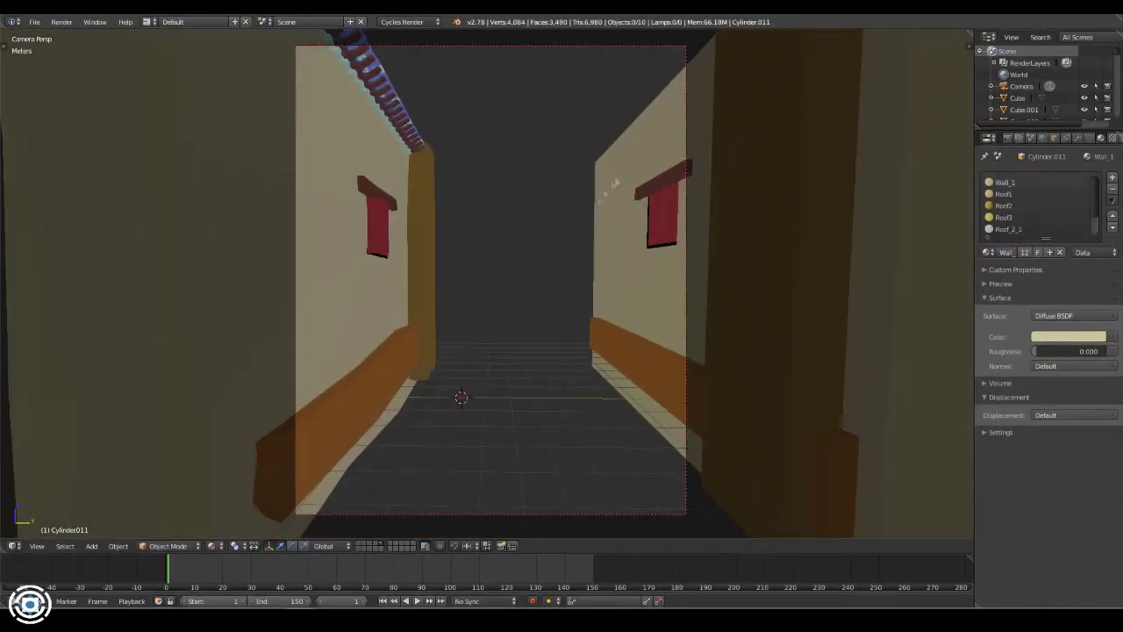
shift+click(360, 544)
shift+click(365, 544)
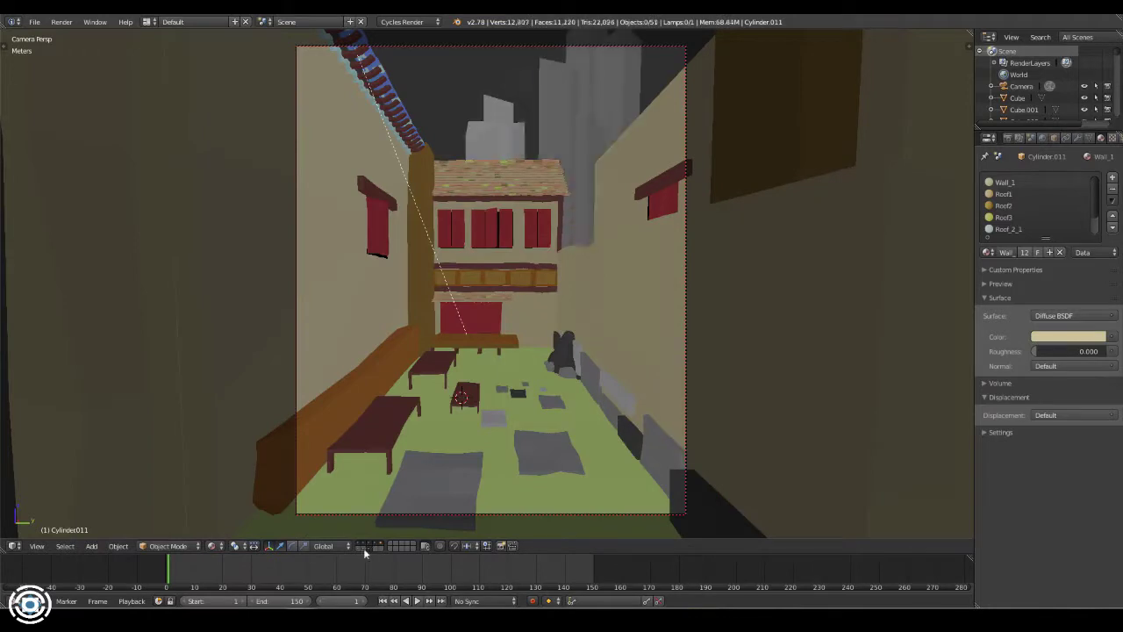
shift+click(360, 551)
- Return to Solid shading and select the roof objects Cube.001, Cube and the blue tile strip Cylinder.013
scroll(408, 341, up, 2)
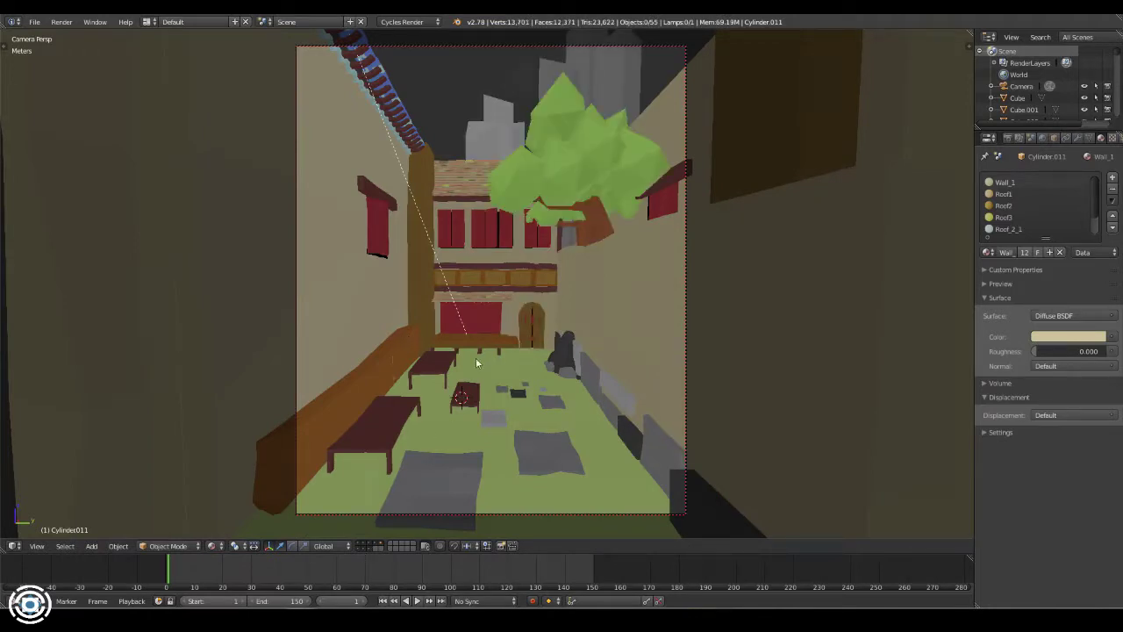
scroll(491, 193, up, 2)
middle_drag(491, 191, 332, 352)
key(shift+z)
right_click(331, 352)
right_click(332, 352)
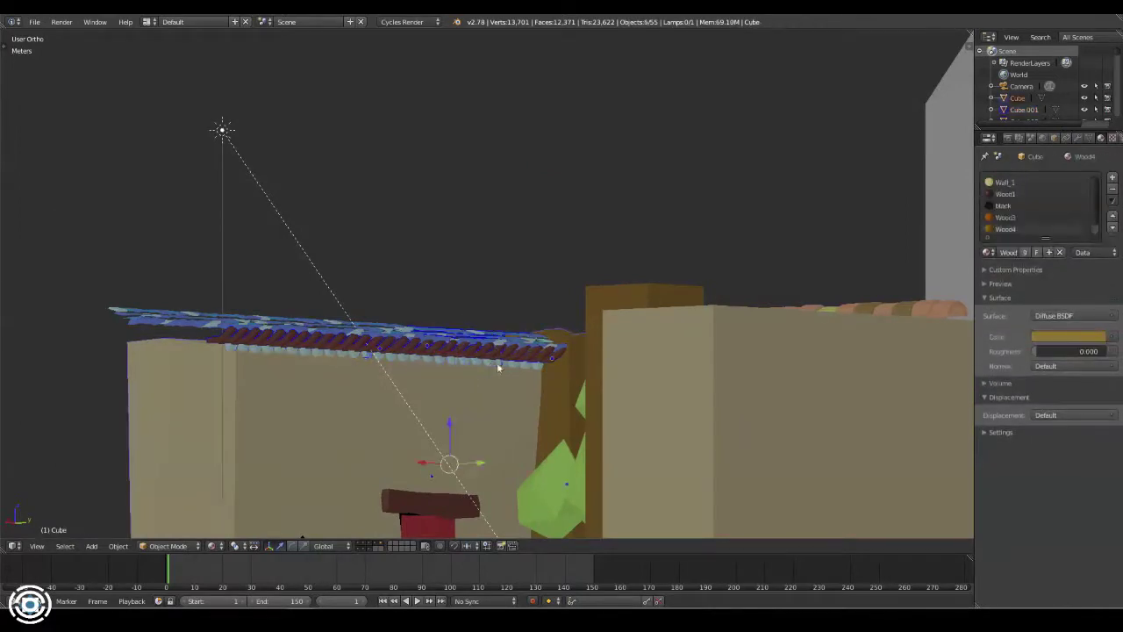
scroll(497, 361, up, 3)
scroll(591, 294, down, 3)
scroll(606, 293, down, 2)
mouse_move(606, 293)
middle_down()
mouse_move(416, 283)
mouse_move(478, 290)
middle_up()
right_click(478, 289)
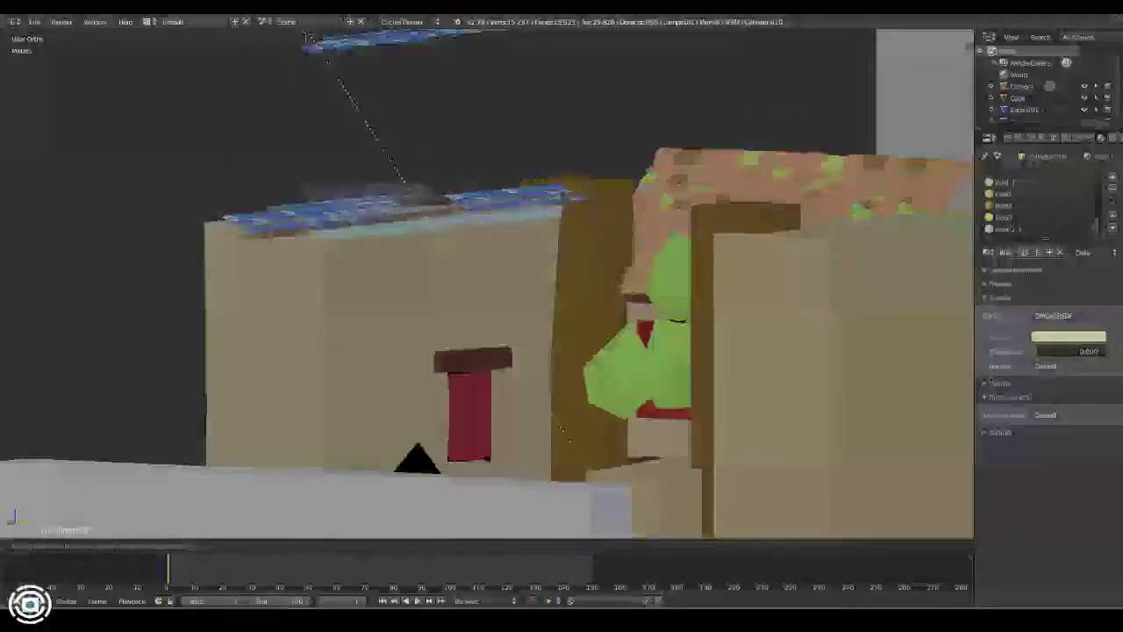
- Select the wooden piece Cube.002, red piece Cube.038 and light-blue roof piece Cylinder.017
right_click(517, 230)
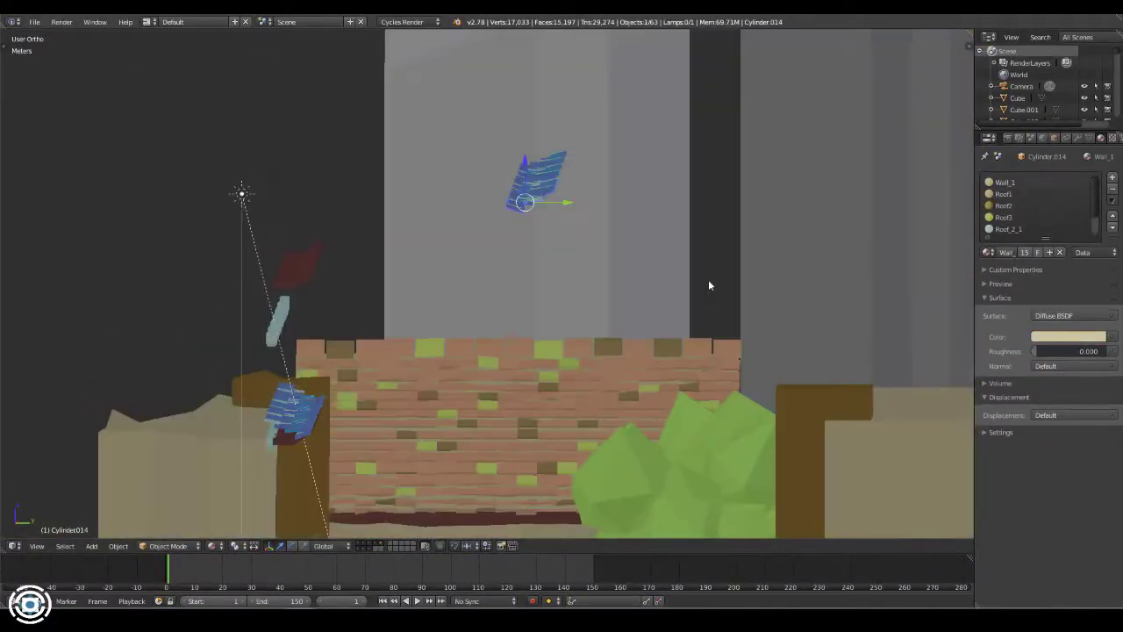
right_click(308, 259)
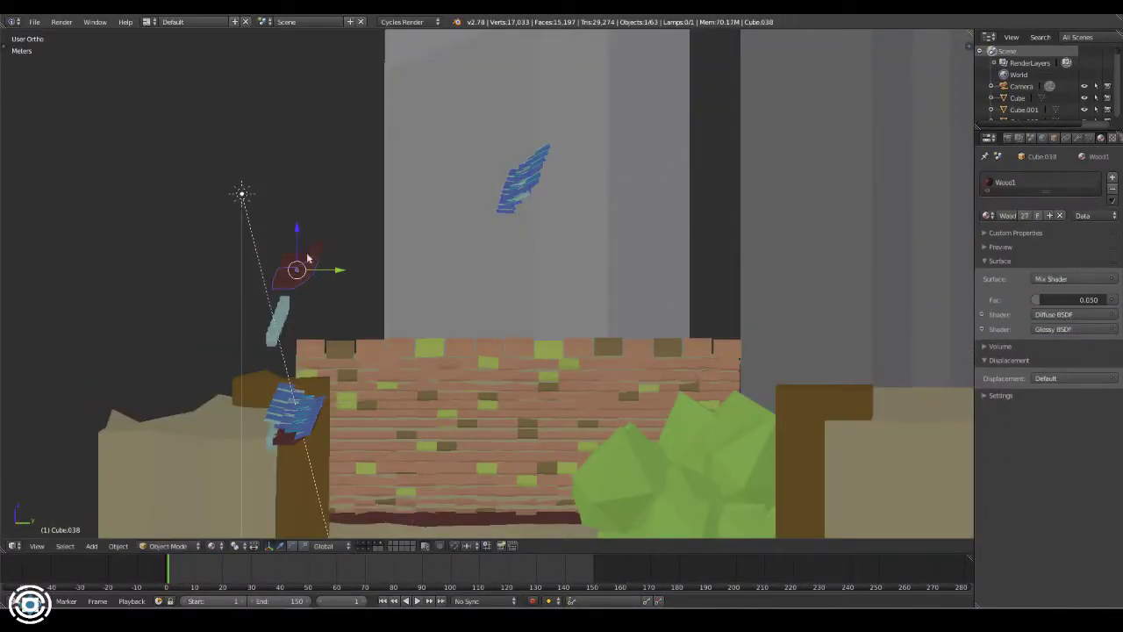
right_click(286, 307)
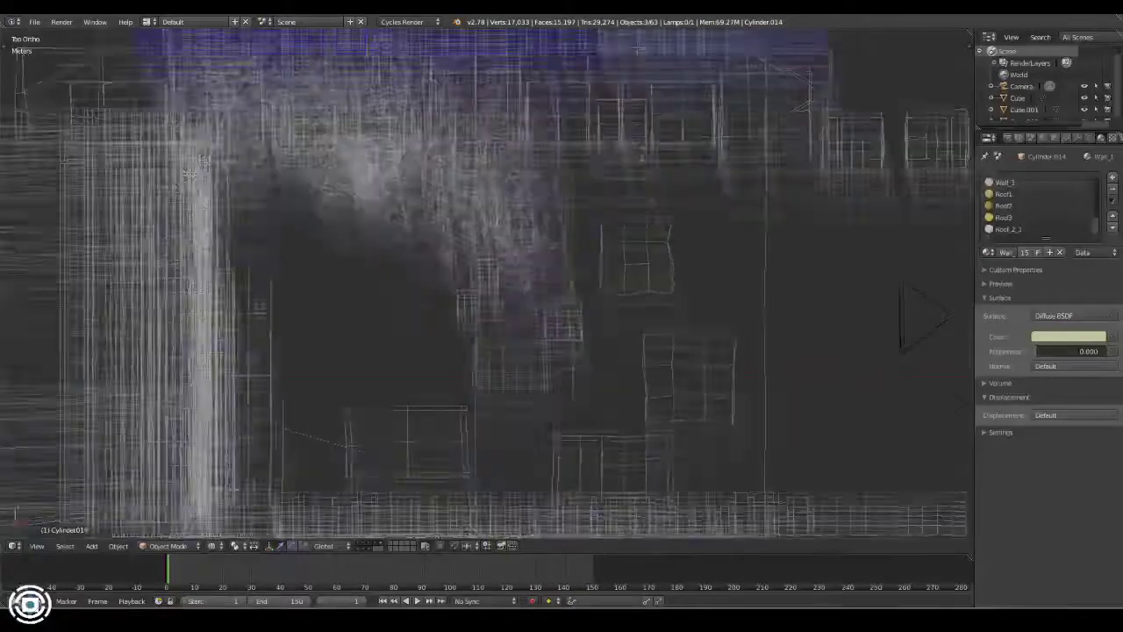
- Switch the viewport to Material shading and move to an empty scene layer
click(211, 546)
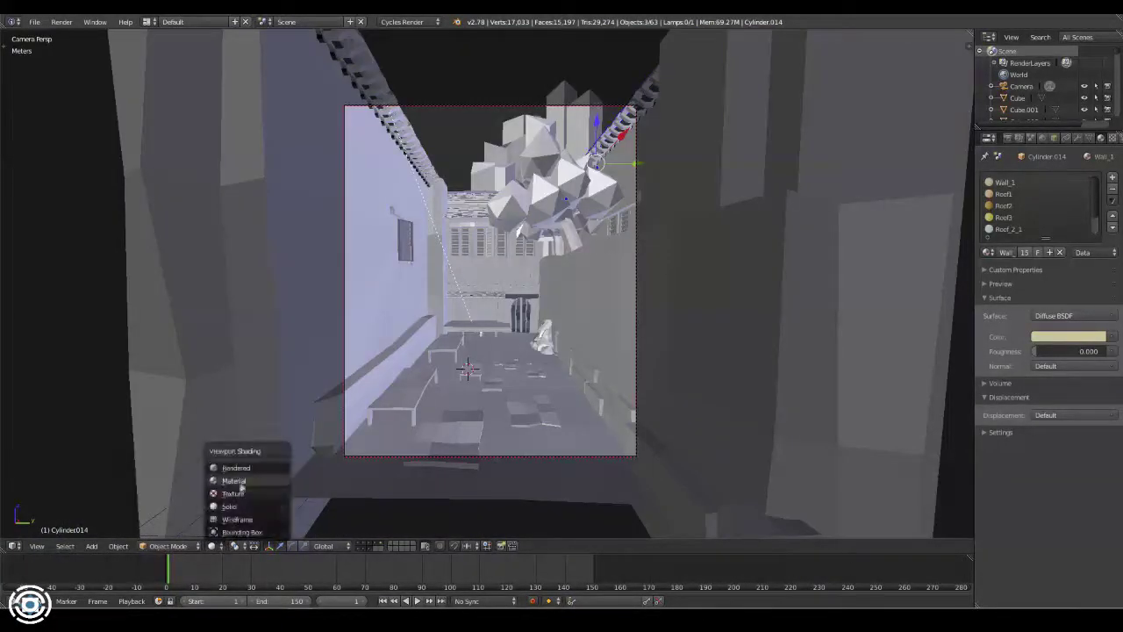
click(238, 482)
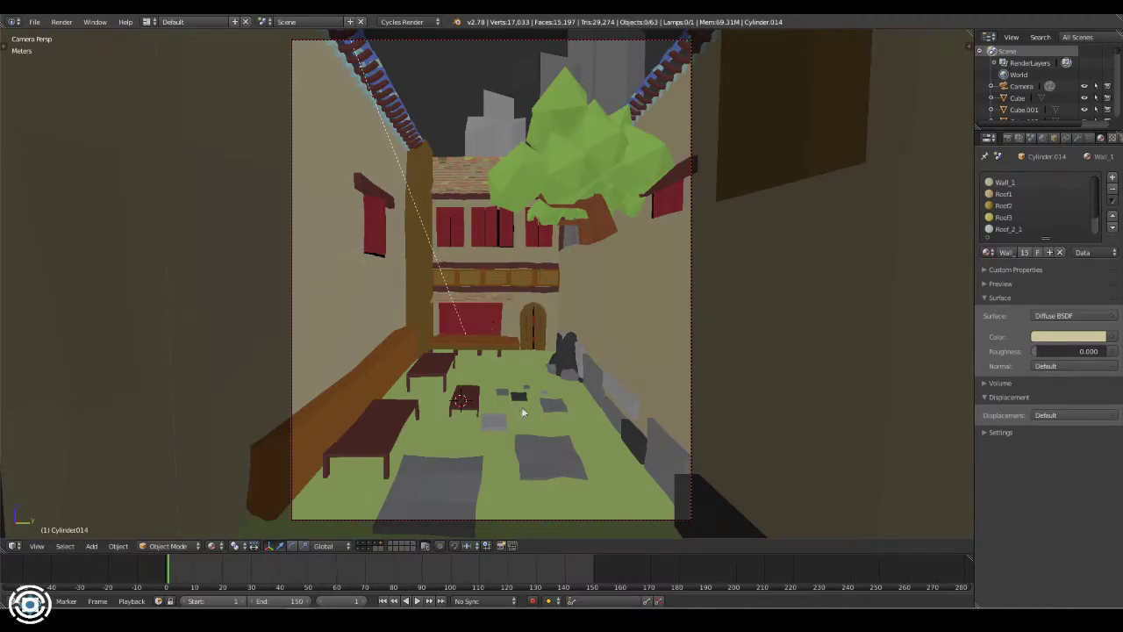
click(374, 550)
middle_drag(494, 412, 602, 245)
- Add a cube and scale it into a thin vertical slab
key(shift+a)
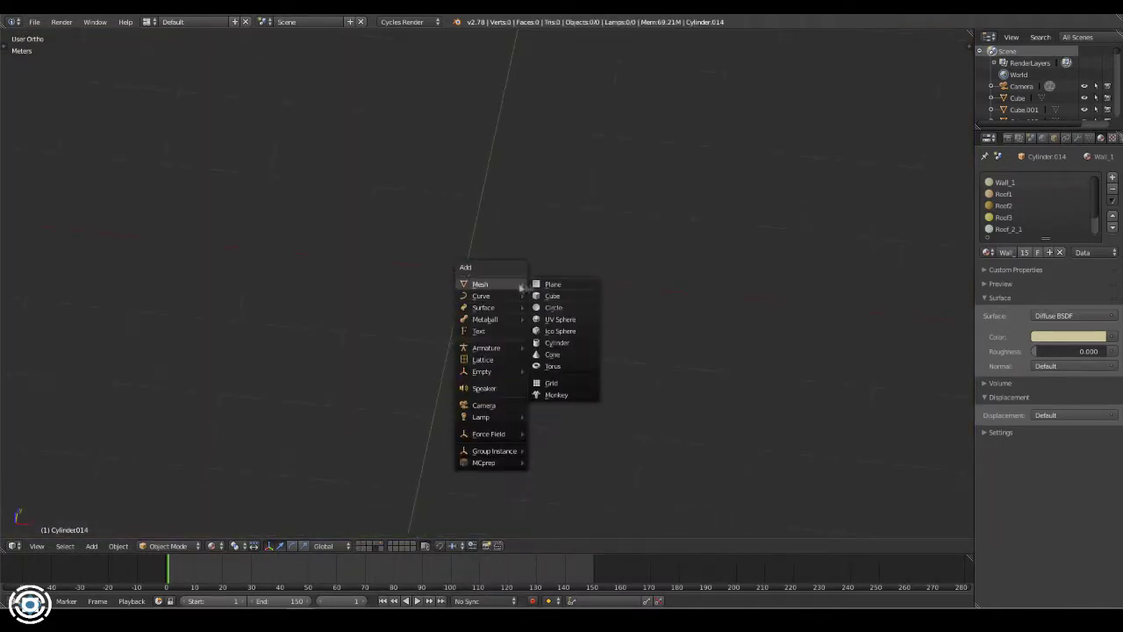
click(557, 293)
key(s)
key(shift+z)
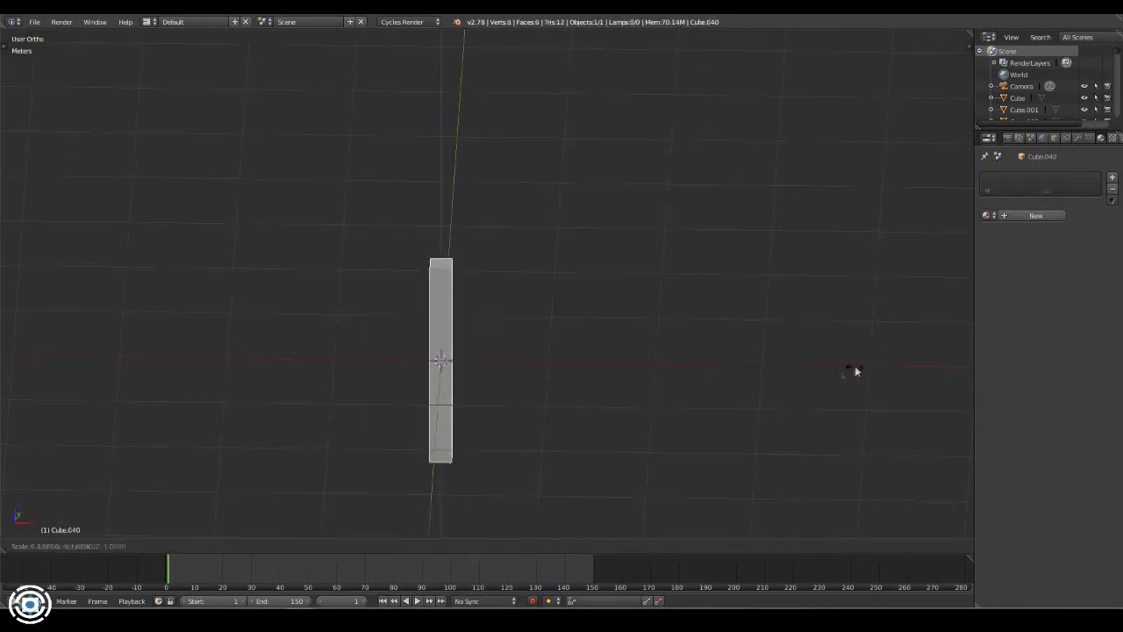
click(854, 365)
middle_drag(855, 365, 702, 368)
- In Edit Mode, shift the slab along Y and duplicate it into the four legs
key(Tab)
key(g)
key(y)
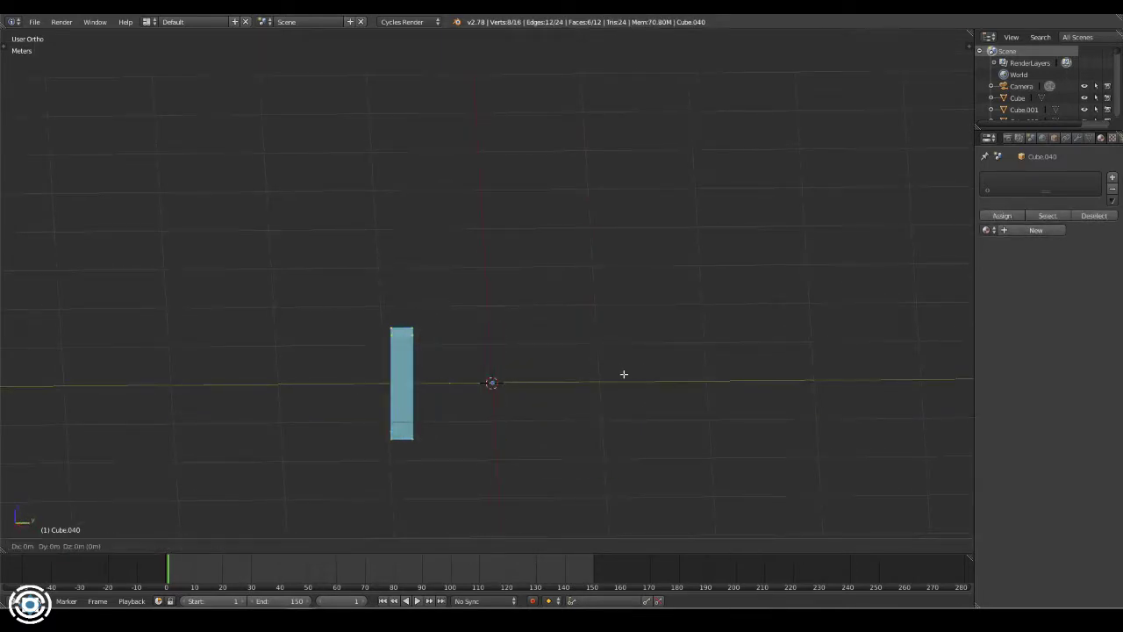
click(623, 373)
middle_drag(624, 374, 752, 394)
key(a)
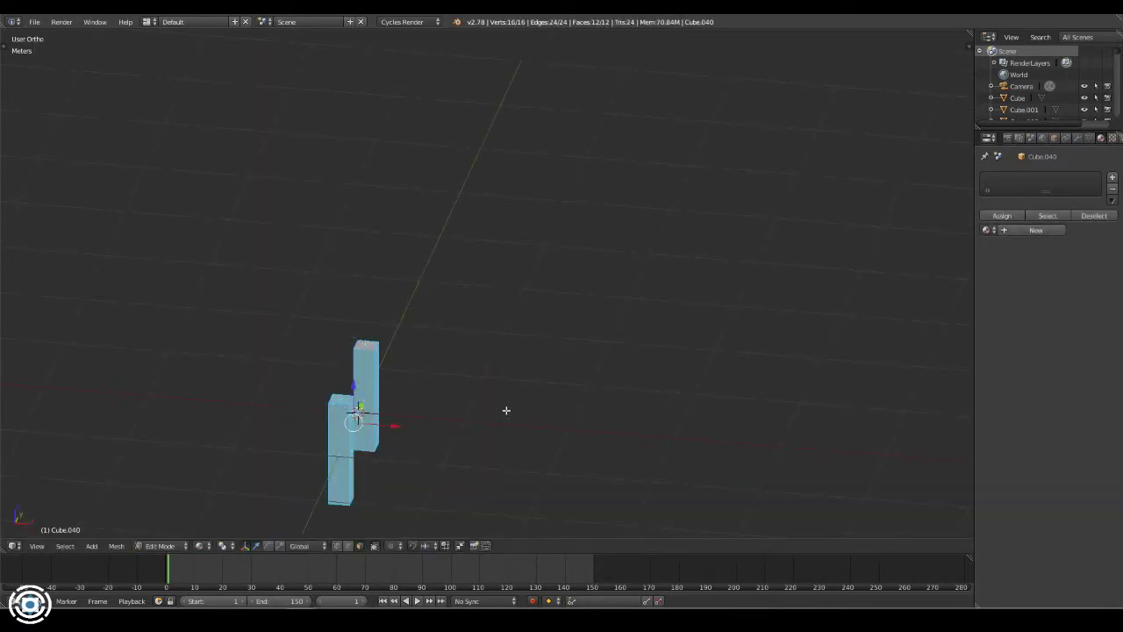
key(shift+d)
- Raise the legs' top faces to form the A-frame and assign it the Wood1 material
click(398, 401)
shift+click(356, 412)
key(g)
key(z)
click(834, 326)
click(223, 545)
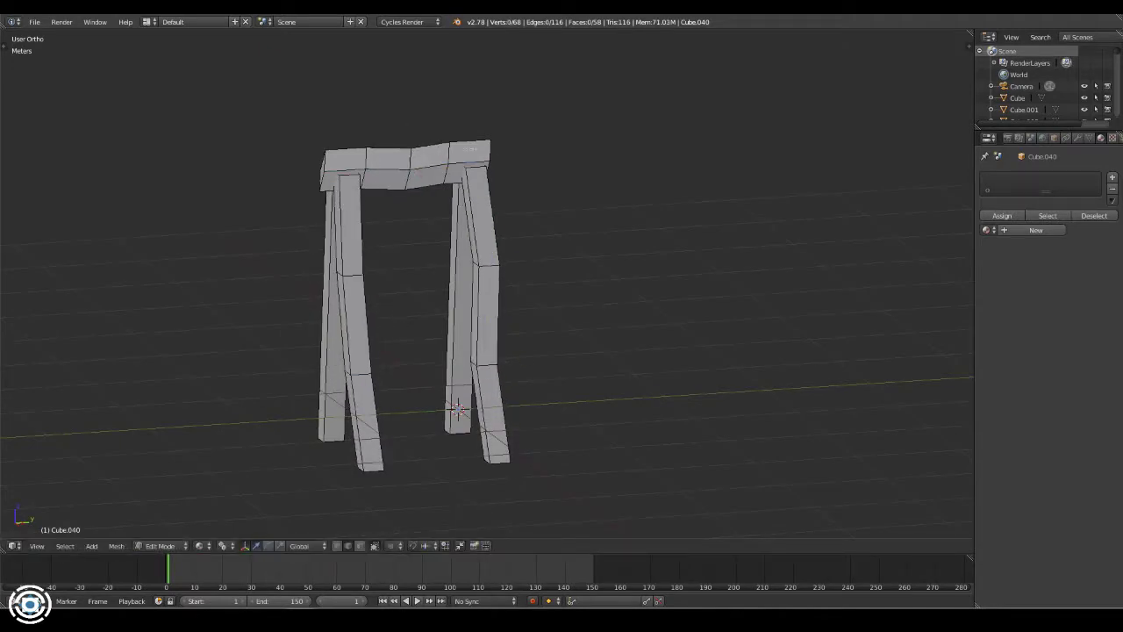
click(986, 230)
click(921, 283)
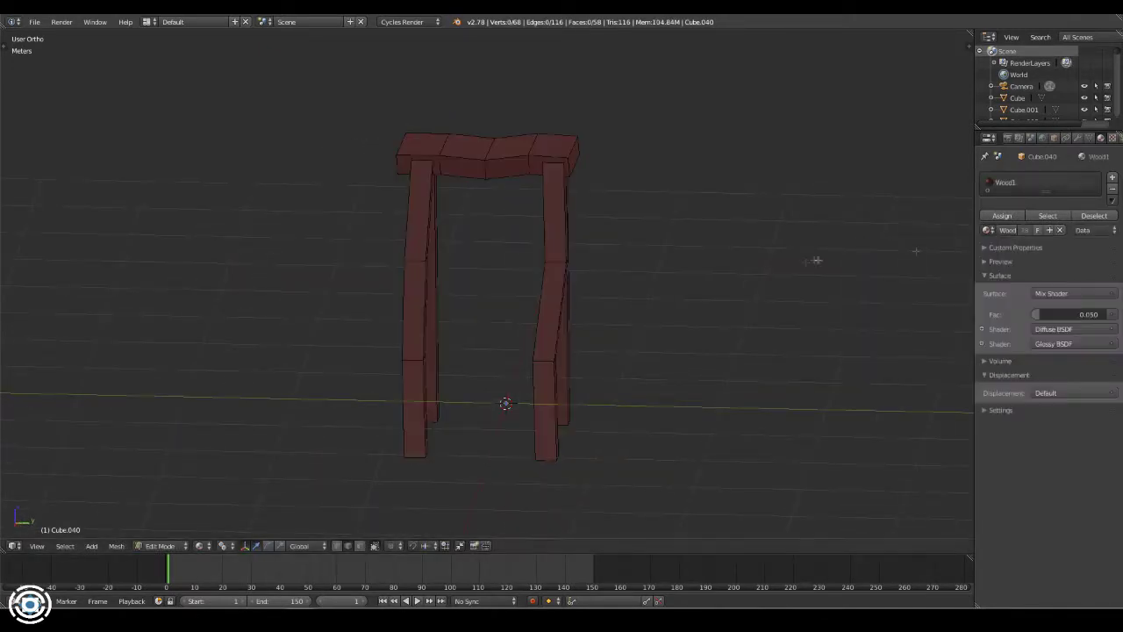
- Add a plane as the sign board and rotate it to lean onto the frame
key(shift+a)
click(659, 226)
mouse_move(604, 268)
middle_down()
mouse_move(685, 275)
mouse_move(677, 352)
middle_up()
key(KP_1)
key(r)
key(x)
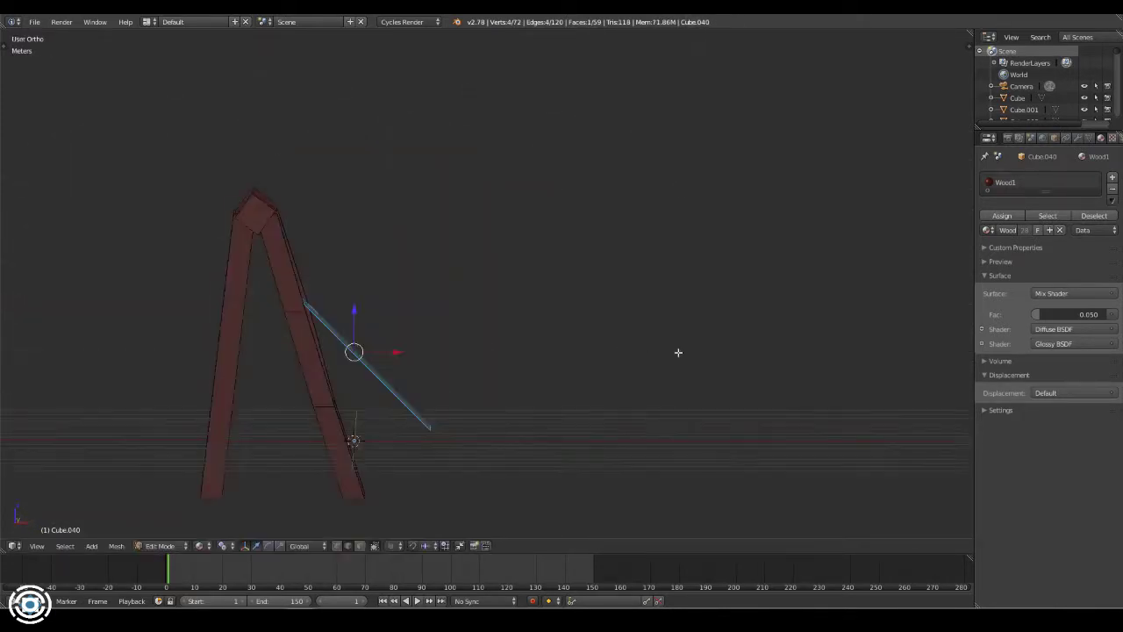
key(KP_3)
mouse_move(556, 457)
middle_down()
mouse_move(622, 333)
mouse_move(682, 349)
mouse_move(638, 339)
mouse_move(391, 448)
middle_up()
key(Tab)
- Create a new board material named texture1 with an Image Texture driving its colour
click(1112, 178)
click(1017, 242)
double_click(1017, 194)
text(1)
click(1068, 327)
click(884, 223)
- Launch Paint.NET from the system search
key(super)
text(paint.)
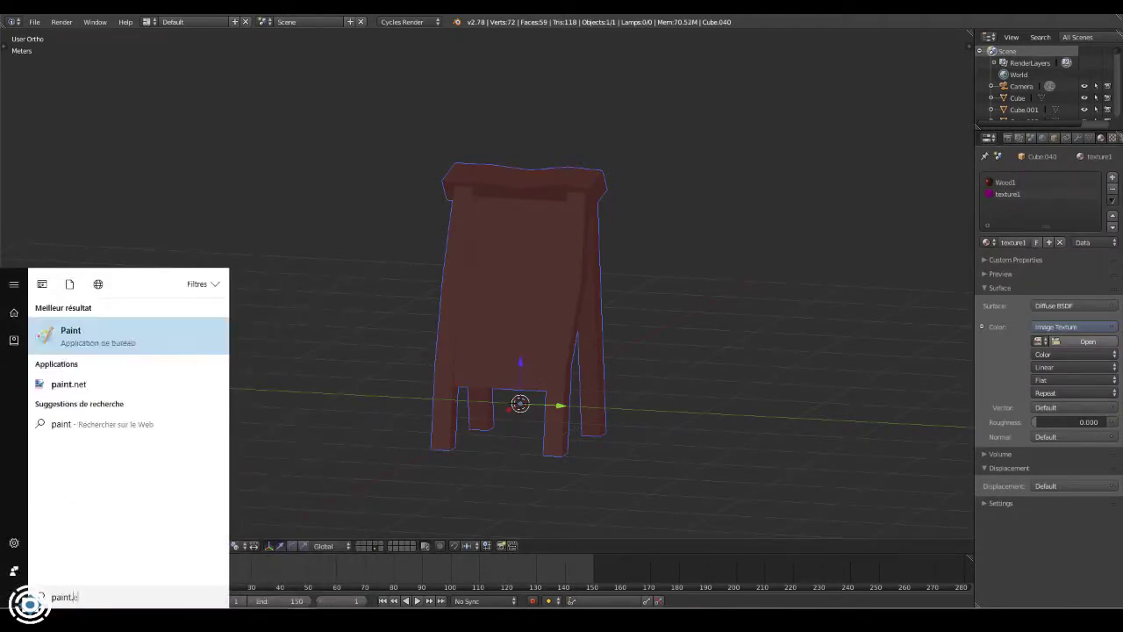
text(net)
key(Return)
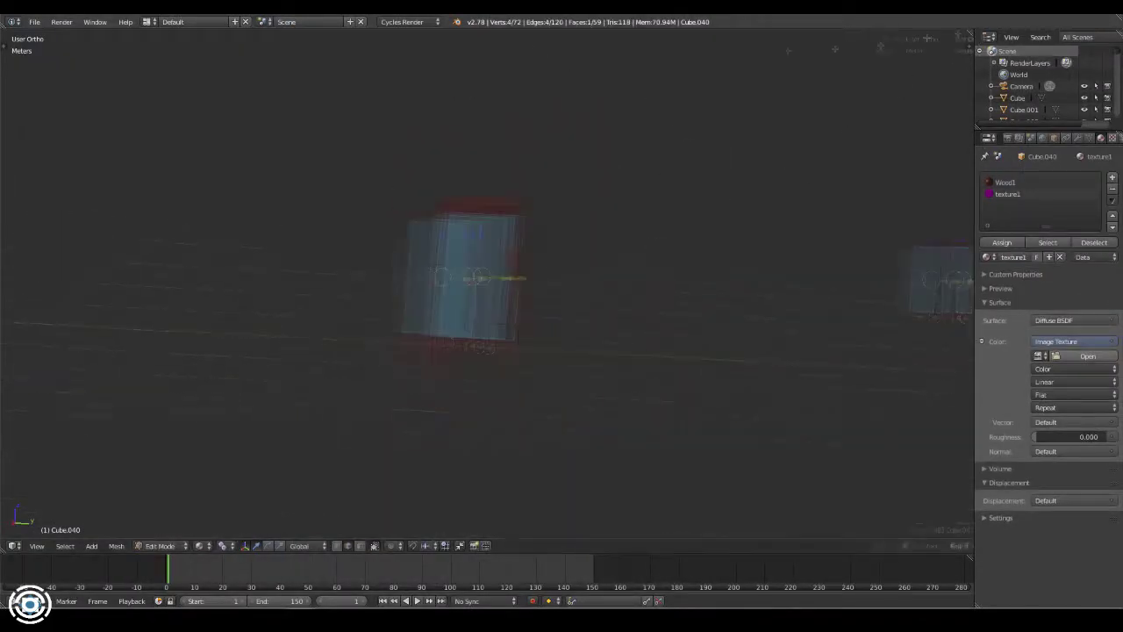
- Turn the right pane into the UV/Image editor and unwrap the selected board face
click(527, 546)
click(557, 456)
click(527, 546)
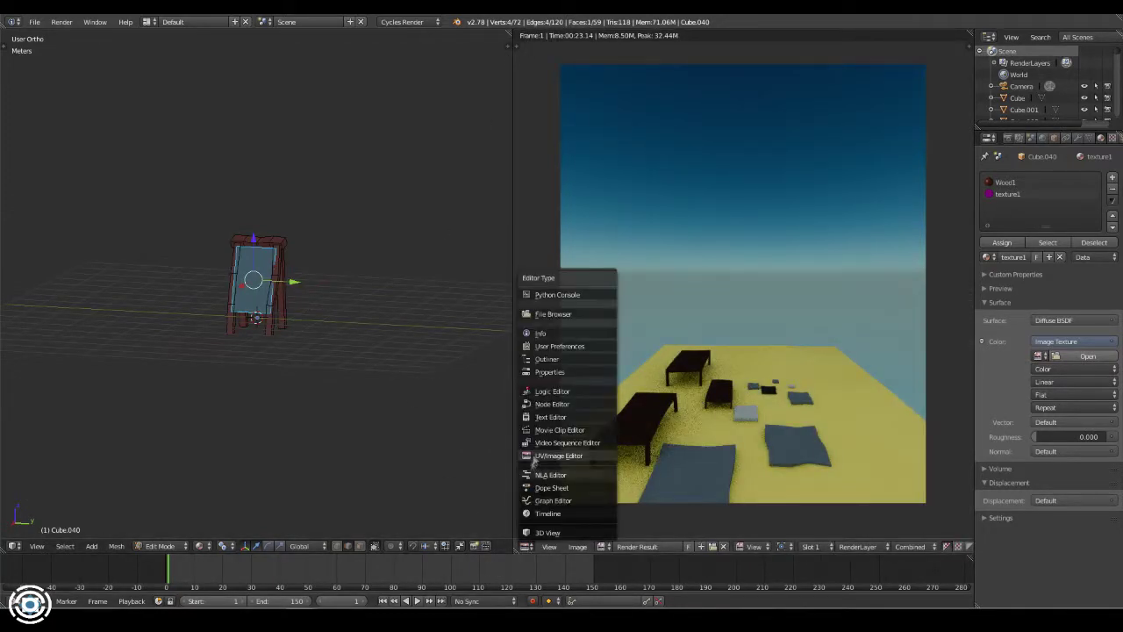
key(u)
click(614, 421)
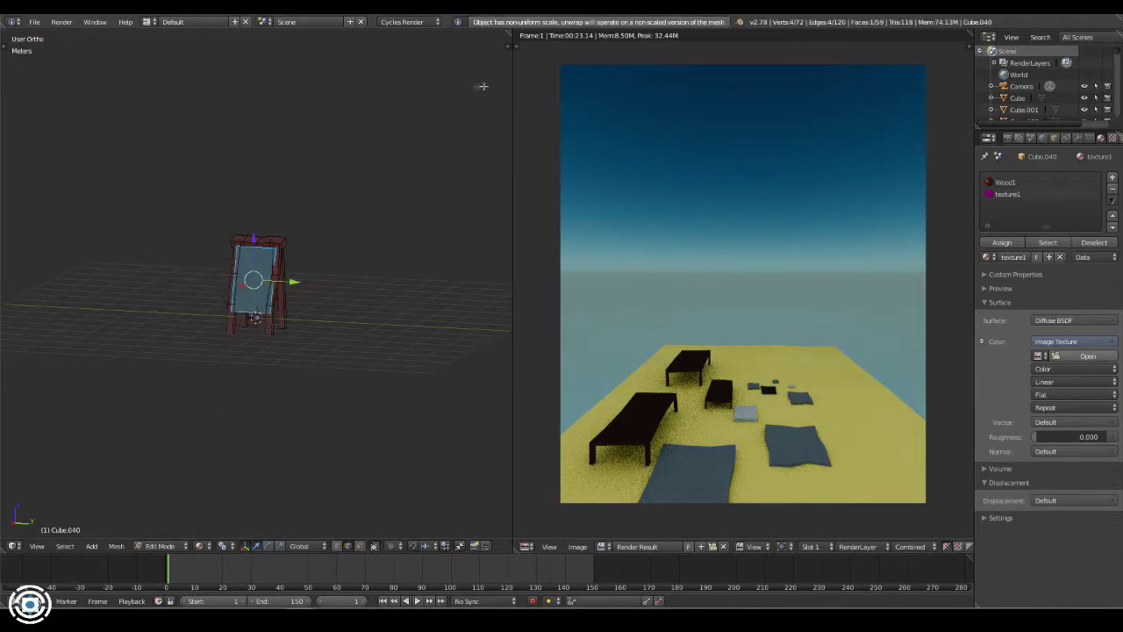
click(526, 546)
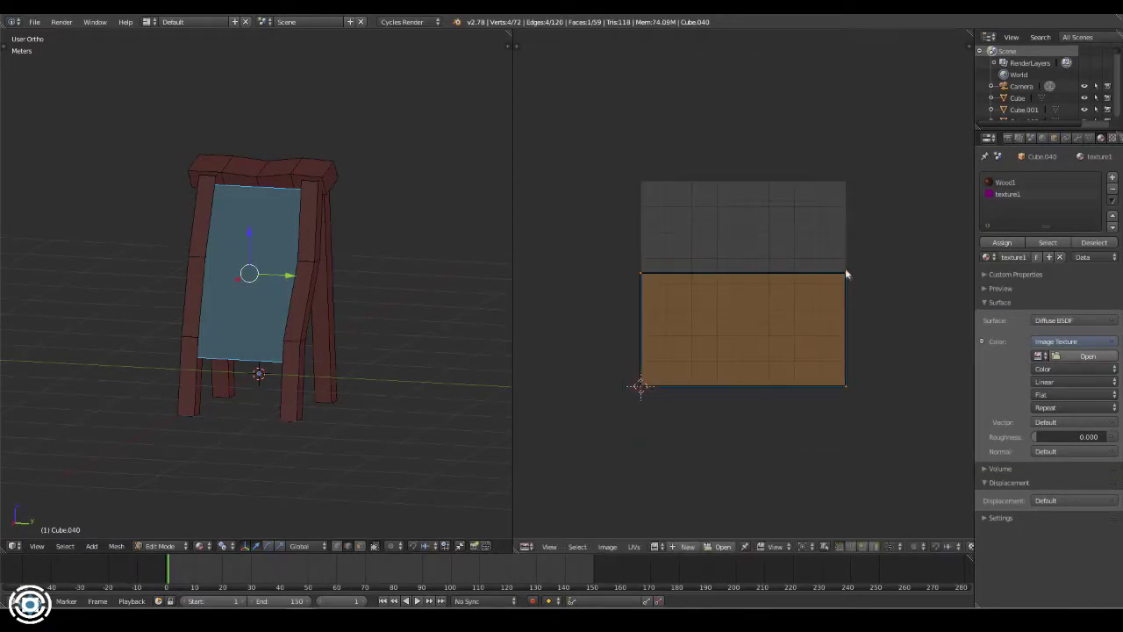
- Reselect the stand's linked geometry in Edit Mode with the 3D view in wireframe
key(a)
click(640, 386)
key(z)
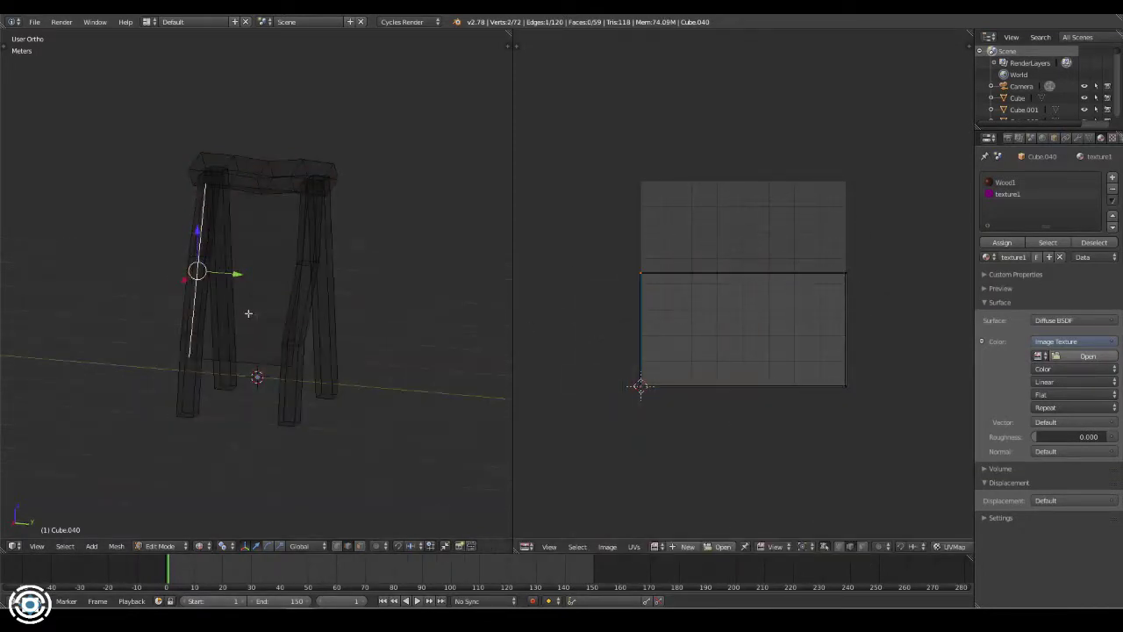
key(a)
key(a)
key(l)
key(Tab)
key(z)
key(Tab)
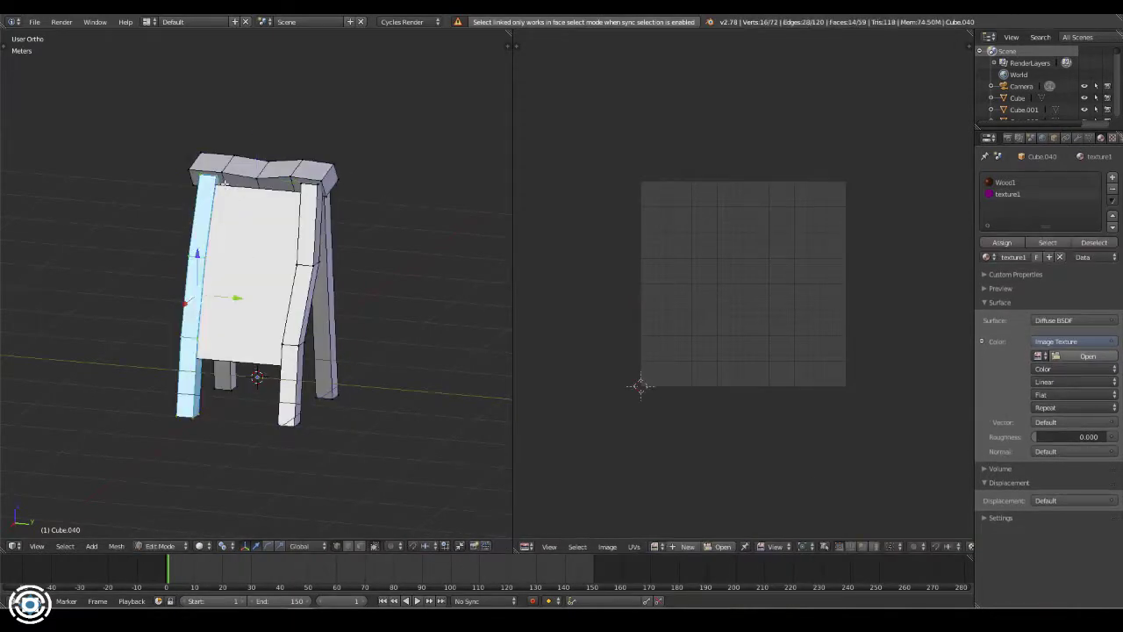
key(z)
- Move the board face's UV island to the left edge of the texture grid
right_click(250, 276)
key(a)
key(g)
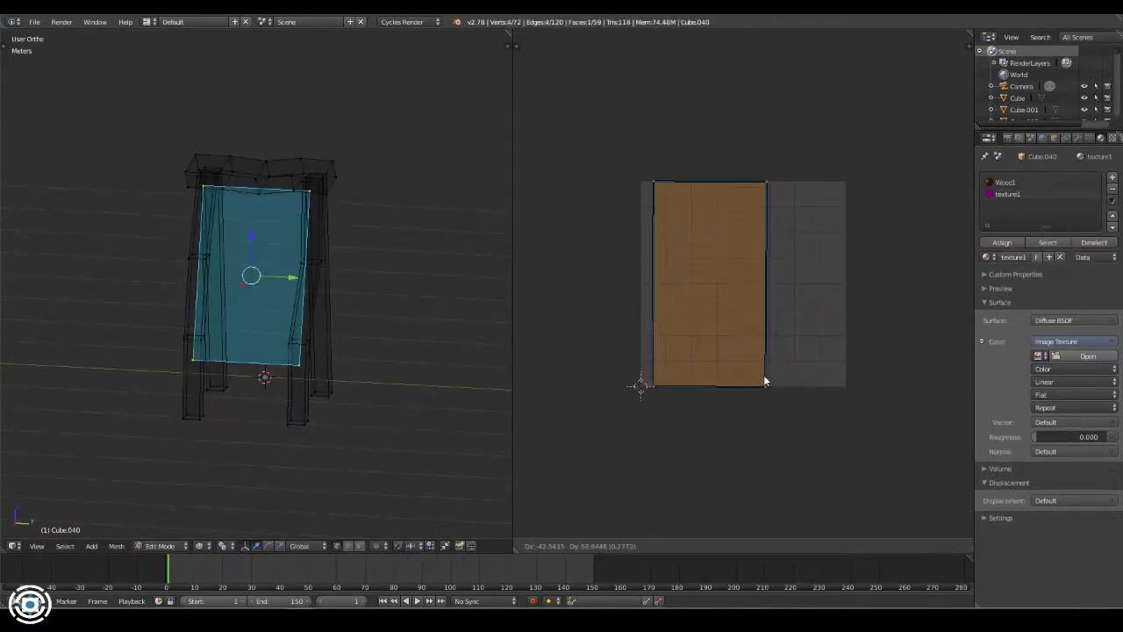
click(764, 381)
key(s)
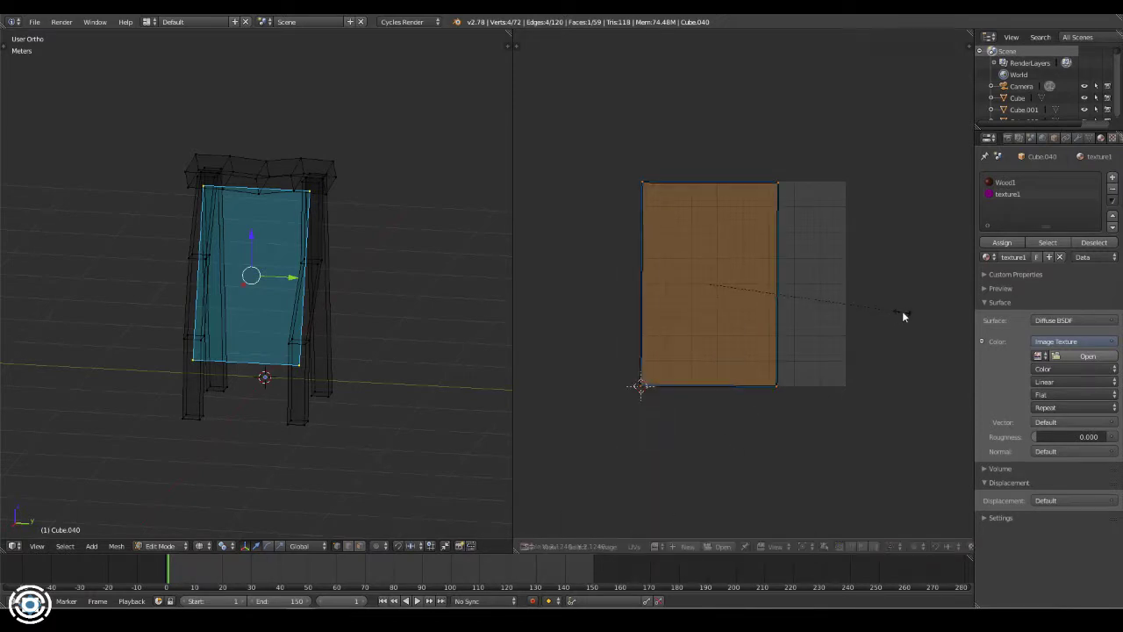
key(Escape)
key(a)
click(766, 321)
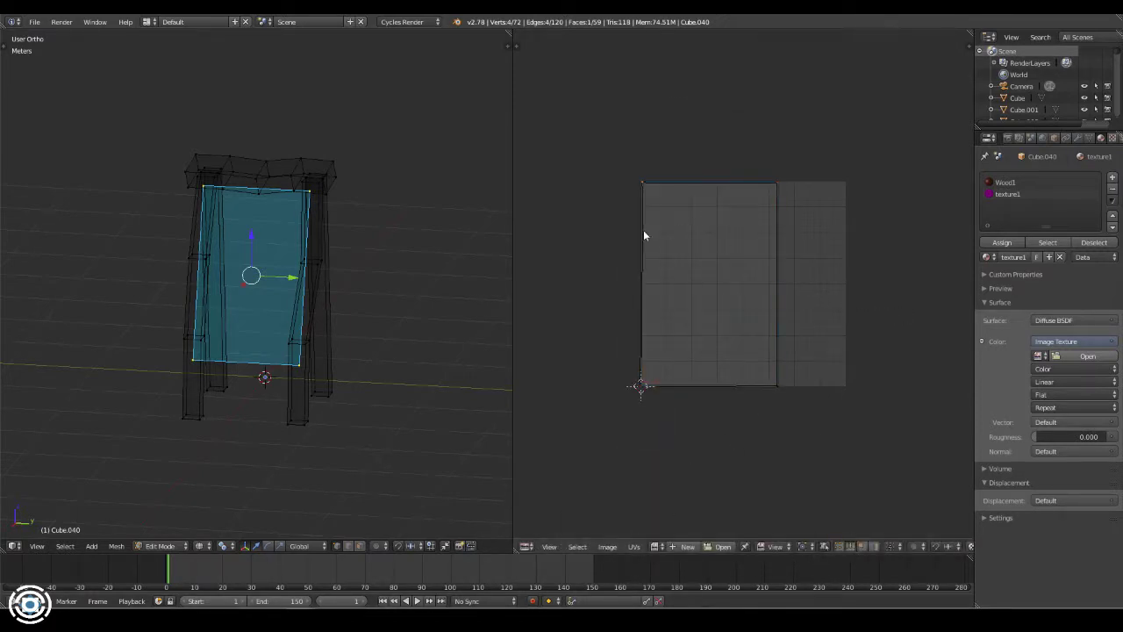
- Export the UV layout as a 1024×1024 layout_noodle.png and browse to it in Paint.NET
click(633, 546)
click(676, 235)
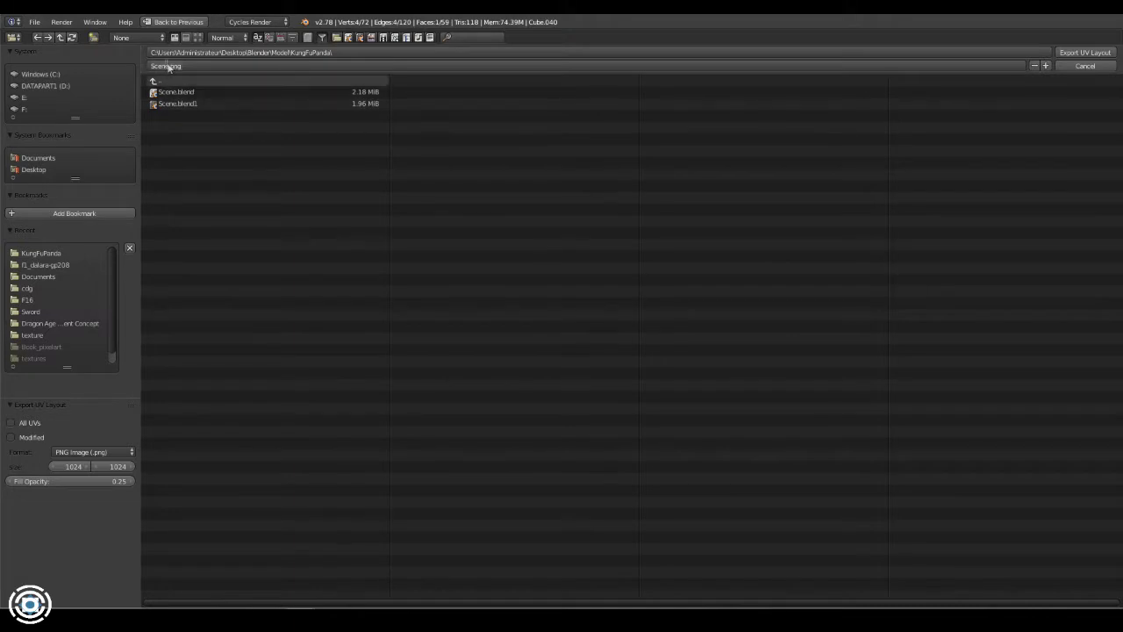
click(168, 67)
key(BackSpace)
key(BackSpace)
key(Return)
click(1085, 53)
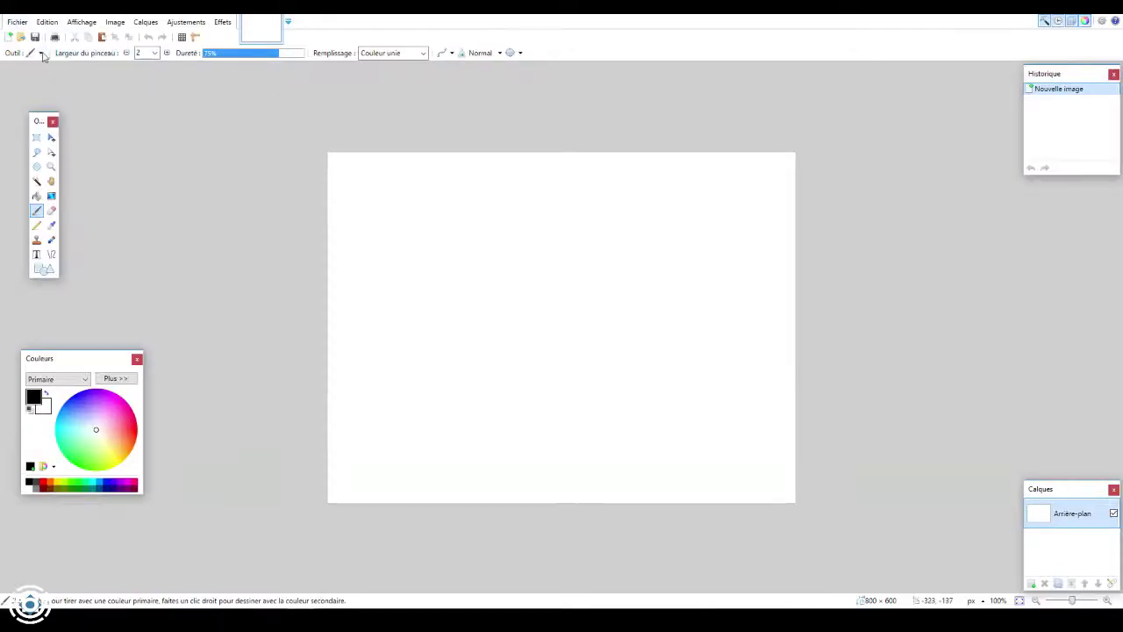
key(ctrl+o)
click(301, 25)
- Open layout_noodle.png and add a cyan-filled layer beneath the layout
double_click(175, 140)
double_click(143, 100)
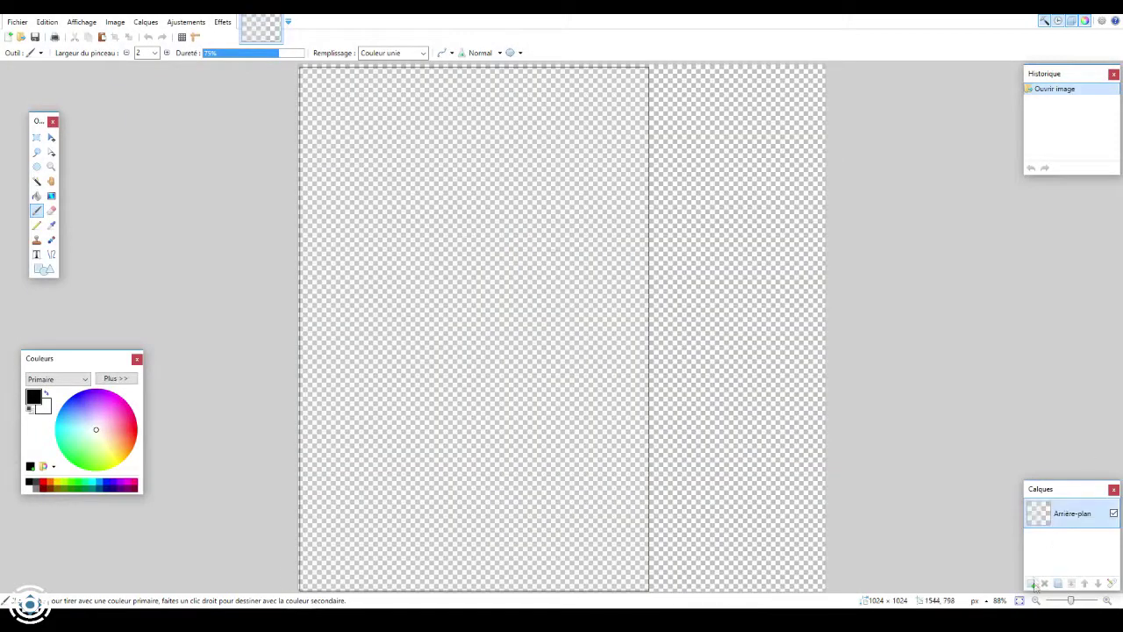
key(f)
click(456, 260)
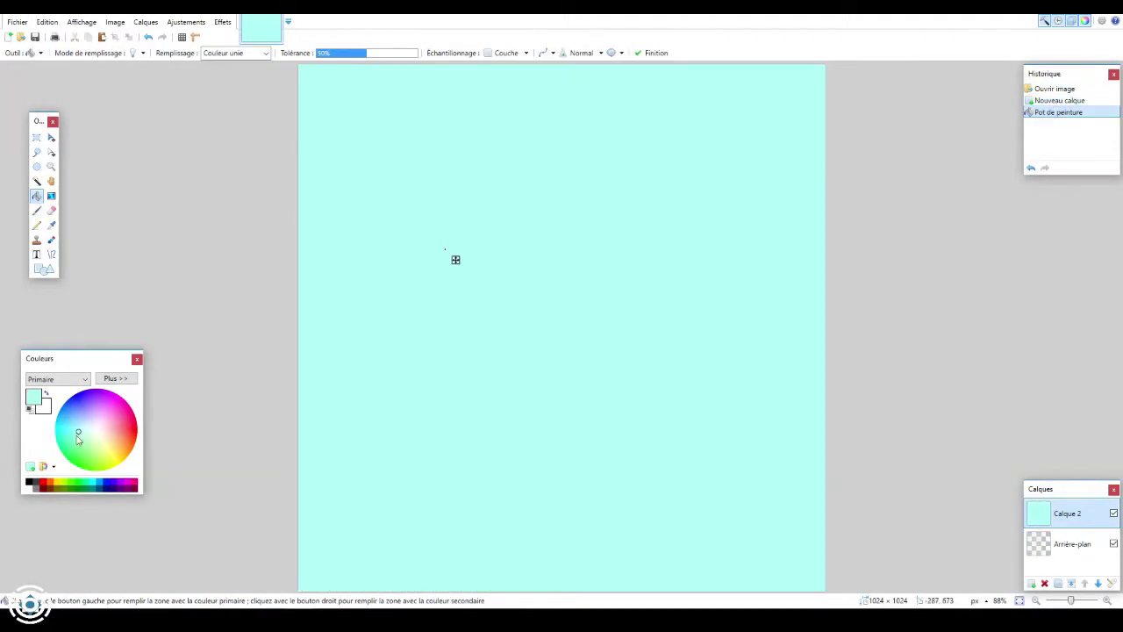
key(ctrl+Page_Down)
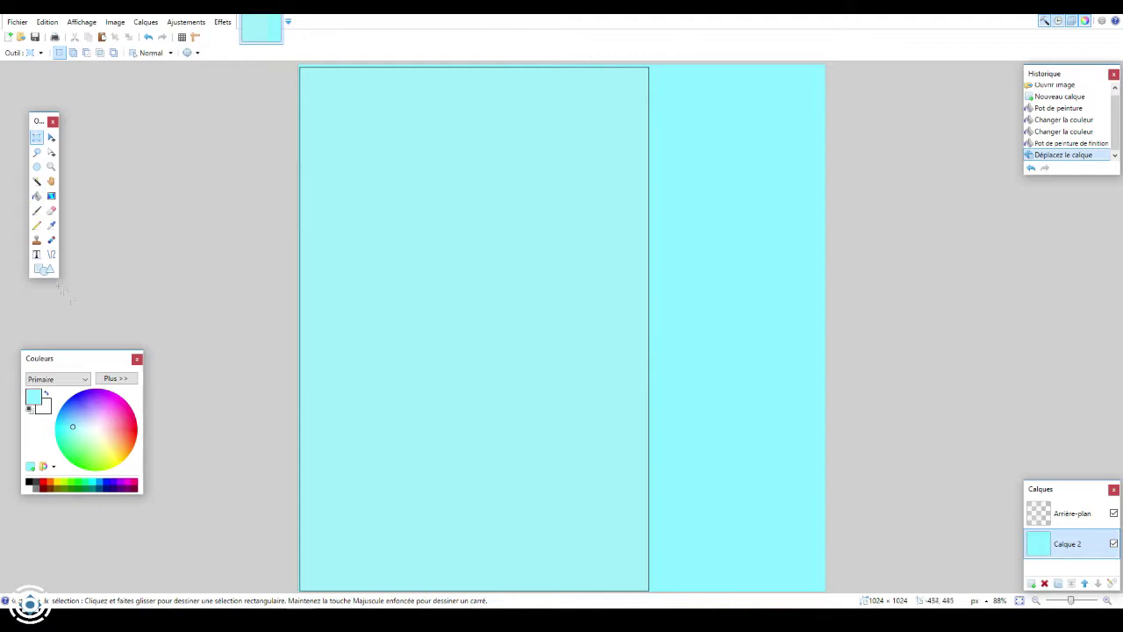
- On a new layer, set the shape tool to a filled pale-yellow ellipse
click(44, 268)
click(34, 52)
click(1031, 583)
click(94, 54)
click(112, 80)
click(101, 440)
click(99, 52)
click(132, 85)
- Draw the ellipse and delete its top half to form the bowl
mouse_move(534, 454)
mouse_down()
mouse_move(570, 466)
mouse_move(546, 493)
mouse_up()
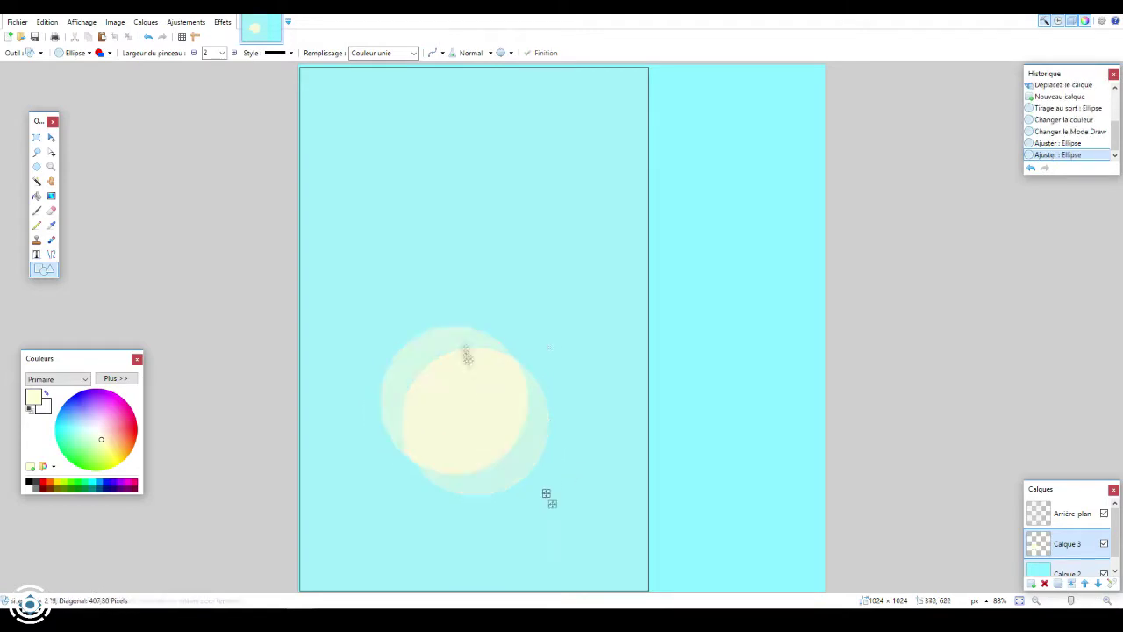
drag(468, 355, 375, 372)
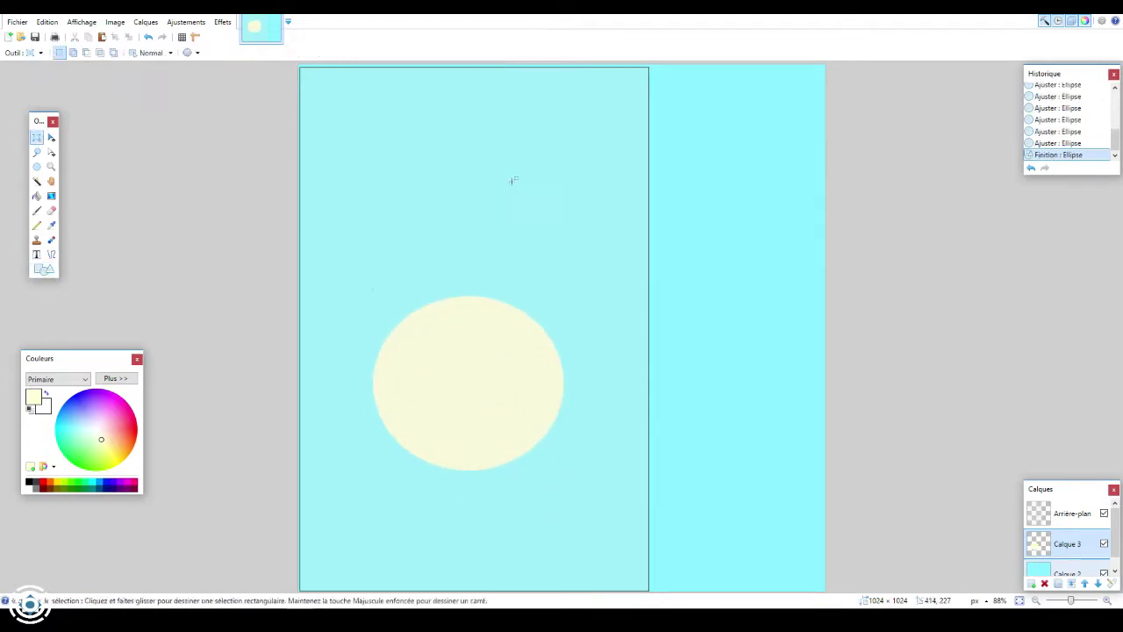
drag(339, 272, 595, 390)
key(Delete)
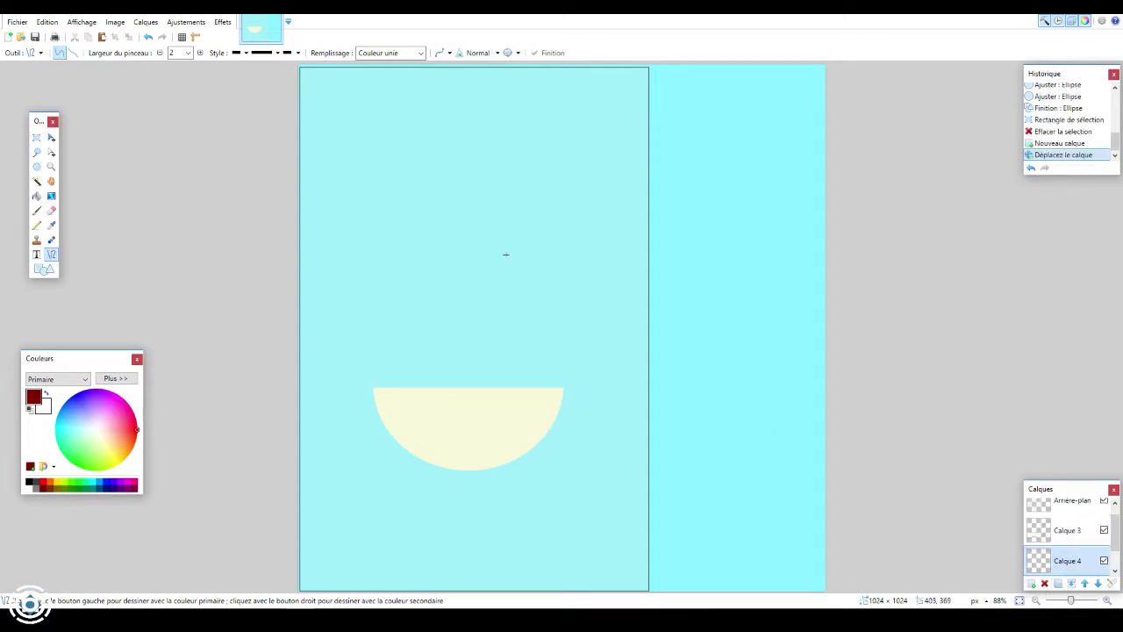
- Draw a dark-red chopstick line, 20 px thick with flat ends
click(186, 53)
click(187, 183)
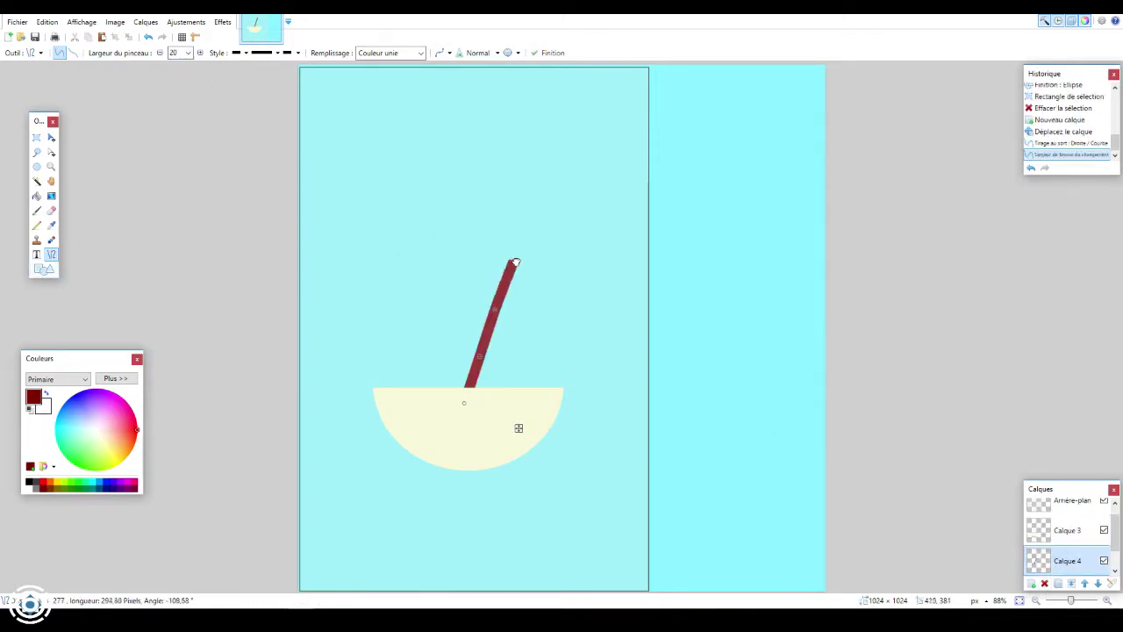
click(251, 104)
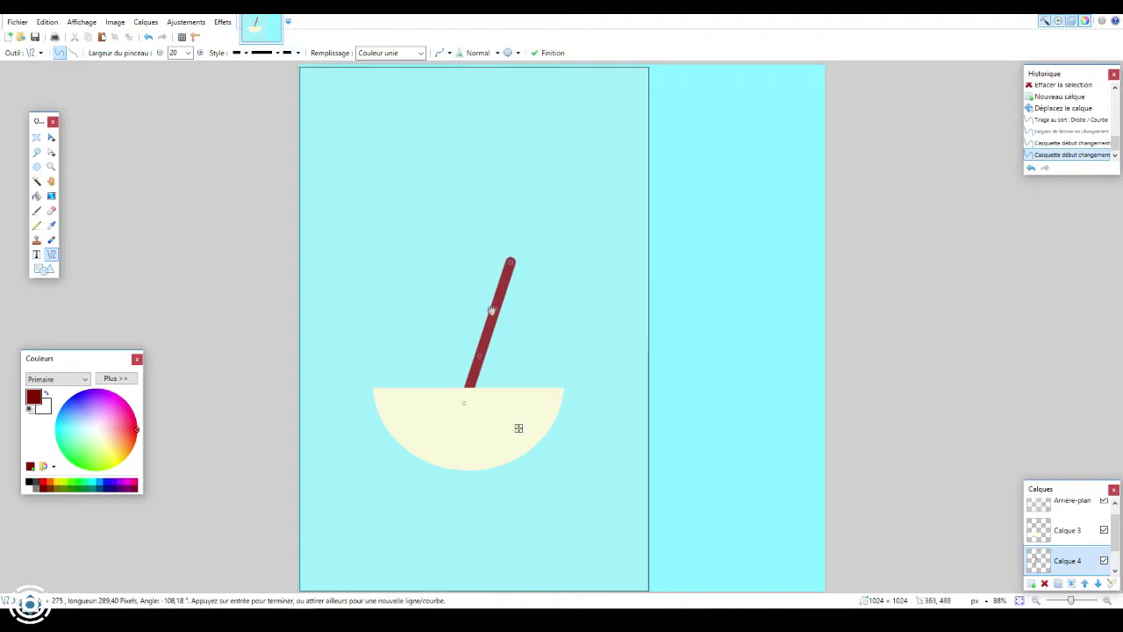
key(Return)
key(ctrl+v)
drag(542, 288, 548, 286)
- Duplicate the chopstick and place the copy beside the first in the bowl
mouse_move(388, 201)
mouse_down()
mouse_move(581, 339)
mouse_move(545, 408)
mouse_up()
key(ctrl+c)
key(ctrl+v)
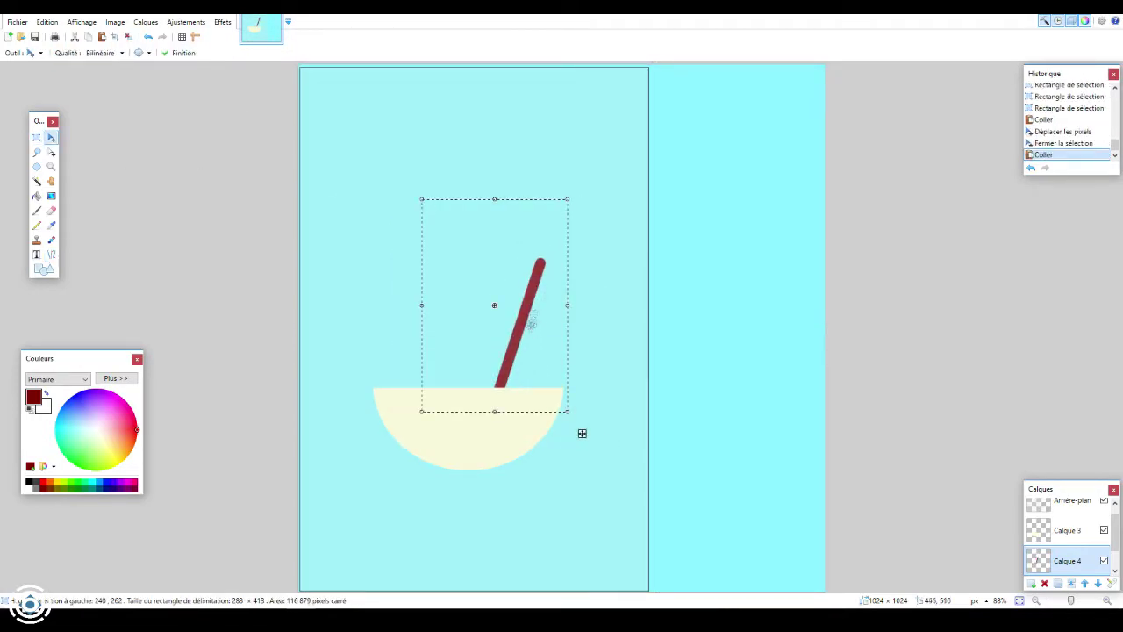
drag(531, 325, 687, 341)
key(s)
key(ctrl+d)
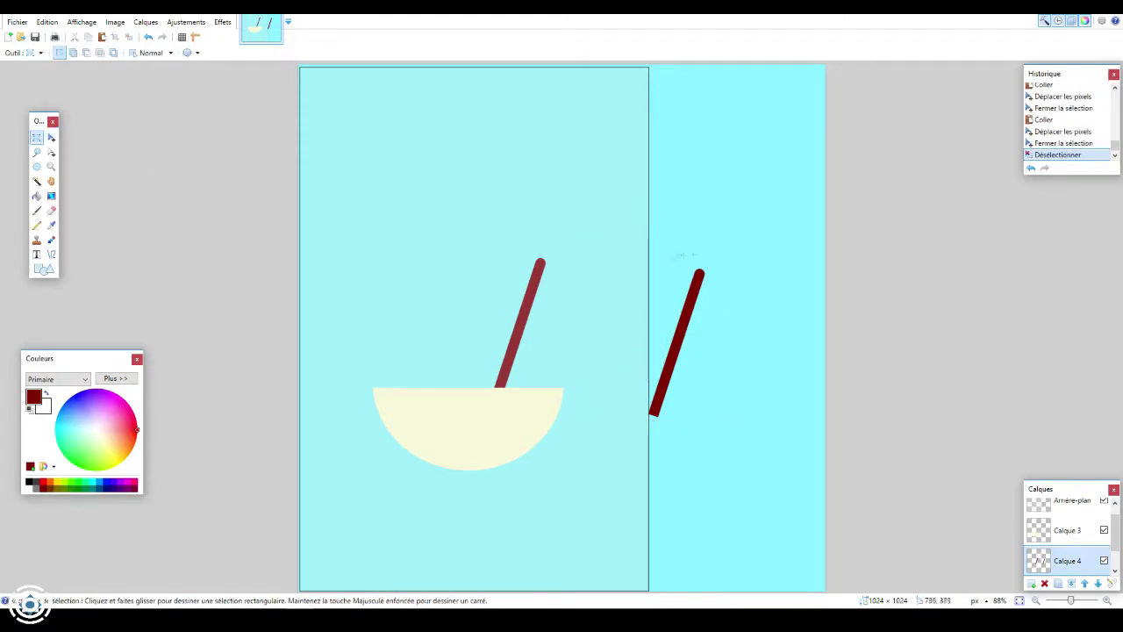
drag(667, 266, 703, 330)
key(ctrl+x)
key(ctrl+v)
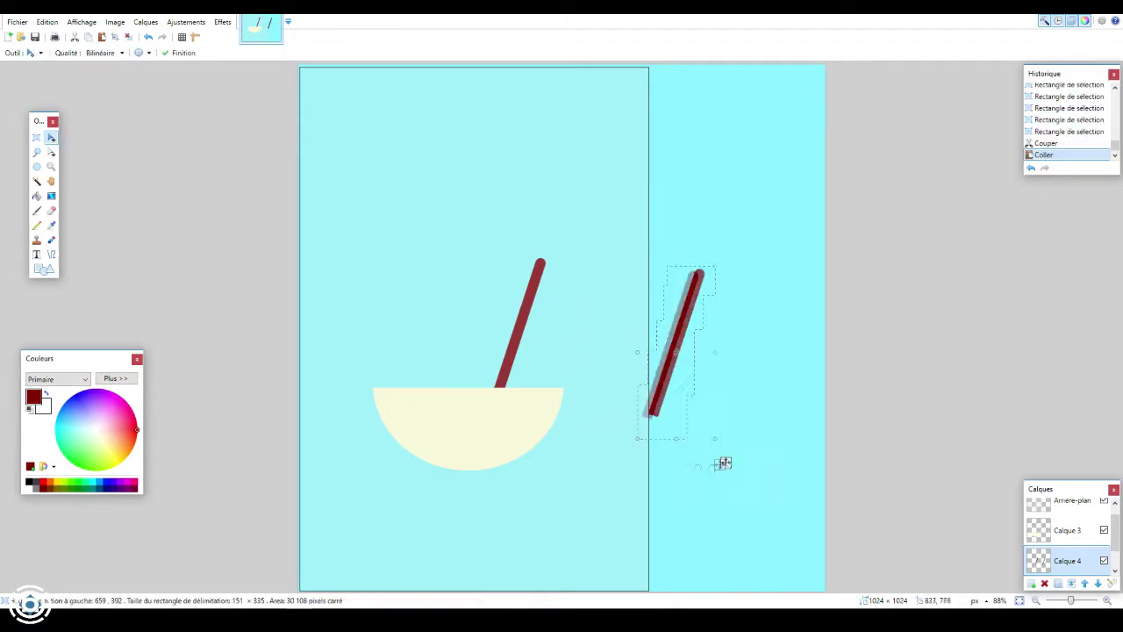
drag(722, 461, 605, 452)
key(ctrl+d)
key(s)
drag(298, 65, 325, 593)
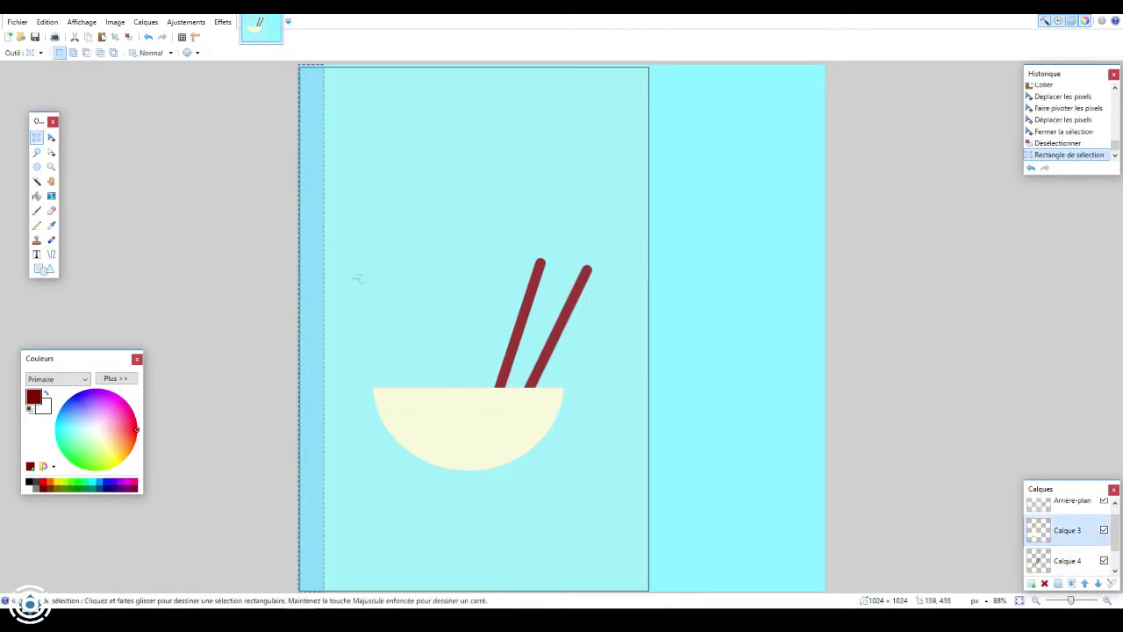
- Fill the left edge strip white and copy it to the panel's right edge
key(f)
click(315, 198)
key(x)
key(ctrl+c)
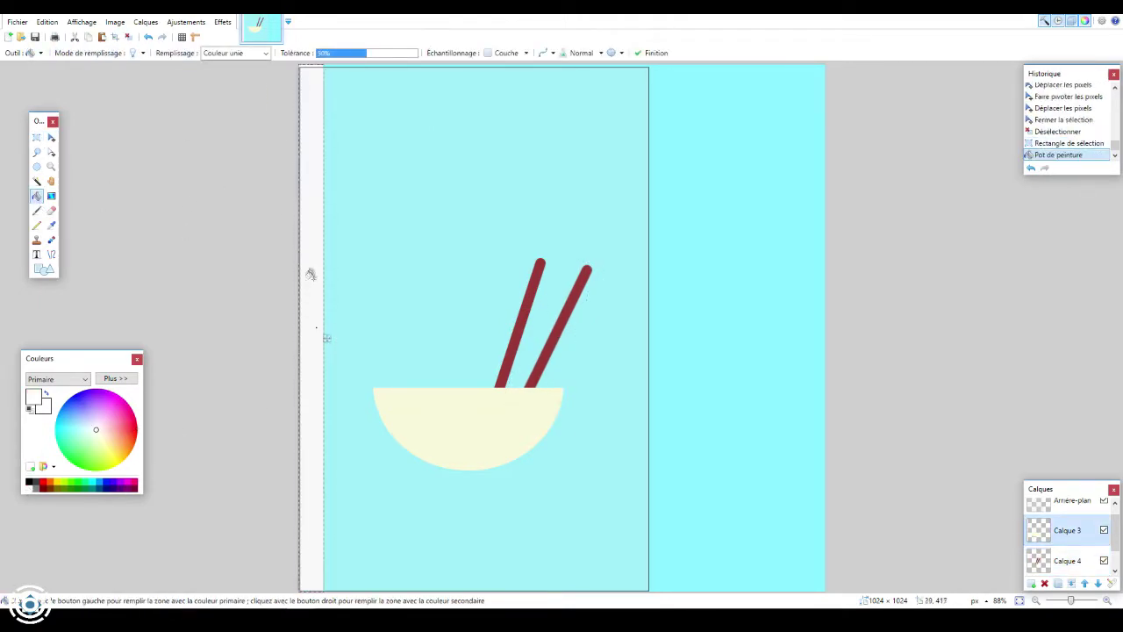
key(ctrl+v)
drag(309, 131, 634, 117)
key(ctrl+d)
key(s)
- Draw an orange curved steam swirl above the bowl on the chopstick layer
key(t)
click(344, 134)
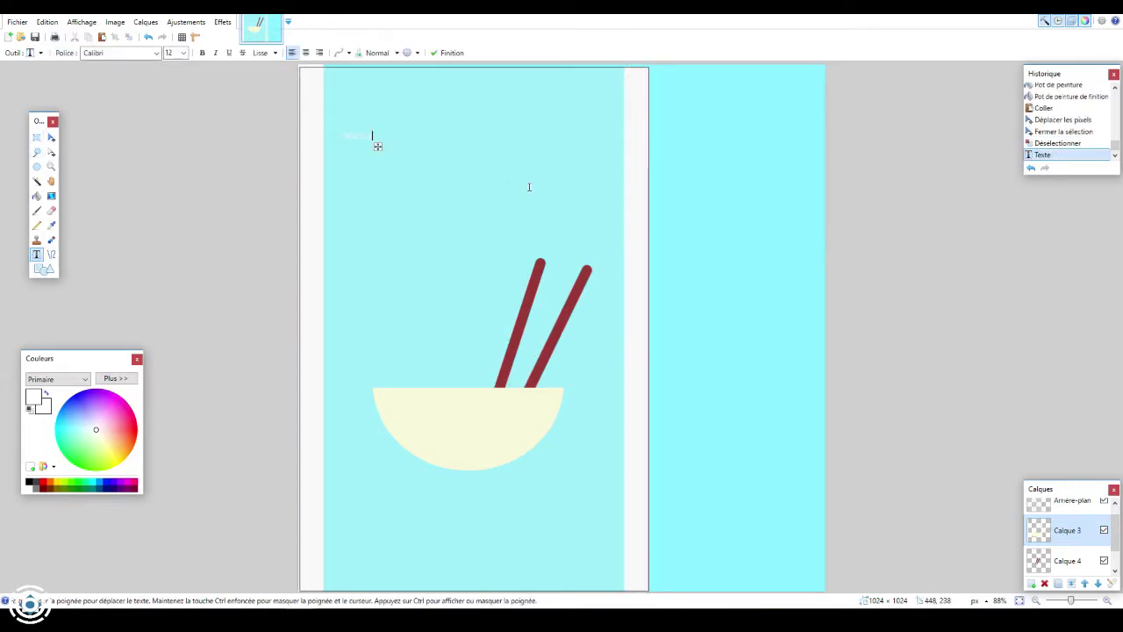
click(1057, 562)
click(297, 53)
click(316, 103)
drag(412, 306, 436, 180)
drag(118, 430, 122, 446)
click(116, 378)
drag(413, 246, 443, 252)
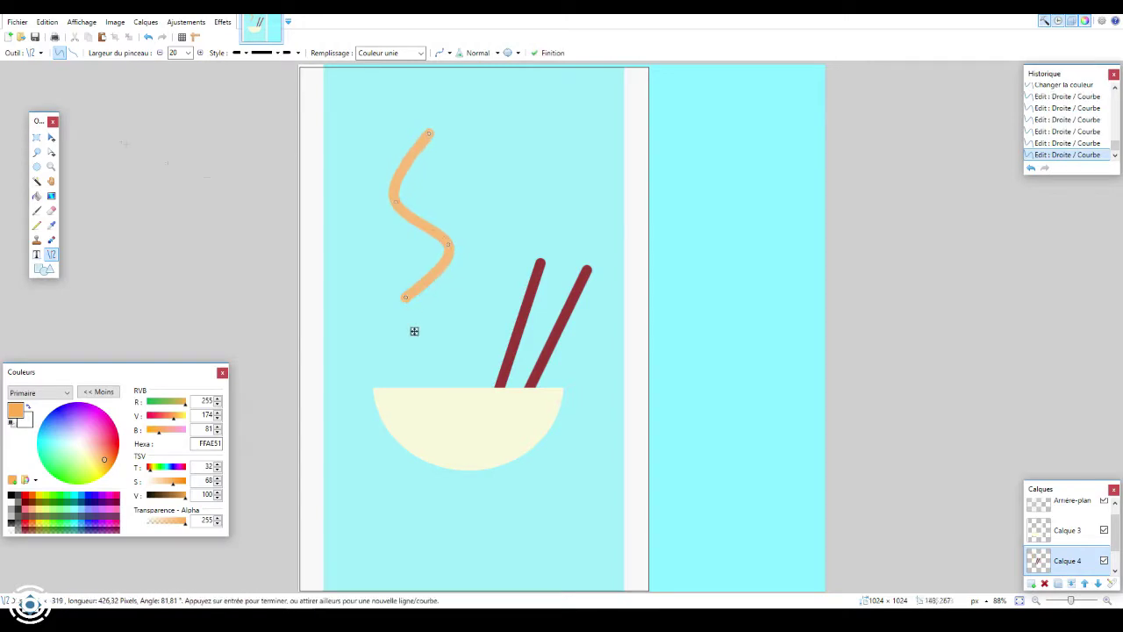
- Copy the orange swirl twice to make three steam swirls side by side
click(416, 156)
key(ctrl+c)
key(ctrl+v)
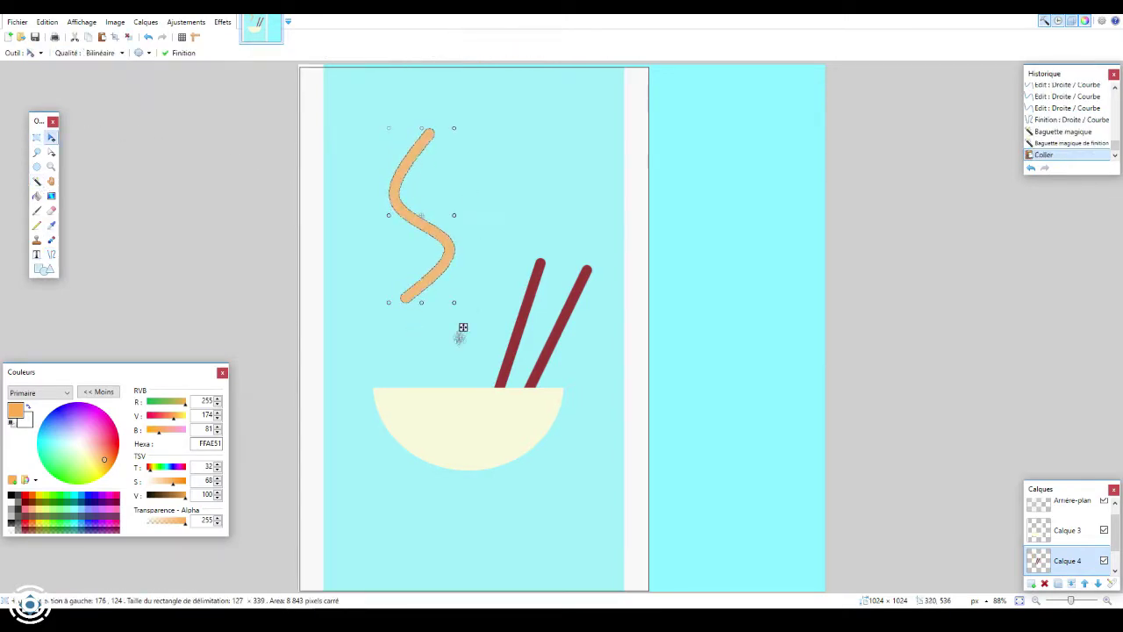
drag(459, 325, 518, 325)
click(1070, 528)
key(ctrl+v)
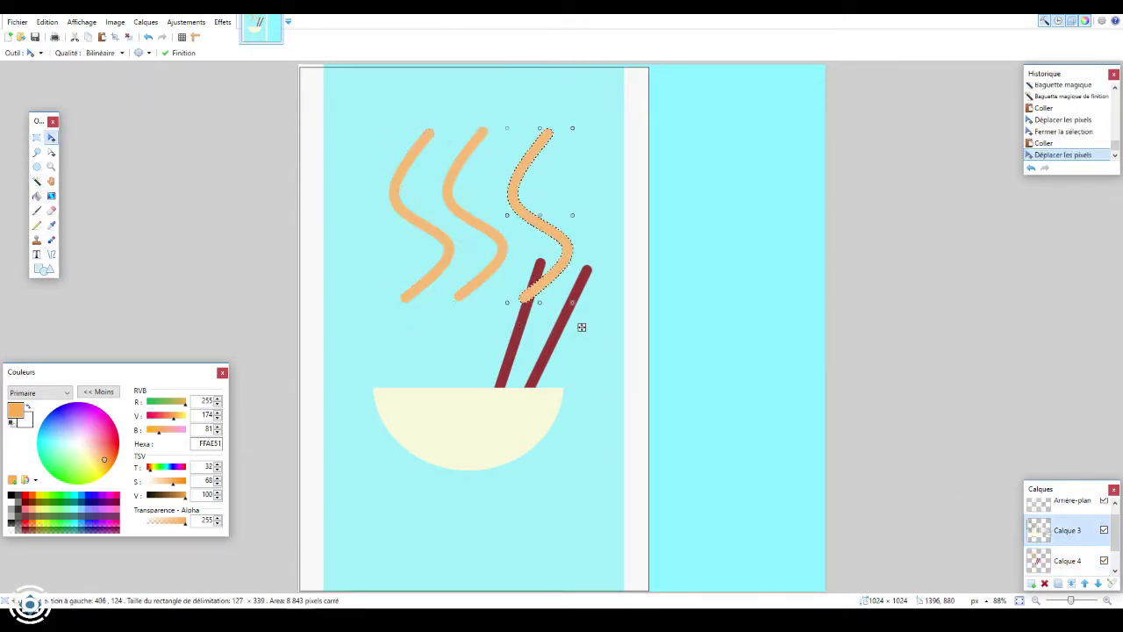
drag(1069, 532, 1069, 513)
key(ctrl+d)
key(s)
- Try cutting the bowl onto the chopstick layer, then undo the cut and paste
click(1067, 544)
drag(344, 365, 595, 484)
key(ctrl+x)
click(1067, 513)
key(ctrl+v)
key(ctrl+z)
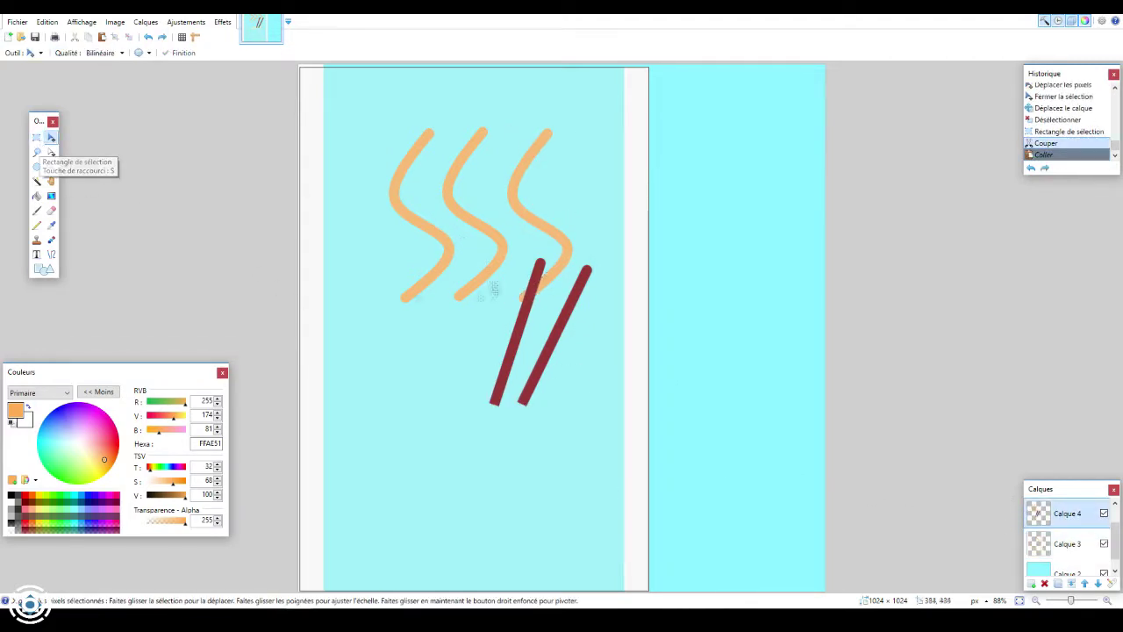
key(ctrl+z)
key(ctrl+d)
- Select the bowl by colour and paste it over the chopsticks
click(36, 181)
click(489, 441)
click(451, 441)
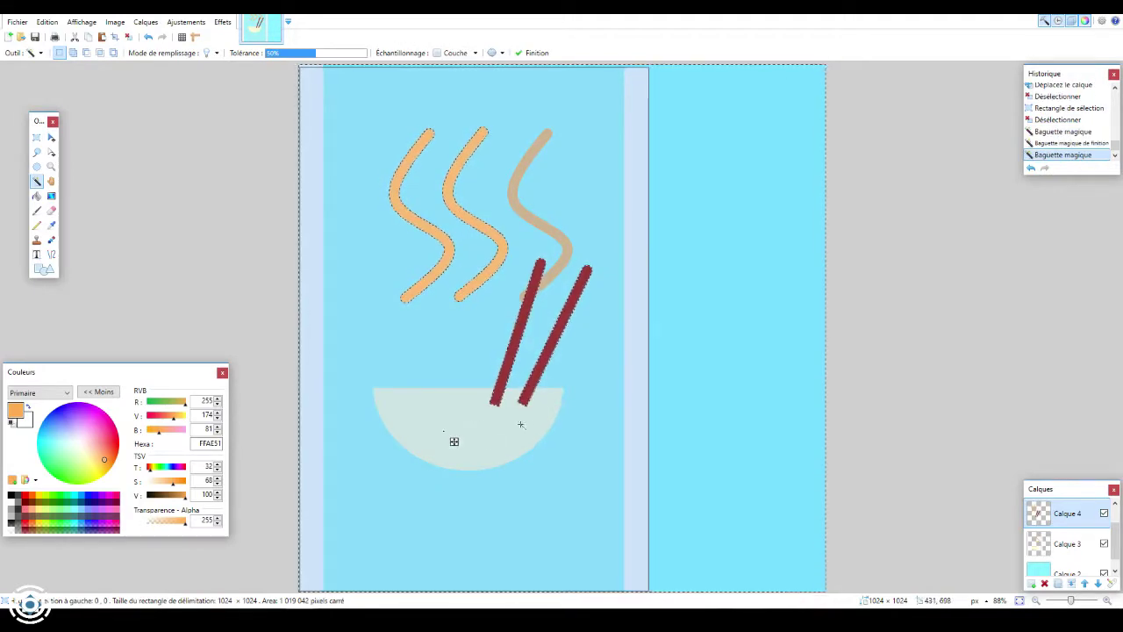
key(ctrl+d)
key(s)
click(474, 430)
key(ctrl+x)
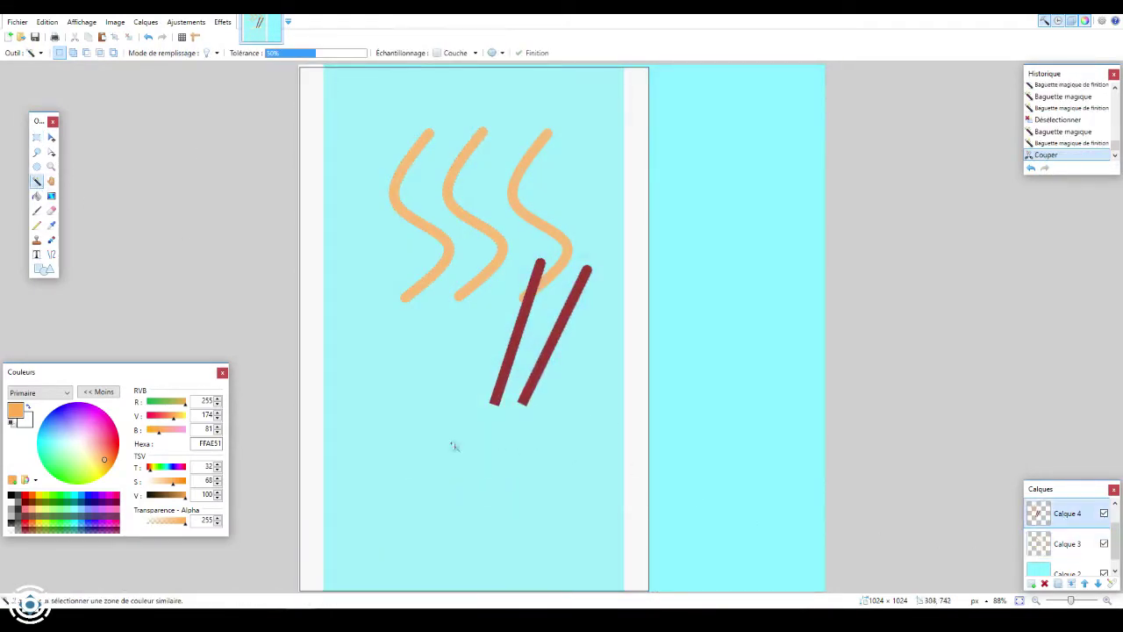
key(ctrl+v)
key(ctrl+d)
key(s)
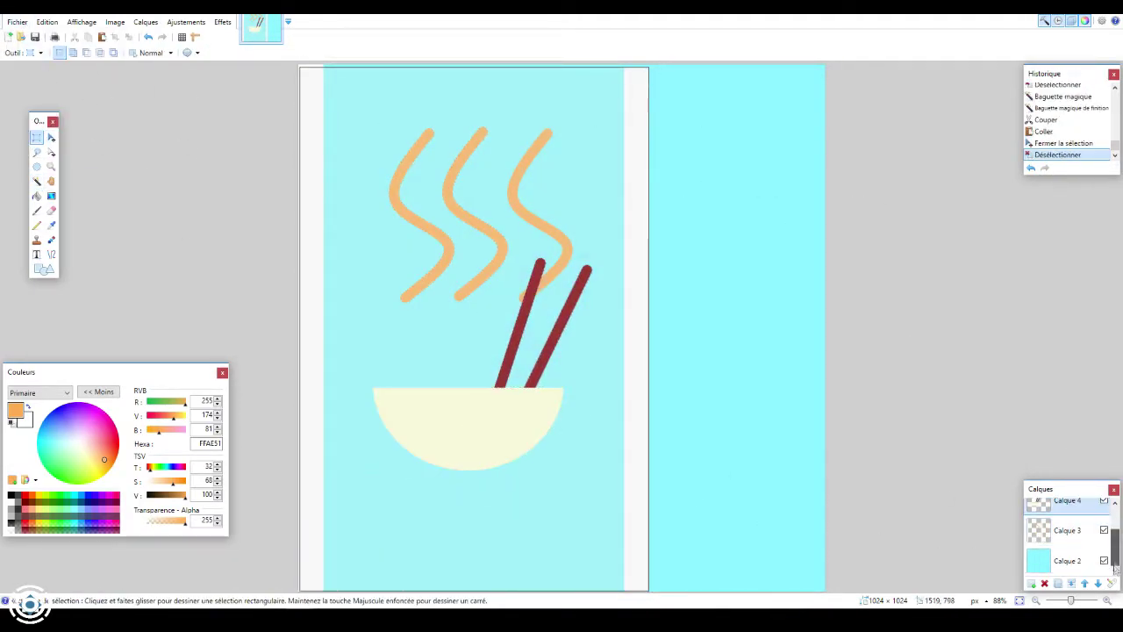
- Erase the light-blue right strip to transparency and hide the layout background layer
drag(651, 64, 826, 593)
key(Delete)
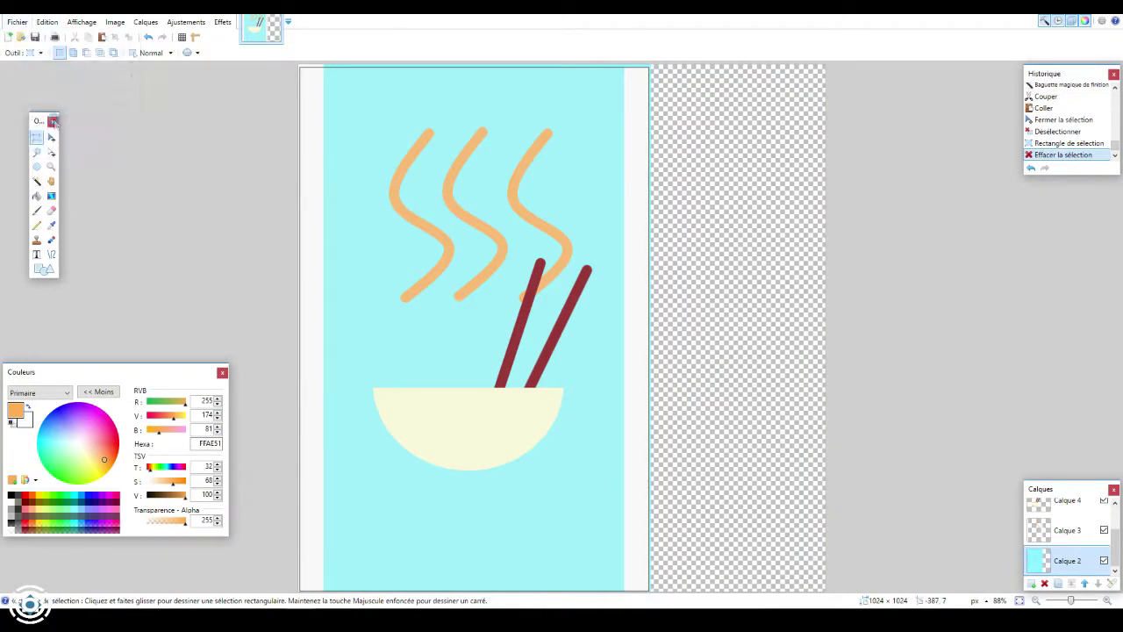
scroll(1116, 549, up, 2)
click(1104, 513)
- Save the image as noodle.png and load it as the board's texture in Blender
click(18, 22)
click(53, 88)
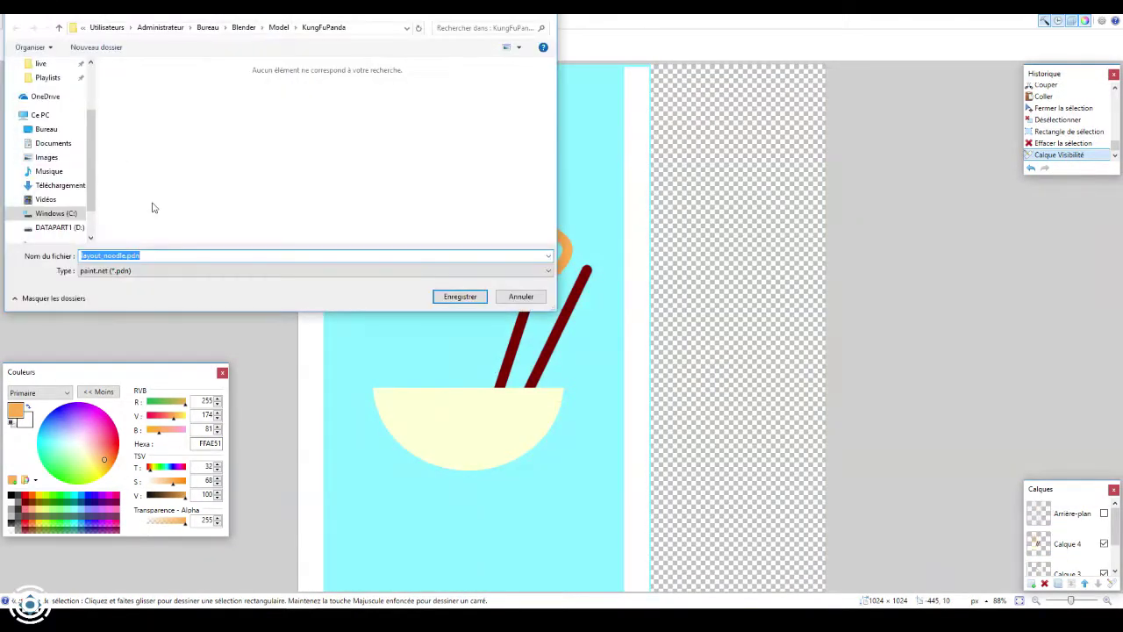
key(Return)
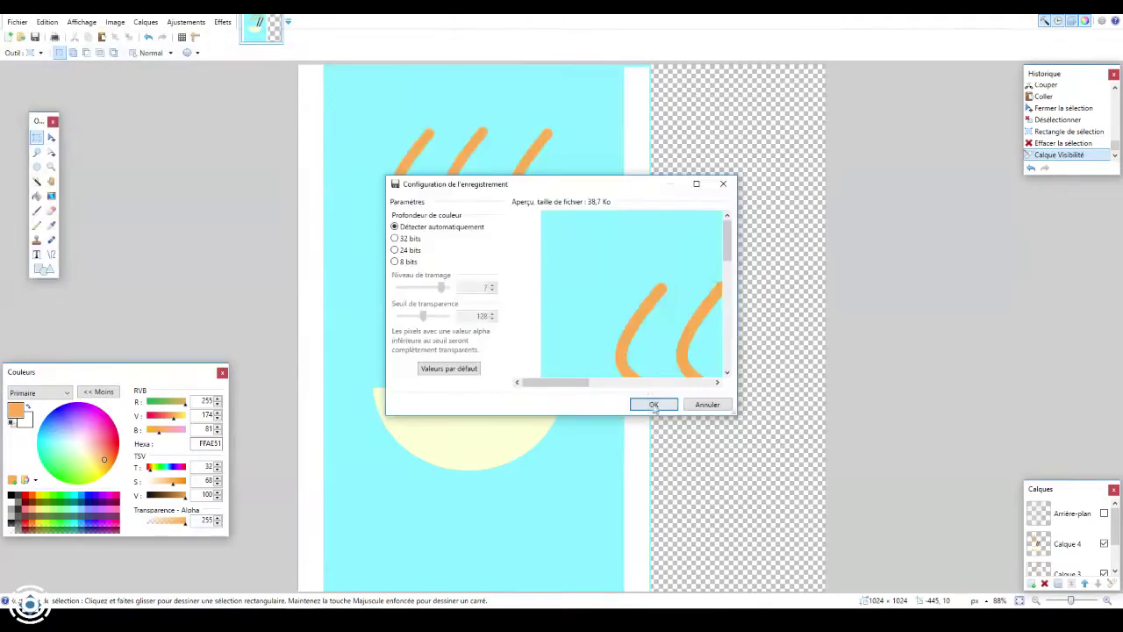
key(Return)
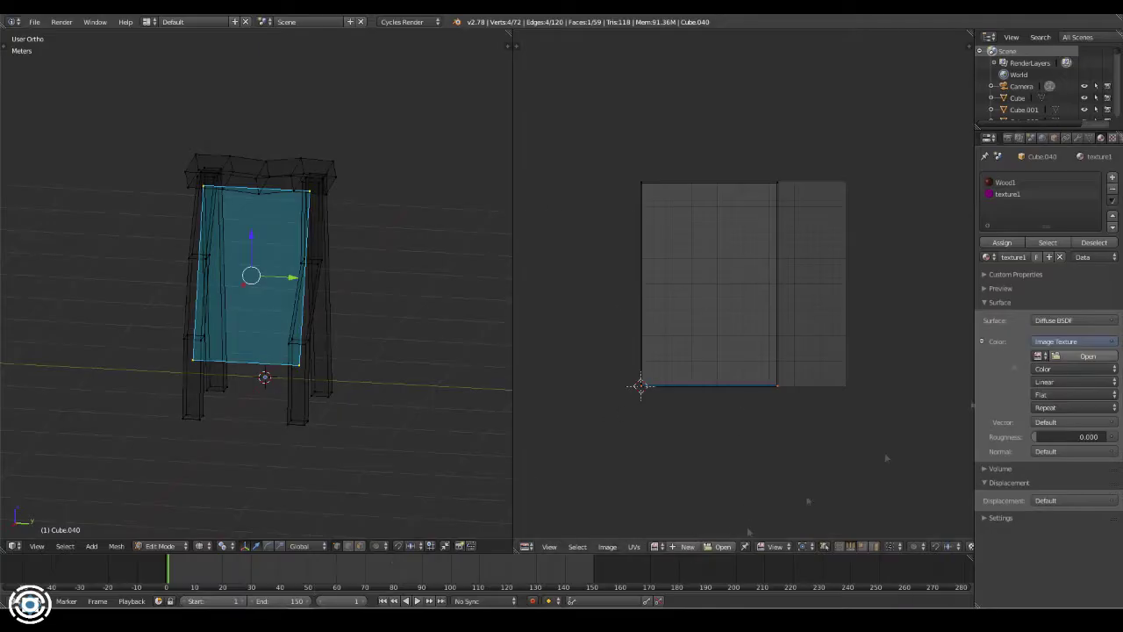
click(1088, 355)
double_click(205, 105)
click(654, 546)
- Show noodle.png in the image editor with textured shading and select the sign's front face
click(634, 439)
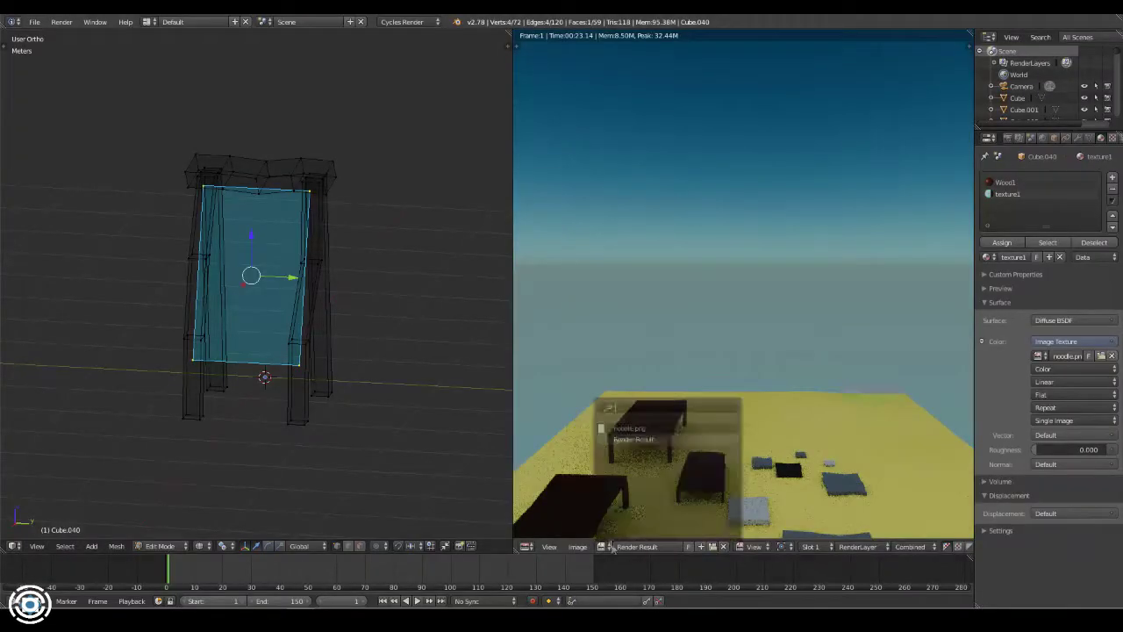
key(a)
key(z)
key(alt+z)
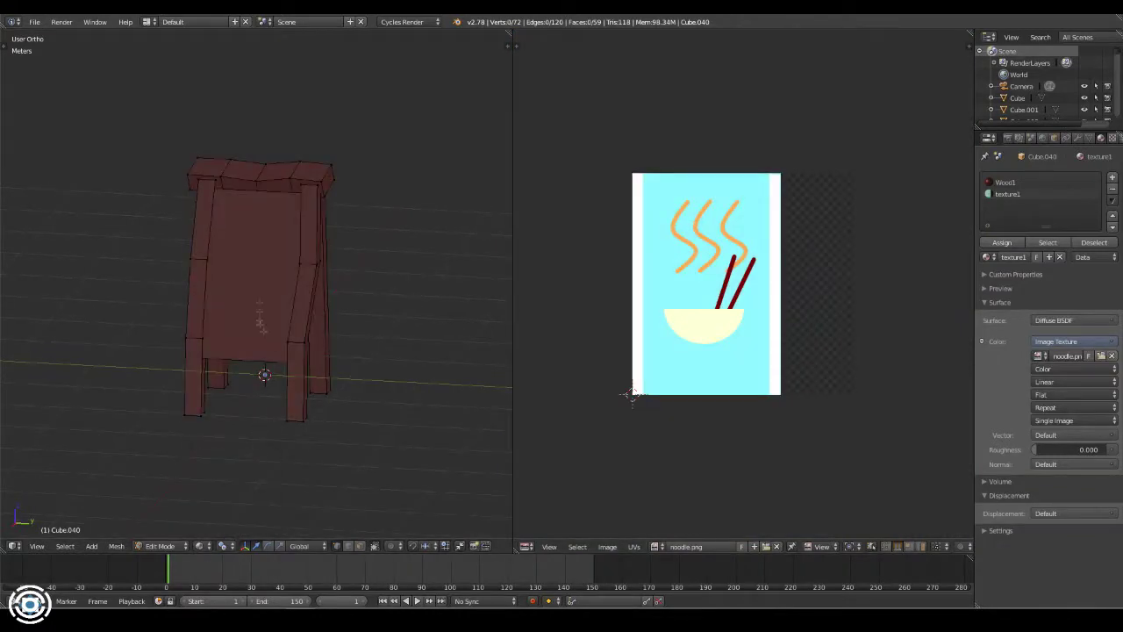
right_click(245, 266)
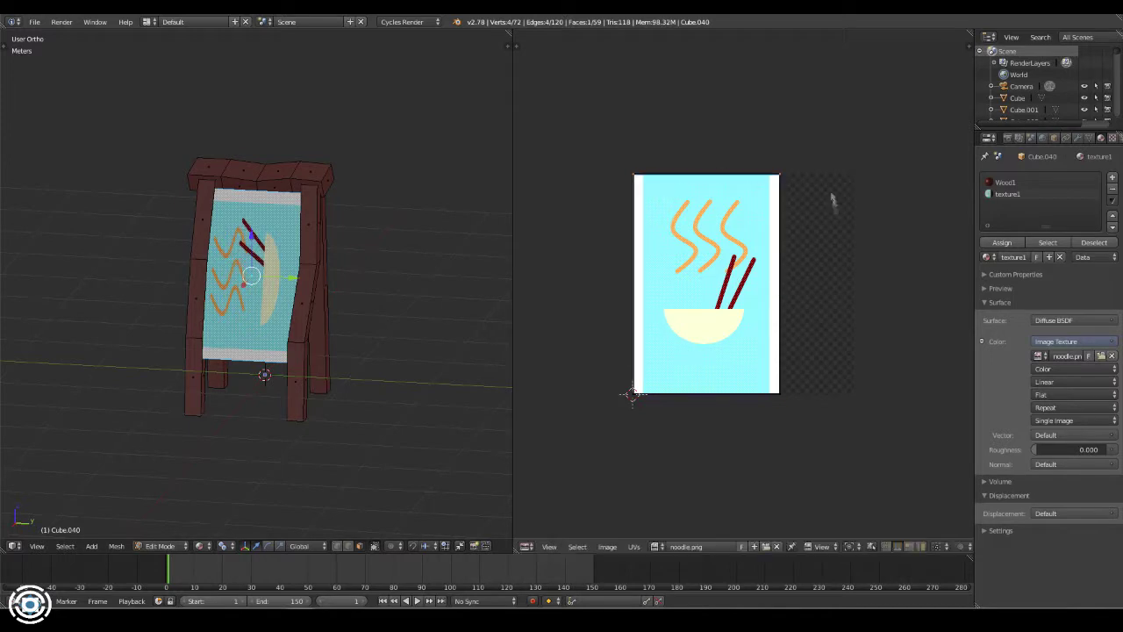
- Rotate the front face's UVs 90° and scale them to fit the noodle image
key(s)
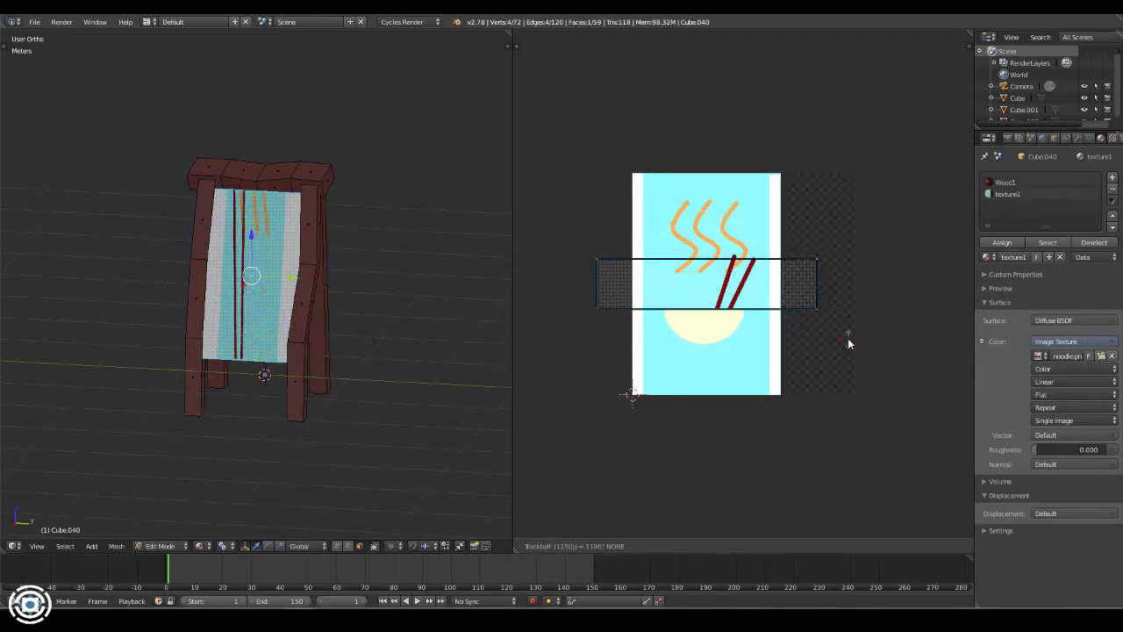
key(Escape)
text(r)
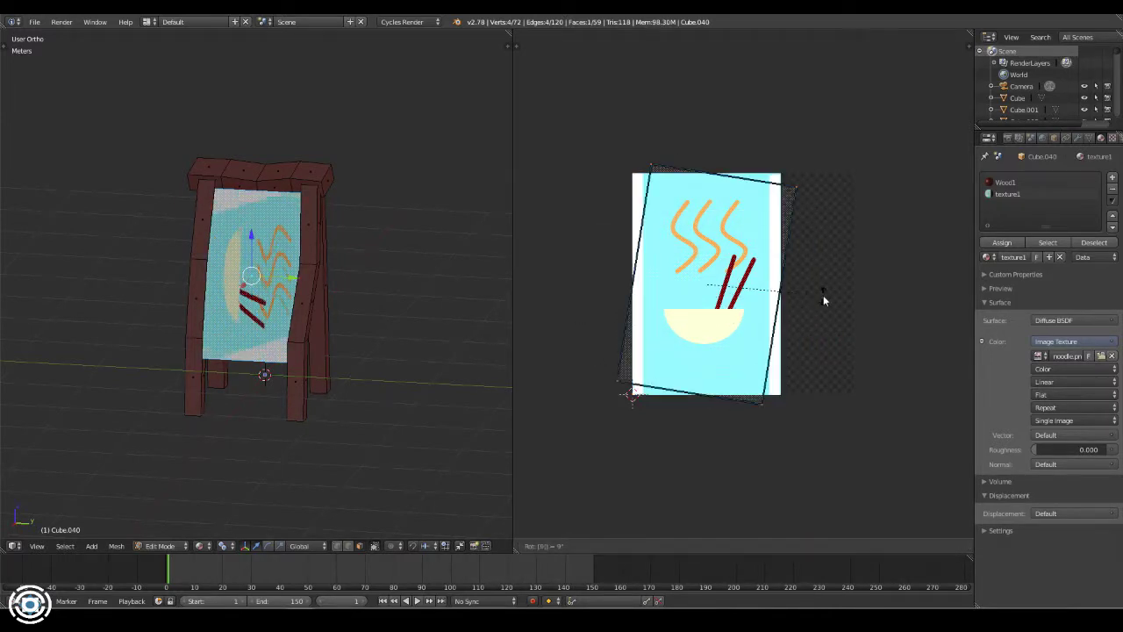
text(90r)
click(741, 447)
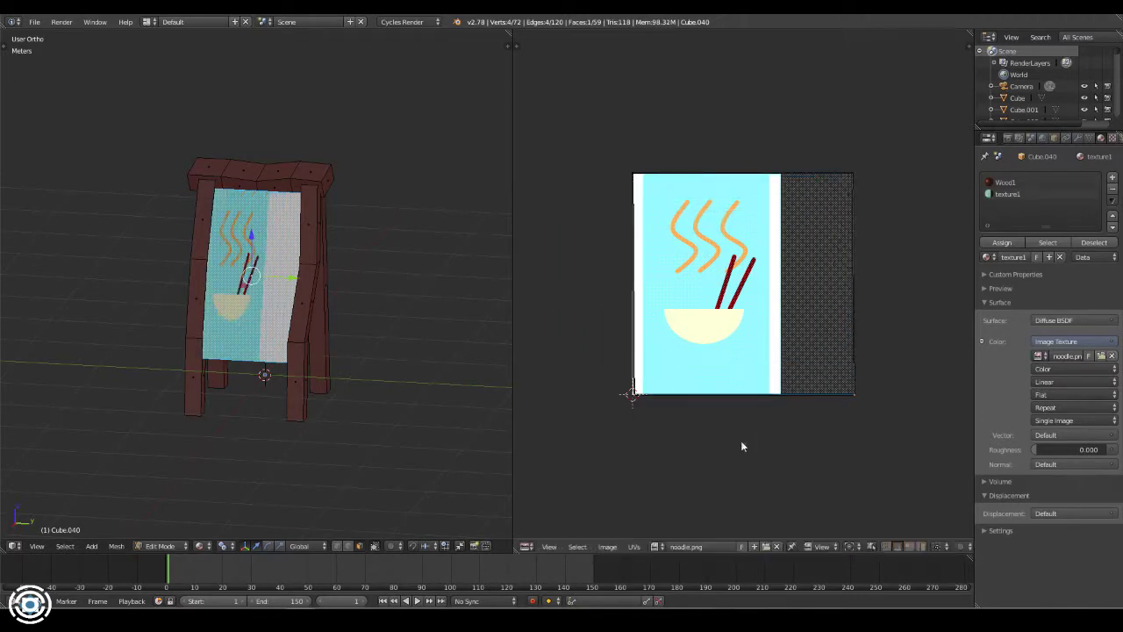
key(s)
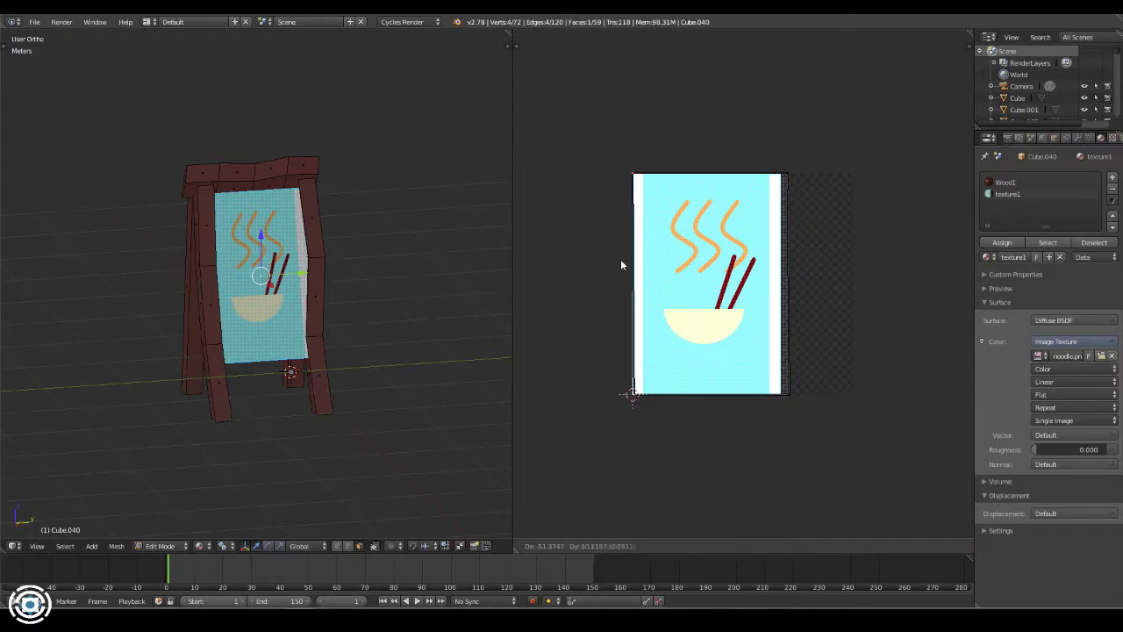
key(Tab)
key(Tab)
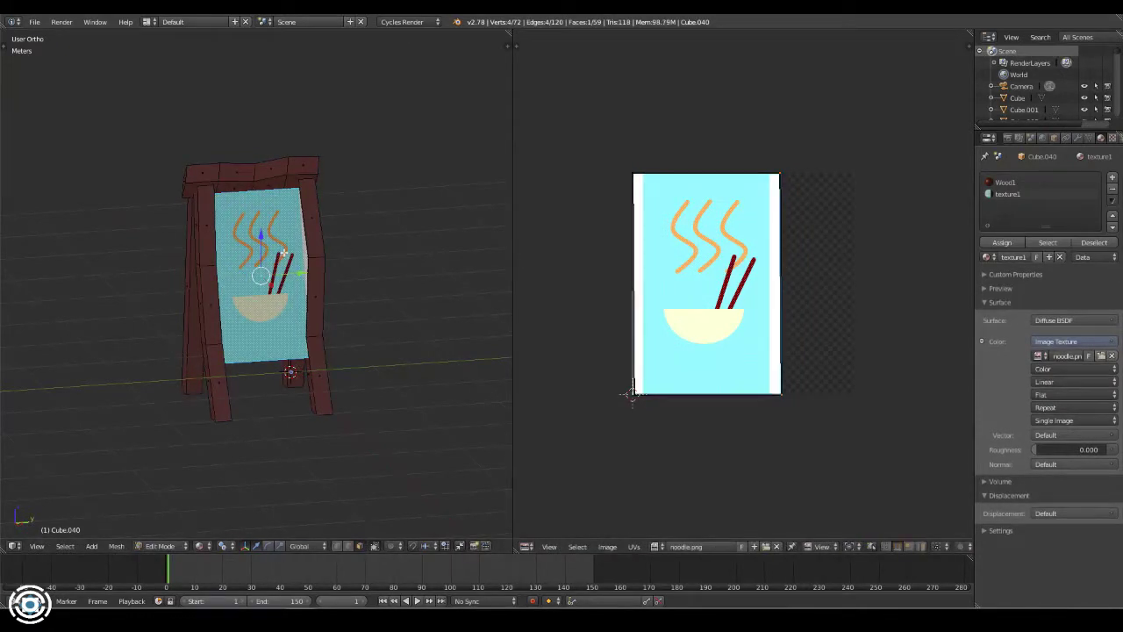
- Resize the sign panel along Y, close the image editor, and inspect the textured board
key(KP_3)
key(s)
key(y)
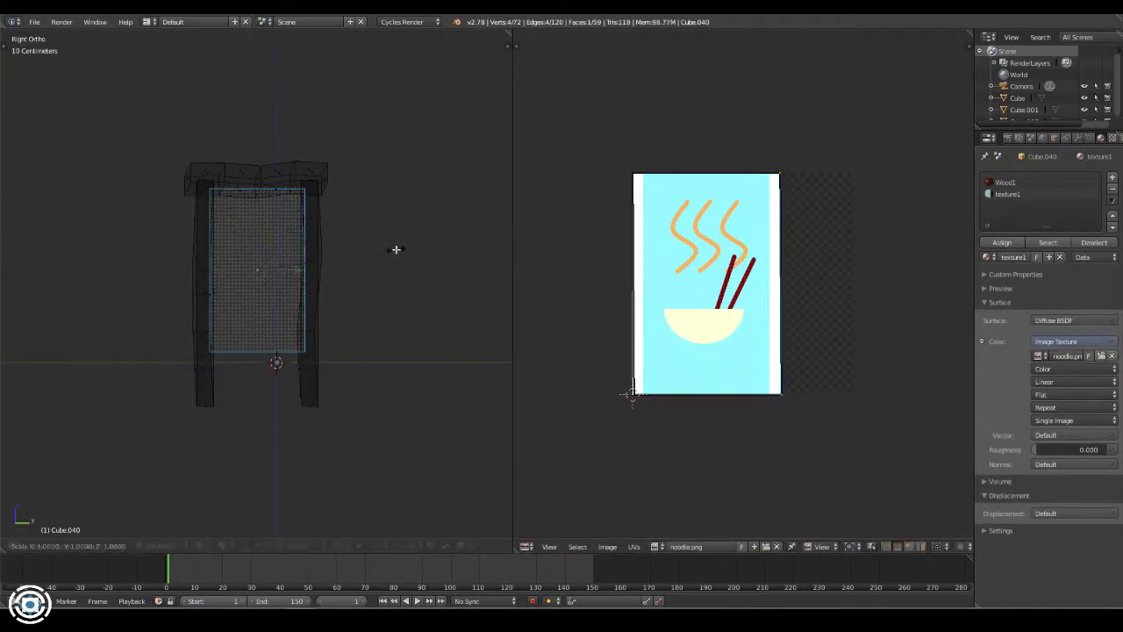
middle_drag(394, 354, 255, 282)
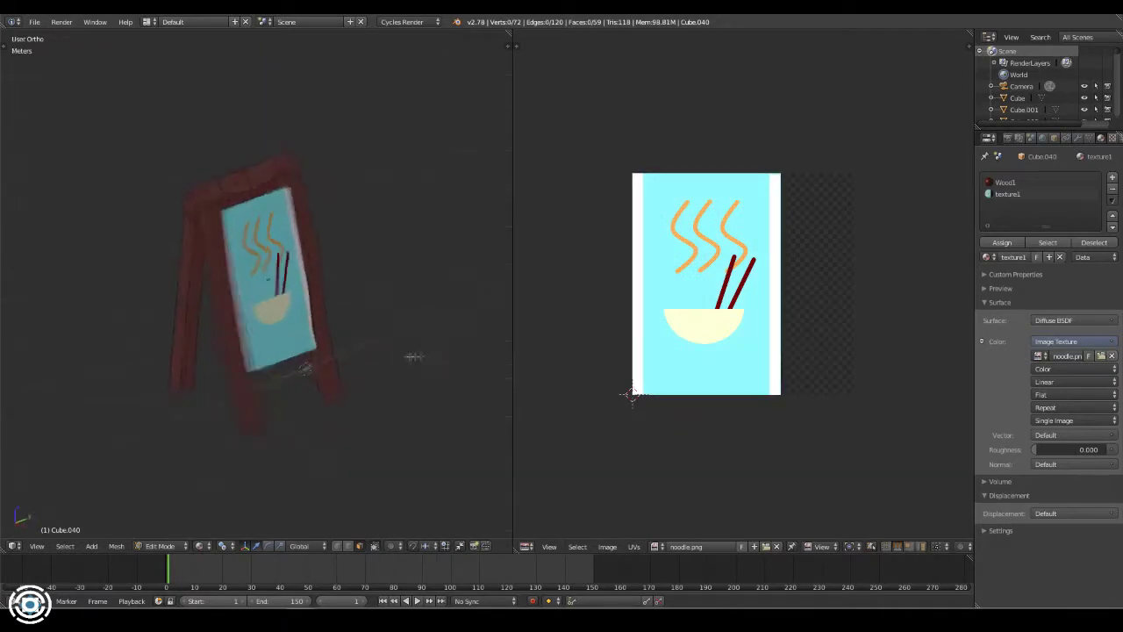
key(KP_1)
click(355, 275)
mouse_move(356, 275)
middle_down()
mouse_move(306, 359)
mouse_move(310, 377)
middle_up()
key(Tab)
middle_drag(370, 350, 454, 313)
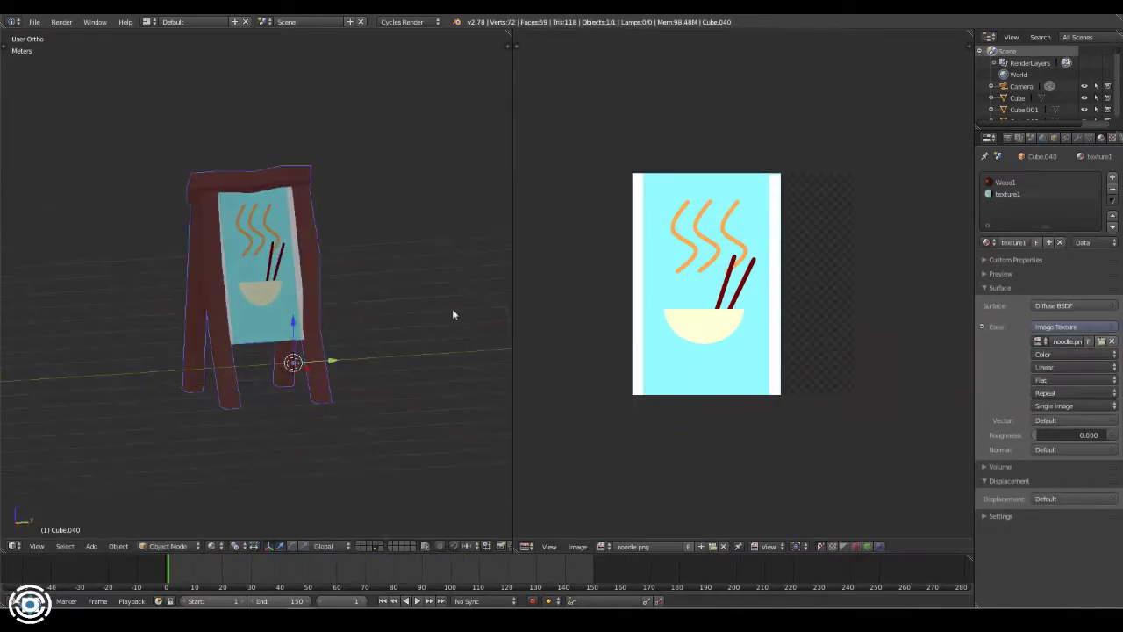
click(289, 363)
middle_drag(489, 386, 489, 332)
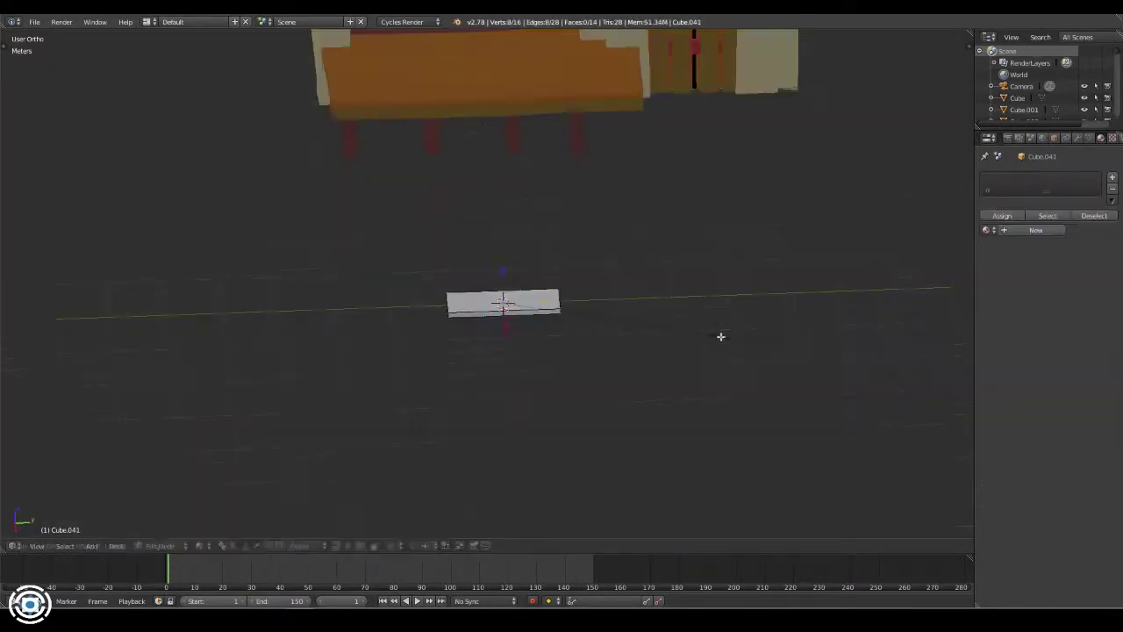
- Stretch the small bar along Y and zoom in close on it
click(659, 353)
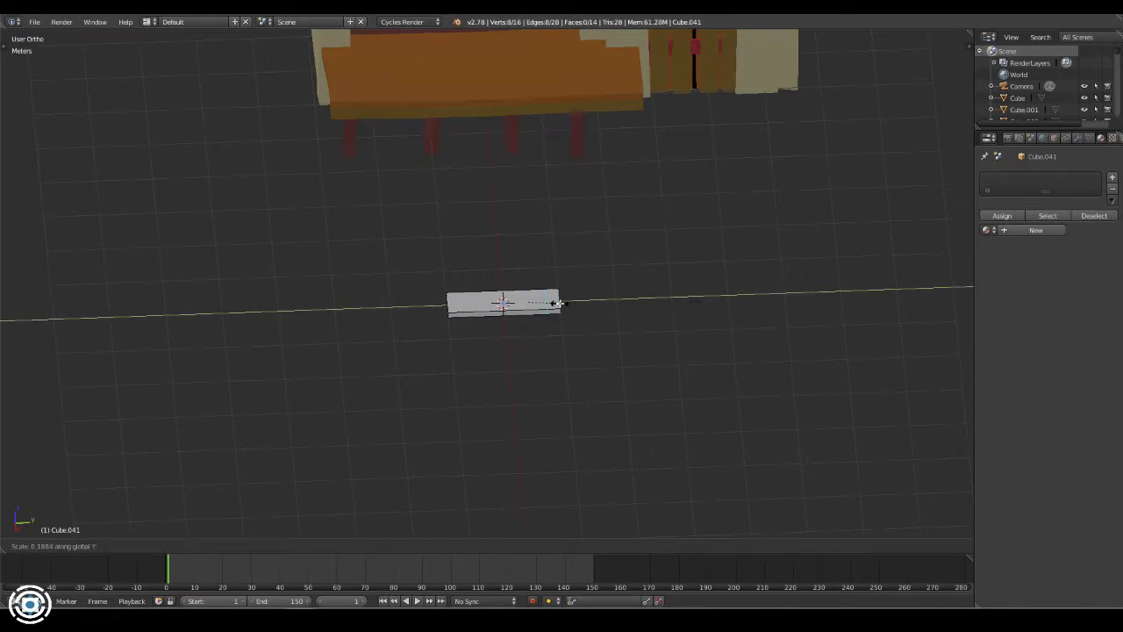
click(558, 303)
middle_drag(558, 303, 552, 328)
click(202, 546)
click(251, 498)
- Select the bar's narrow end face and add a loop cut to form the T-shape's leg
right_click(429, 359)
key(Escape)
middle_drag(429, 390, 328, 329)
key(ctrl+r)
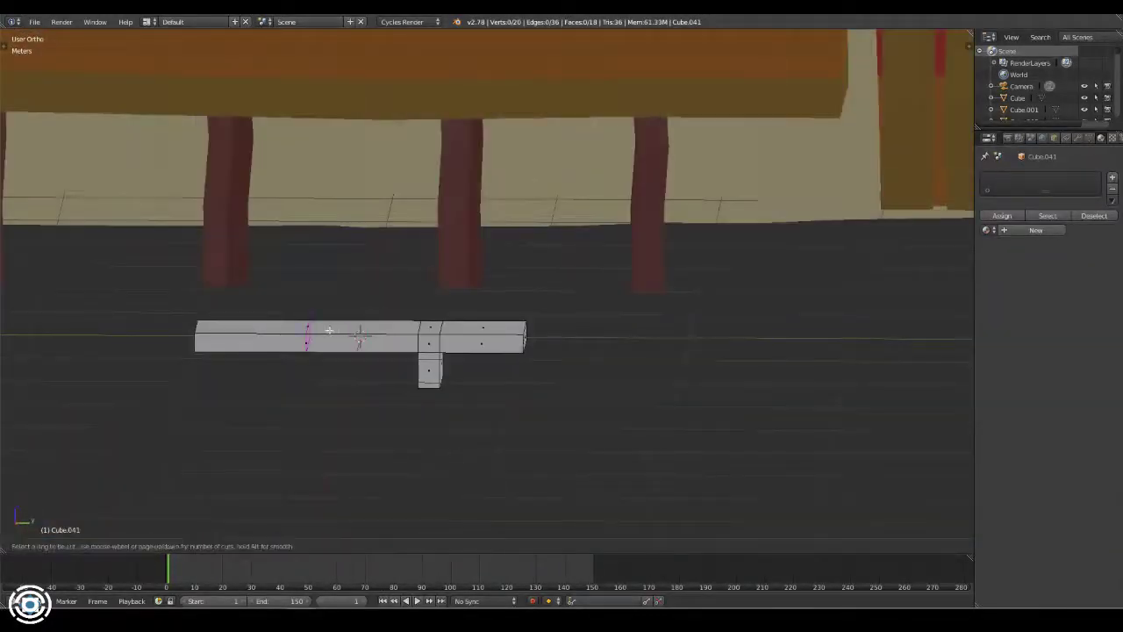
key(Tab)
- Apply the Wood1 material to the piece and frame it from the front
click(986, 215)
text(w)
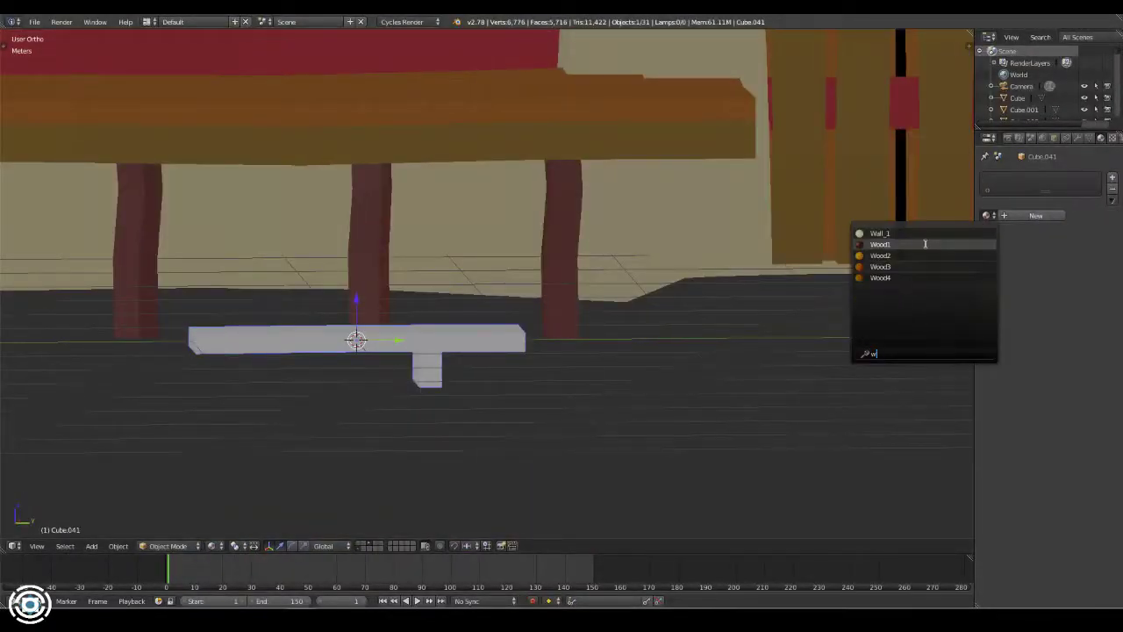
click(925, 243)
key(KP_1)
key(KP_Decimal)
- Move the piece left beside the shop using wireframe view, then return to solid display
key(z)
key(g)
click(253, 316)
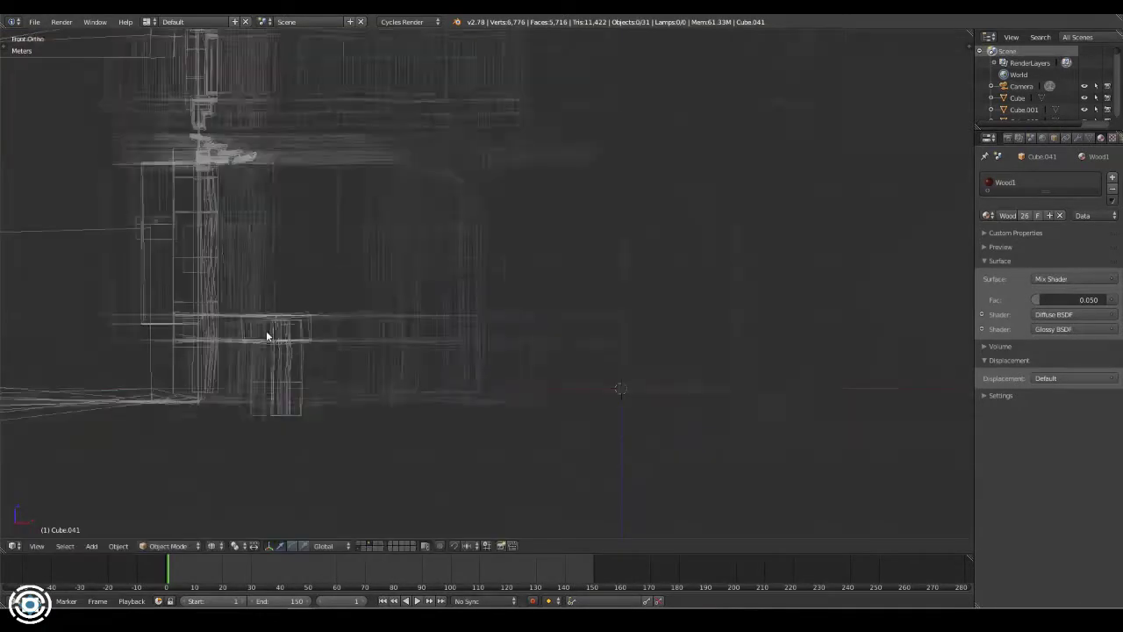
middle_drag(266, 330, 501, 271)
key(z)
scroll(518, 302, up, 3)
- Add a plane and scale it to a narrow proportion along Y
key(shift+a)
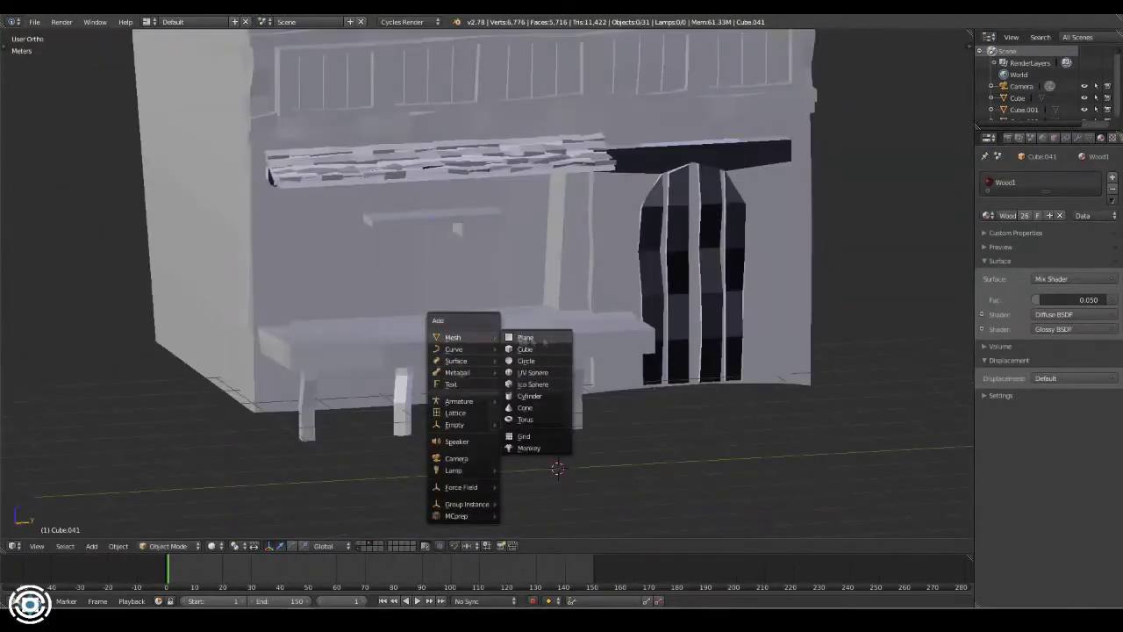
click(530, 331)
key(KP_Decimal)
key(s)
key(y)
click(618, 296)
- Stand the plane upright in Edit Mode to form the first panel
key(Tab)
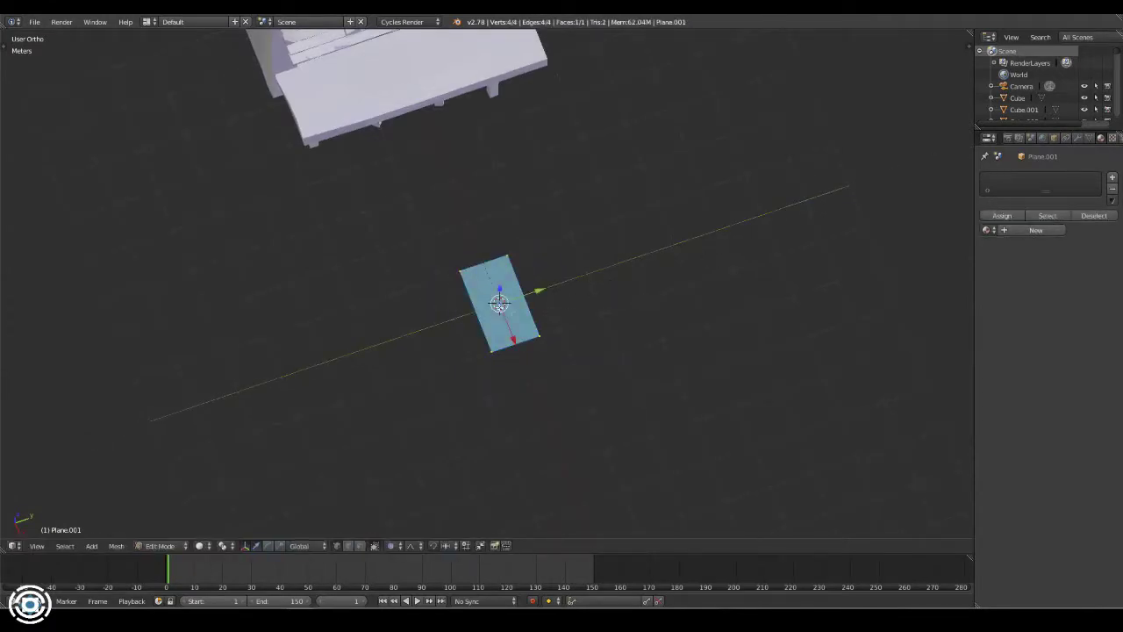
mouse_move(617, 297)
middle_down()
mouse_move(615, 235)
mouse_move(526, 386)
middle_up()
click(617, 232)
key(a)
key(s)
key(z)
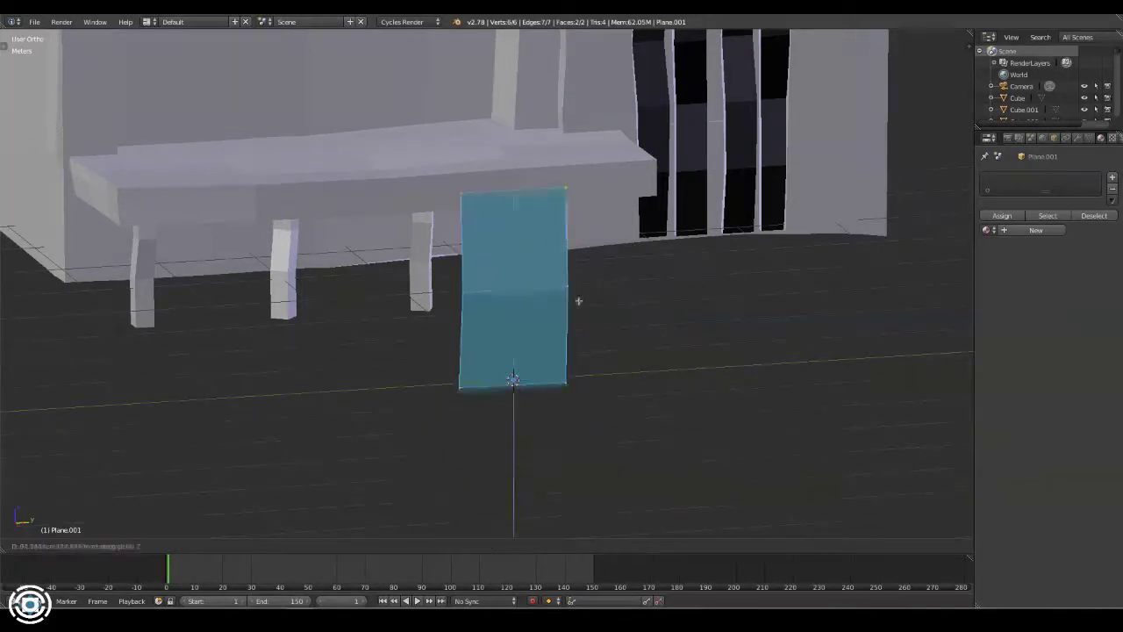
click(578, 301)
middle_drag(578, 301, 606, 378)
key(Tab)
- Duplicate the panel to its left and make the copy narrower
key(shift+d)
click(690, 333)
key(s)
key(x)
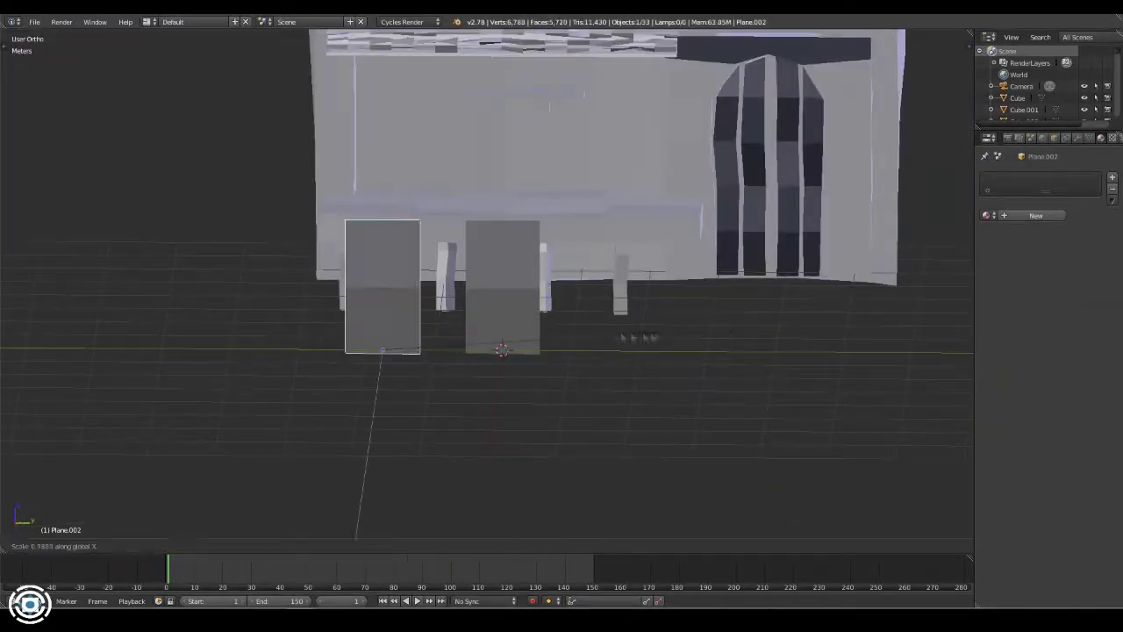
click(807, 349)
key(Tab)
mouse_move(807, 349)
middle_down()
mouse_move(568, 349)
mouse_move(667, 290)
middle_up()
key(Tab)
- Give the first panel a new material I1 with an Image Texture colour
right_click(504, 272)
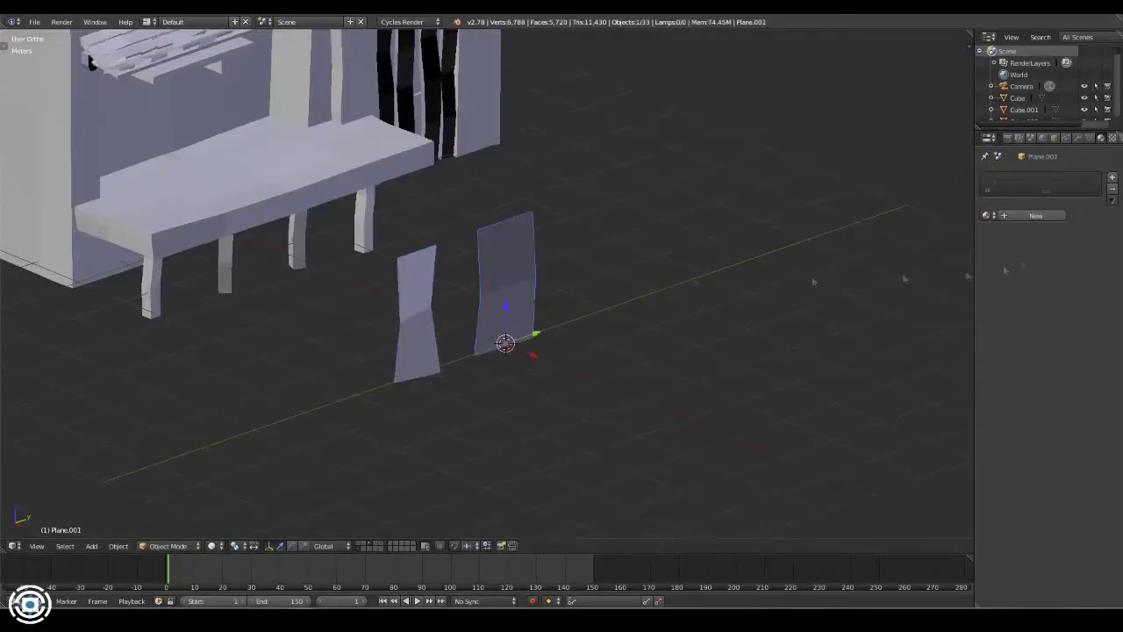
click(1036, 215)
click(1072, 300)
click(878, 148)
double_click(1026, 182)
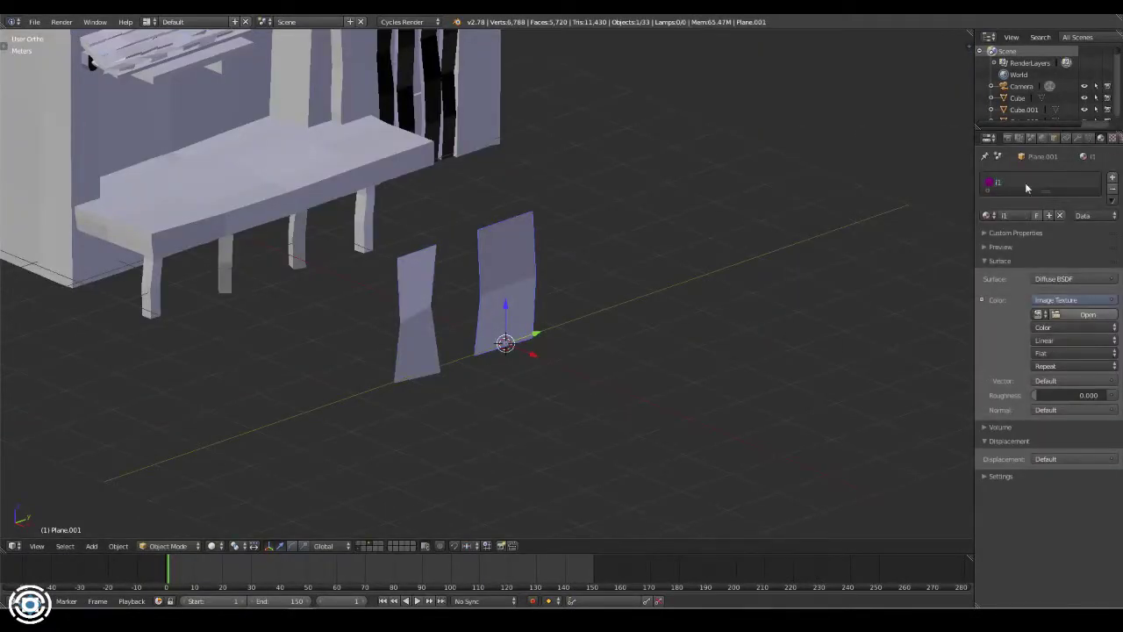
- Duplicate the narrow left panel and place the copy further left
key(ctrl+z)
middle_drag(614, 351, 509, 309)
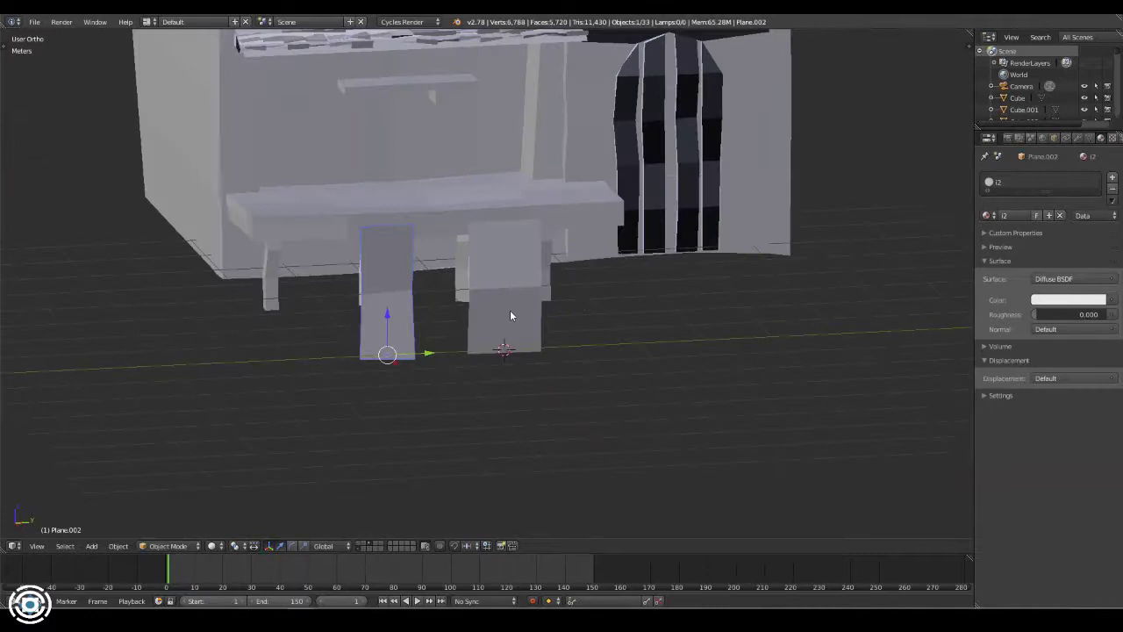
key(shift+d)
click(427, 319)
middle_drag(596, 453, 717, 321)
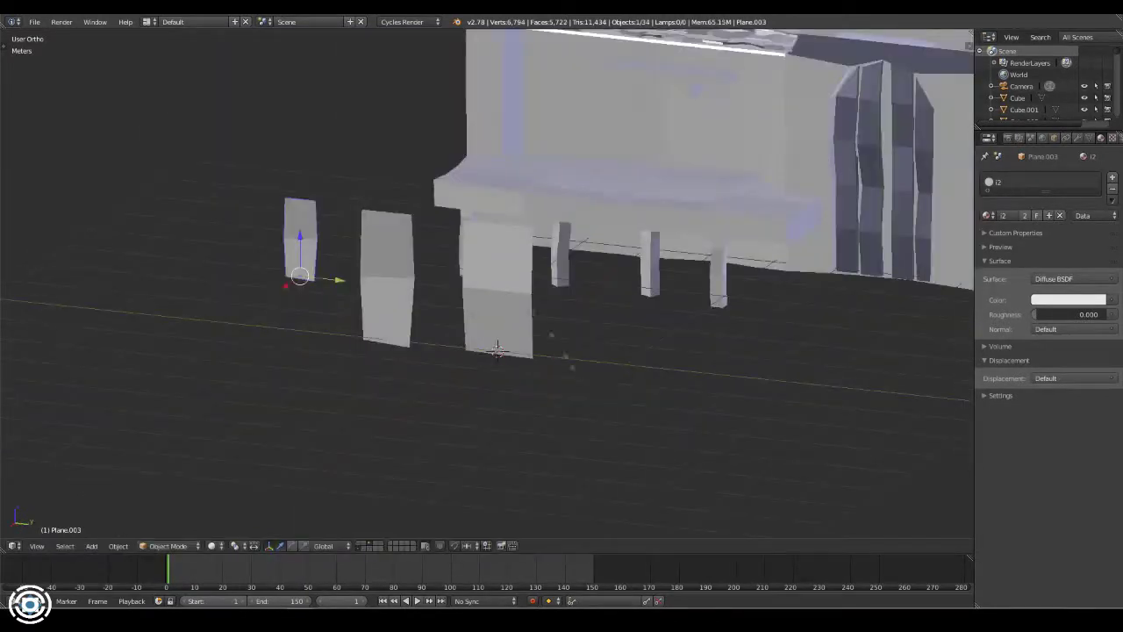
- Make a smaller copy of the image-textured panel and give Plane.003 a second material, I2
right_click(717, 321)
key(shift+d)
key(s)
key(Return)
middle_drag(496, 350, 564, 333)
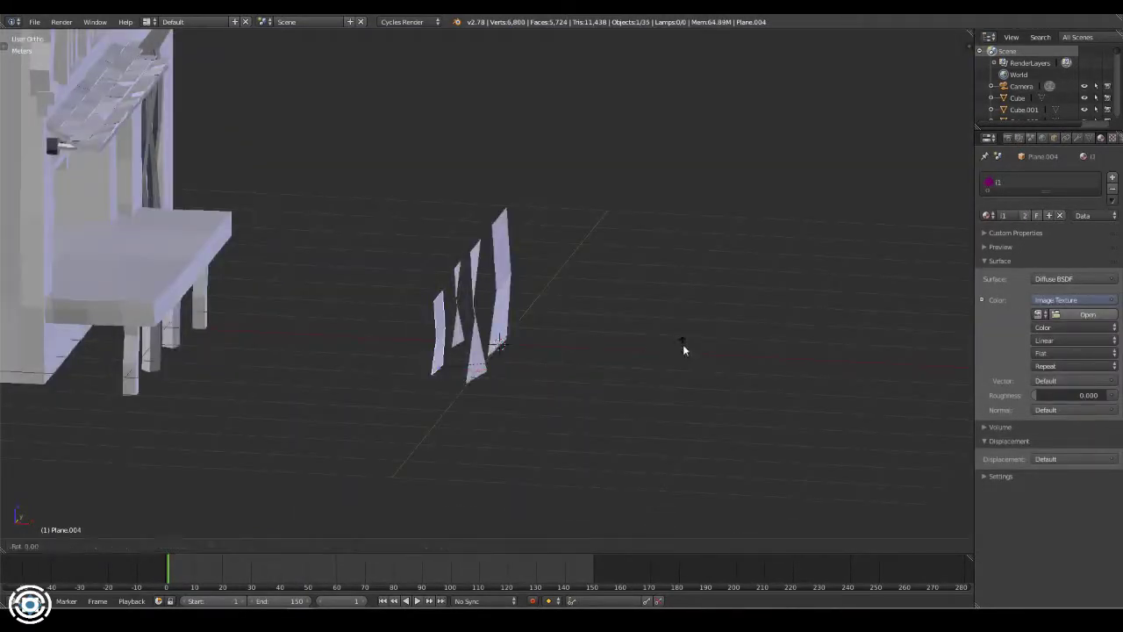
click(1112, 179)
right_click(292, 268)
double_click(1007, 193)
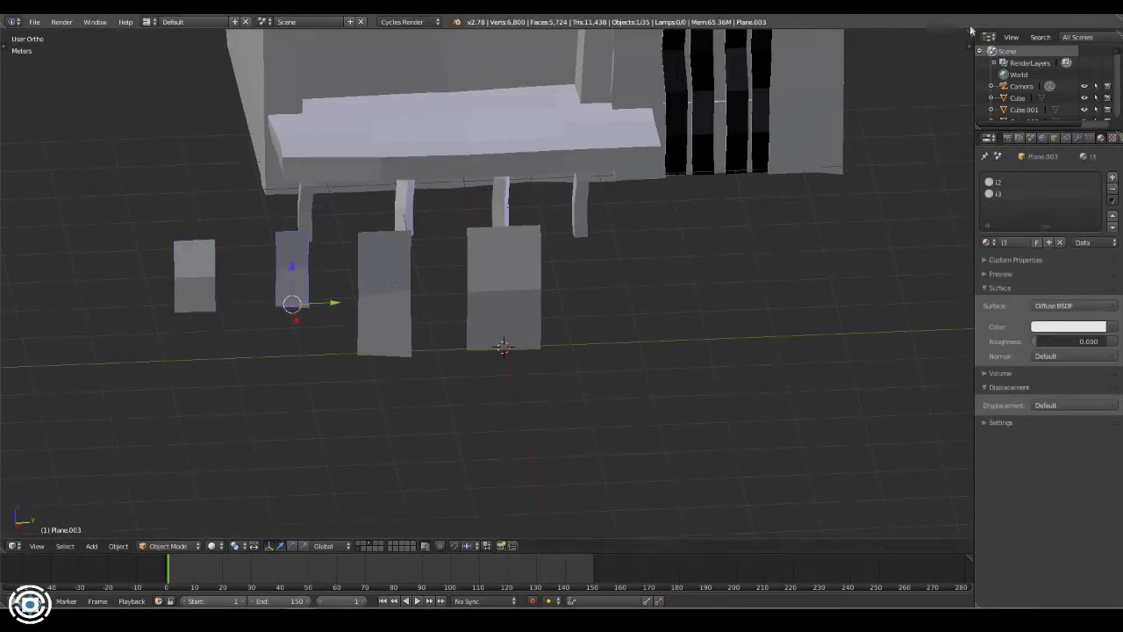
- Split the viewport and show the Render Result in an Image Editor
drag(968, 33, 446, 263)
click(454, 545)
click(489, 454)
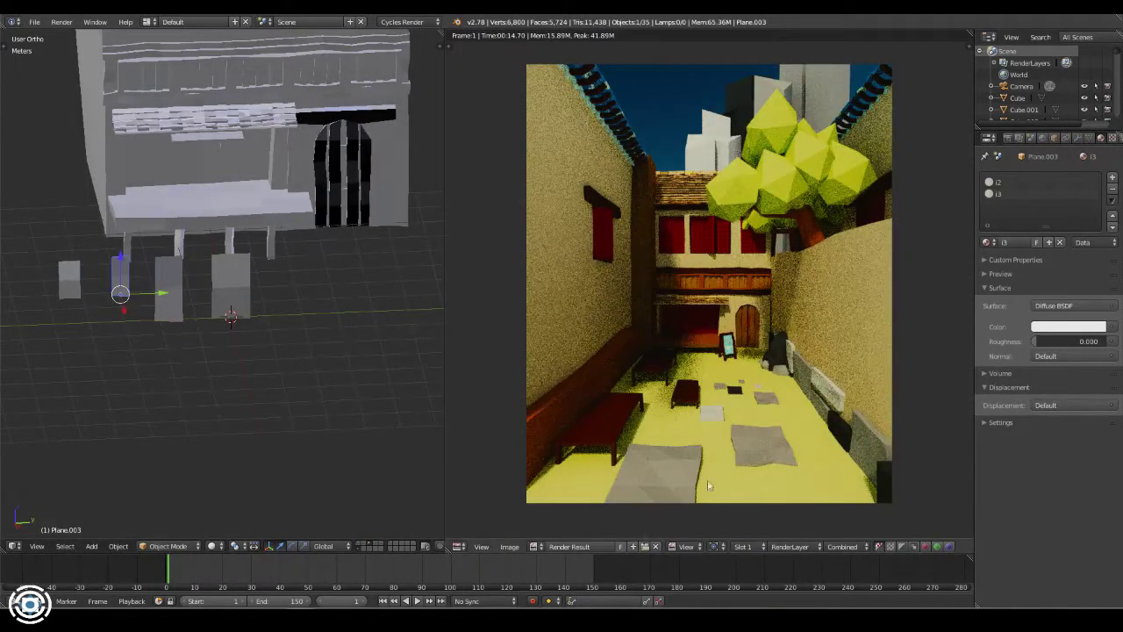
- Unwrap the first panel's faces and align its UVs after clearing the render from the image editor
key(Tab)
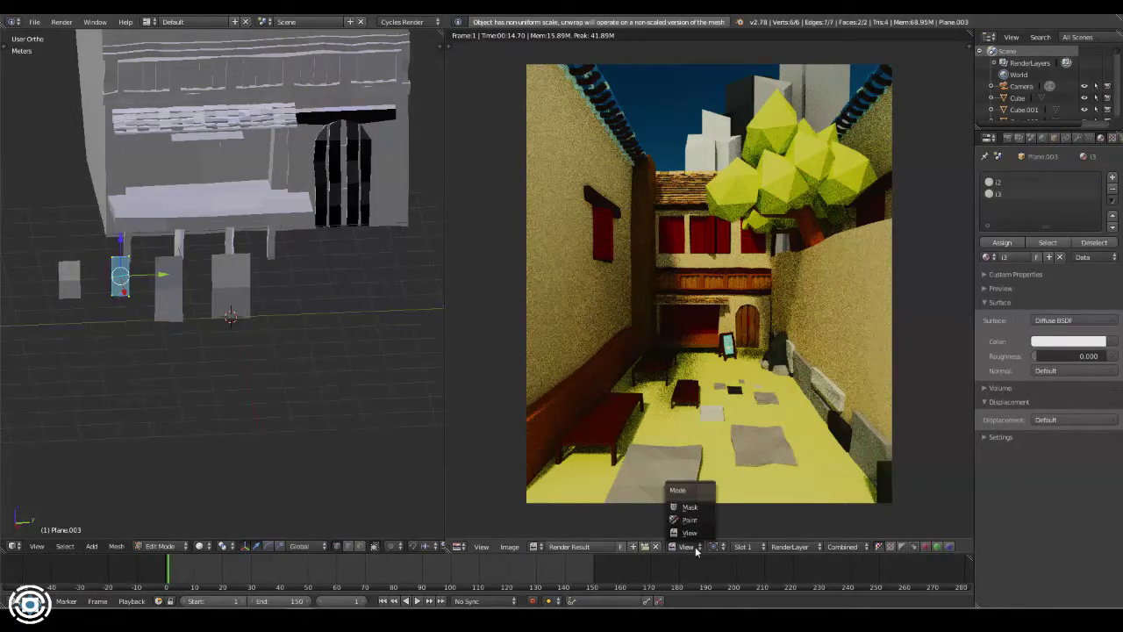
click(655, 546)
key(a)
key(a)
key(a)
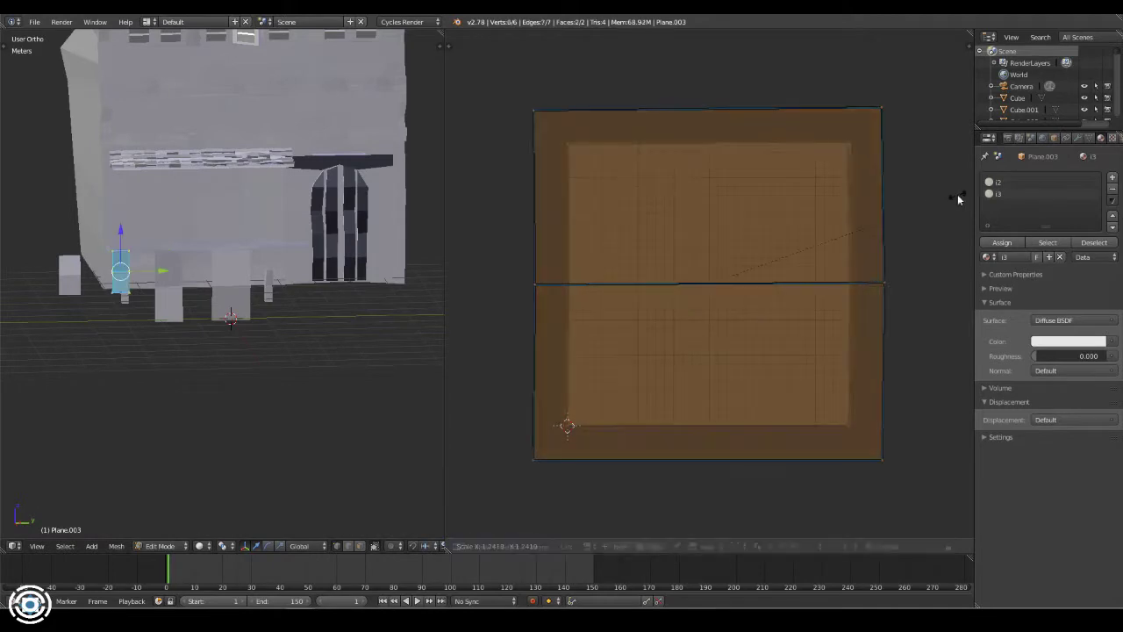
key(a)
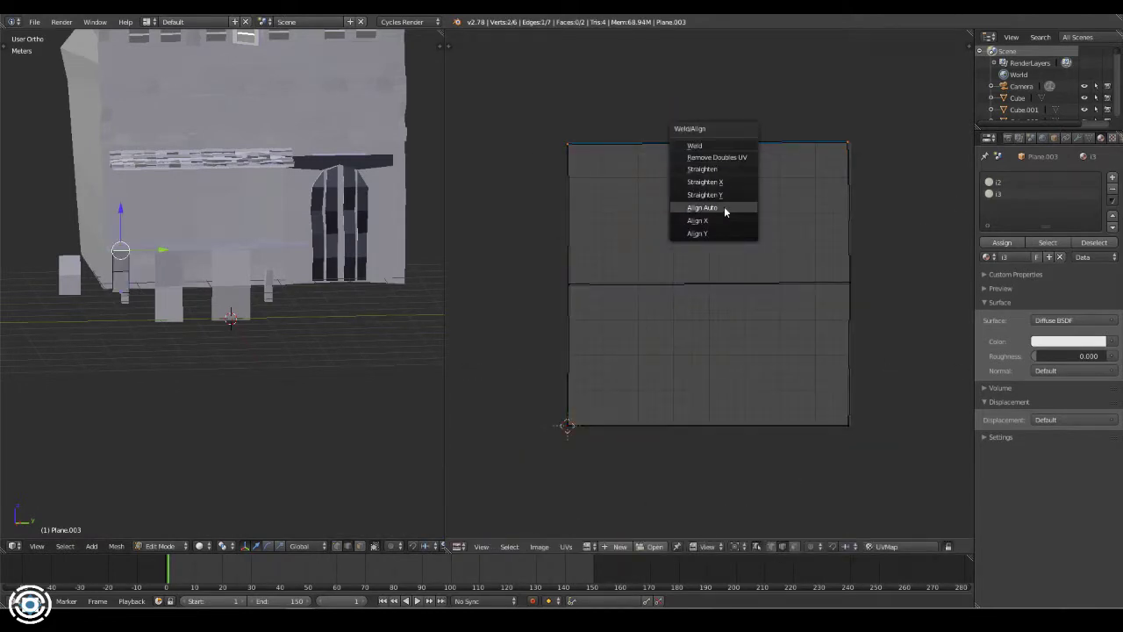
key(a)
key(s)
key(Escape)
key(a)
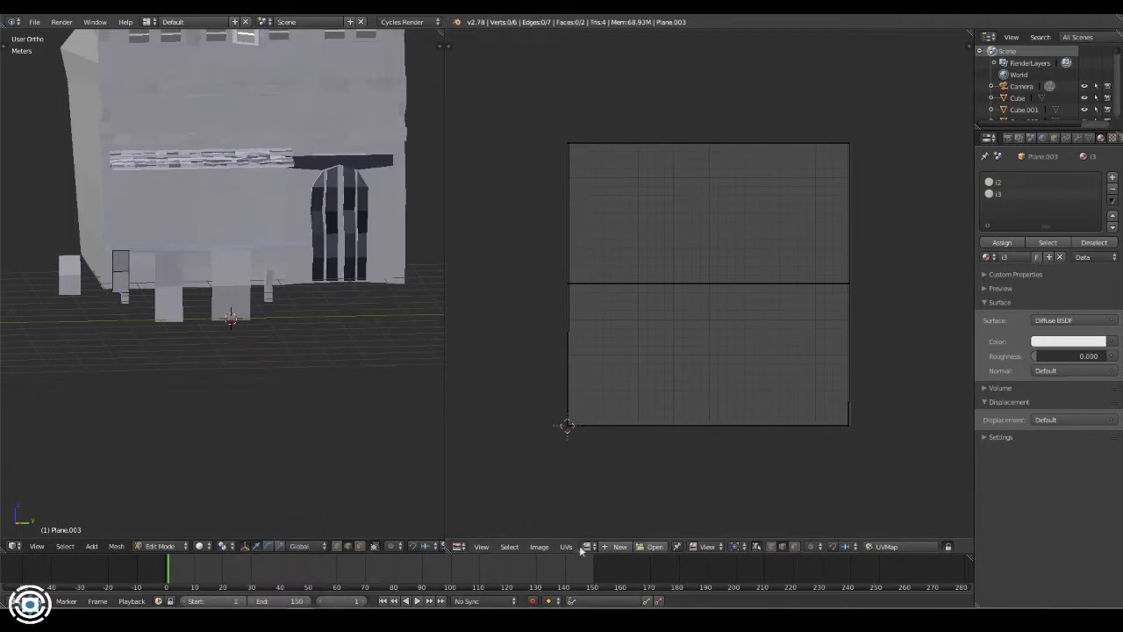
key(Tab)
- Unwrap Plane.002 and auto-align its UVs to fill the square
right_click(169, 274)
key(Tab)
key(u)
click(175, 326)
key(w)
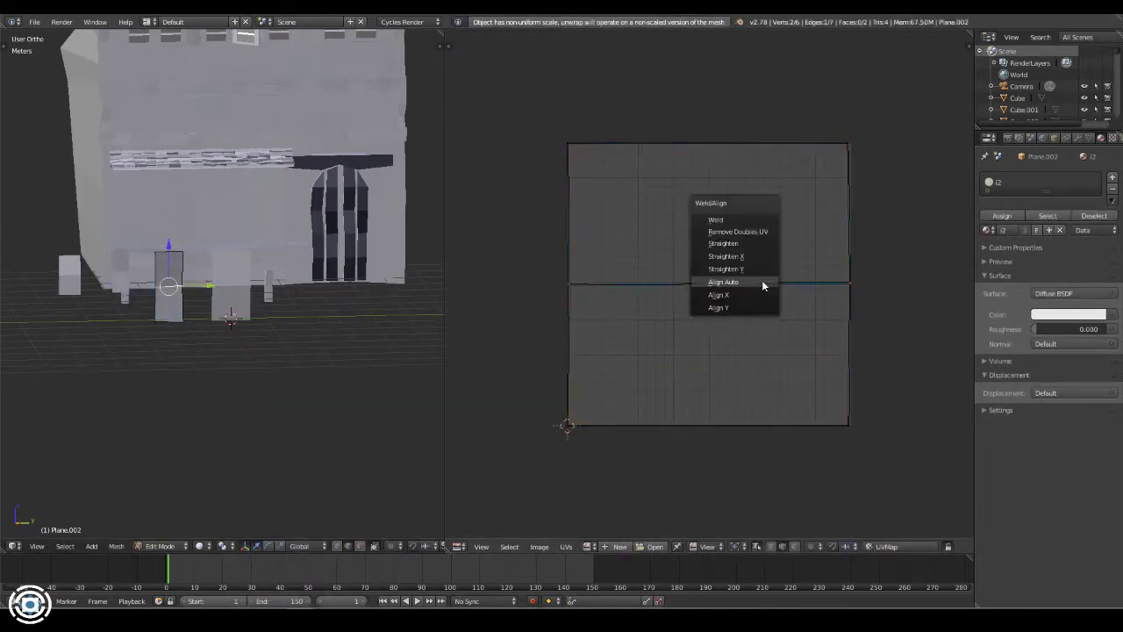
click(762, 279)
key(w)
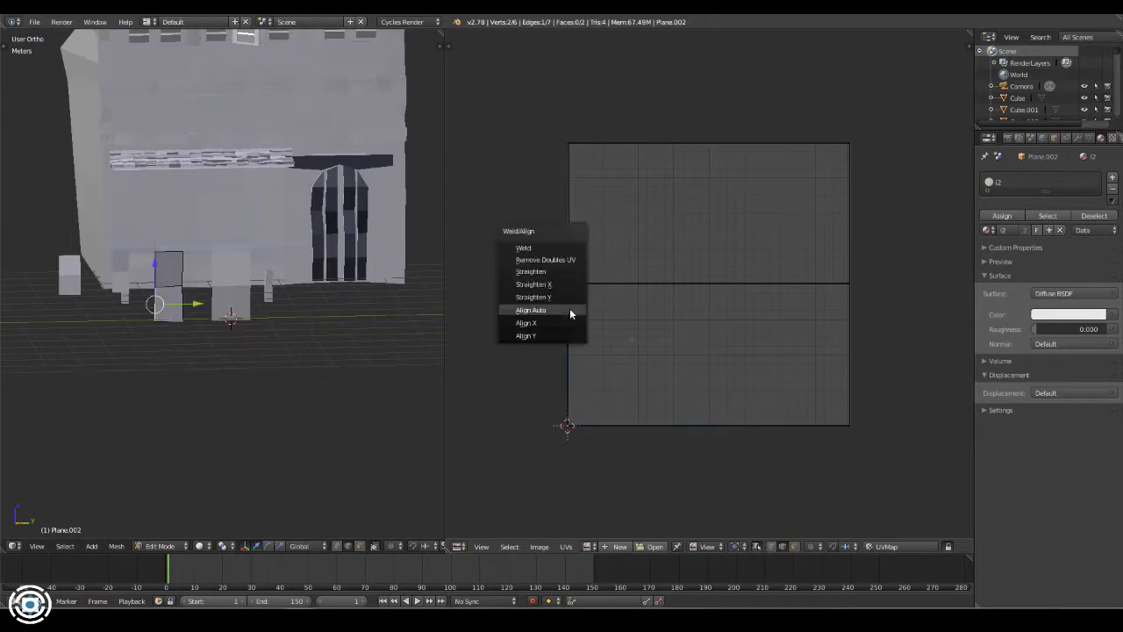
click(570, 308)
key(Tab)
- Select Plane.001, then Plane.004, and unwrap Plane.004's faces
right_click(230, 289)
key(Tab)
key(Tab)
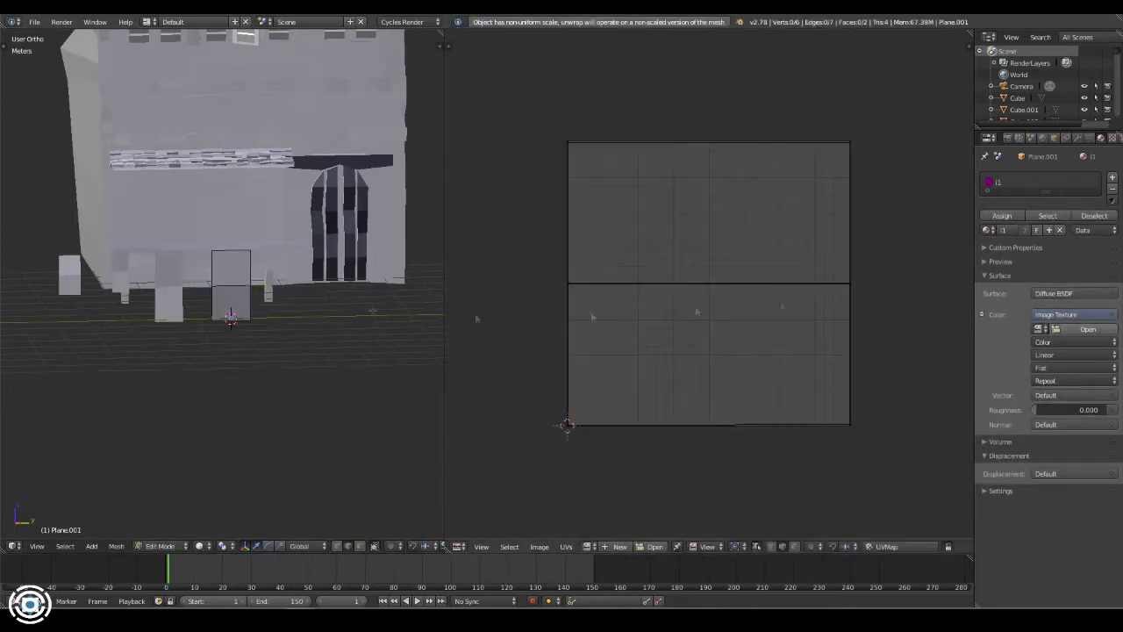
right_click(68, 277)
key(Tab)
key(u)
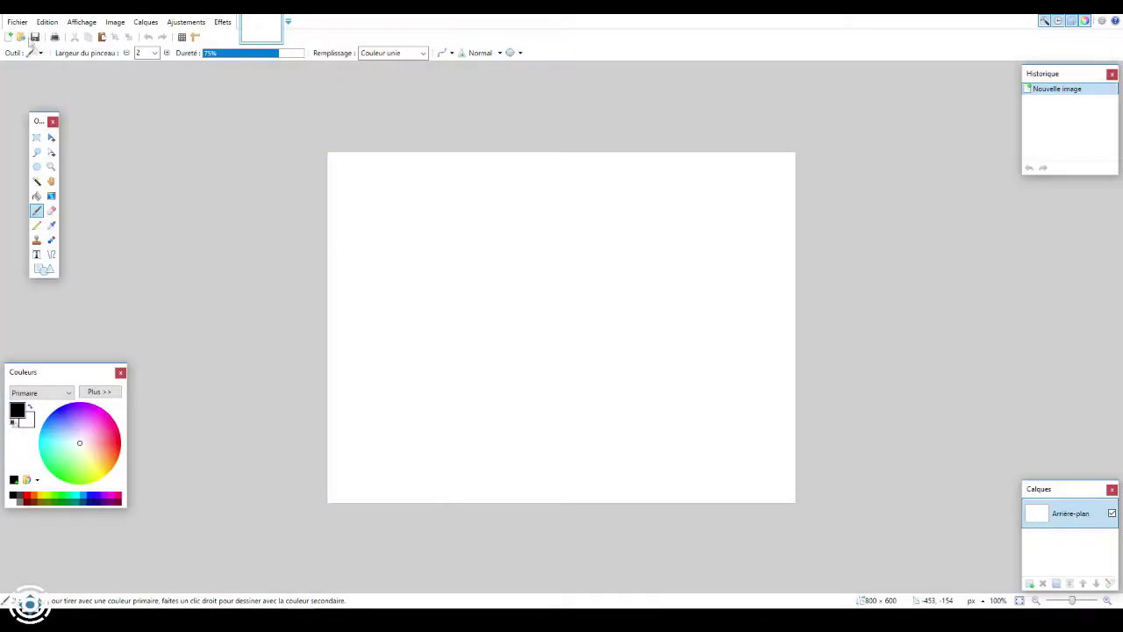
- Open the five paintings 1.jpg–5.jpg in Paint.NET
click(18, 21)
click(35, 50)
shift+click(392, 103)
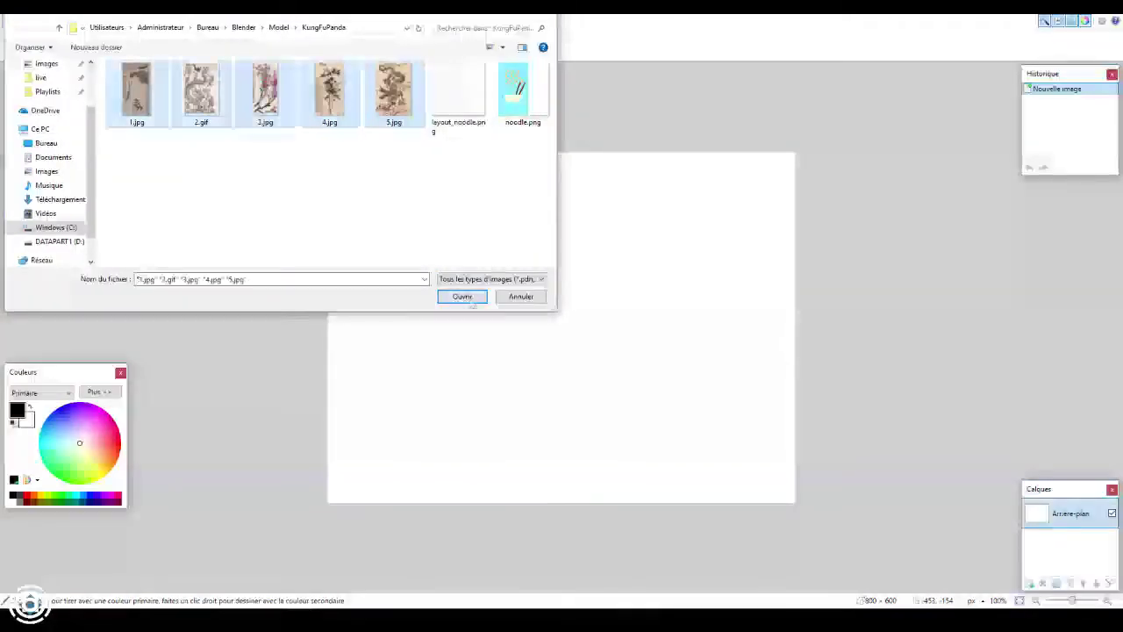
click(462, 296)
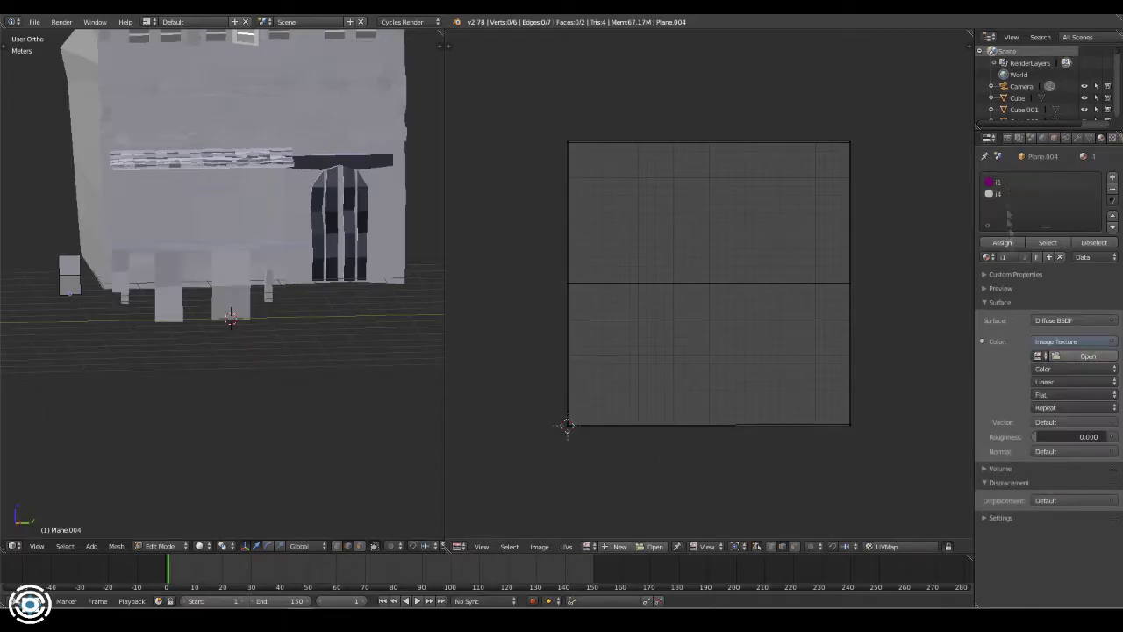
- Set the Color of the current panel and Plane.003 to Image Texture
click(1004, 341)
click(879, 238)
key(Tab)
right_click(71, 275)
click(981, 326)
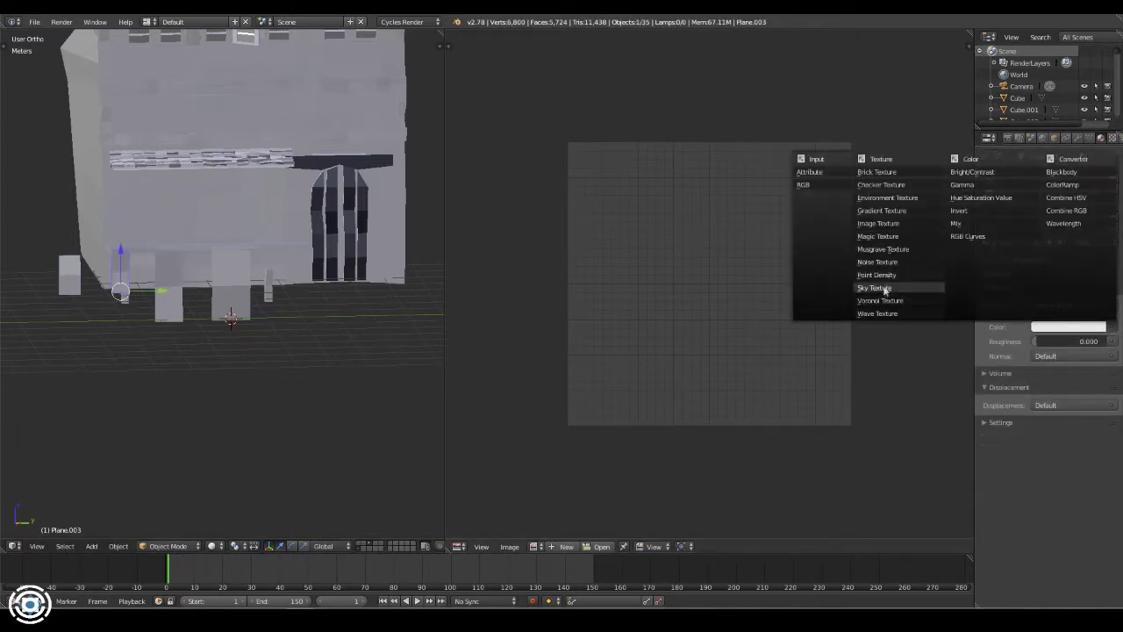
click(981, 327)
click(897, 230)
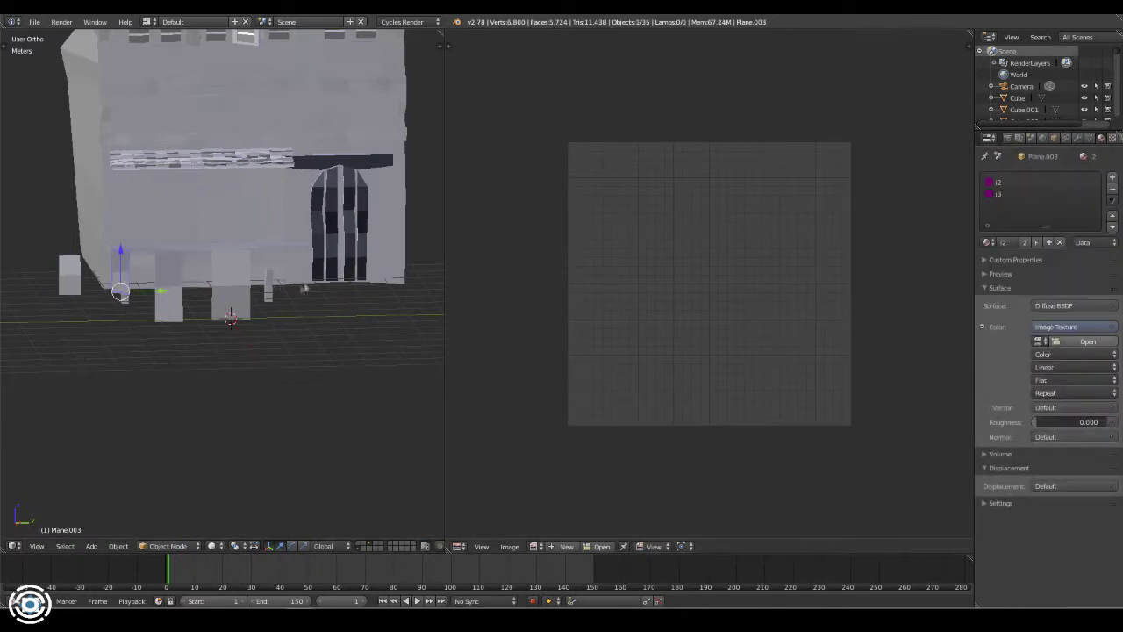
- Load 3.jpg into Plane.002's image texture and switch to textured shading
right_click(165, 277)
click(1088, 314)
double_click(213, 93)
click(210, 545)
click(232, 478)
scroll(316, 351, up, 8)
scroll(266, 343, down, 8)
right_click(154, 290)
click(1088, 314)
double_click(233, 102)
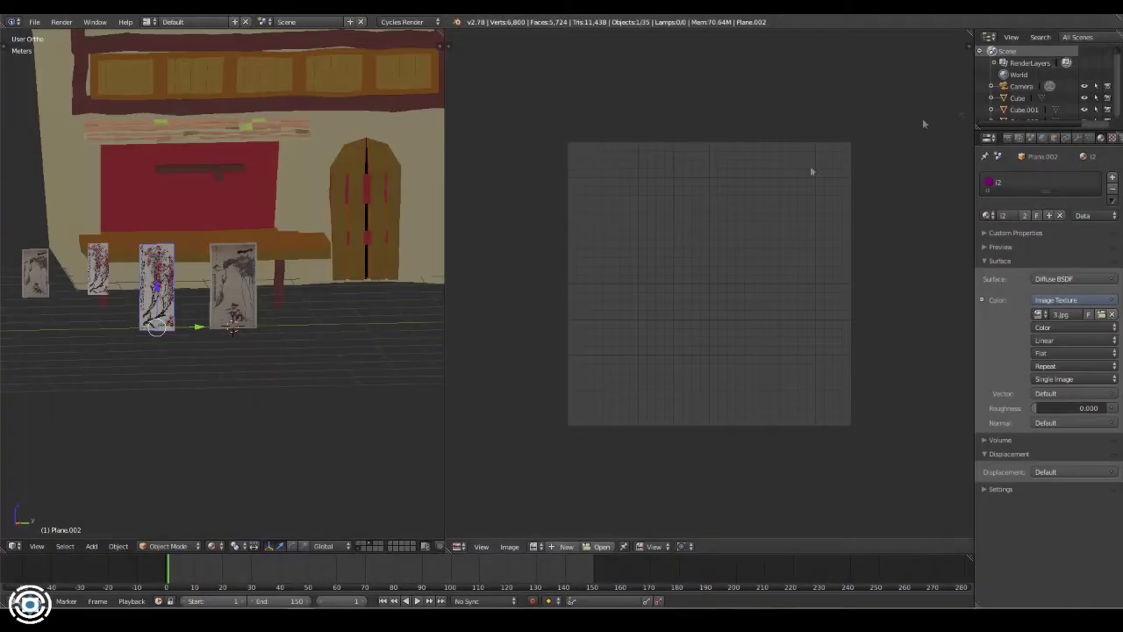
- Show 3.jpg behind Plane.002's UVs, then browse for Plane.003's painting
key(Tab)
click(587, 546)
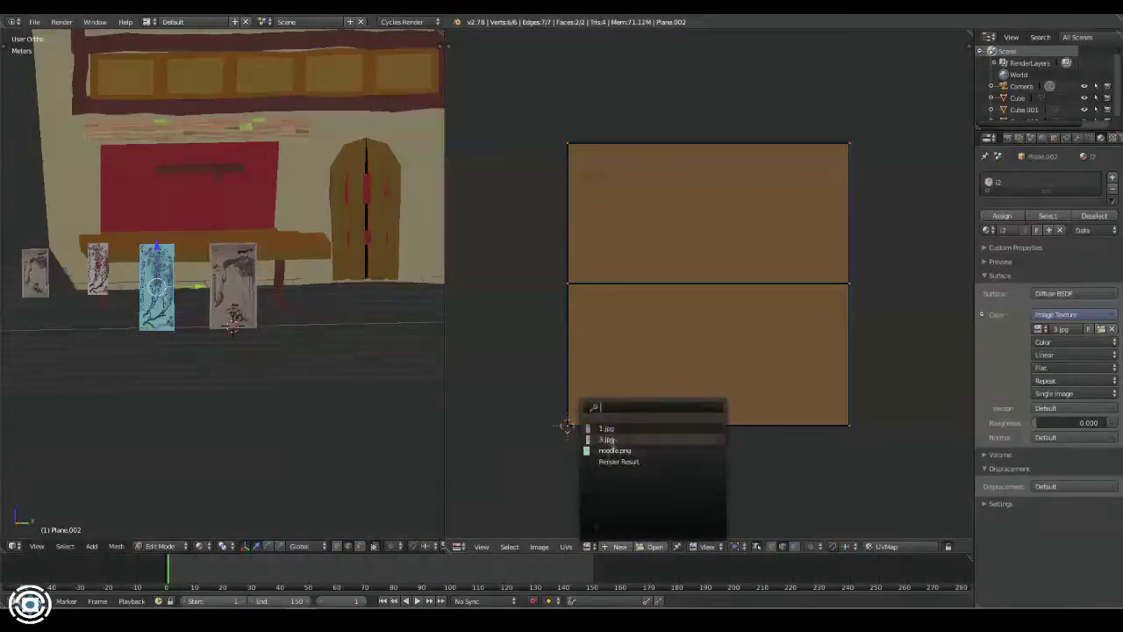
click(614, 426)
scroll(630, 447, down, 2)
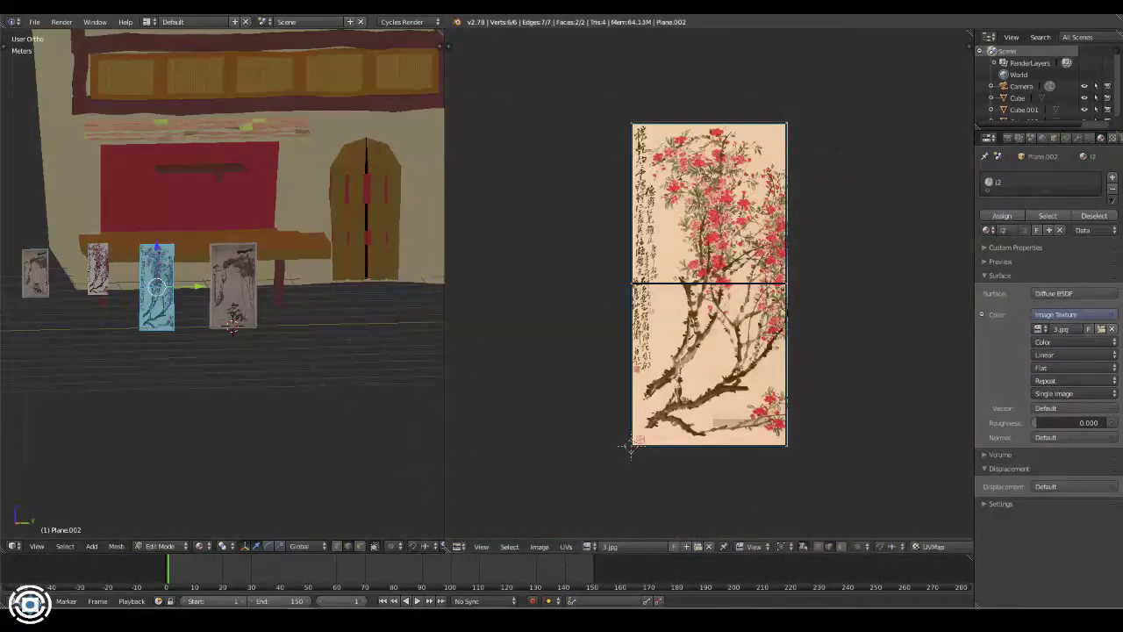
click(1081, 356)
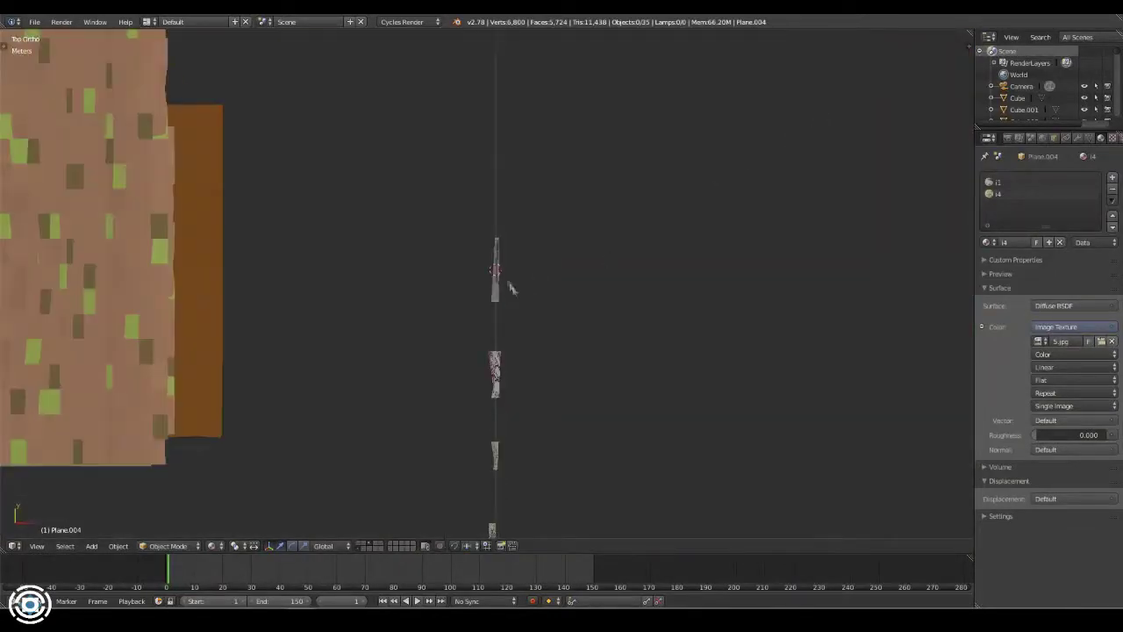
- Select Plane.001 and resize it in a right-side wireframe view
right_click(517, 279)
key(z)
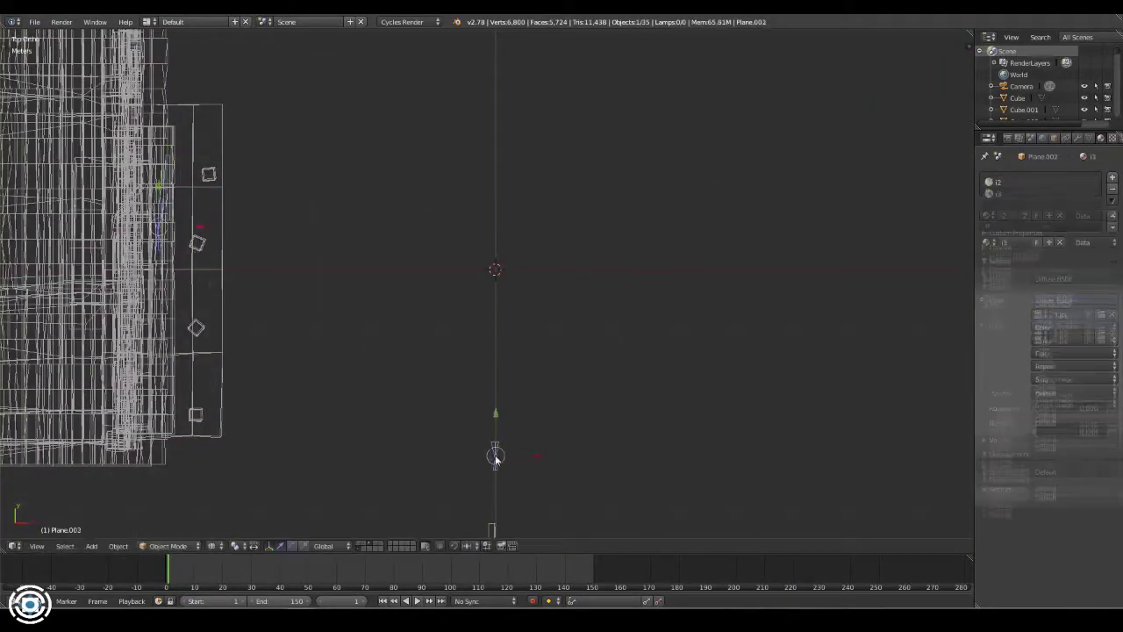
key(KP_3)
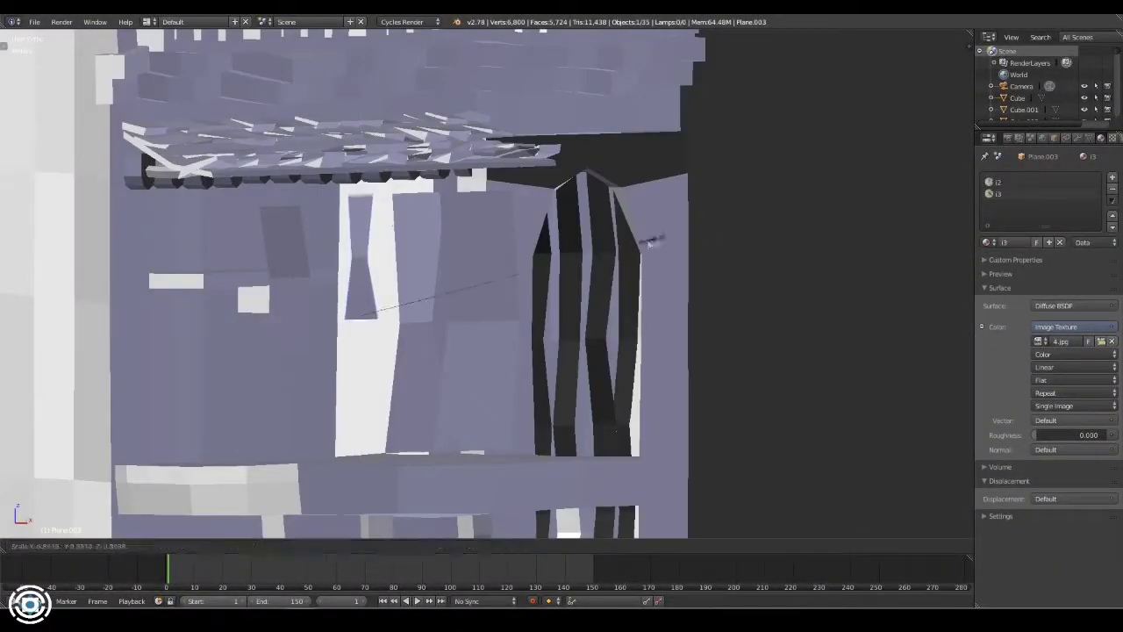
click(627, 283)
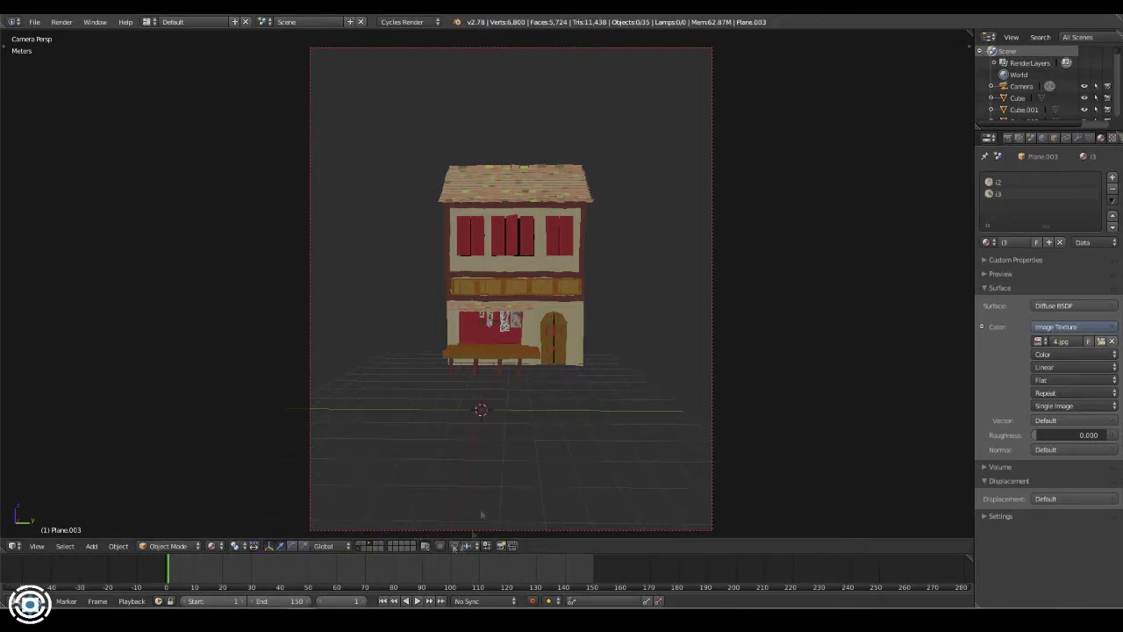
- Add an 8-sided cylinder, flatten it into a plate and delete its caps
key(shift+a)
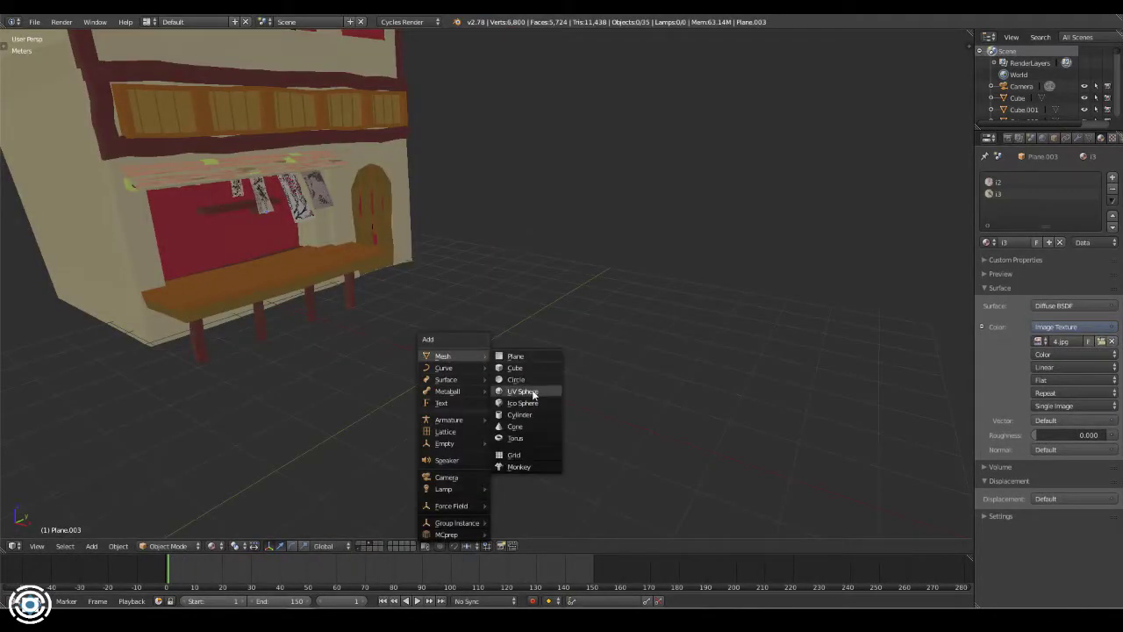
key(t)
click(53, 447)
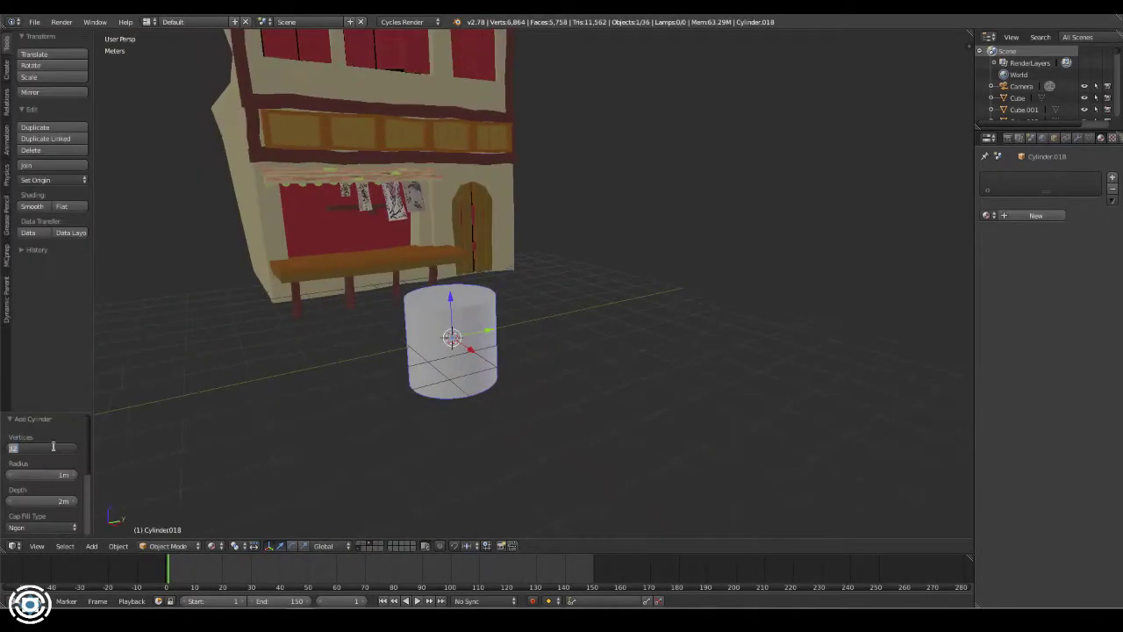
key(t)
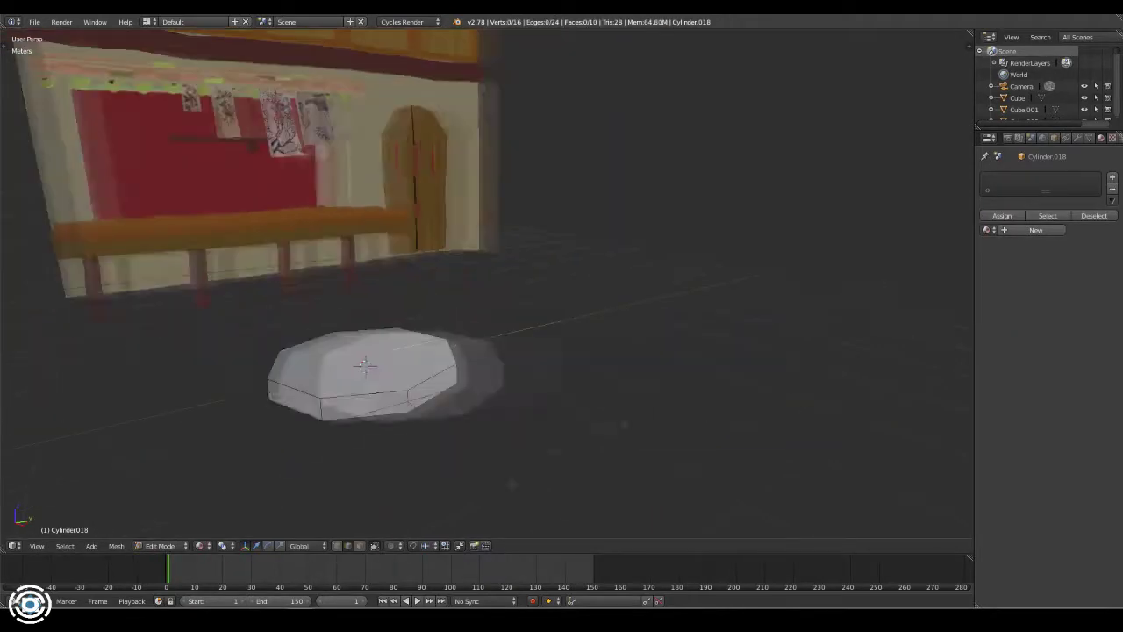
key(x)
click(377, 371)
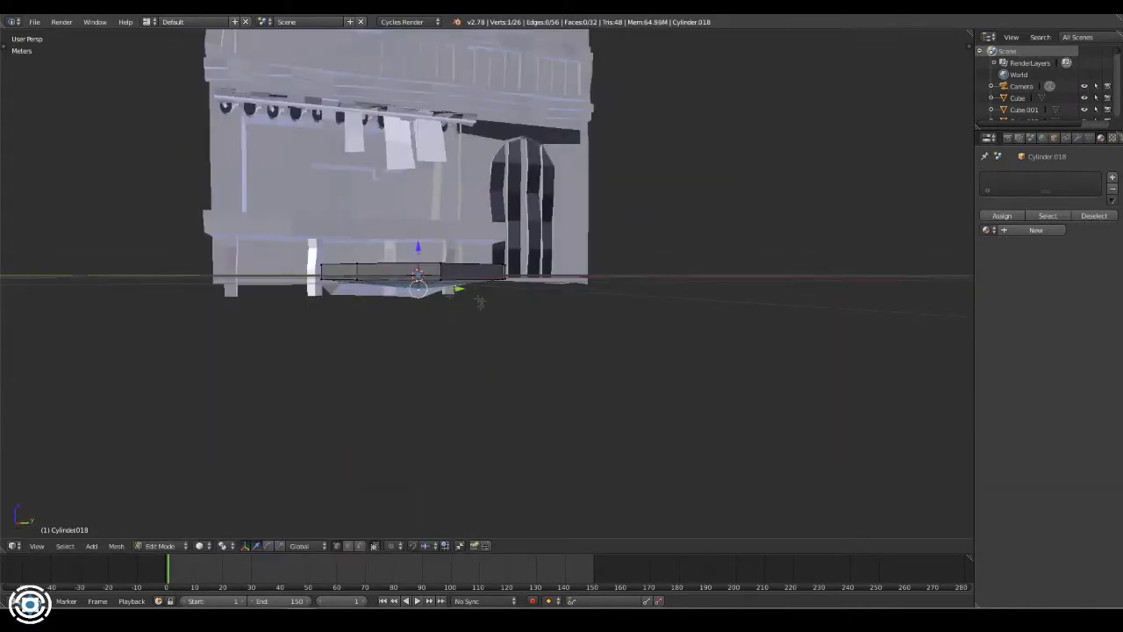
- Stack six plates upward with an Array modifier, Z offset 0.8, and apply it
click(1049, 177)
click(865, 198)
drag(1079, 298, 1095, 299)
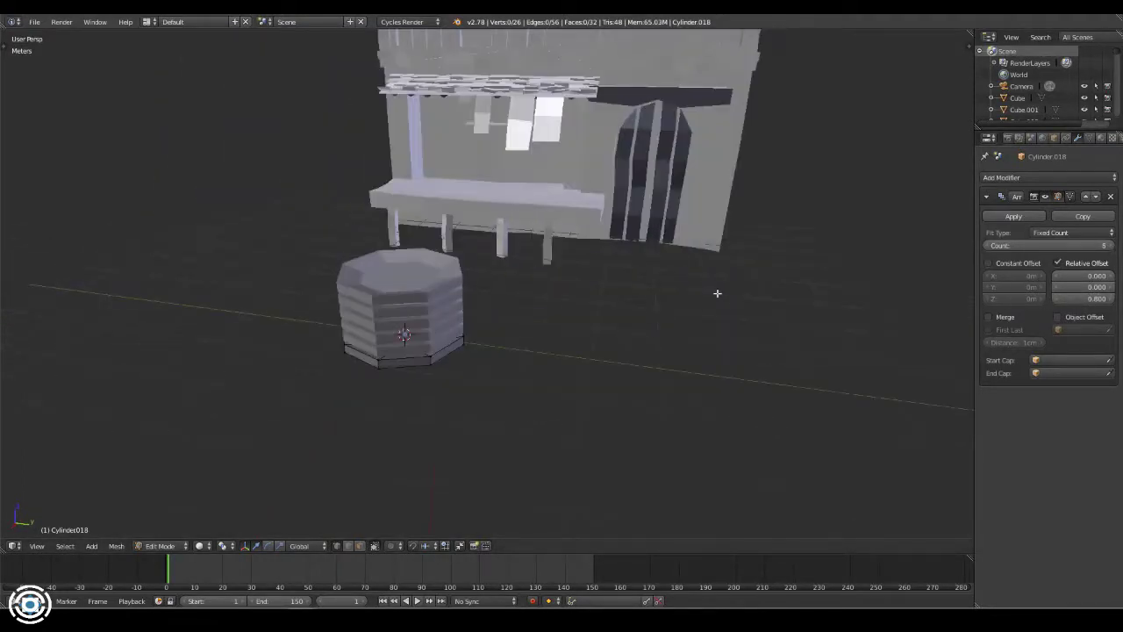
middle_drag(710, 283, 623, 279)
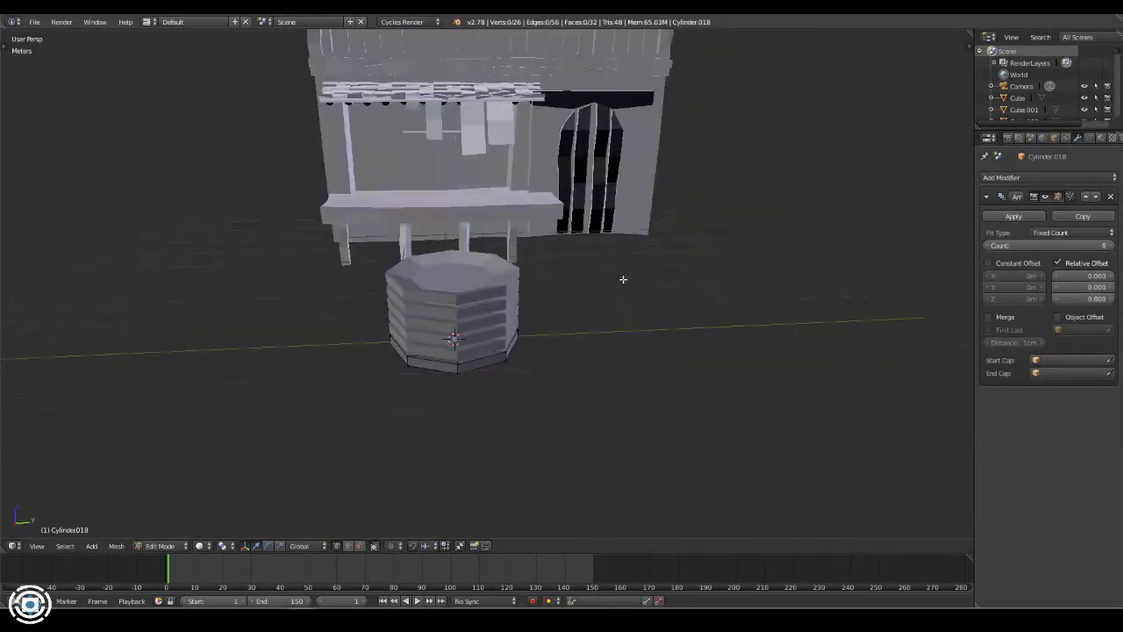
click(1012, 218)
- Give the plates a Mix Shader material of pale yellow Diffuse and Glossy, Fac 0.158
click(1100, 138)
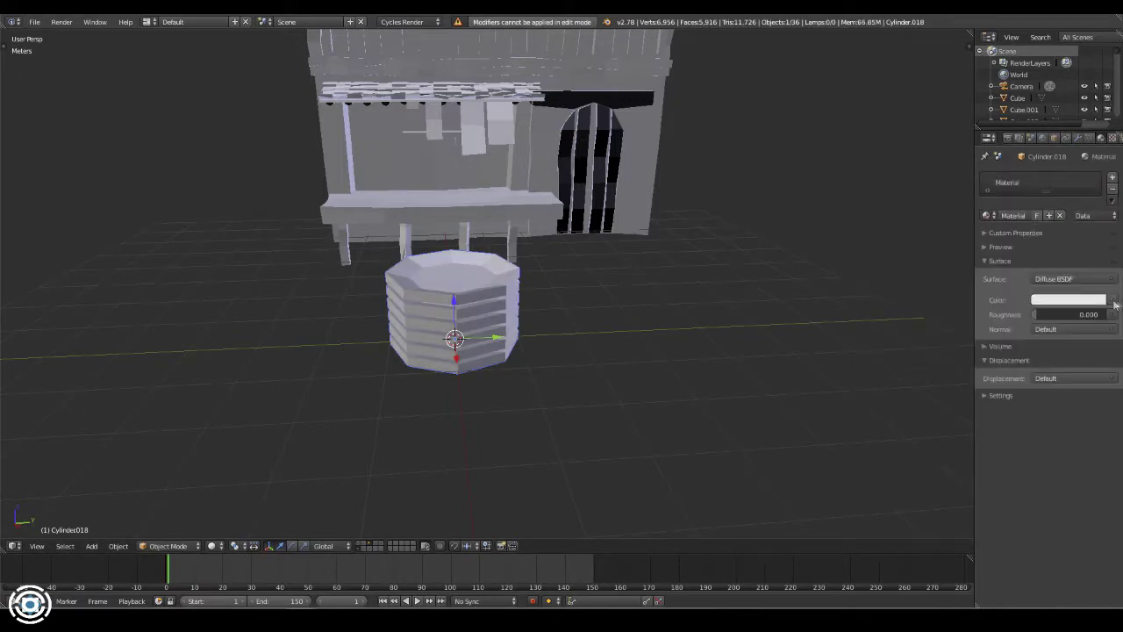
click(1062, 300)
click(1071, 279)
click(1000, 437)
click(1104, 316)
click(1041, 120)
click(1070, 373)
click(1044, 210)
click(1070, 373)
click(995, 255)
click(1072, 332)
click(1041, 212)
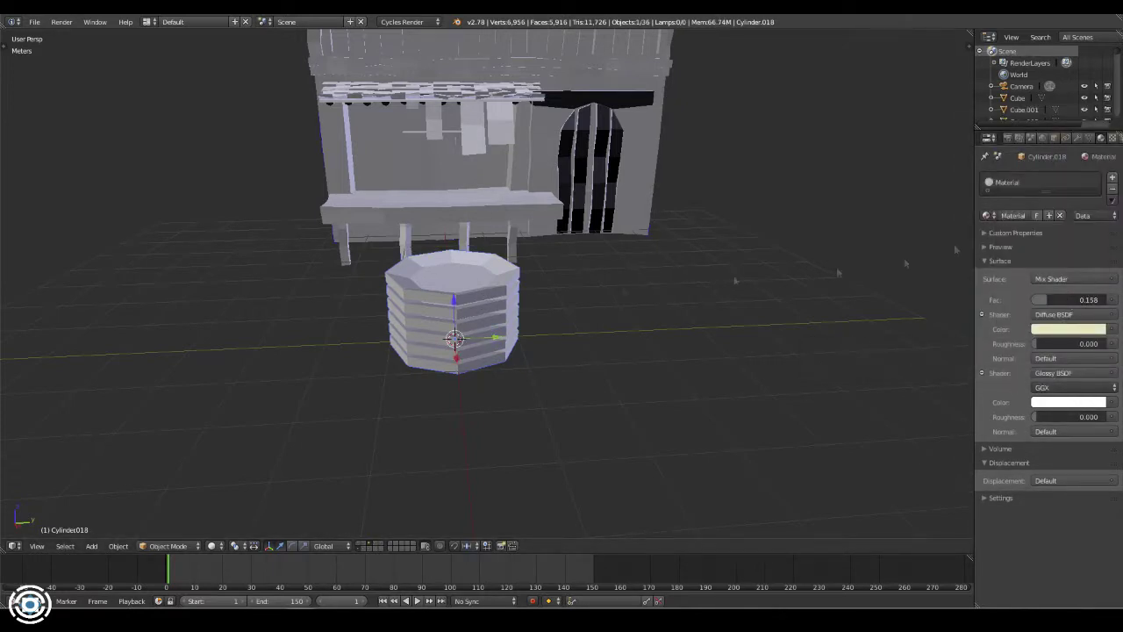
- Shift some plate rings in Edit Mode so the stack looks slightly irregular
key(Tab)
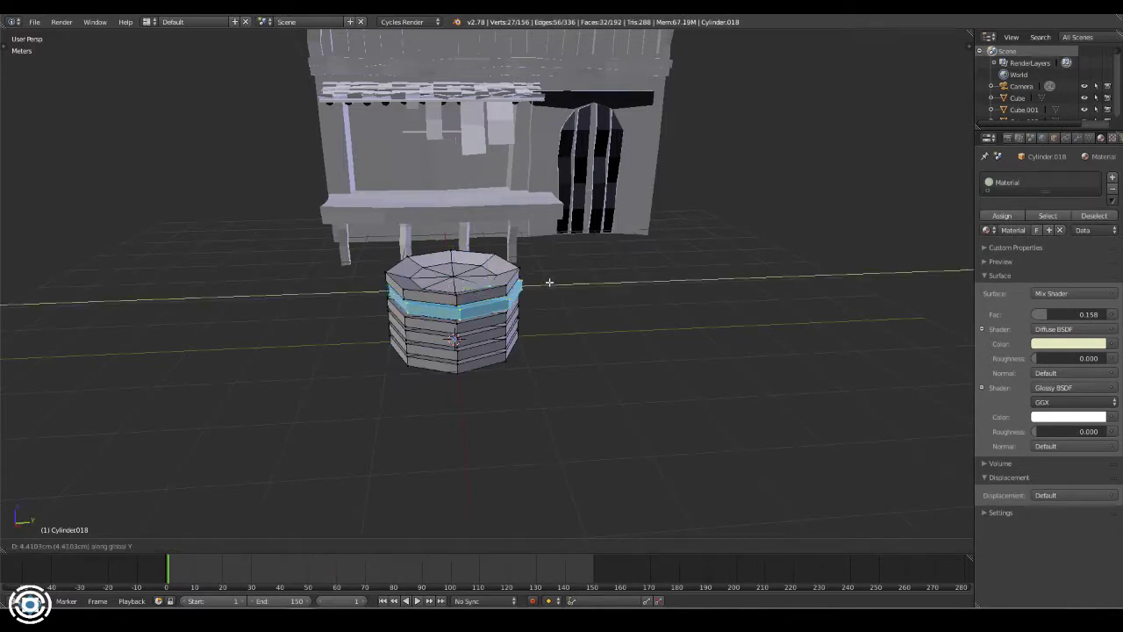
click(550, 281)
key(a)
middle_drag(549, 281, 479, 350)
middle_drag(688, 301, 659, 336)
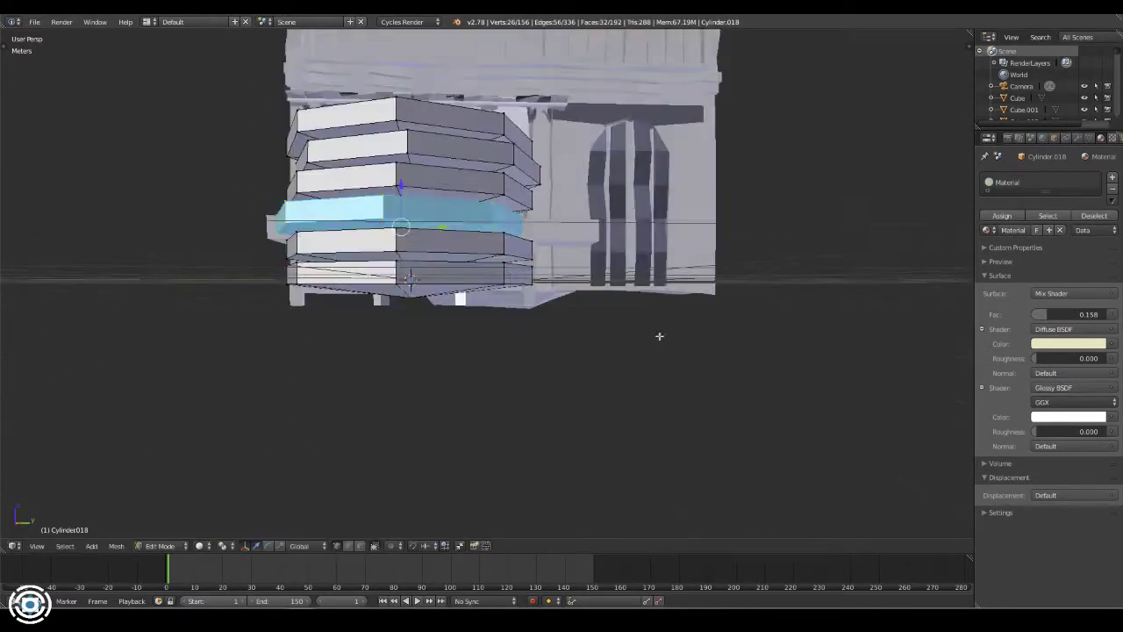
click(541, 281)
key(Tab)
scroll(541, 281, down, 3)
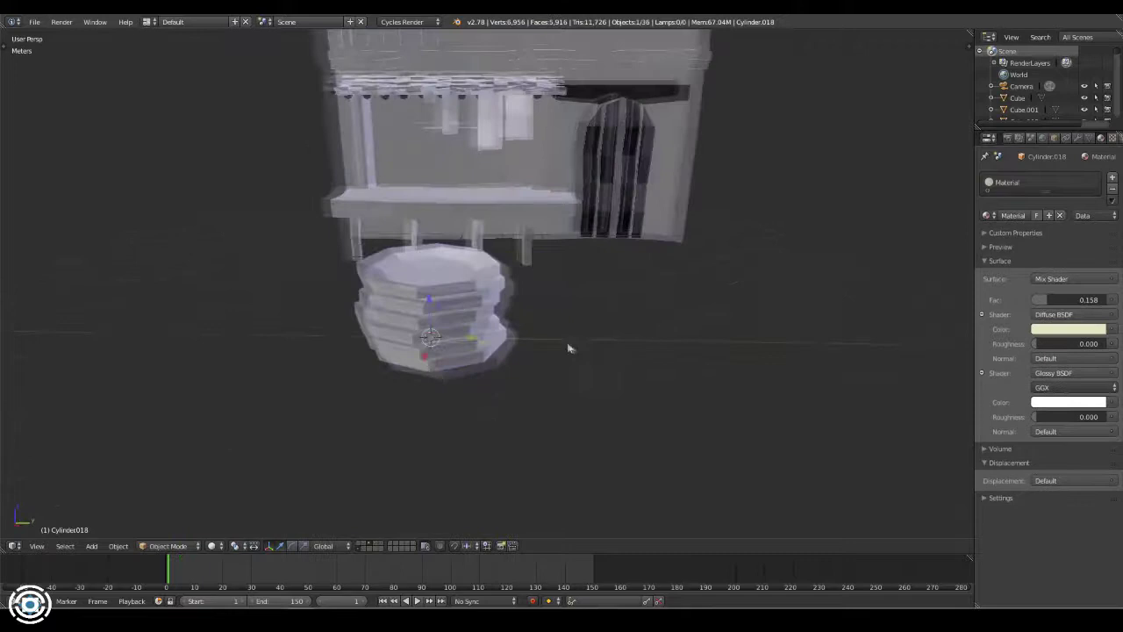
middle_drag(566, 346, 588, 343)
- Preview the plate stack in rendered shading and check it on the counter from several angles
key(shift+z)
middle_drag(493, 348, 756, 340)
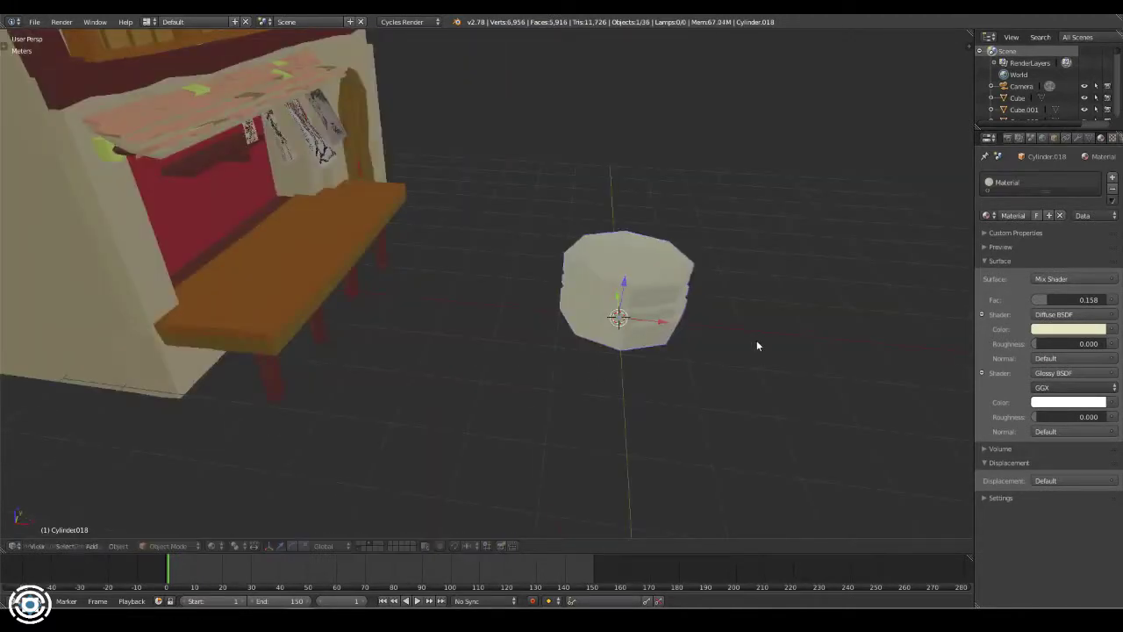
mouse_move(536, 318)
middle_down()
mouse_move(387, 110)
mouse_move(463, 313)
middle_up()
scroll(387, 110, down, 2)
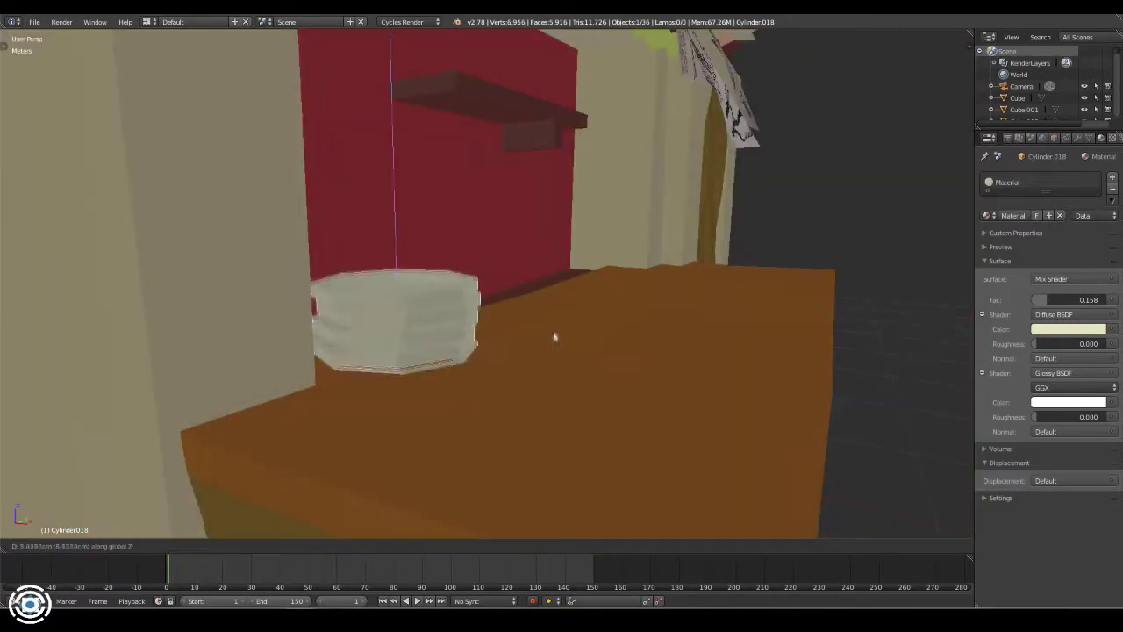
key(KP_3)
key(z)
key(KP_5)
mouse_move(541, 320)
middle_down()
mouse_move(594, 381)
mouse_move(582, 279)
middle_up()
scroll(578, 362, down, 3)
mouse_move(577, 362)
middle_down()
mouse_move(649, 384)
mouse_move(544, 362)
mouse_move(554, 335)
middle_up()
- Add a cylinder and flatten it along the Z axis
key(shift+a)
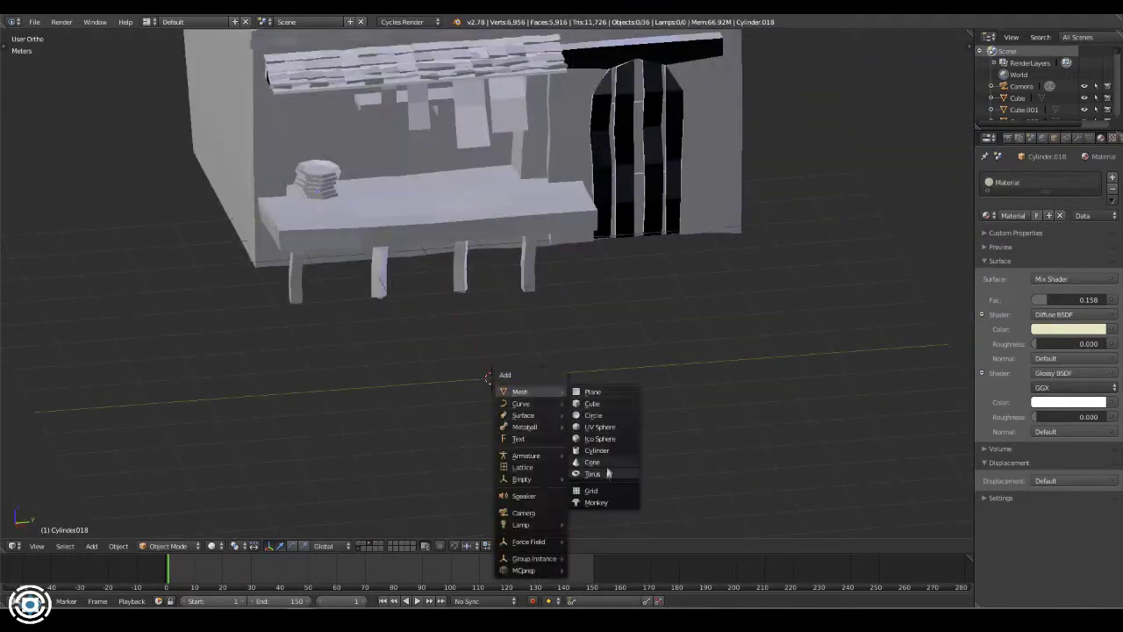
click(593, 452)
key(s)
key(z)
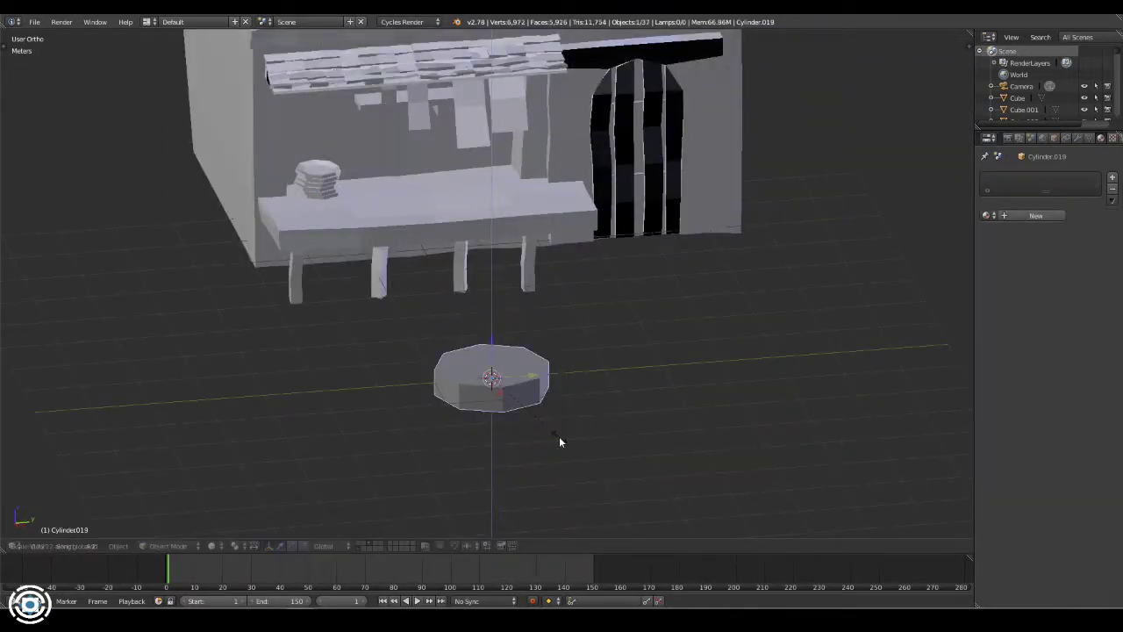
click(559, 436)
- Collapse the cylinder's bottom ring in edit mode to shape the octagonal bowl
key(Tab)
key(KP_Decimal)
key(a)
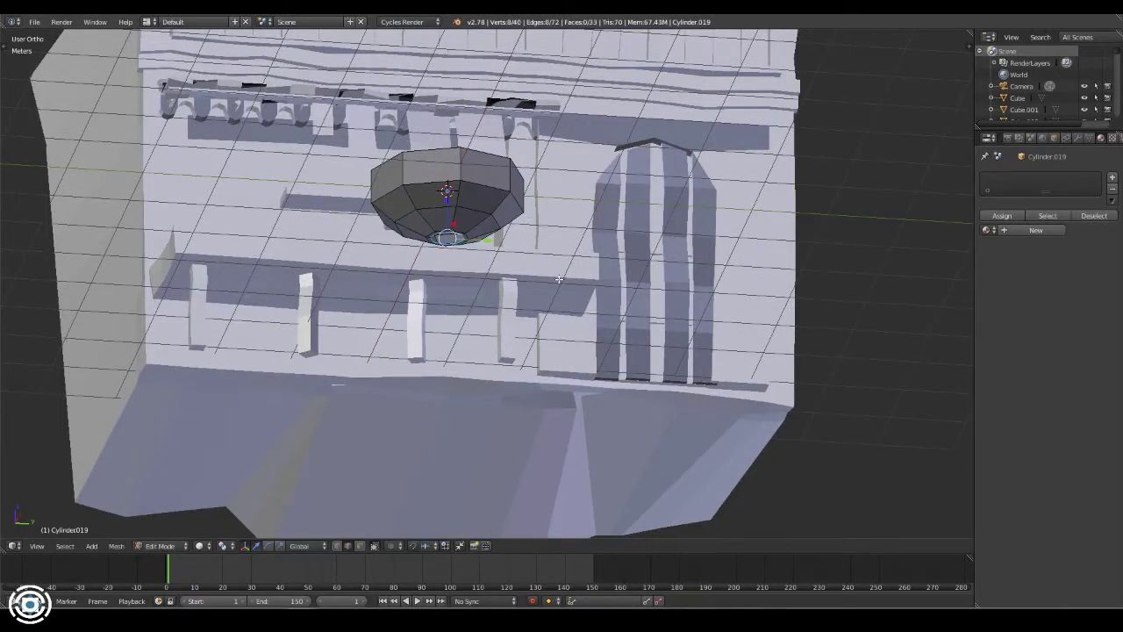
key(alt+m)
middle_drag(559, 278, 456, 361)
middle_drag(632, 375, 627, 414)
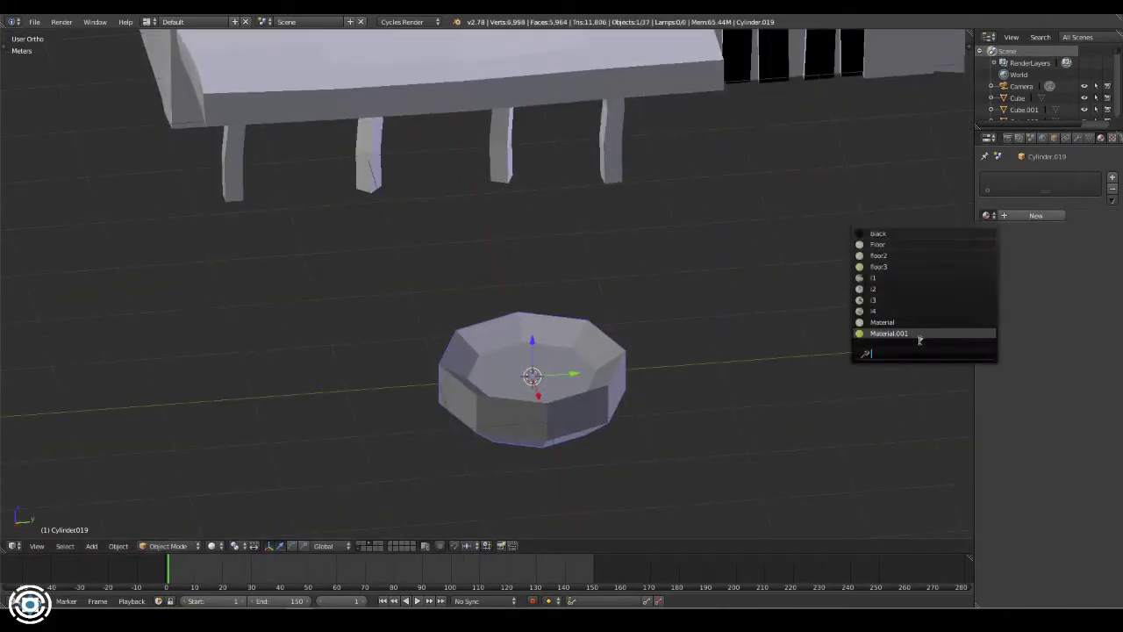
- Give the bowl the blue Roof2_2 material and add an icosphere for fruit
click(913, 273)
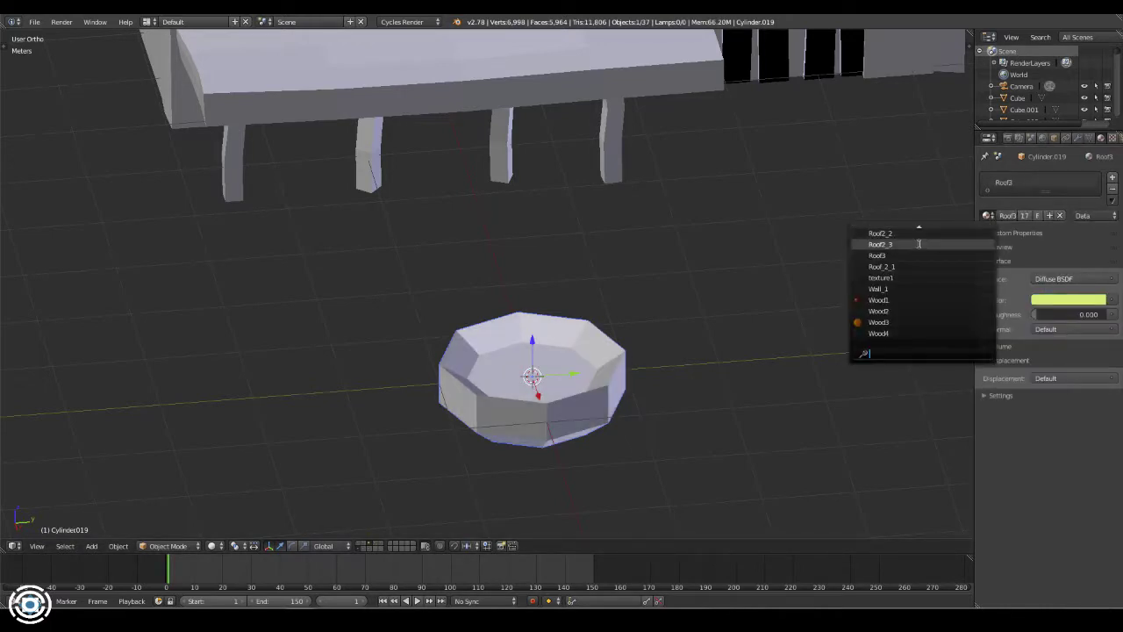
click(914, 233)
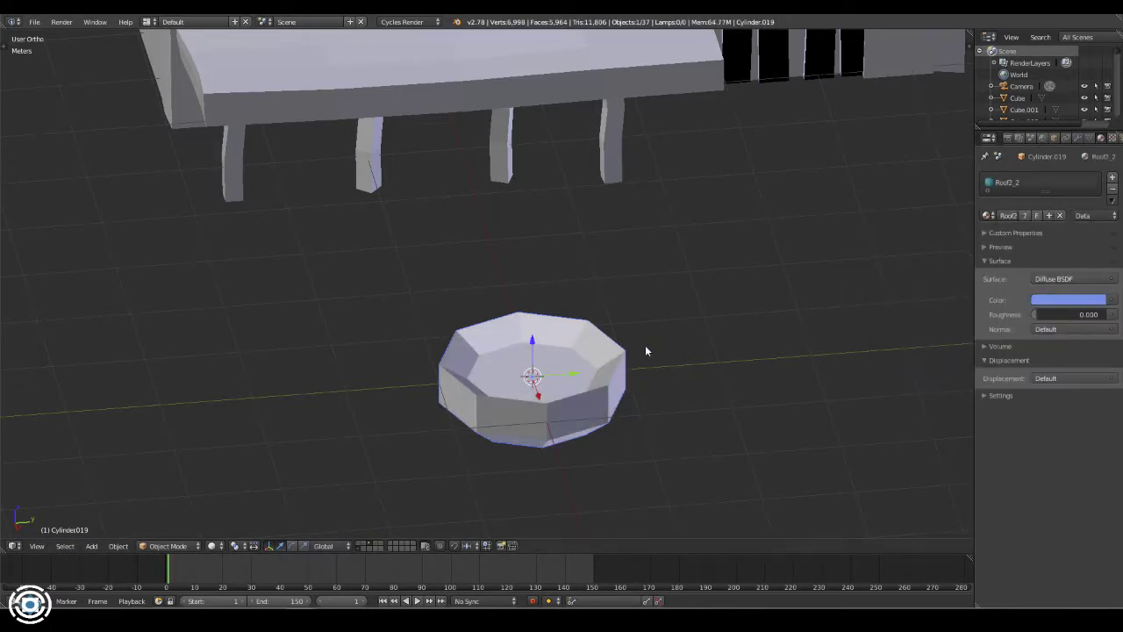
key(shift+a)
click(676, 461)
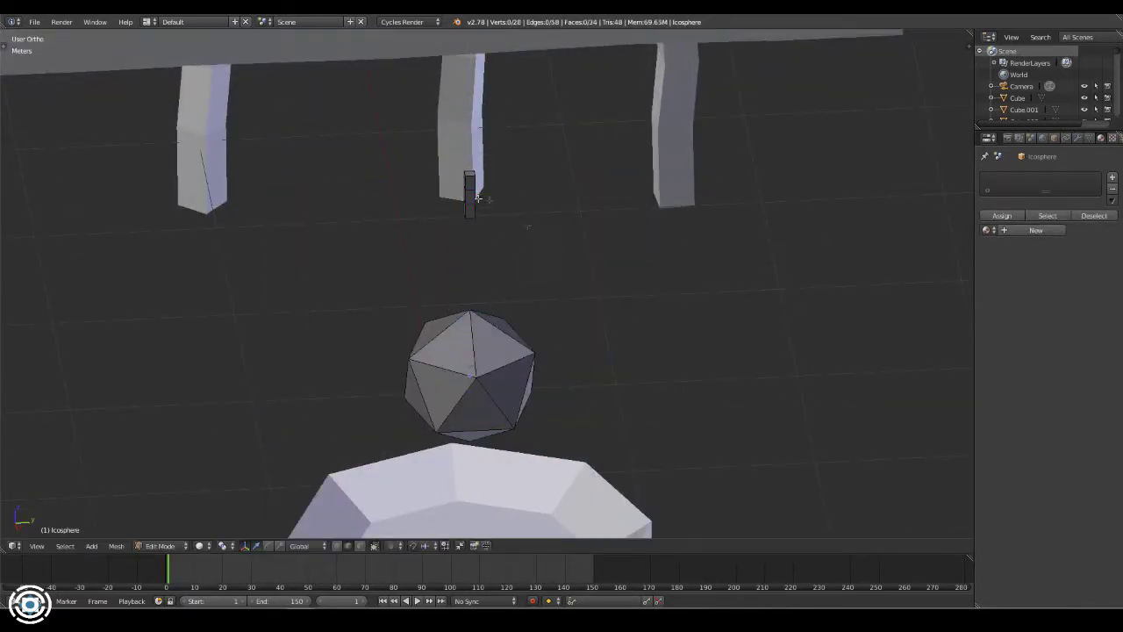
- Move and rotate the stem piece on top of the icosphere
middle_drag(477, 199, 454, 151)
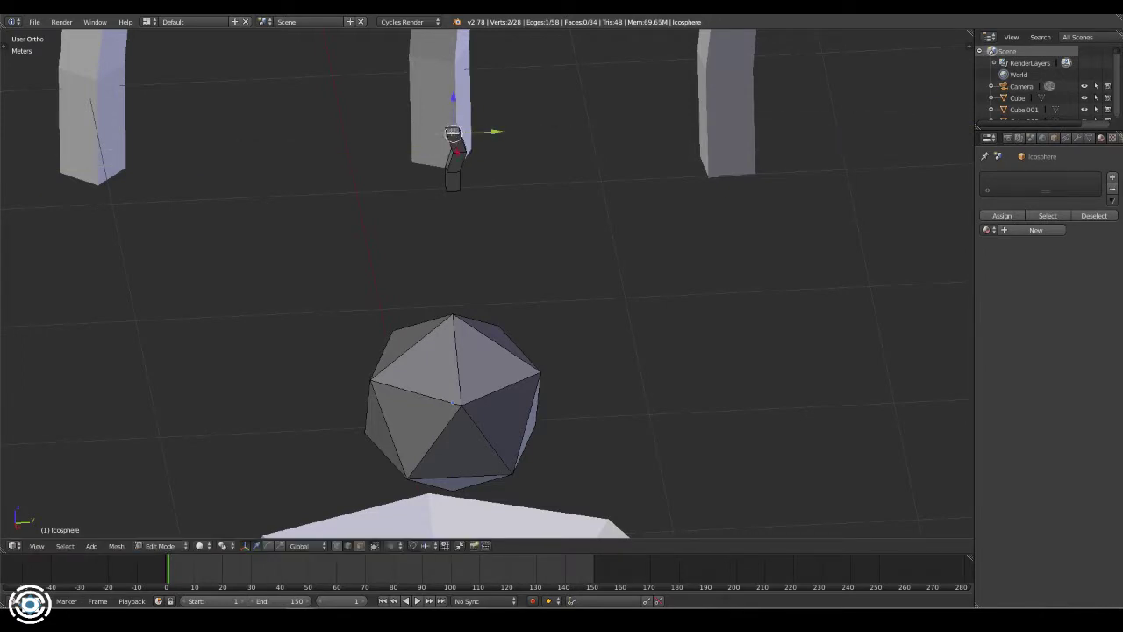
click(559, 142)
middle_drag(559, 142, 346, 199)
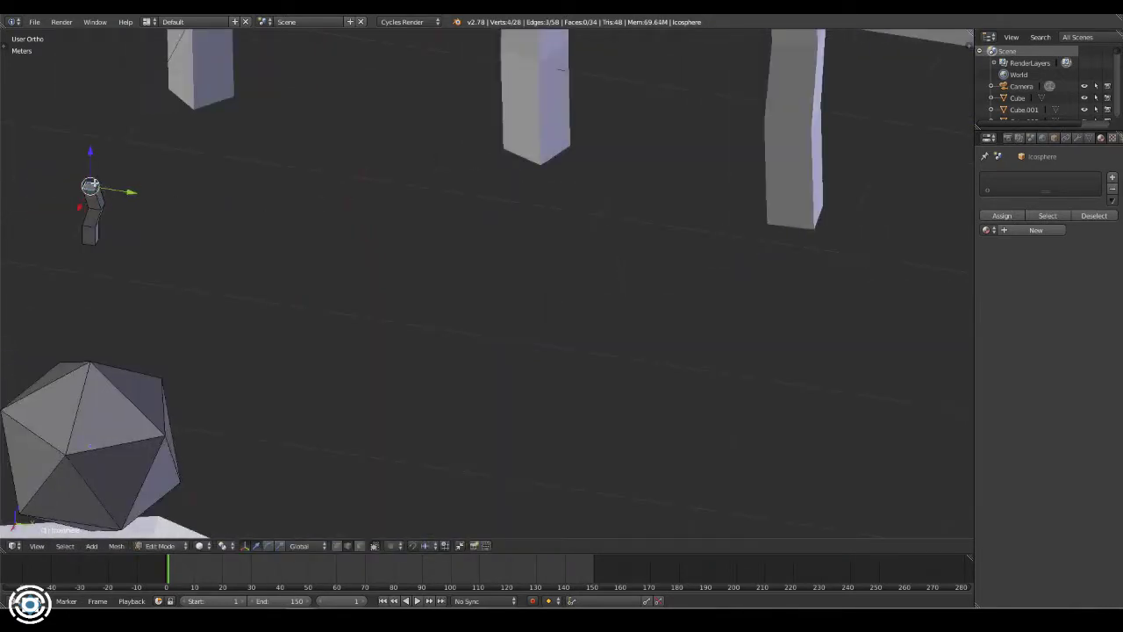
click(173, 200)
middle_drag(172, 200, 183, 217)
click(490, 289)
mouse_move(491, 289)
middle_down()
mouse_move(306, 266)
mouse_move(496, 259)
middle_up()
- Assign the Wood1 material to the apple's stem
right_click(363, 183)
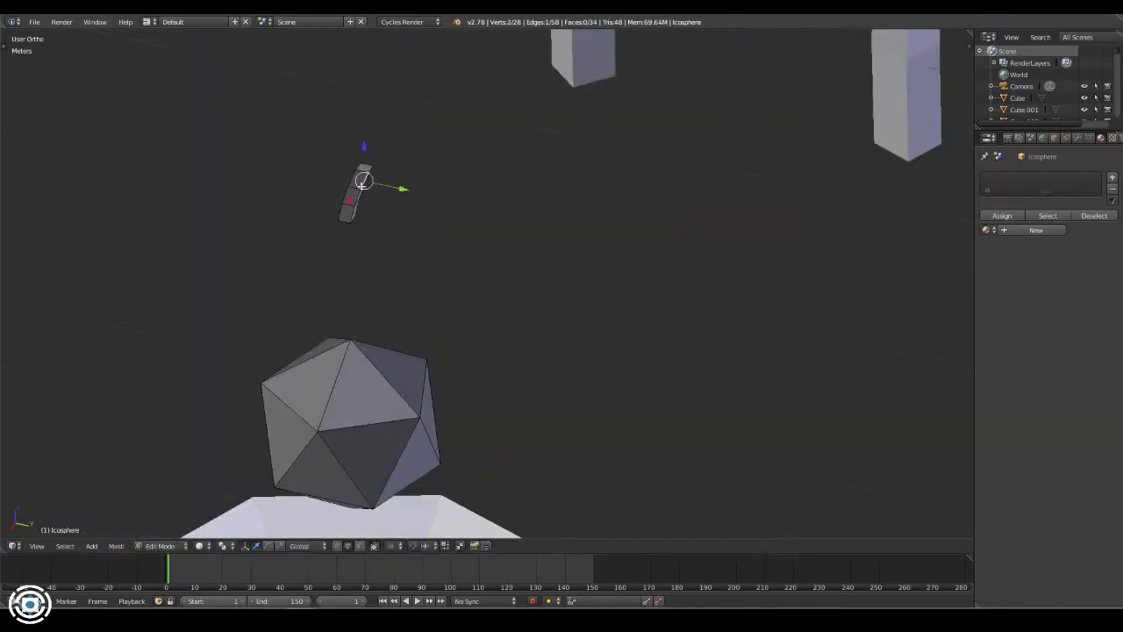
click(986, 230)
click(937, 261)
middle_drag(937, 261, 789, 263)
- Give the apple body the green Material.001 in a second material slot
key(ctrl+i)
click(1111, 177)
click(986, 256)
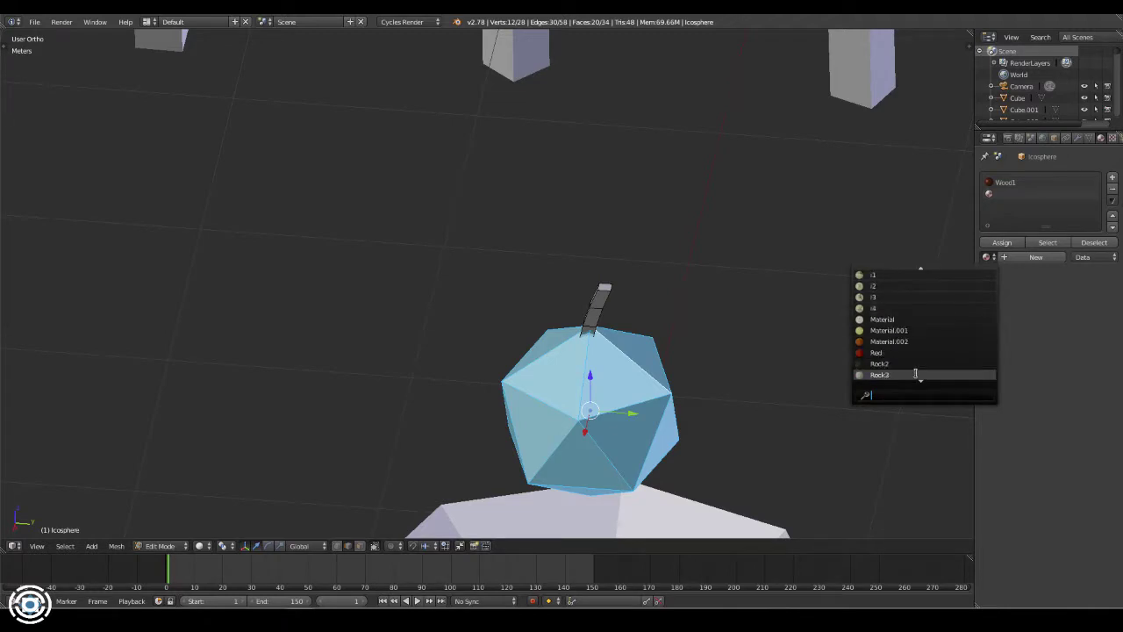
click(915, 375)
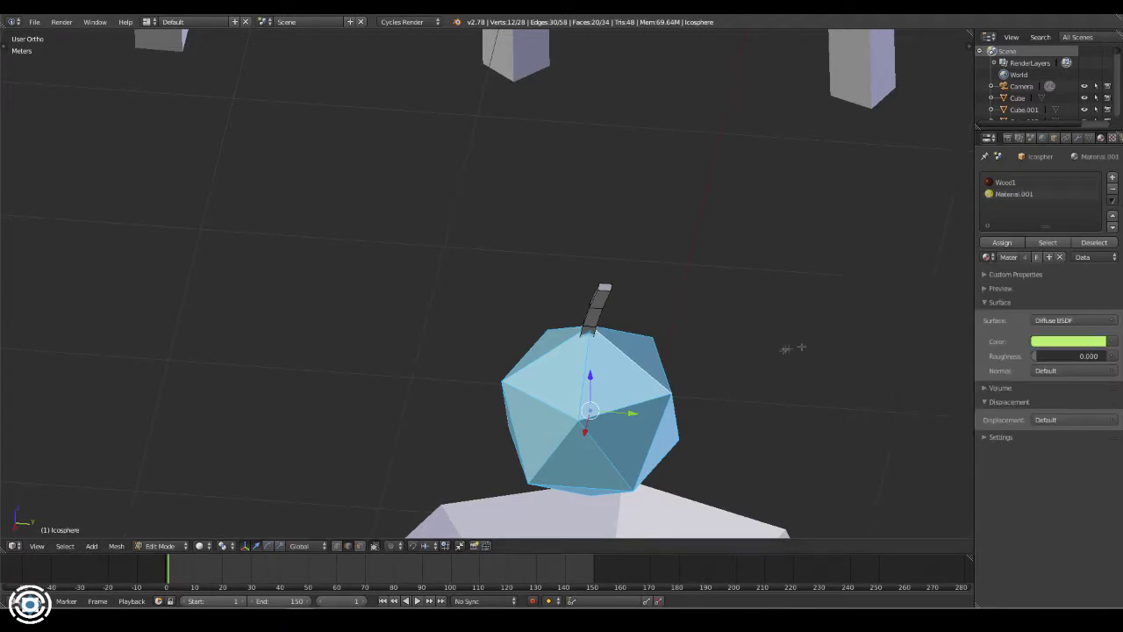
middle_drag(790, 345, 878, 289)
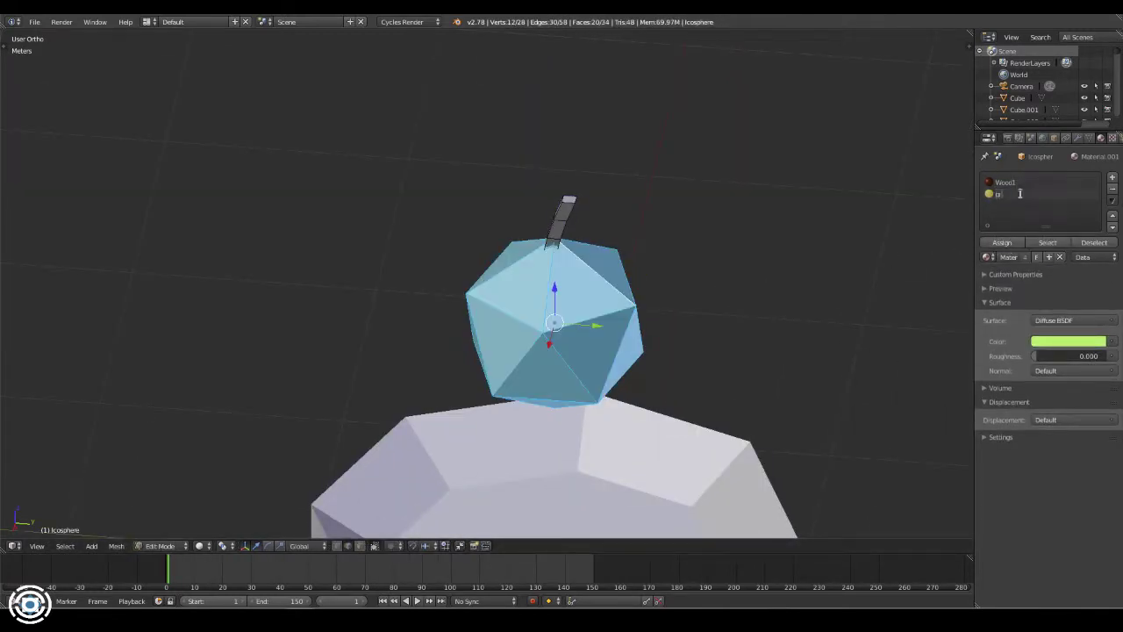
- Show material colours, rotate the apple about Z, and duplicate copies along X into the bowl
click(199, 545)
click(211, 511)
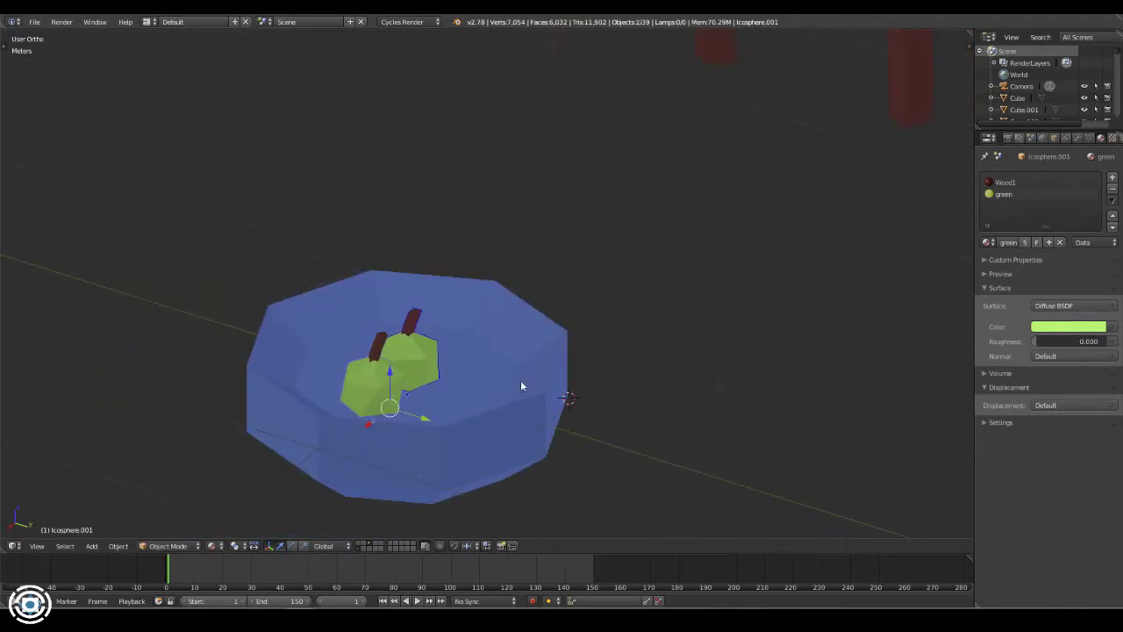
key(r)
key(z)
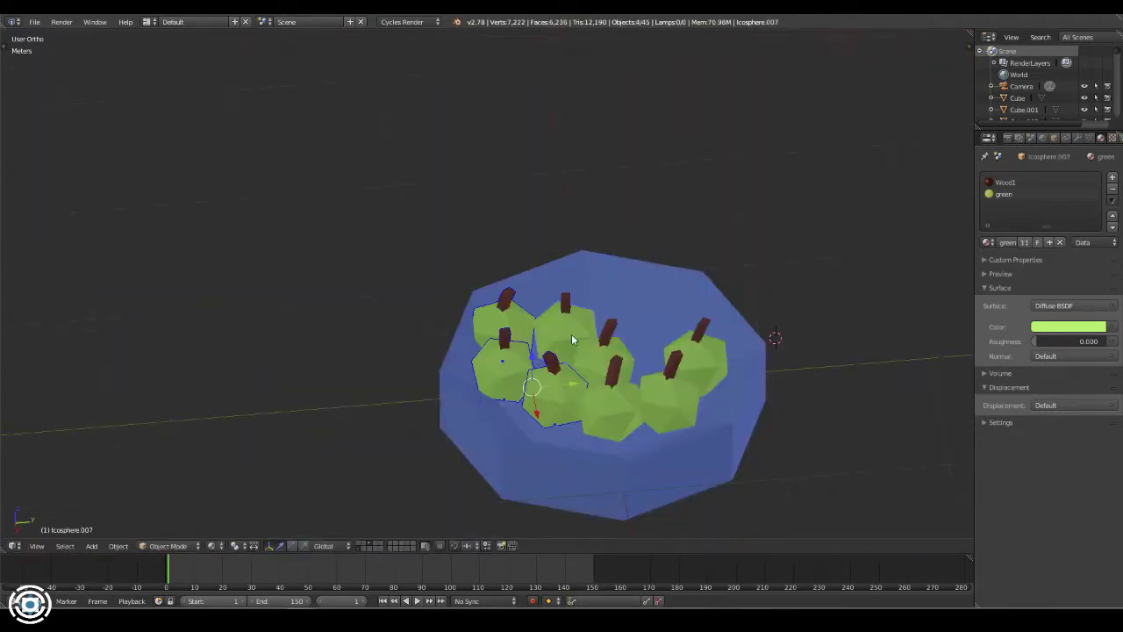
key(shift+d)
key(x)
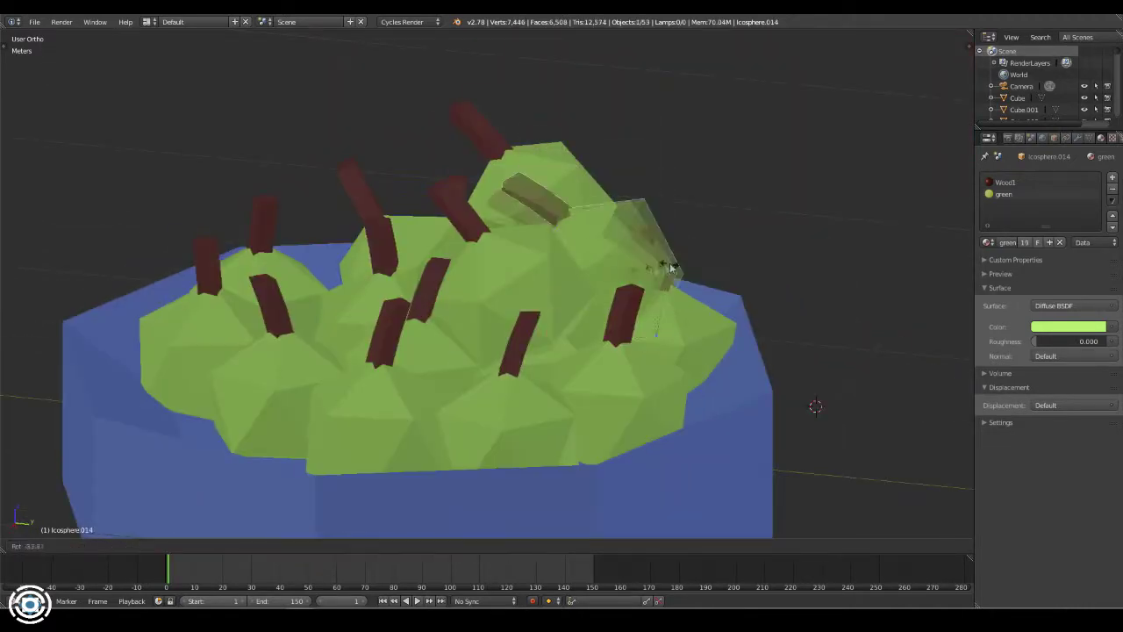
click(816, 385)
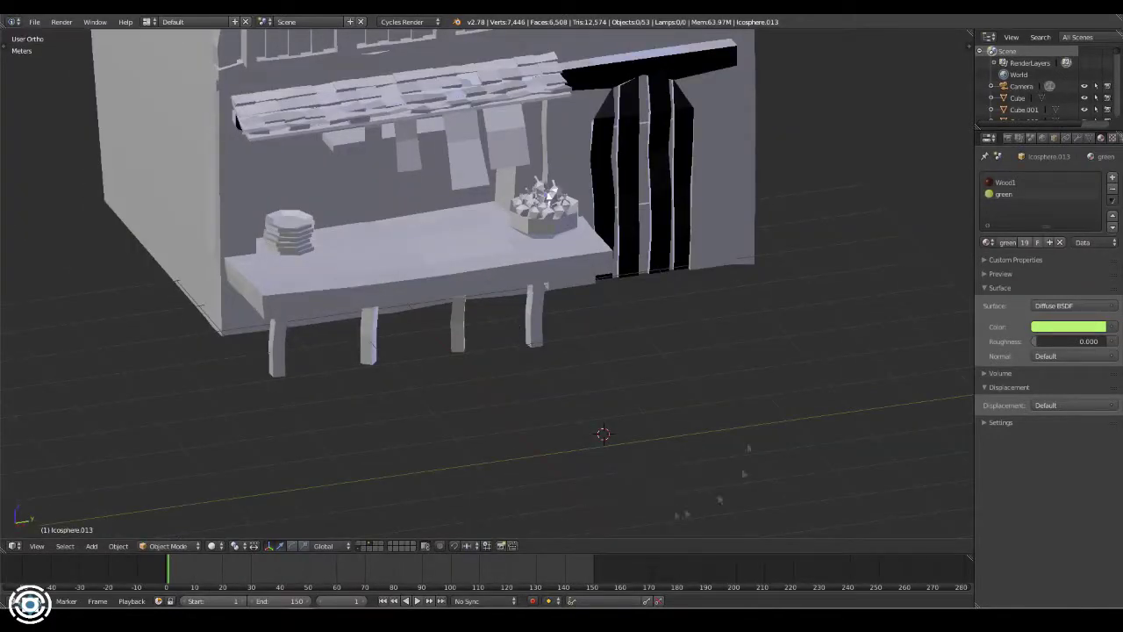
- Add a cube stretched tall along Z as the green box beside the bowl
key(shift+a)
click(697, 341)
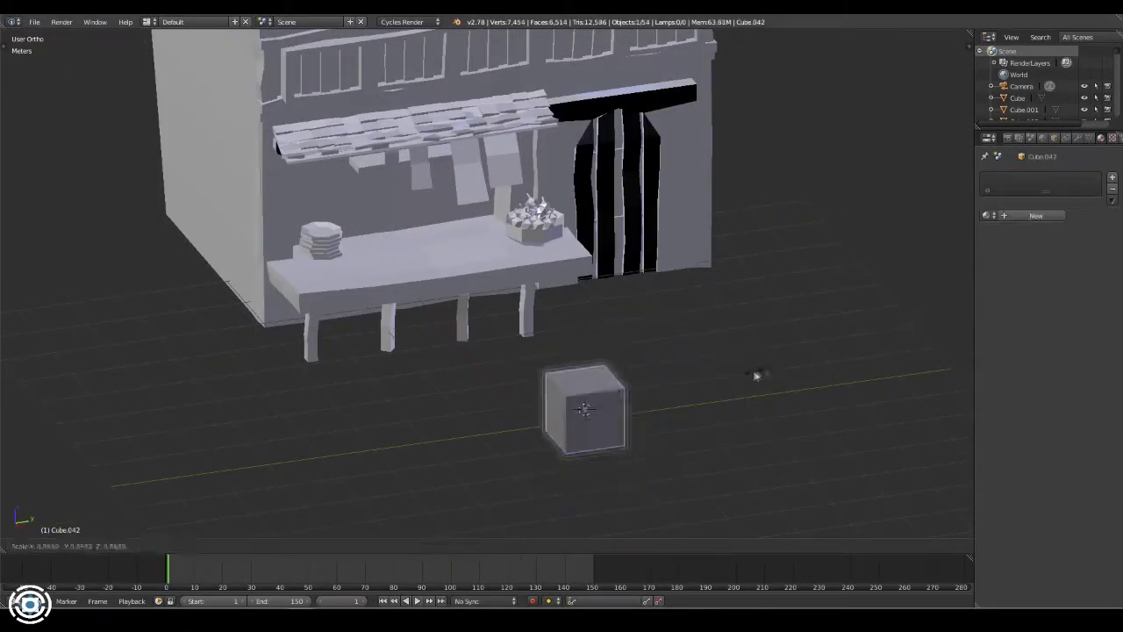
key(s)
key(z)
click(782, 389)
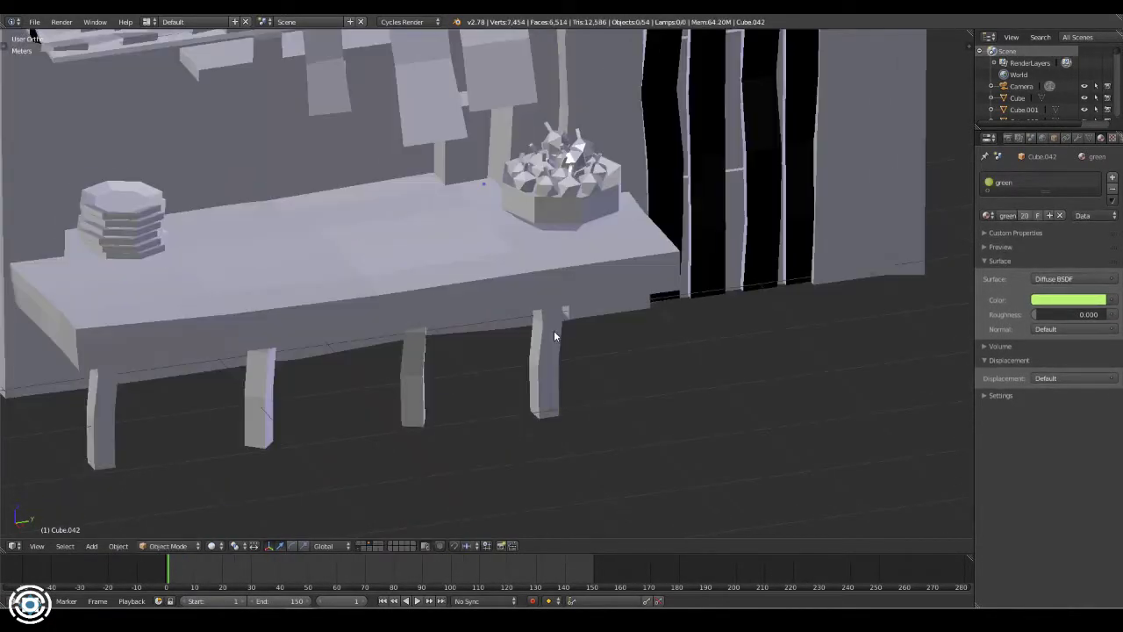
- Add another cube, flatten it along Z and scale it down into a slab
key(shift+a)
click(601, 343)
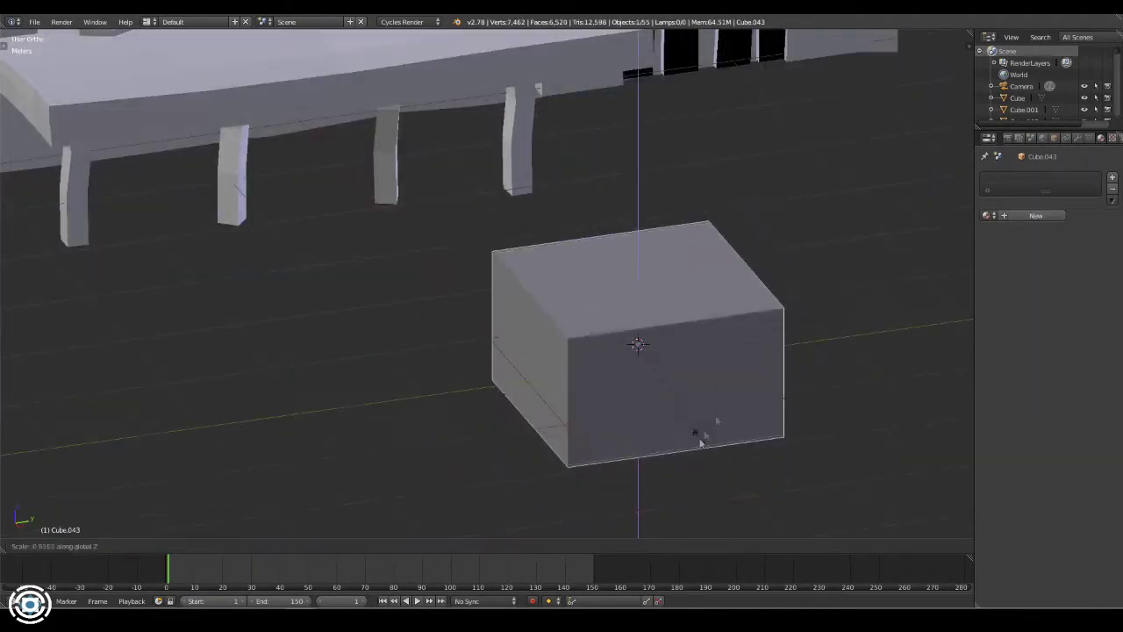
key(s)
key(z)
key(s)
click(865, 369)
- Give the slab the Wood1 material and move it along X onto the counter
key(ctrl+l)
click(865, 295)
mouse_move(865, 296)
middle_down()
mouse_move(751, 393)
mouse_move(797, 351)
middle_up()
key(g)
key(x)
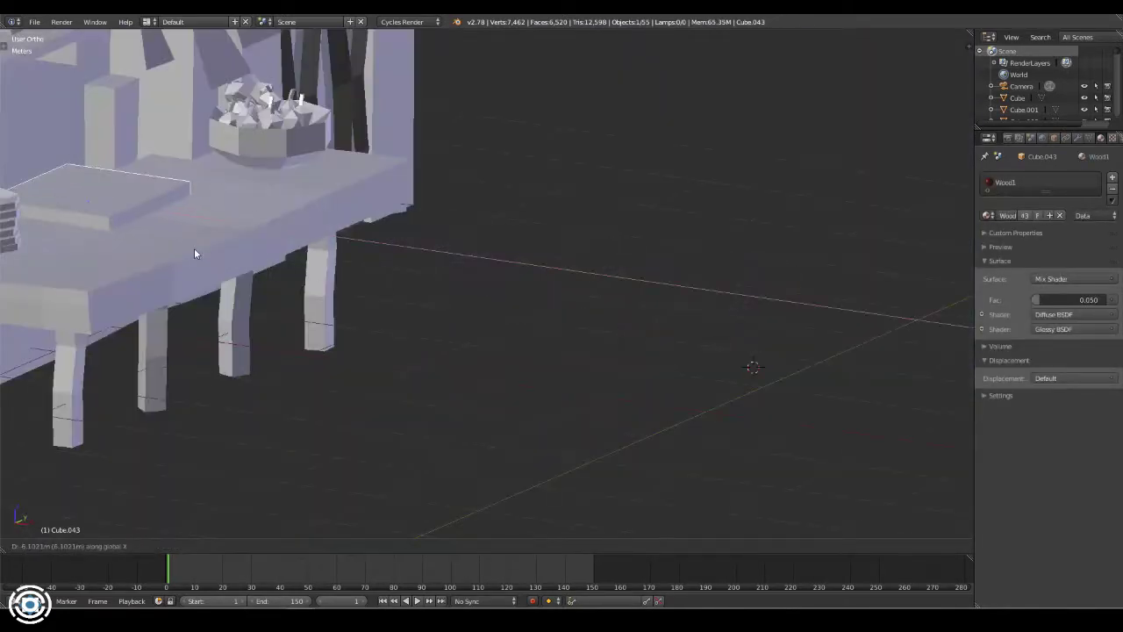
click(188, 272)
key(KP_1)
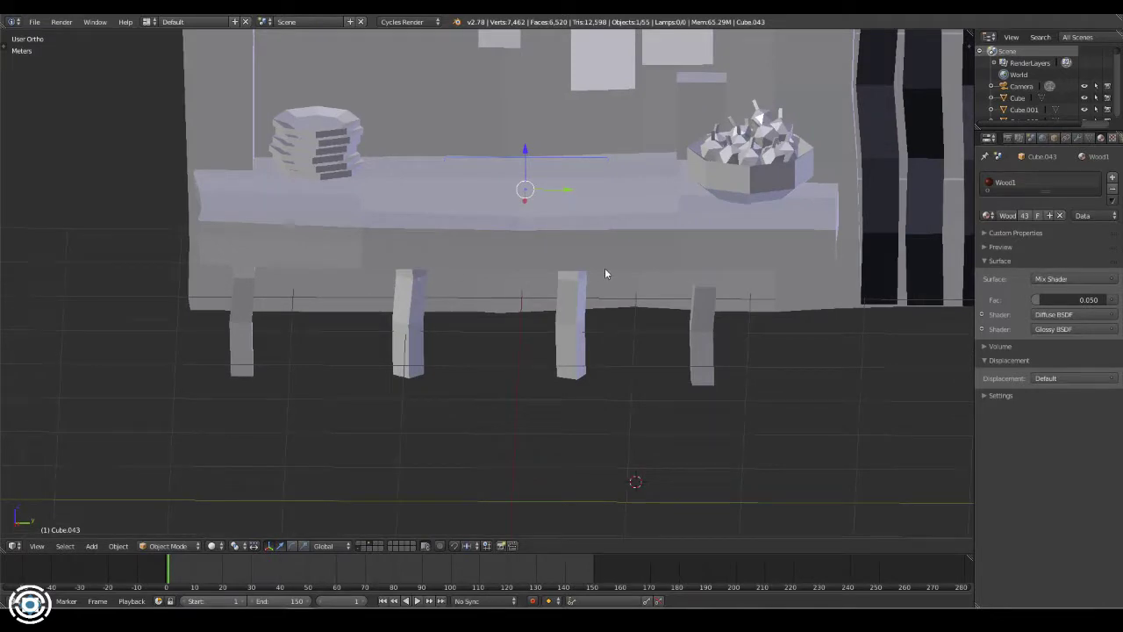
- Select several of the hanging picture panels from an angled view
right_click(605, 268)
key(KP_Decimal)
right_click(526, 272)
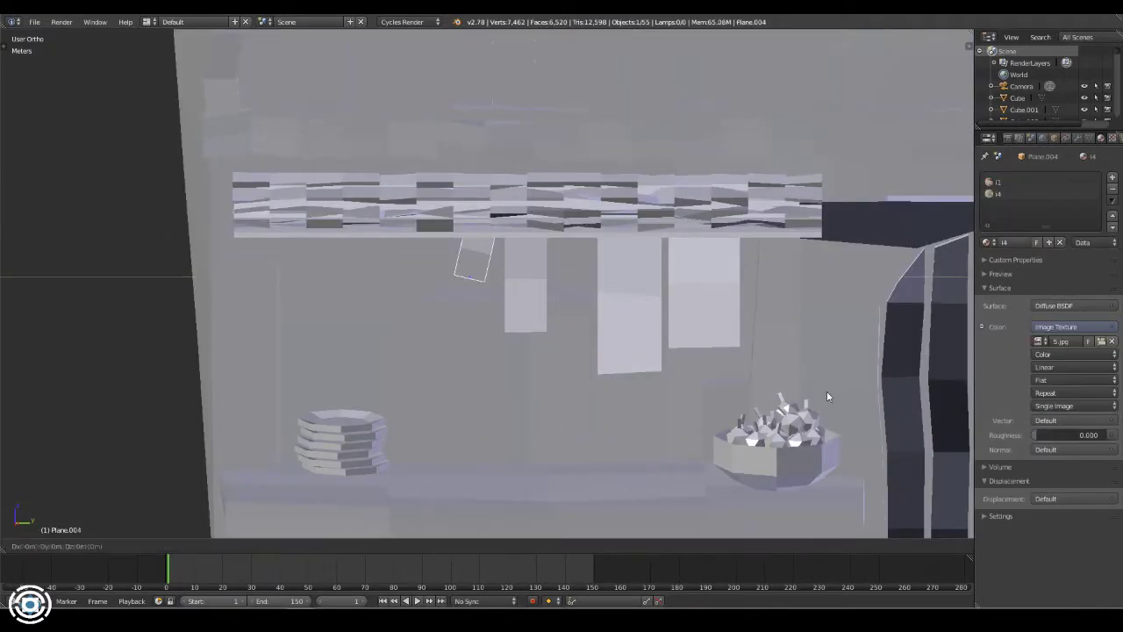
middle_drag(703, 276, 772, 333)
right_click(676, 406)
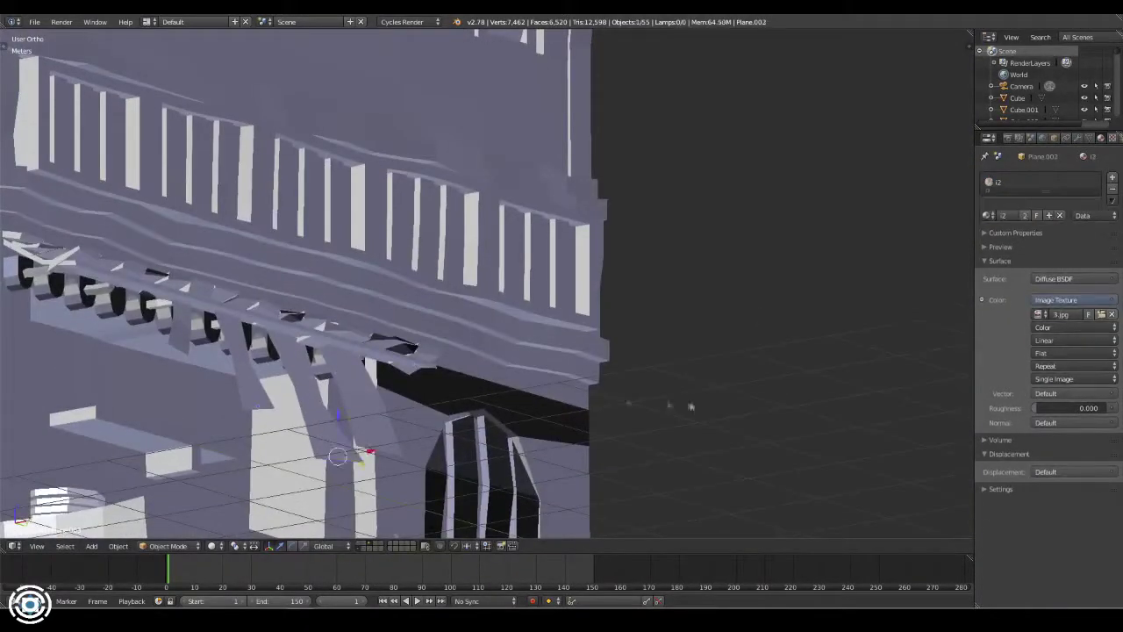
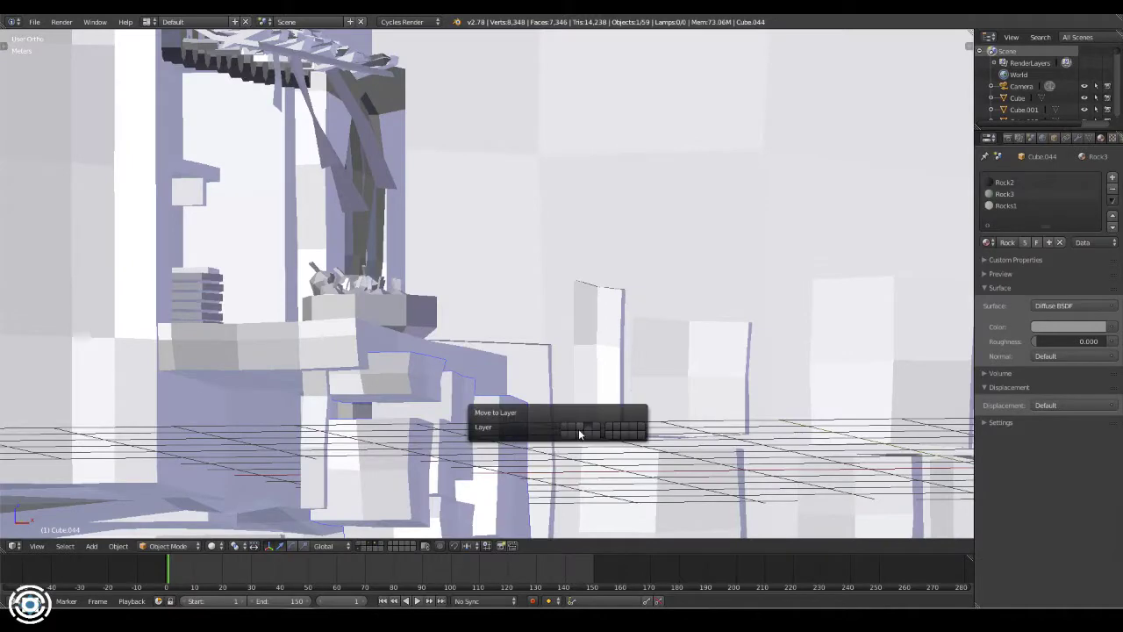
- Delete the unwanted lantern faces and move the remaining face to the octagon's centre
click(579, 434)
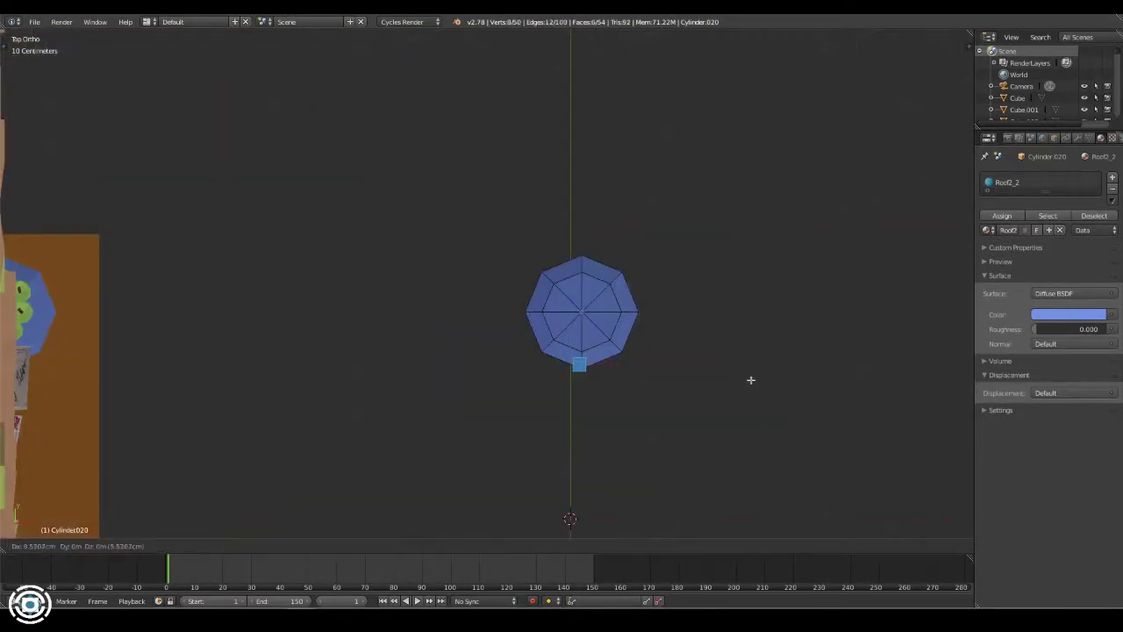
click(739, 221)
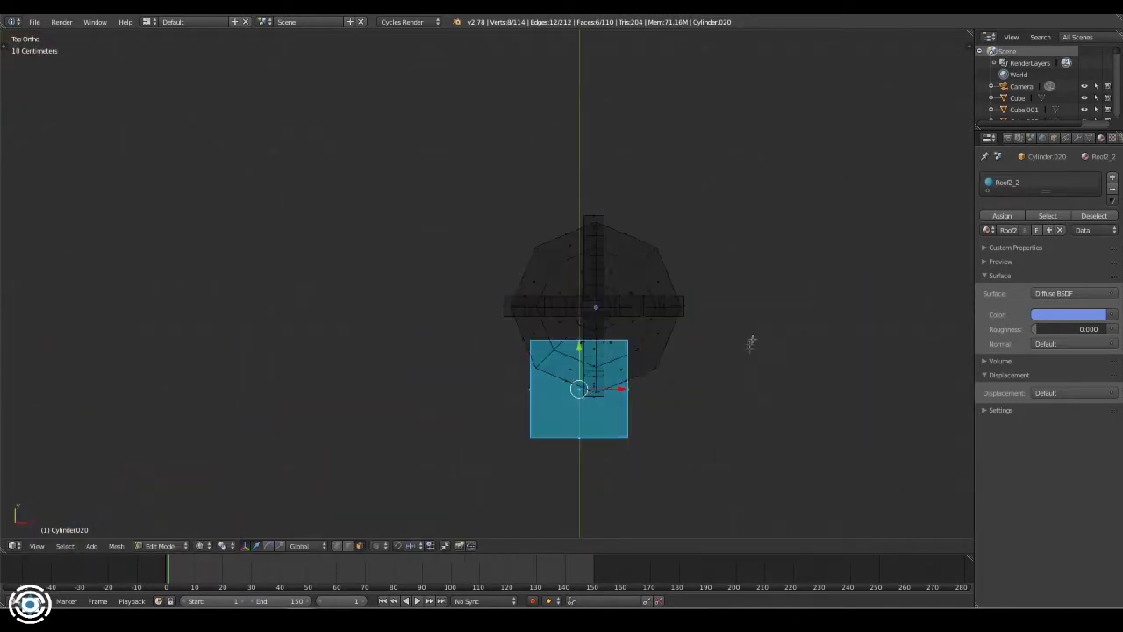
key(g)
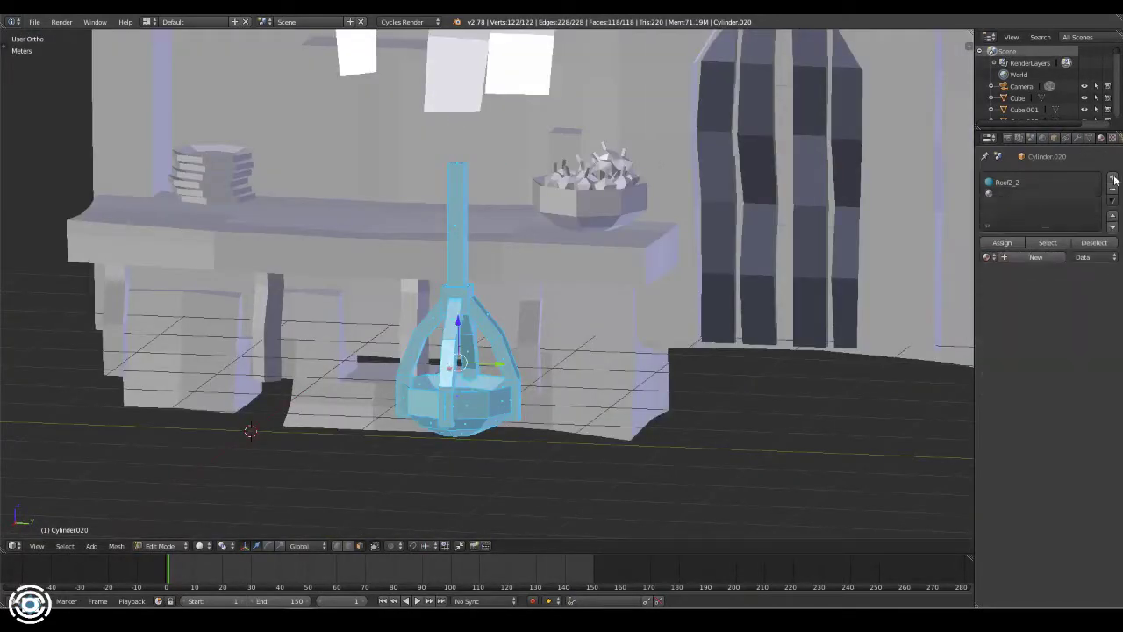
- Assign the orange material to the lantern's selected faces and add a Wood2 material slot
click(1113, 178)
click(986, 257)
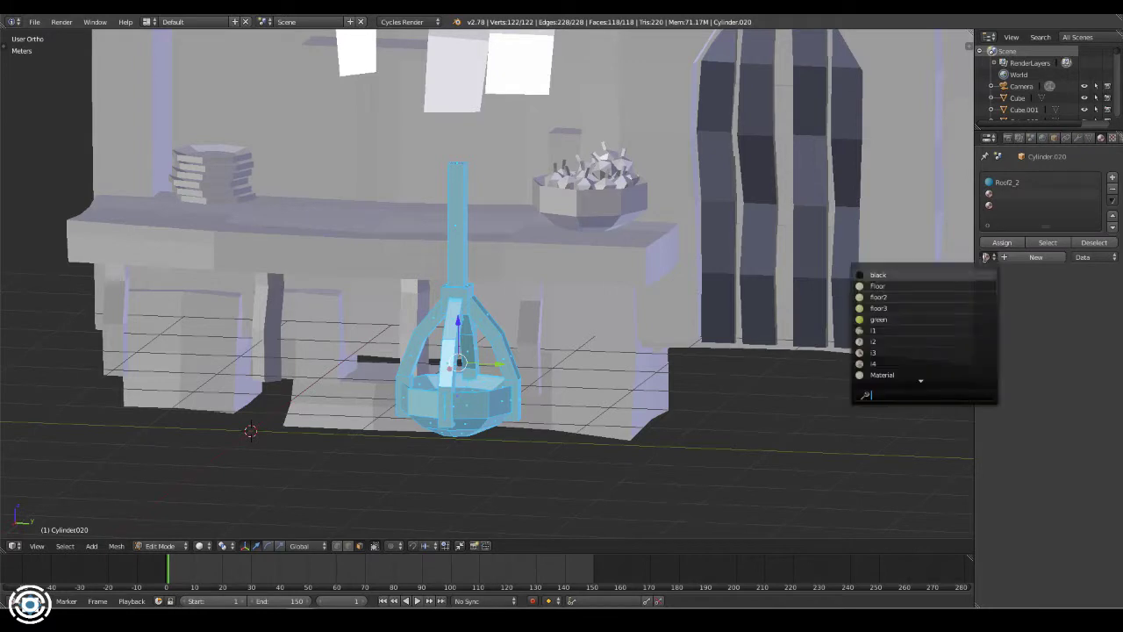
scroll(901, 321, down, 15)
click(888, 308)
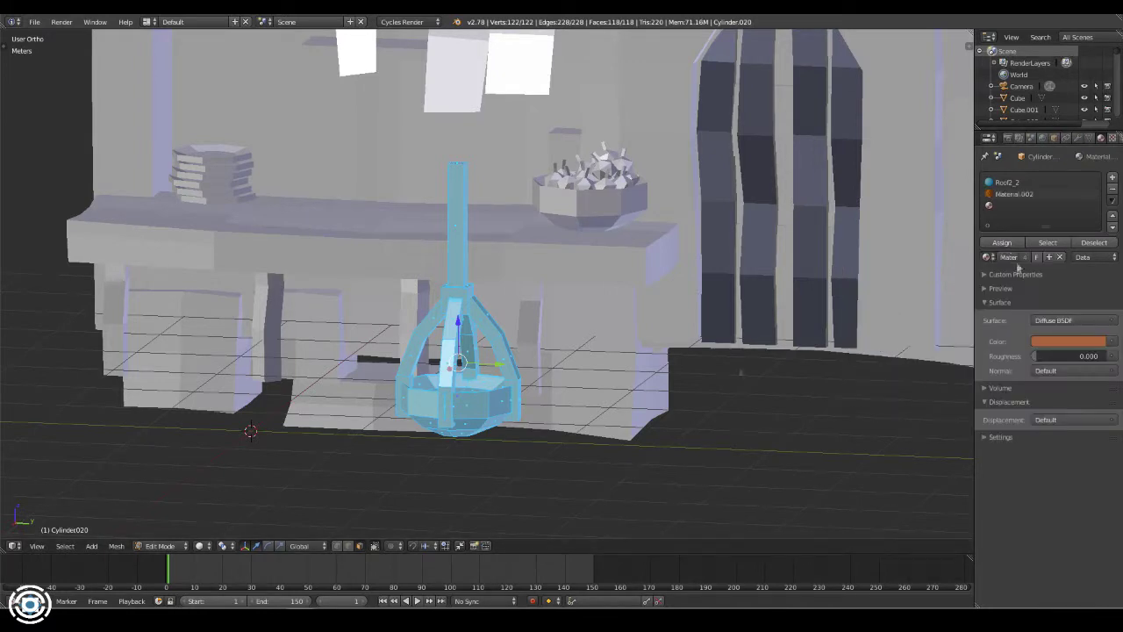
key(a)
middle_drag(474, 400, 503, 399)
click(1060, 257)
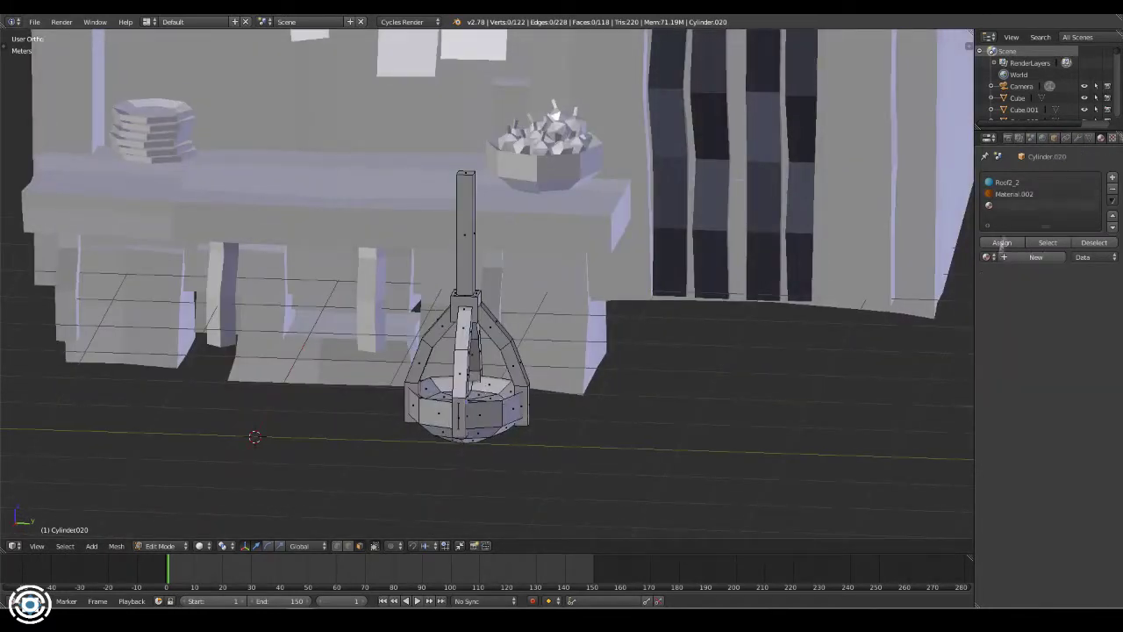
click(986, 257)
click(880, 351)
- Add an icosphere and place it inside the lantern's dome
middle_drag(614, 395, 632, 439)
key(shift+a)
click(636, 462)
middle_drag(526, 395, 570, 351)
key(KP_7)
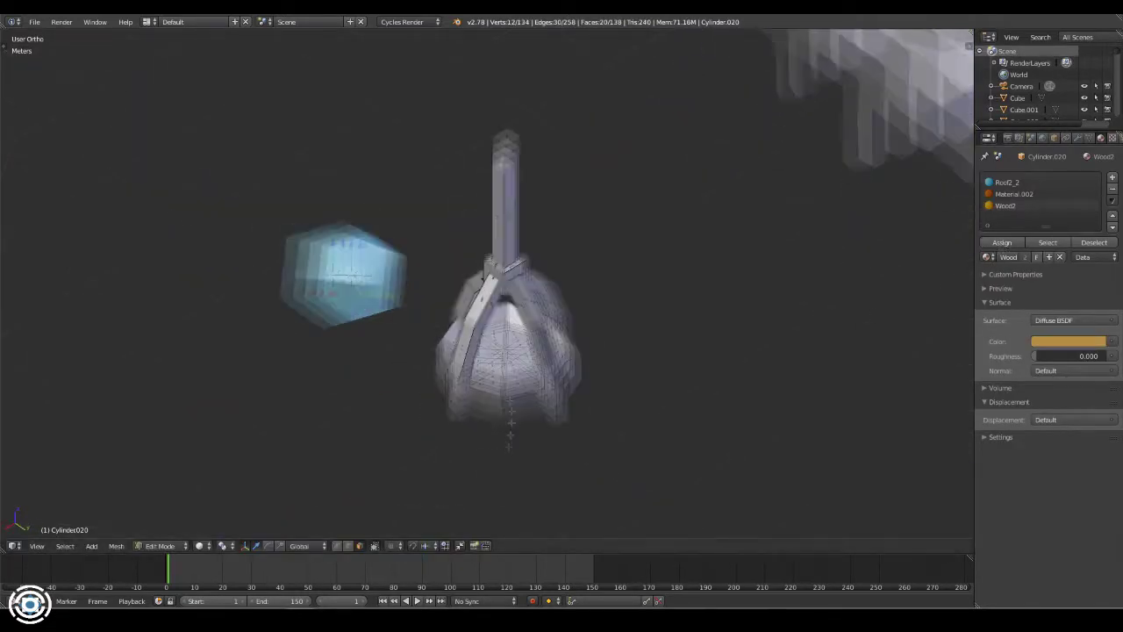
mouse_move(667, 351)
middle_down()
mouse_move(694, 285)
mouse_move(694, 356)
mouse_move(729, 343)
mouse_move(688, 360)
middle_up()
click(722, 238)
mouse_move(722, 238)
middle_down()
mouse_move(649, 283)
mouse_move(557, 279)
middle_up()
- Duplicate the icosphere chunk and rotate the copy around the Z axis
key(shift+d)
key(r)
key(z)
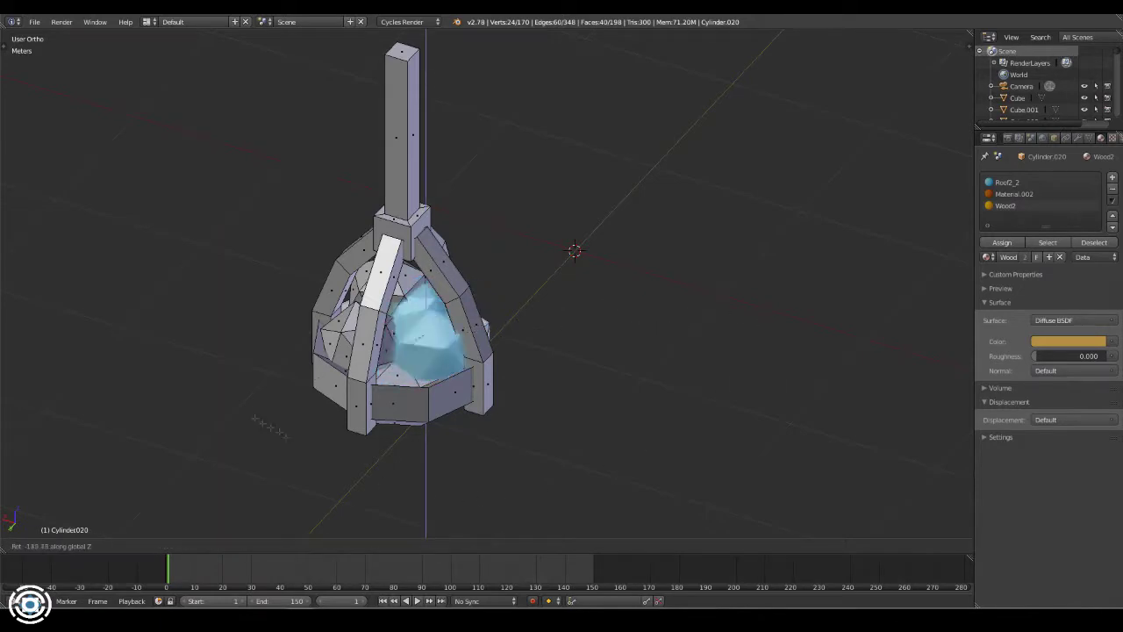
middle_drag(633, 303, 655, 409)
middle_drag(692, 295, 722, 339)
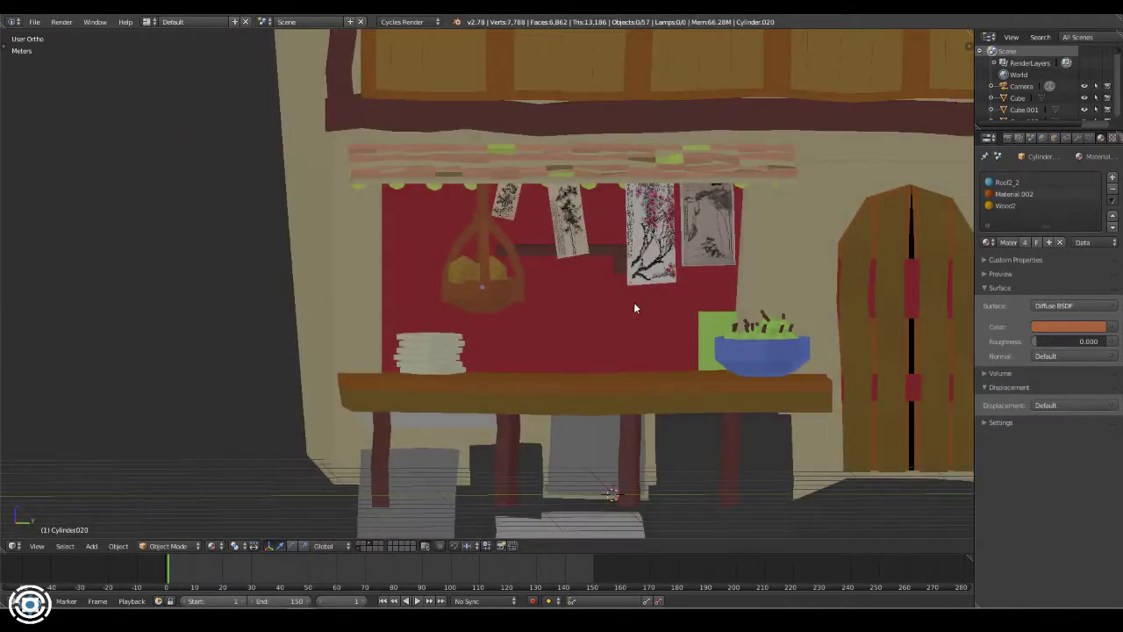
- Add a new cube and subdivide its whole mesh, with fractal 0.130
key(shift+a)
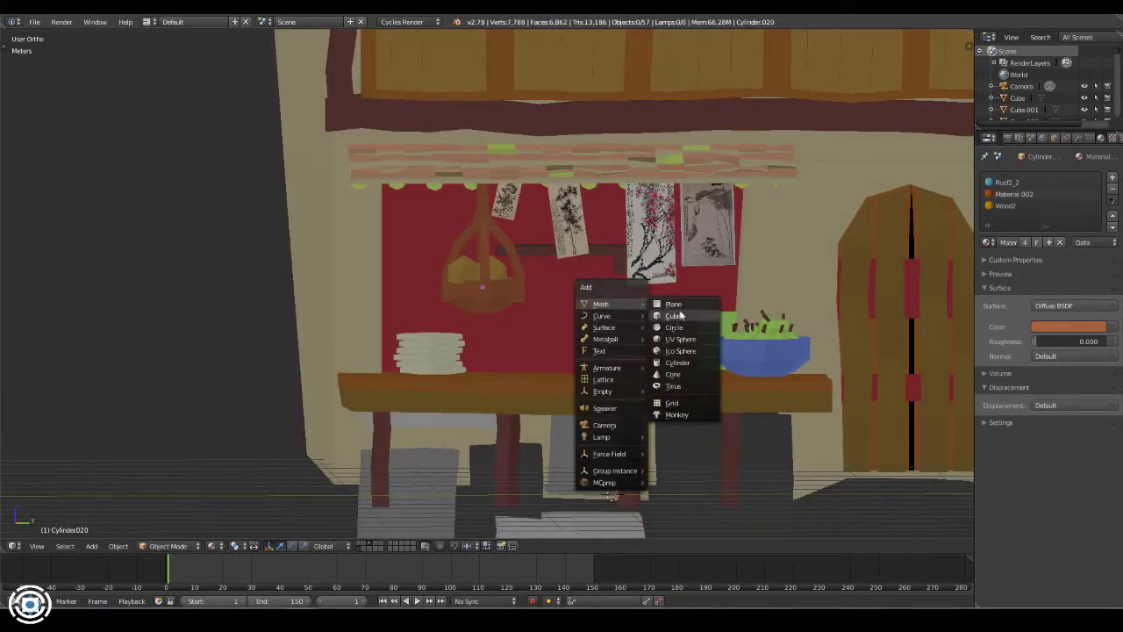
click(669, 316)
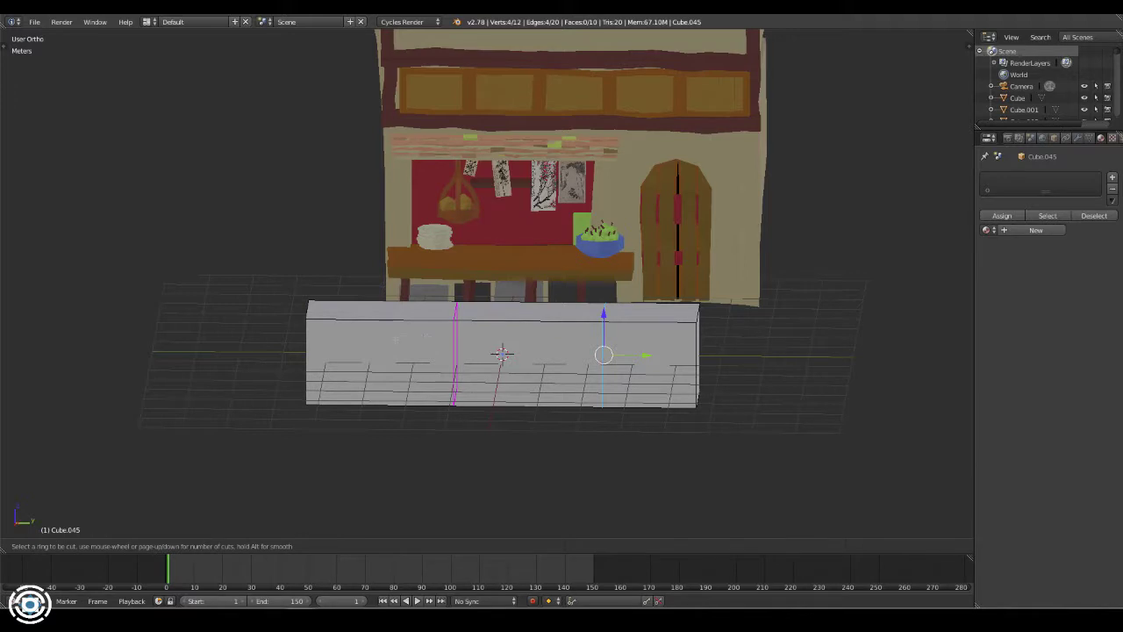
right_click(382, 318)
key(a)
key(w)
click(644, 370)
key(t)
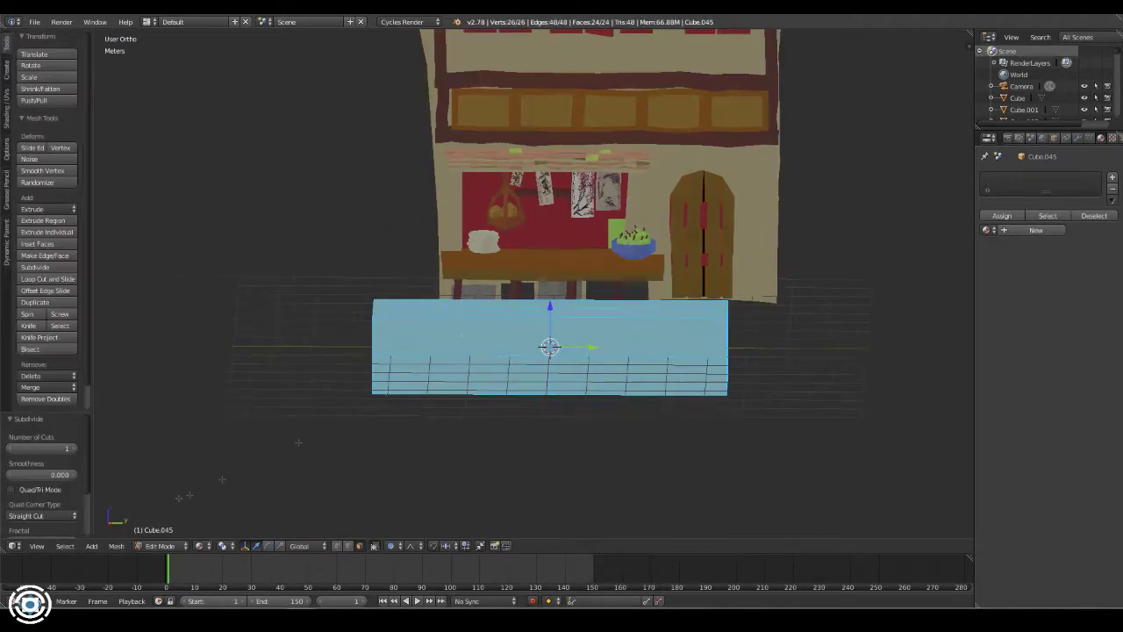
scroll(74, 477, down, 3)
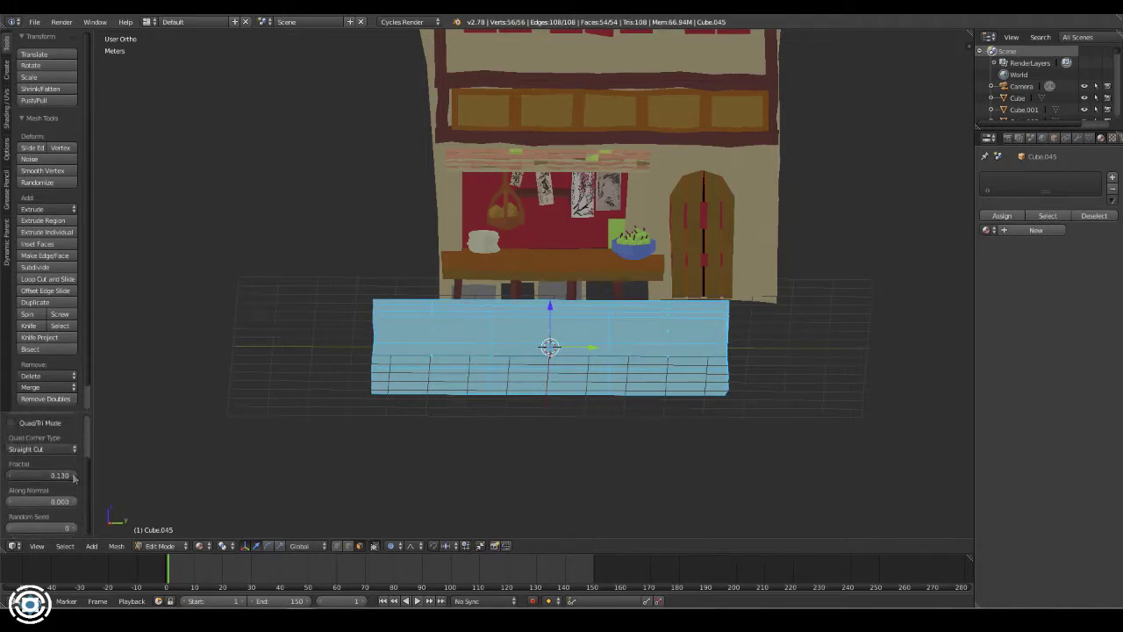
key(t)
mouse_move(459, 433)
middle_down()
mouse_move(376, 414)
mouse_move(769, 371)
mouse_move(544, 399)
mouse_move(638, 403)
mouse_move(789, 351)
middle_up()
- Flatten the cube into a board along Z and apply the Wood1 material
key(s)
key(z)
click(746, 394)
click(987, 230)
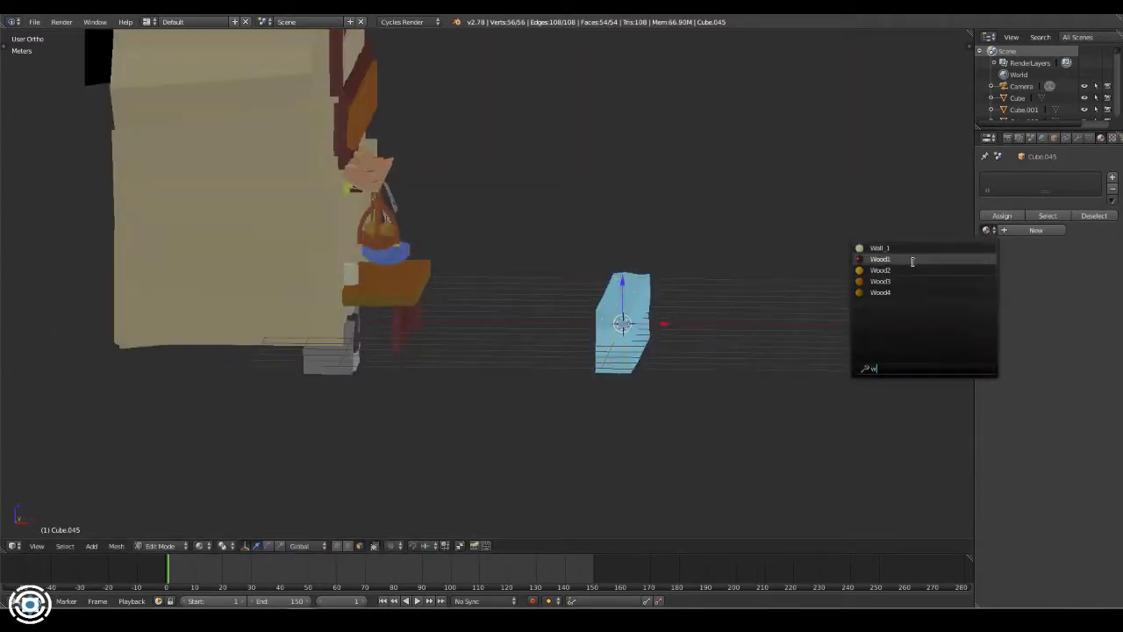
click(878, 255)
- Slide the board along X in front of the counter and view it through the camera, textured
key(KP_3)
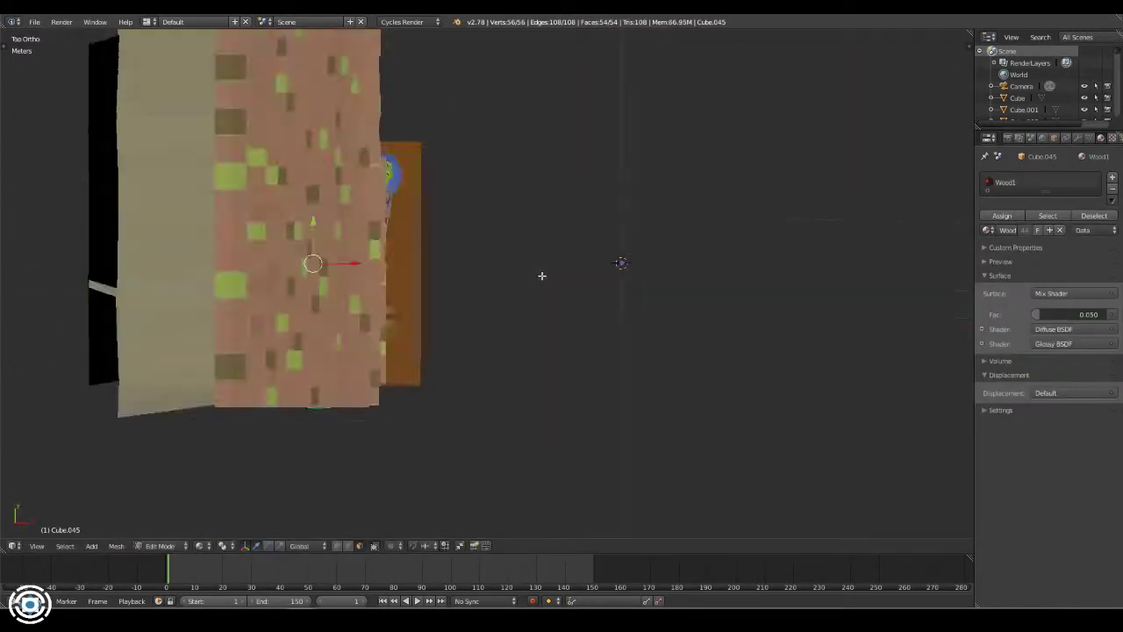
key(z)
scroll(770, 328, up, 2)
key(KP_1)
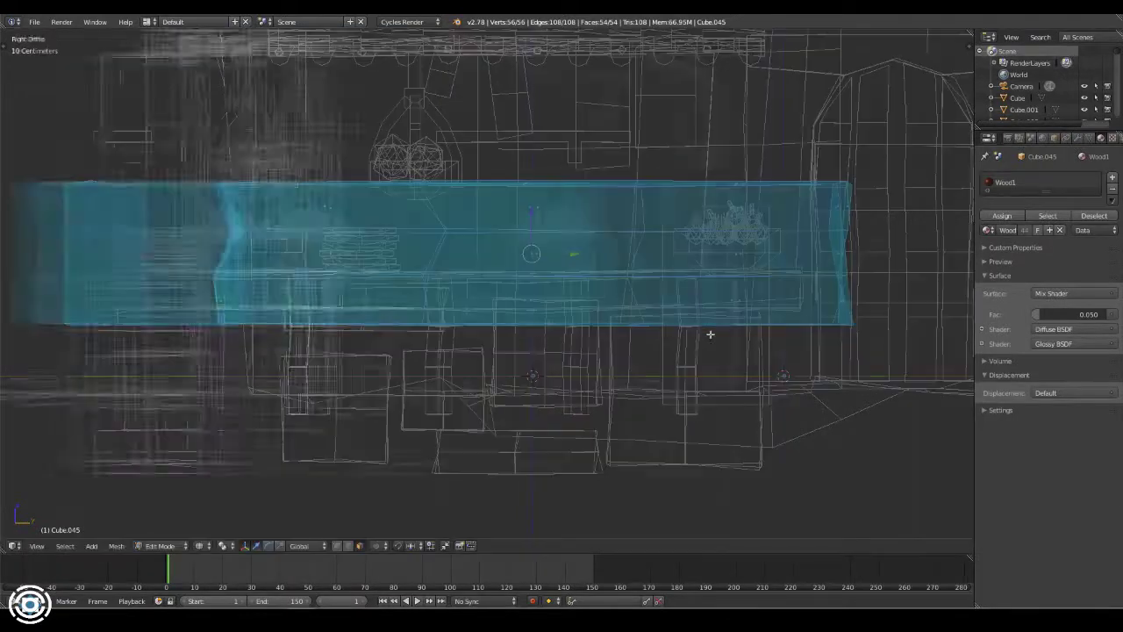
key(g)
key(x)
click(597, 304)
key(KP_0)
key(z)
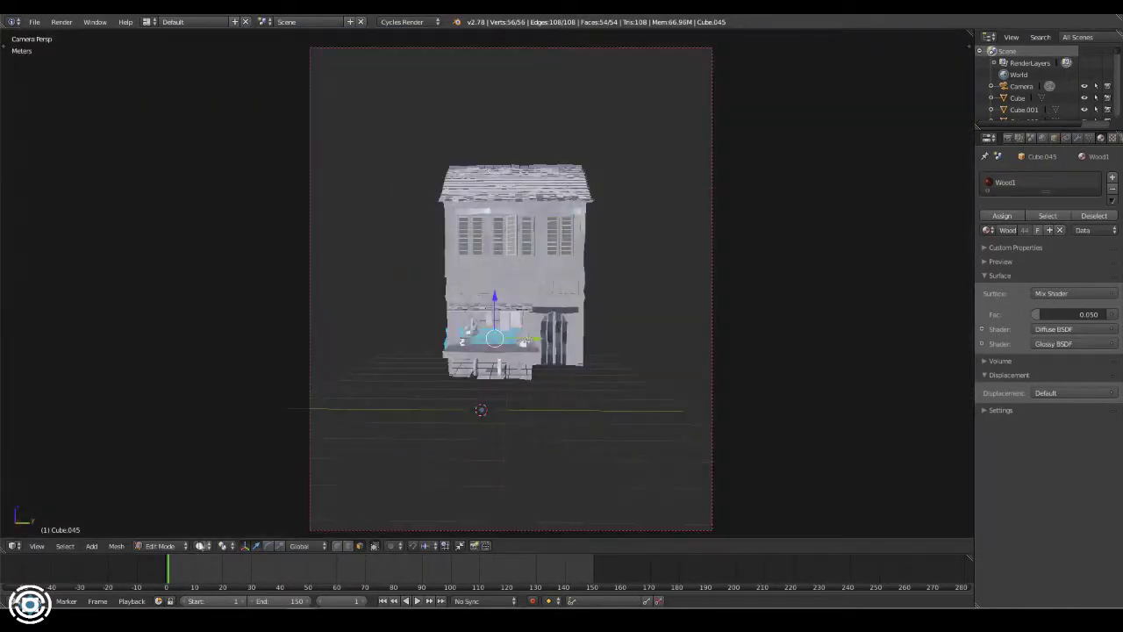
key(alt+z)
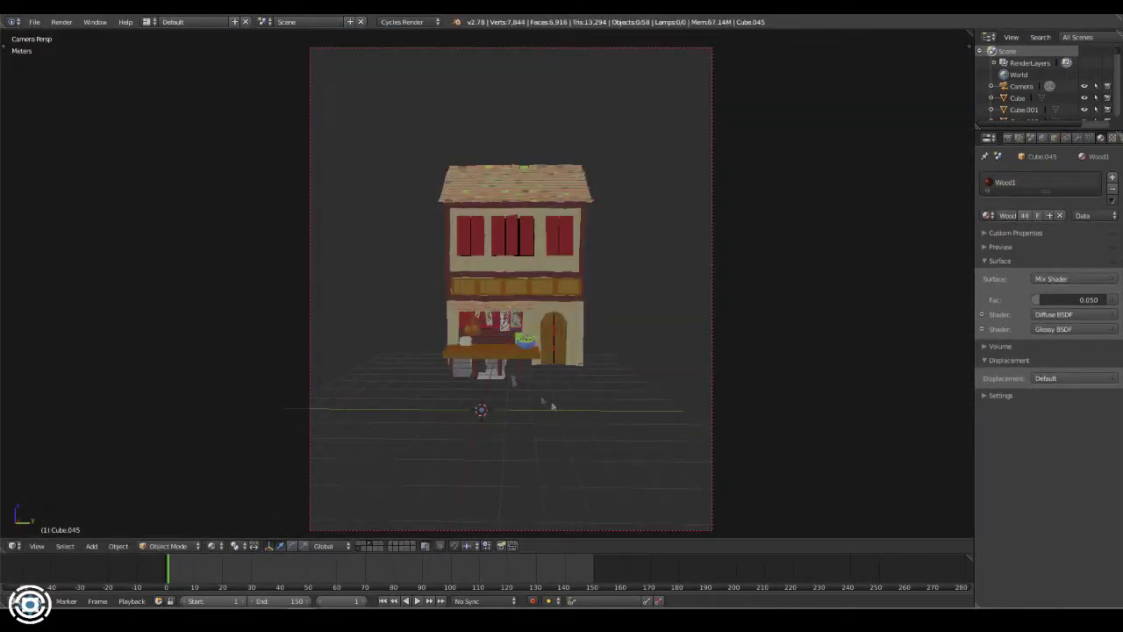
- In solid display, select shopfront objects, ending on the green item on the counter
right_click(468, 349)
right_click(468, 348)
scroll(526, 368, up, 2)
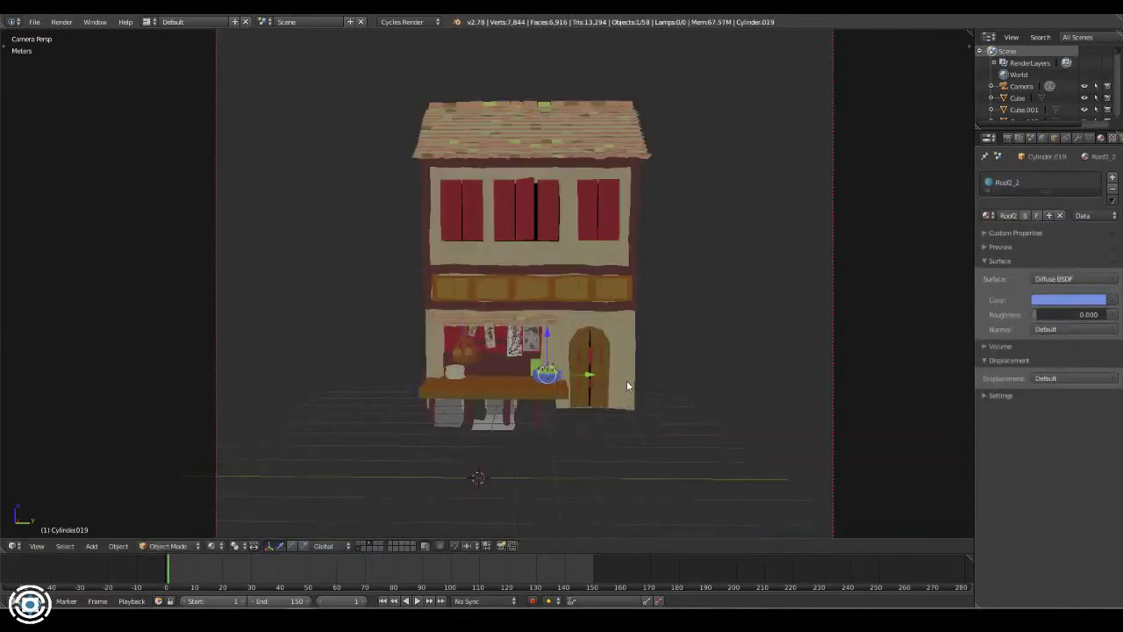
middle_drag(579, 378, 579, 425)
key(alt+z)
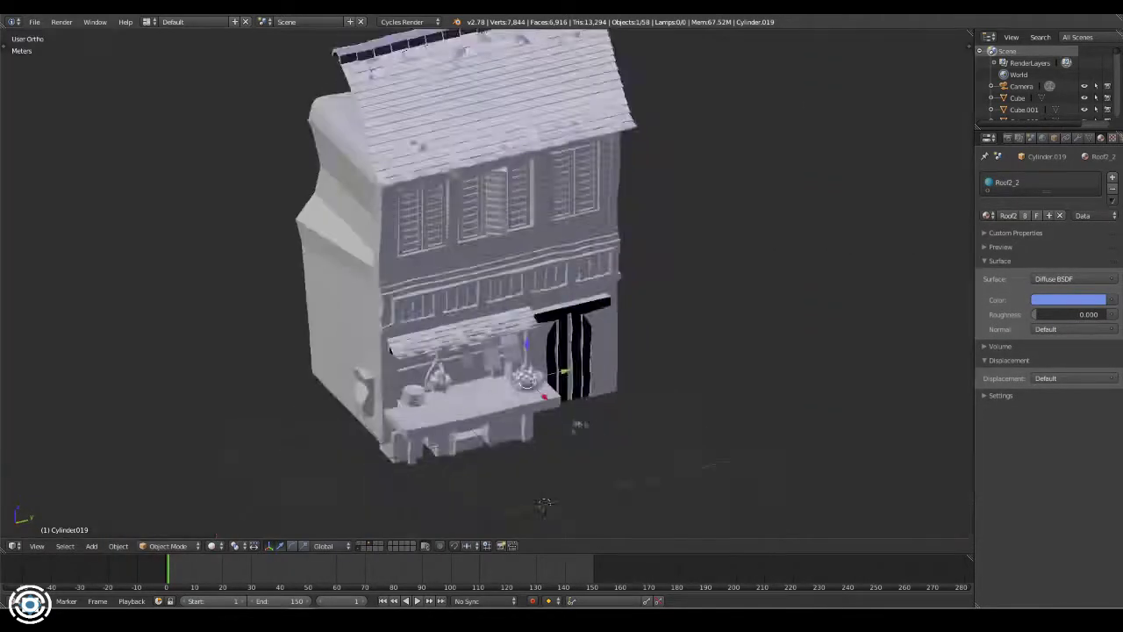
scroll(544, 395, up, 5)
right_click(536, 345)
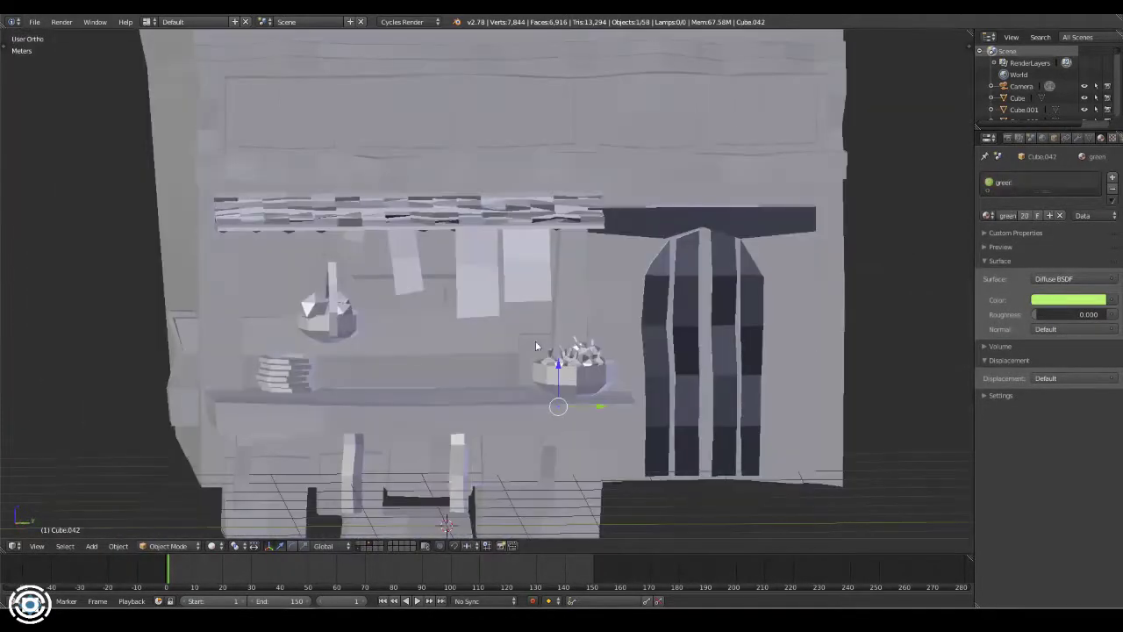
scroll(495, 377, down, 2)
mouse_move(494, 377)
middle_down()
mouse_move(570, 413)
mouse_move(526, 439)
mouse_move(418, 454)
middle_up()
- Add a new cube and merge its selected vertices into a wedge point
key(shift+a)
click(630, 425)
key(Tab)
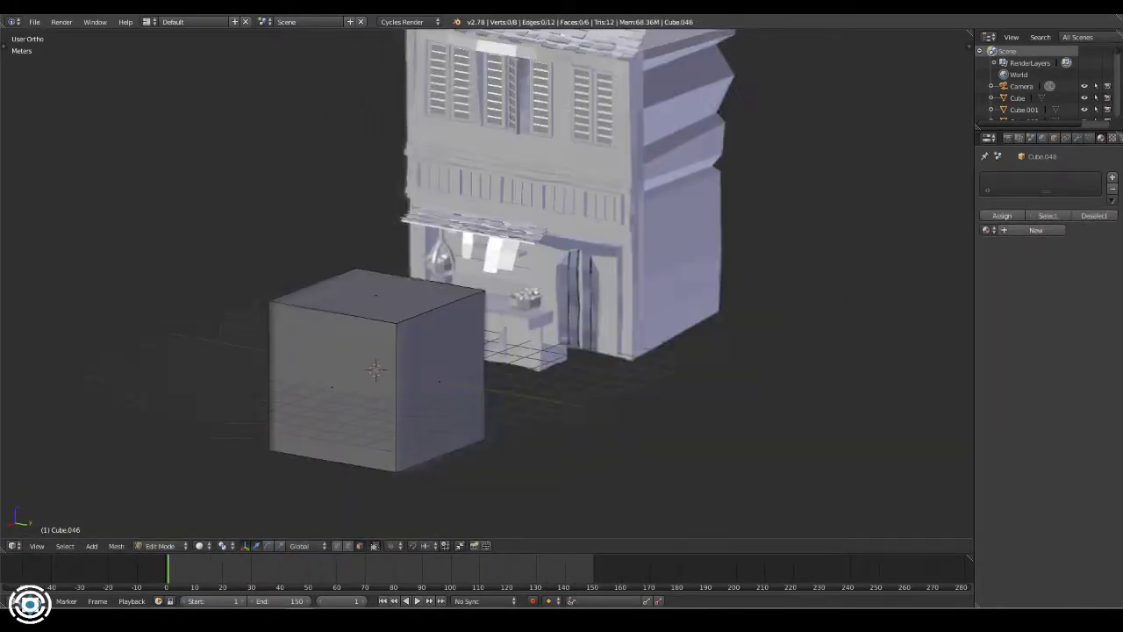
key(Escape)
key(a)
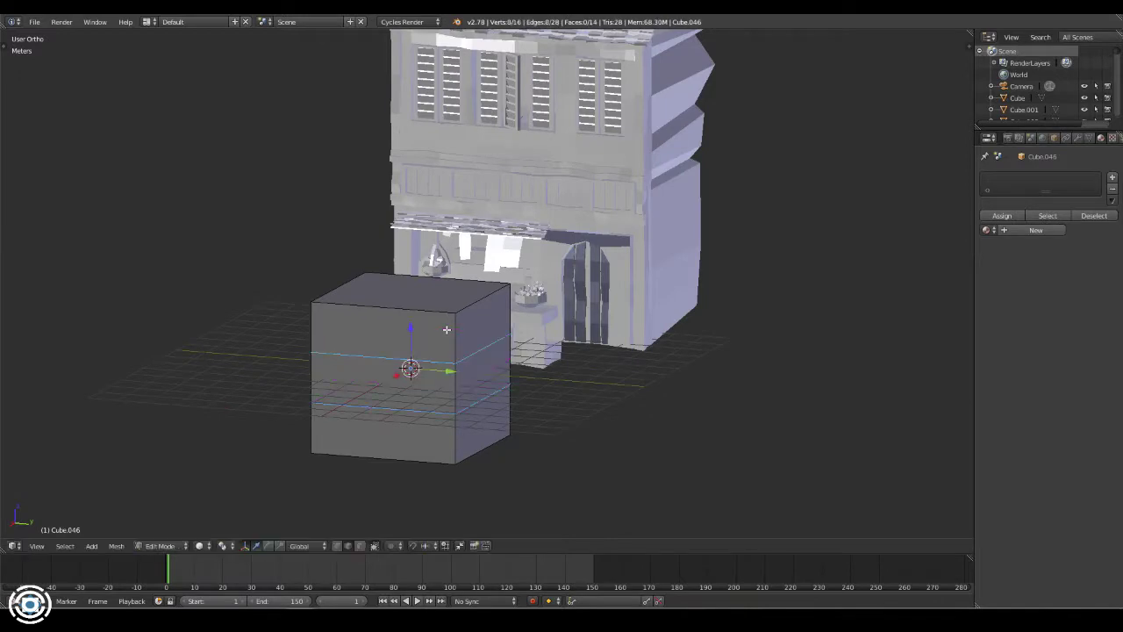
key(alt+m)
click(459, 381)
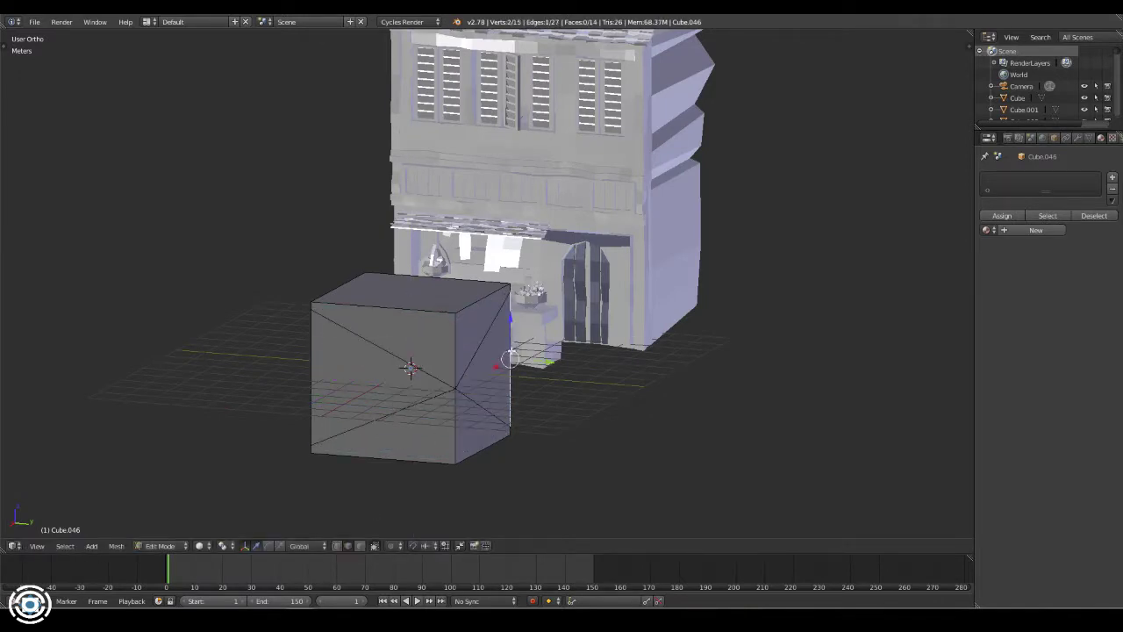
- Scale the wedge's selected vertices along Z and extrude it along the X axis
shift+right_click(459, 457)
key(s)
key(z)
middle_drag(438, 492, 399, 532)
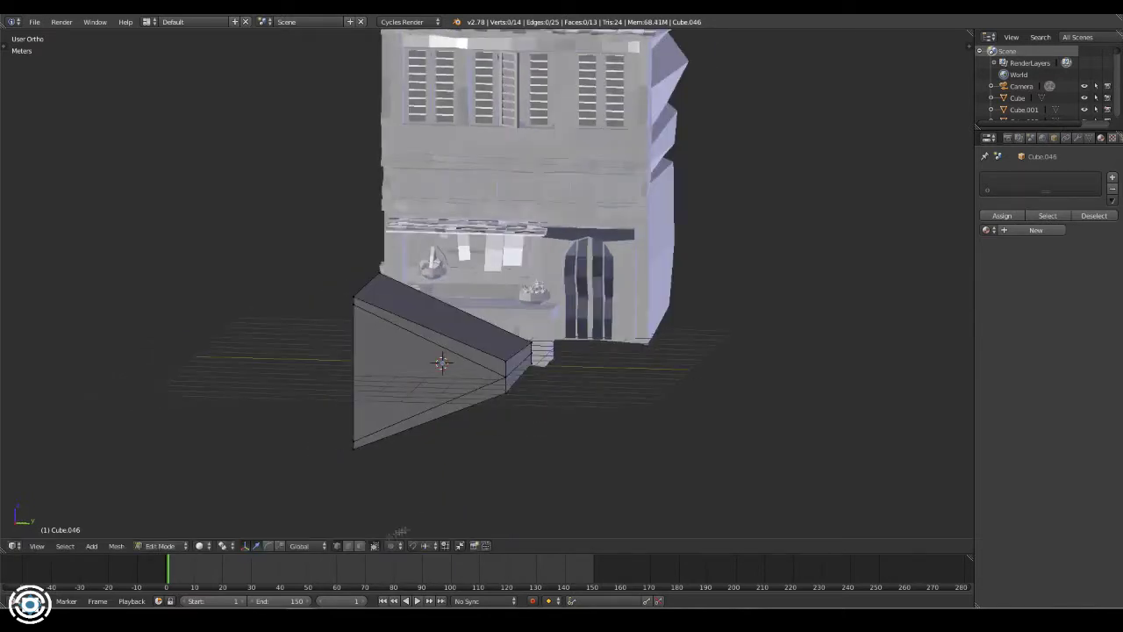
key(x)
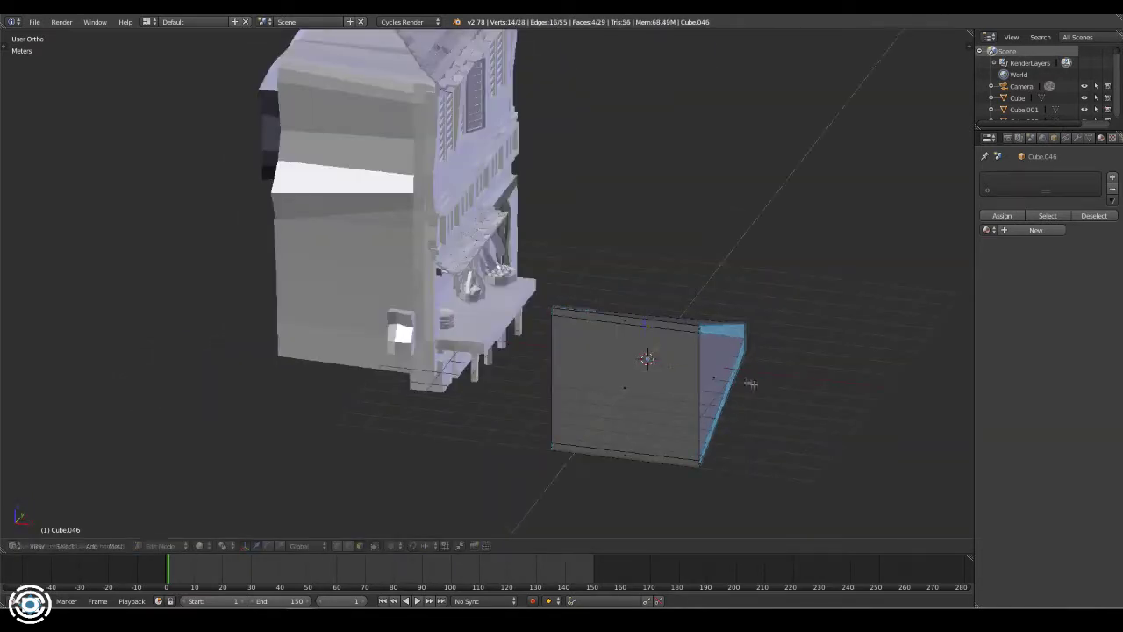
key(Escape)
key(e)
key(x)
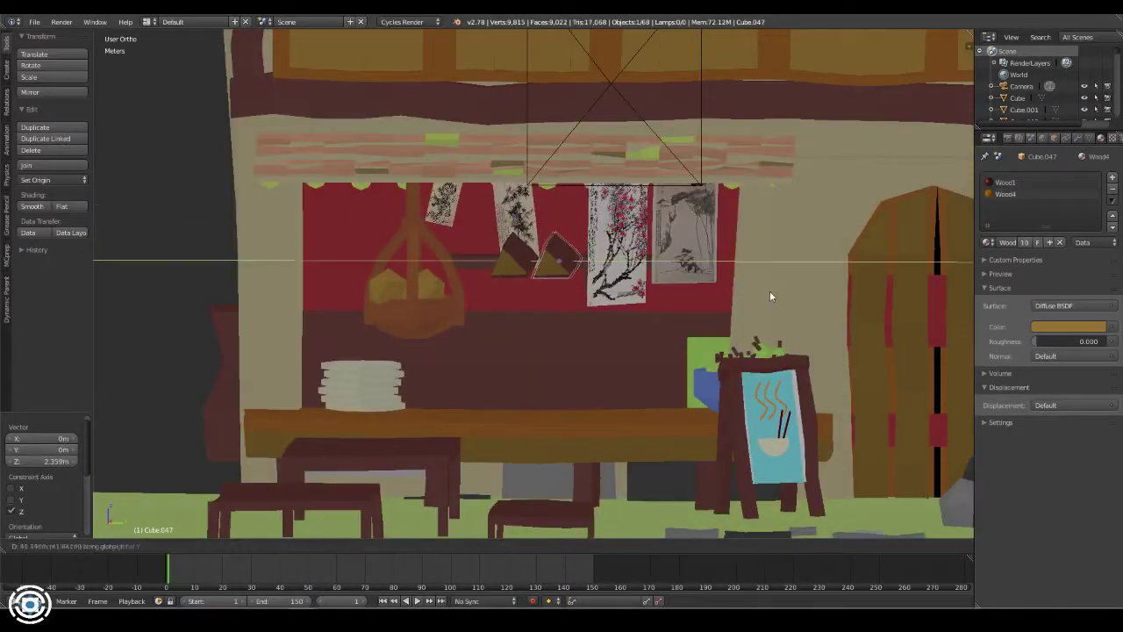
- Duplicate the wedge and flip the copies 180 degrees about the X axis
click(771, 296)
key(shift+d)
text(y)
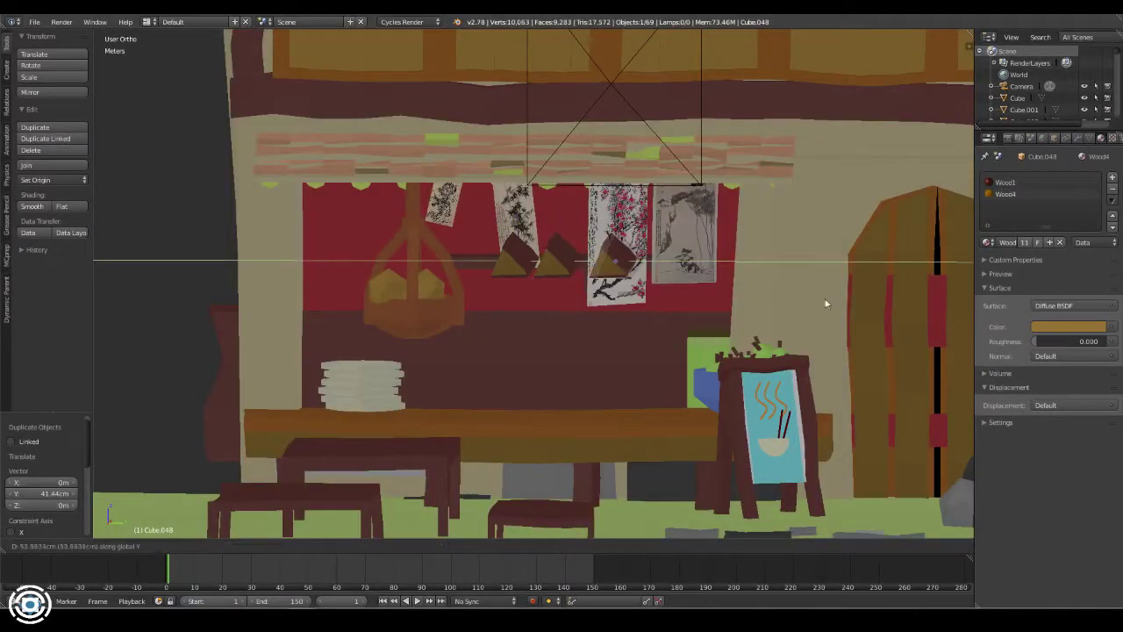
text(x180)
key(Return)
key(shift+d)
key(Escape)
key(r)
key(x)
click(592, 182)
- Move and stretch the wedge copies along Y to cluster them beneath the awning
key(KP_3)
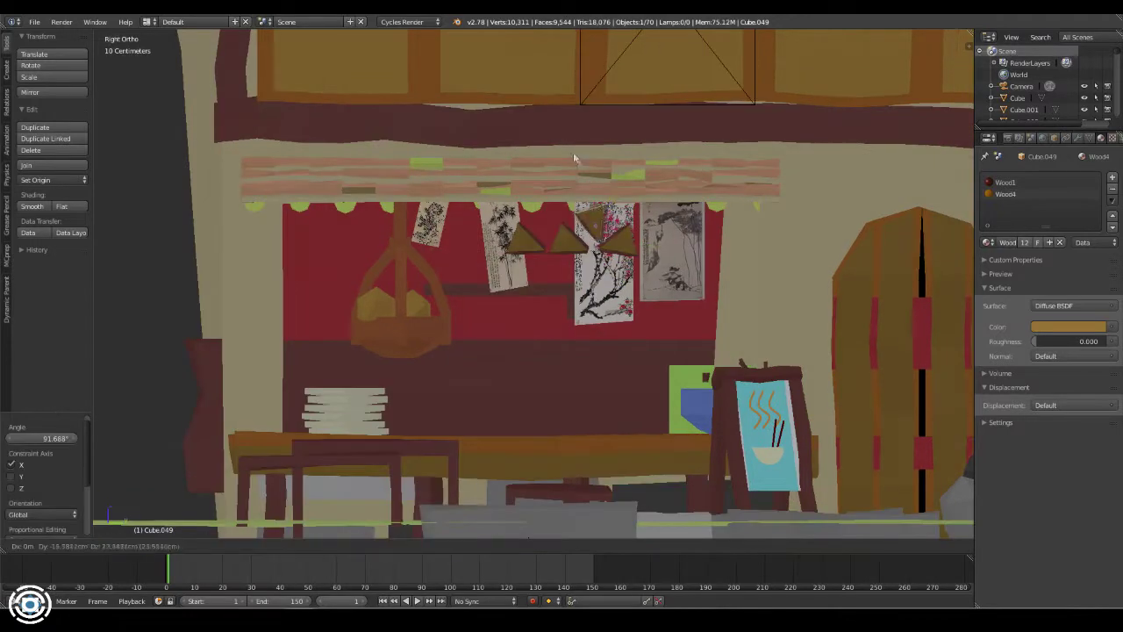
key(g)
key(y)
click(732, 233)
key(s)
key(y)
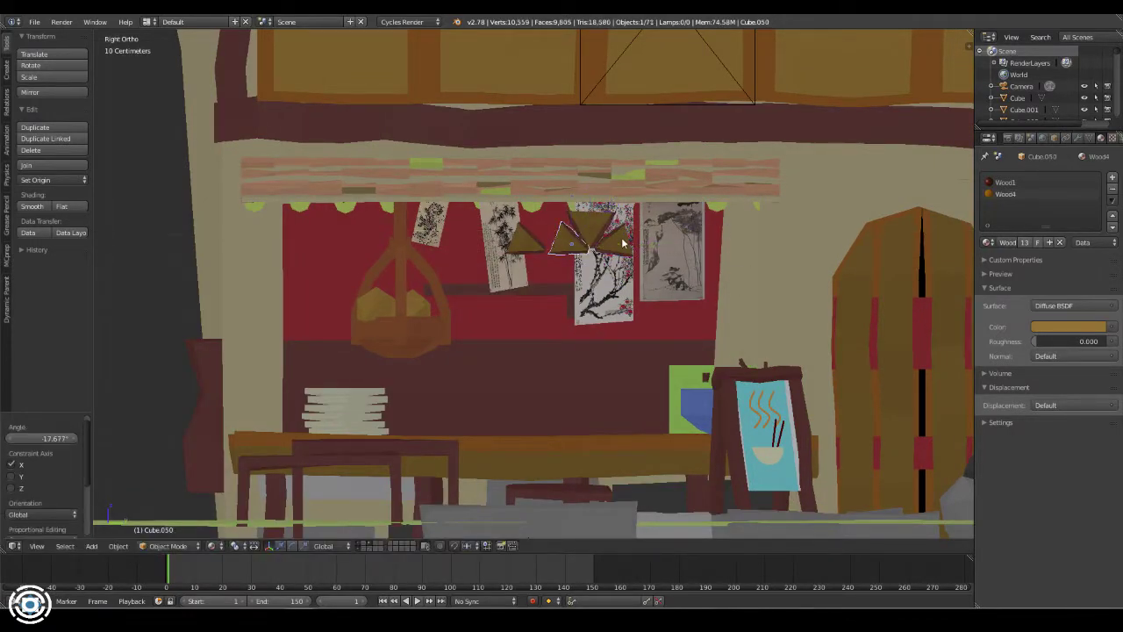
click(728, 230)
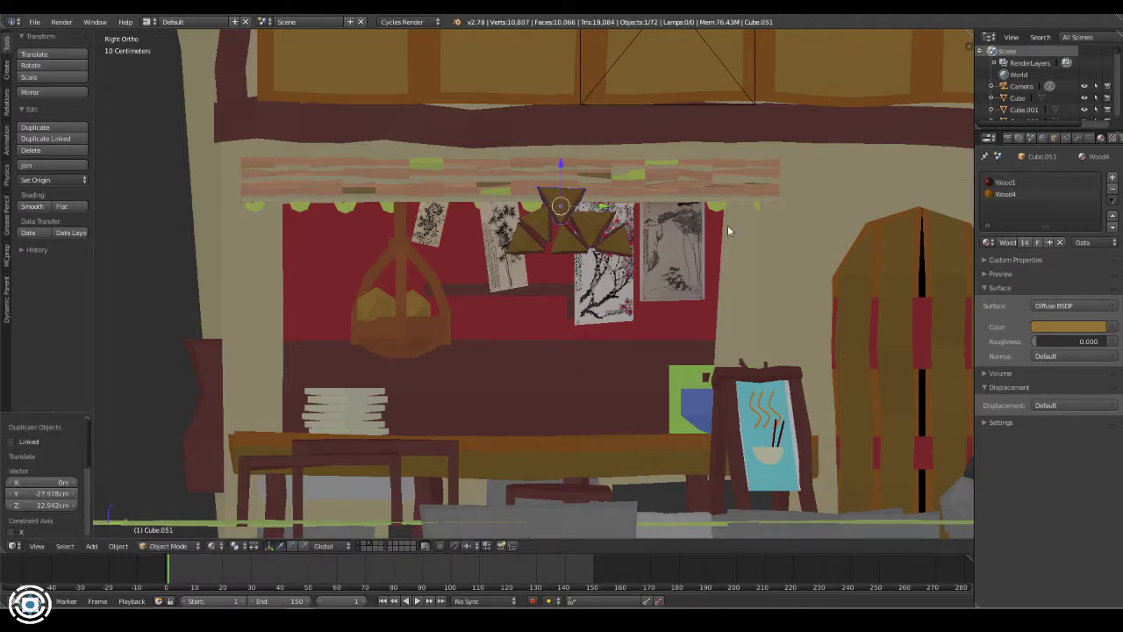
click(605, 205)
key(shift+d)
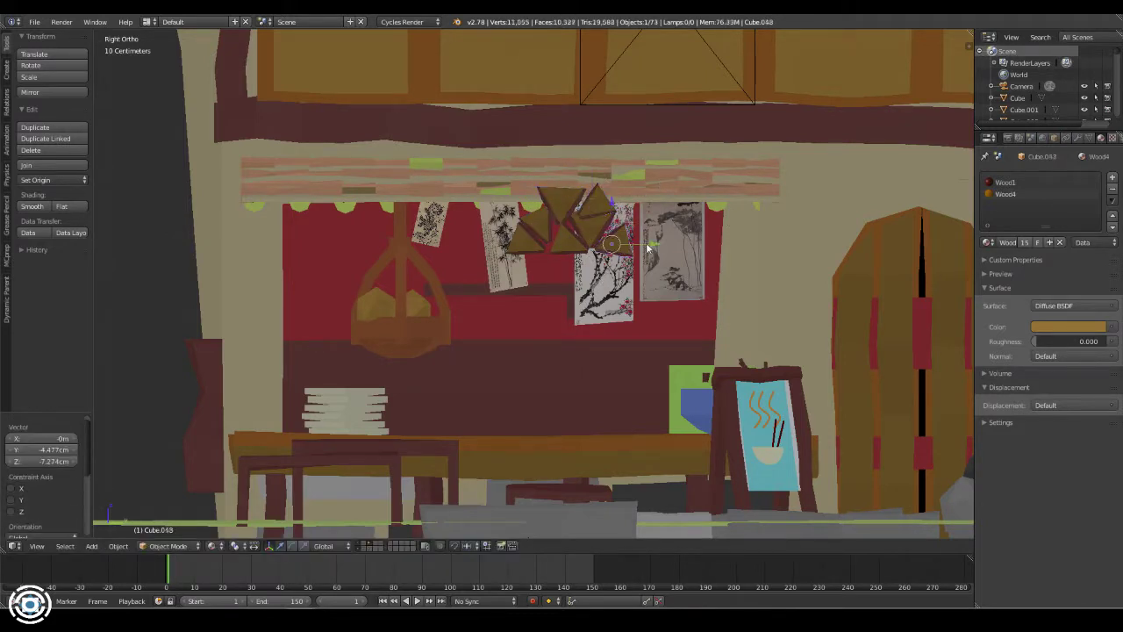
click(655, 178)
click(639, 180)
- Select a plank in the wedge stack and bring up its material list
mouse_move(639, 181)
middle_down()
mouse_move(614, 261)
mouse_move(901, 352)
middle_up()
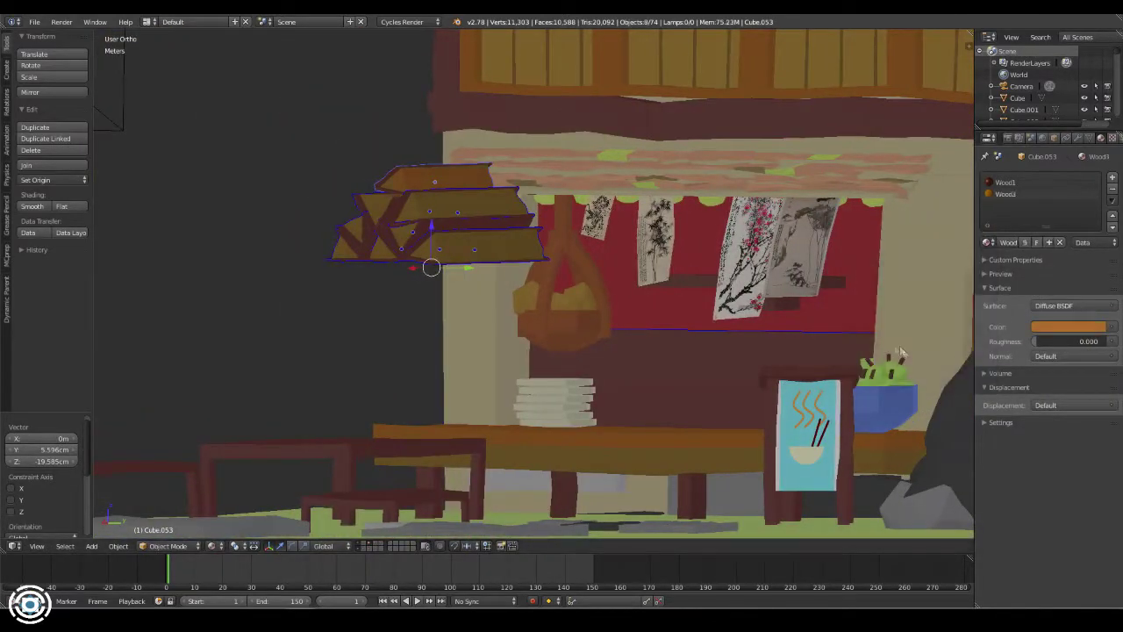
middle_drag(439, 219, 421, 259)
right_click(414, 270)
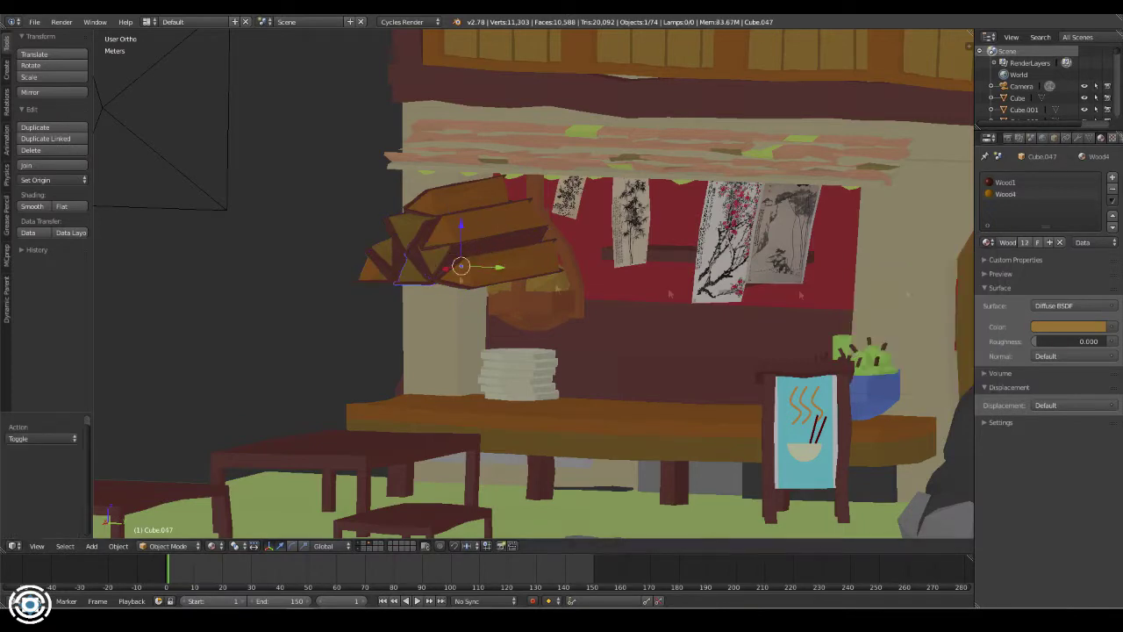
click(989, 242)
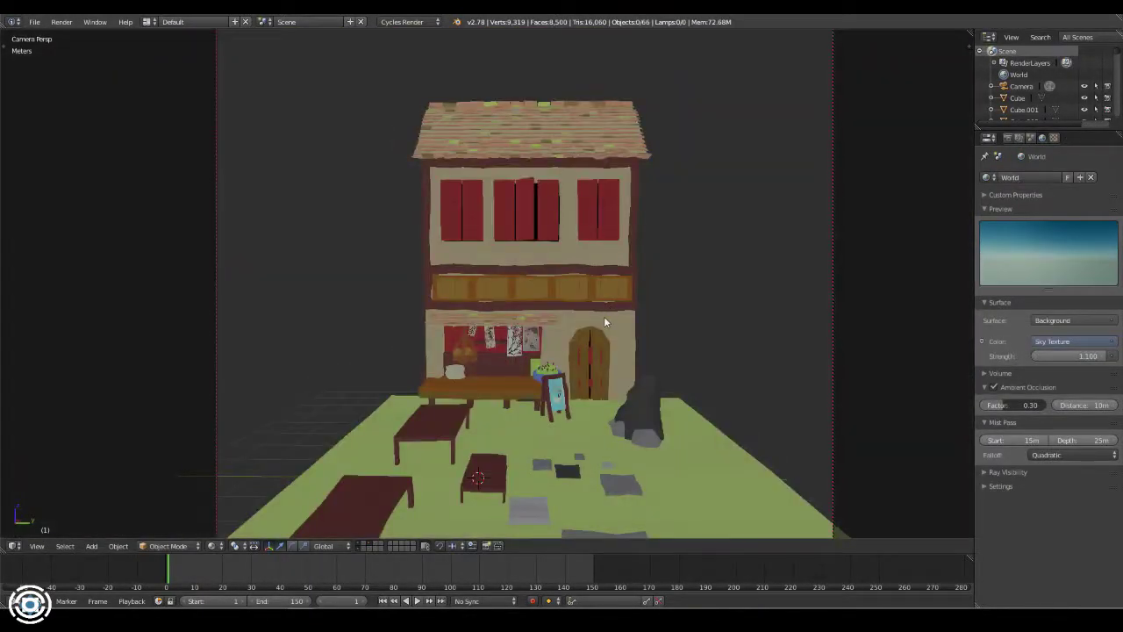
- Select the green plant and view the alley through the camera in Material shading
right_click(544, 373)
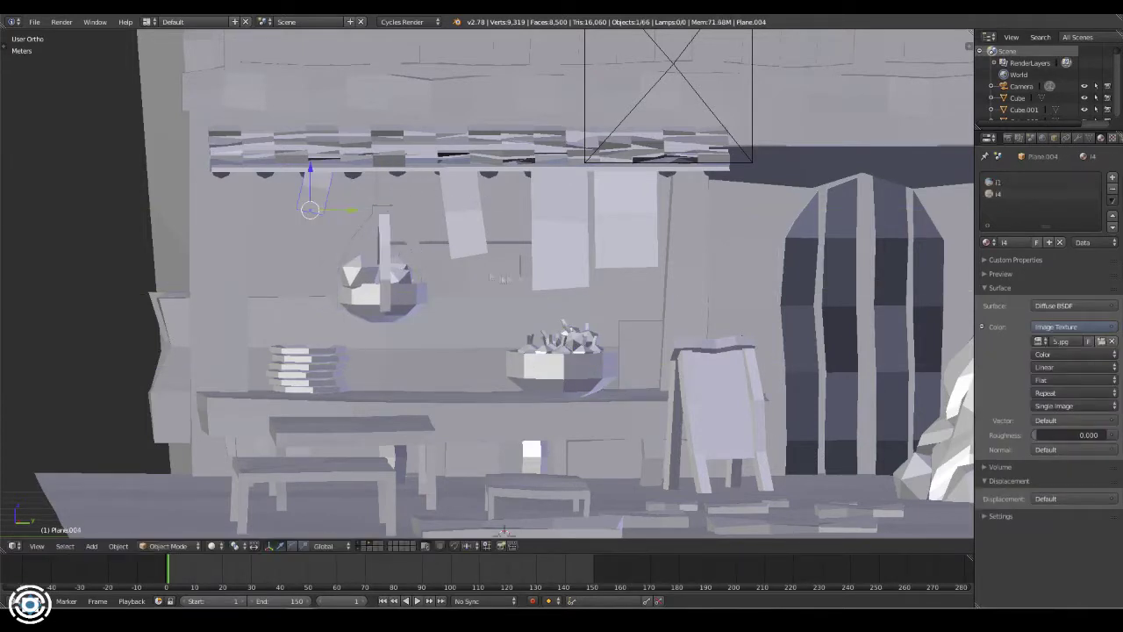
key(KP_0)
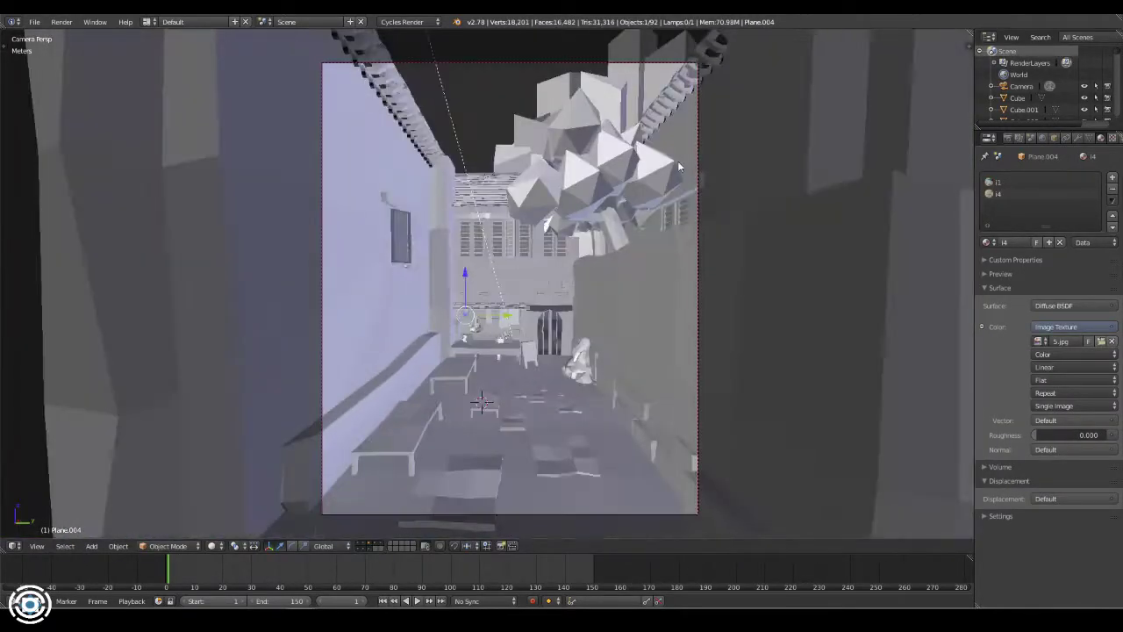
click(211, 546)
click(210, 479)
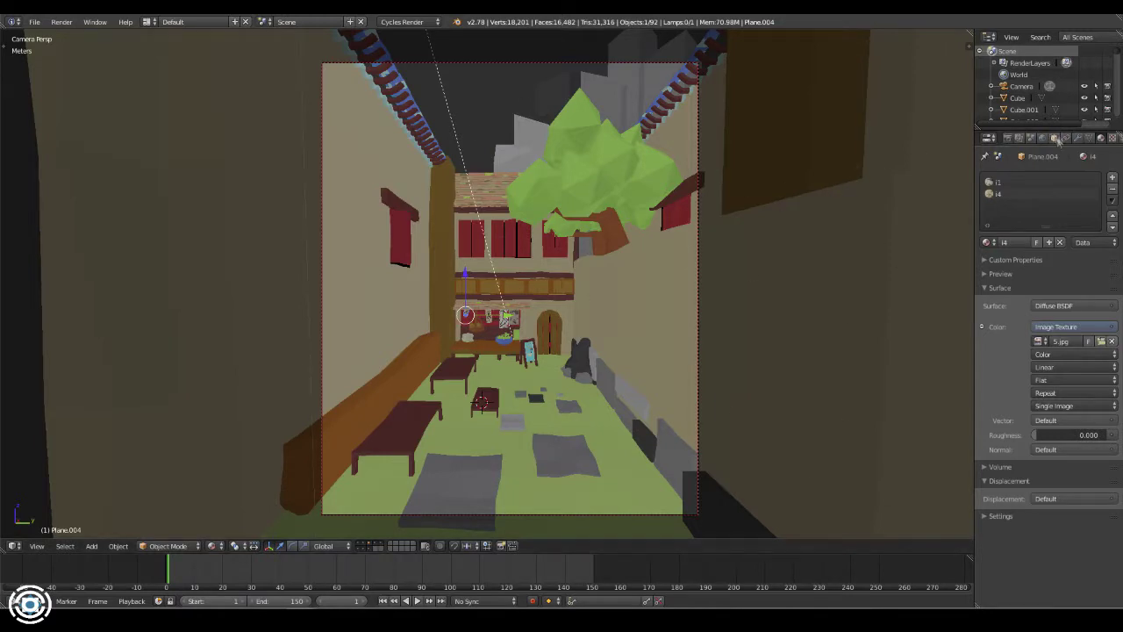
- Expand the Color Management panel in the Scene properties
click(1042, 138)
click(1030, 138)
click(1025, 266)
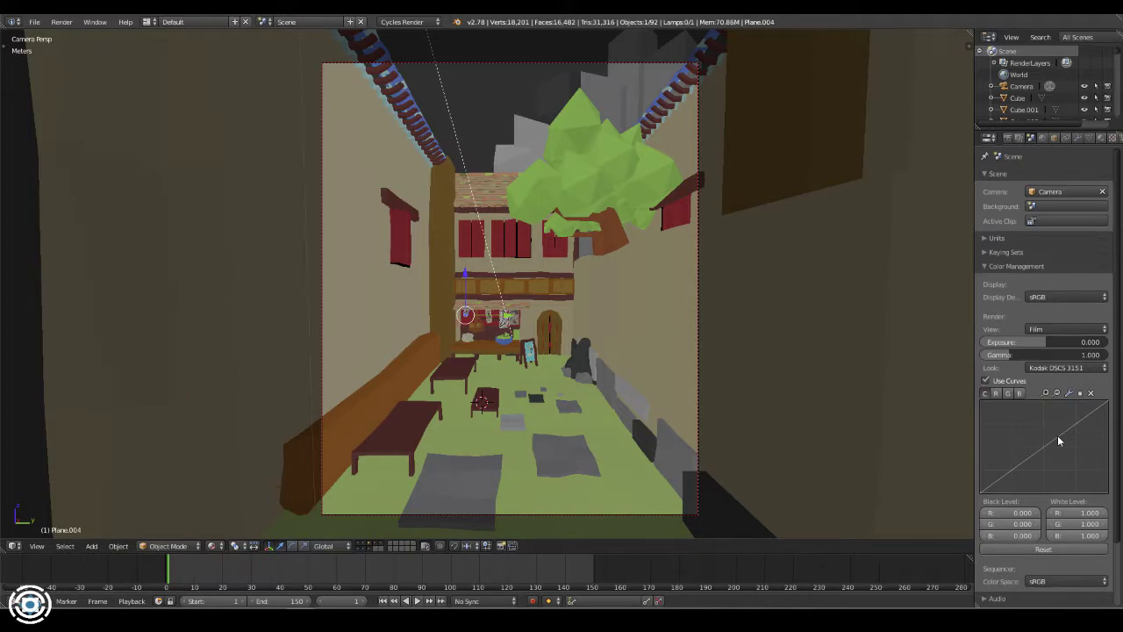
- Split the viewport and show the floor2 material's shader nodes in a Node Editor on the right
drag(970, 35, 694, 209)
click(691, 546)
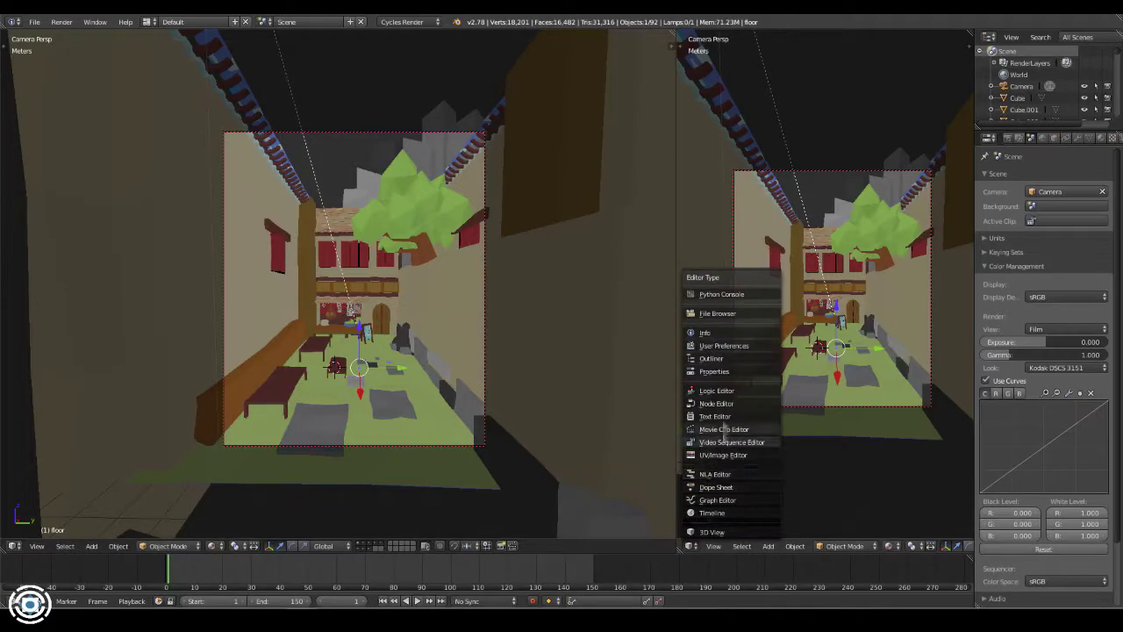
click(728, 430)
click(1090, 138)
scroll(768, 338, up, 3)
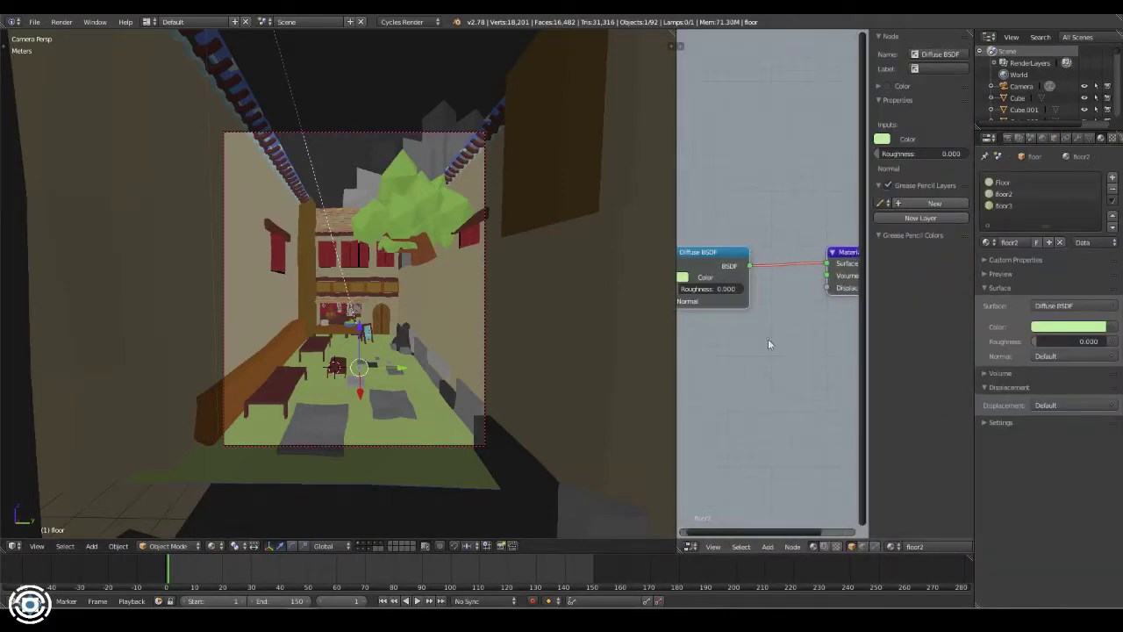
scroll(767, 338, up, 2)
scroll(770, 307, down, 2)
- Insert a Mix Shader between Diffuse and Output, and wire Generated coordinates into the Noise Texture
click(772, 307)
key(Escape)
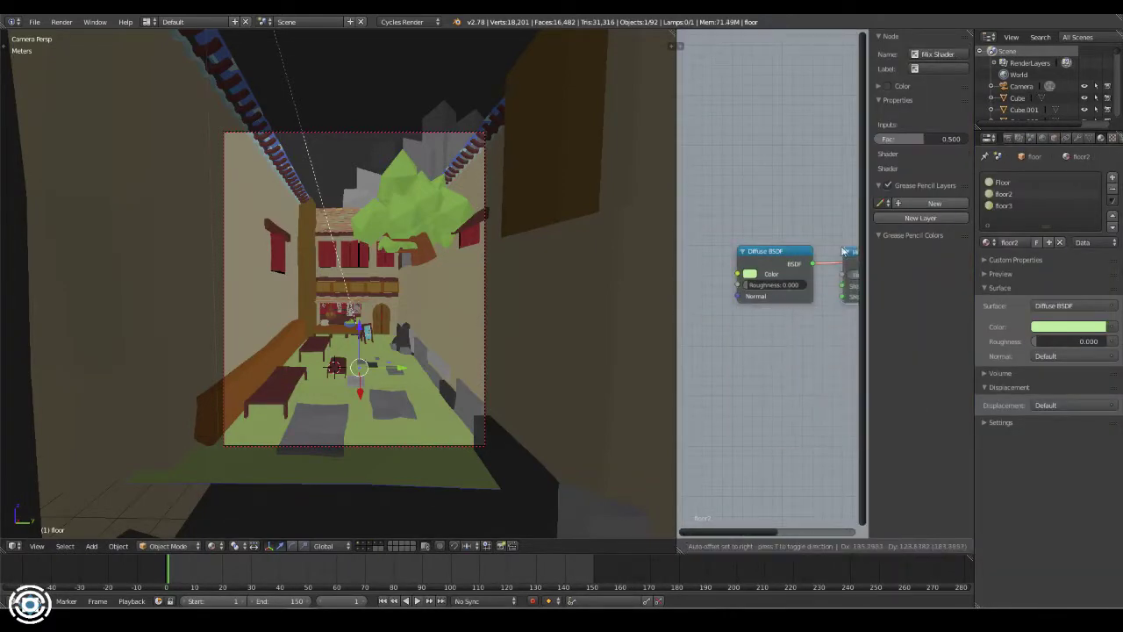
key(n)
drag(677, 263, 436, 263)
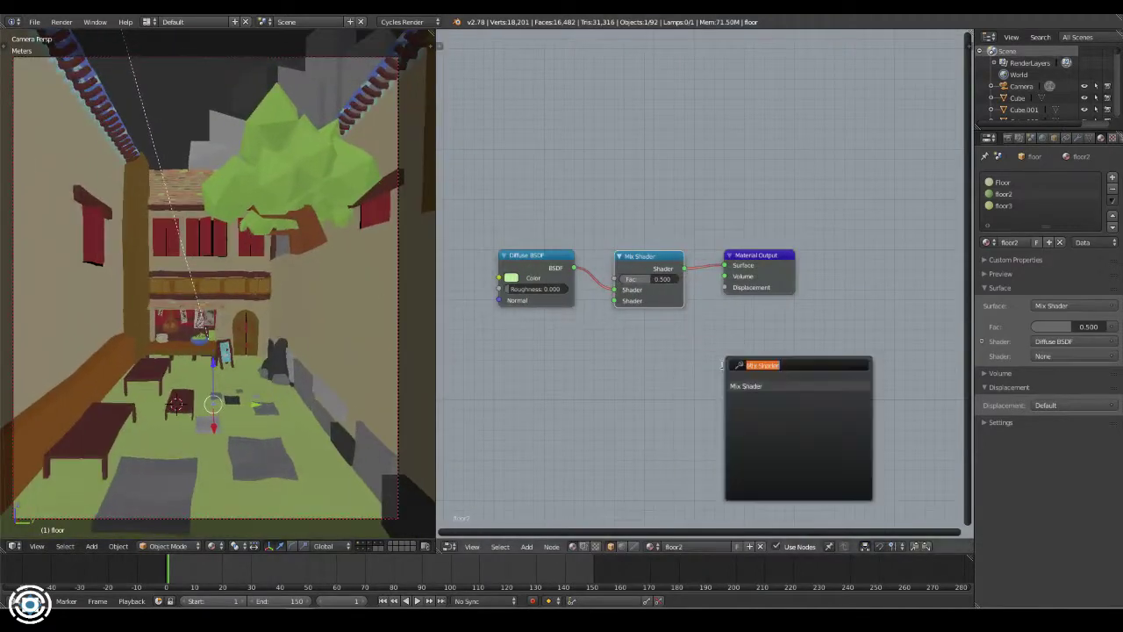
drag(509, 361, 535, 409)
- Add a ColorRamp fed by the noise, and a Mapping node before the Noise Texture
key(shift+a)
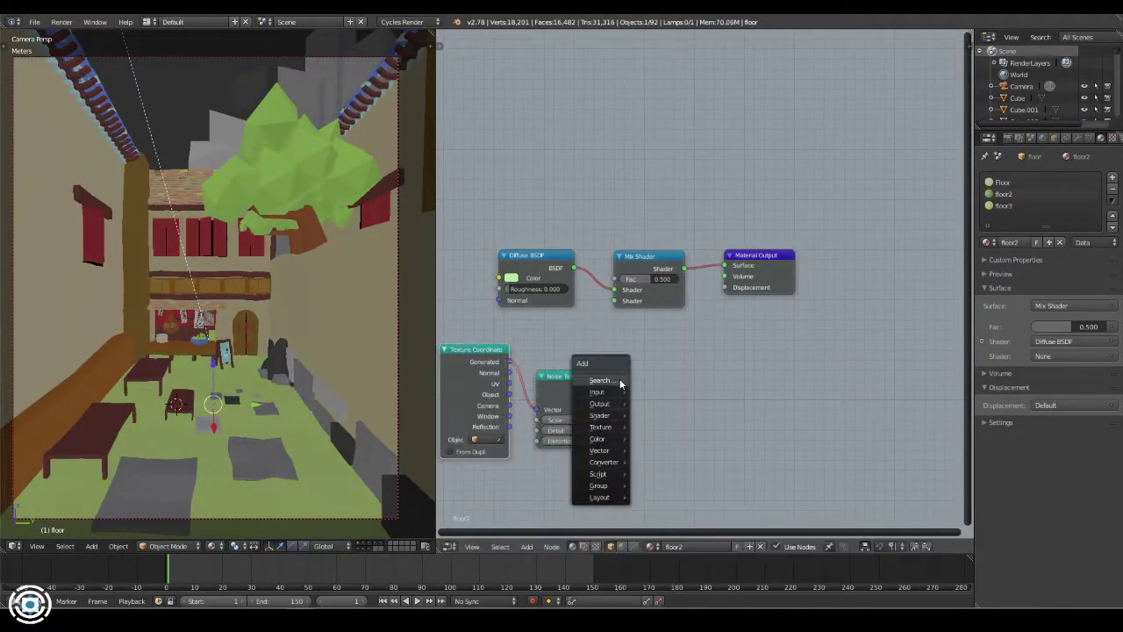
click(645, 399)
click(694, 382)
mouse_move(605, 399)
mouse_down()
mouse_move(641, 405)
mouse_move(656, 464)
mouse_up()
key(shift+a)
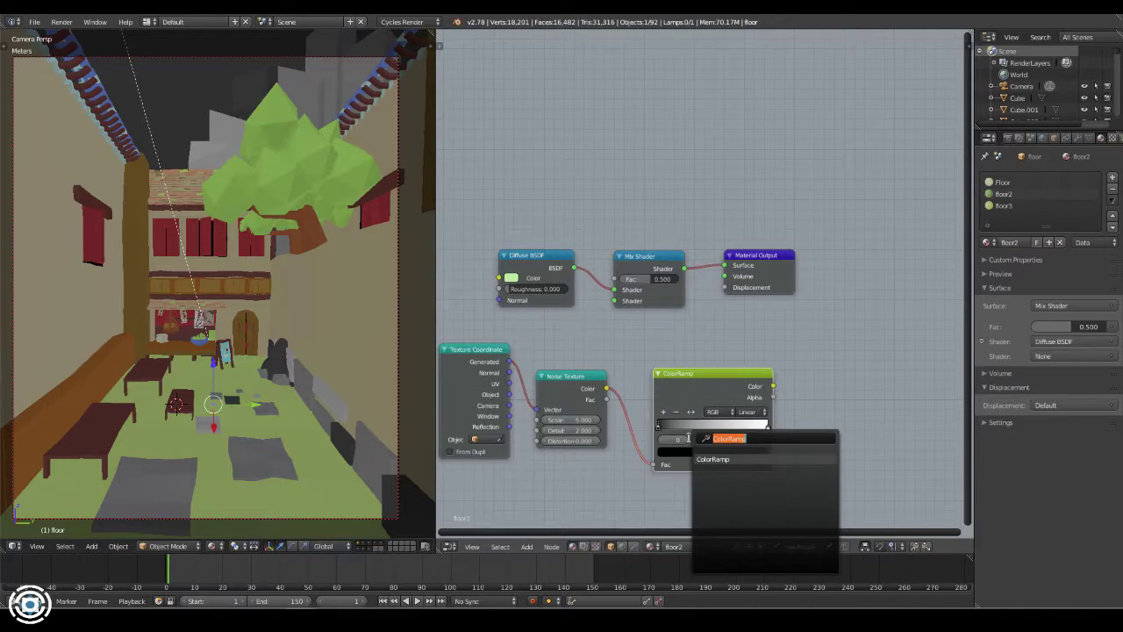
click(728, 438)
click(627, 413)
mouse_move(881, 309)
middle_down()
mouse_move(797, 296)
mouse_move(993, 290)
middle_up()
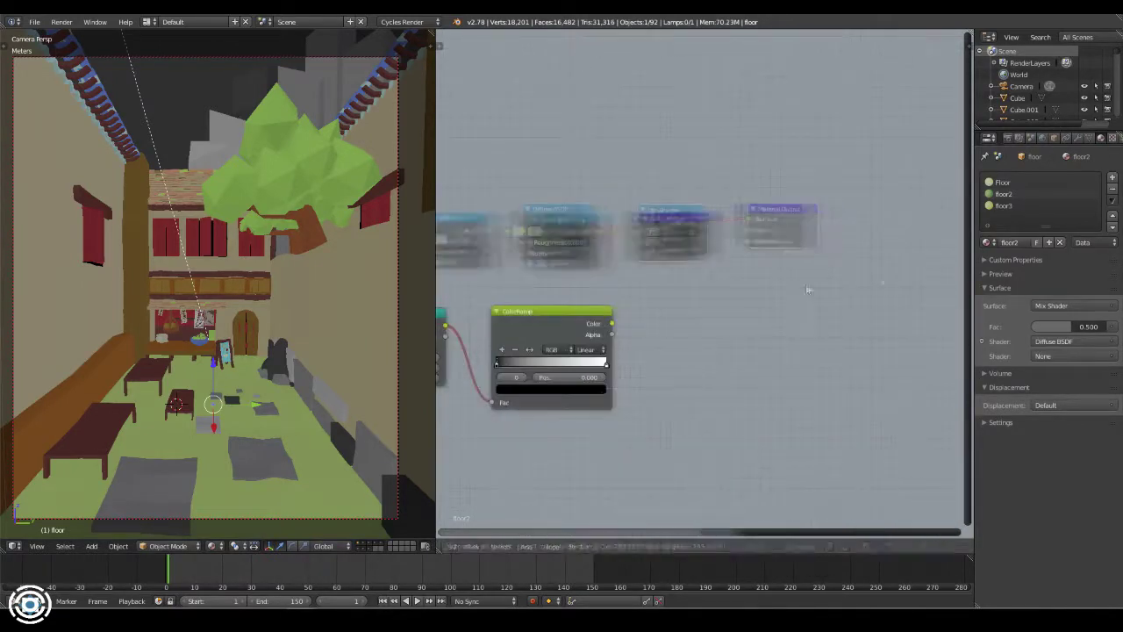
- Add a Glossy BSDF with roughness driven by the ColorRamp, feeding the Mix Shader
key(shift+a)
click(702, 369)
click(707, 324)
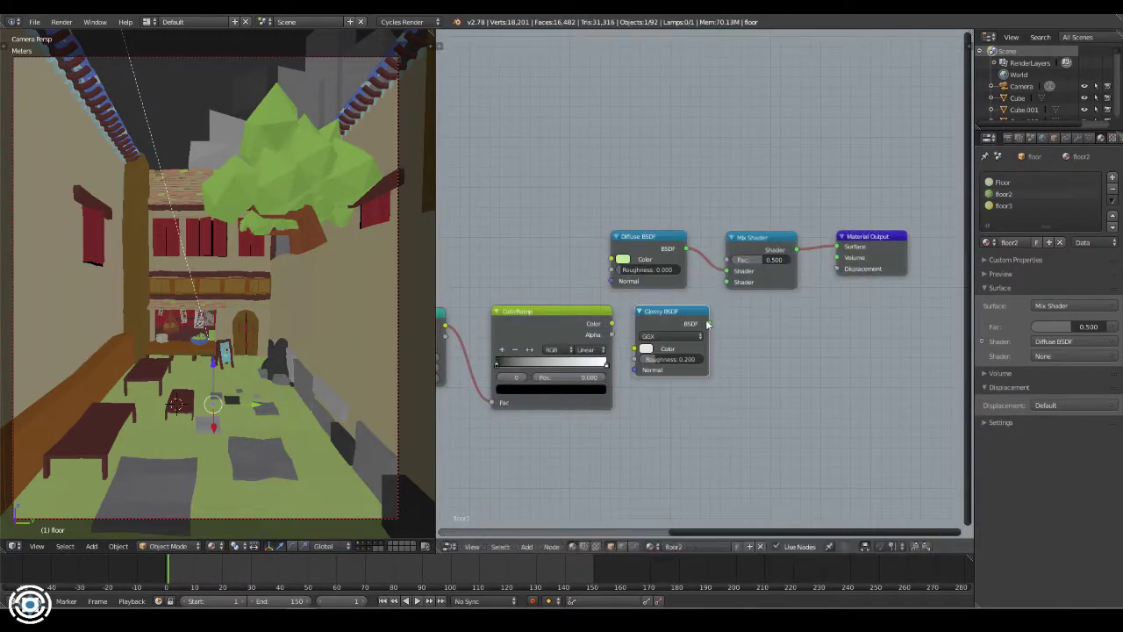
drag(625, 379, 635, 359)
middle_drag(498, 371, 626, 366)
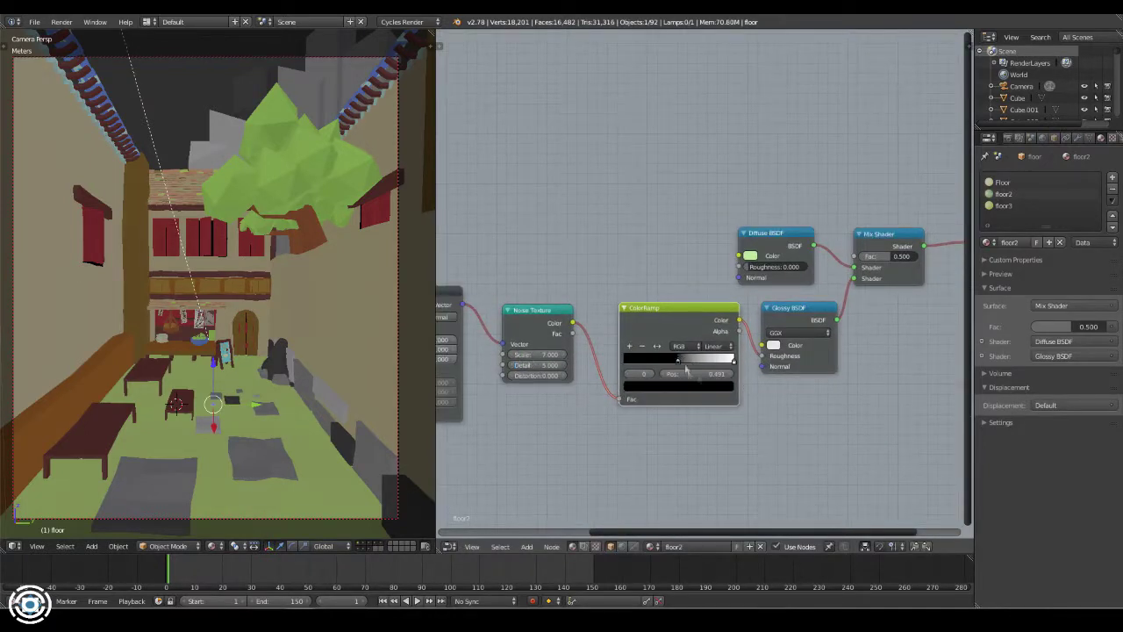
- Isolate the floor, render a test image, then restore the floor2 nodes and preview live rendering
click(366, 546)
key(F12)
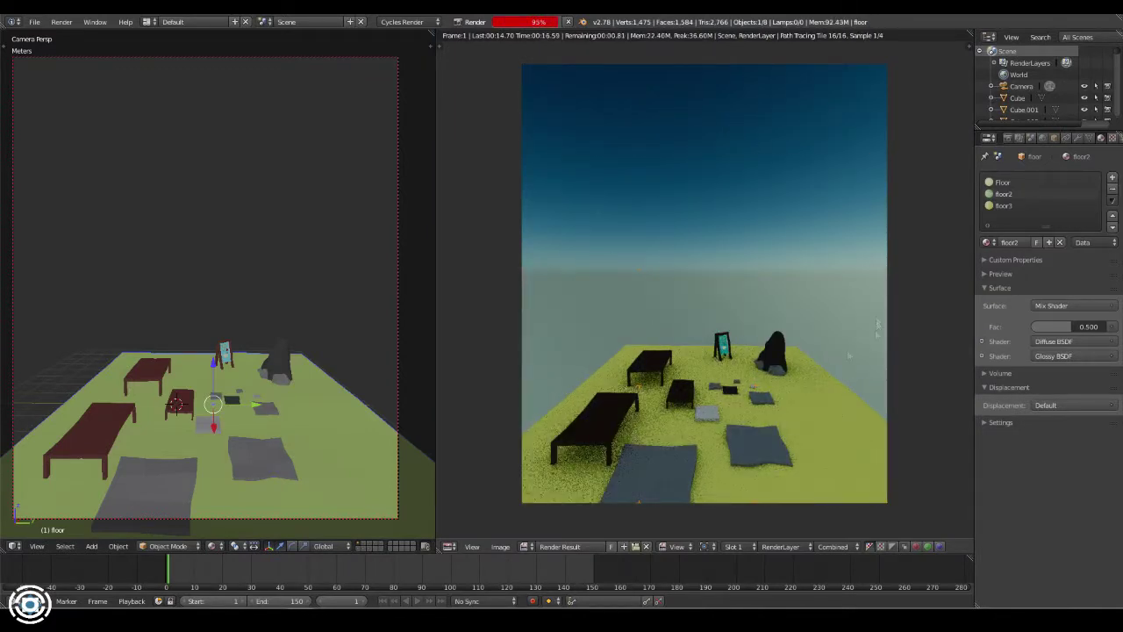
click(647, 547)
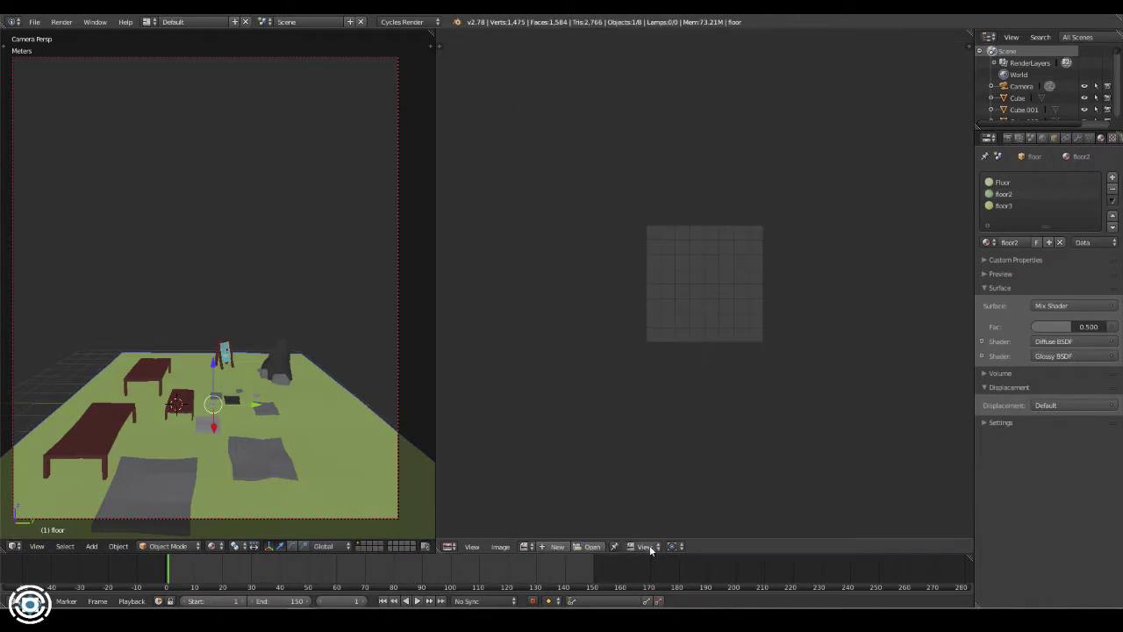
click(524, 546)
click(501, 409)
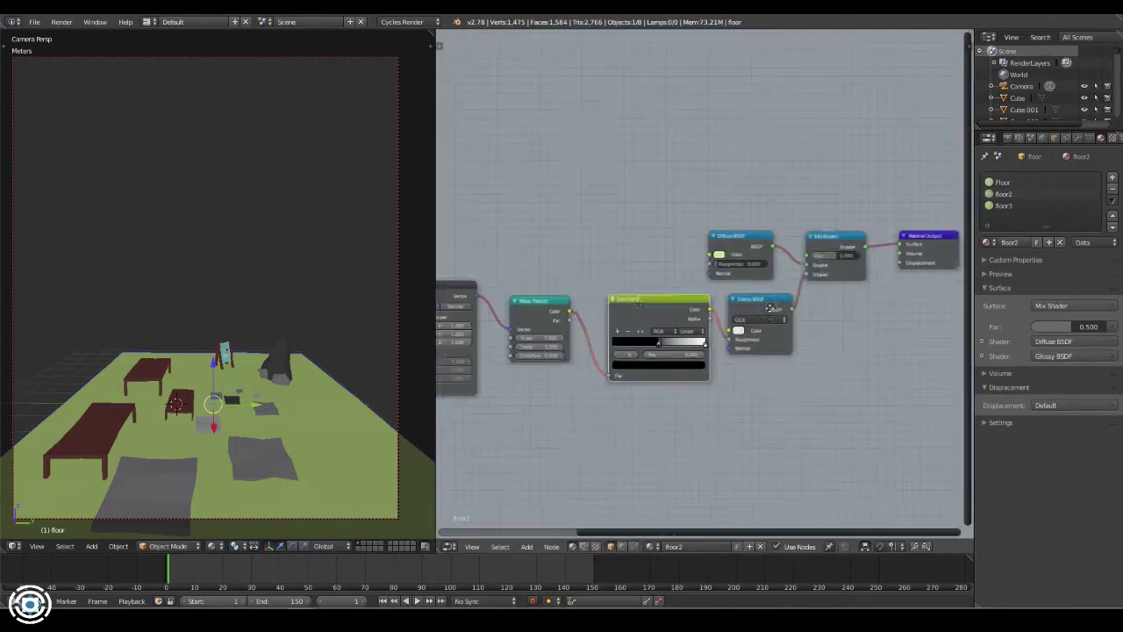
middle_drag(759, 341, 726, 345)
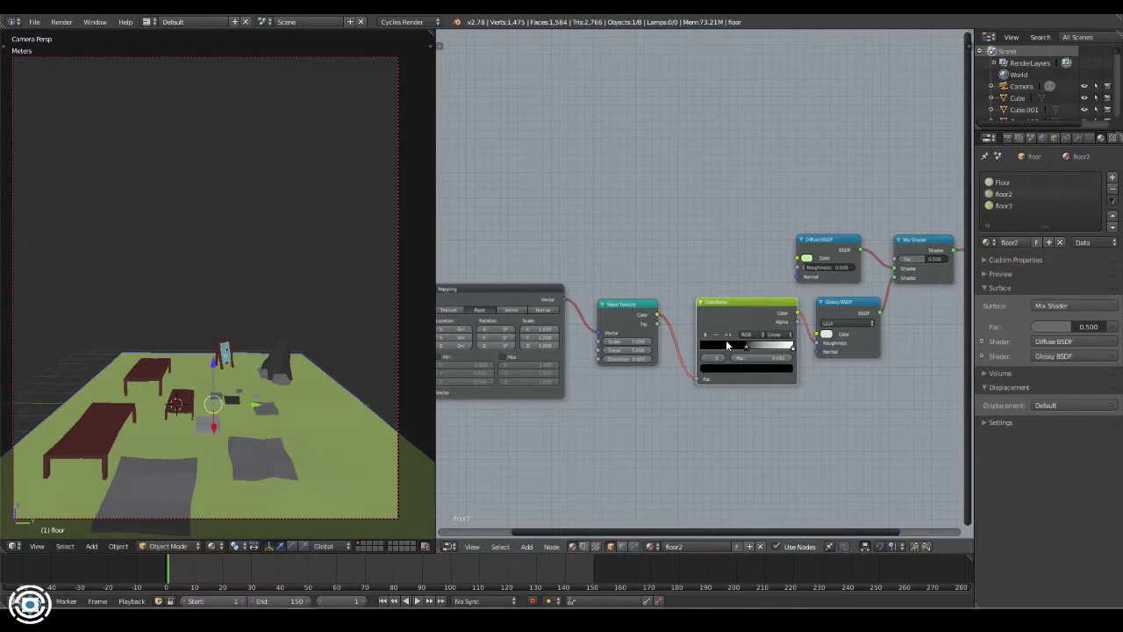
key(shift+z)
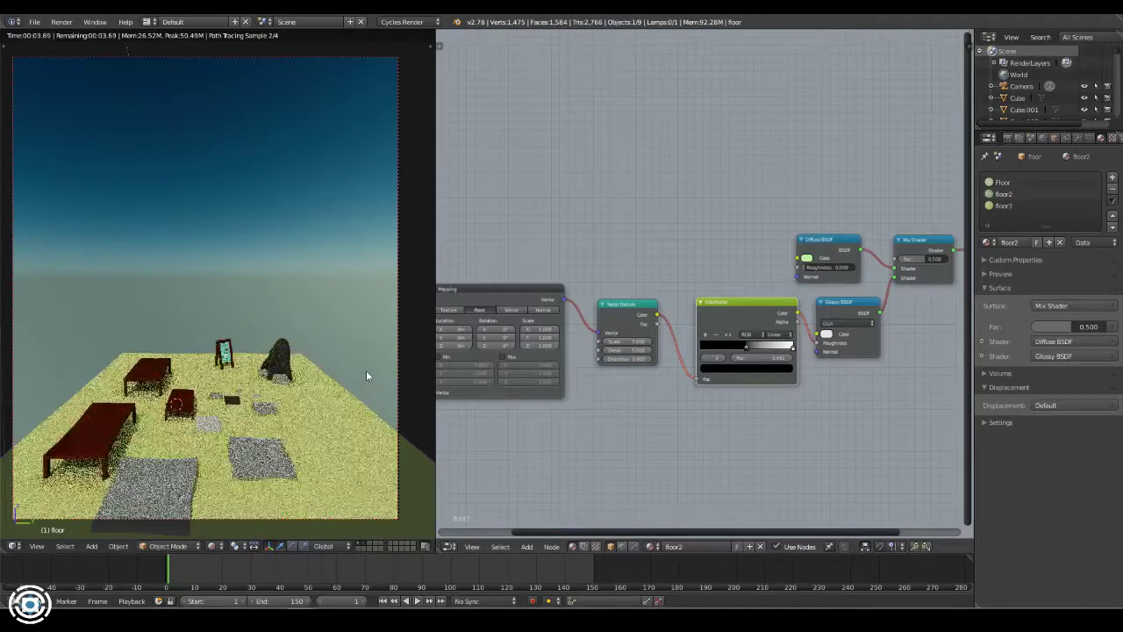
- Drive the mix factor with Fresnel, shift a ColorRamp stop left, set noise Detail 2, return to solid shading
click(982, 326)
click(878, 202)
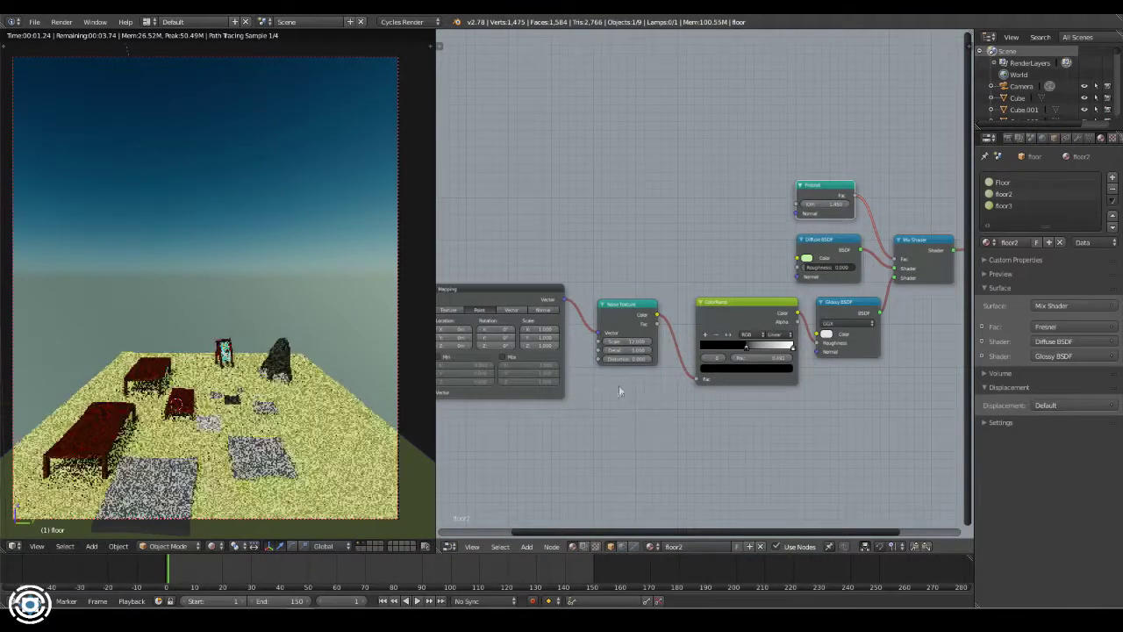
mouse_move(748, 348)
mouse_down()
mouse_move(735, 348)
mouse_move(785, 348)
mouse_up()
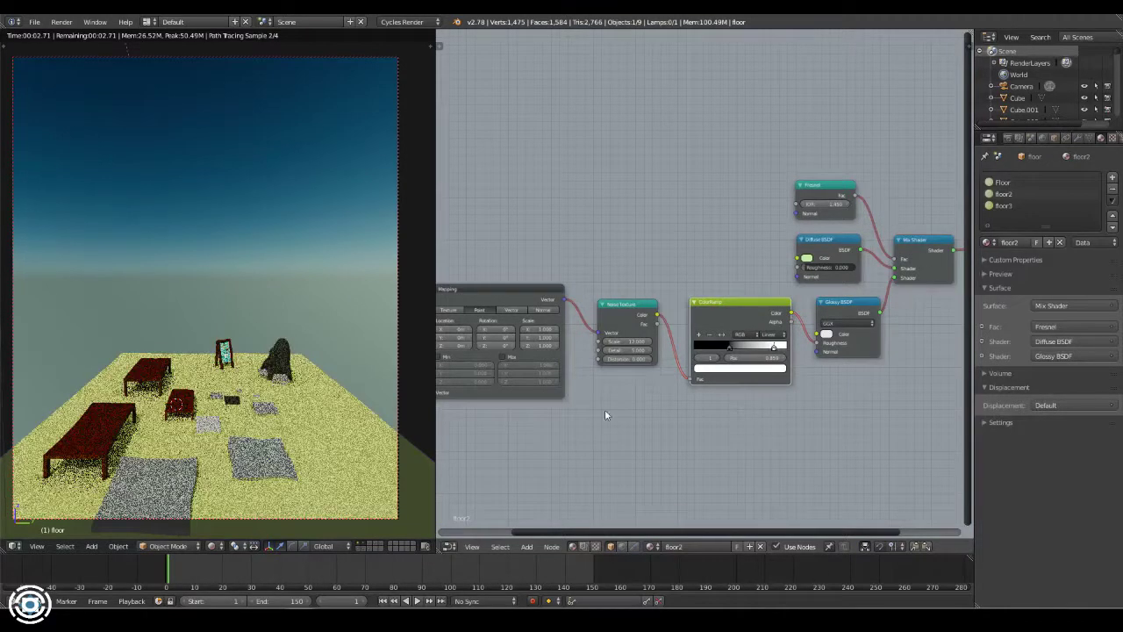
click(633, 350)
text(2)
key(Return)
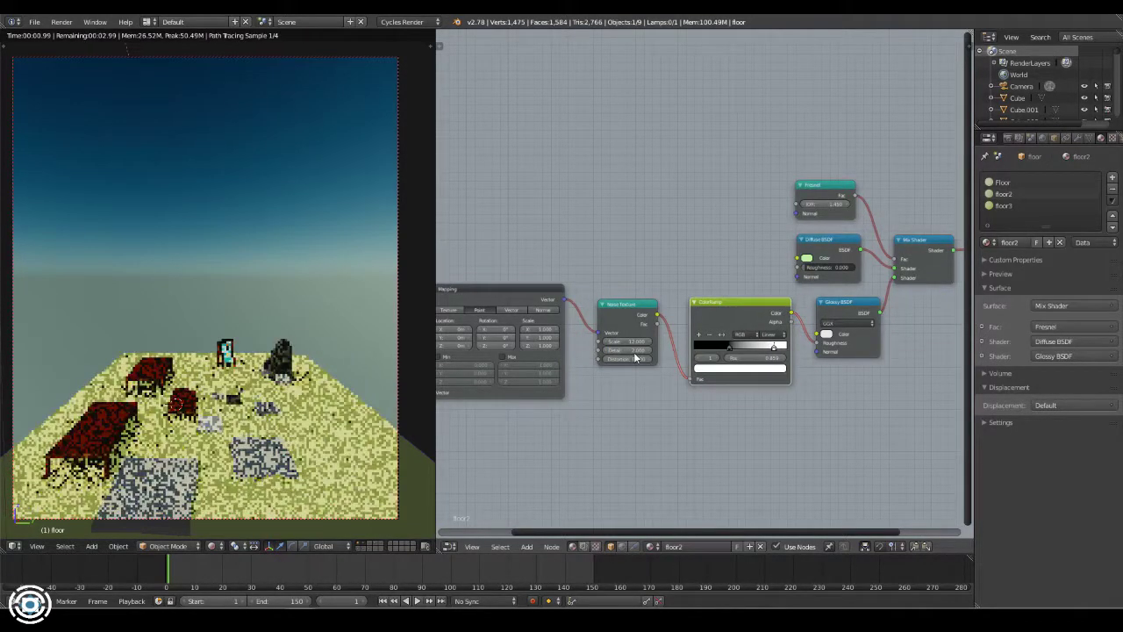
click(210, 545)
click(254, 496)
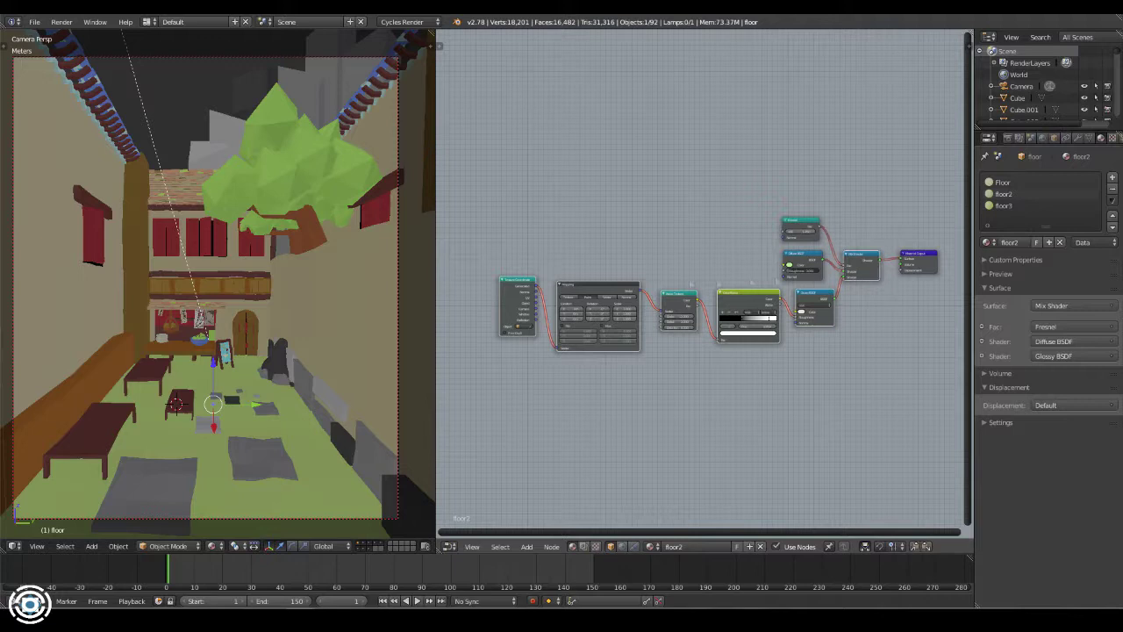
- Paste the copied floor2 noise, ColorRamp and Glossy nodes into the Cube's Wood4 material
key(ctrl+v)
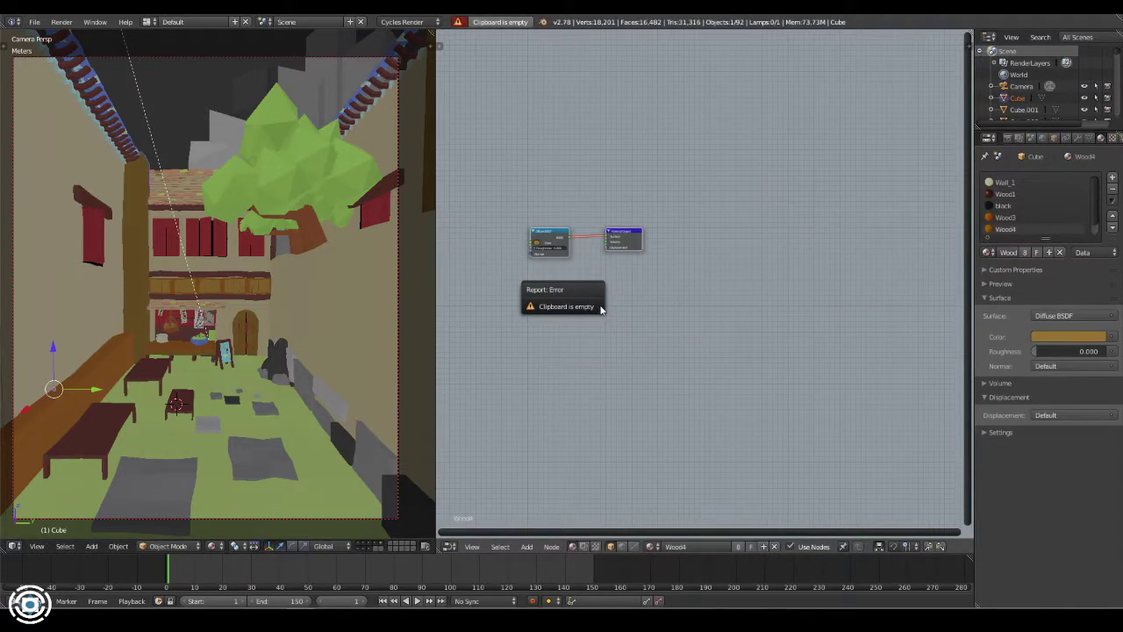
key(ctrl+z)
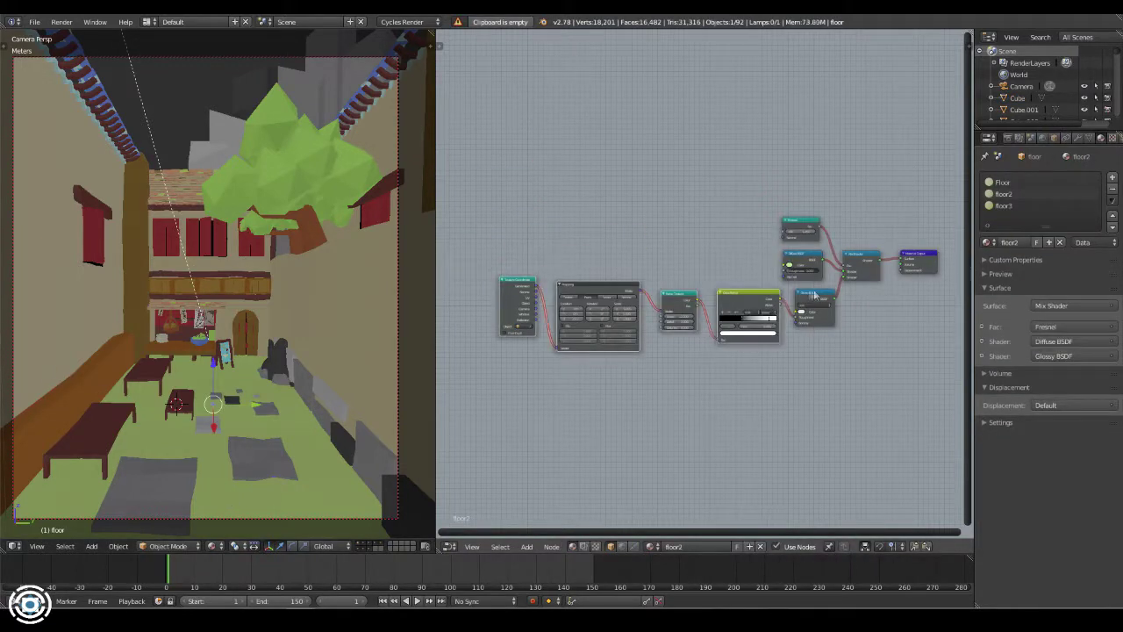
key(ctrl+shift+z)
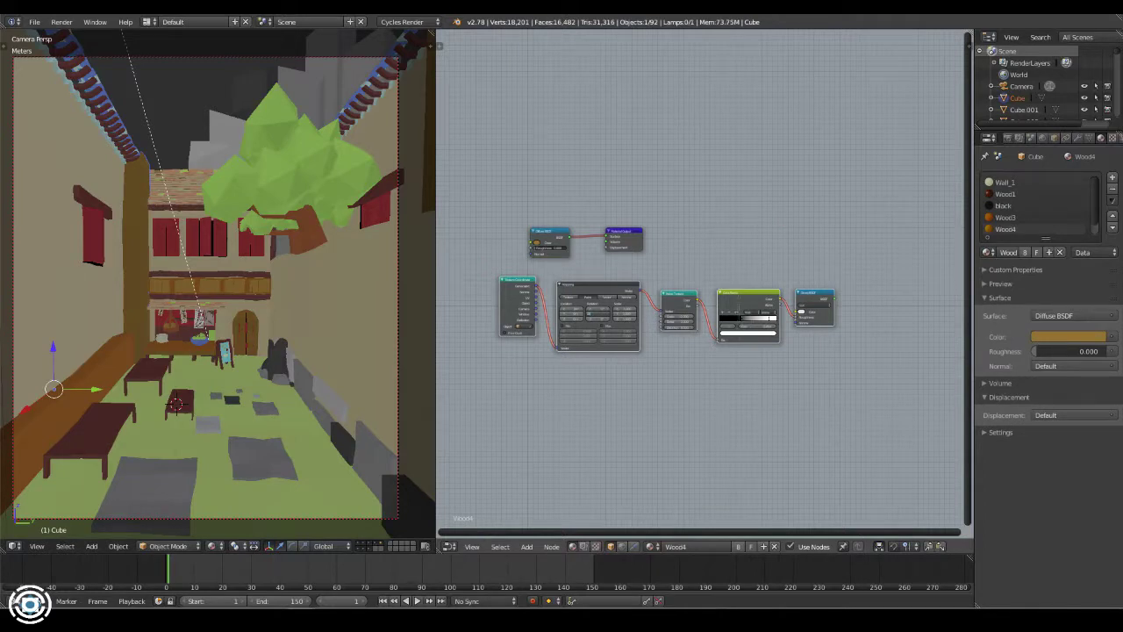
scroll(736, 269, up, 5)
- Add a Mix Shader on the output link and feed the Glossy shader into it
key(space)
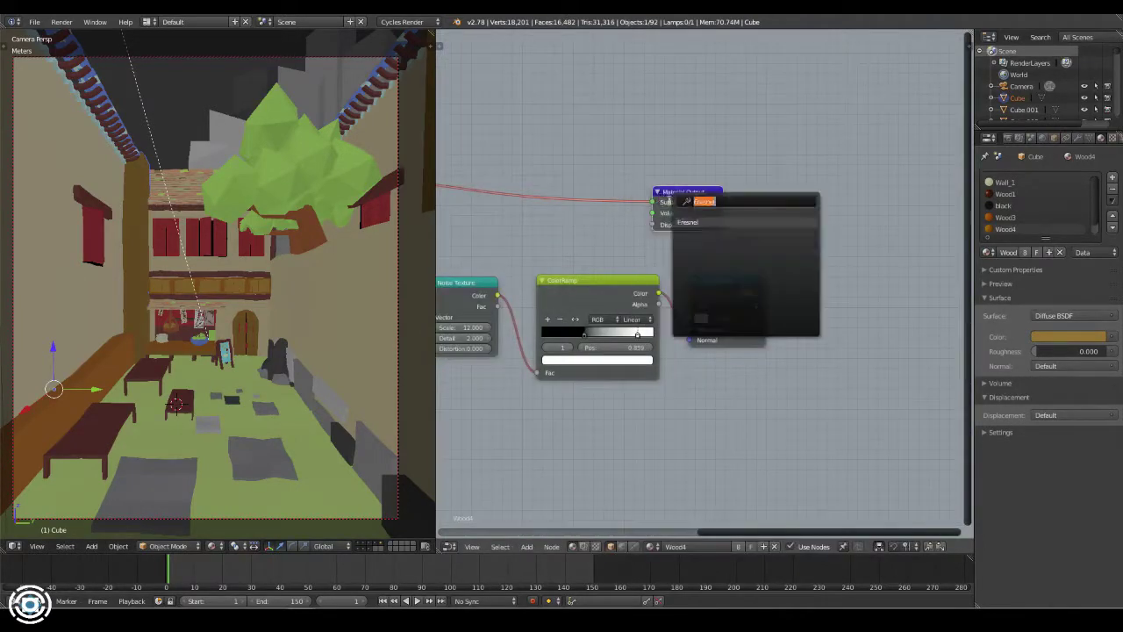
text(mix)
key(Return)
click(575, 208)
drag(586, 212, 582, 209)
- Set the Mix Shader factor to 0.06 and render the camera view
click(581, 207)
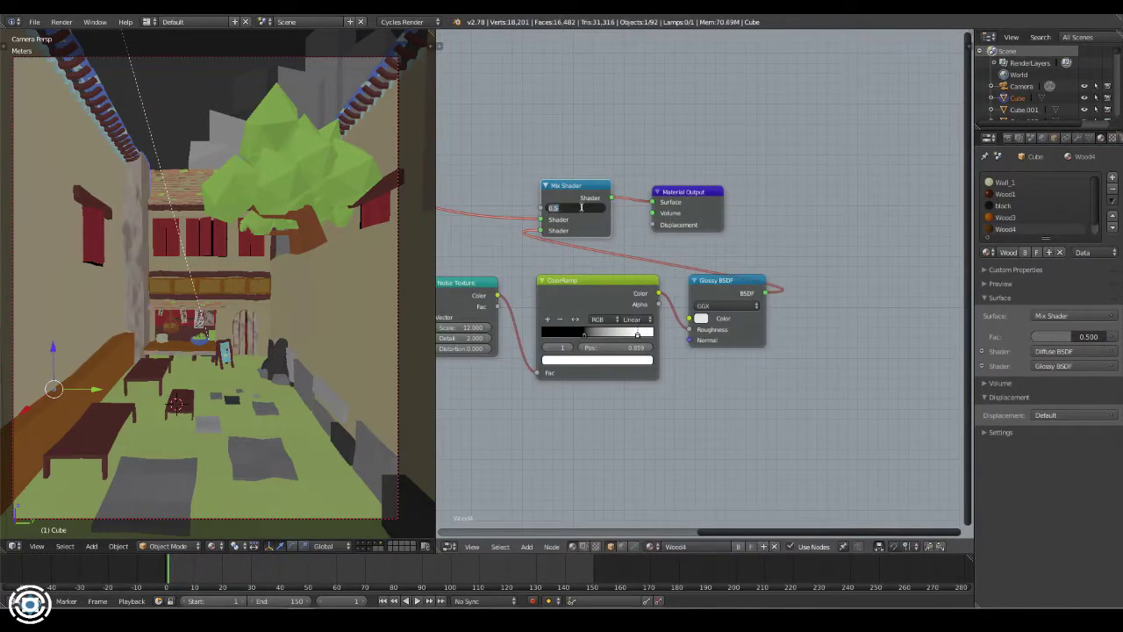
text(0.02)
key(Return)
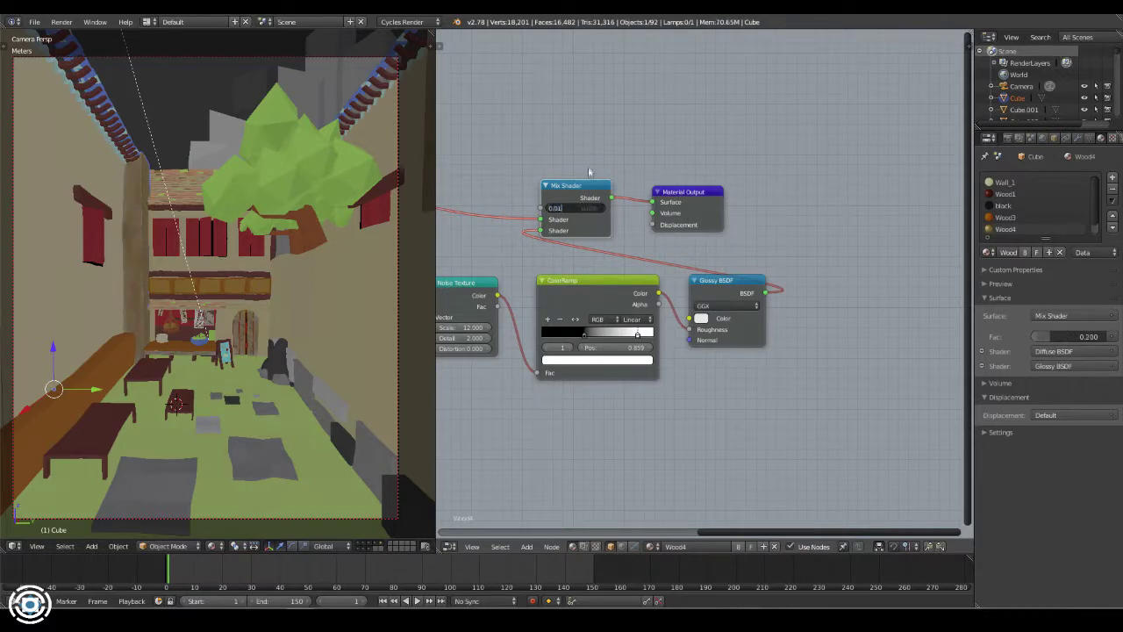
key(Return)
click(582, 209)
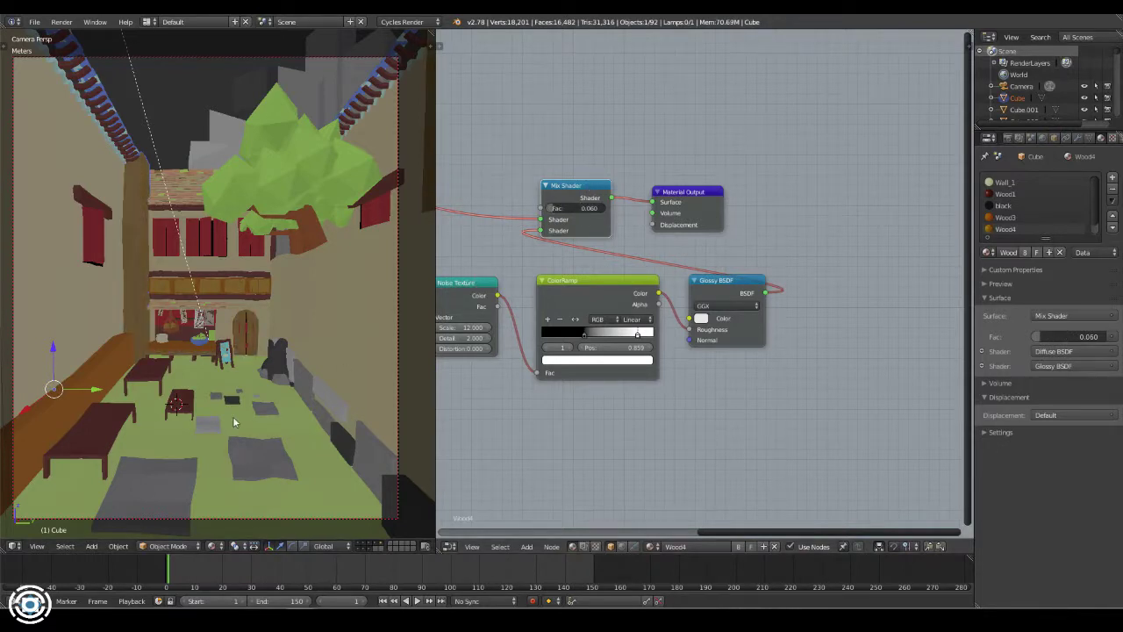
key(F12)
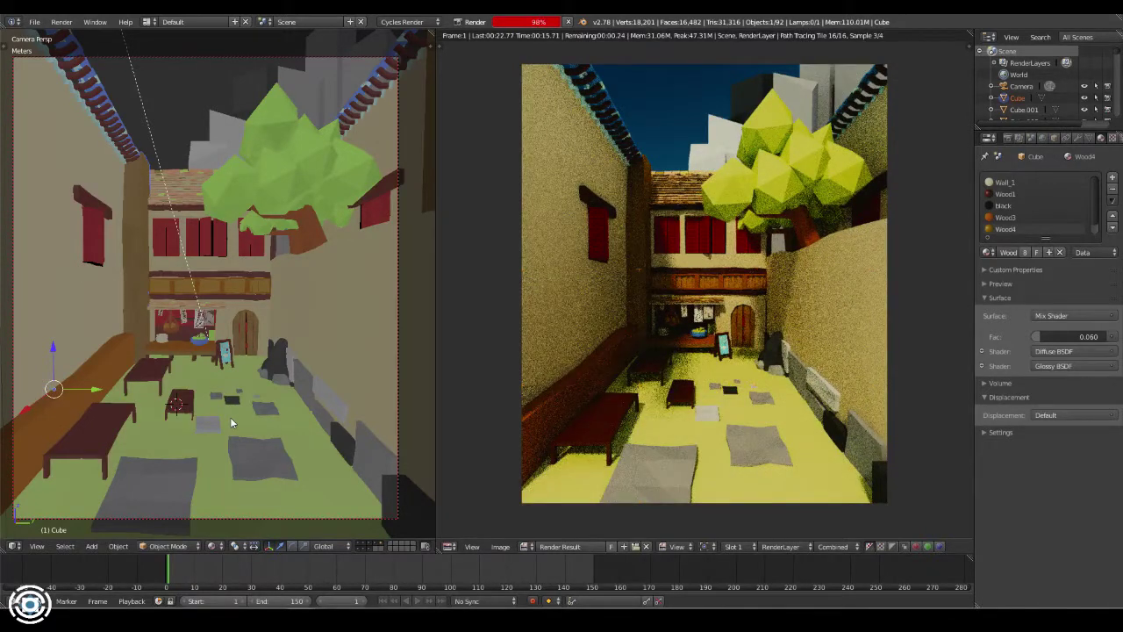
- Select the sun lamp, change it to an area light, and render the scene
right_click(126, 51)
middle_drag(125, 51, 466, 263)
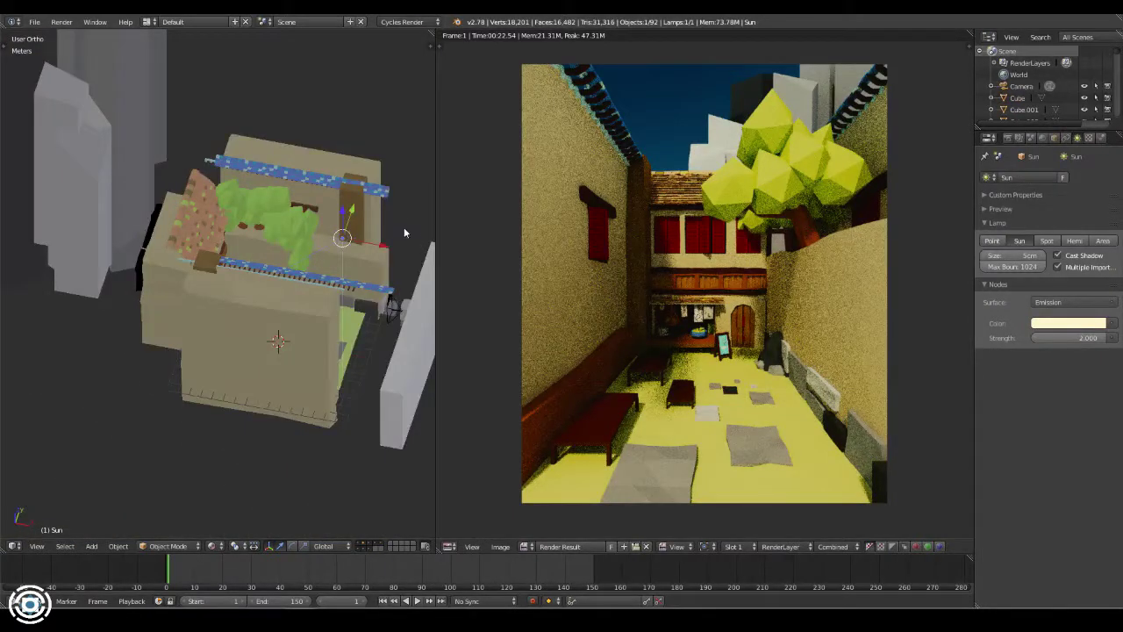
middle_drag(389, 214, 321, 226)
click(1103, 240)
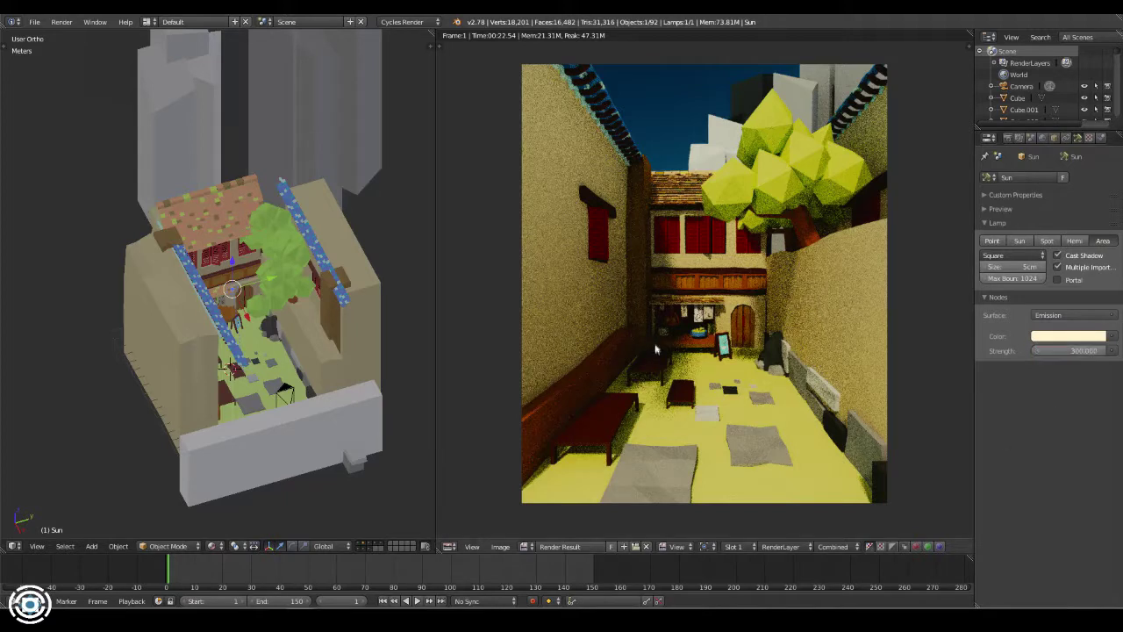
key(F12)
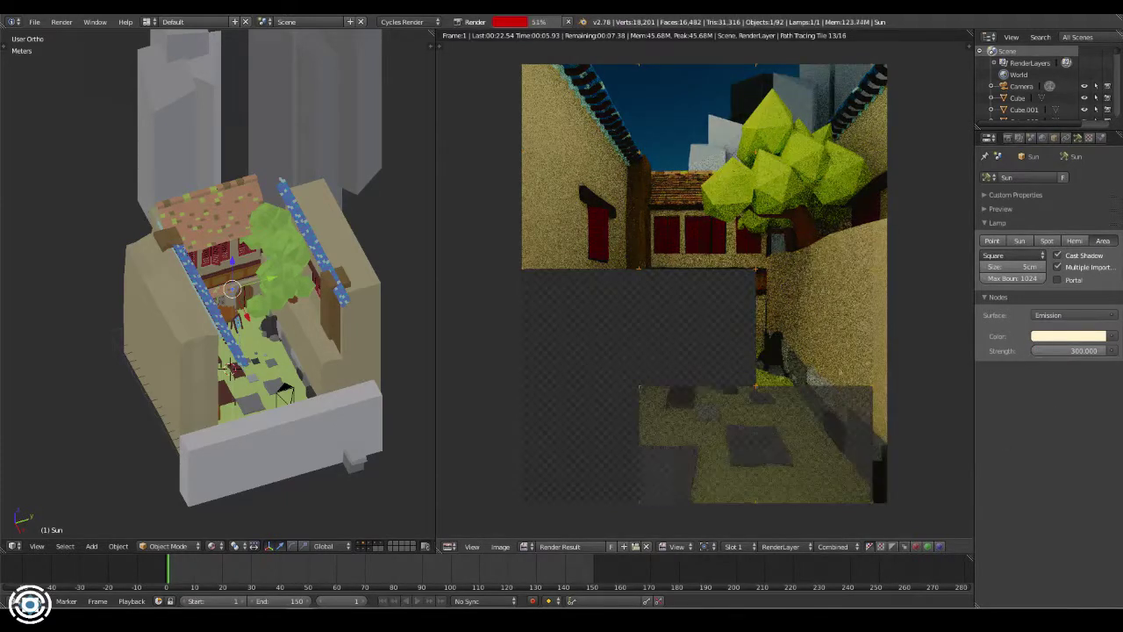
- Raise the area lamp's strength to 600 and enlarge its size, re-rendering after each change
click(1070, 350)
text(600)
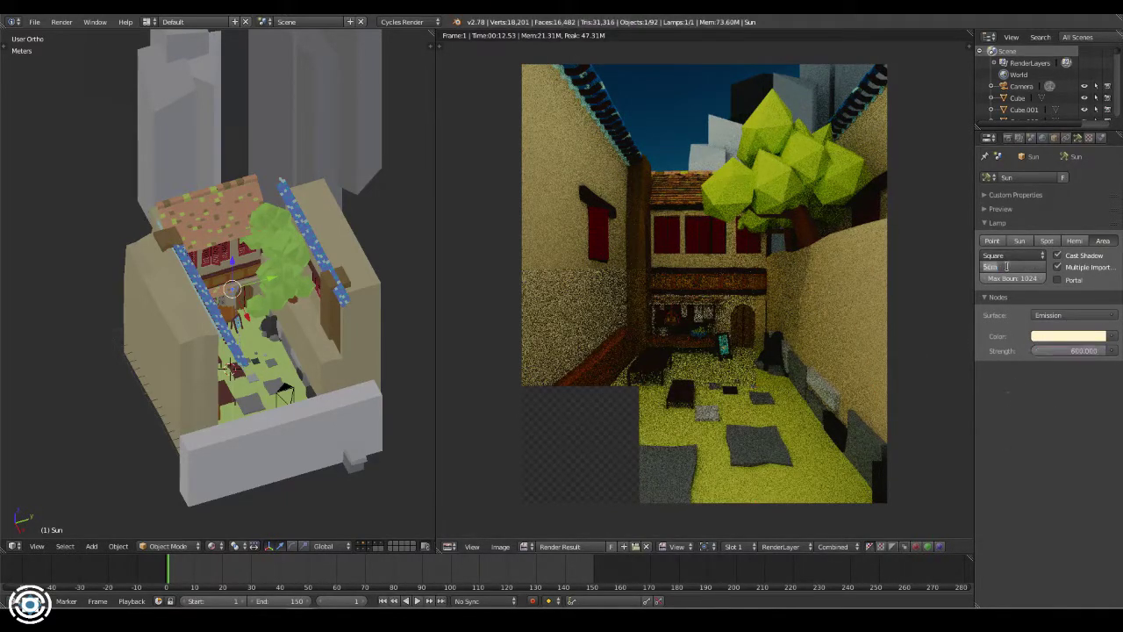
key(F12)
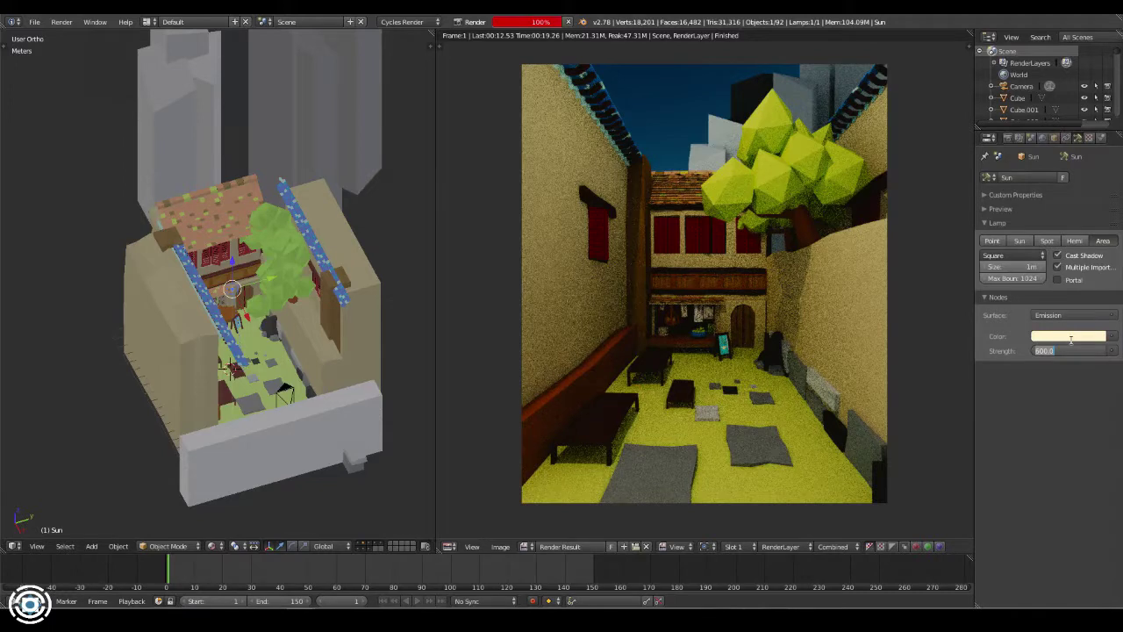
click(1070, 350)
text(900.000)
key(F12)
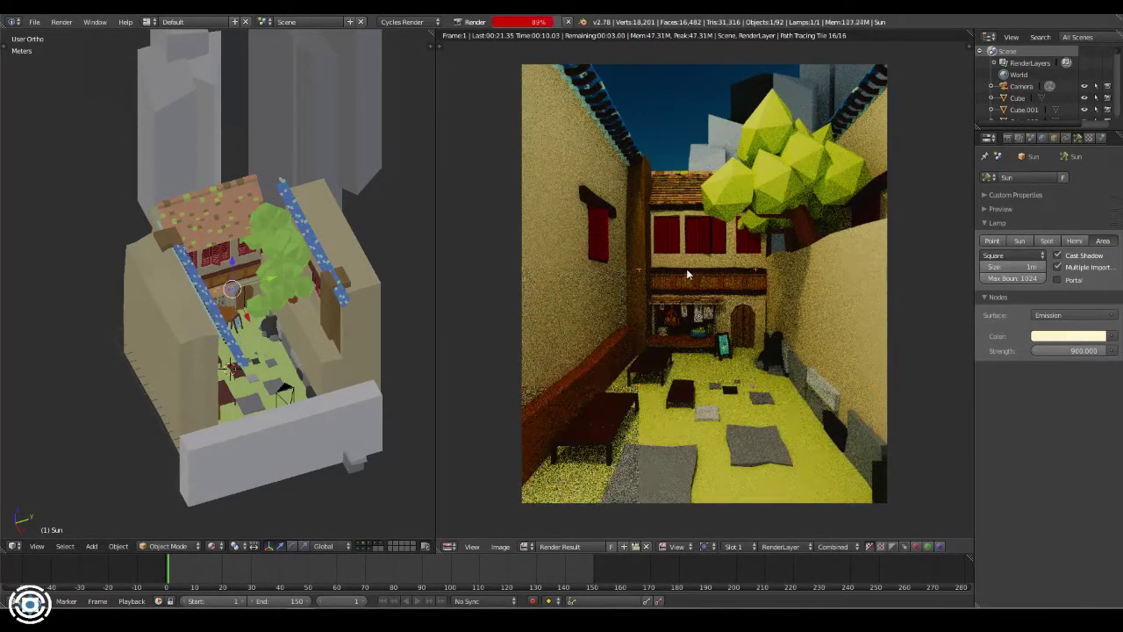
- Adjust the lamp's scale, re-render the scene, and duplicate the lamp as a second light
middle_drag(333, 386, 380, 408)
mouse_move(381, 325)
middle_down()
mouse_move(230, 420)
mouse_move(290, 345)
middle_up()
key(s)
key(Escape)
key(F12)
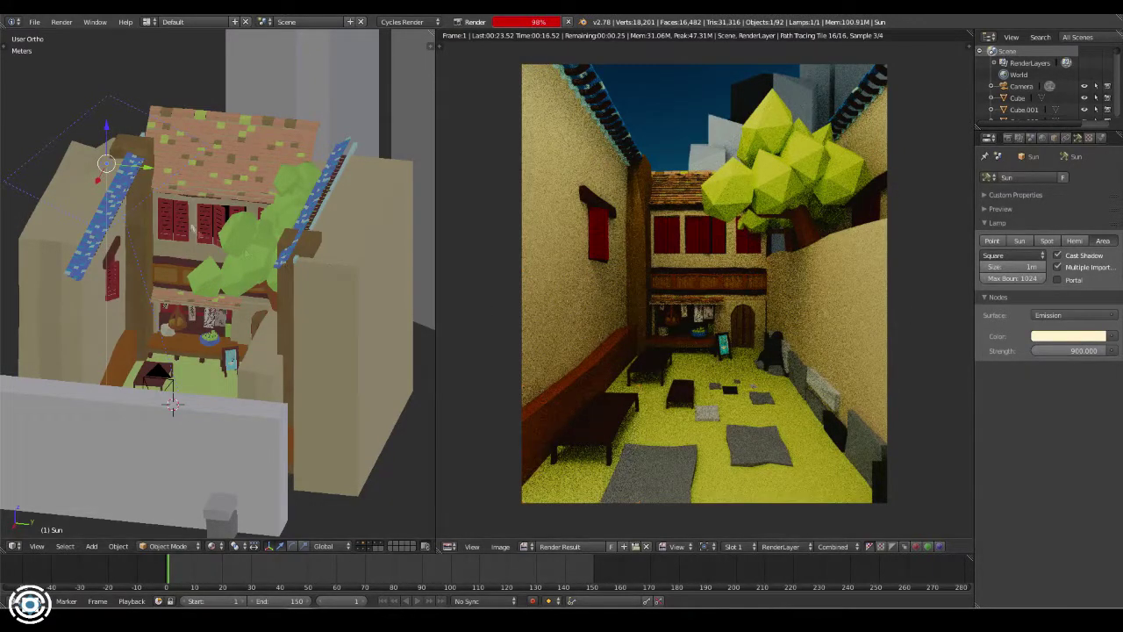
mouse_move(212, 221)
middle_down()
mouse_move(387, 268)
mouse_move(321, 229)
middle_up()
key(shift+d)
- Place the rotated second lamp, lower its strength to 1, and re-render the alley
click(351, 172)
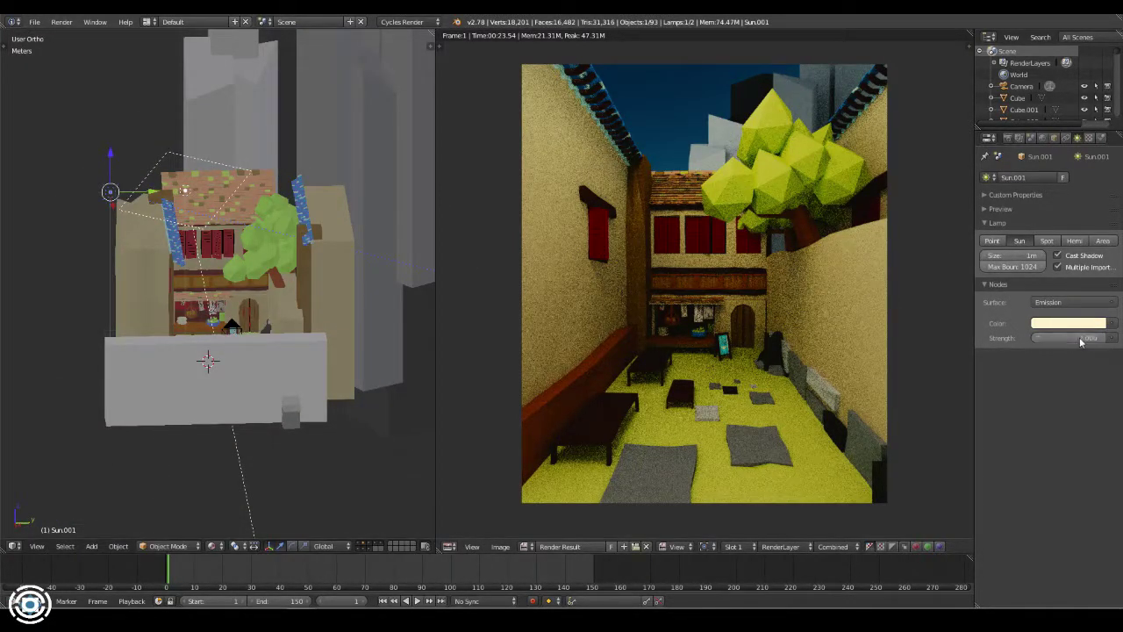
key(F12)
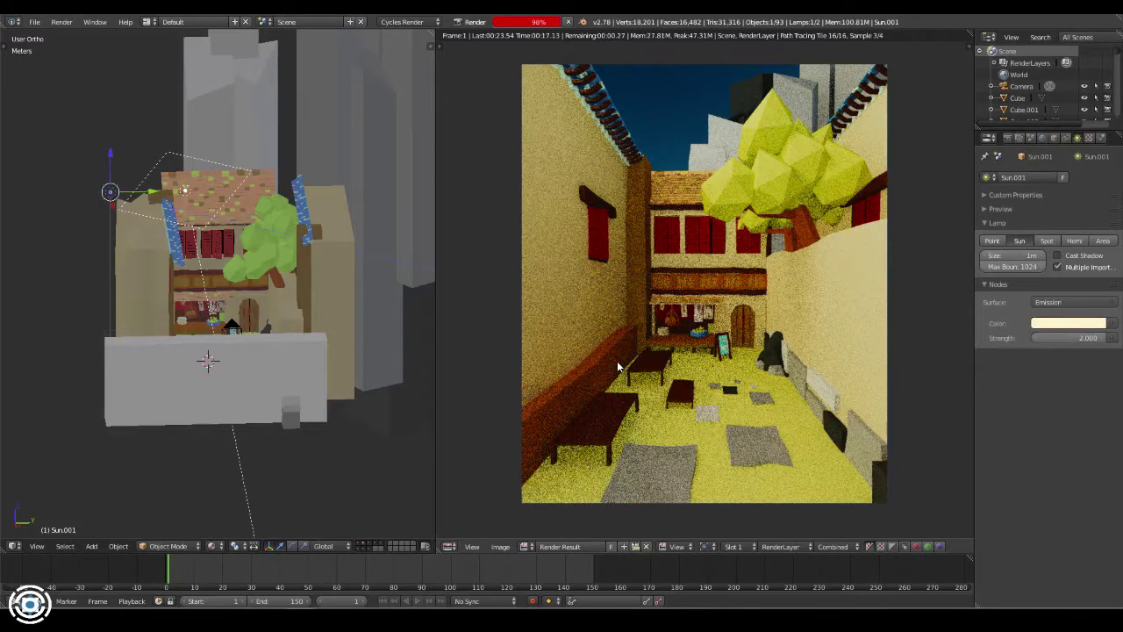
click(1070, 337)
text(1)
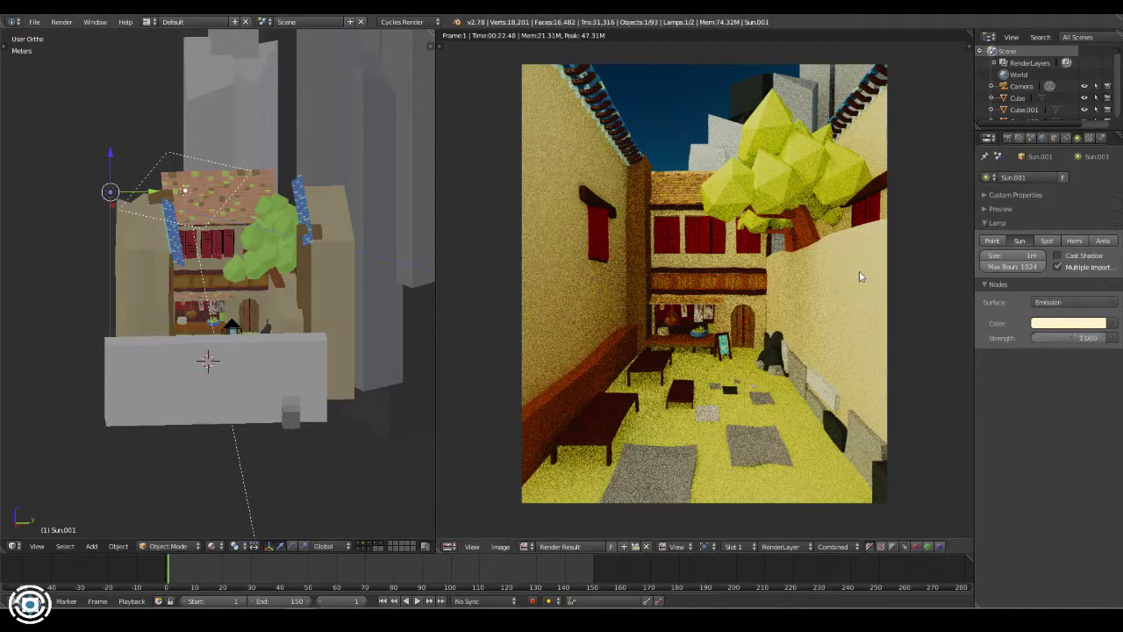
key(F12)
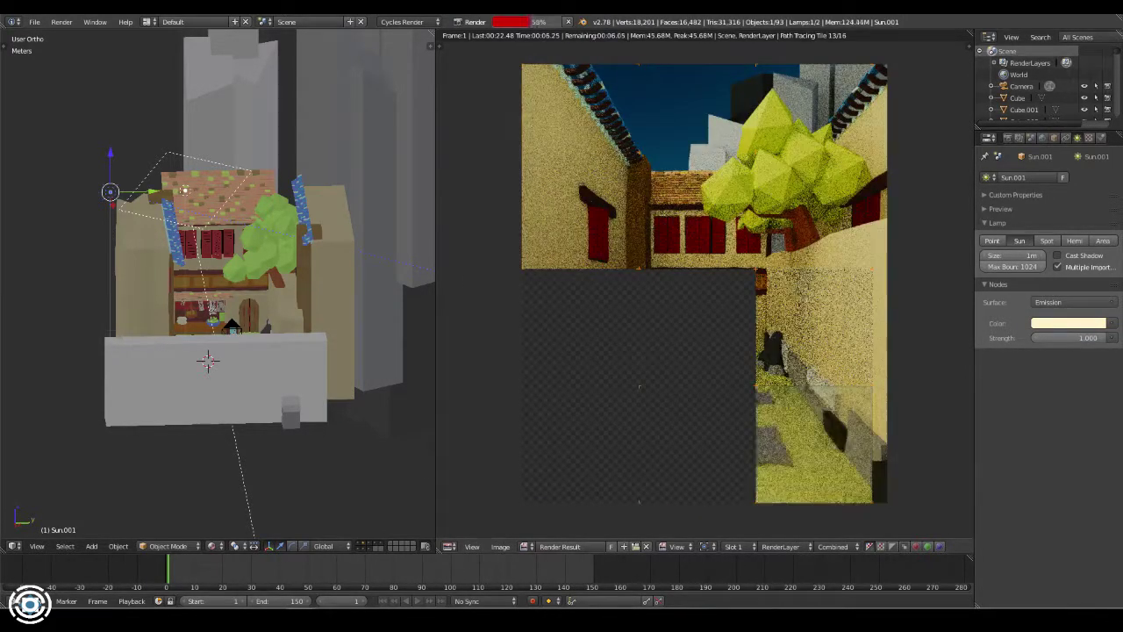
middle_drag(369, 263, 446, 63)
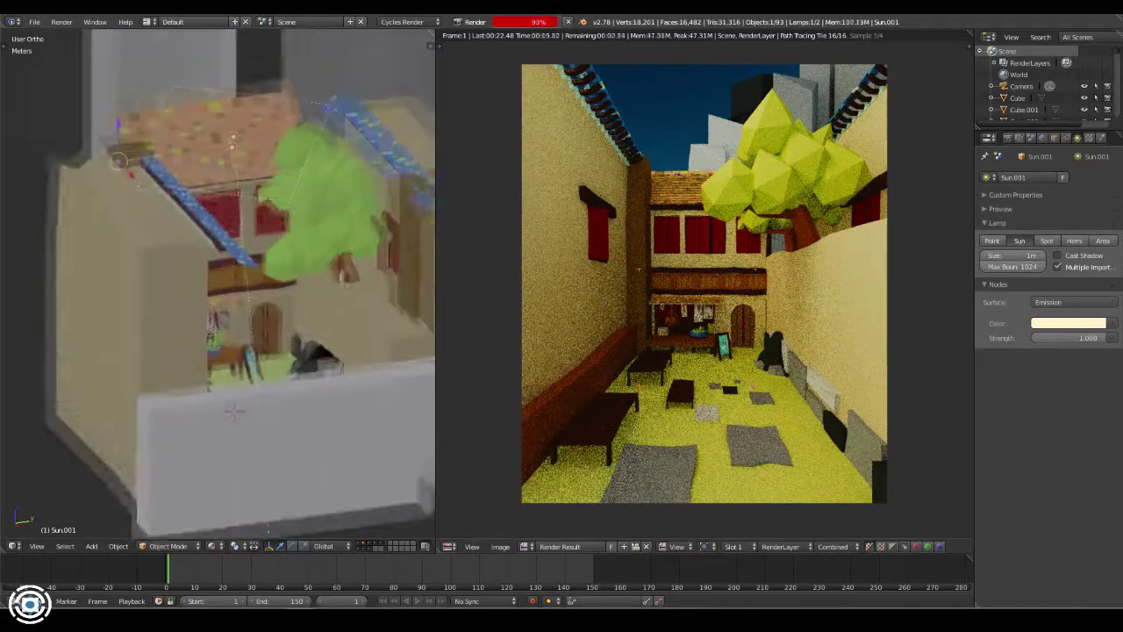
- Remove the render area and duplicate the selected roof pieces, checking through the camera view
drag(433, 35, 614, 35)
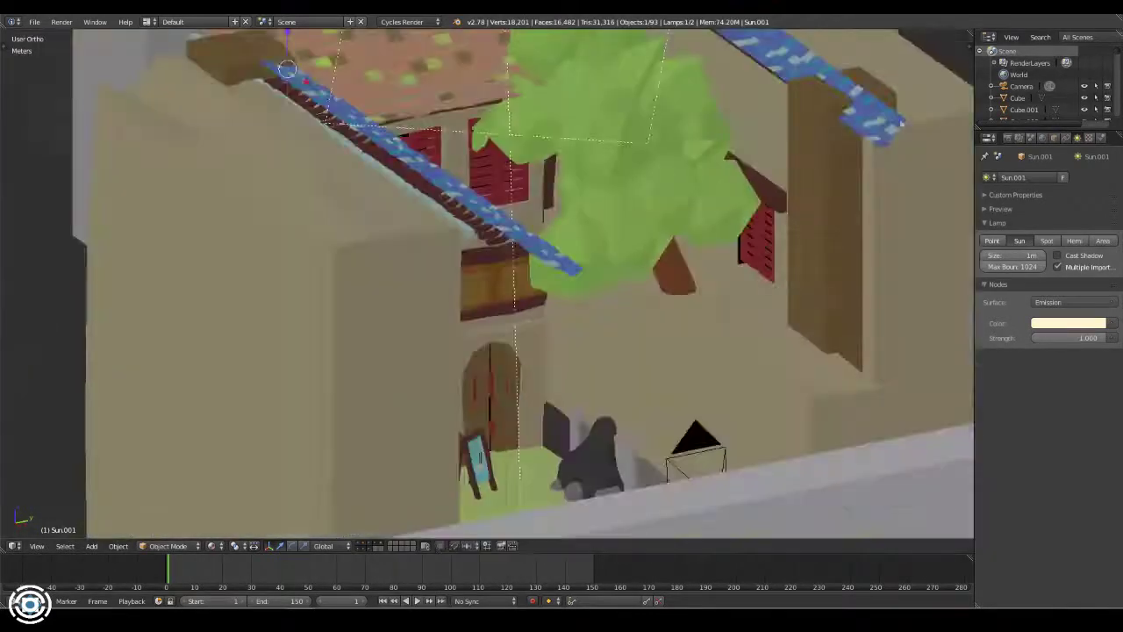
middle_drag(614, 263, 527, 264)
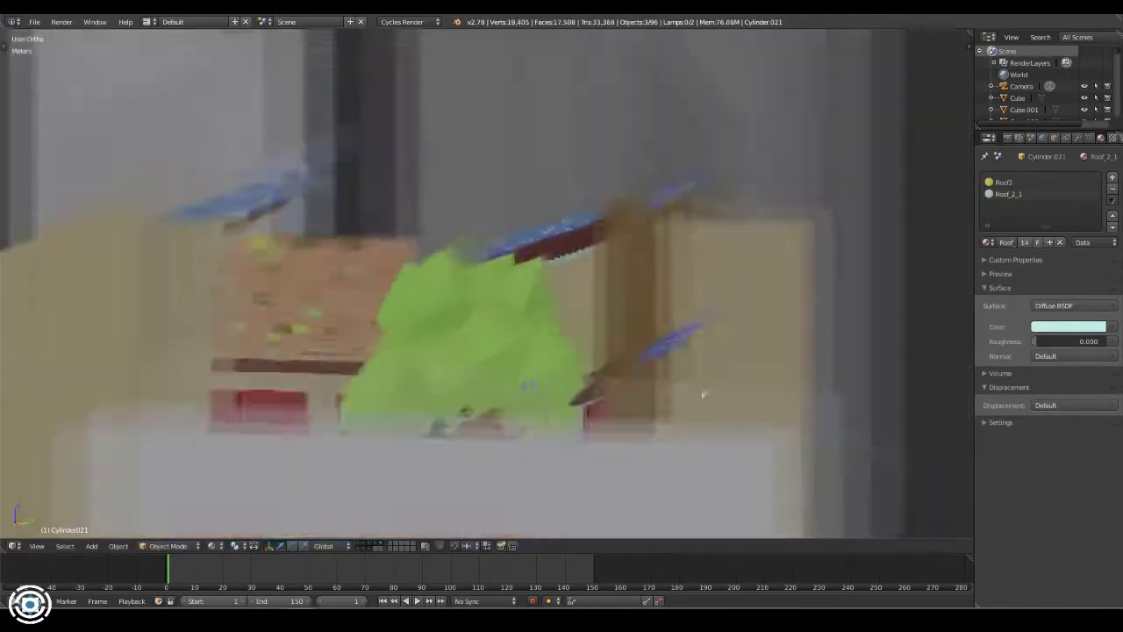
middle_drag(708, 288, 640, 298)
key(shift+d)
key(KP_0)
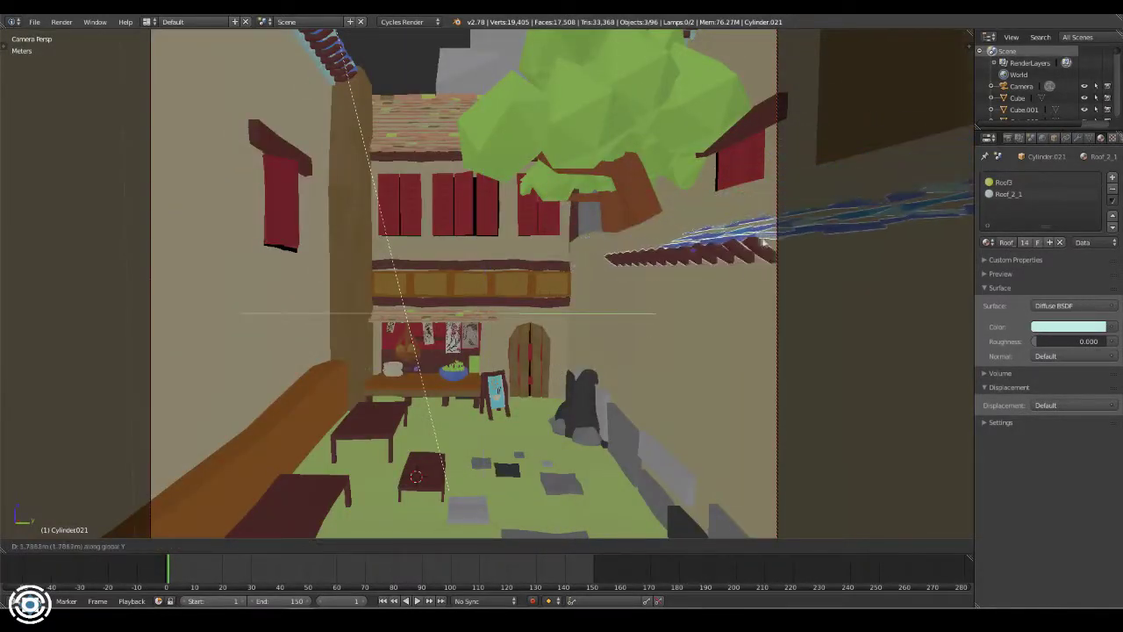
click(702, 246)
mouse_move(702, 245)
middle_down()
mouse_move(660, 199)
mouse_move(514, 213)
mouse_move(489, 284)
mouse_move(472, 285)
middle_up()
- Select the wooden eave hooks and roof tile piece and confirm the tiles' new position
right_click(489, 283)
key(z)
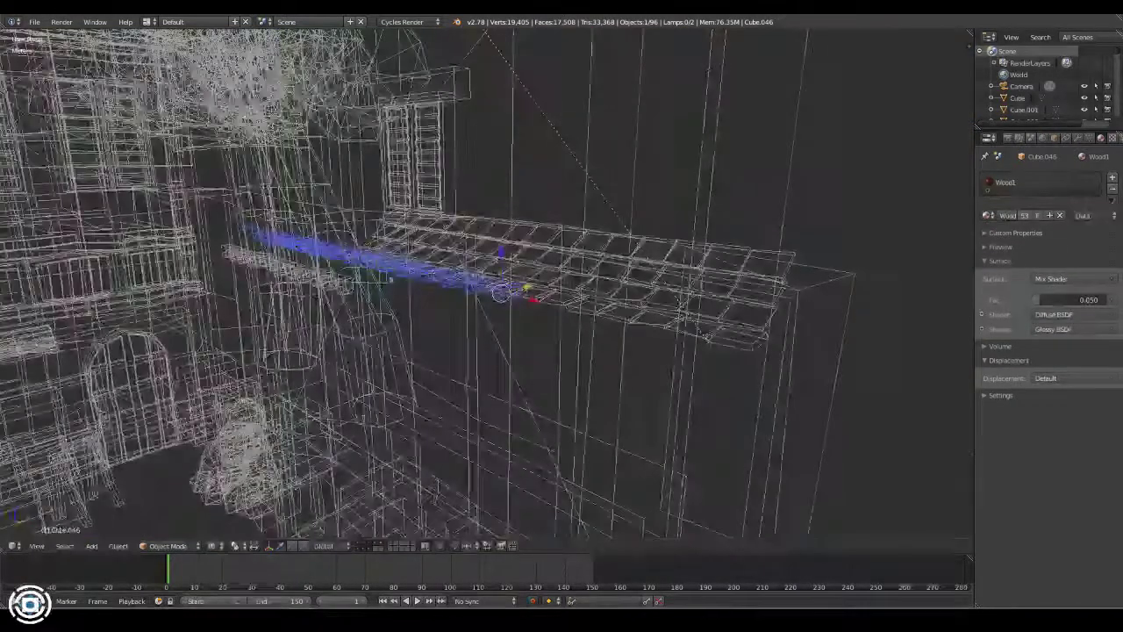
key(z)
right_click(472, 285)
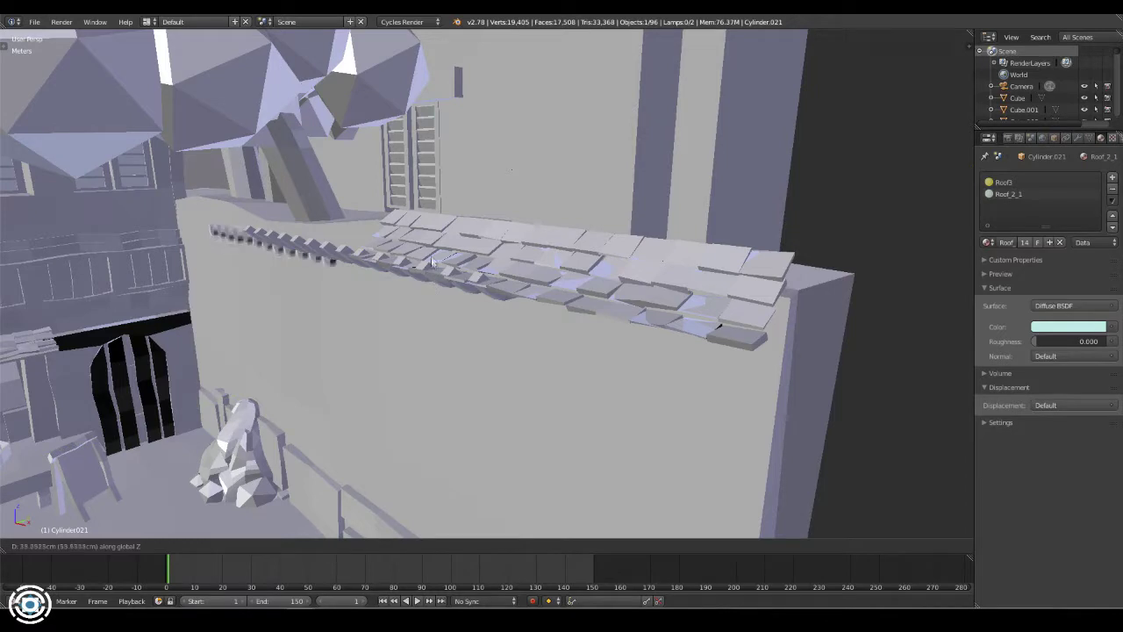
click(617, 327)
- Select the hook row, wall coping and roof tile pieces, checking them from the camera
right_click(421, 246)
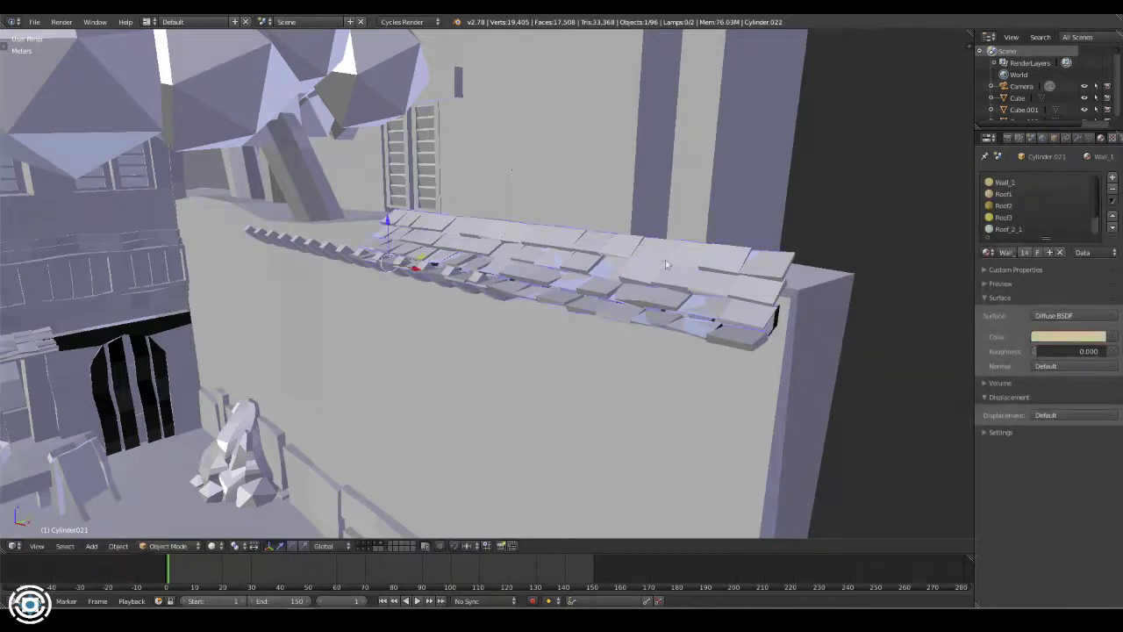
middle_drag(421, 246, 619, 216)
right_click(430, 254)
mouse_move(430, 255)
middle_down()
mouse_move(346, 235)
mouse_move(572, 224)
middle_up()
right_click(346, 236)
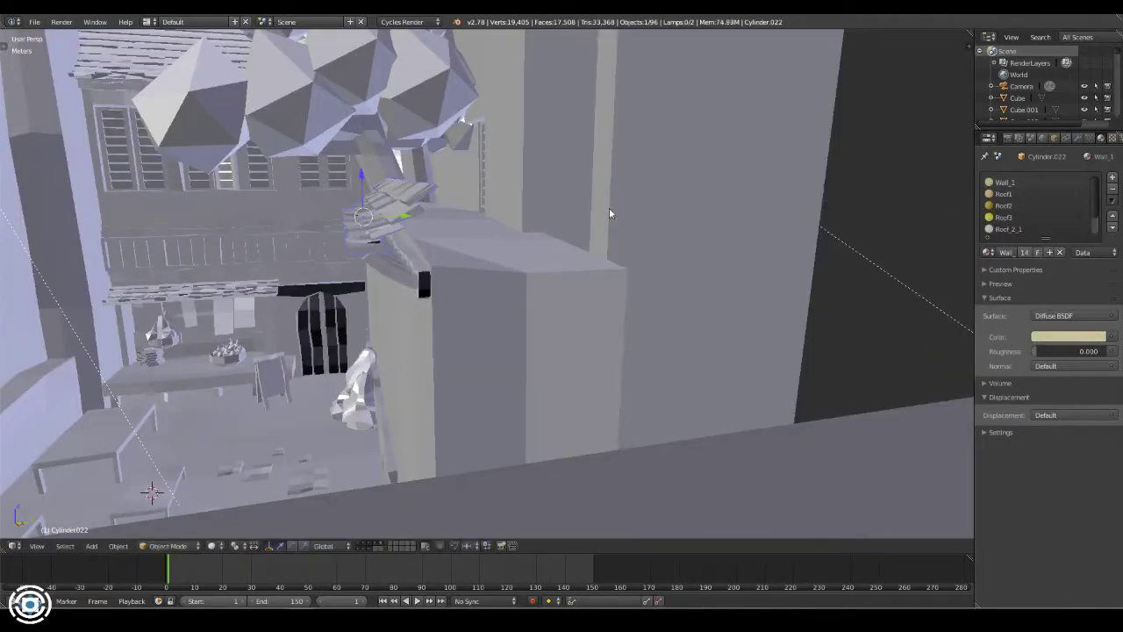
key(KP_0)
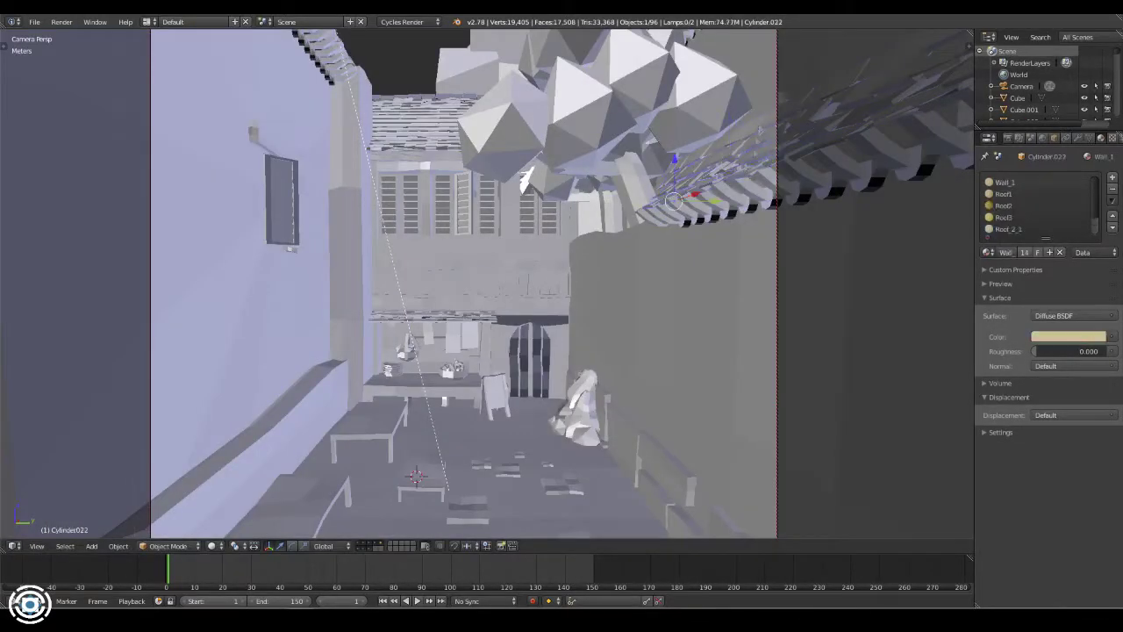
right_click(614, 202)
mouse_move(649, 228)
middle_down()
mouse_move(679, 247)
mouse_move(445, 526)
middle_up()
- Duplicate the roof pieces again and move the red piece and wall coping onto the wall
key(shift+d)
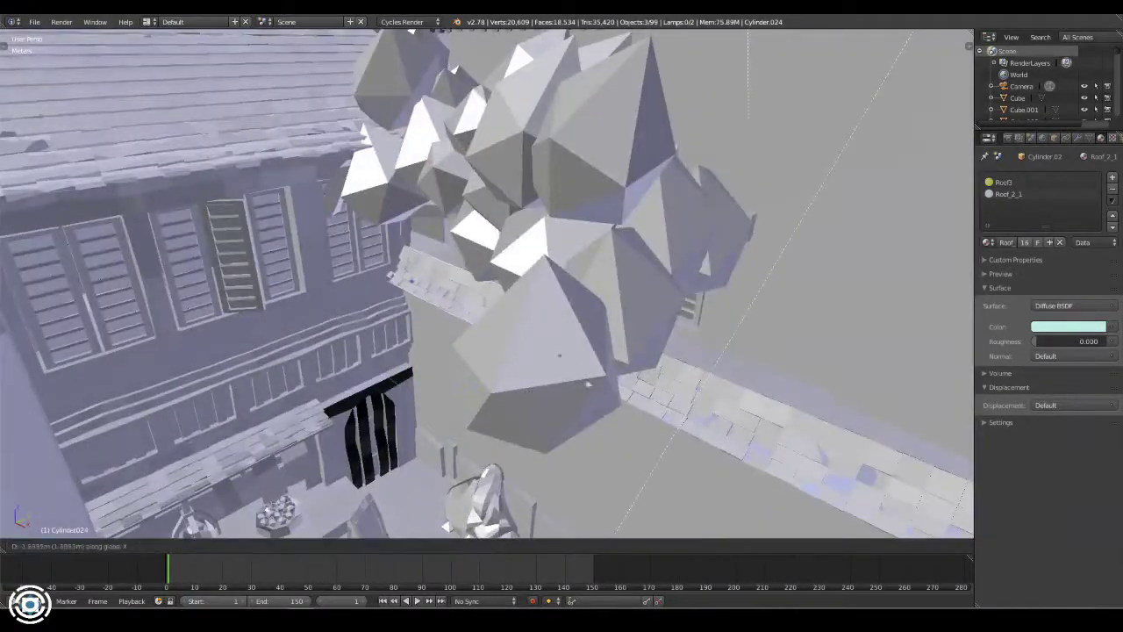
click(588, 383)
middle_drag(588, 383, 522, 322)
right_click(521, 321)
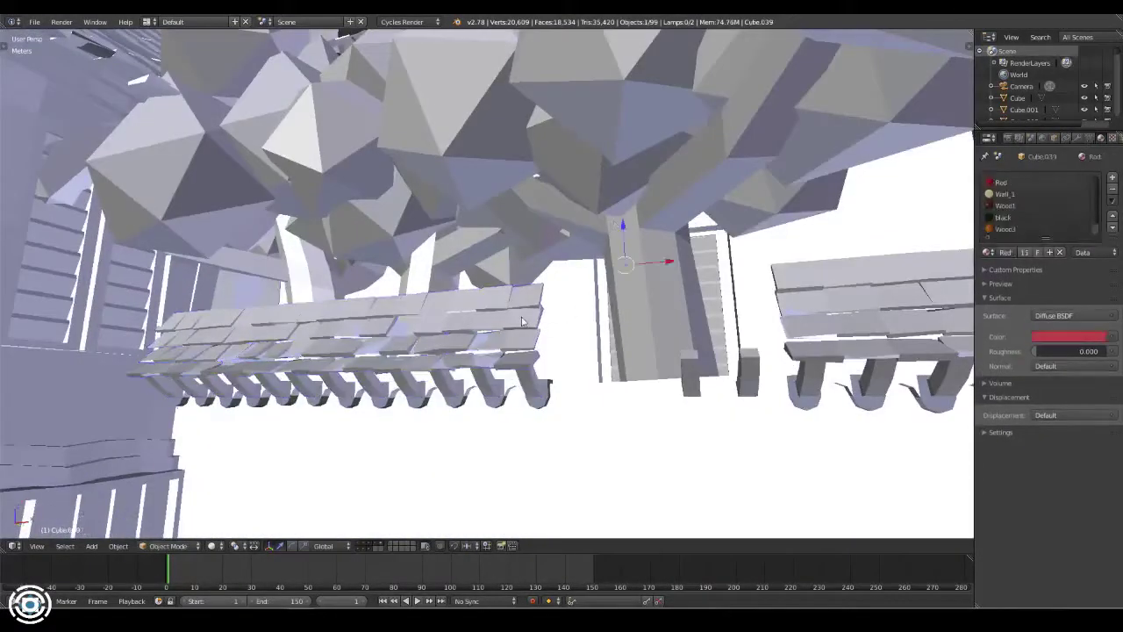
shift+right_click(521, 322)
key(g)
click(527, 333)
- Slide the wooden hook row along X, reselect tile and coping pieces, and render the camera view
middle_drag(527, 334, 516, 343)
shift+right_click(516, 343)
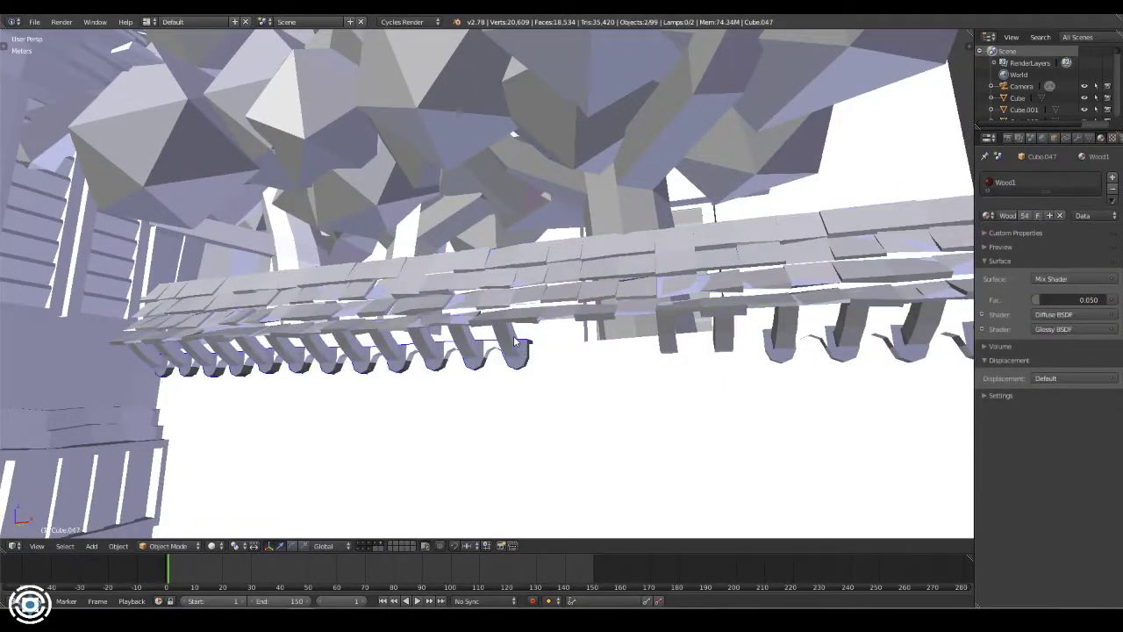
key(g)
key(x)
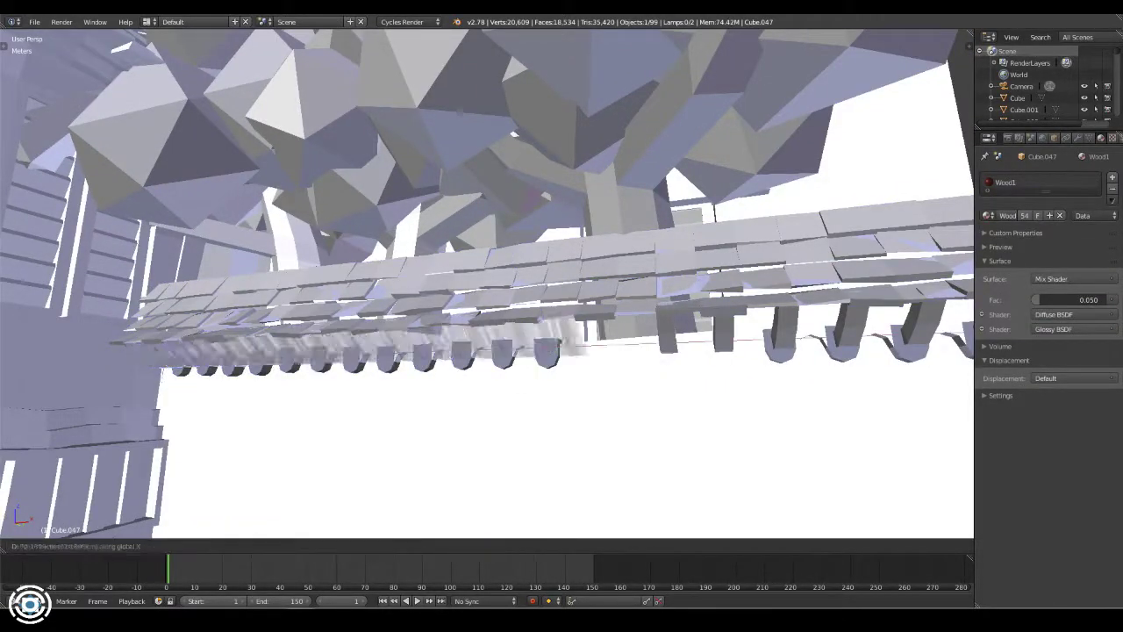
mouse_move(674, 338)
middle_down()
mouse_move(577, 323)
mouse_move(504, 379)
middle_up()
right_click(576, 323)
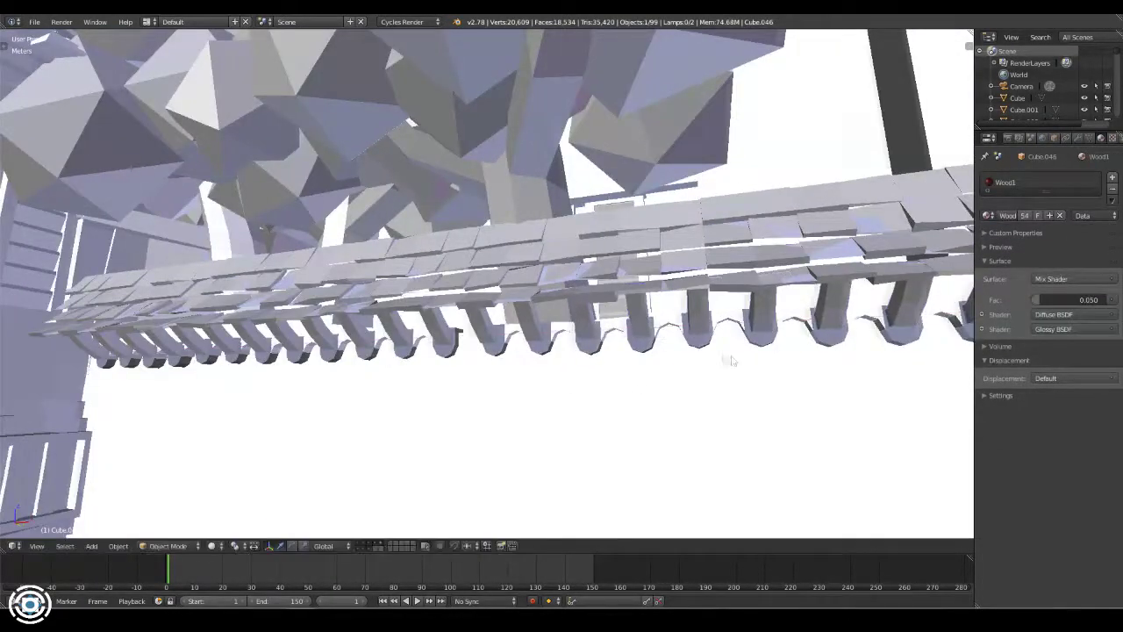
key(KP_0)
right_click(689, 167)
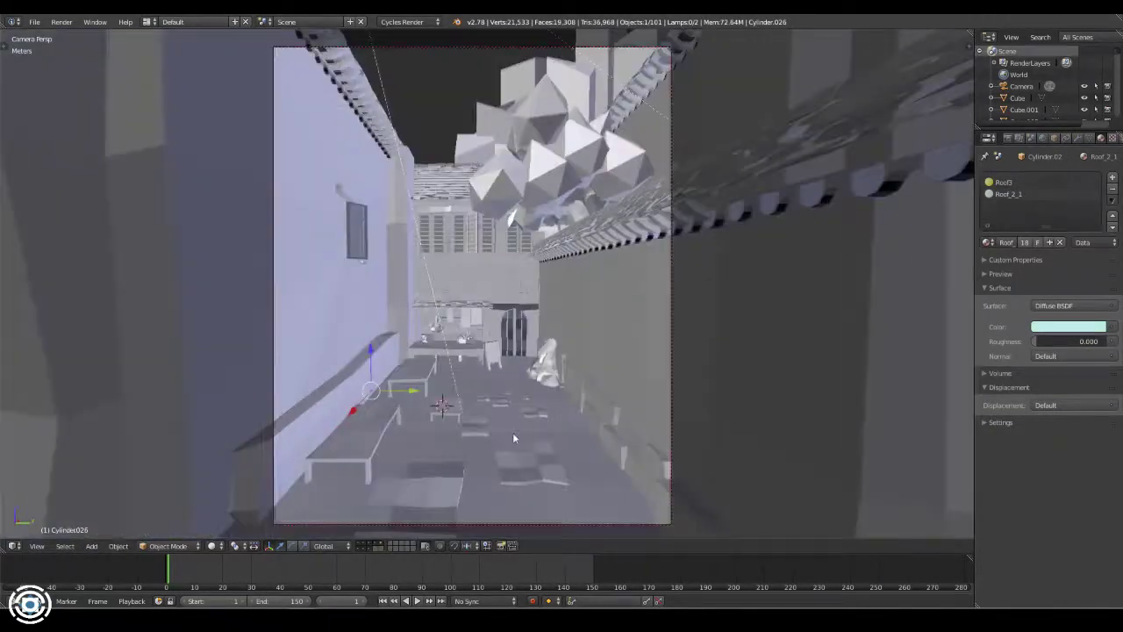
key(F12)
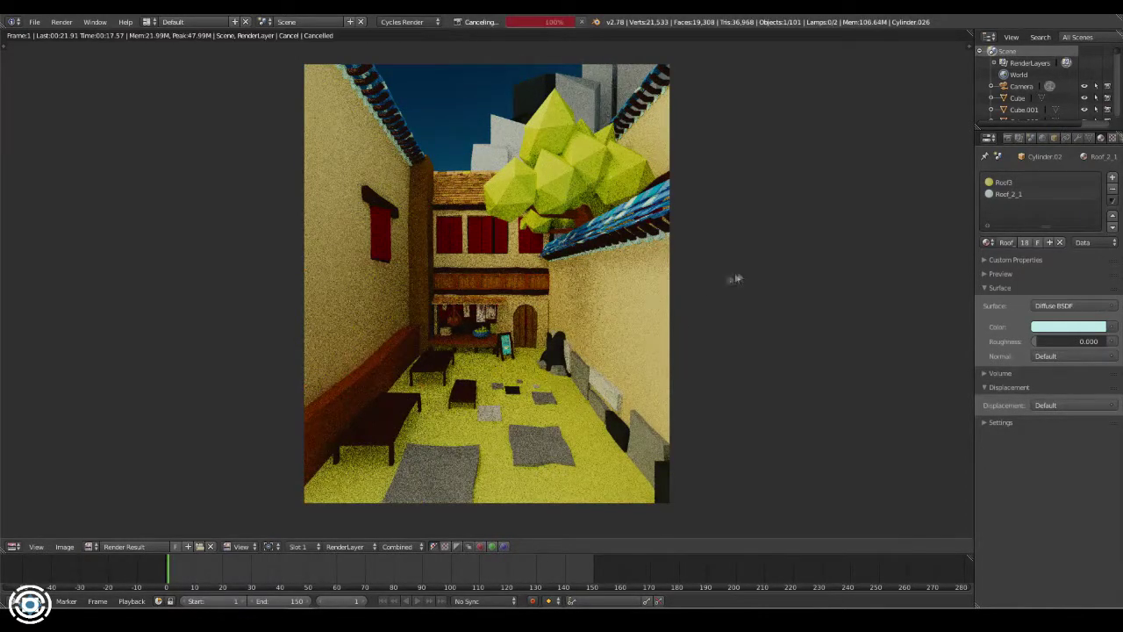
- Close the render and frame the wall coping together with the copied roof pieces
key(Escape)
right_click(601, 223)
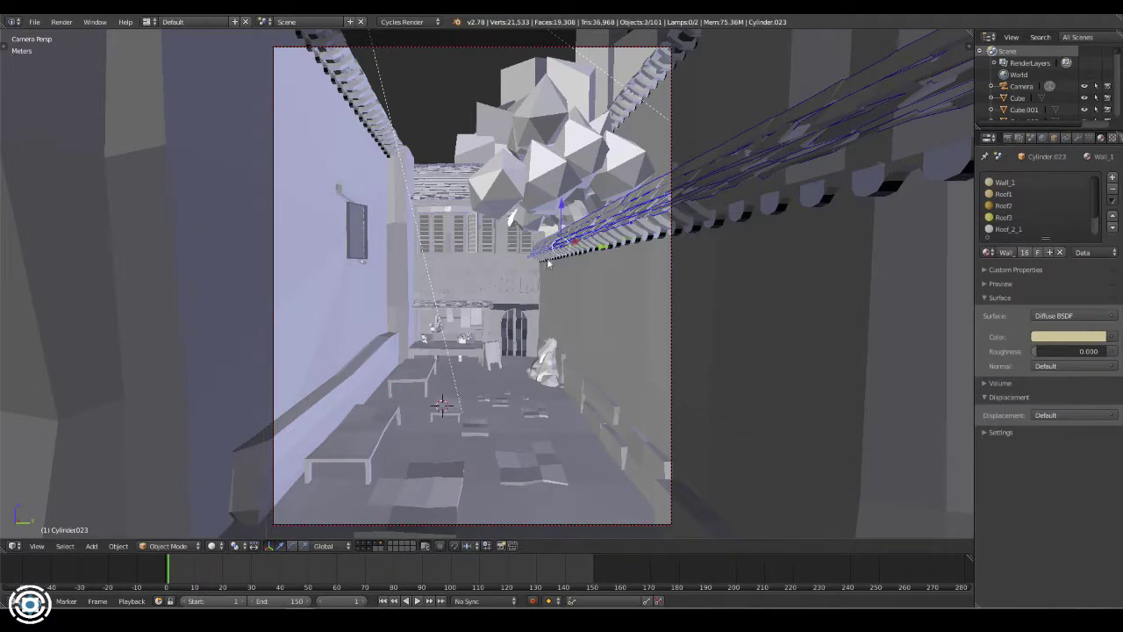
shift+right_click(549, 264)
shift+right_click(660, 239)
mouse_move(745, 214)
middle_down()
mouse_move(519, 195)
mouse_move(498, 268)
middle_up()
shift+right_click(498, 267)
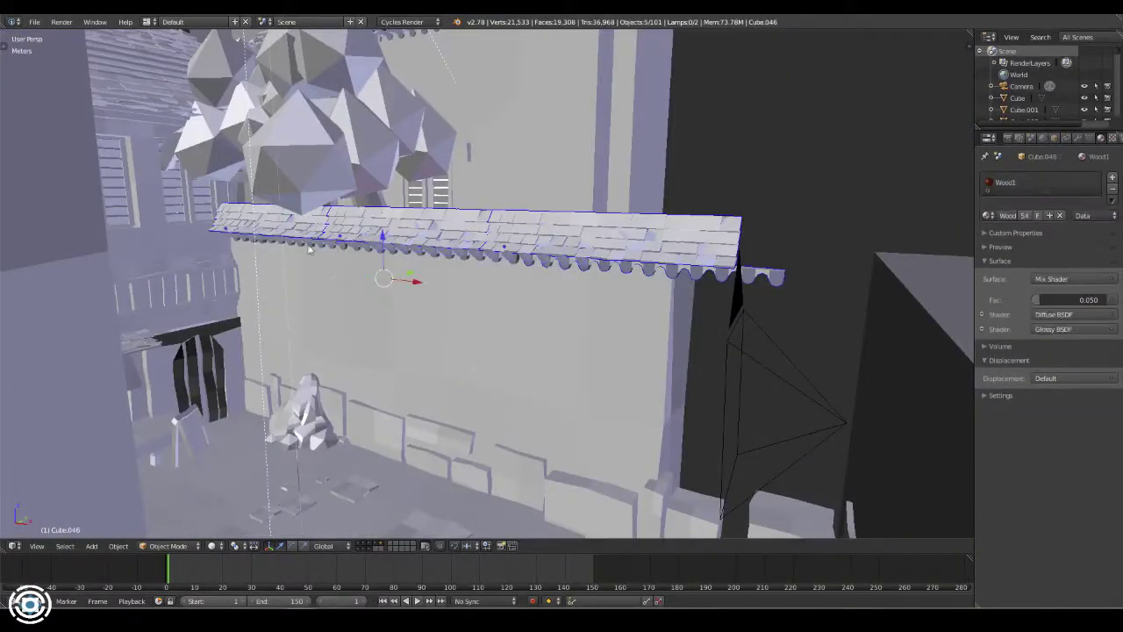
key(KP_Decimal)
- Frame the wall coping with another piece, then zoom onto a single wall piece
right_click(397, 307)
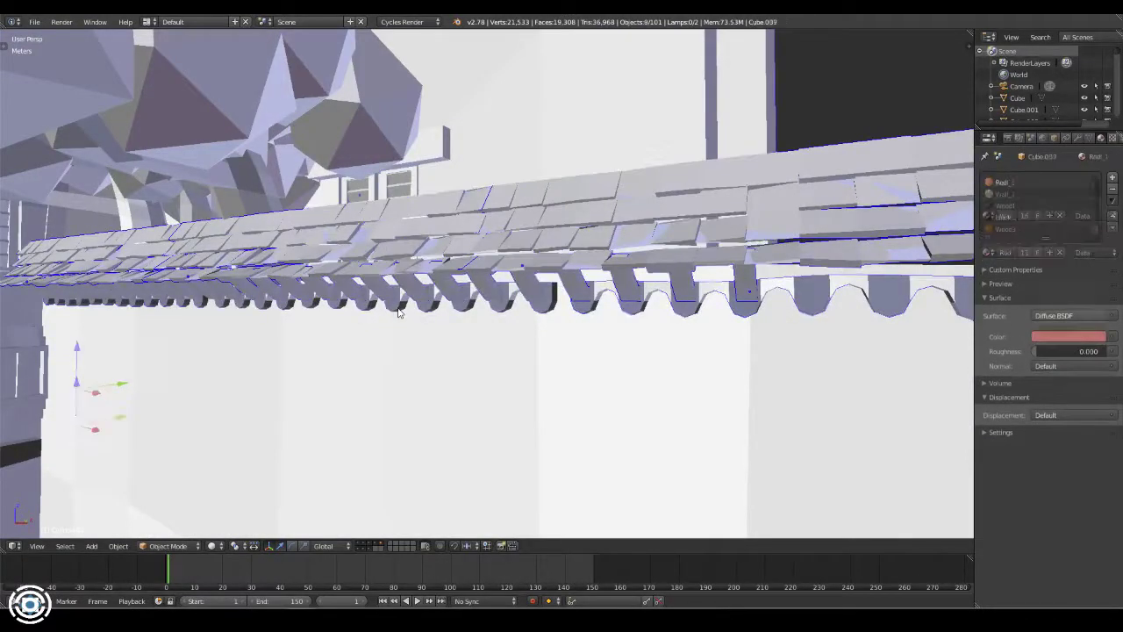
shift+right_click(552, 313)
key(KP_Decimal)
right_click(234, 238)
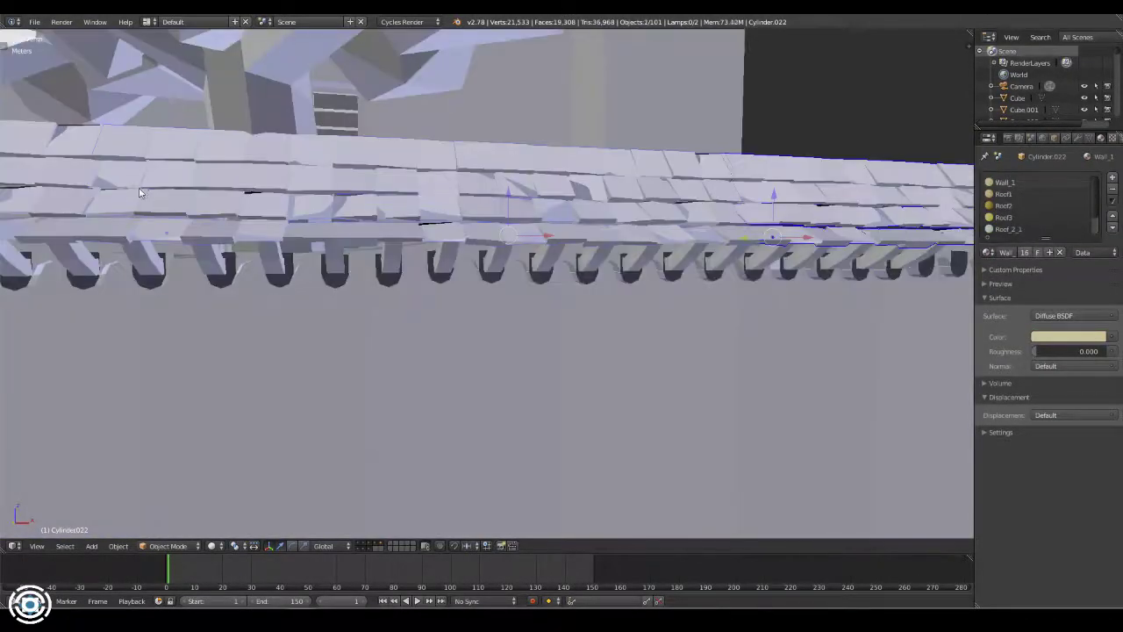
key(KP_Decimal)
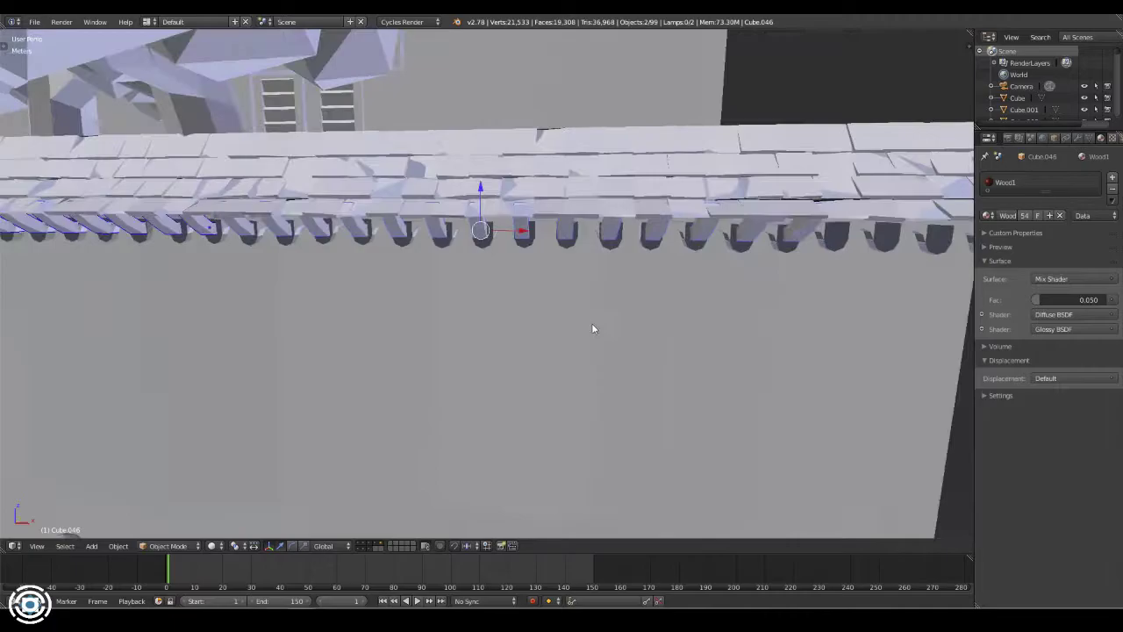